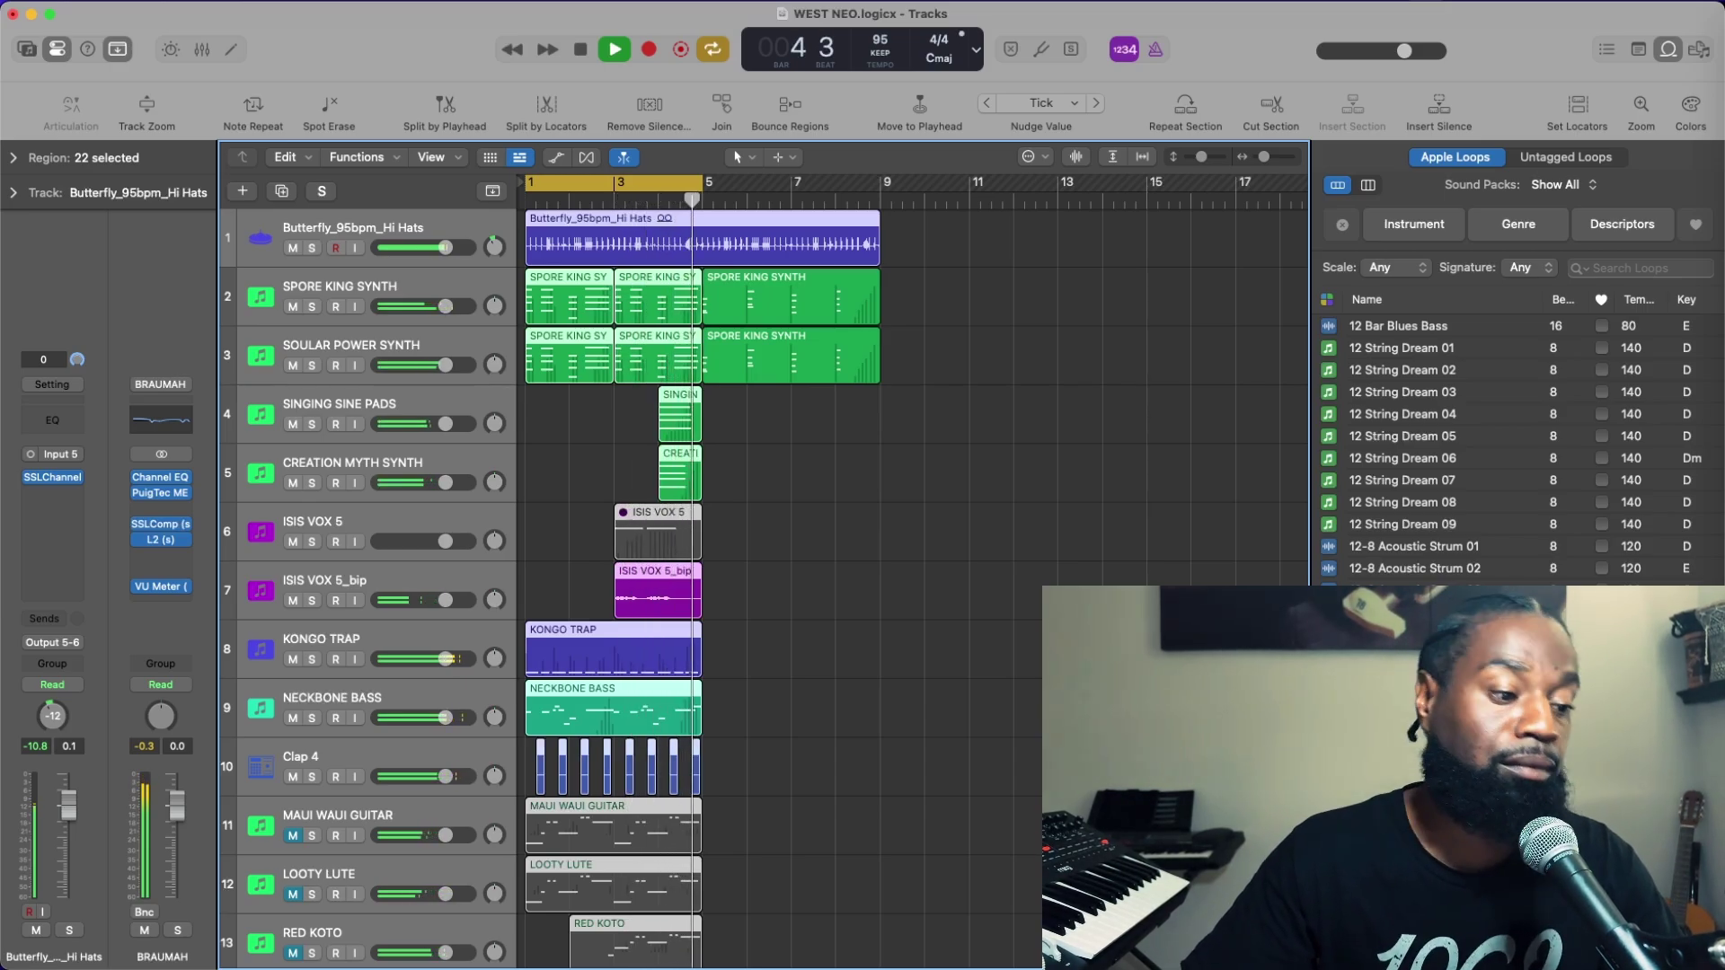
# Stop the full beat, audition the Butterfly_95bpm_Hi Hats track in solo, and release its solo
pyautogui.press('space')
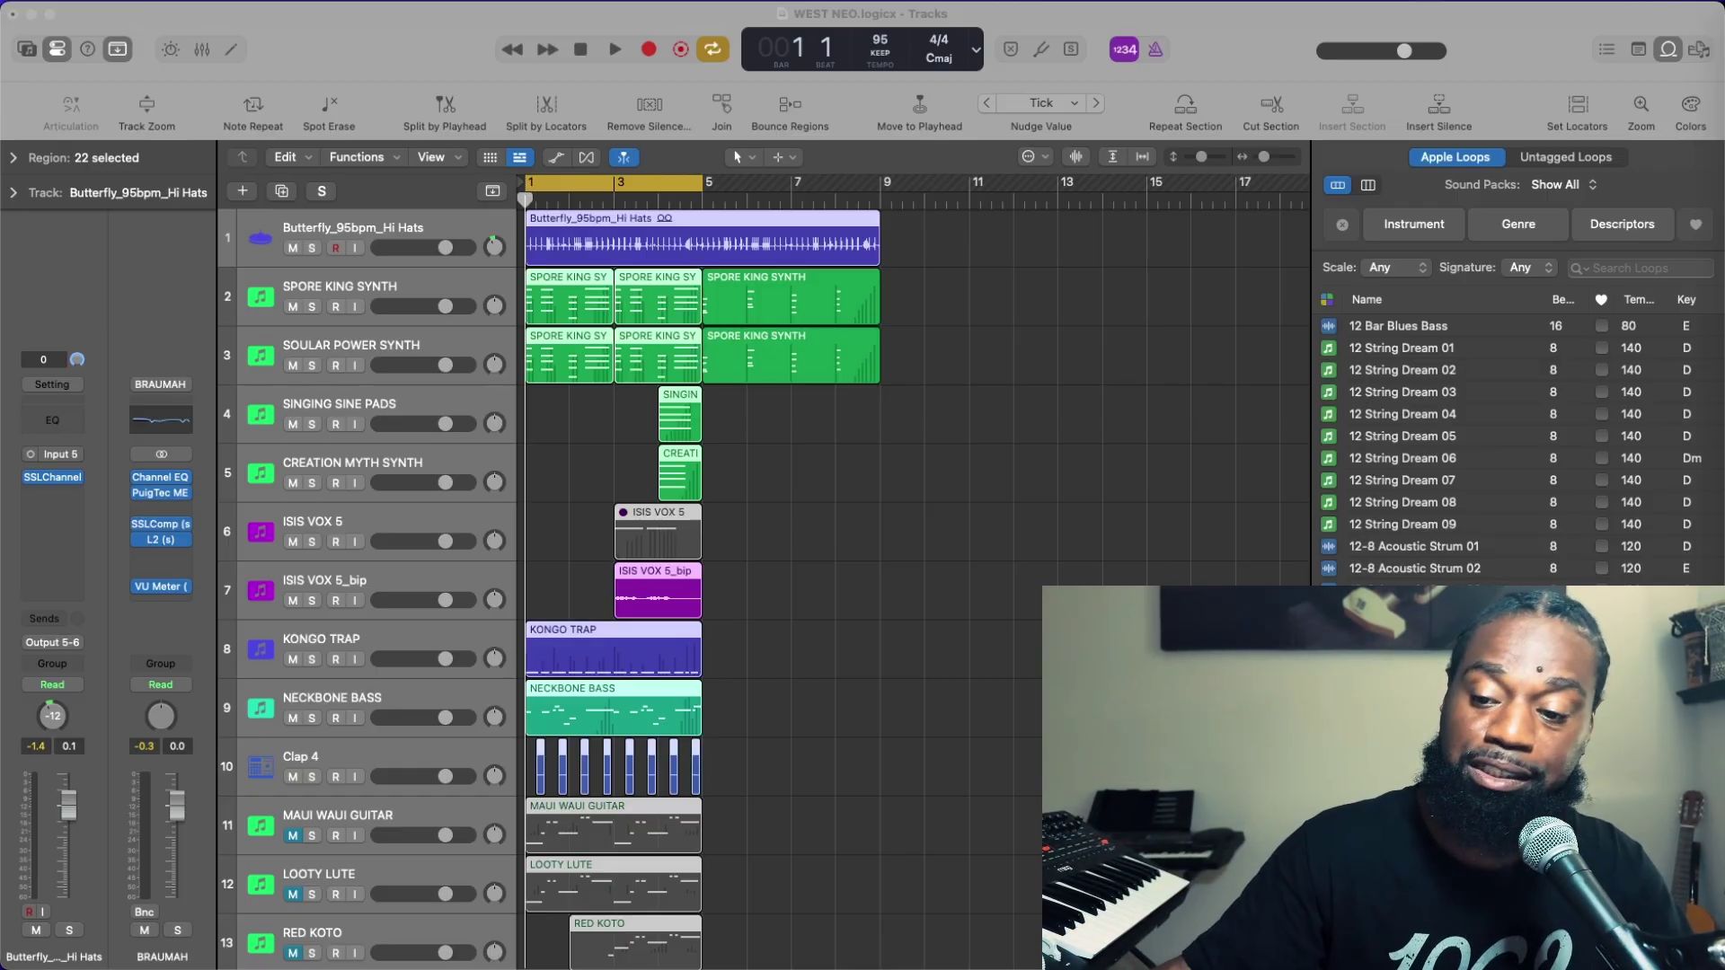
pyautogui.click(397, 236)
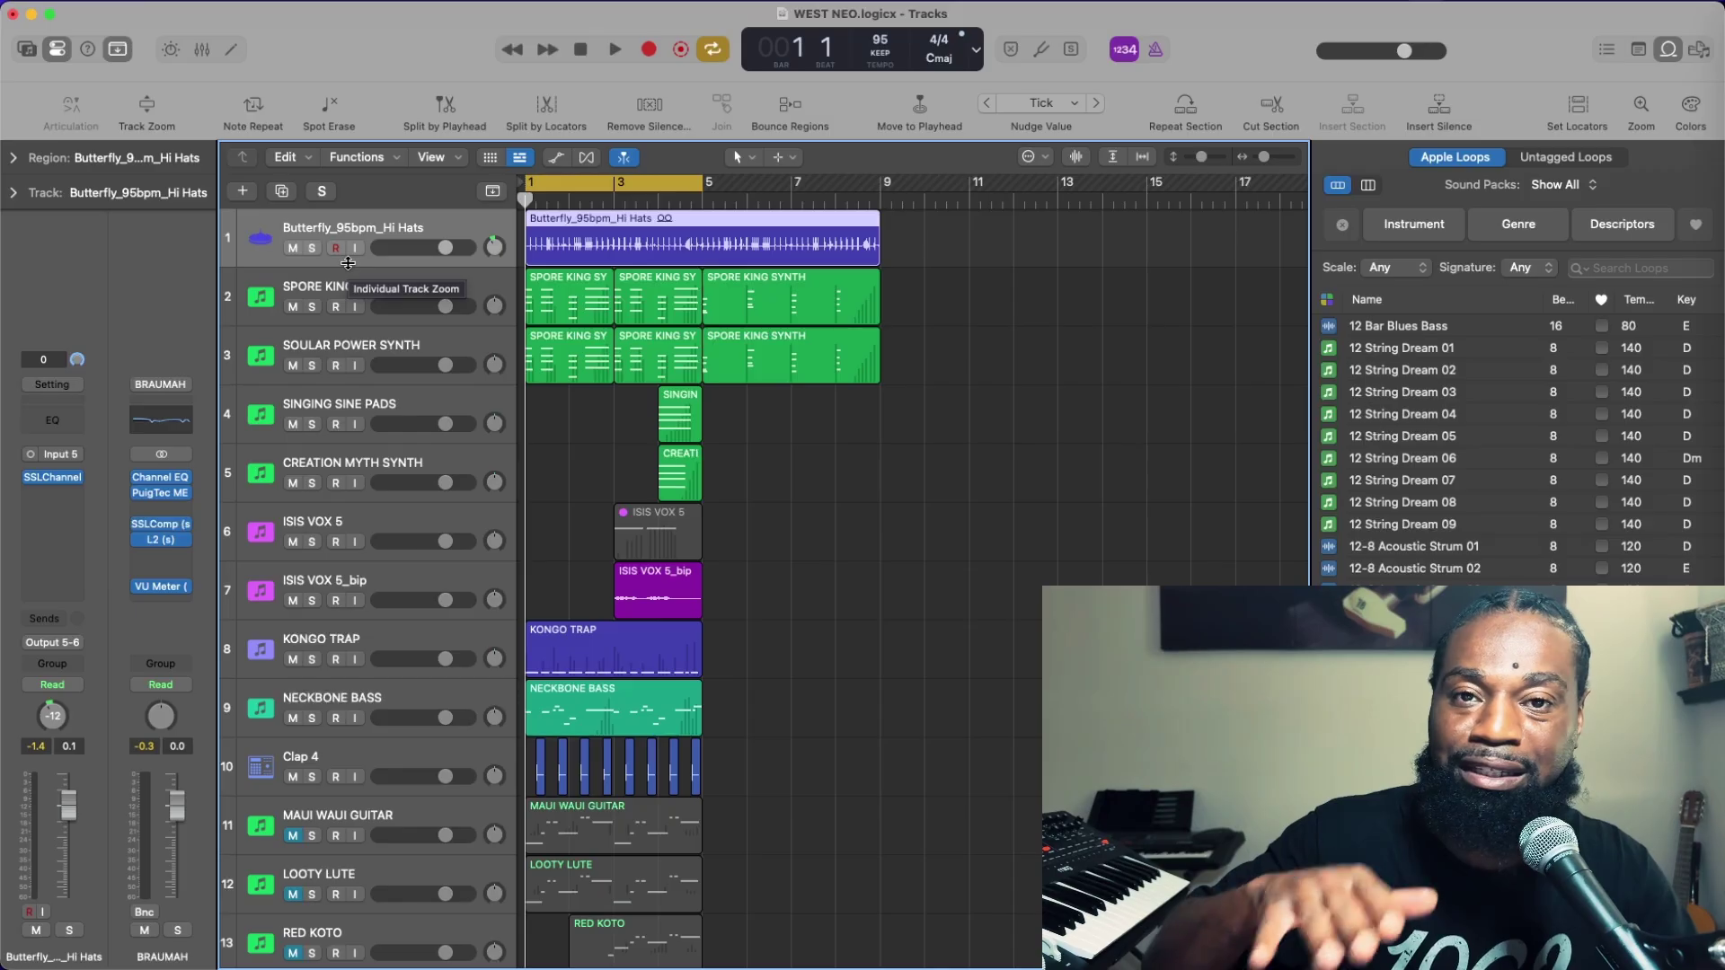
pyautogui.moveTo(348, 262)
pyautogui.mouseDown()
pyautogui.moveTo(341, 287)
pyautogui.moveTo(332, 229)
pyautogui.moveTo(326, 255)
pyautogui.mouseUp()
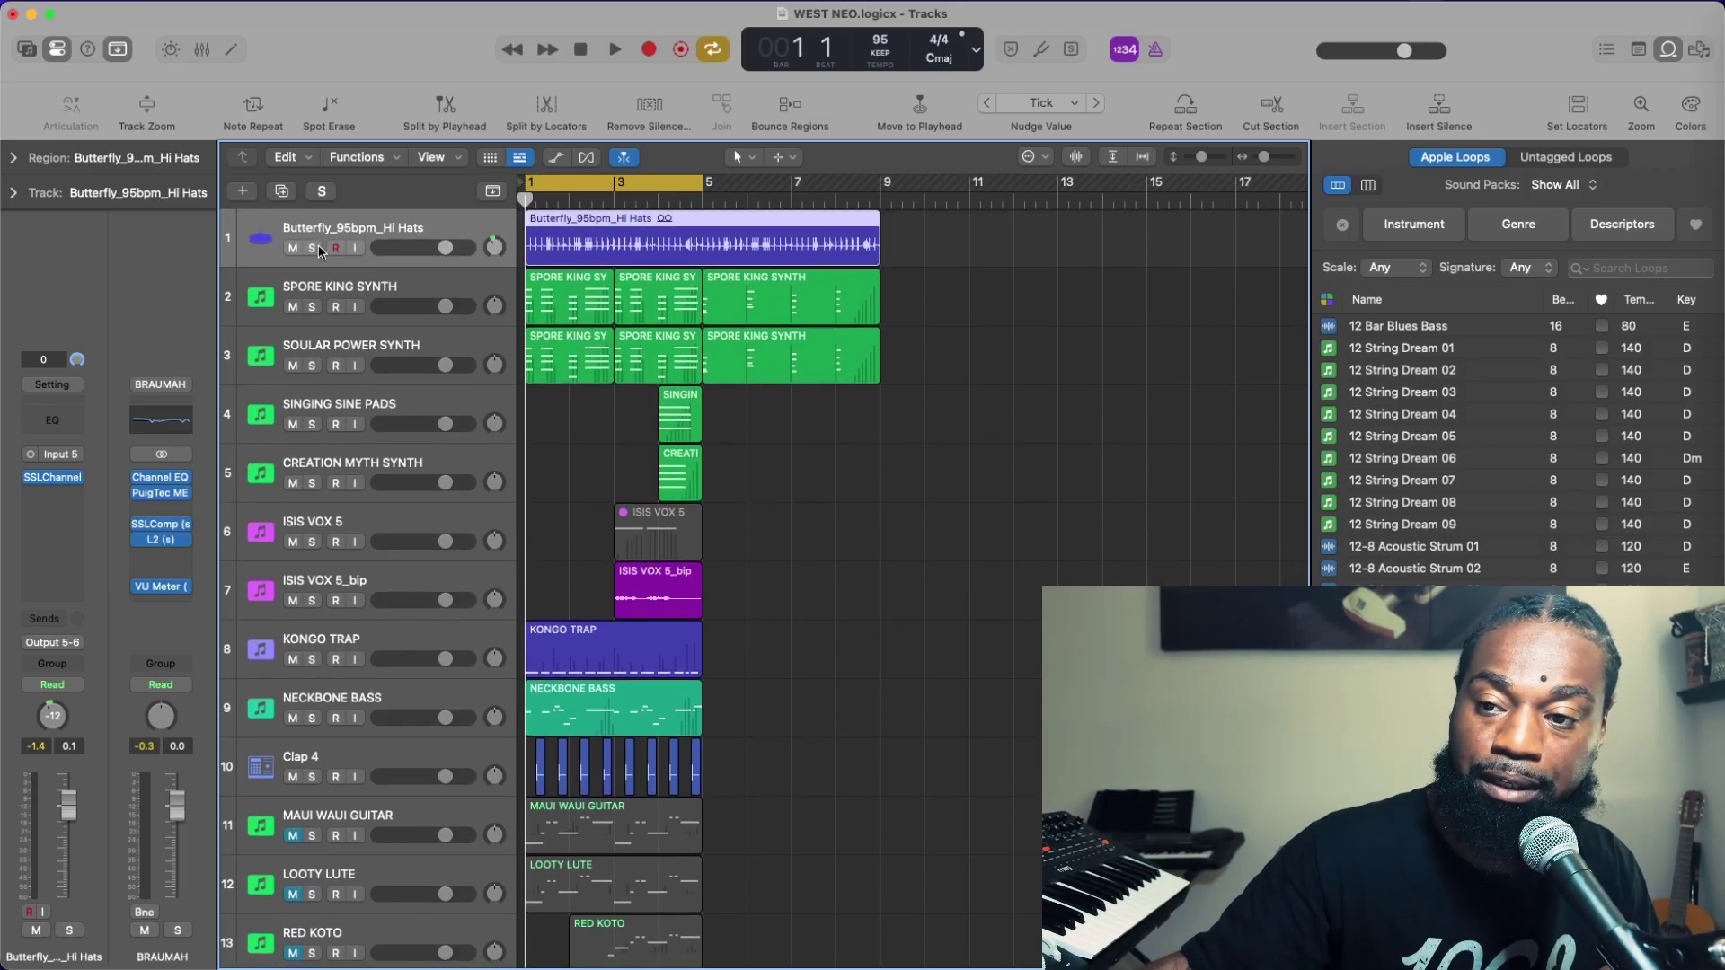
pyautogui.click(316, 249)
pyautogui.press('space')
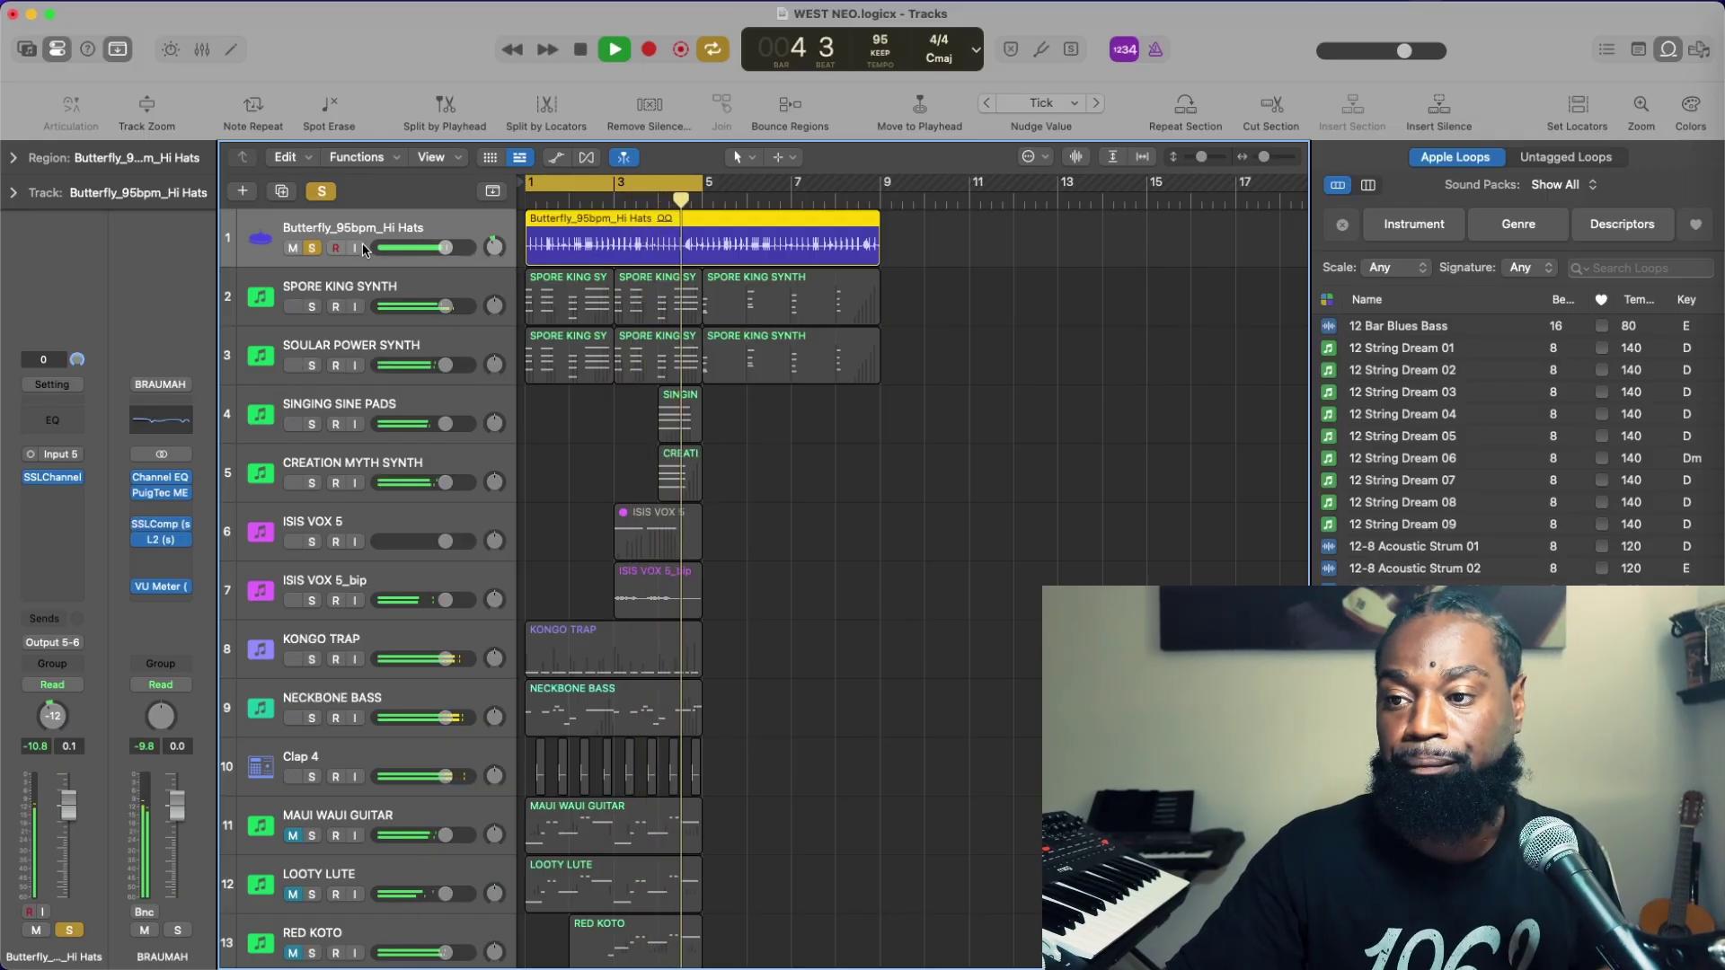
pyautogui.press('space')
pyautogui.press('s')
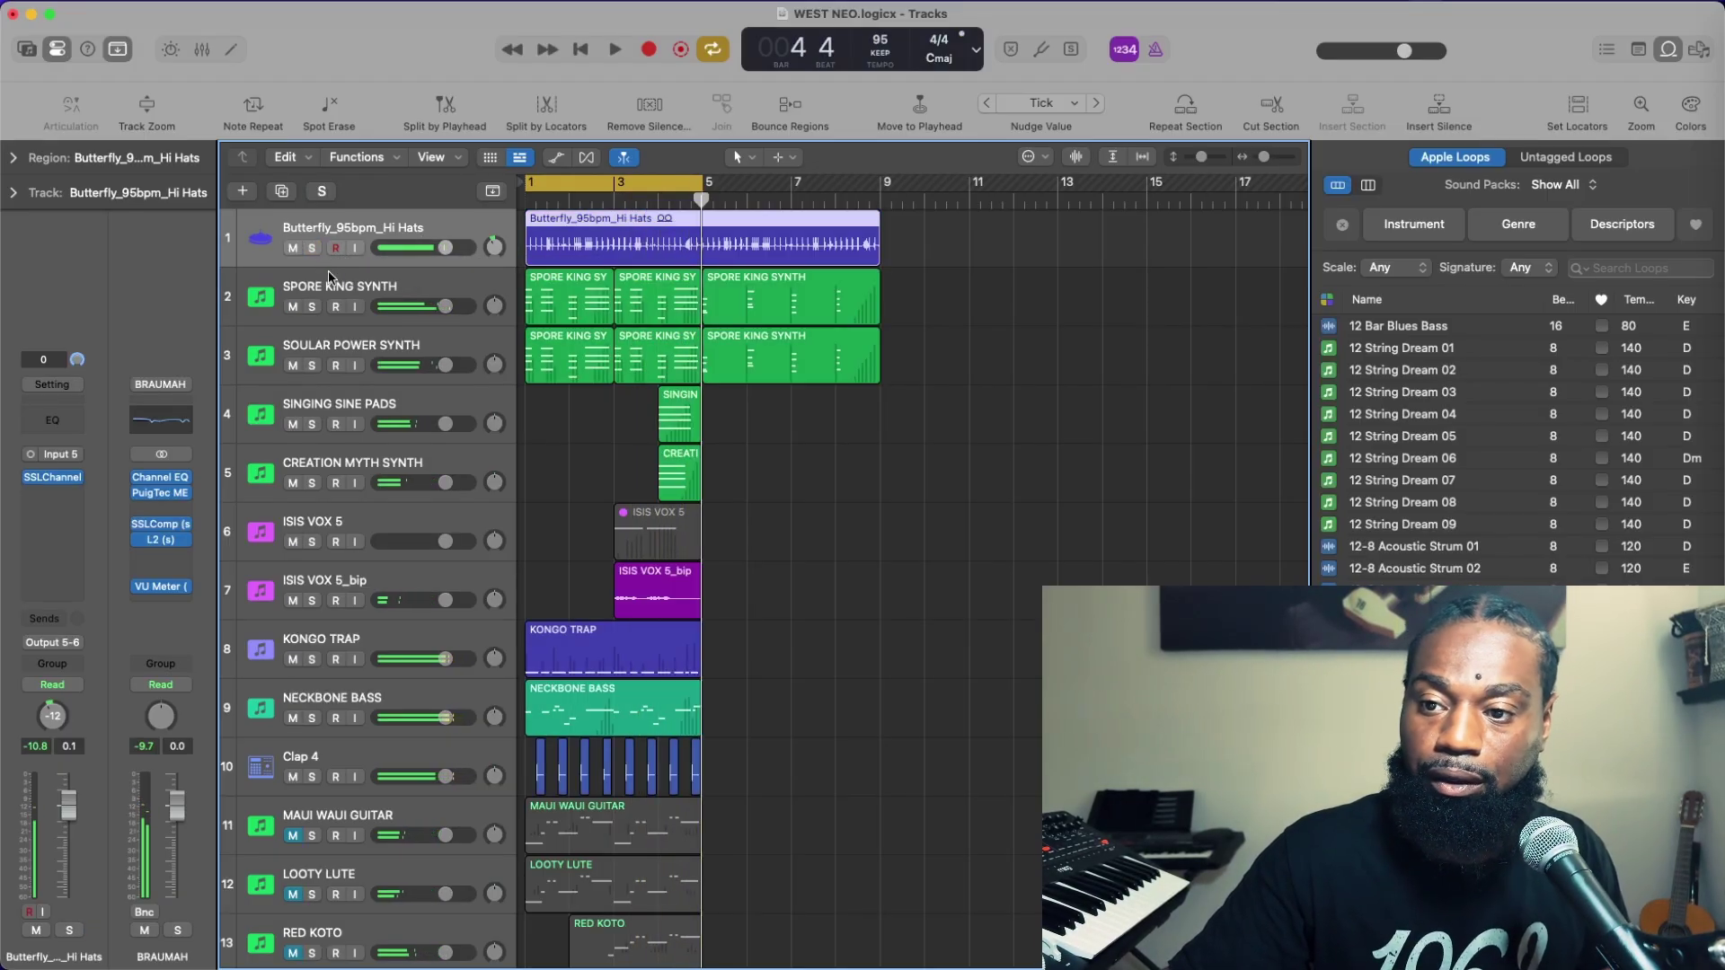
# Play SPORE KING SYNTH in solo and join the two opening regions on both it and the SOULAR POWER SYNTH track
pyautogui.click(333, 278)
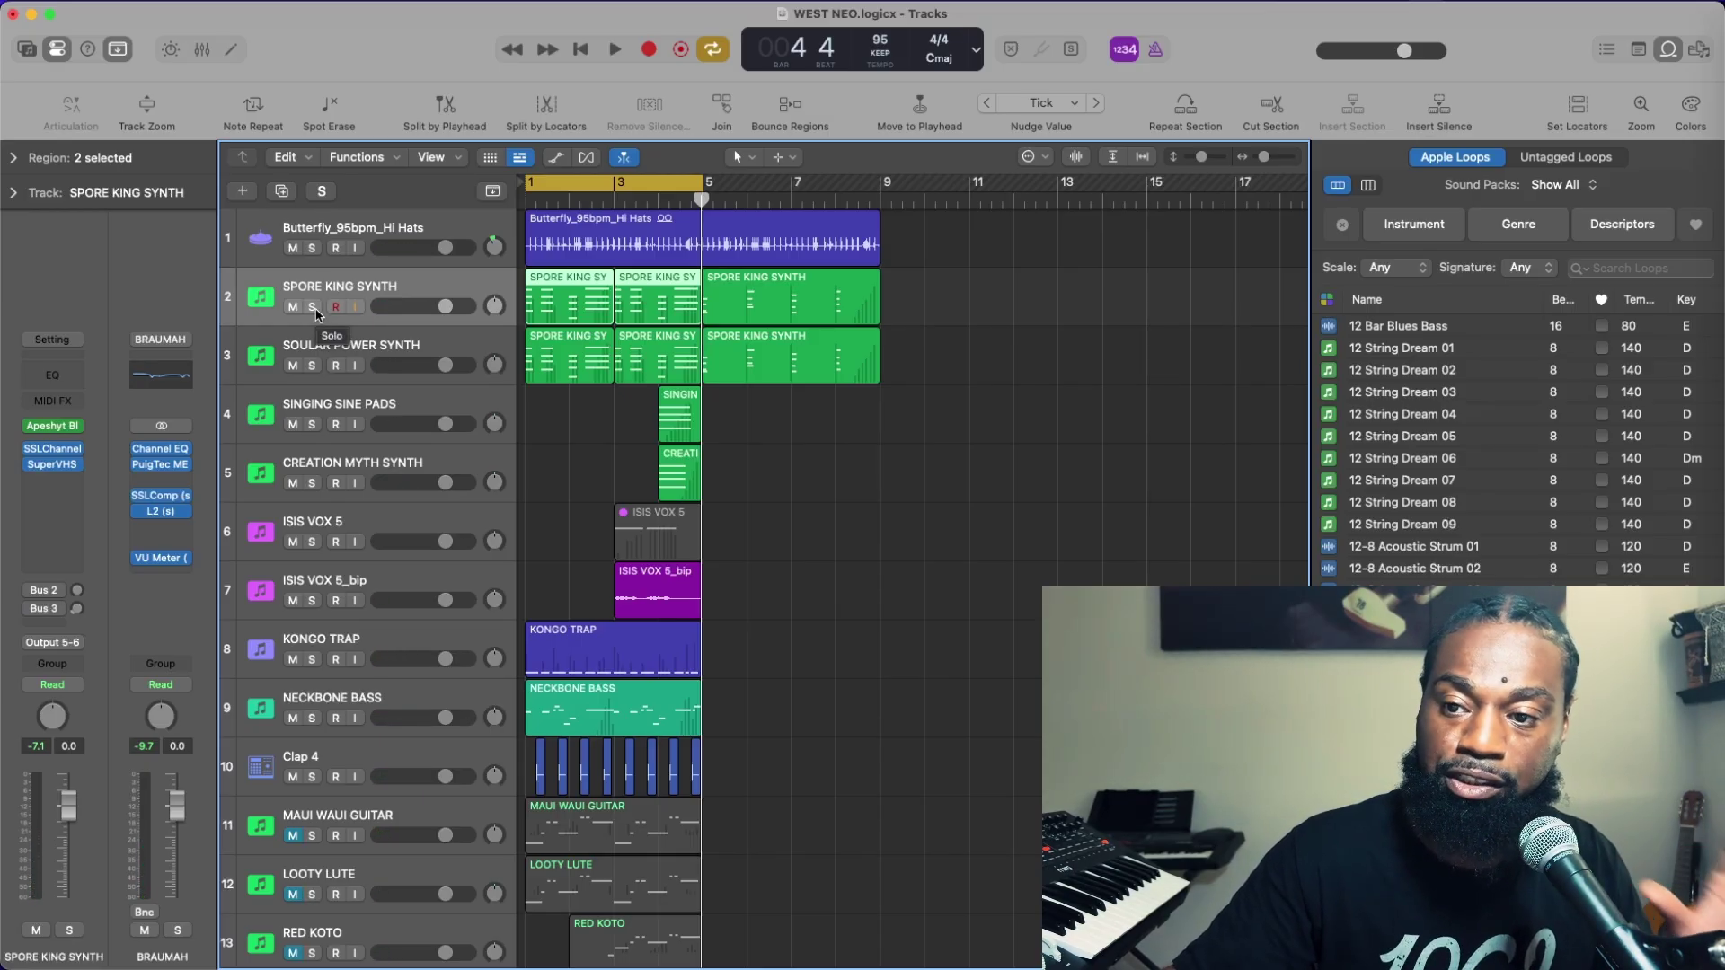
pyautogui.click(313, 308)
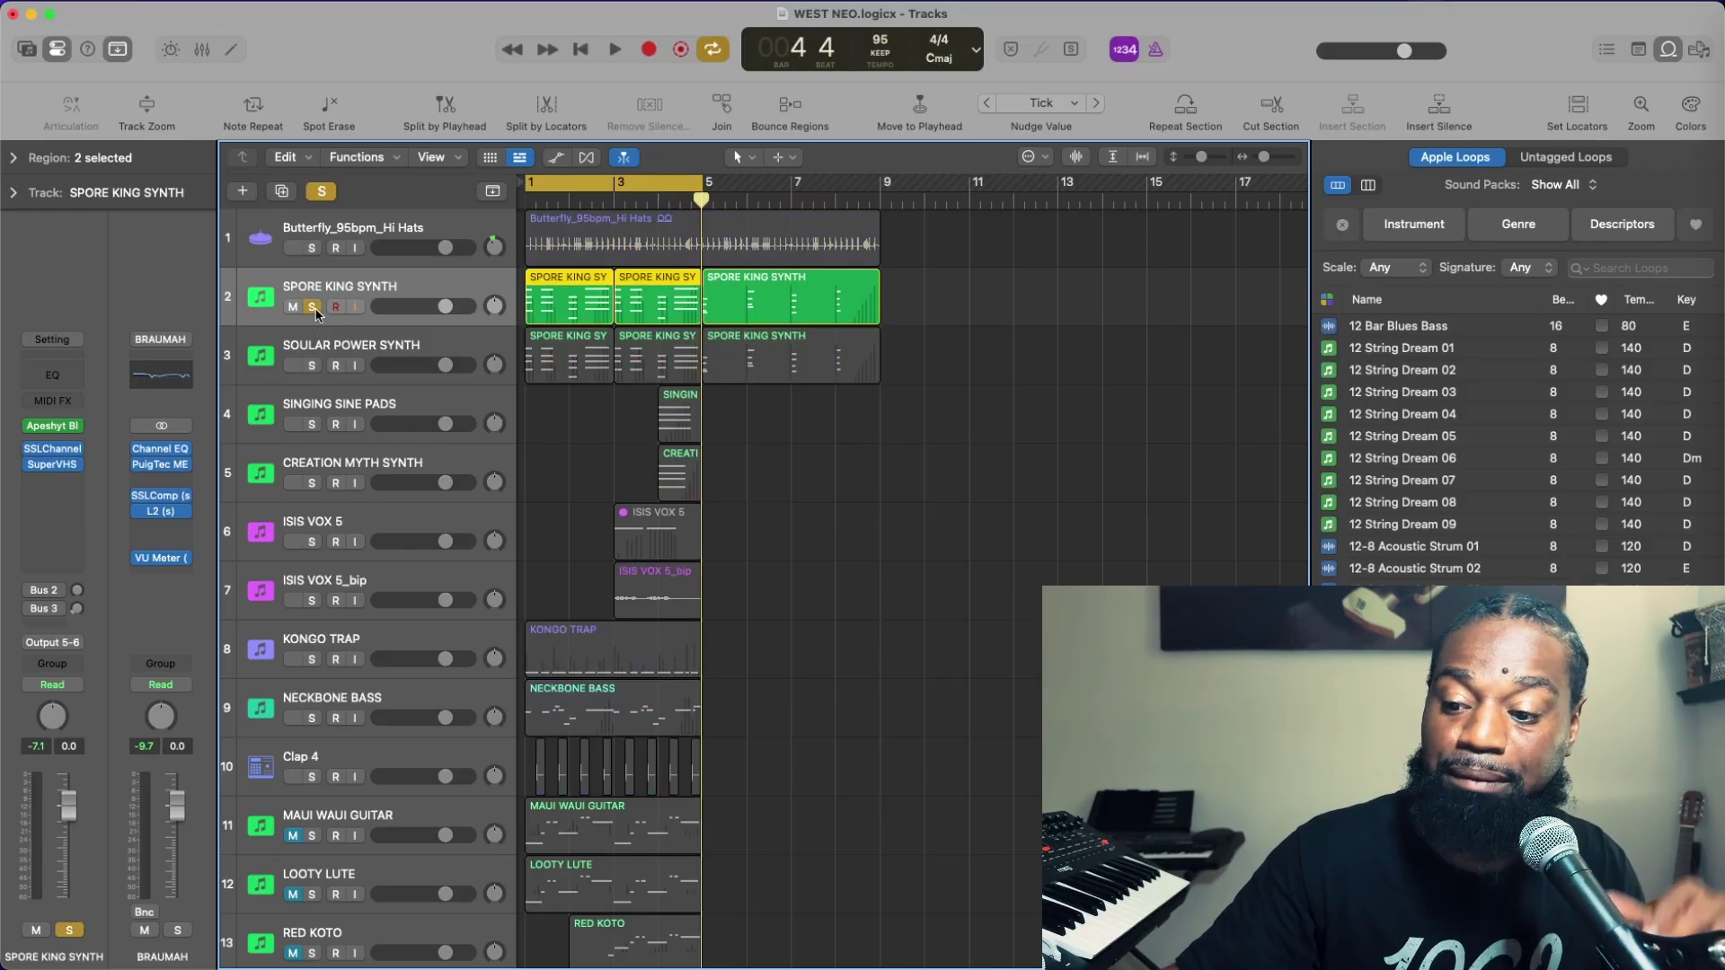
pyautogui.press('space')
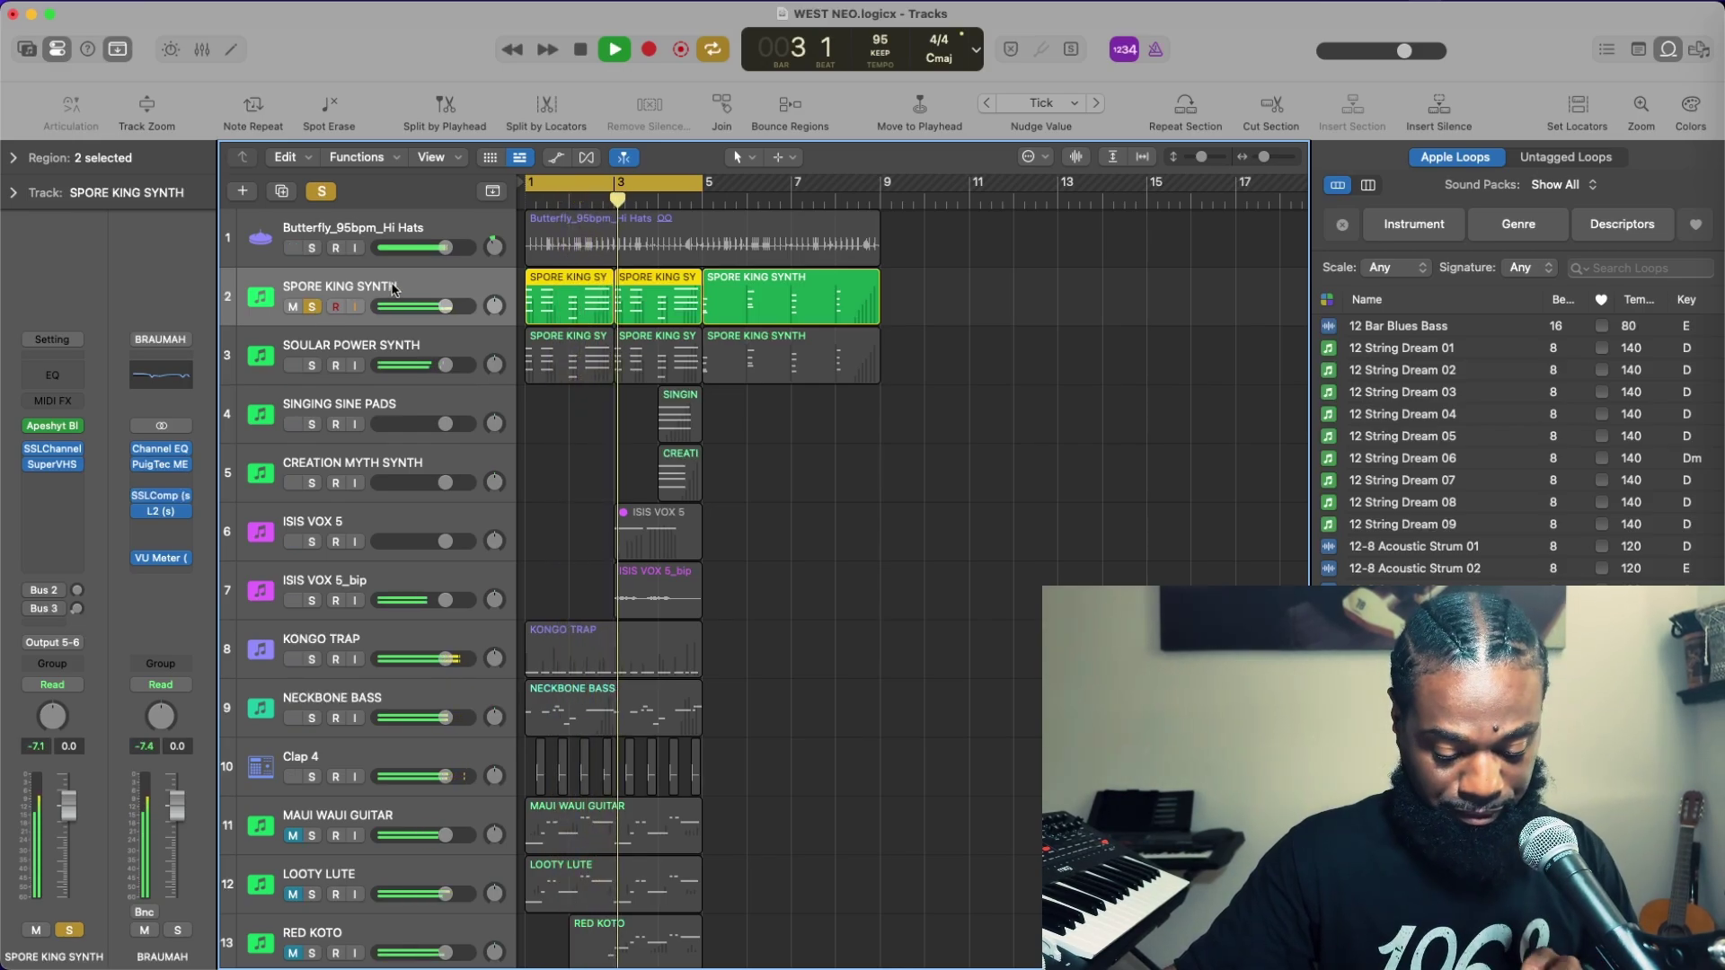
pyautogui.click(391, 342)
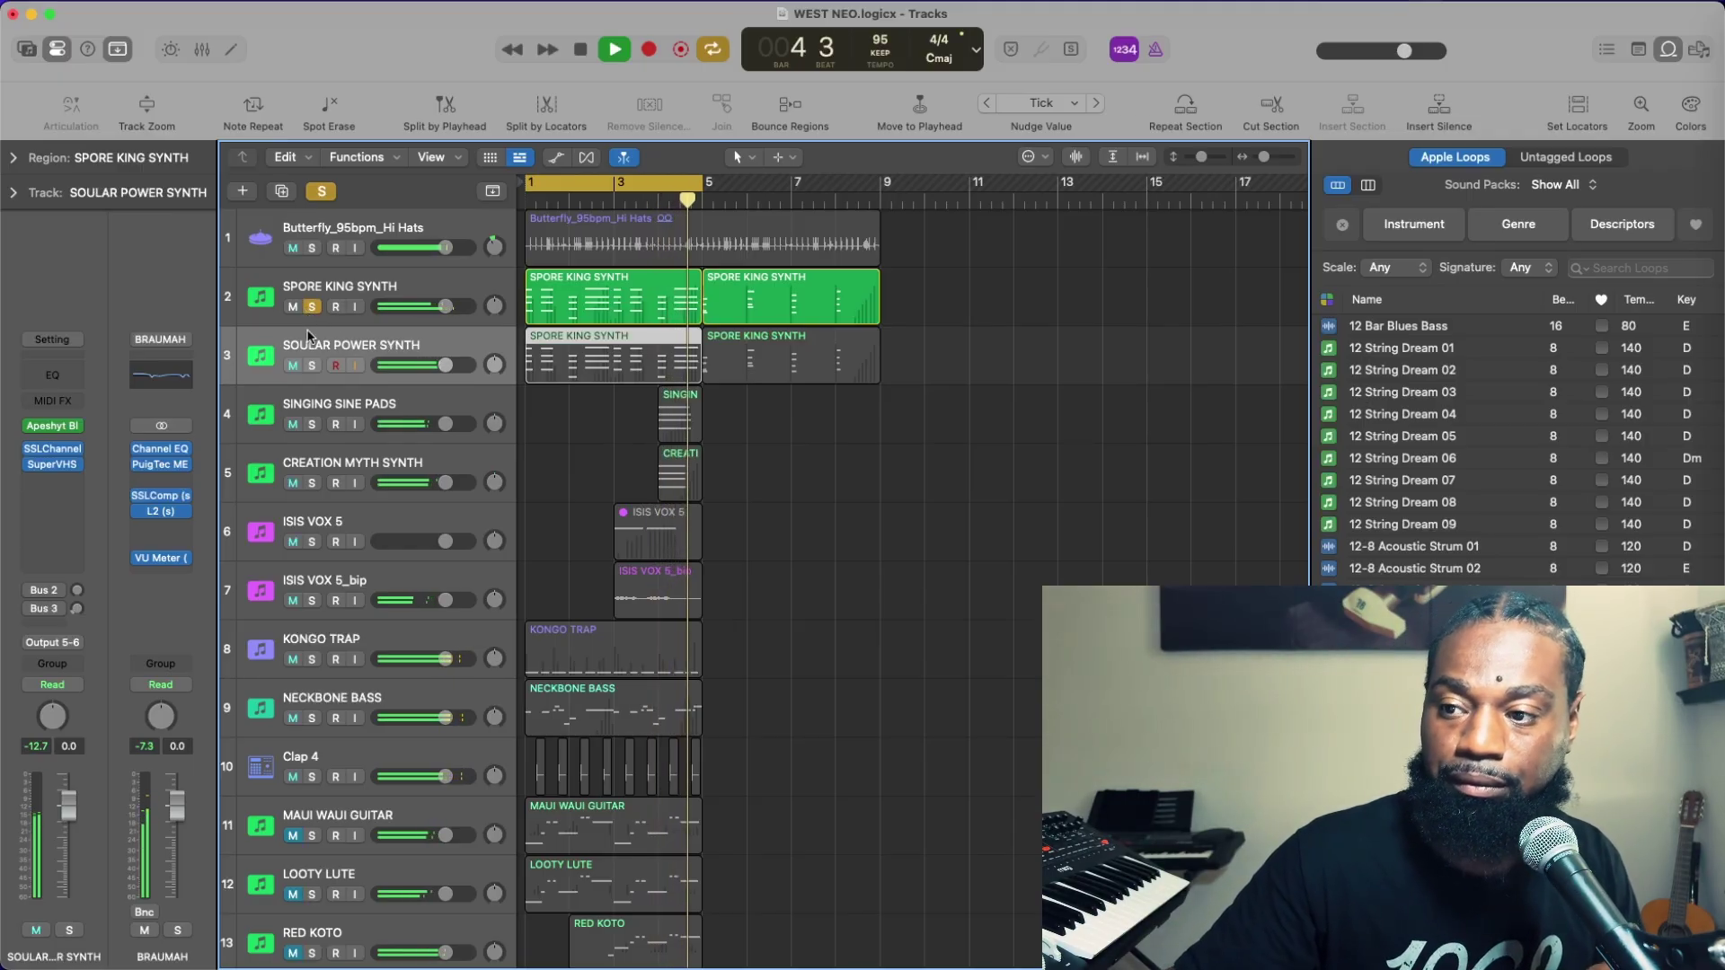
pyautogui.press('space')
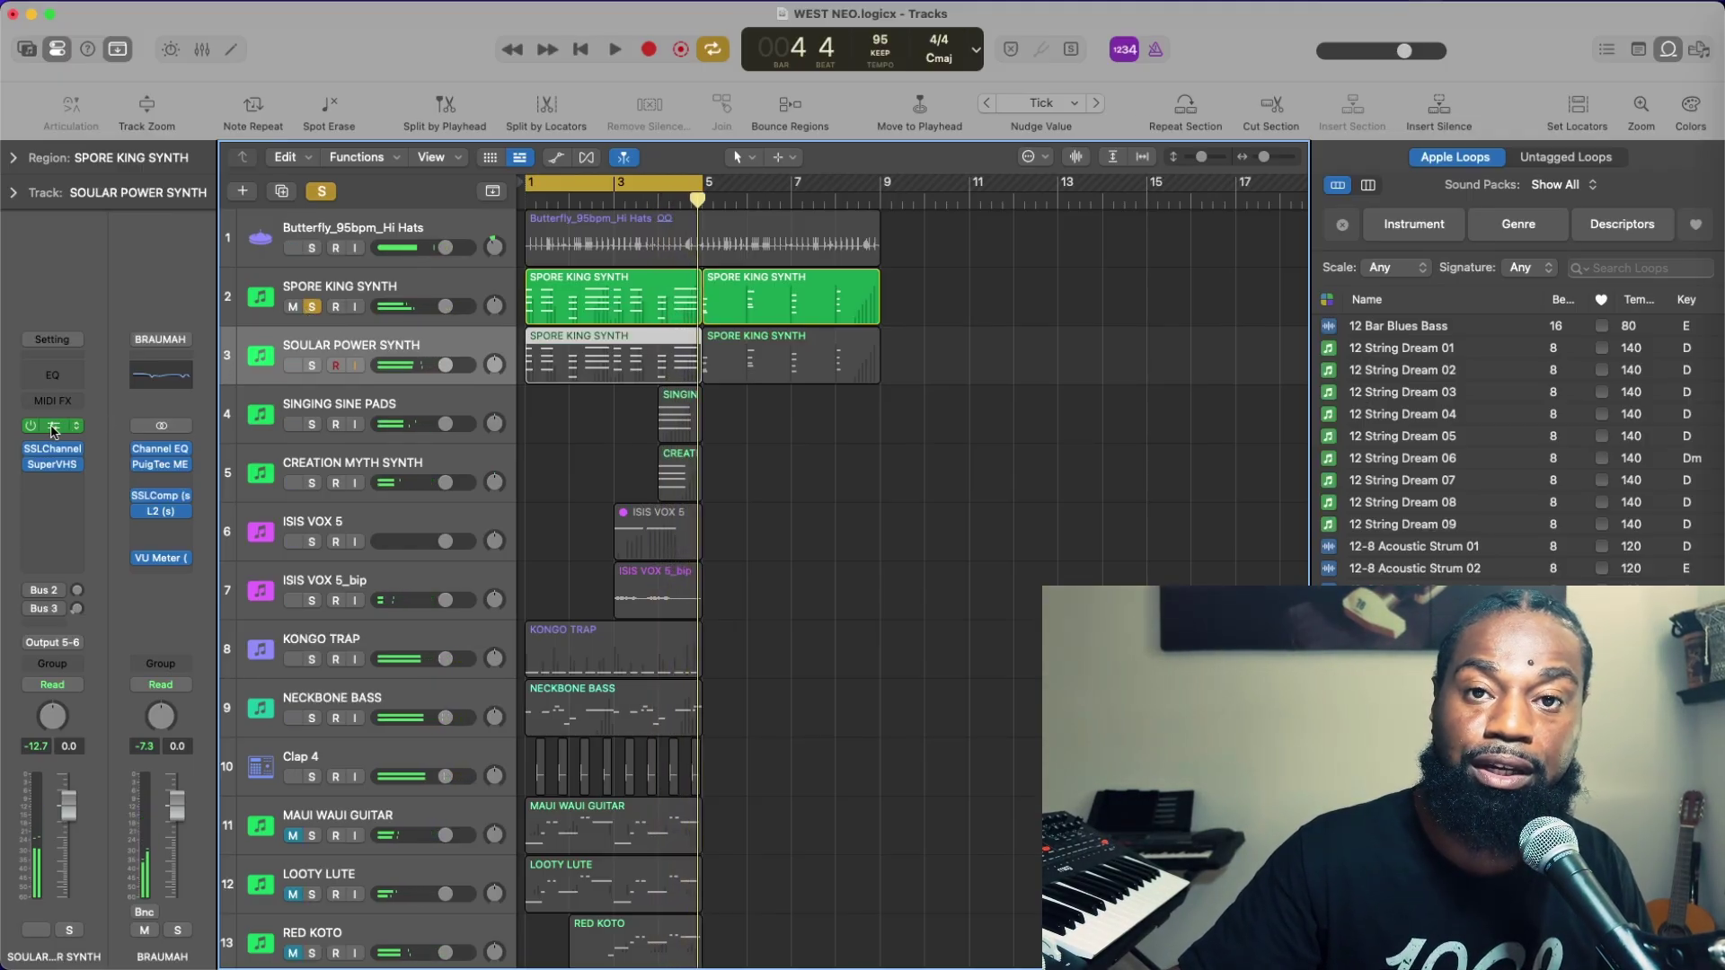
# Examine the SOULAR POWER SYNTH track's Apeshyt Black OPS instrument and its preset categories, then close it
pyautogui.click(52, 428)
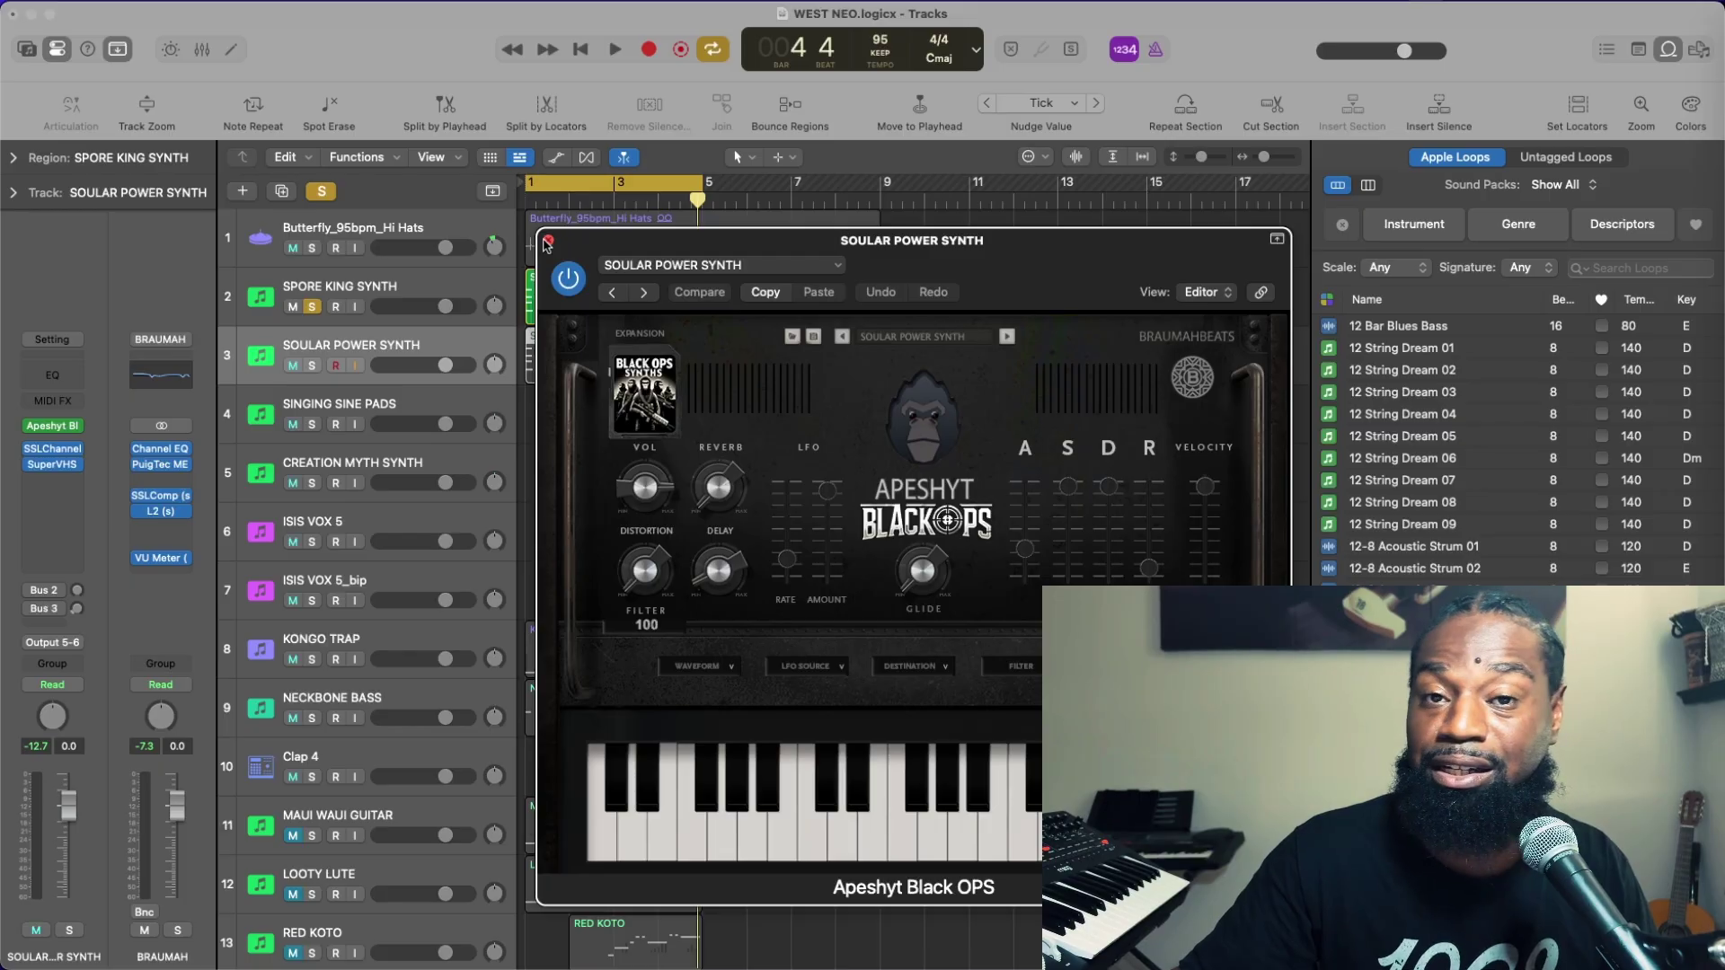
pyautogui.click(885, 335)
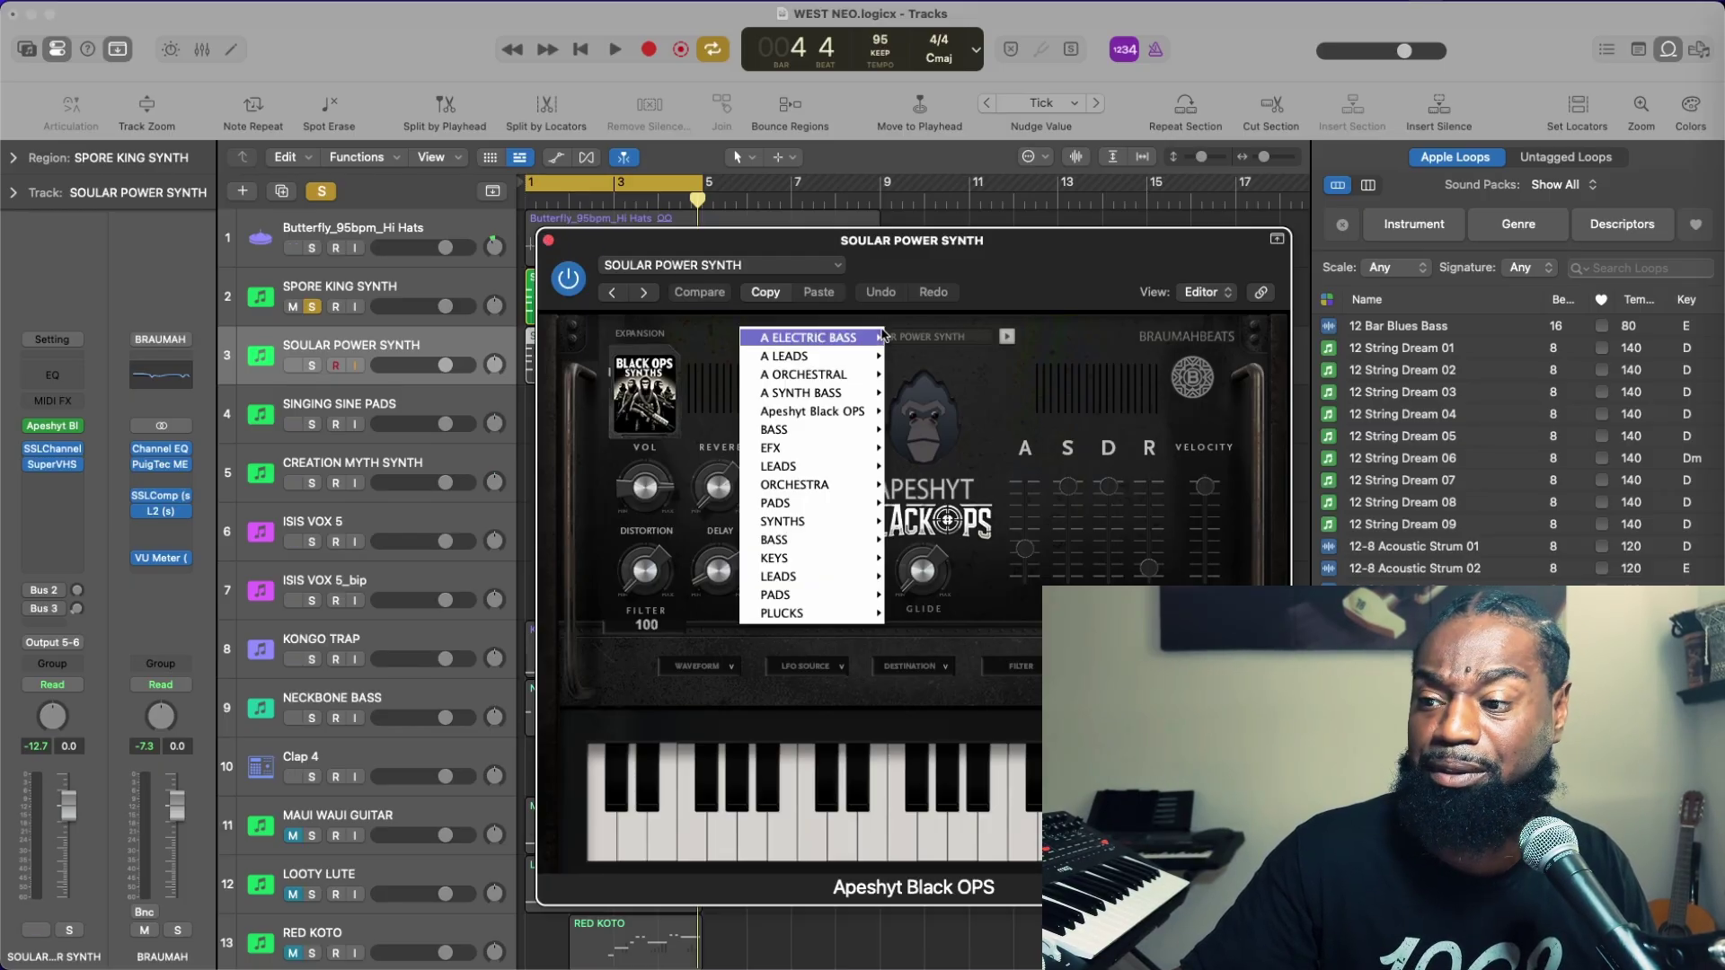
pyautogui.moveTo(876, 337)
pyautogui.click(1020, 298)
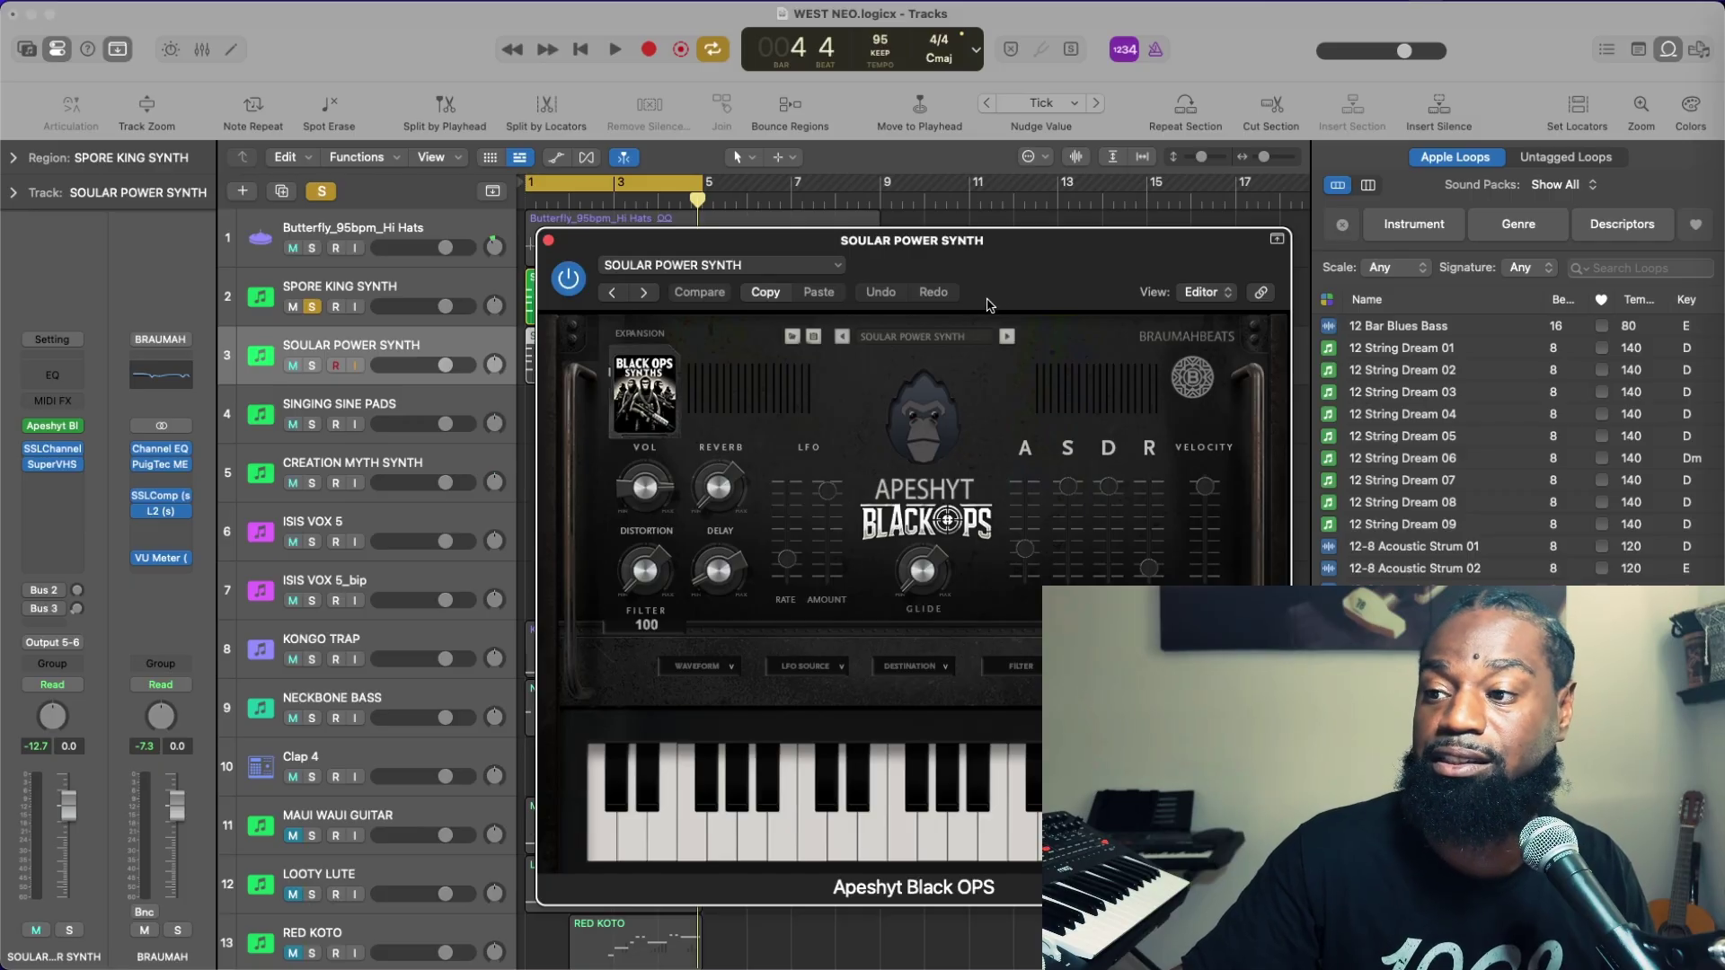
pyautogui.click(548, 240)
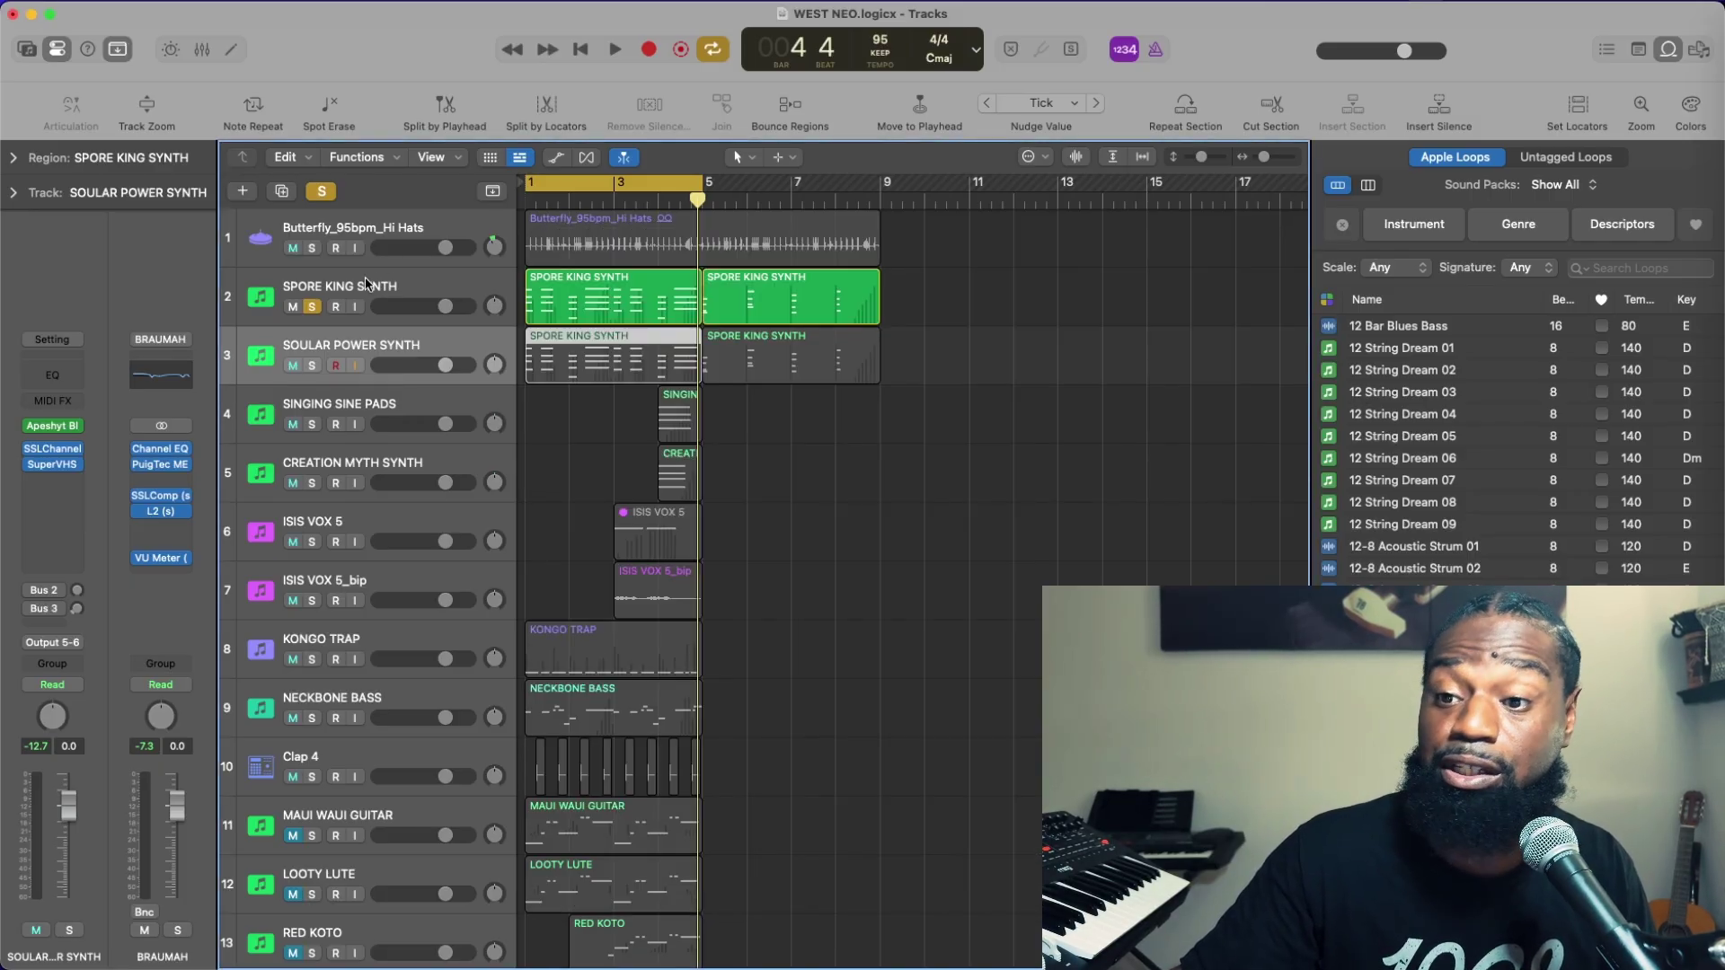
# Release the SPORE KING SYNTH solo and rename the first region on the SOULAR POWER SYNTH track after its track
pyautogui.click(310, 307)
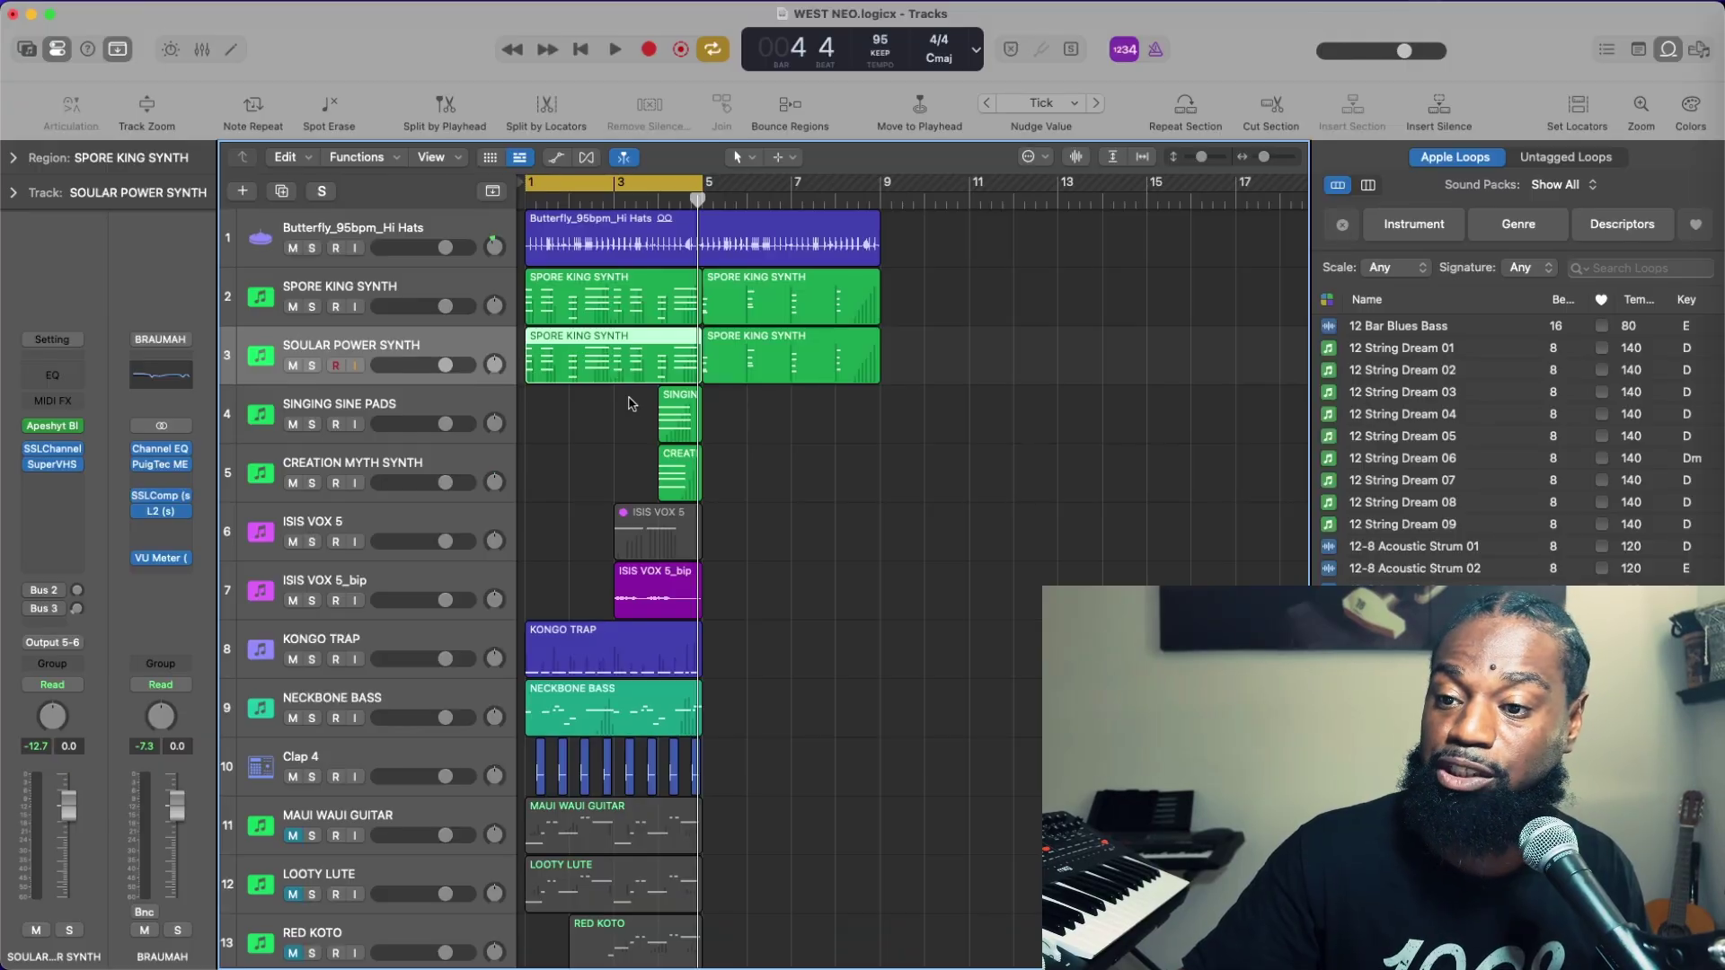
pyautogui.rightClick(618, 352)
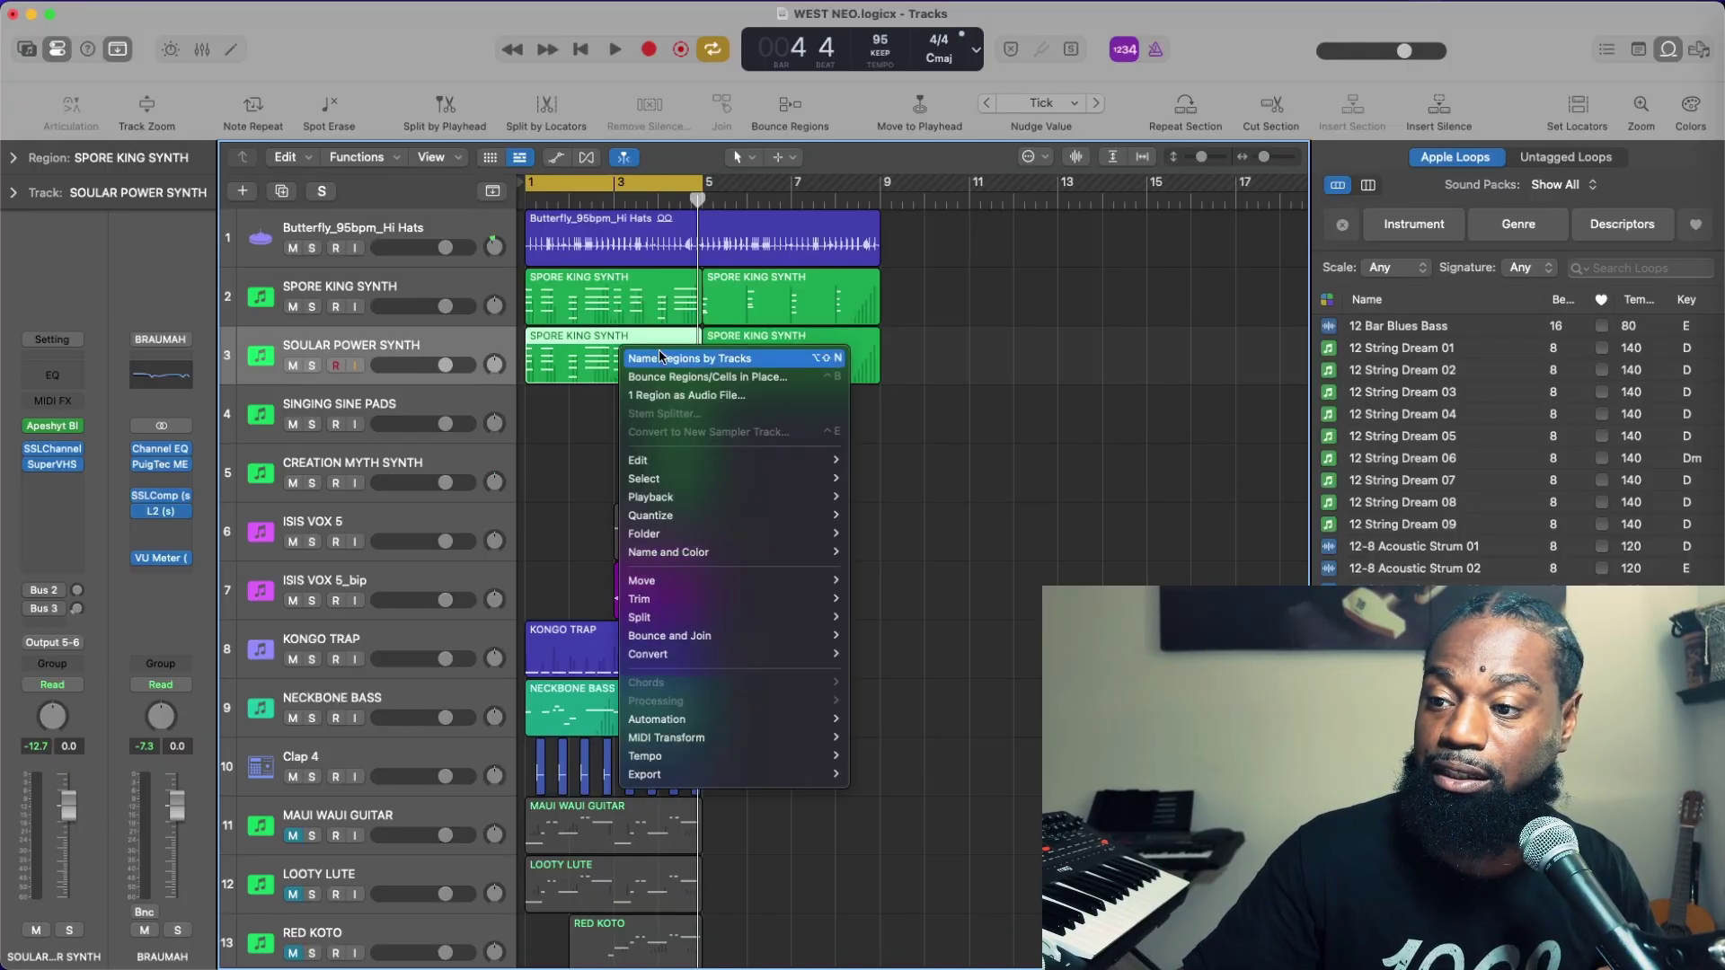
pyautogui.click(698, 360)
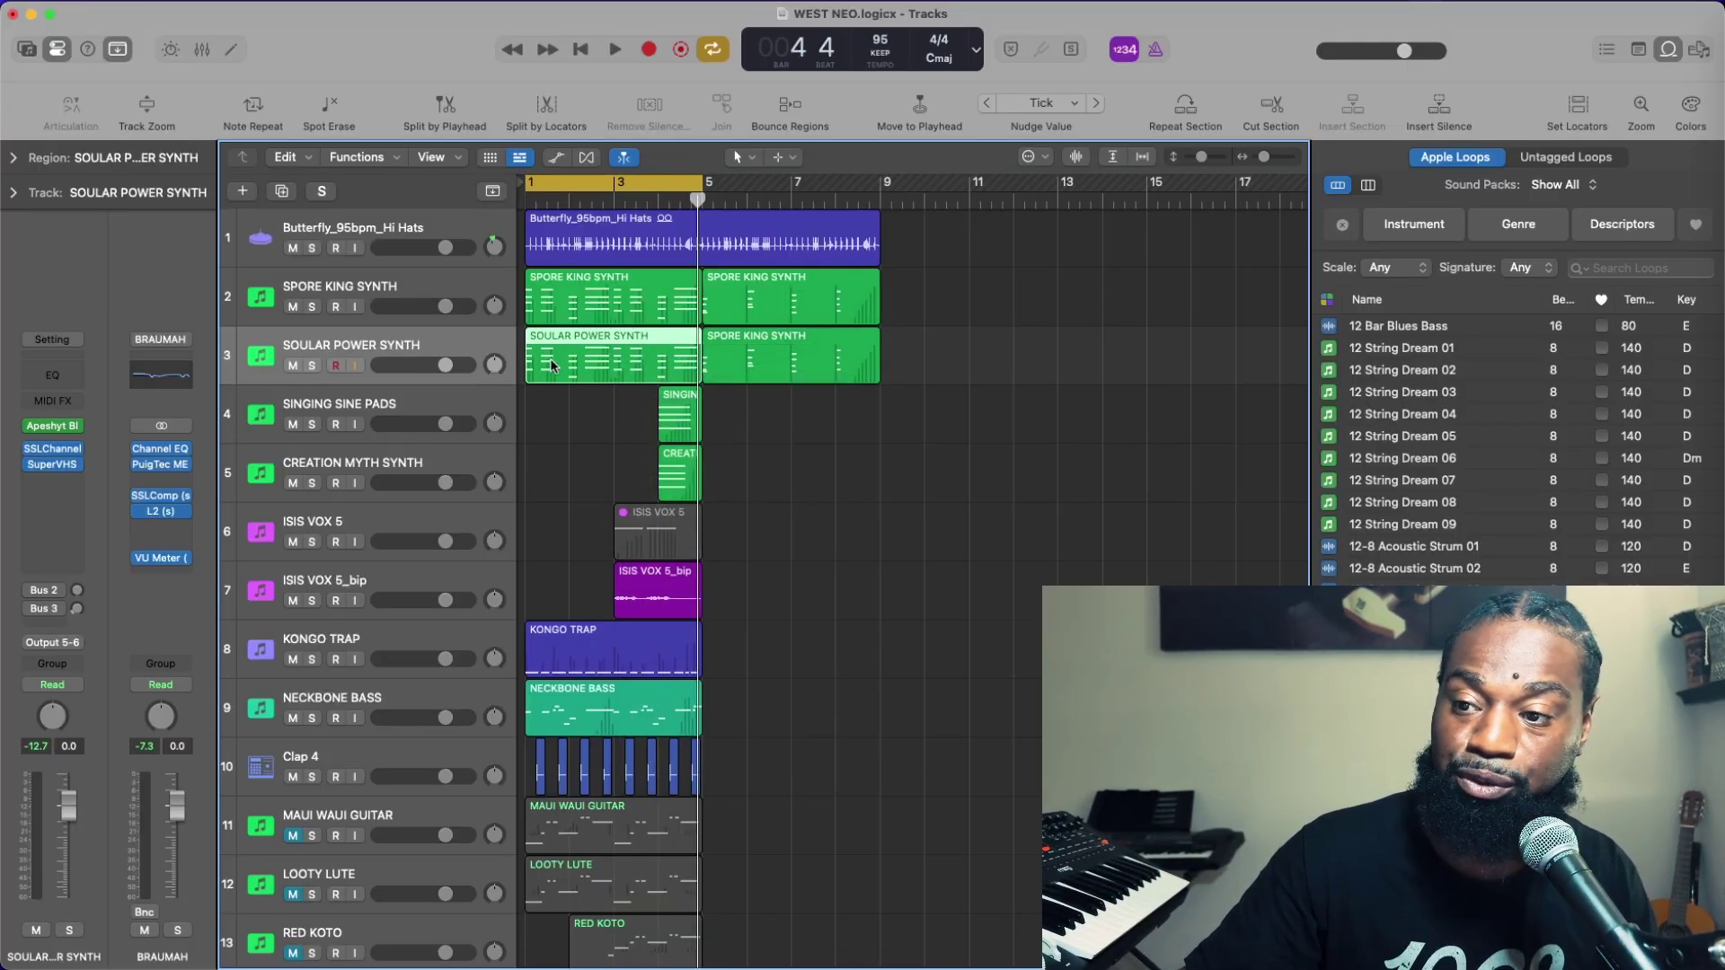
# Audition the SOULAR POWER SYNTH track in solo
pyautogui.click(312, 366)
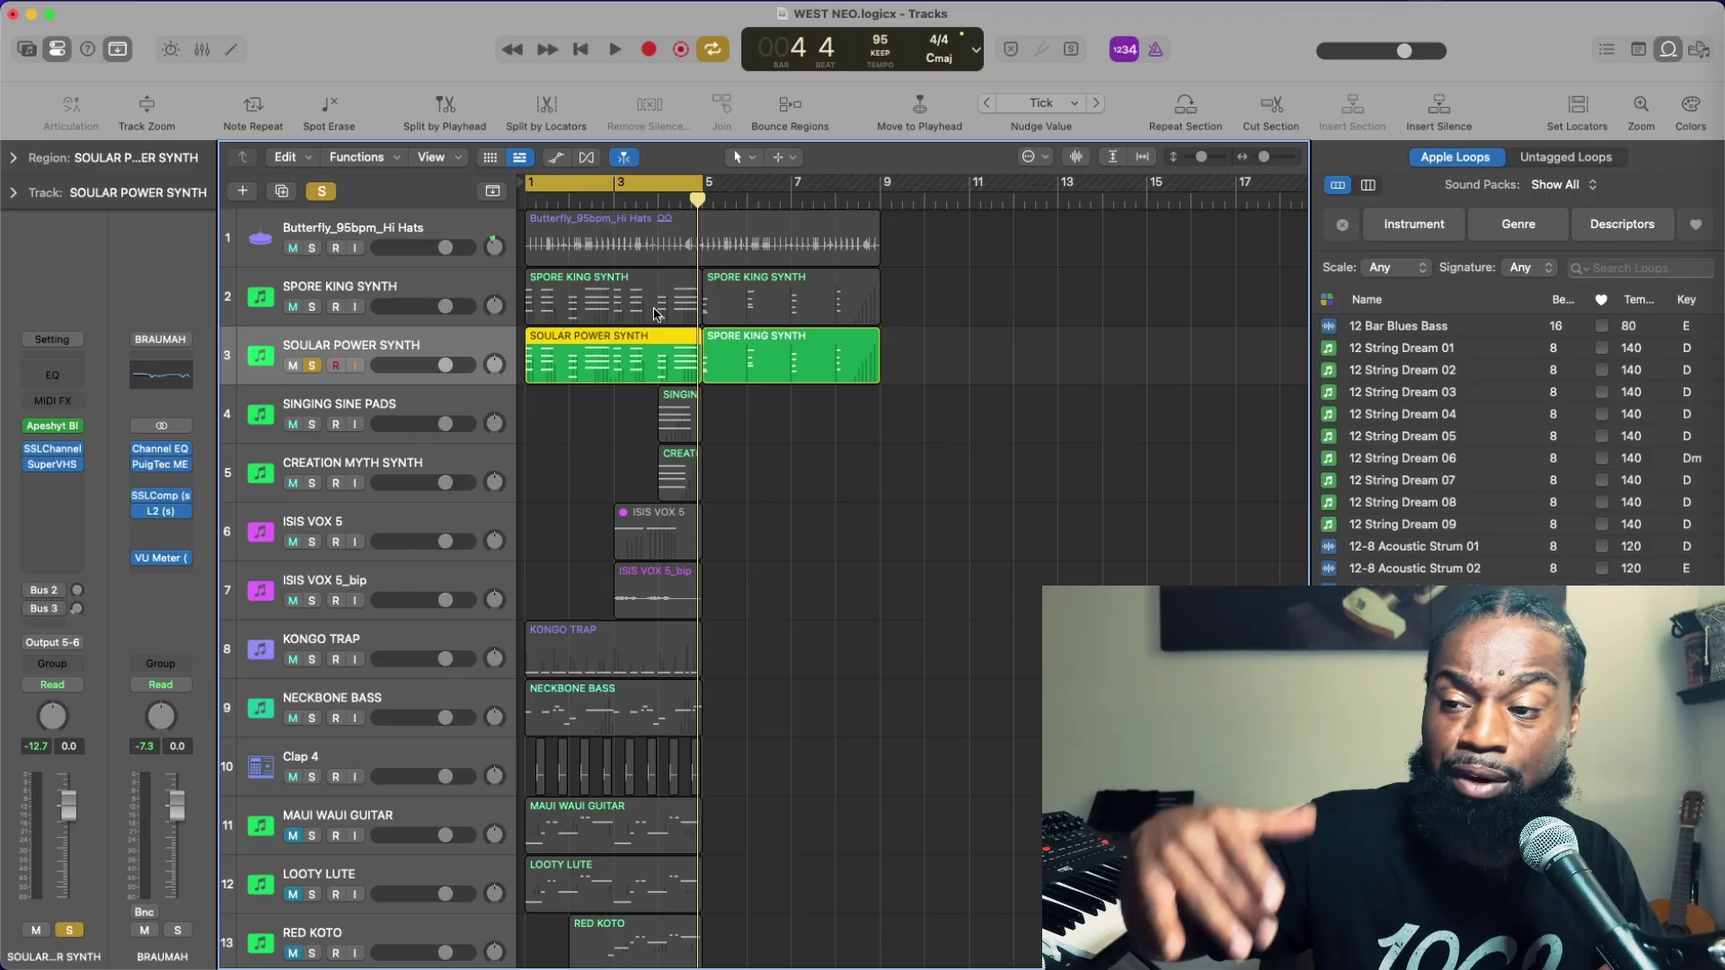
pyautogui.press('space')
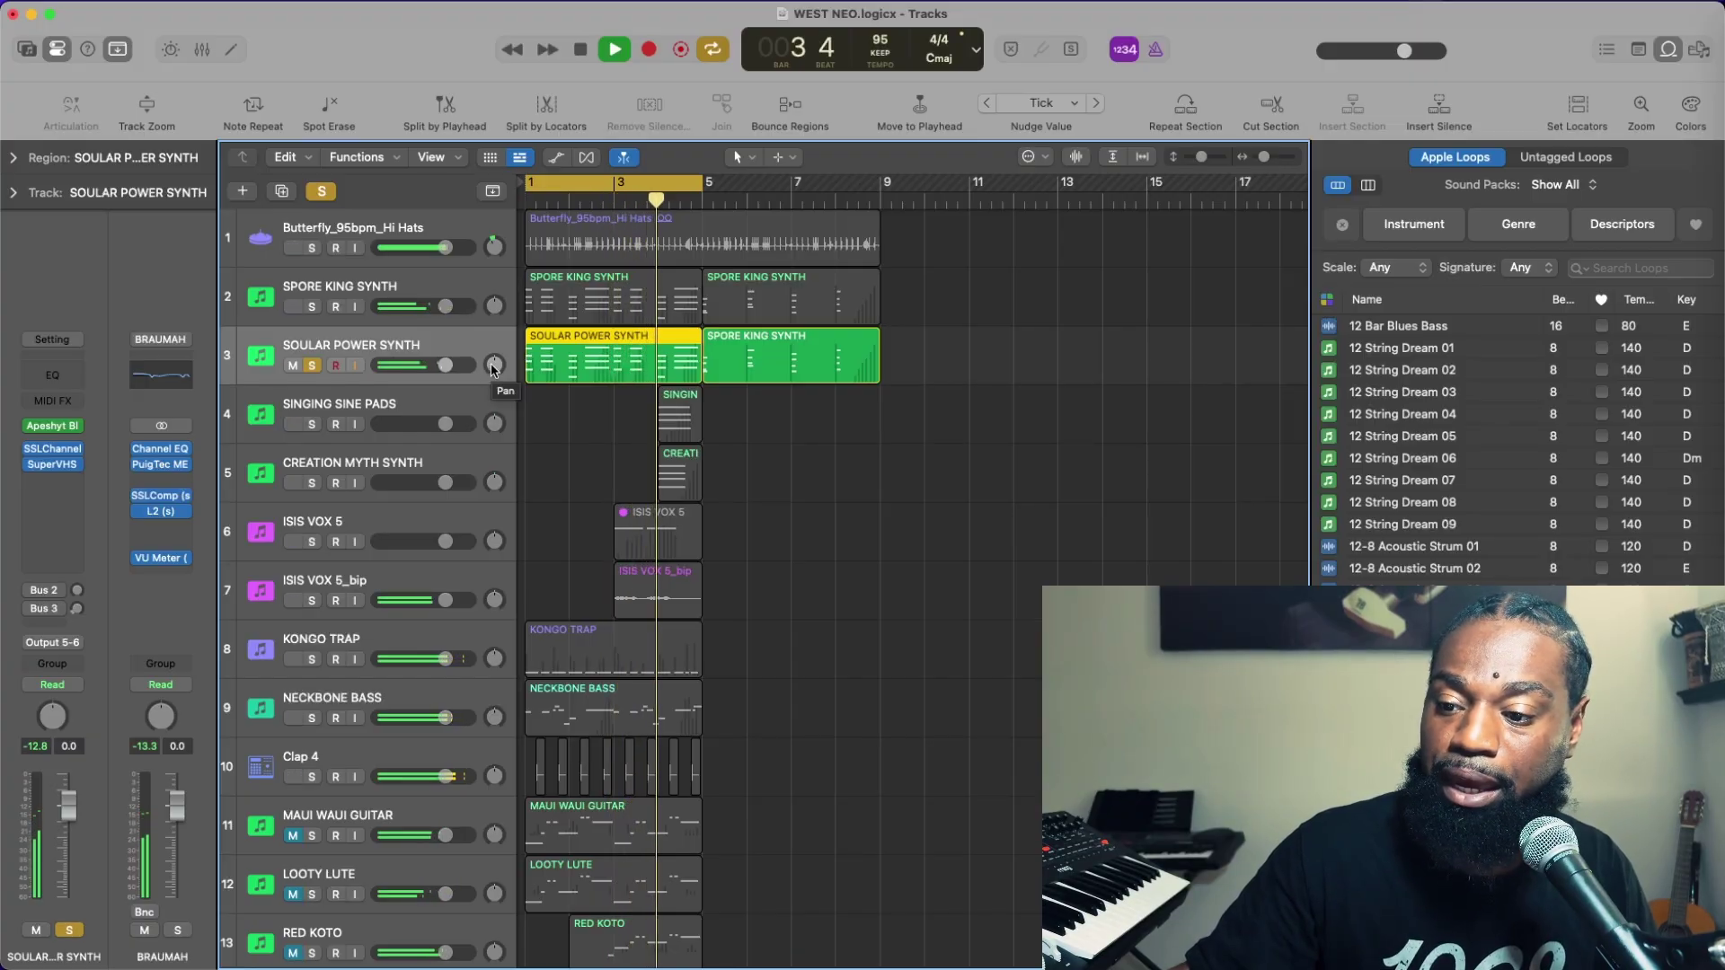
pyautogui.scroll(-3, 494, 370)
pyautogui.scroll(3, 496, 372)
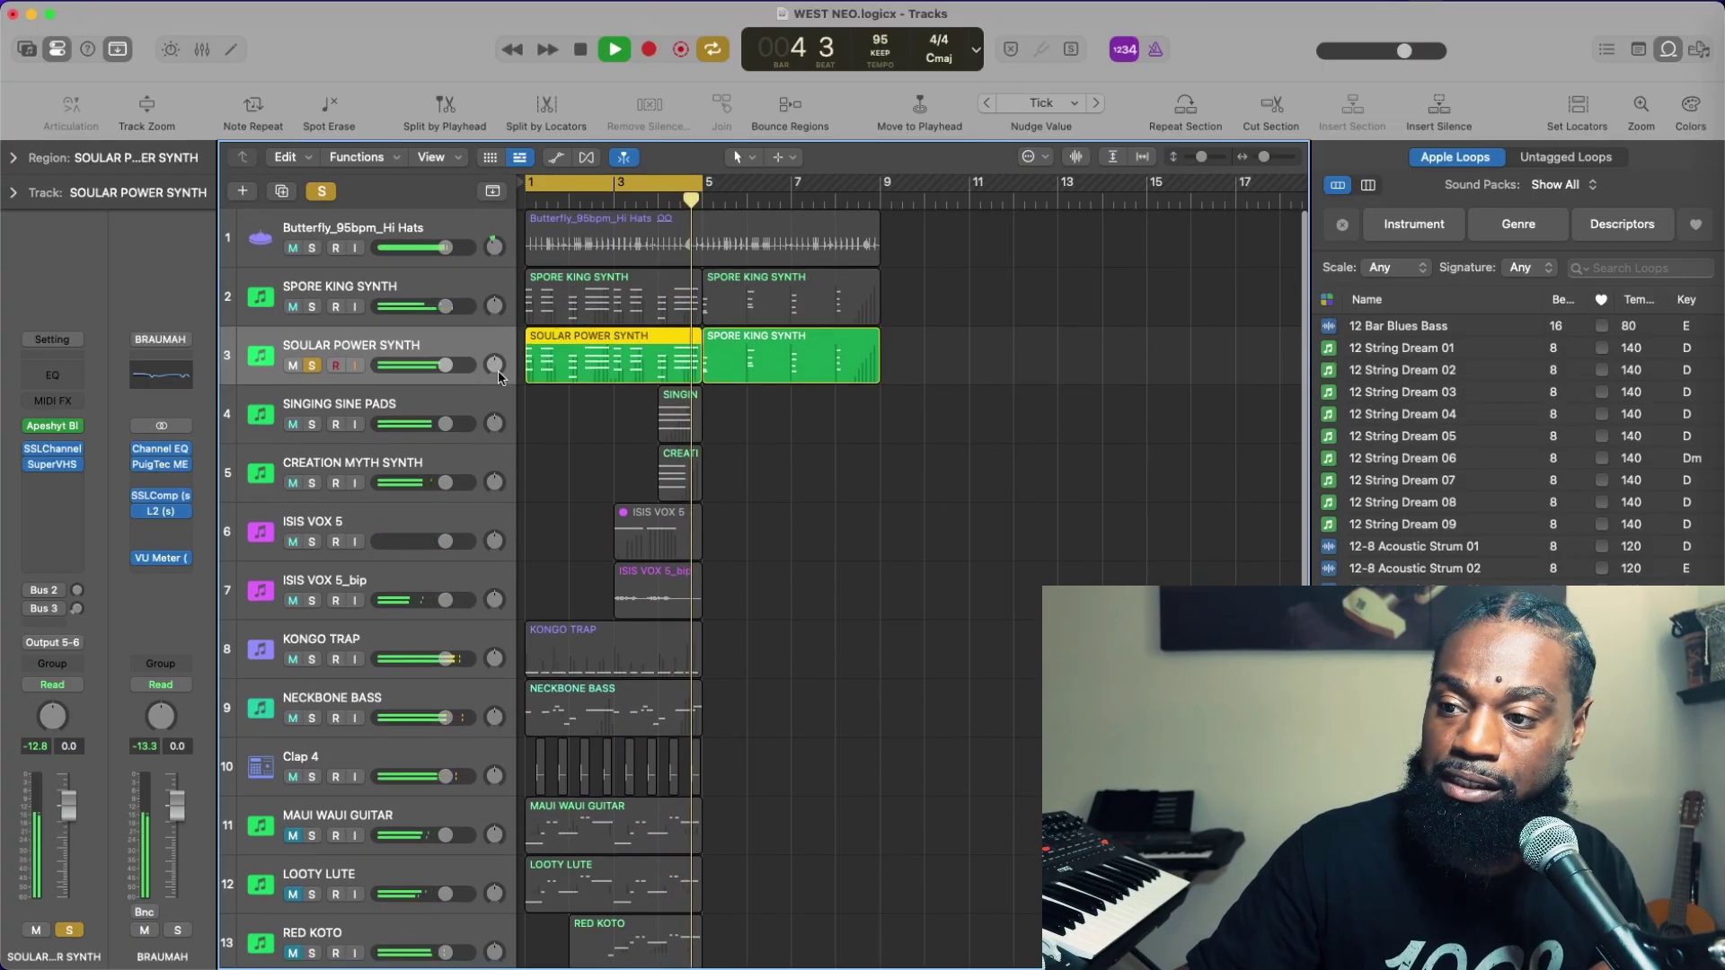
pyautogui.press('space')
# Pan SOULAR POWER SYNTH to -20 and SPORE KING SYNTH to about +15, and release the solo
pyautogui.moveTo(496, 369); pyautogui.dragTo(496, 385)
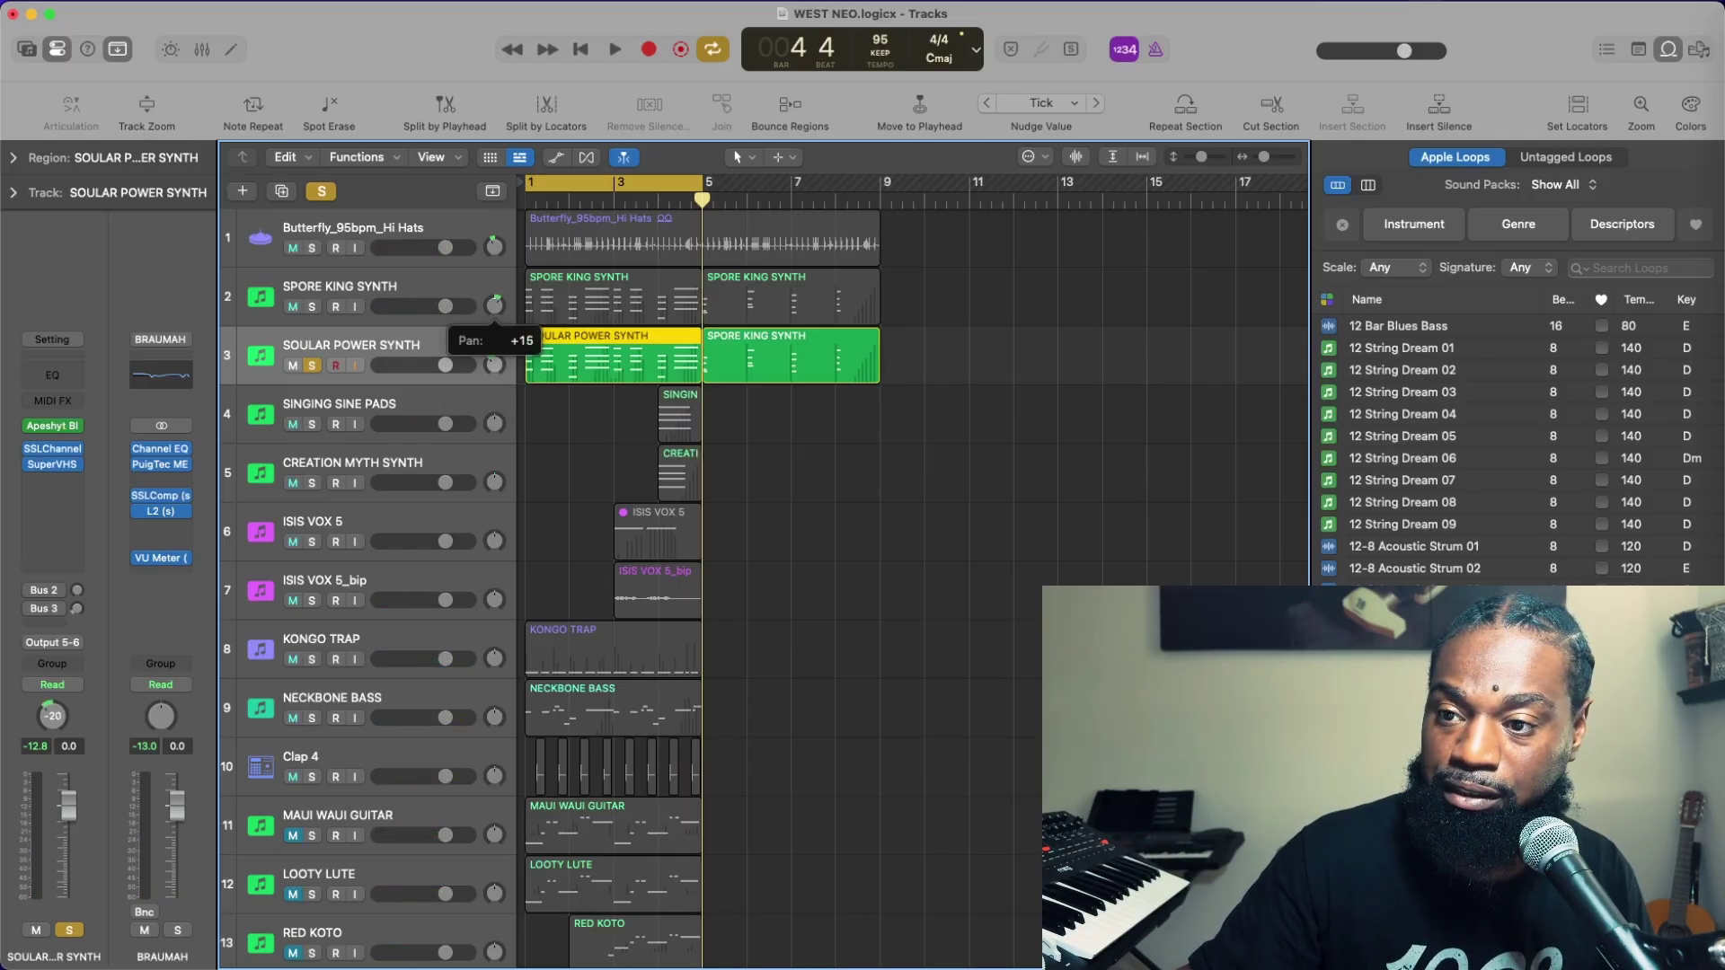
pyautogui.moveTo(495, 364); pyautogui.dragTo(495, 365)
pyautogui.click(315, 367)
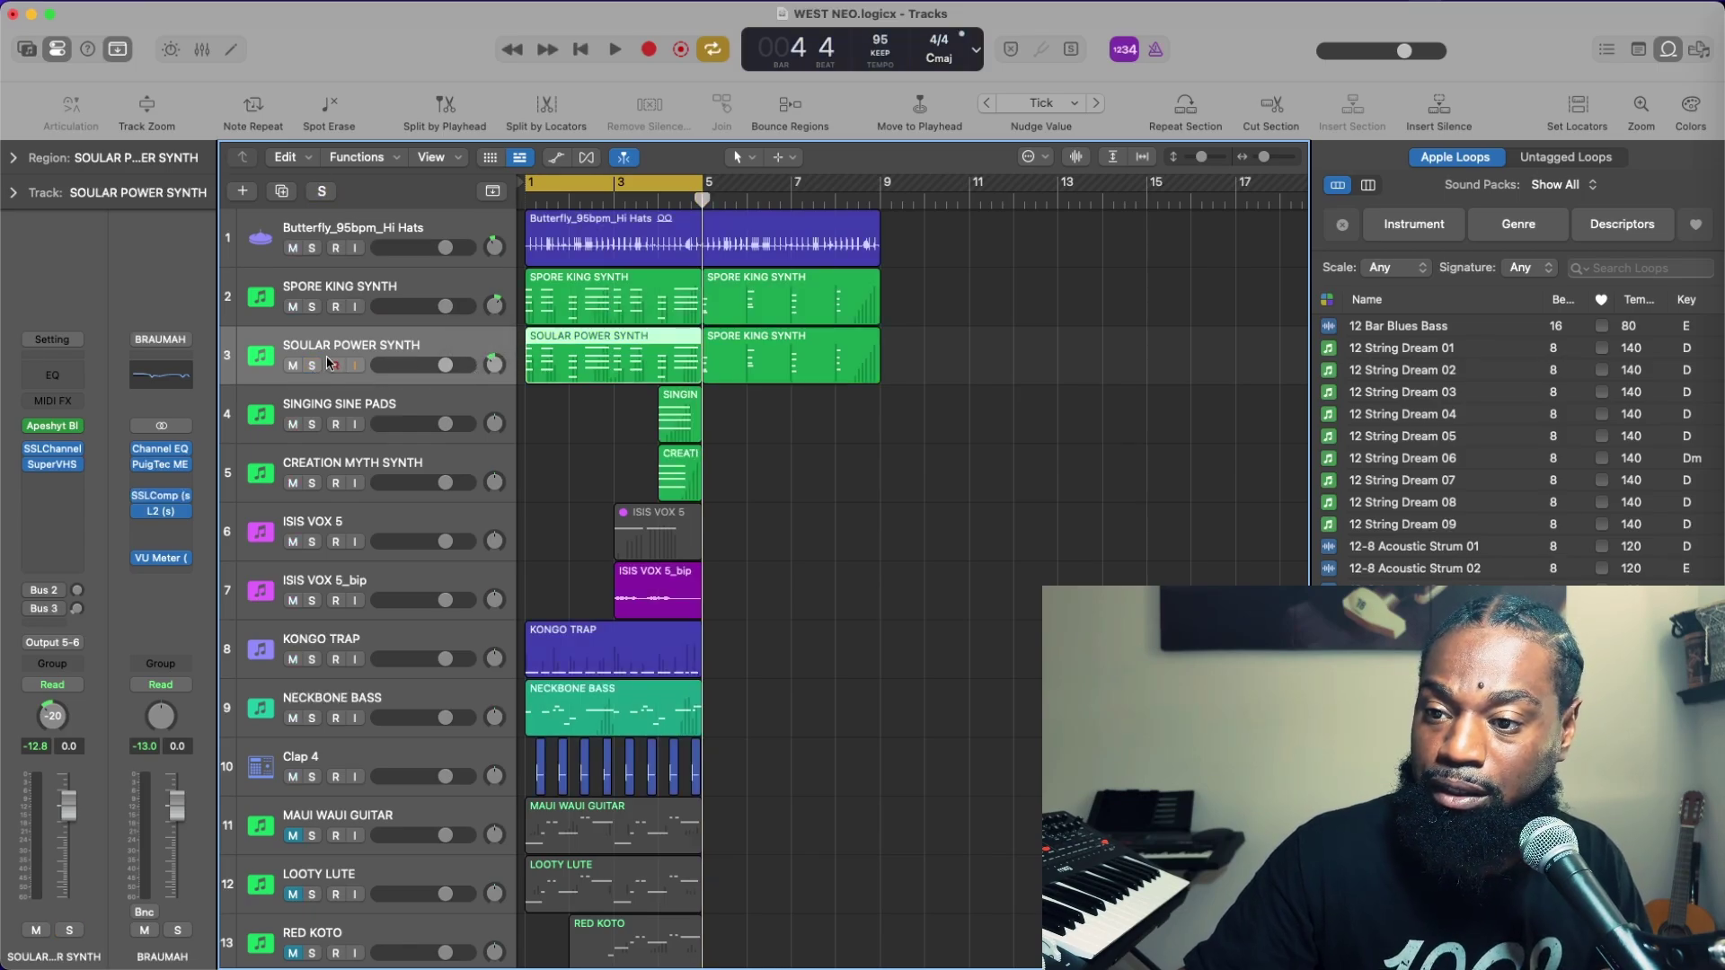
# Audition SPORE KING SYNTH and SOULAR POWER SYNTH together in solo, then release both solos
pyautogui.click(312, 368)
pyautogui.click(312, 307)
pyautogui.press('space')
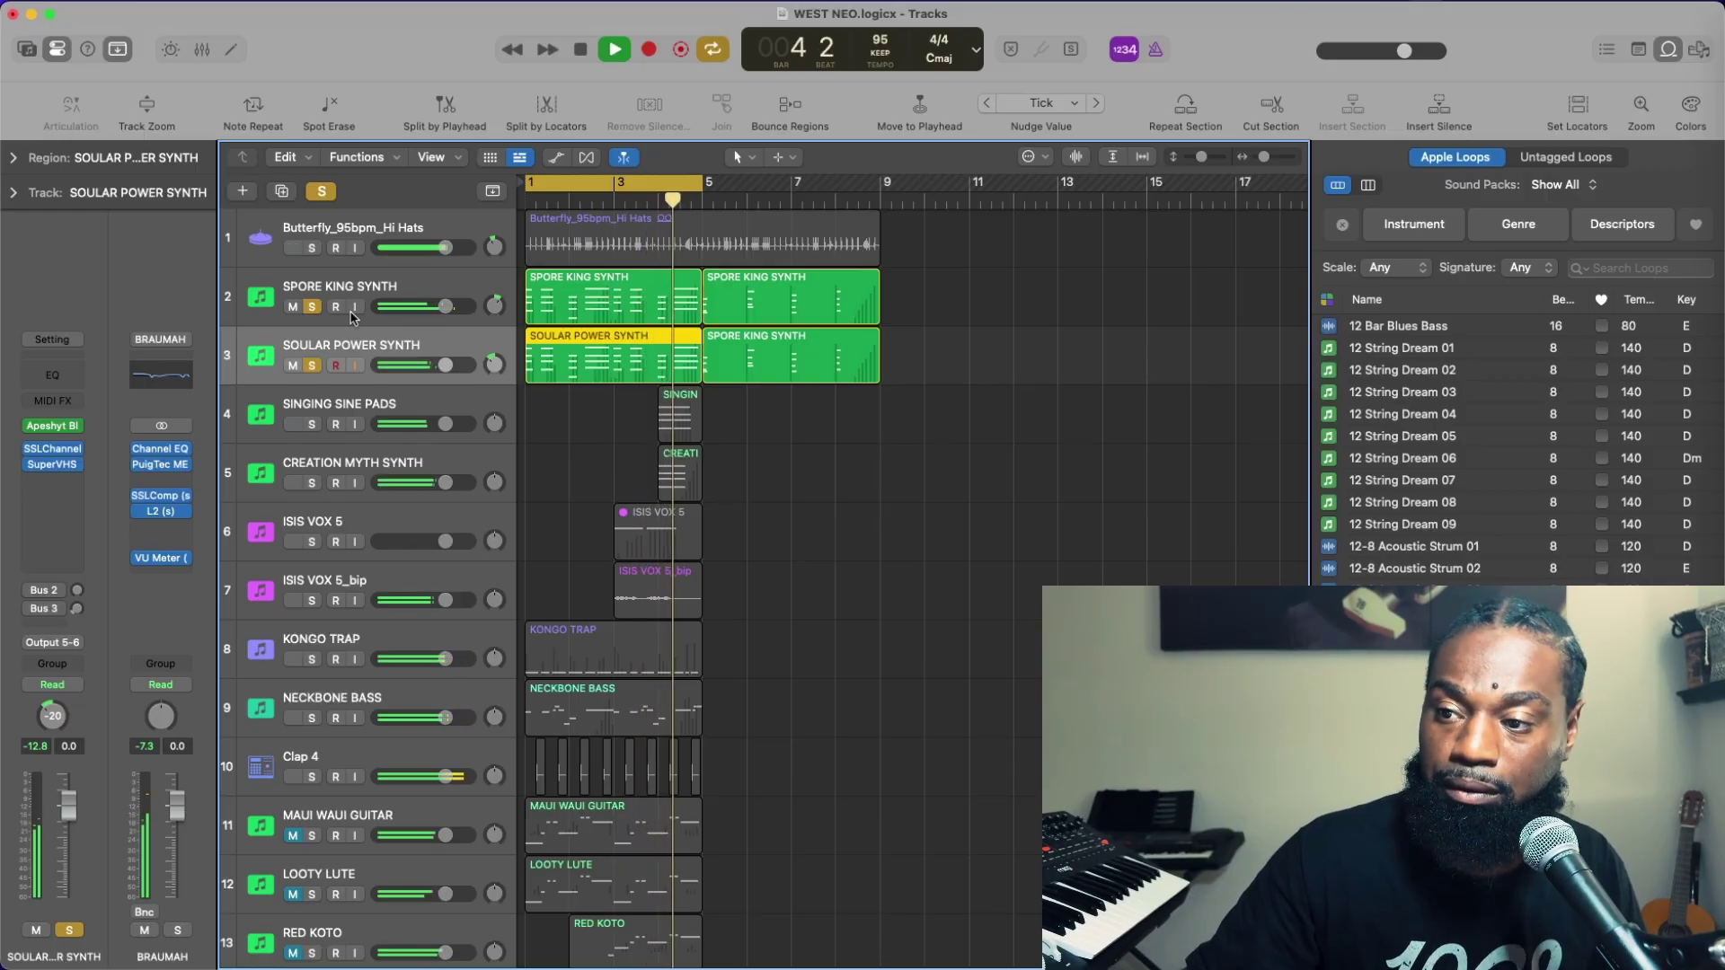
pyautogui.press('space')
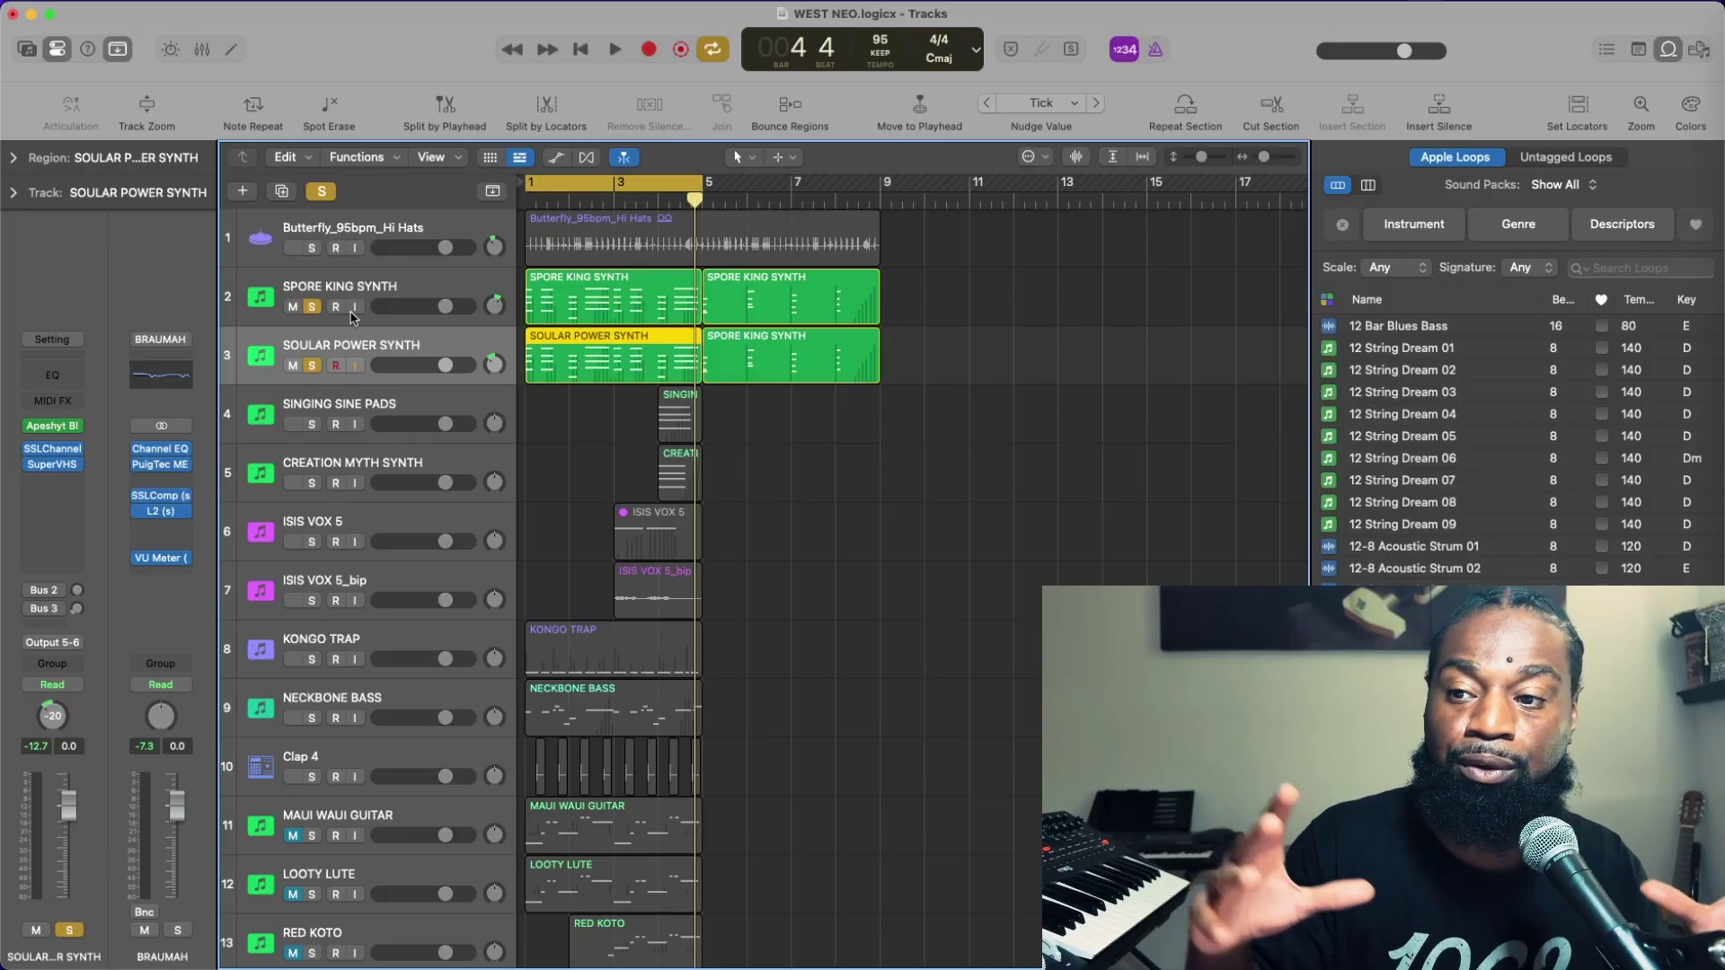
pyautogui.click(315, 363)
# Select the SINGING SINE PADS track, move the playhead to bar 4, and turn off cycle mode
pyautogui.click(377, 404)
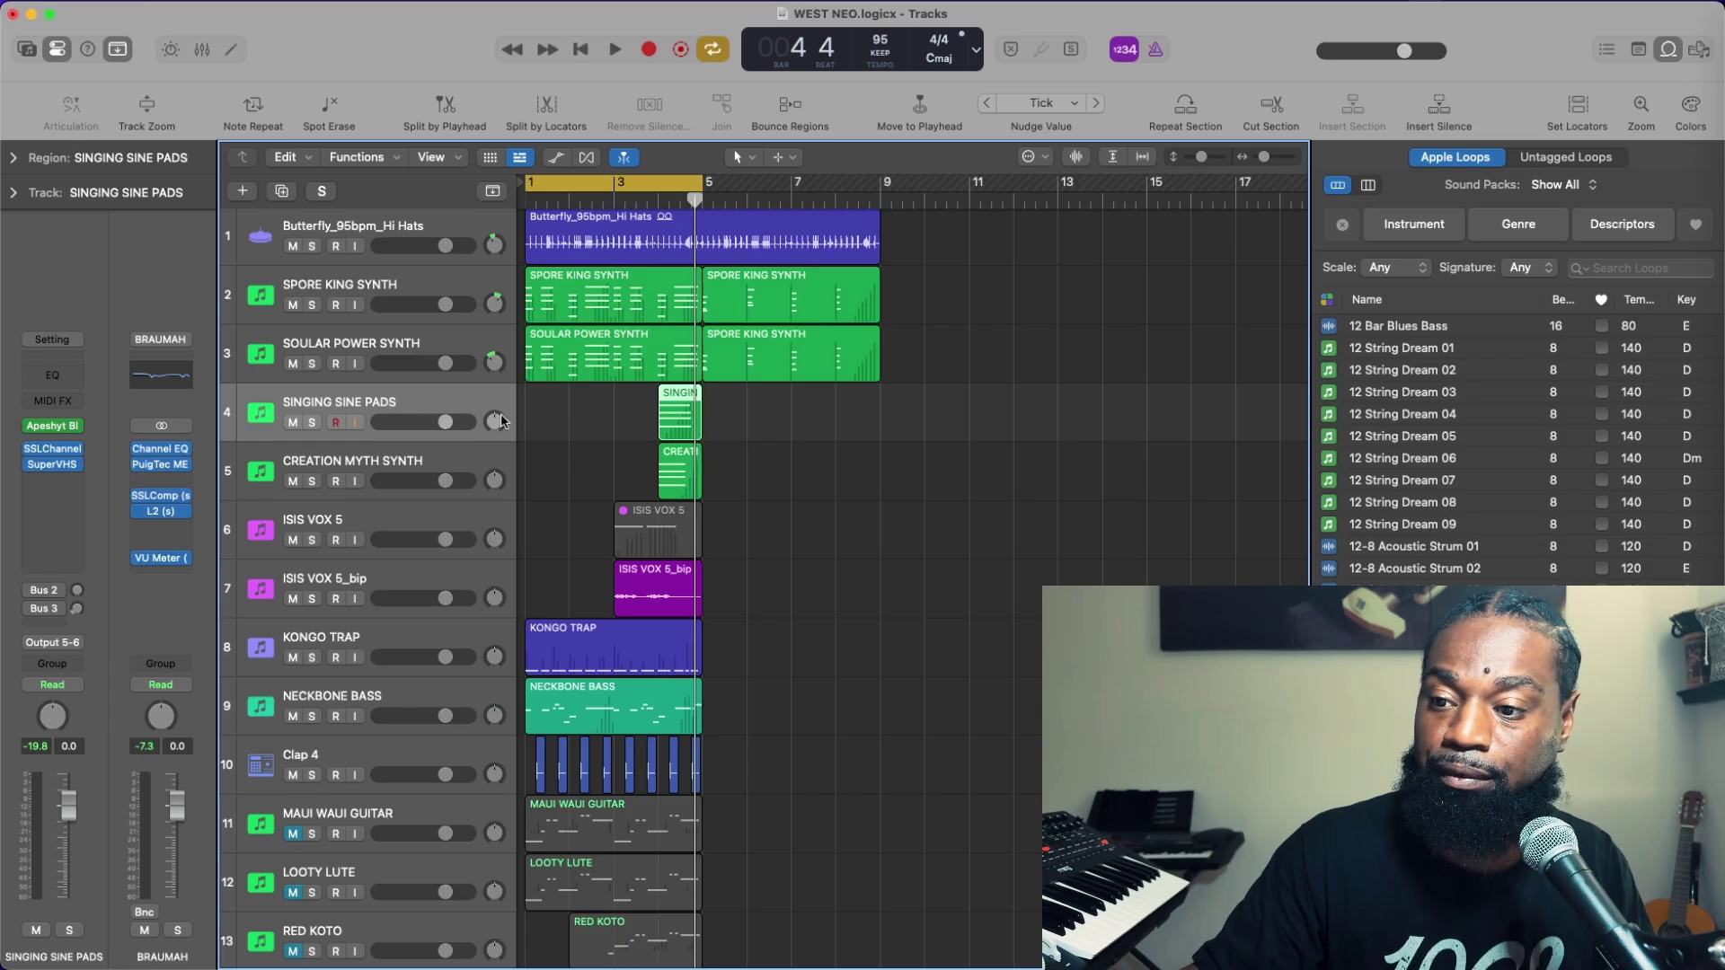
pyautogui.press(',')
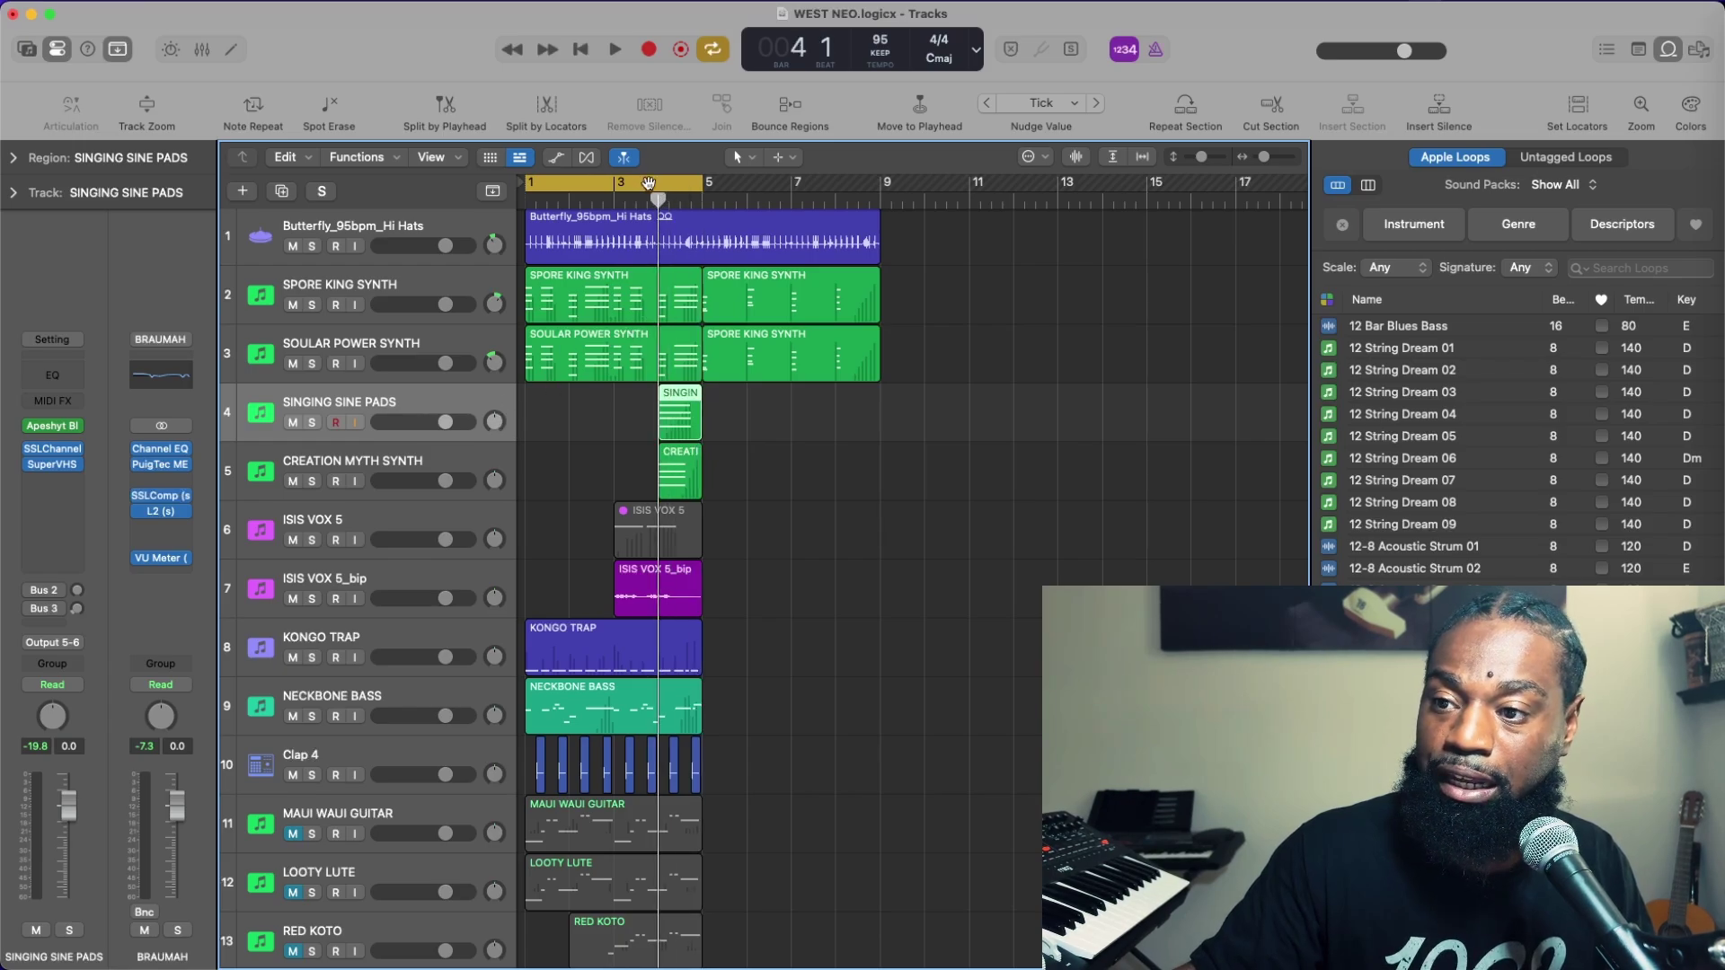
pyautogui.click(634, 184)
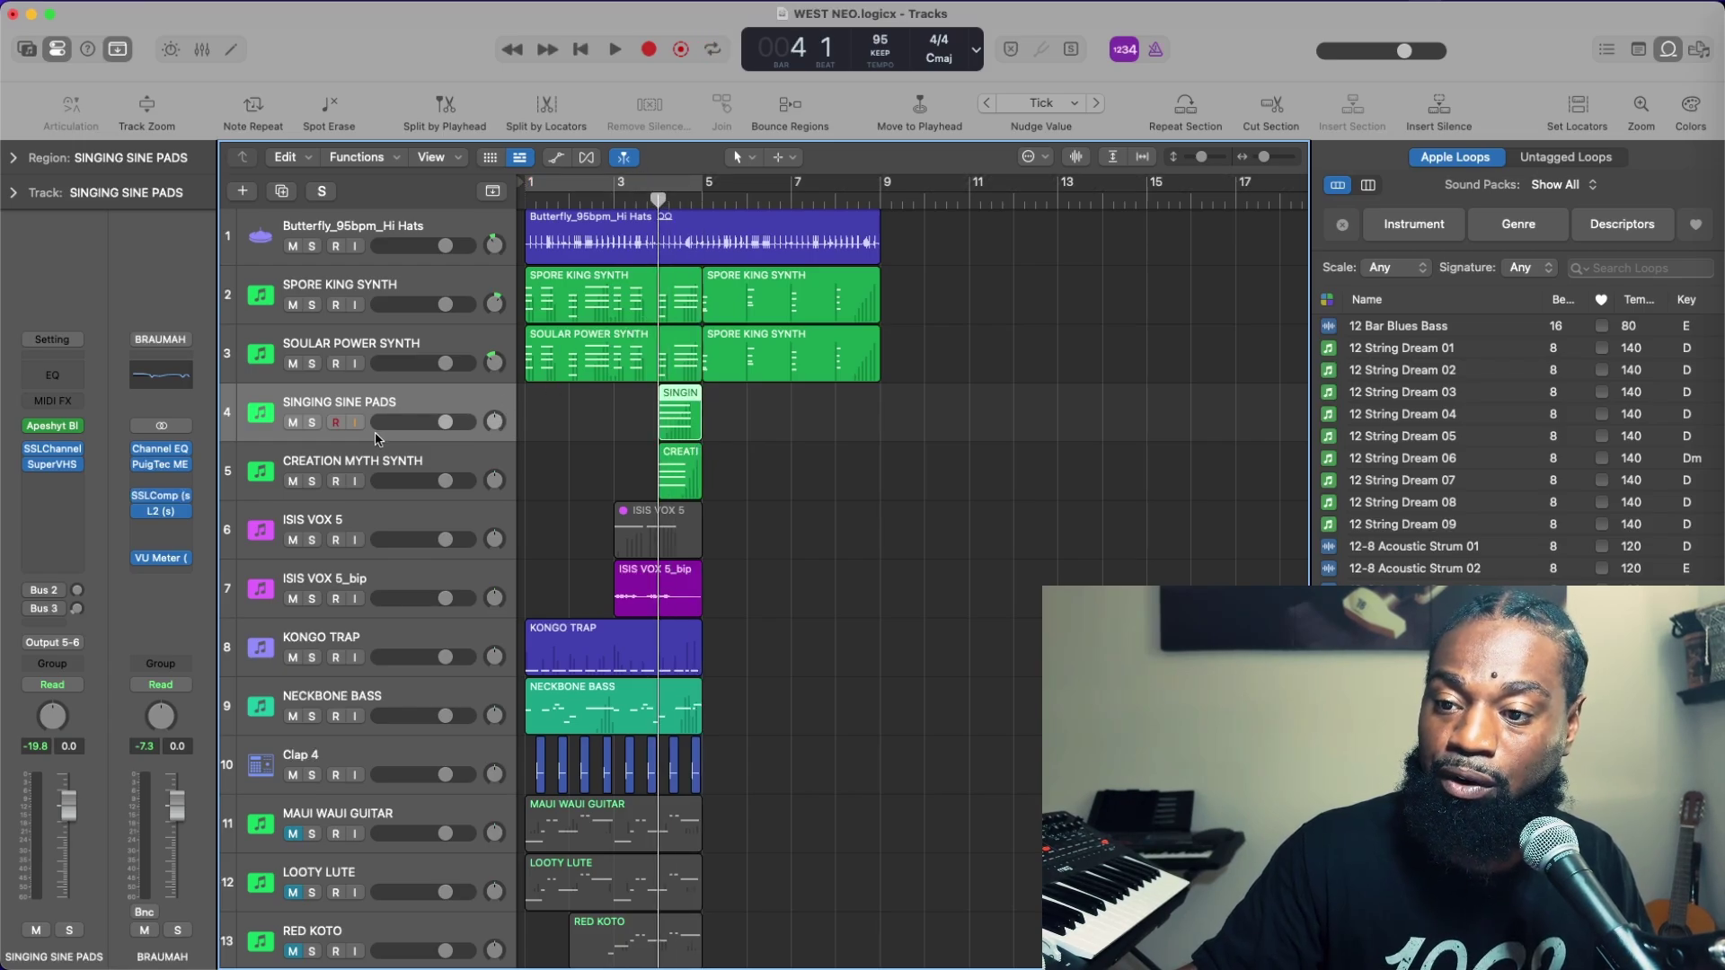
# Inspect the SINGING SINE PADS instrument, audition the track in solo from bar 4, and release its solo
pyautogui.click(319, 423)
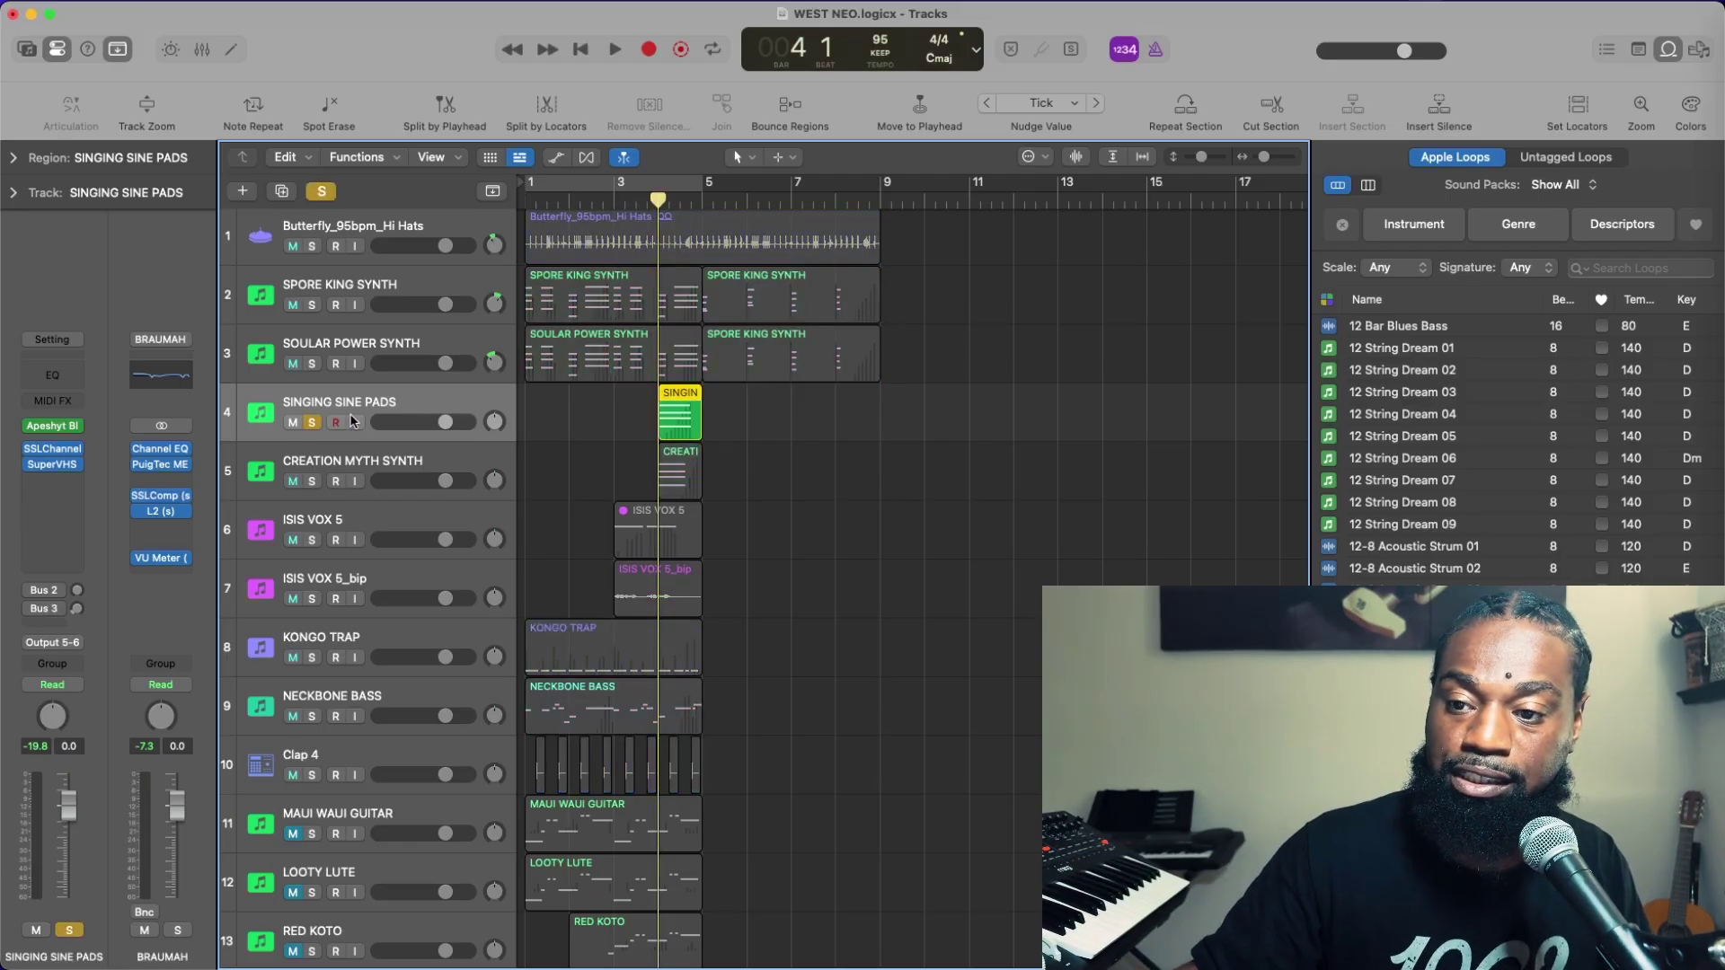
pyautogui.click(56, 424)
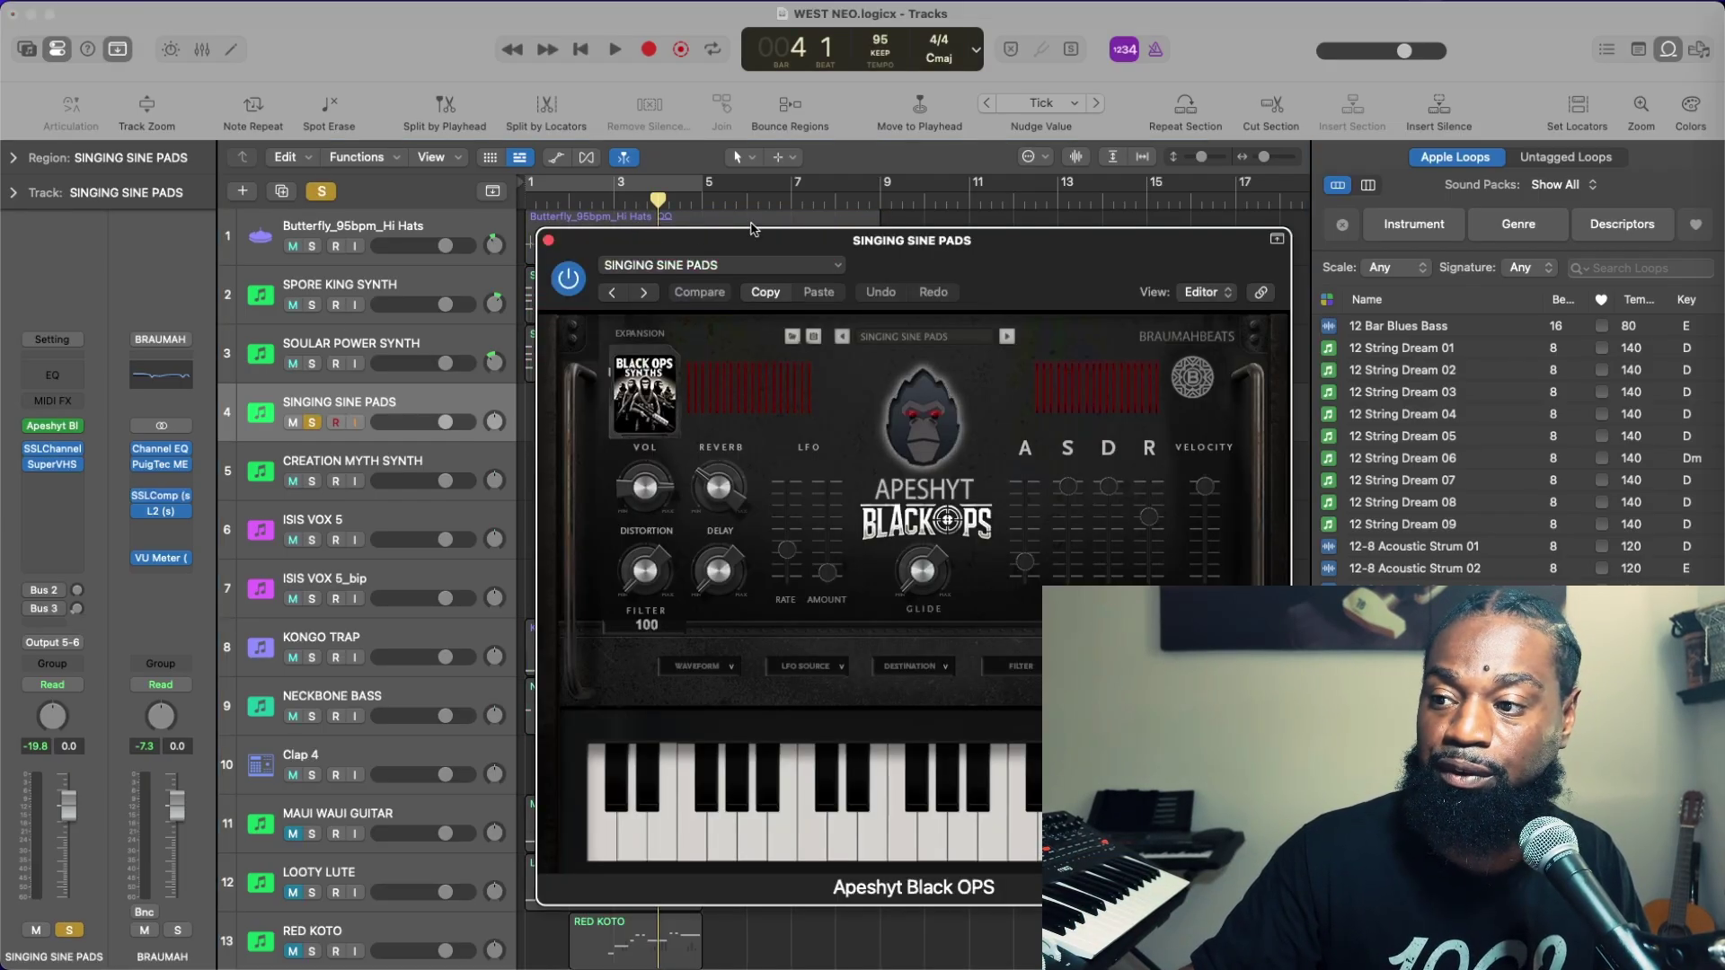
pyautogui.click(547, 241)
pyautogui.press('space')
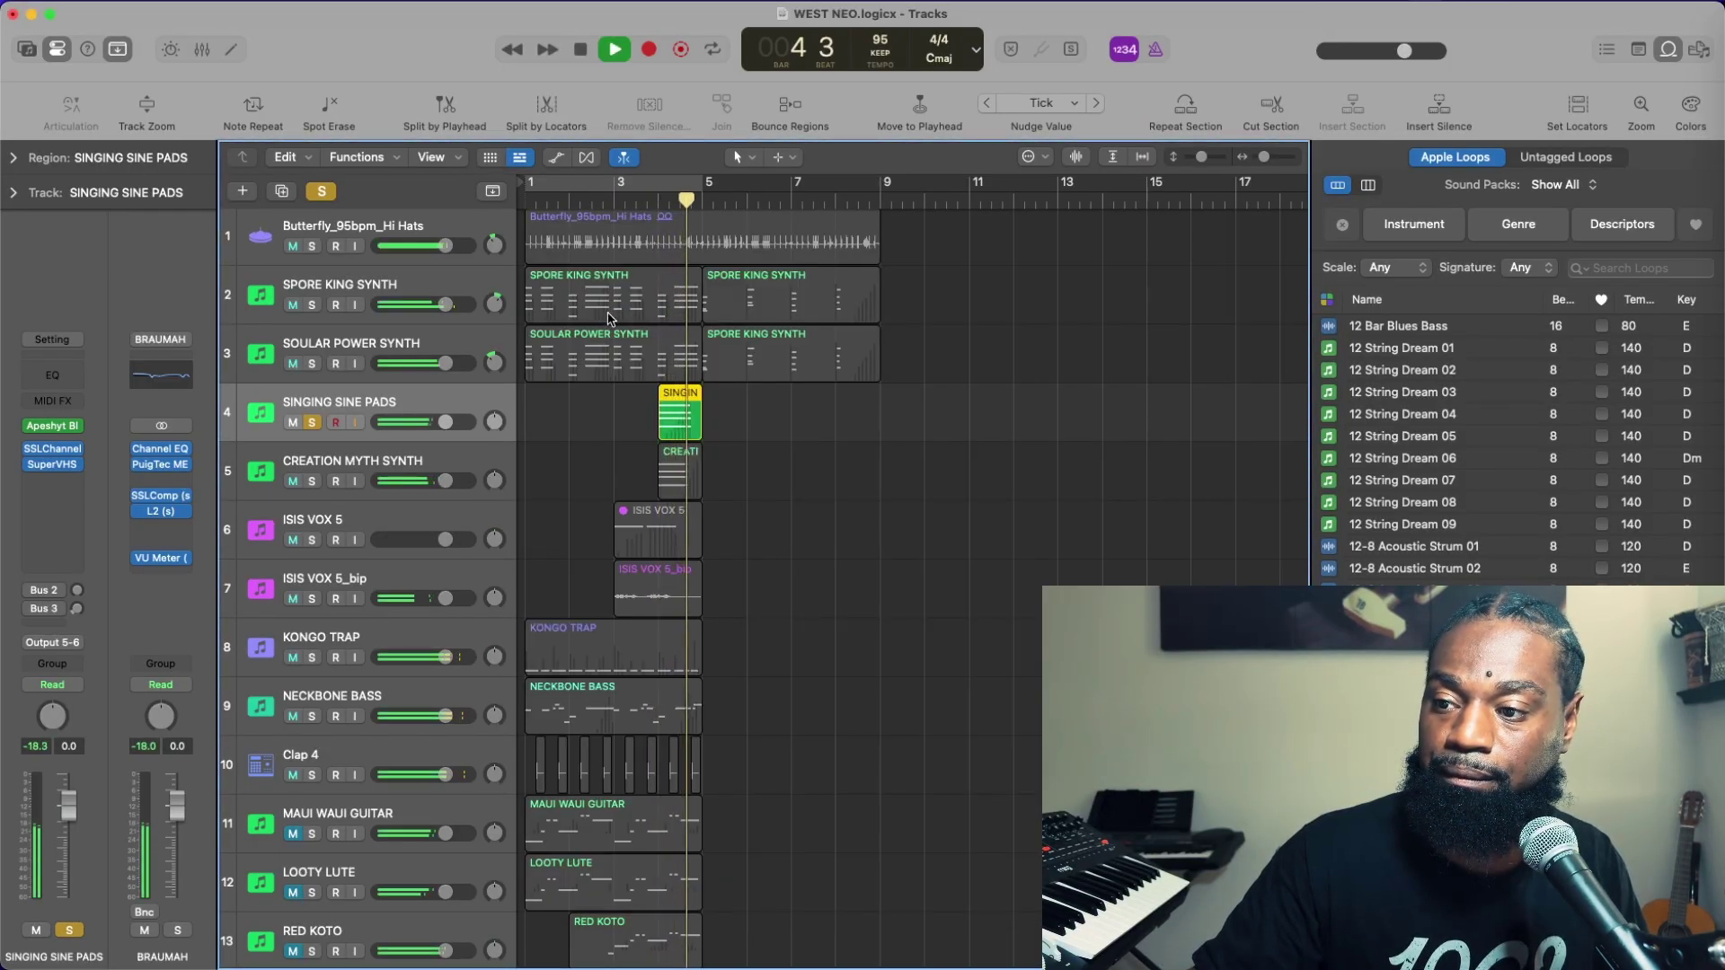
pyautogui.click(337, 422)
pyautogui.press('space')
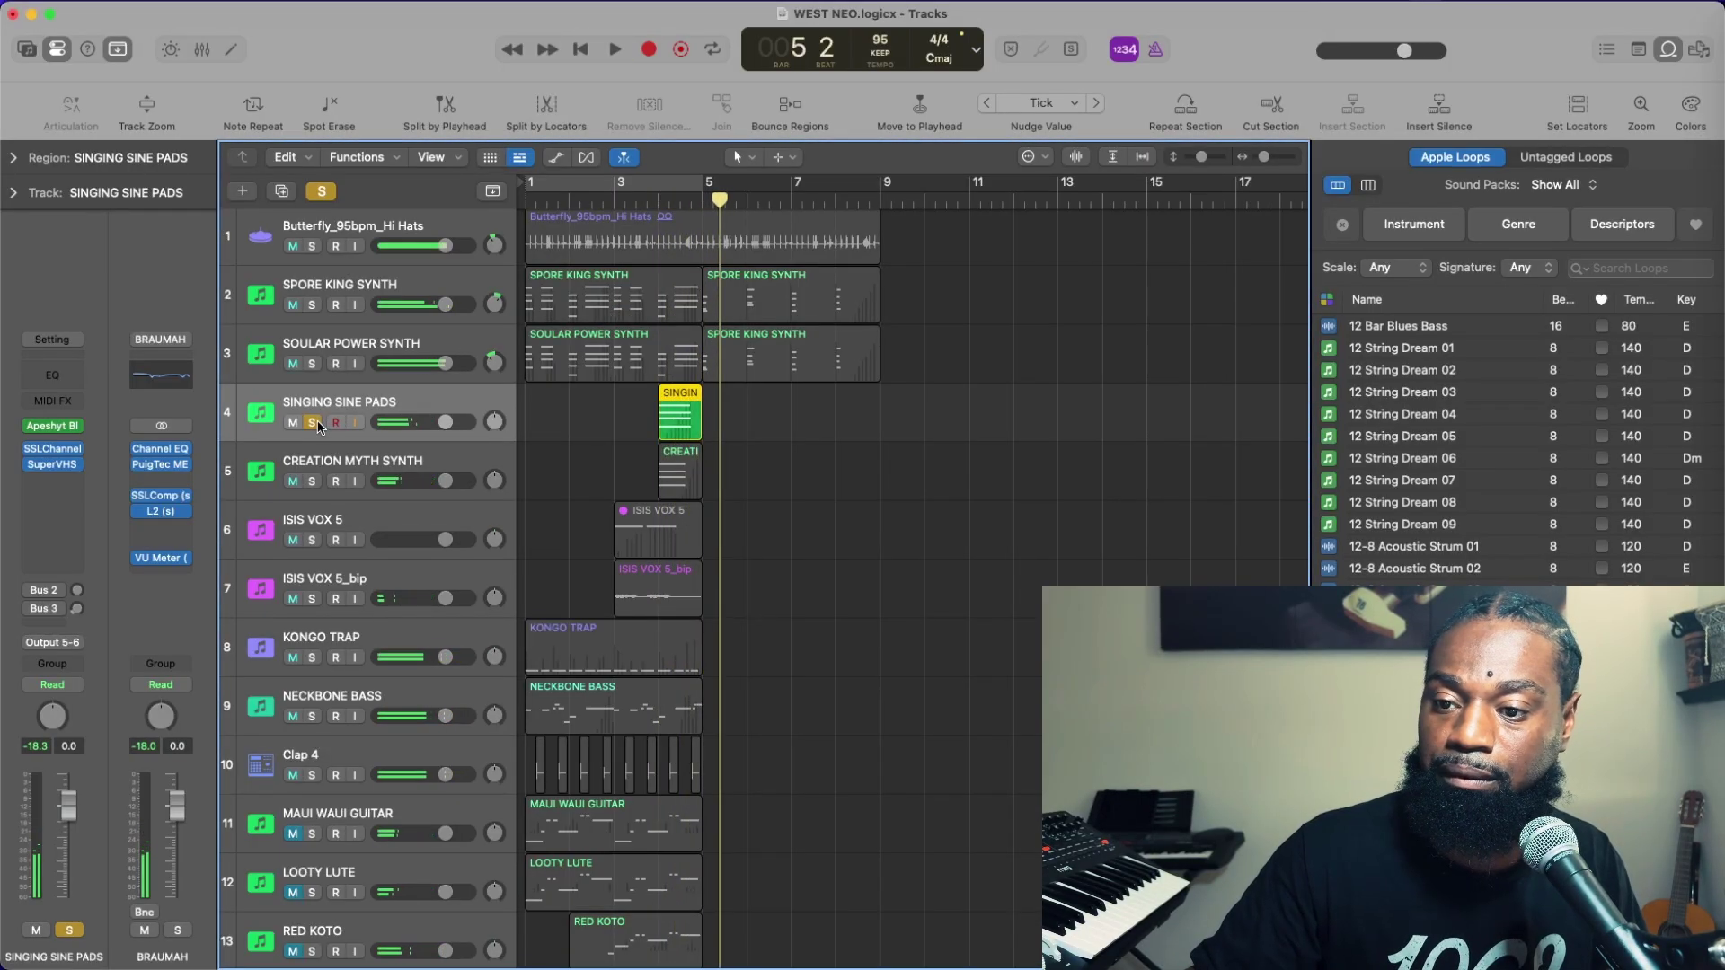
pyautogui.click(312, 423)
# Solo the CREATION MYTH SYNTH track, inspect its Apeshyt Rampage instrument, and audition the part
pyautogui.click(316, 454)
pyautogui.click(310, 481)
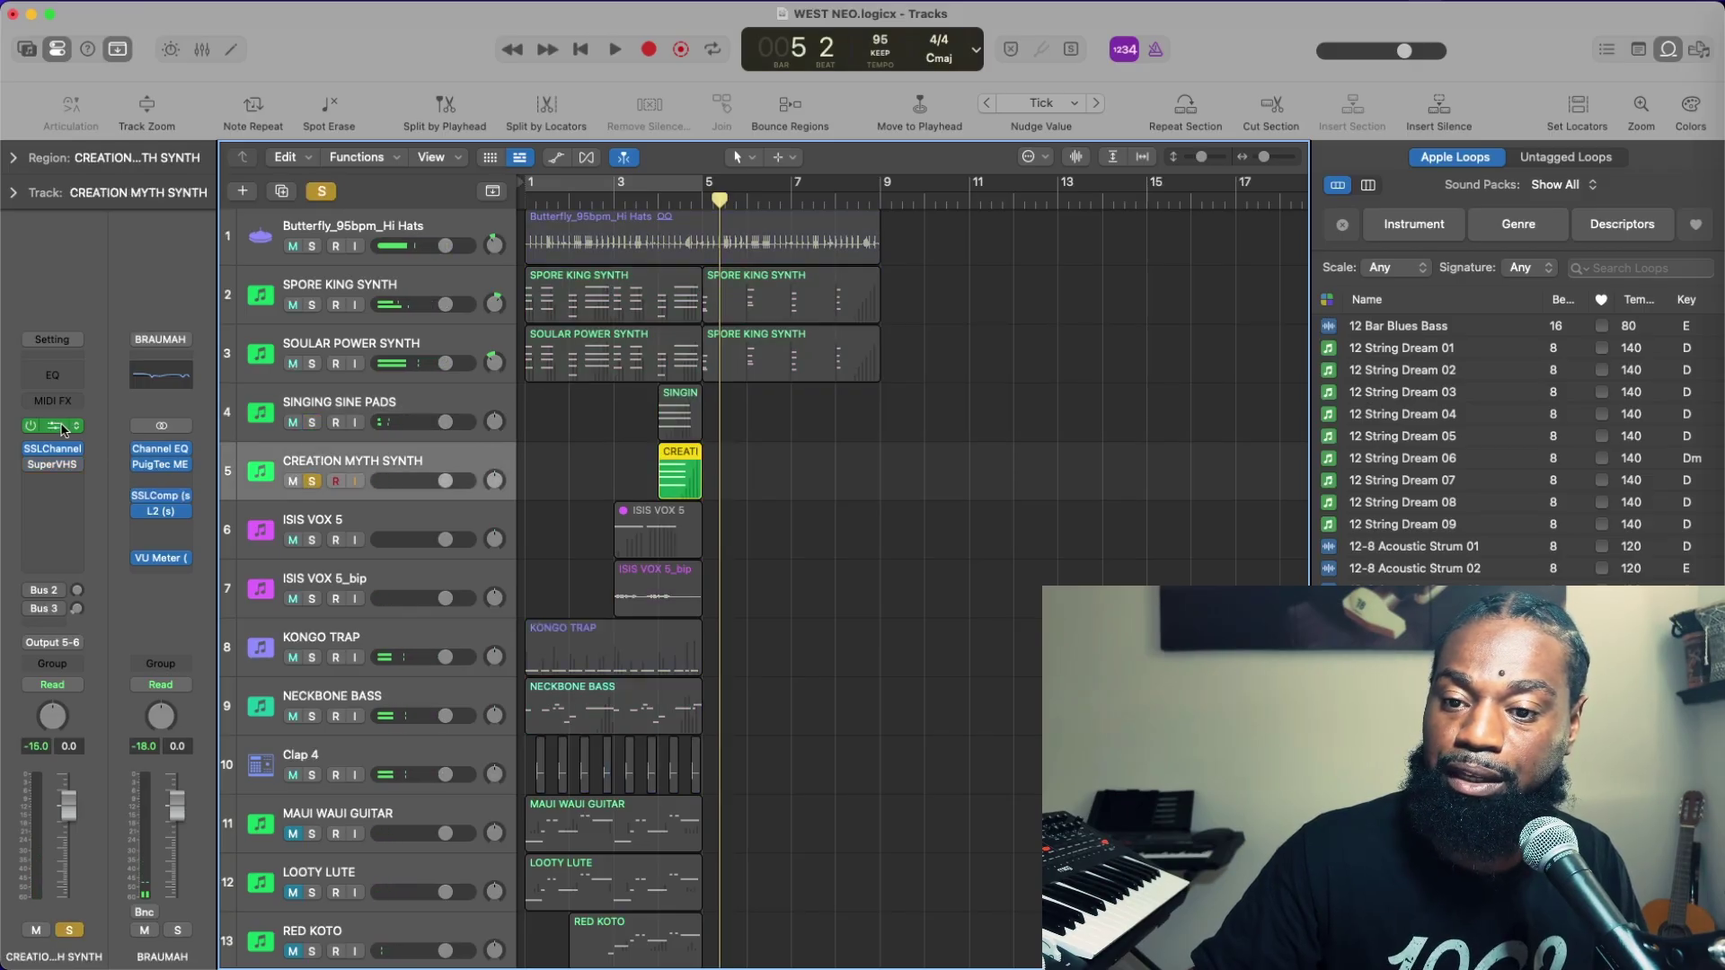
pyautogui.click(51, 425)
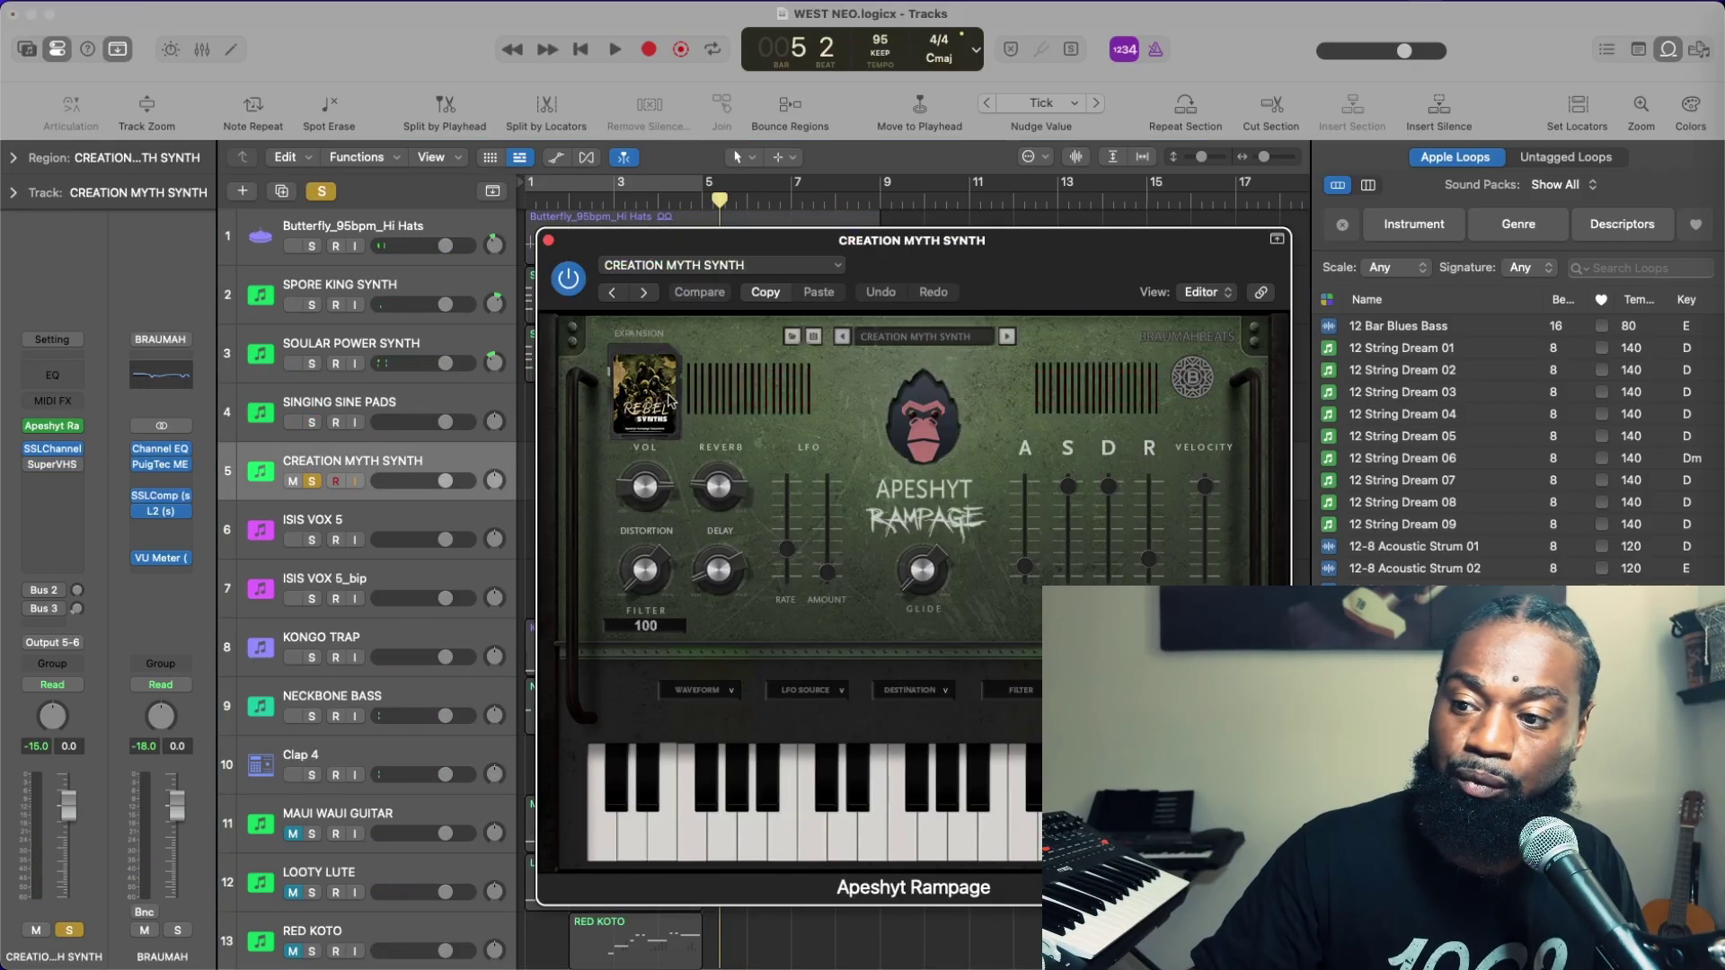
pyautogui.click(548, 240)
pyautogui.press('space')
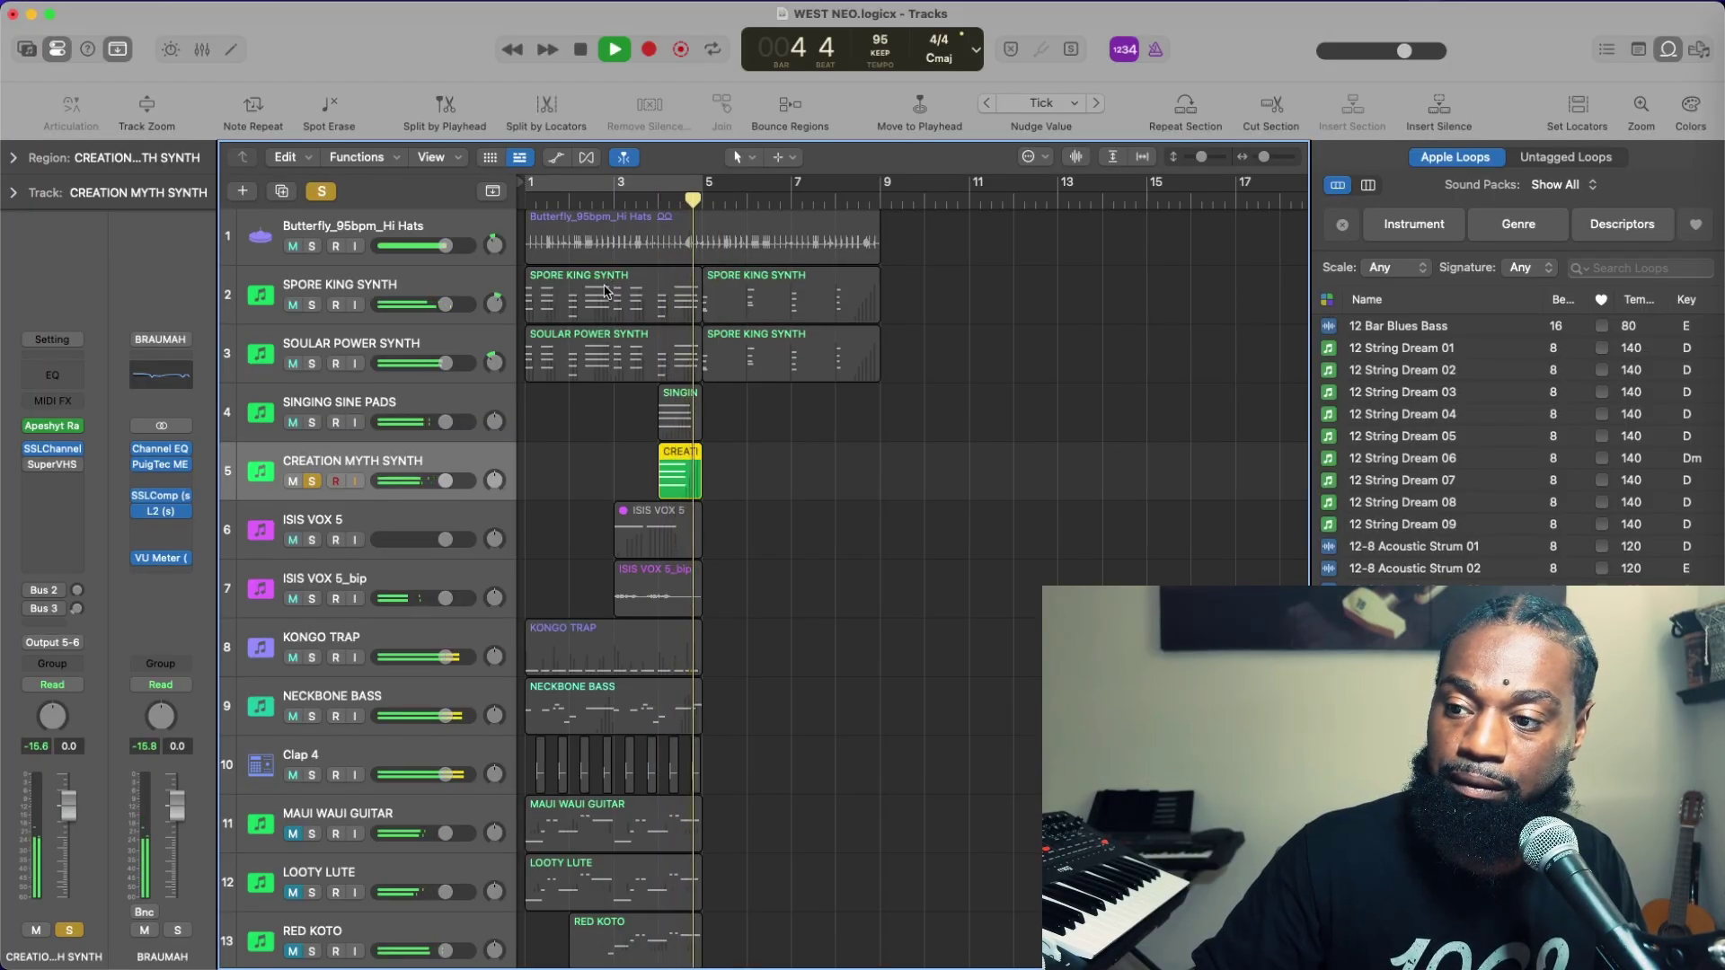
pyautogui.press('space')
# Audition SINGING SINE PADS and CREATION MYTH SYNTH together in solo, panning the pads right and CREATION MYTH SYNTH left to -64
pyautogui.click(312, 422)
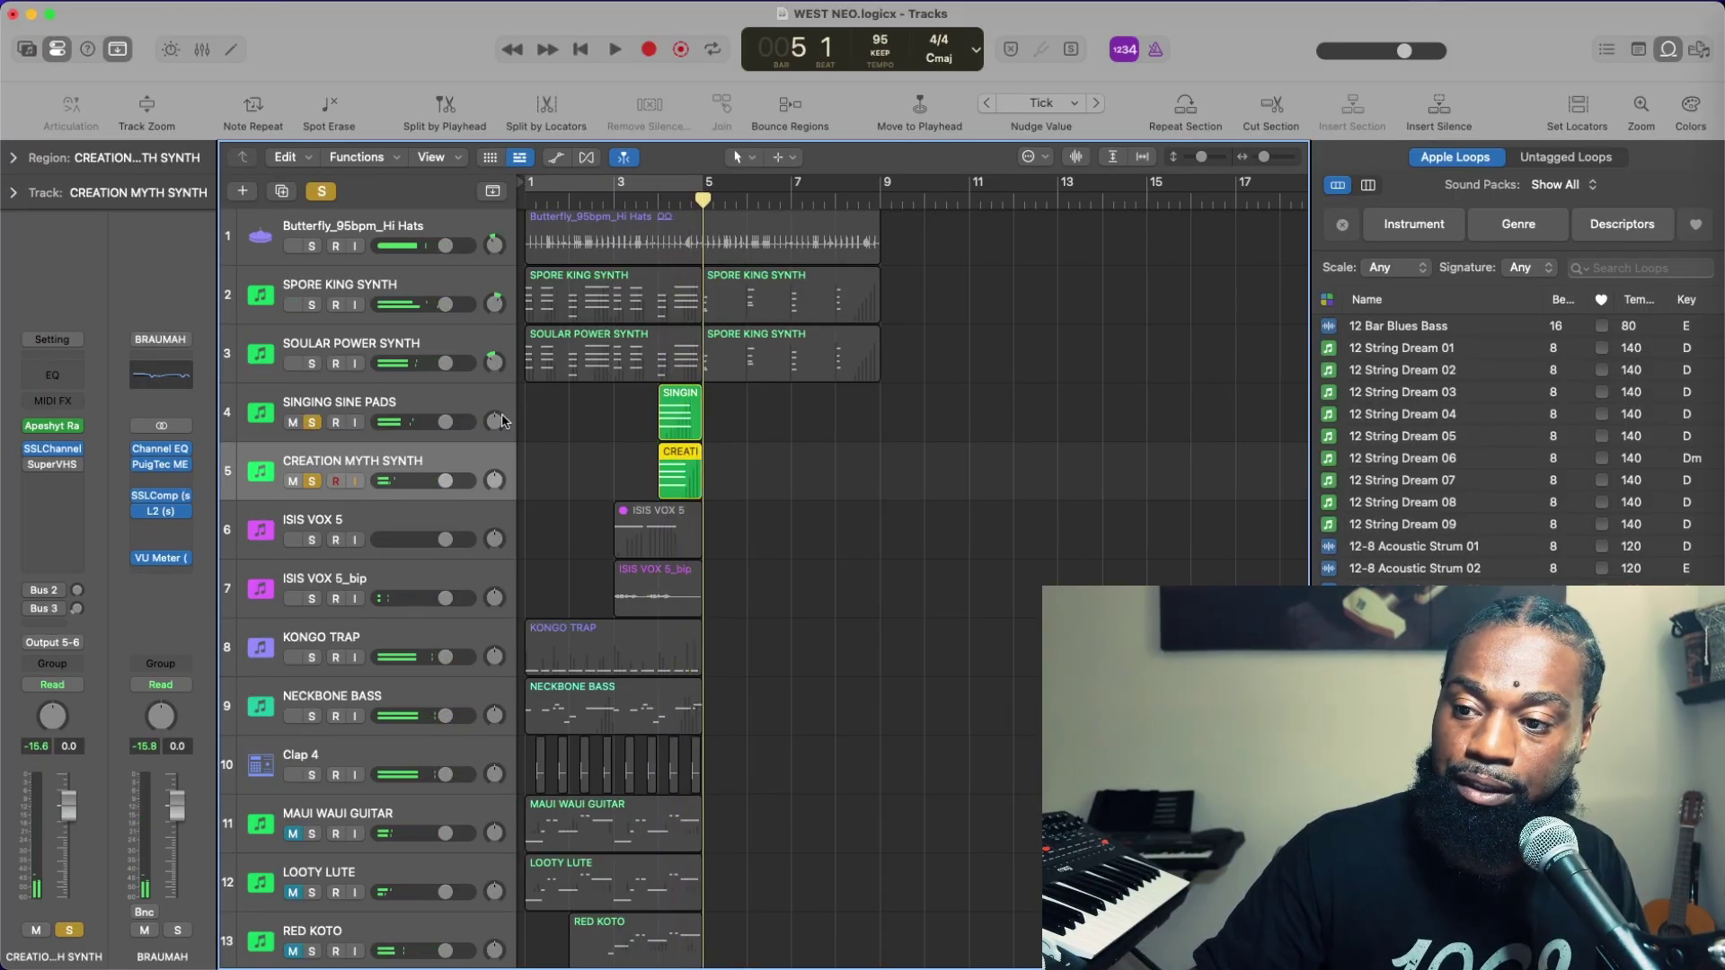
pyautogui.press('space')
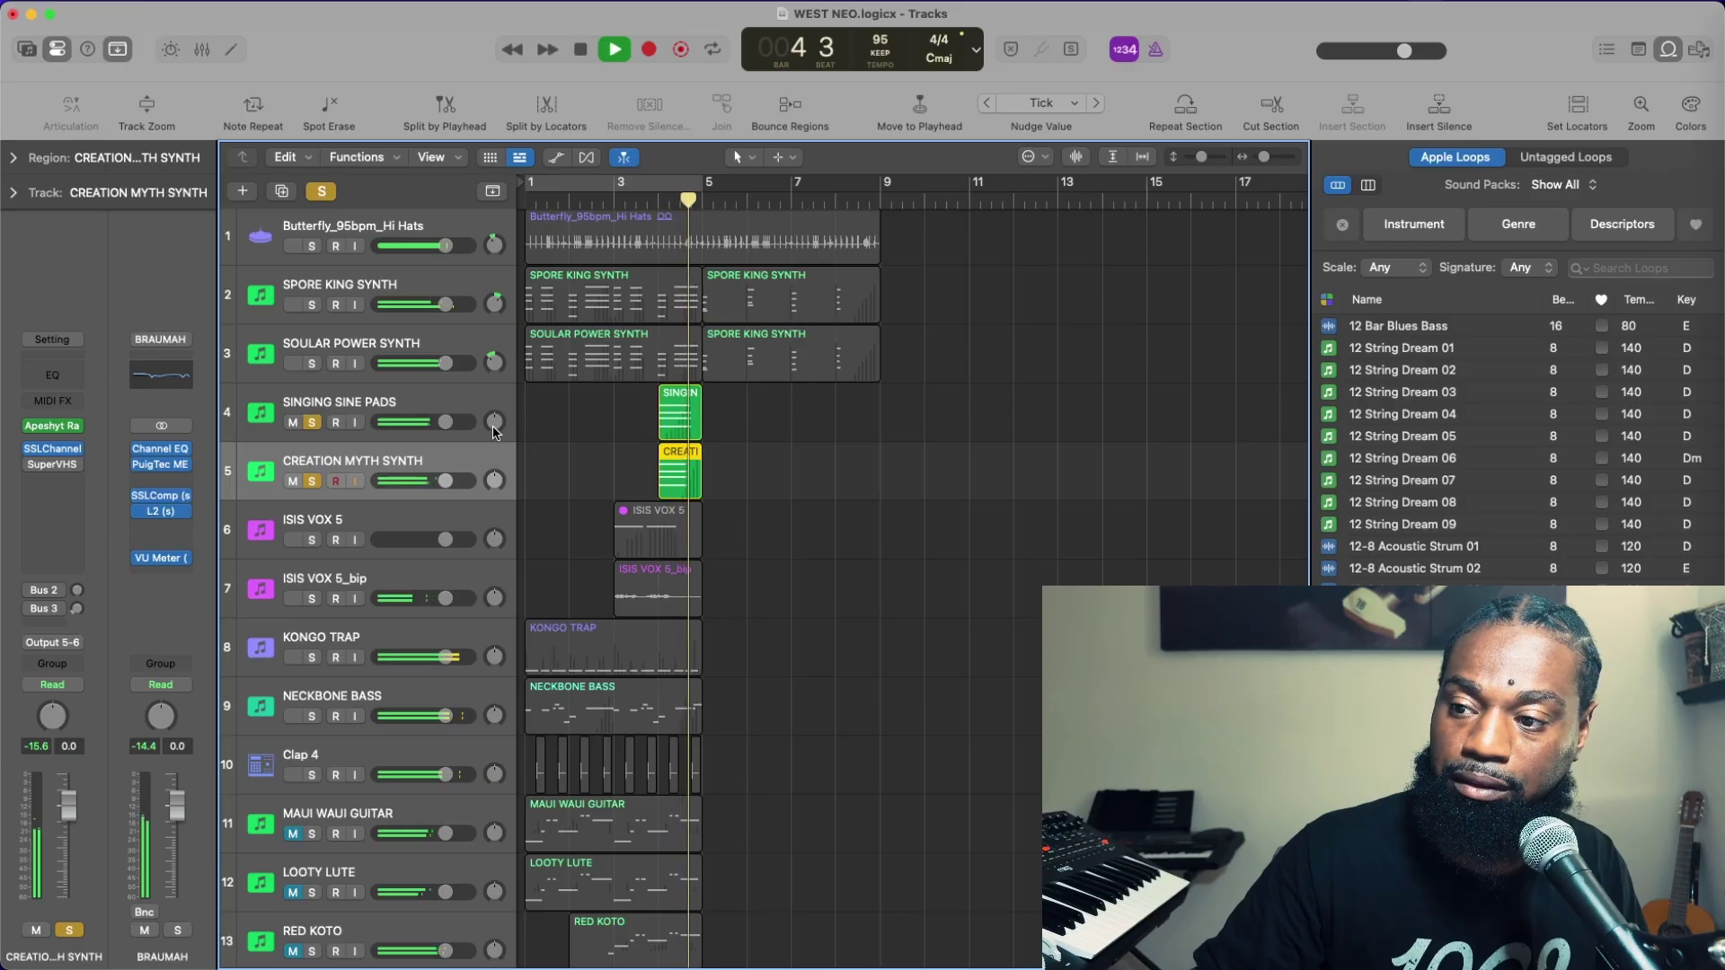
pyautogui.press('space')
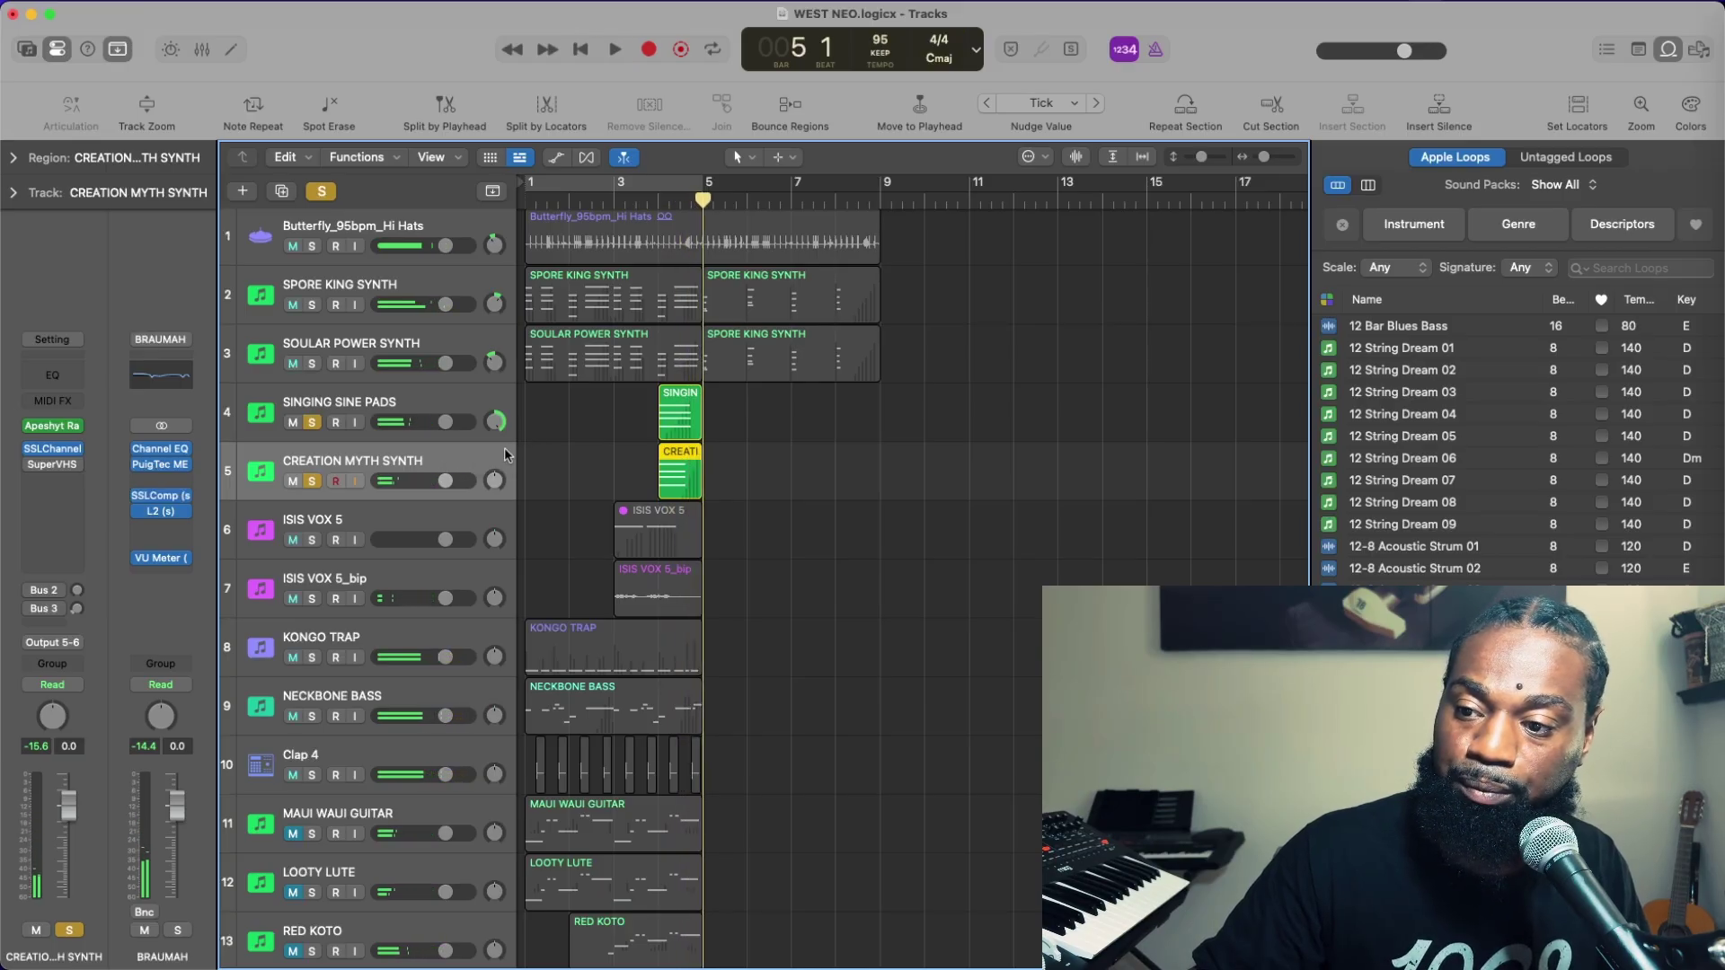
pyautogui.moveTo(501, 475); pyautogui.dragTo(514, 530)
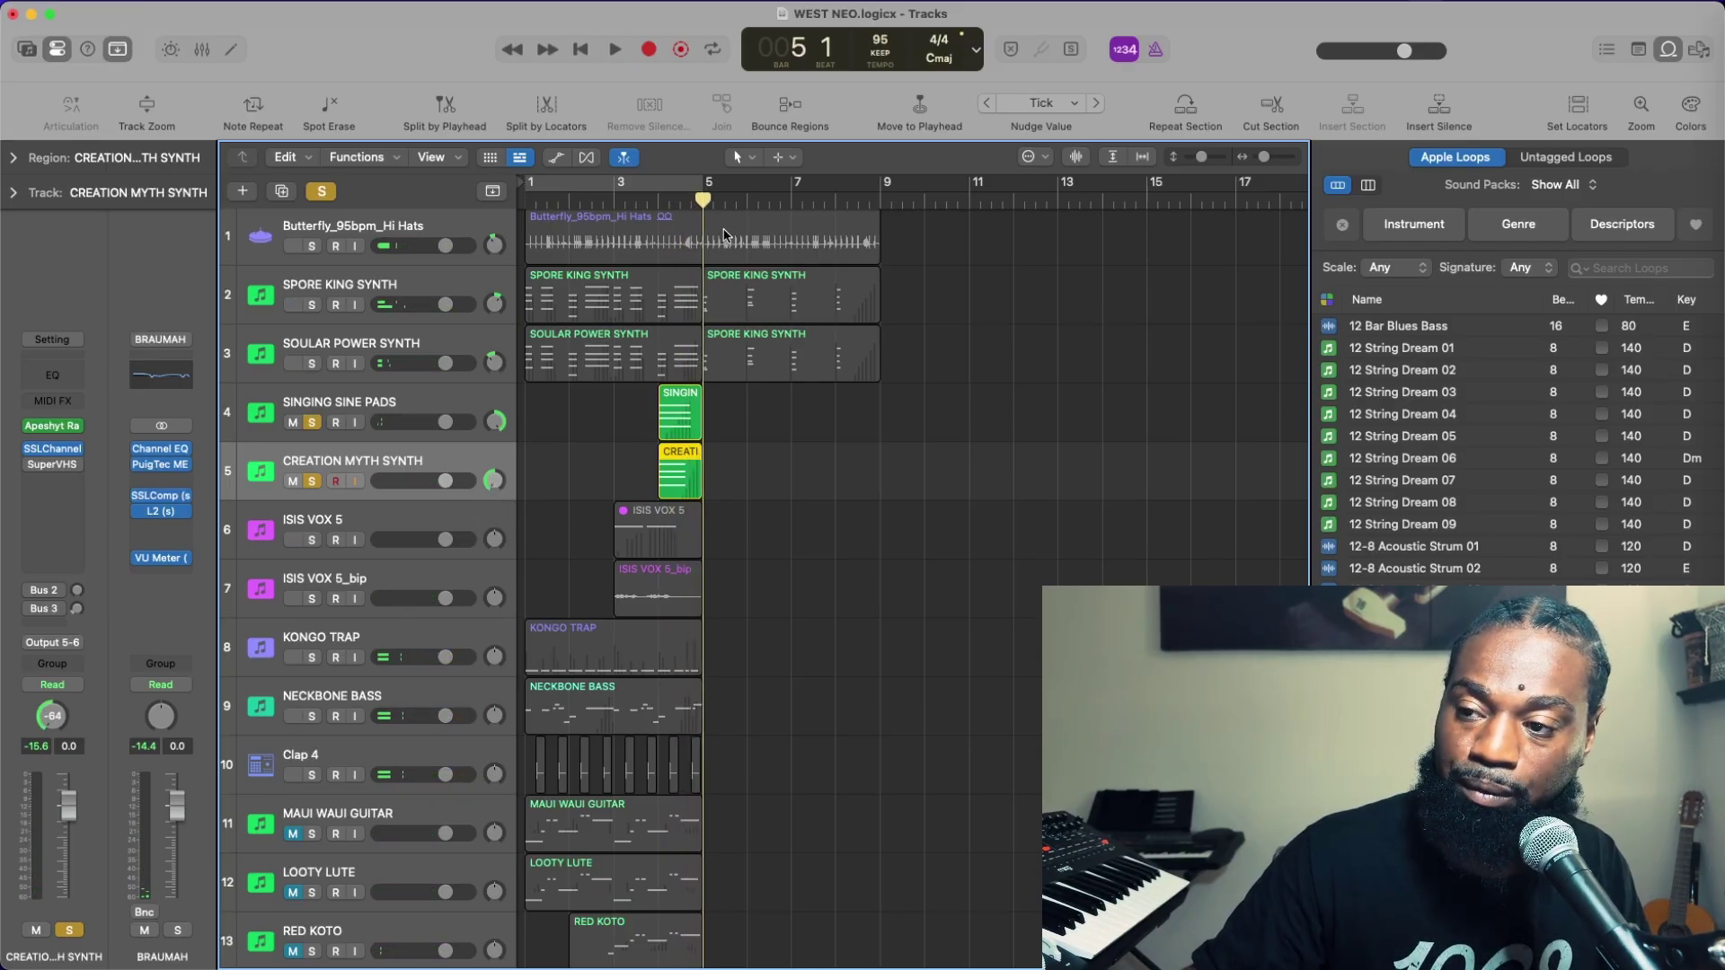
# Audition the two panned synth tracks in solo, release both solos, and briefly play the full arrangement
pyautogui.press('space')
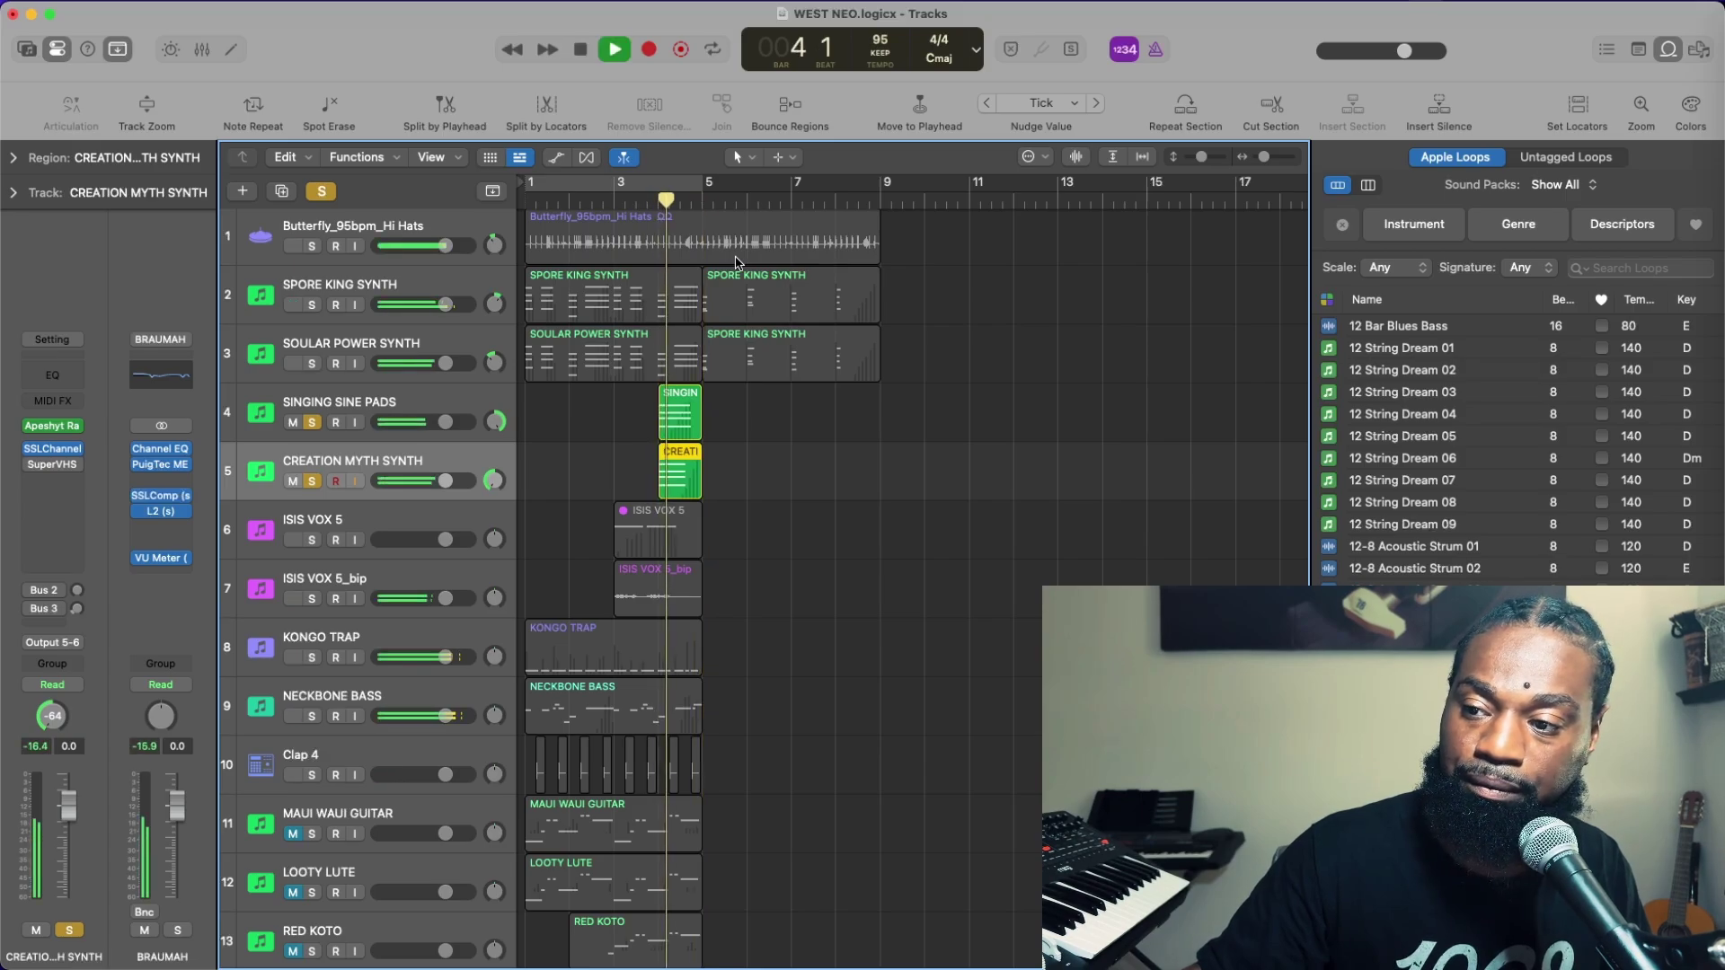
pyautogui.press('space')
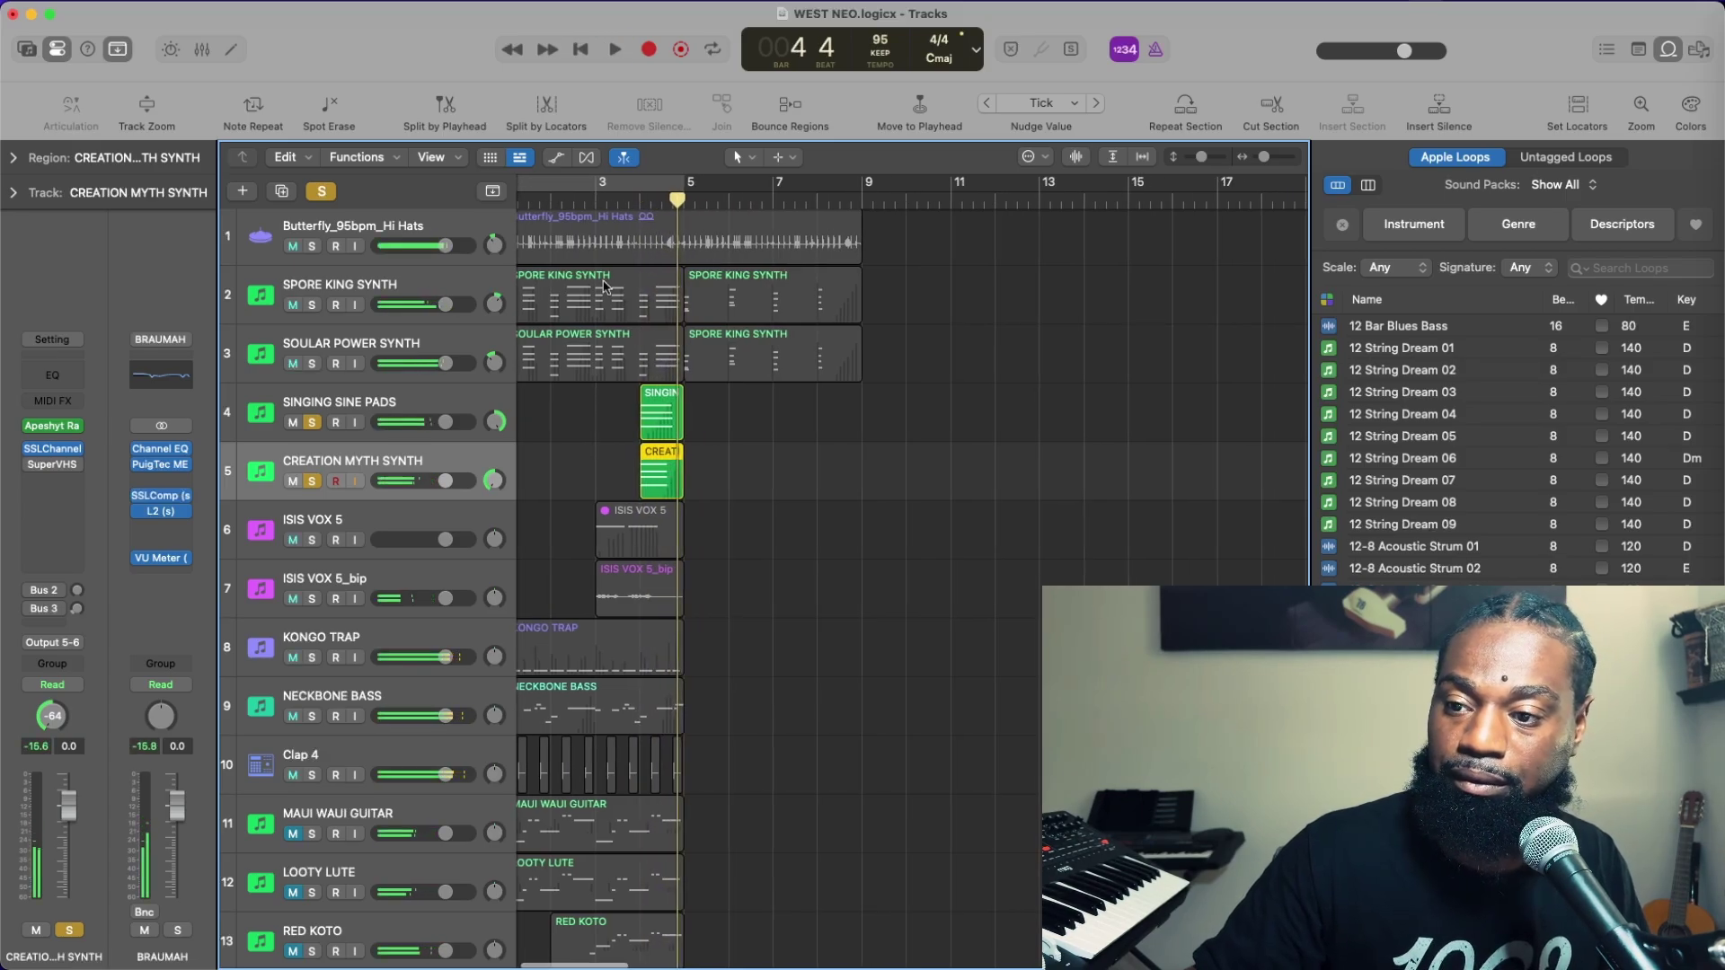
pyautogui.click(313, 481)
pyautogui.click(313, 423)
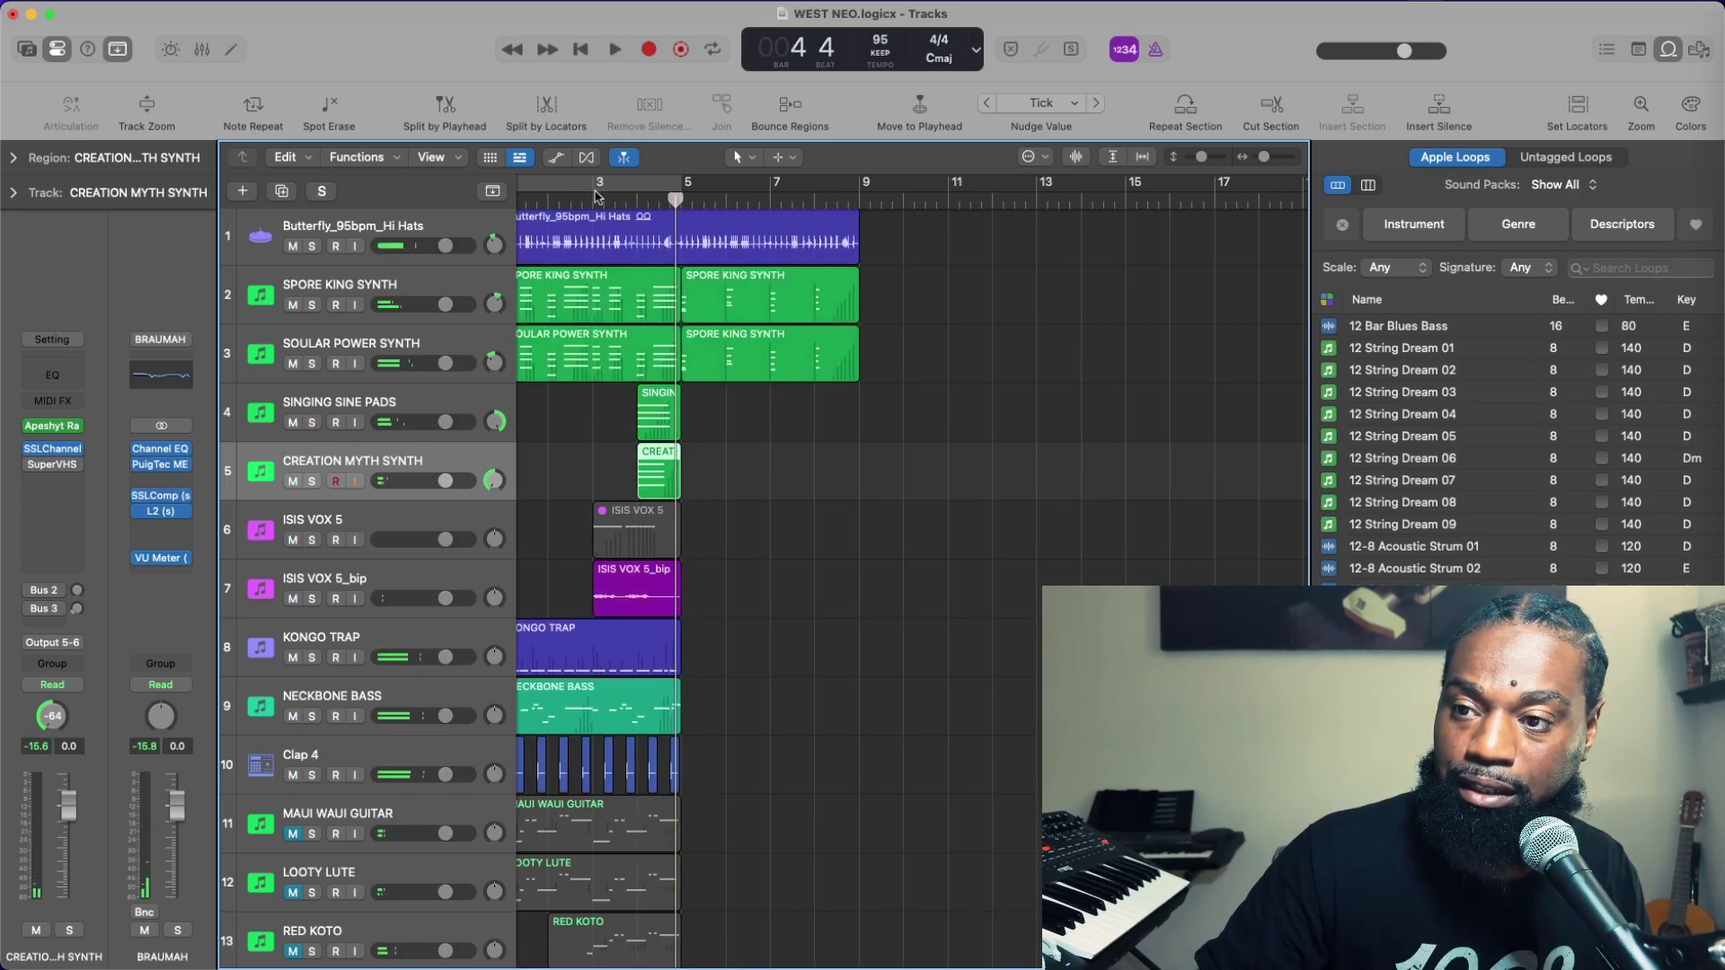
pyautogui.click(614, 49)
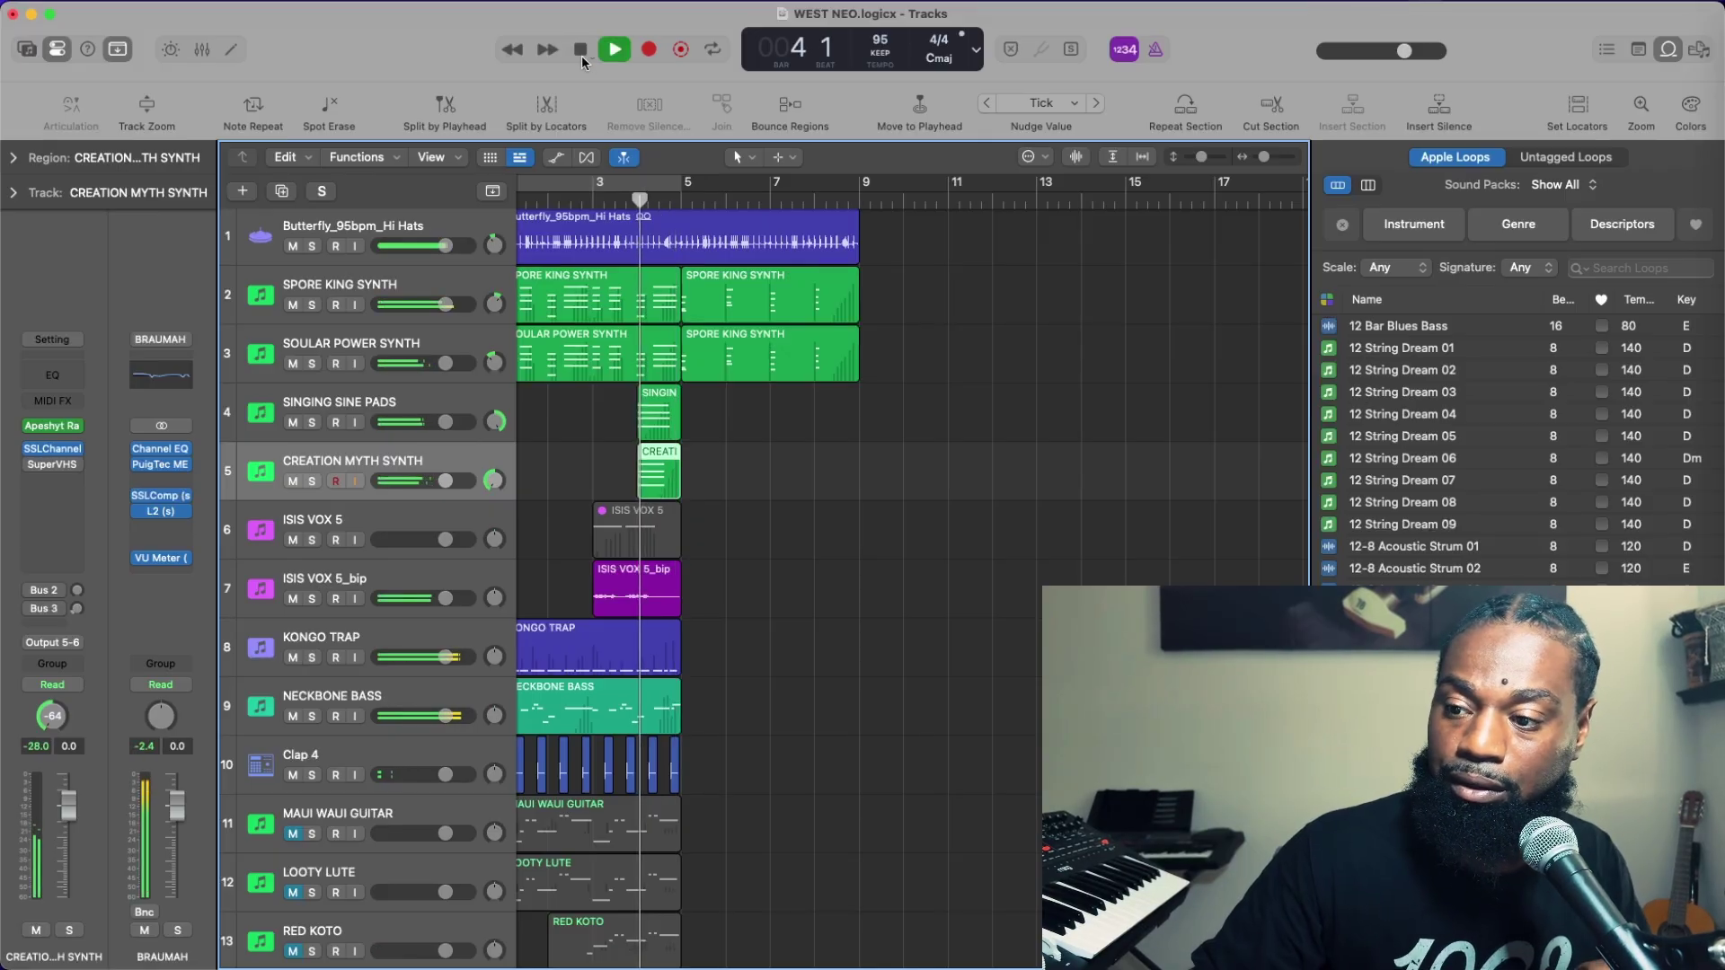
pyautogui.click(580, 49)
# Solo the ISIS VOX 5_bip track and audition it from bar 3
pyautogui.click(404, 580)
pyautogui.click(312, 599)
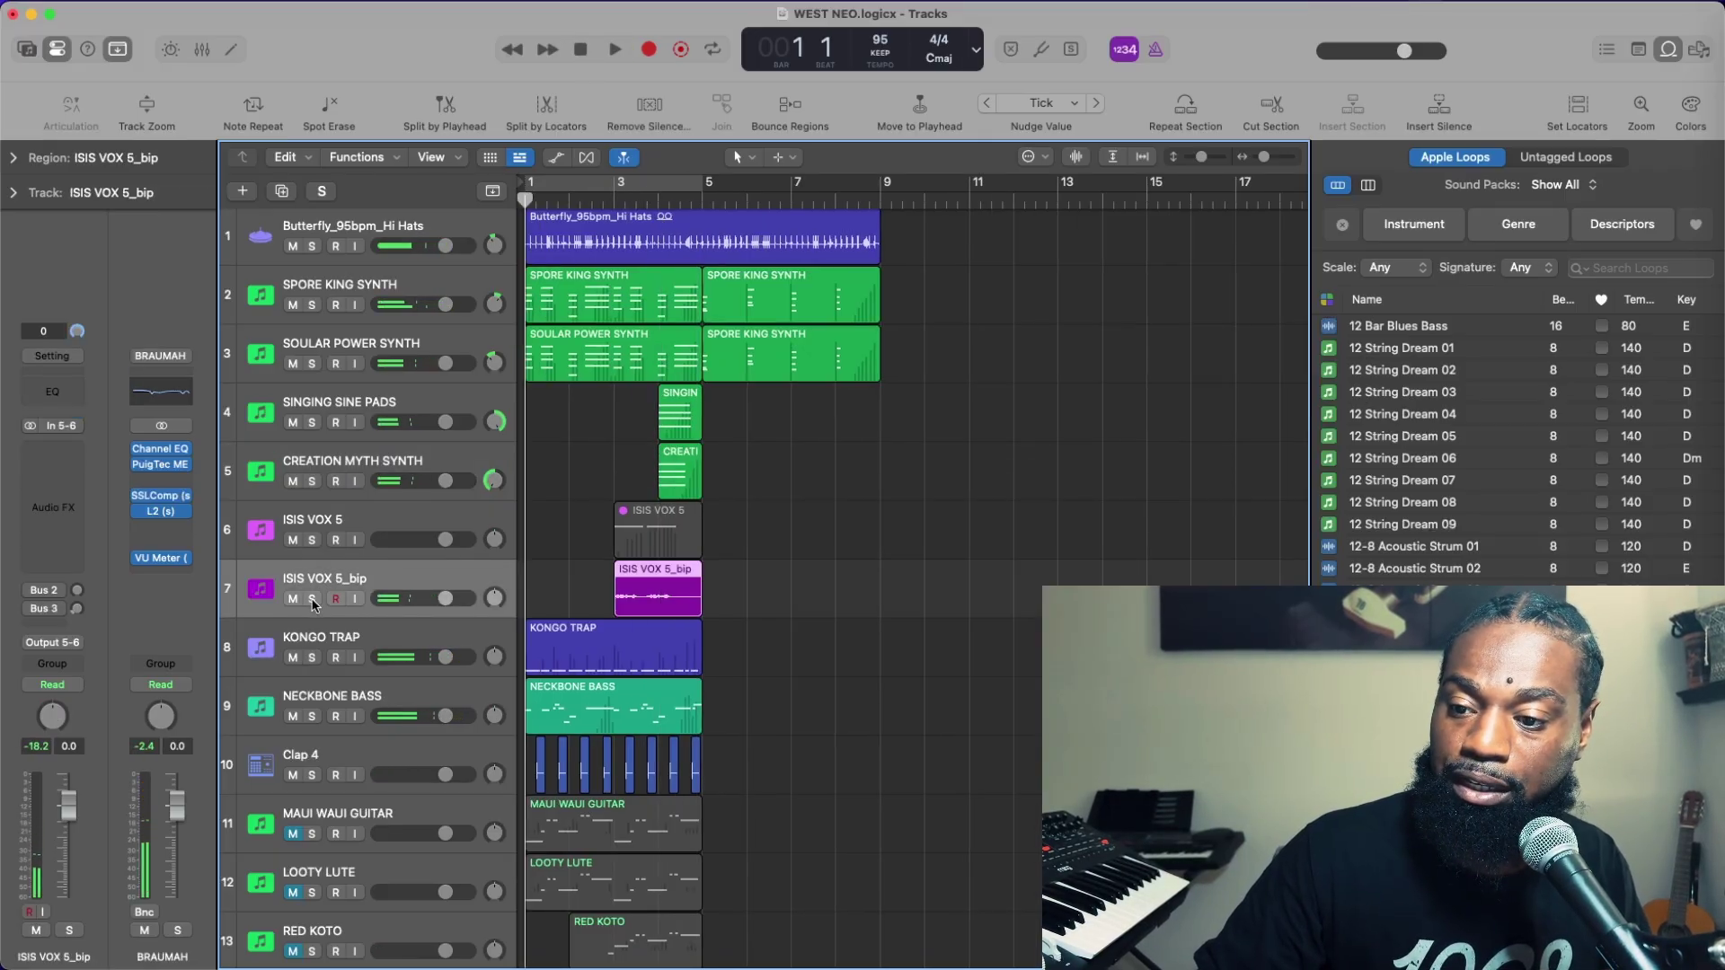
pyautogui.moveTo(636, 193); pyautogui.dragTo(614, 201)
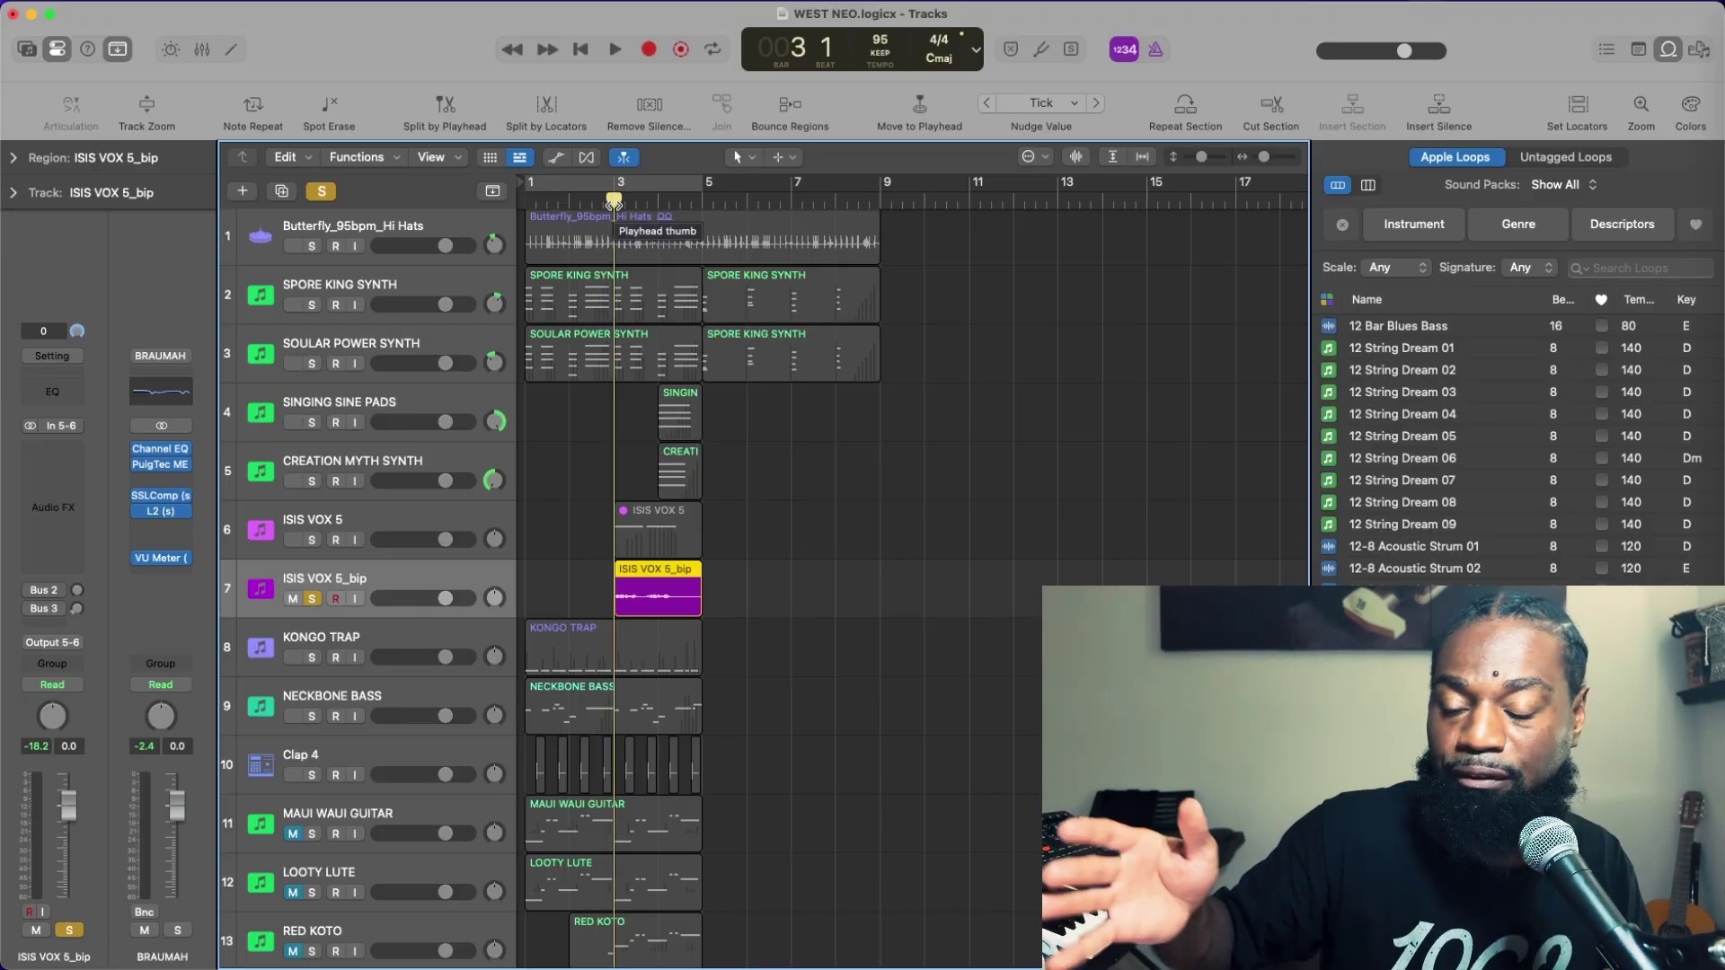
pyautogui.press('space')
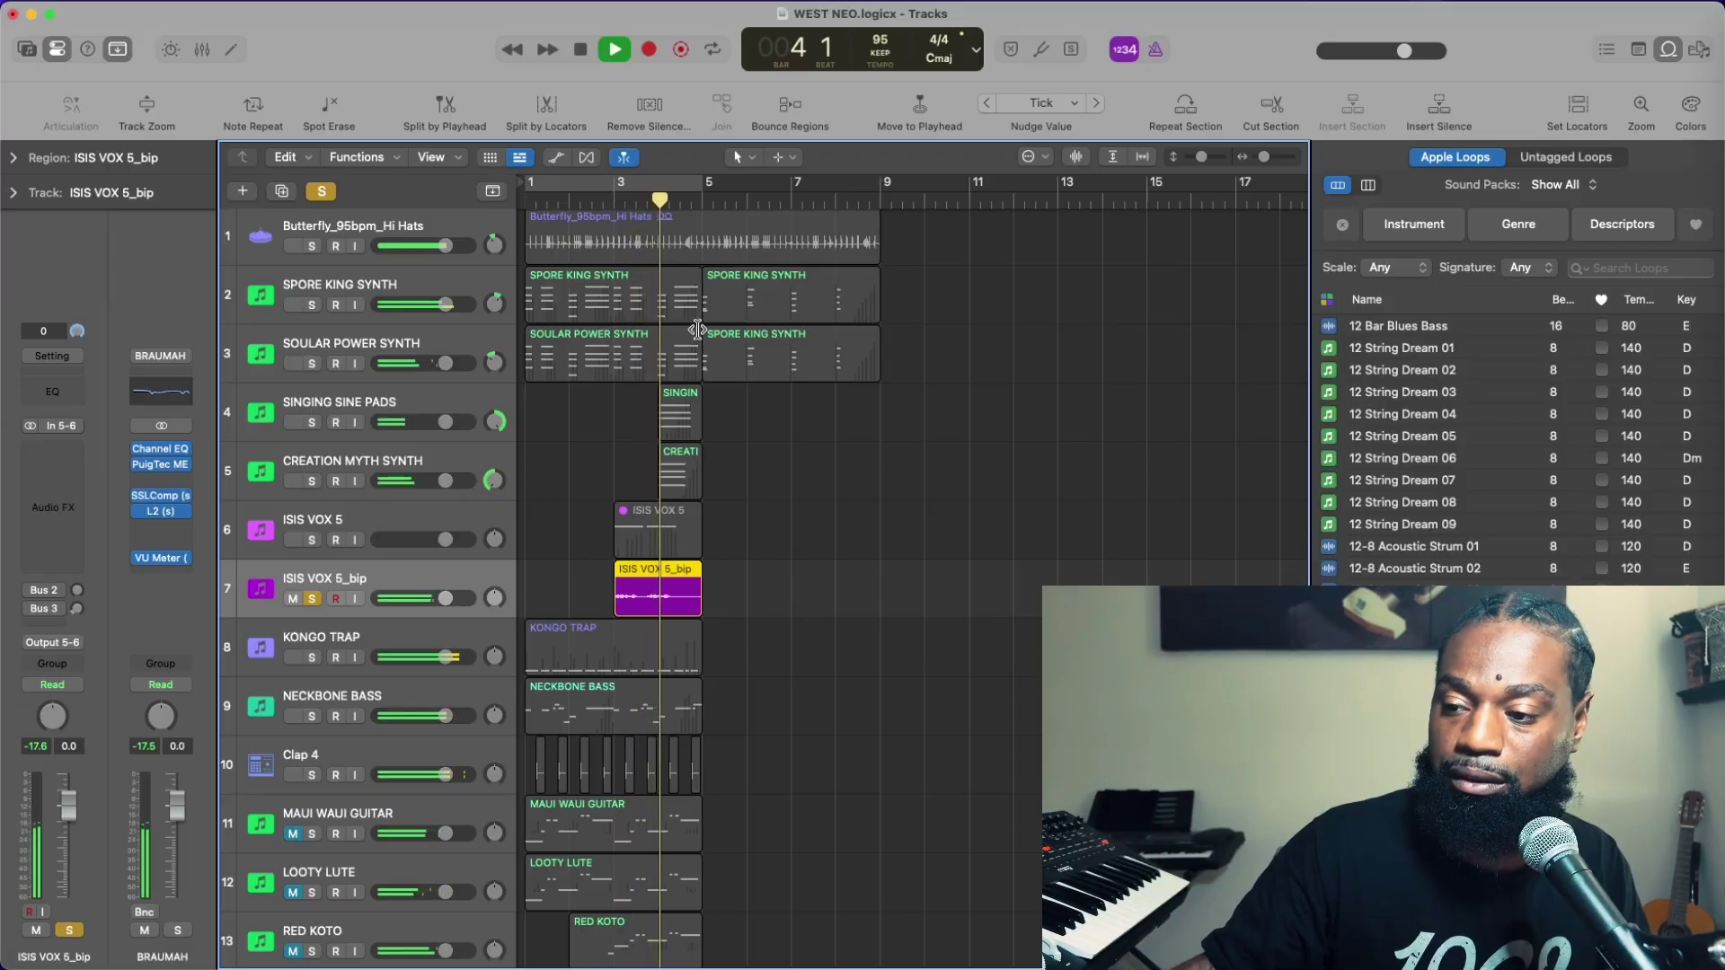
pyautogui.hscroll(1, 244, 433)
pyautogui.press('space')
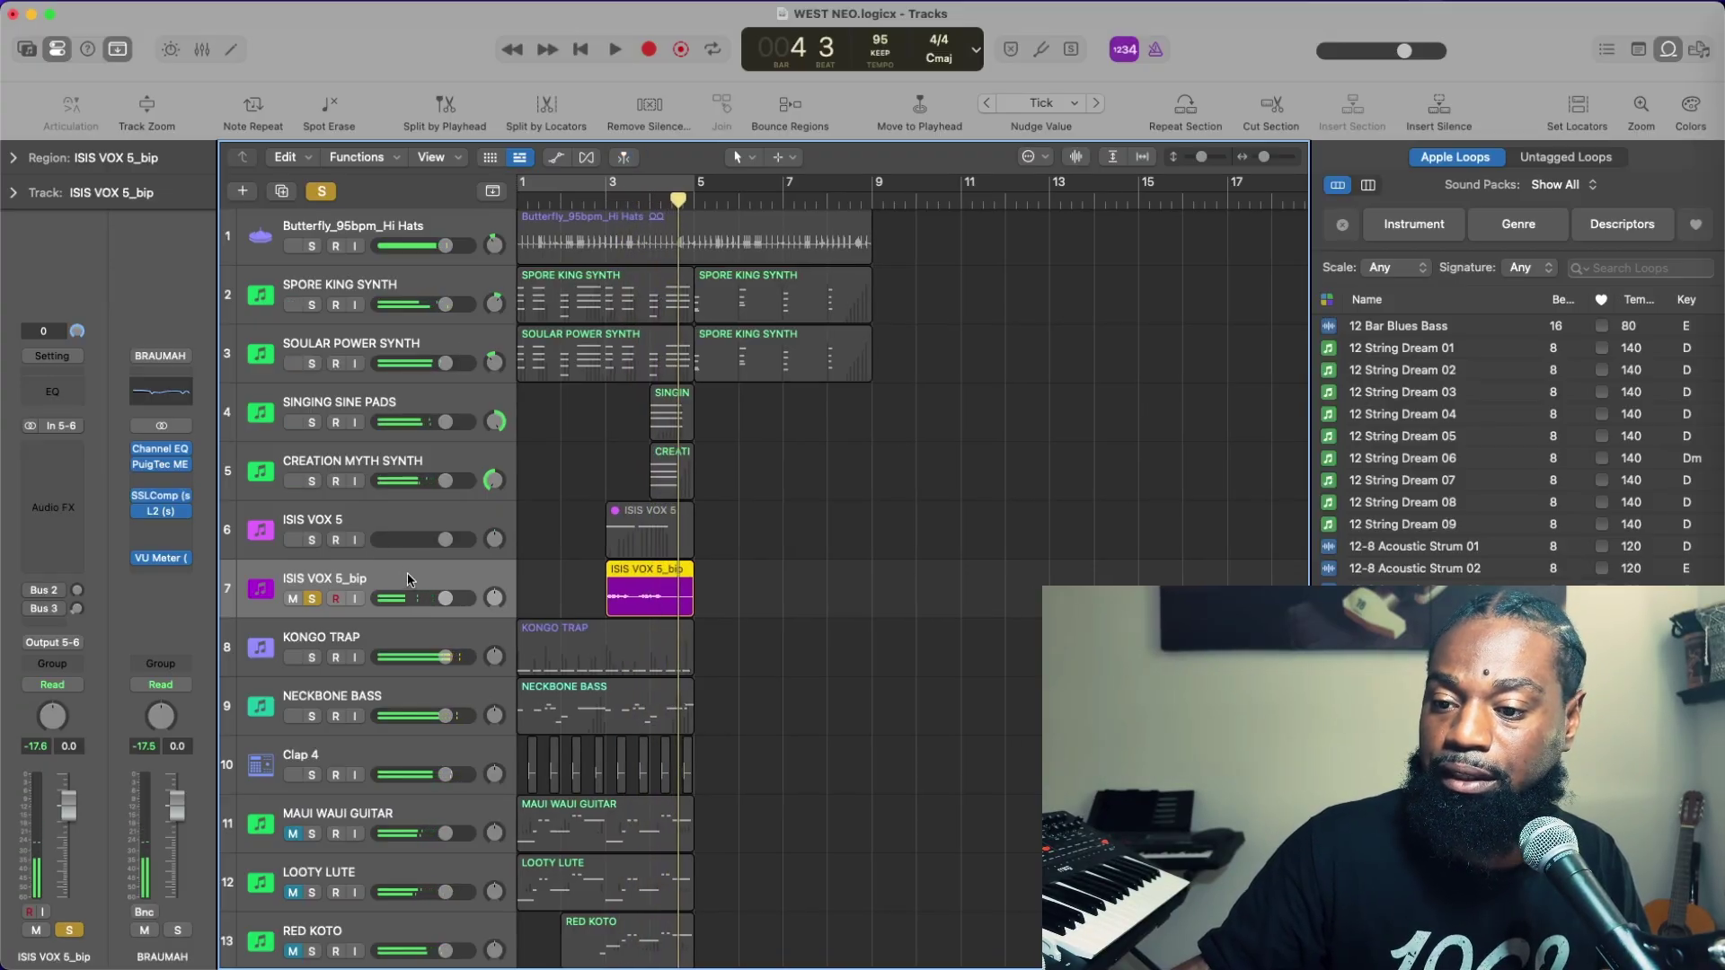
# Inspect the Apeshyt Vox instrument on the ISIS VOX 5 track and release the solo on ISIS VOX 5_bip
pyautogui.click(438, 528)
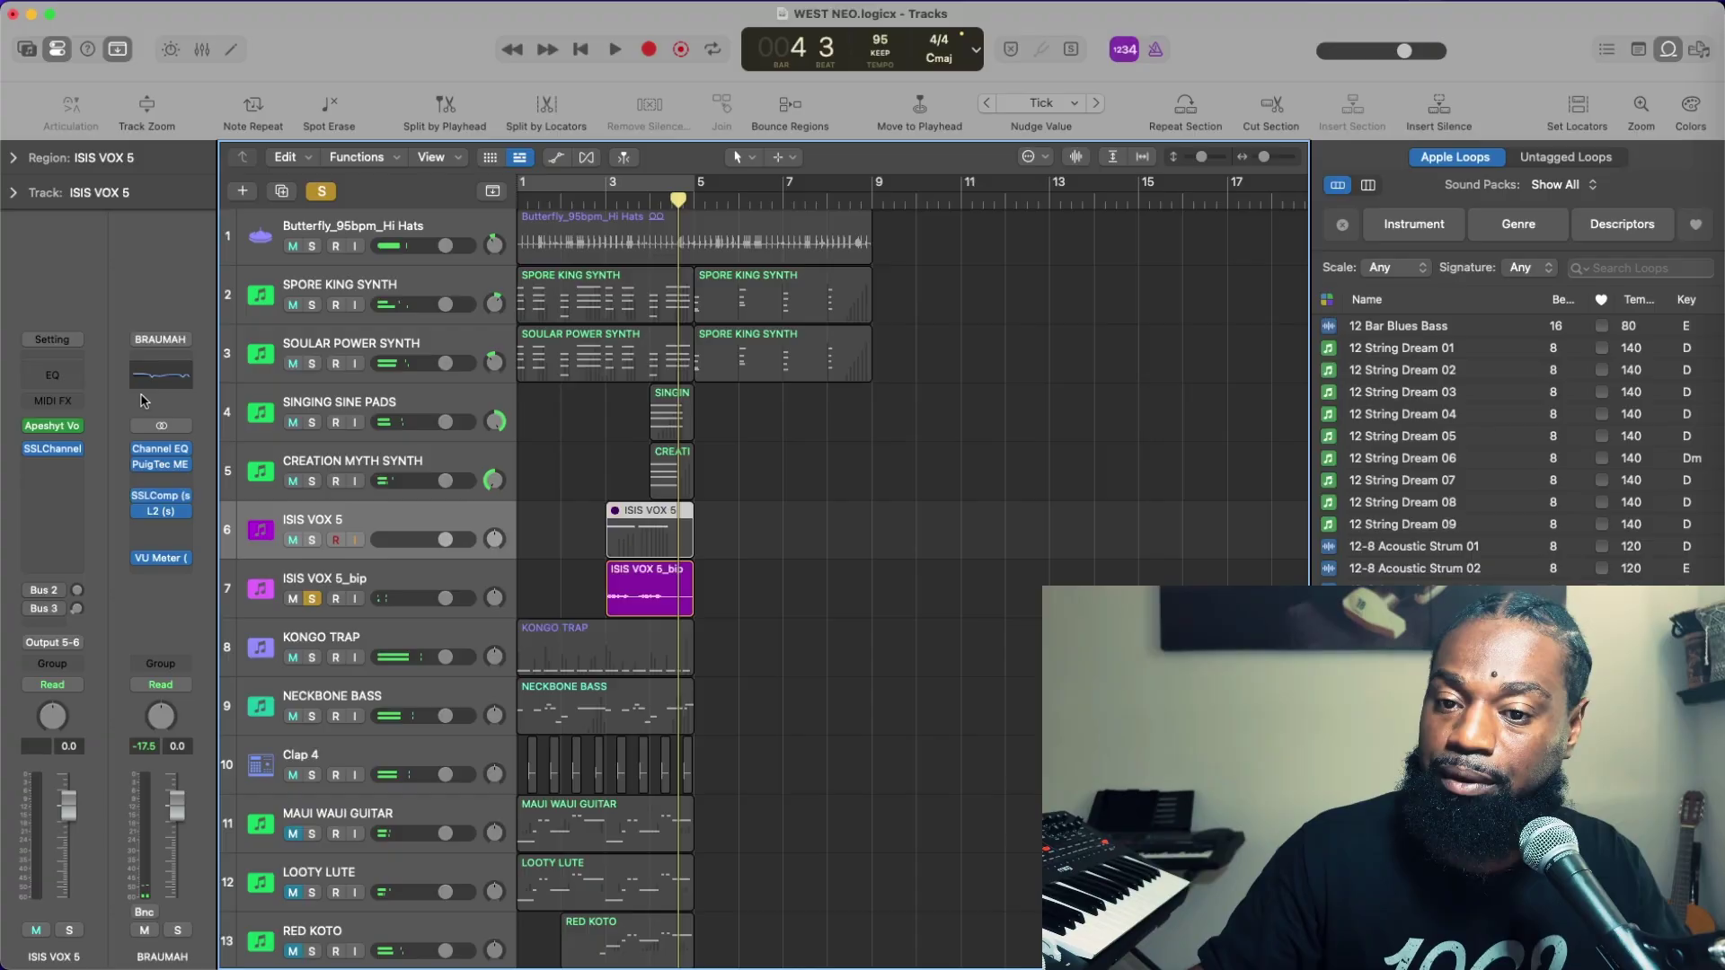
pyautogui.click(55, 427)
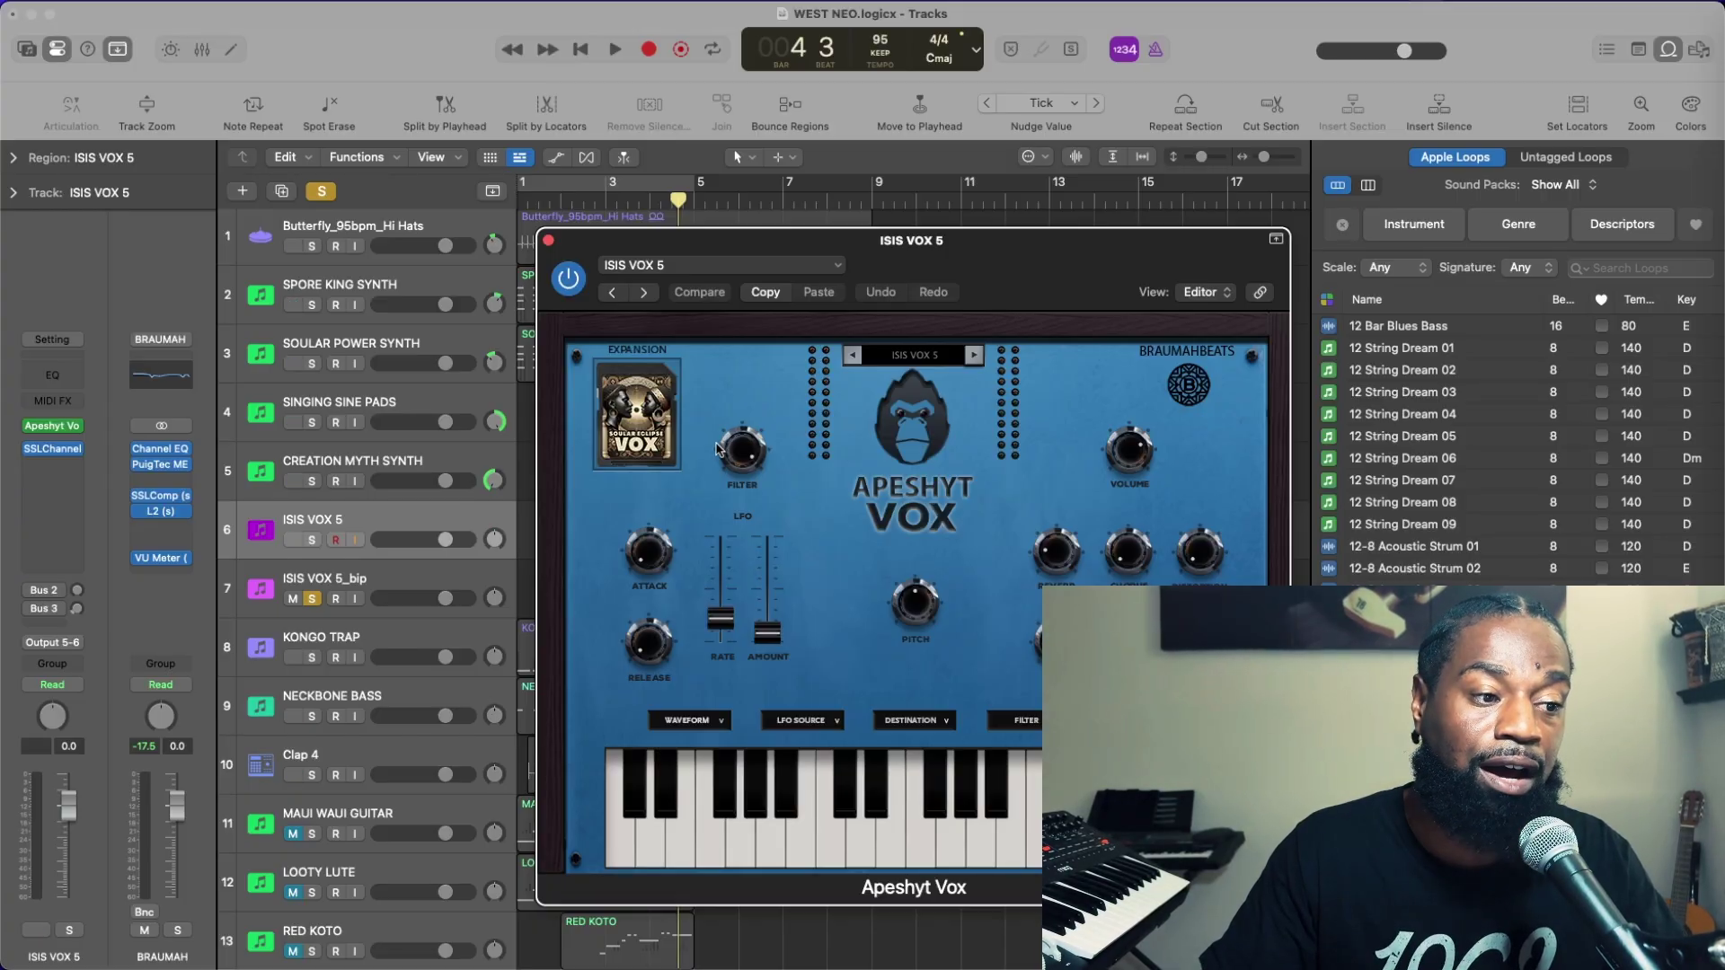
pyautogui.click(549, 241)
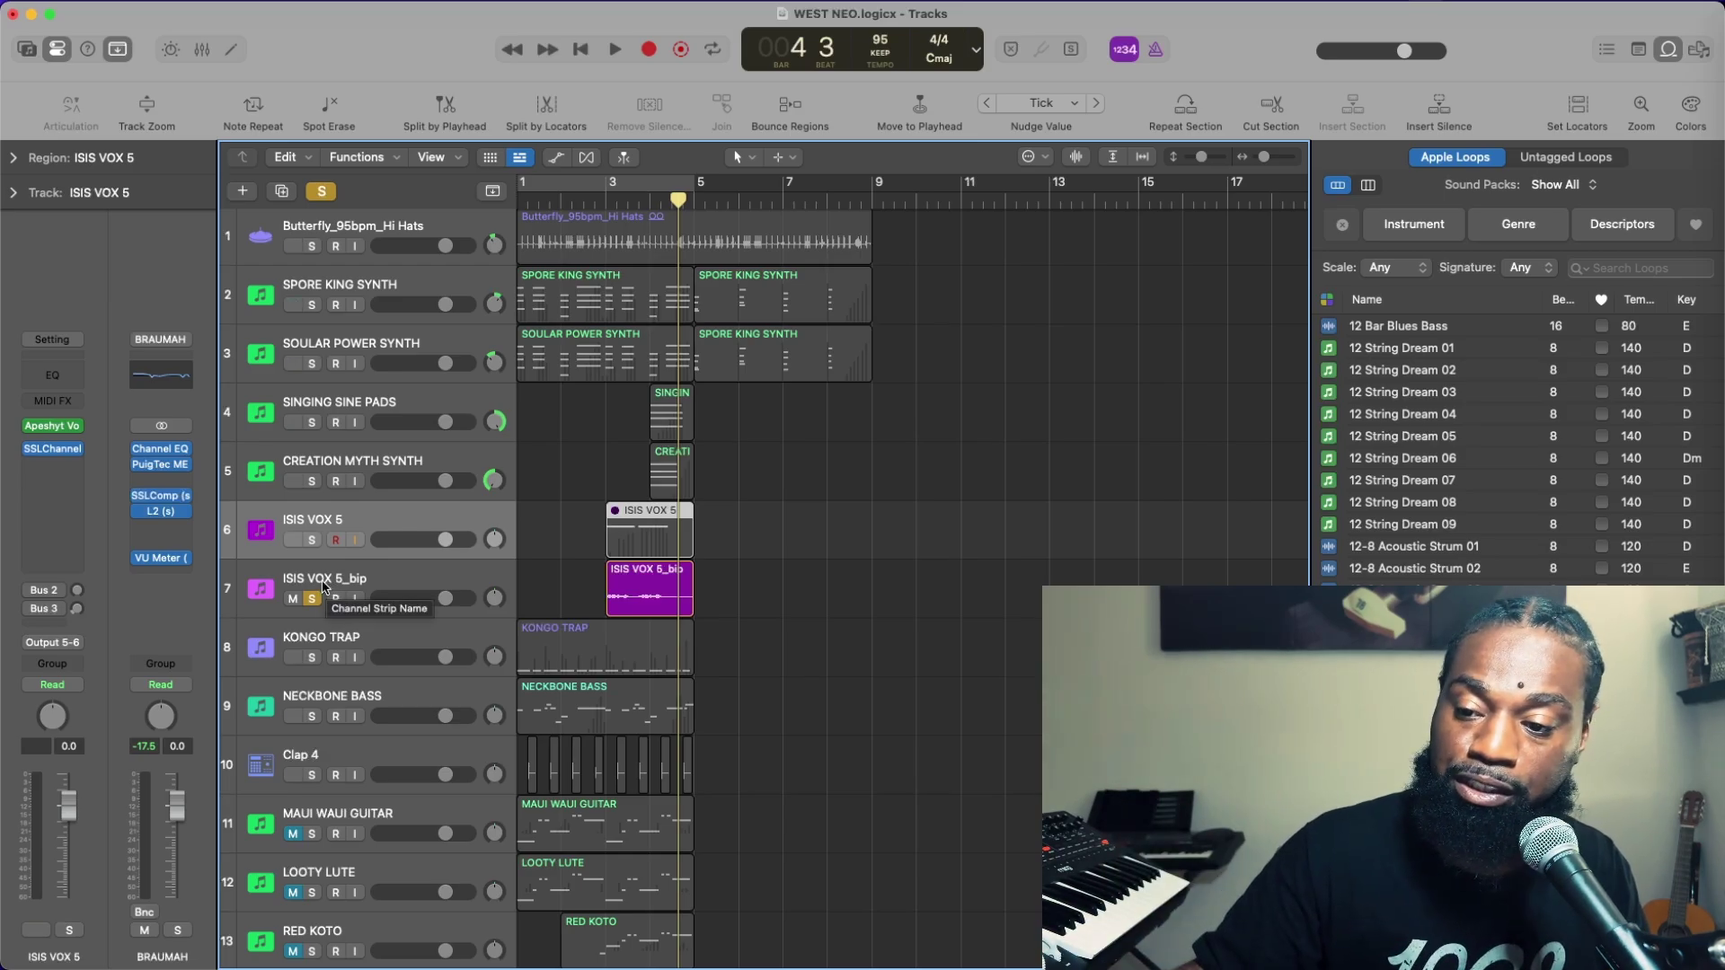
pyautogui.click(314, 598)
pyautogui.click(342, 583)
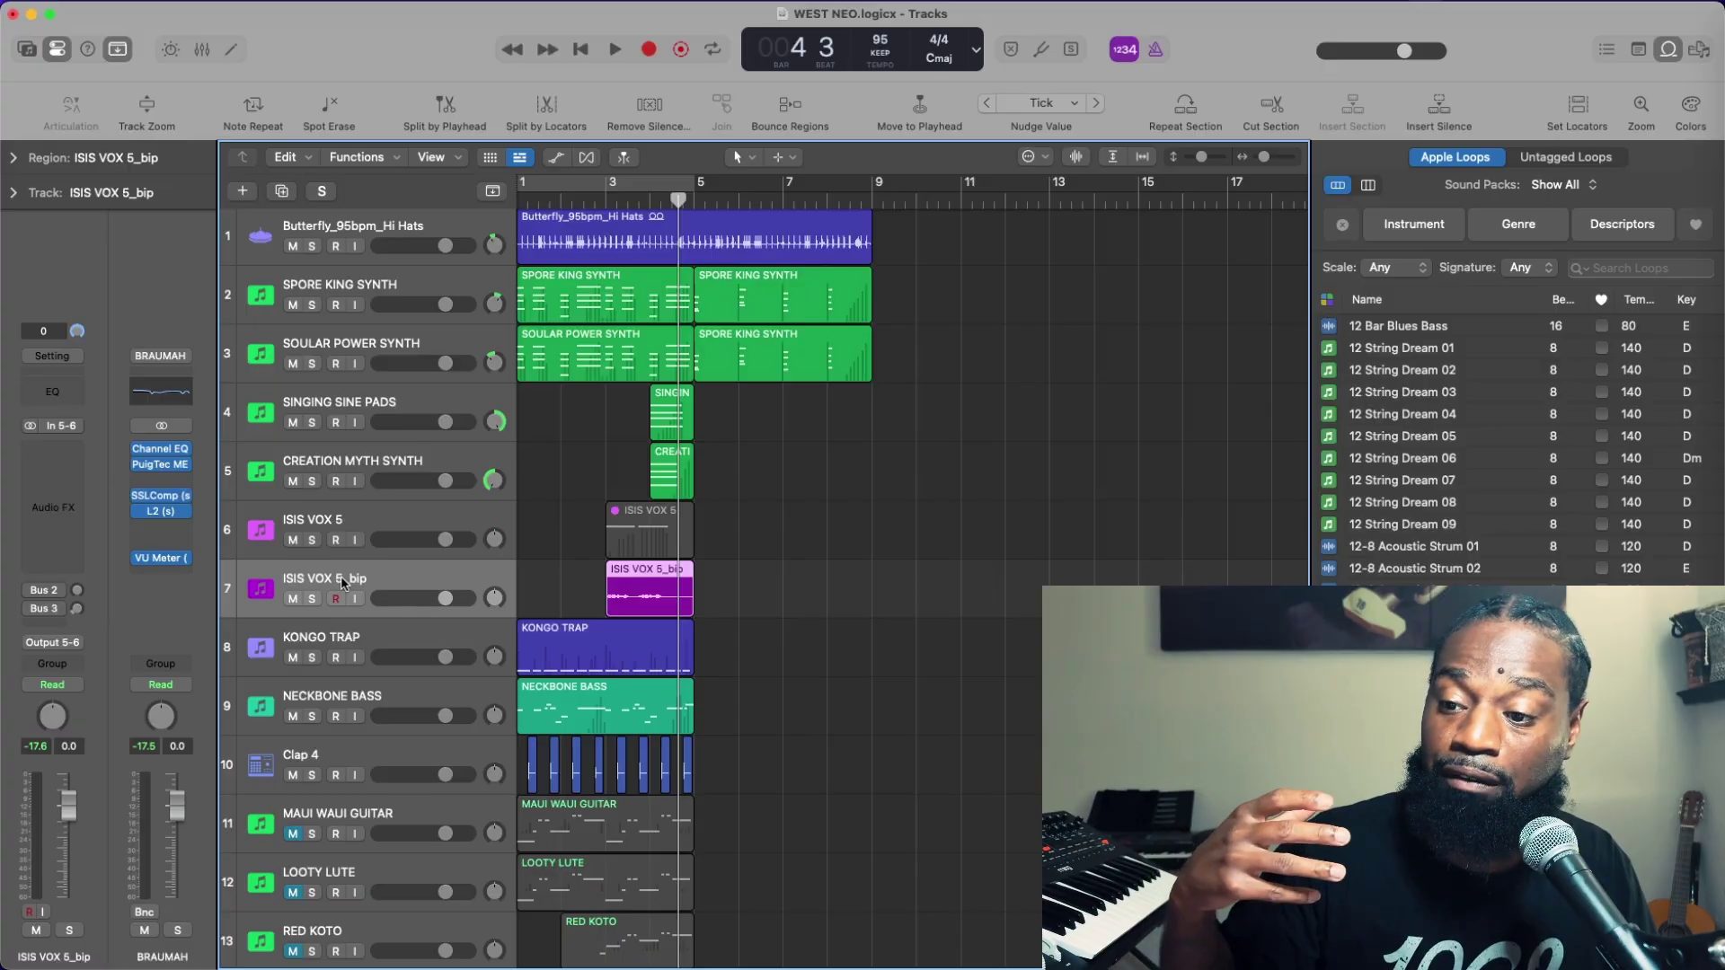
# Select the KONGO TRAP track and audition its drum part in solo
pyautogui.click(359, 639)
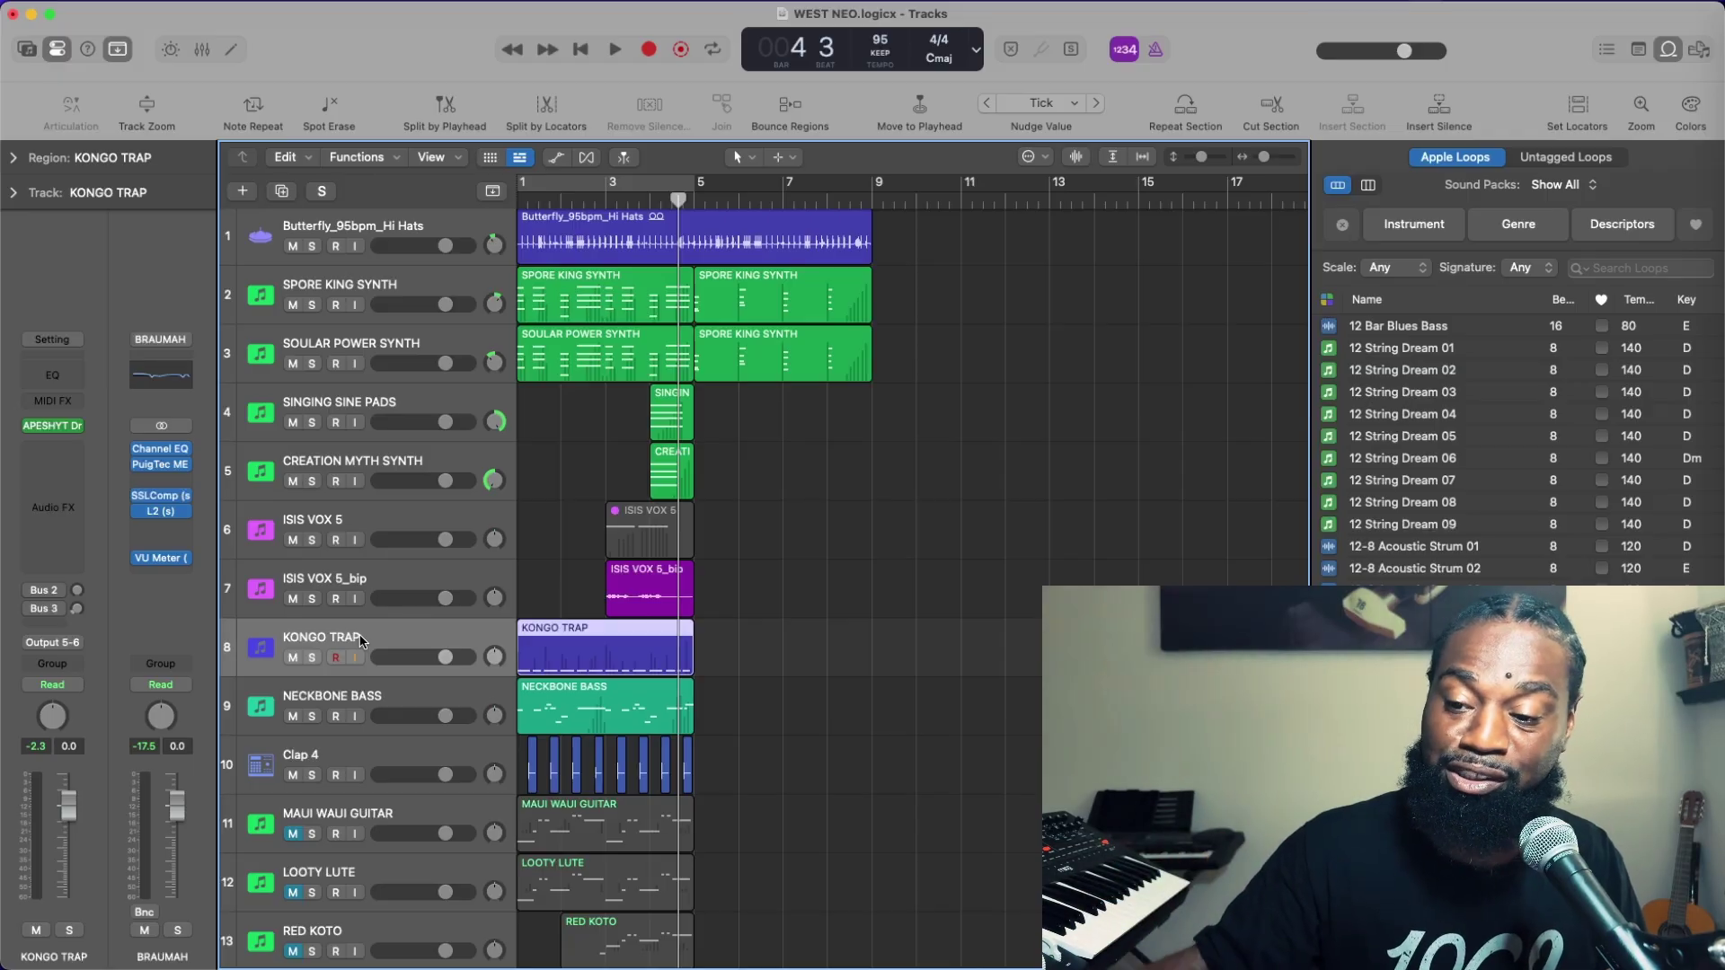
pyautogui.click(312, 658)
pyautogui.click(312, 657)
pyautogui.press('space')
pyautogui.click(312, 658)
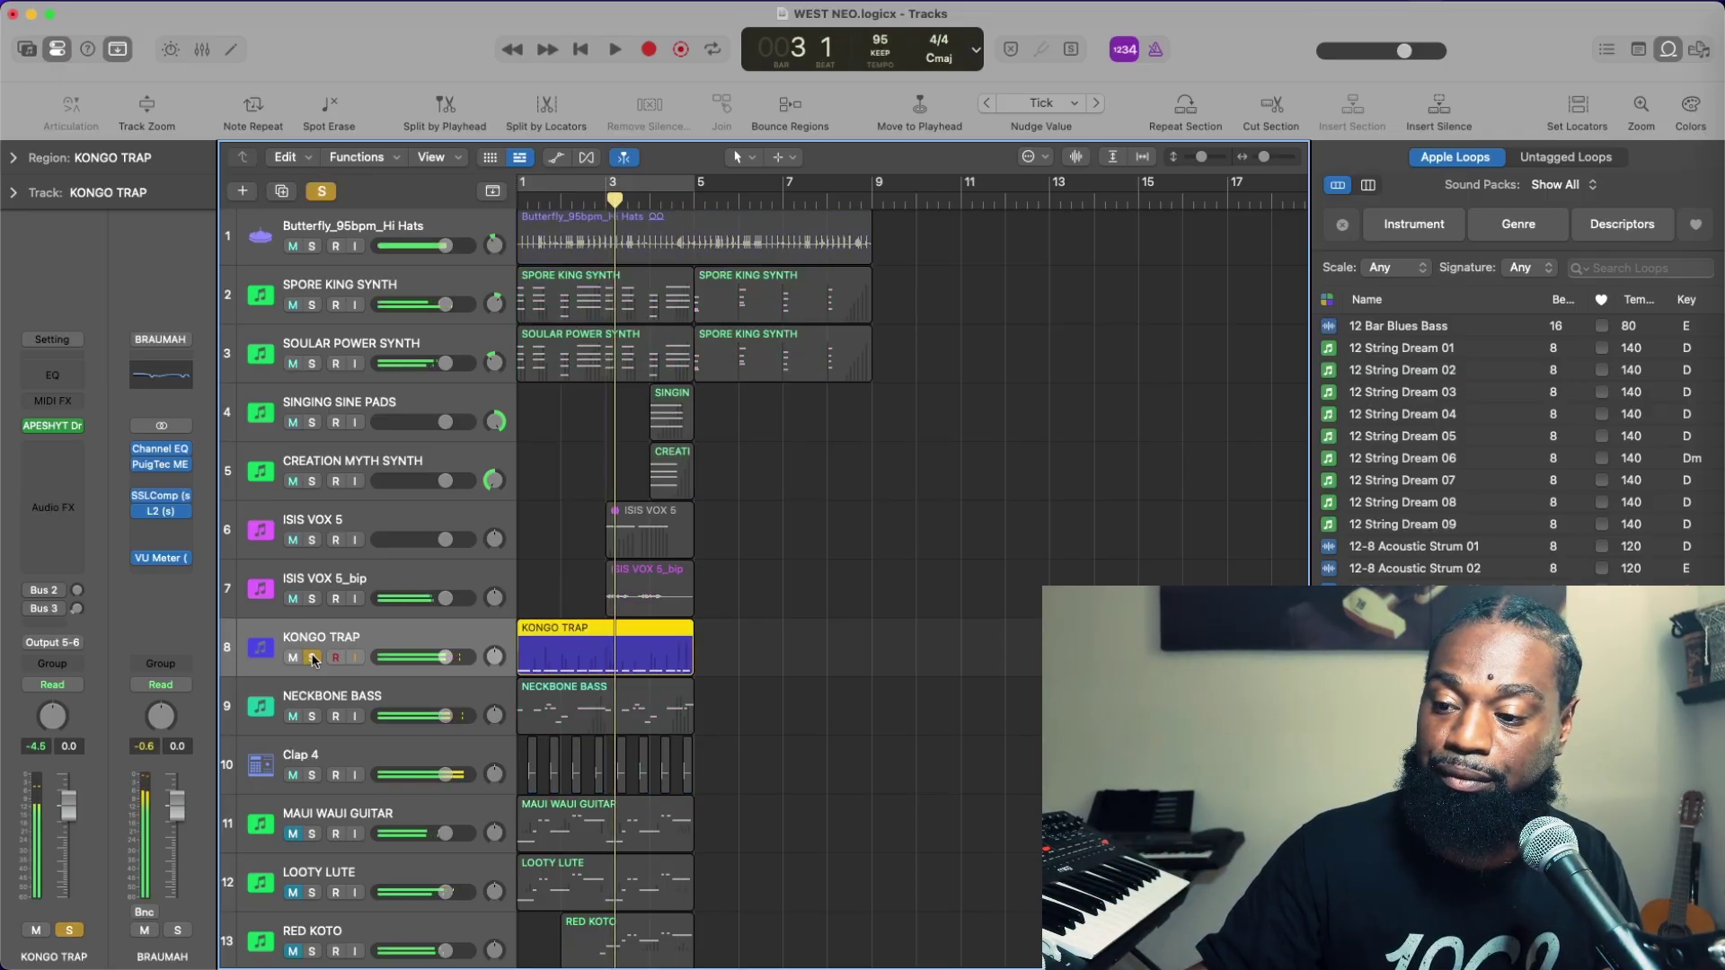
pyautogui.press('space')
pyautogui.press('space')
# Open the KONGO TRAP drum instrument, trigger its Kick 2, Hi-Hat 1 and Crash 2 pads, and close it
pyautogui.click(54, 425)
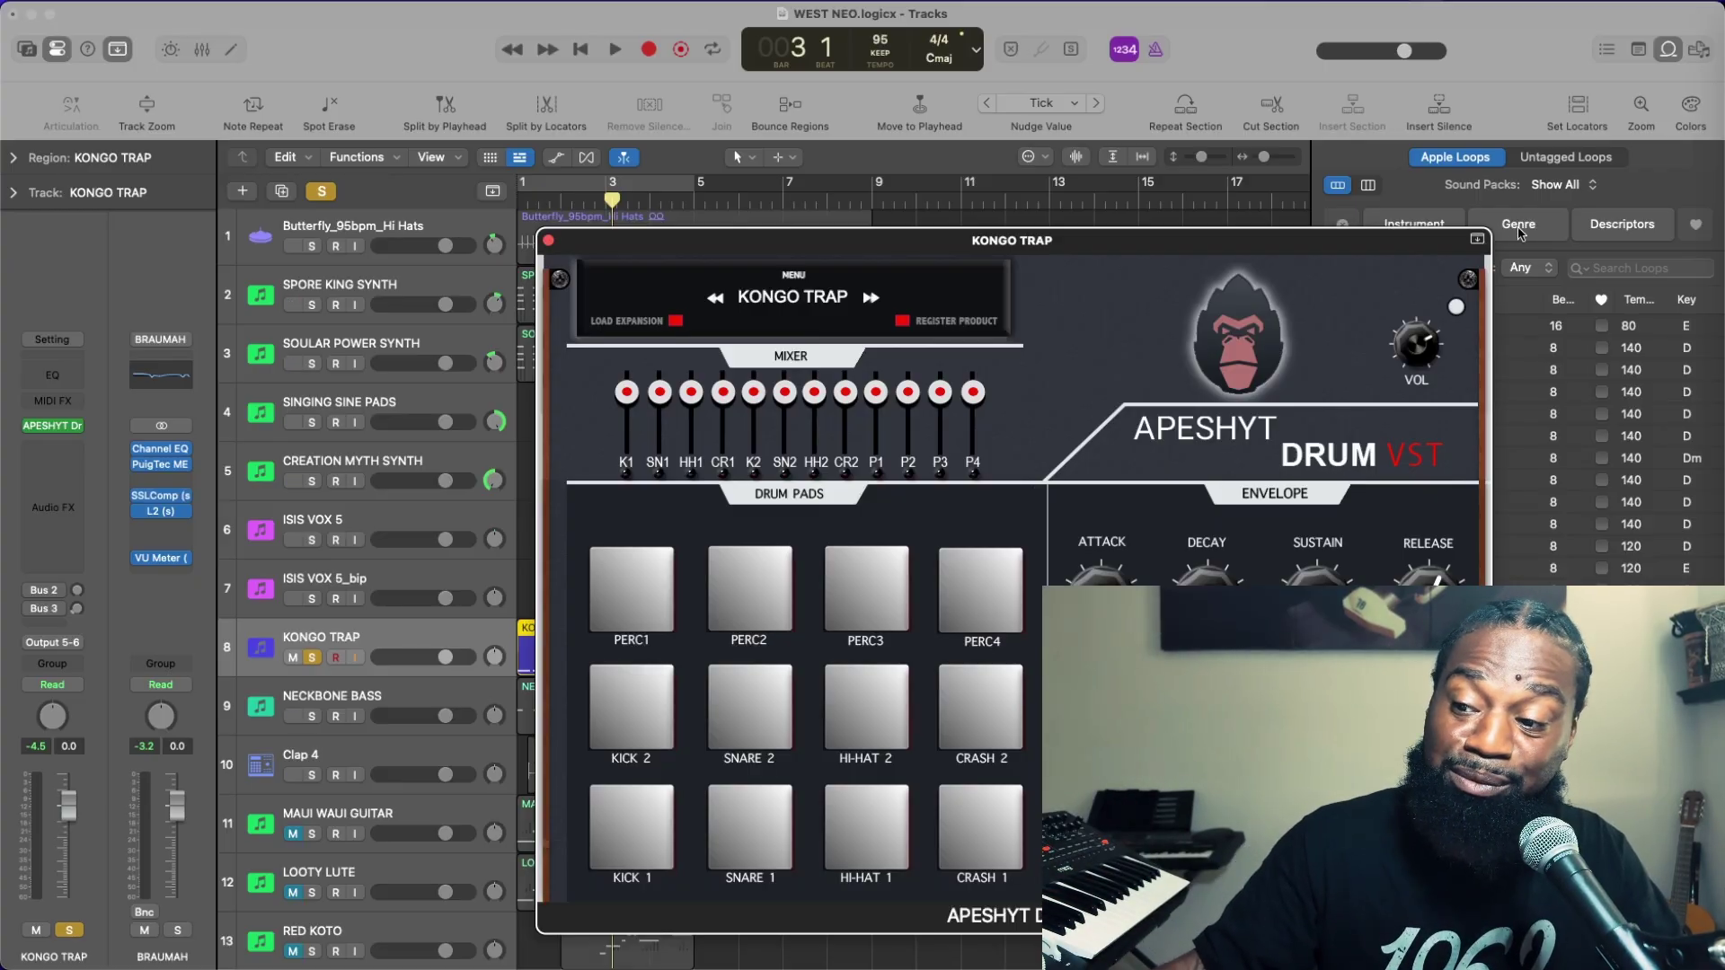
pyautogui.click(654, 721)
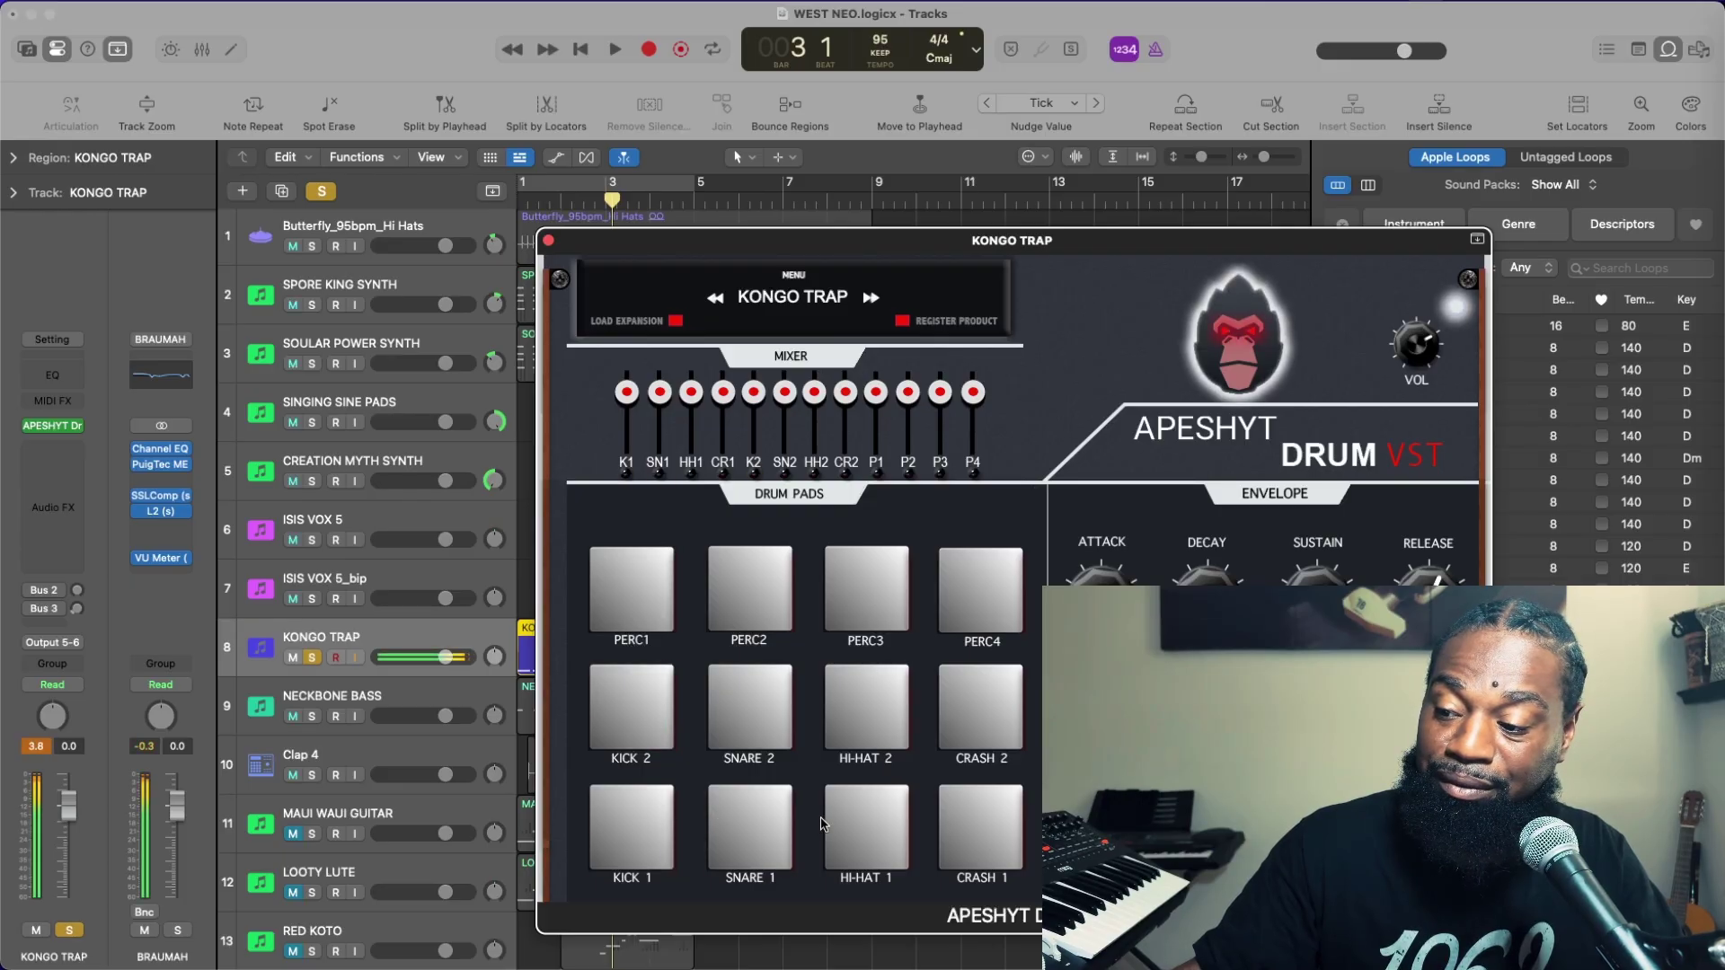
pyautogui.click(889, 827)
pyautogui.click(989, 724)
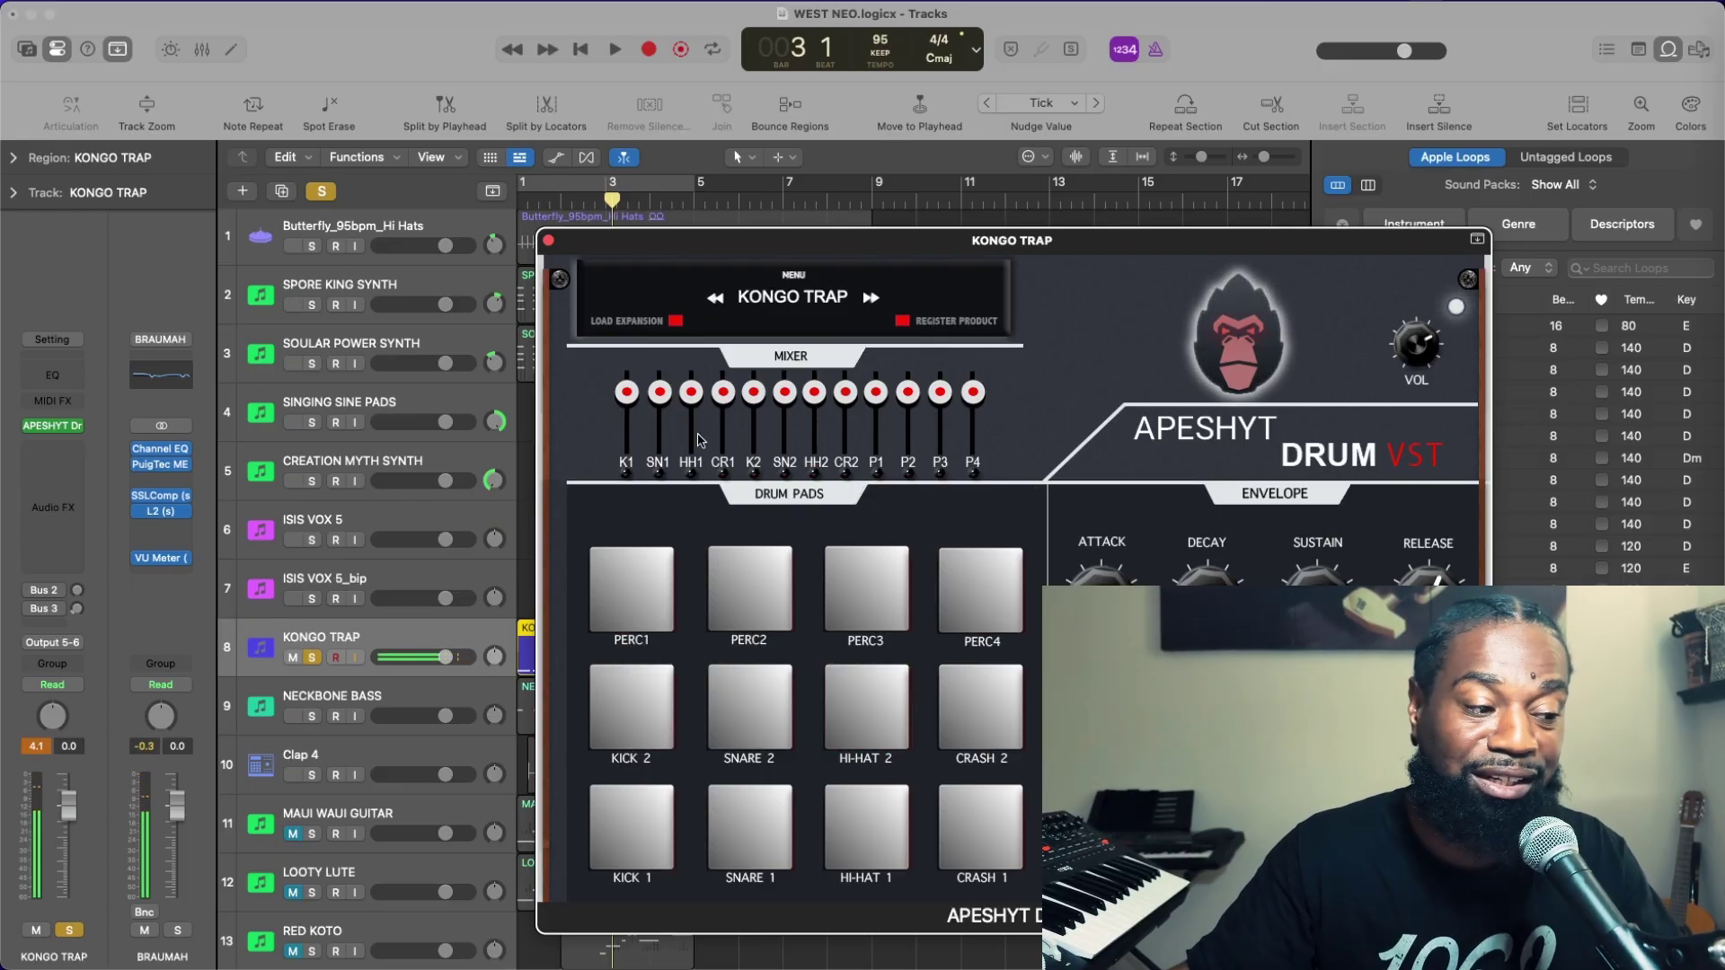
pyautogui.click(548, 241)
# Play KONGO TRAP in solo once more, return the playhead to bar 1, and release its solo
pyautogui.press('space')
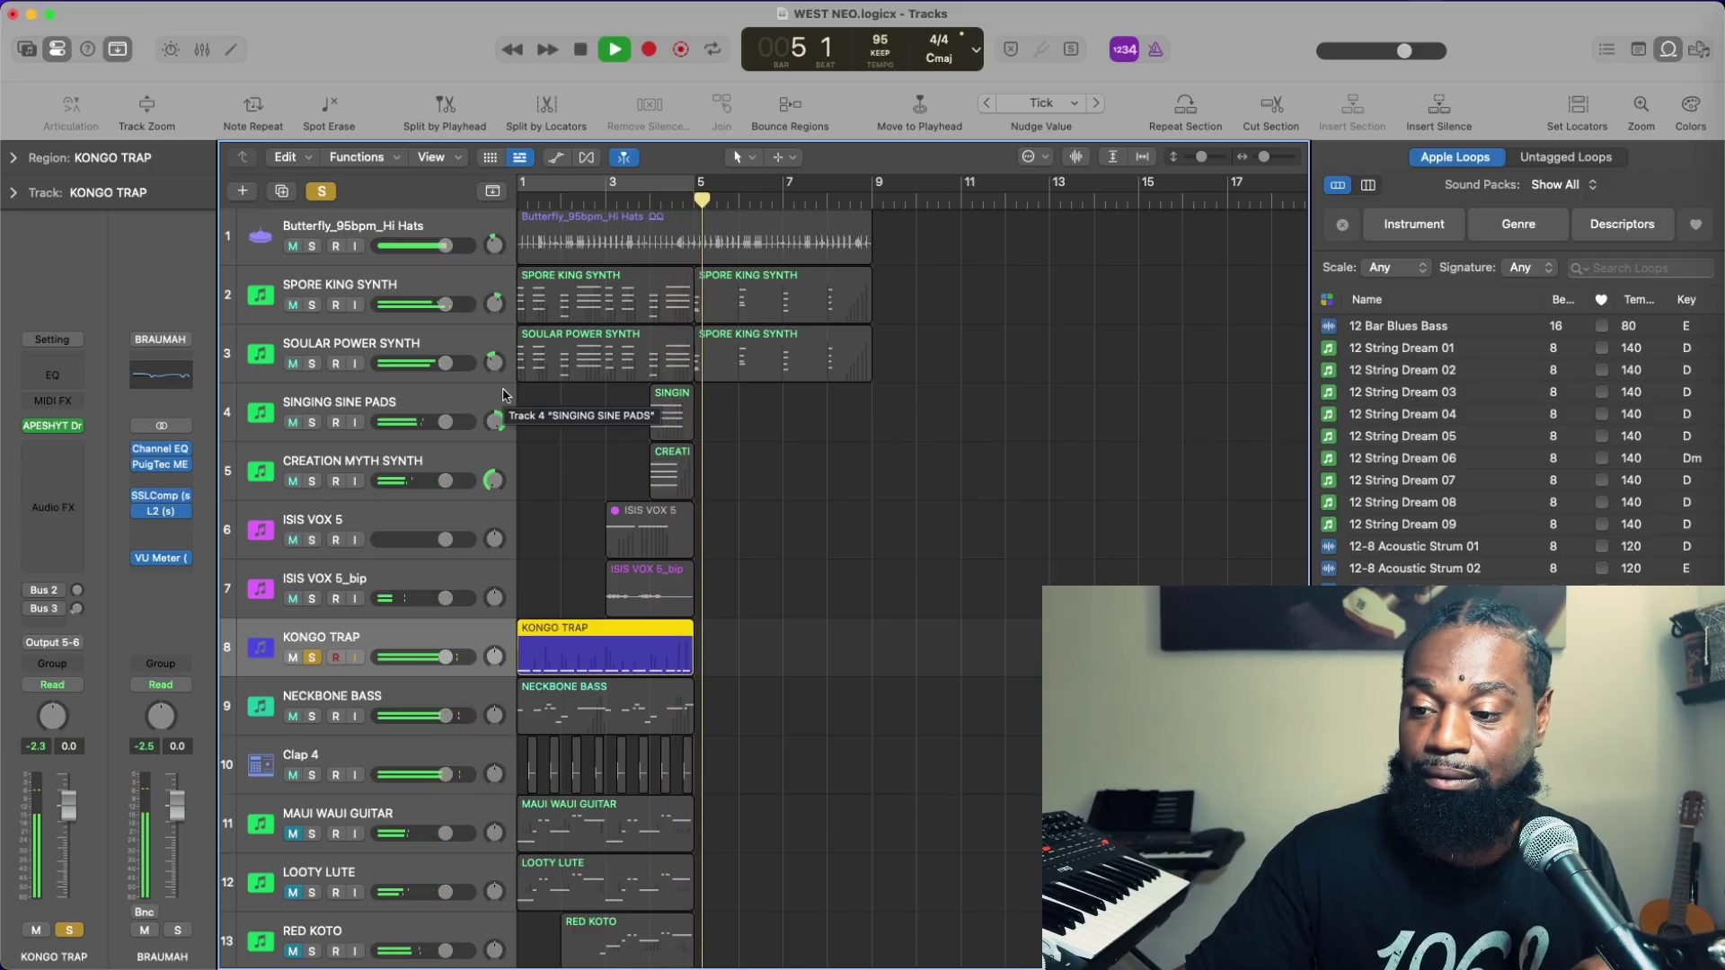
pyautogui.press('space')
pyautogui.click(581, 57)
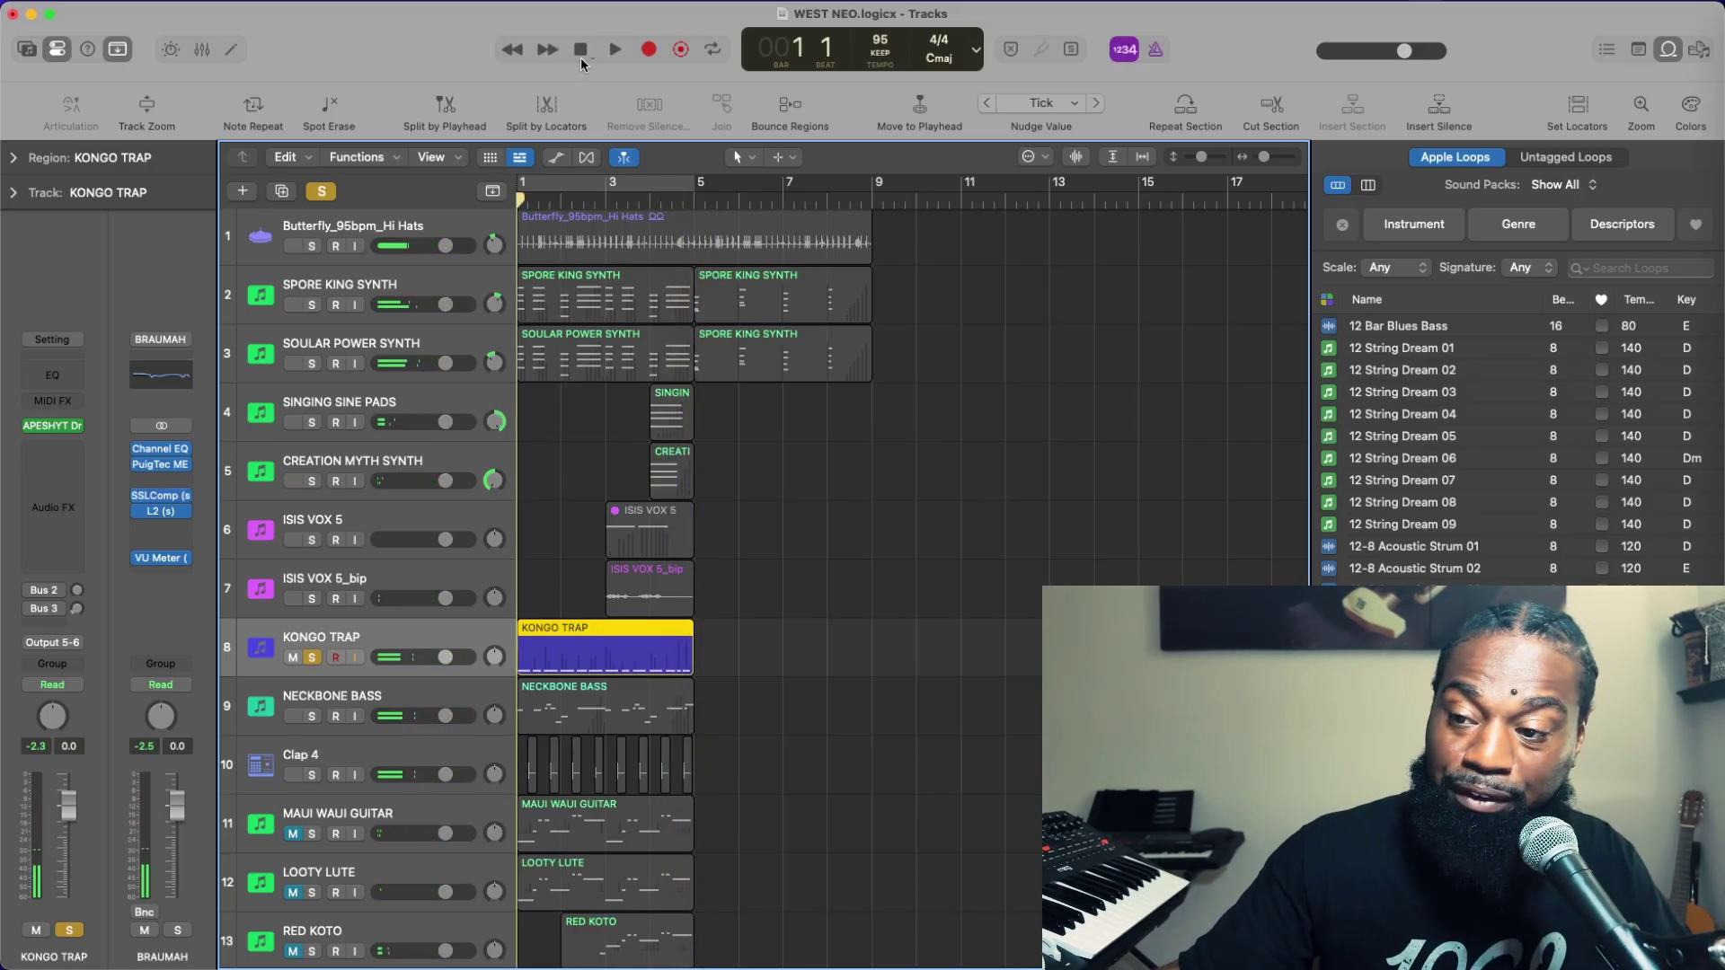
pyautogui.click(312, 658)
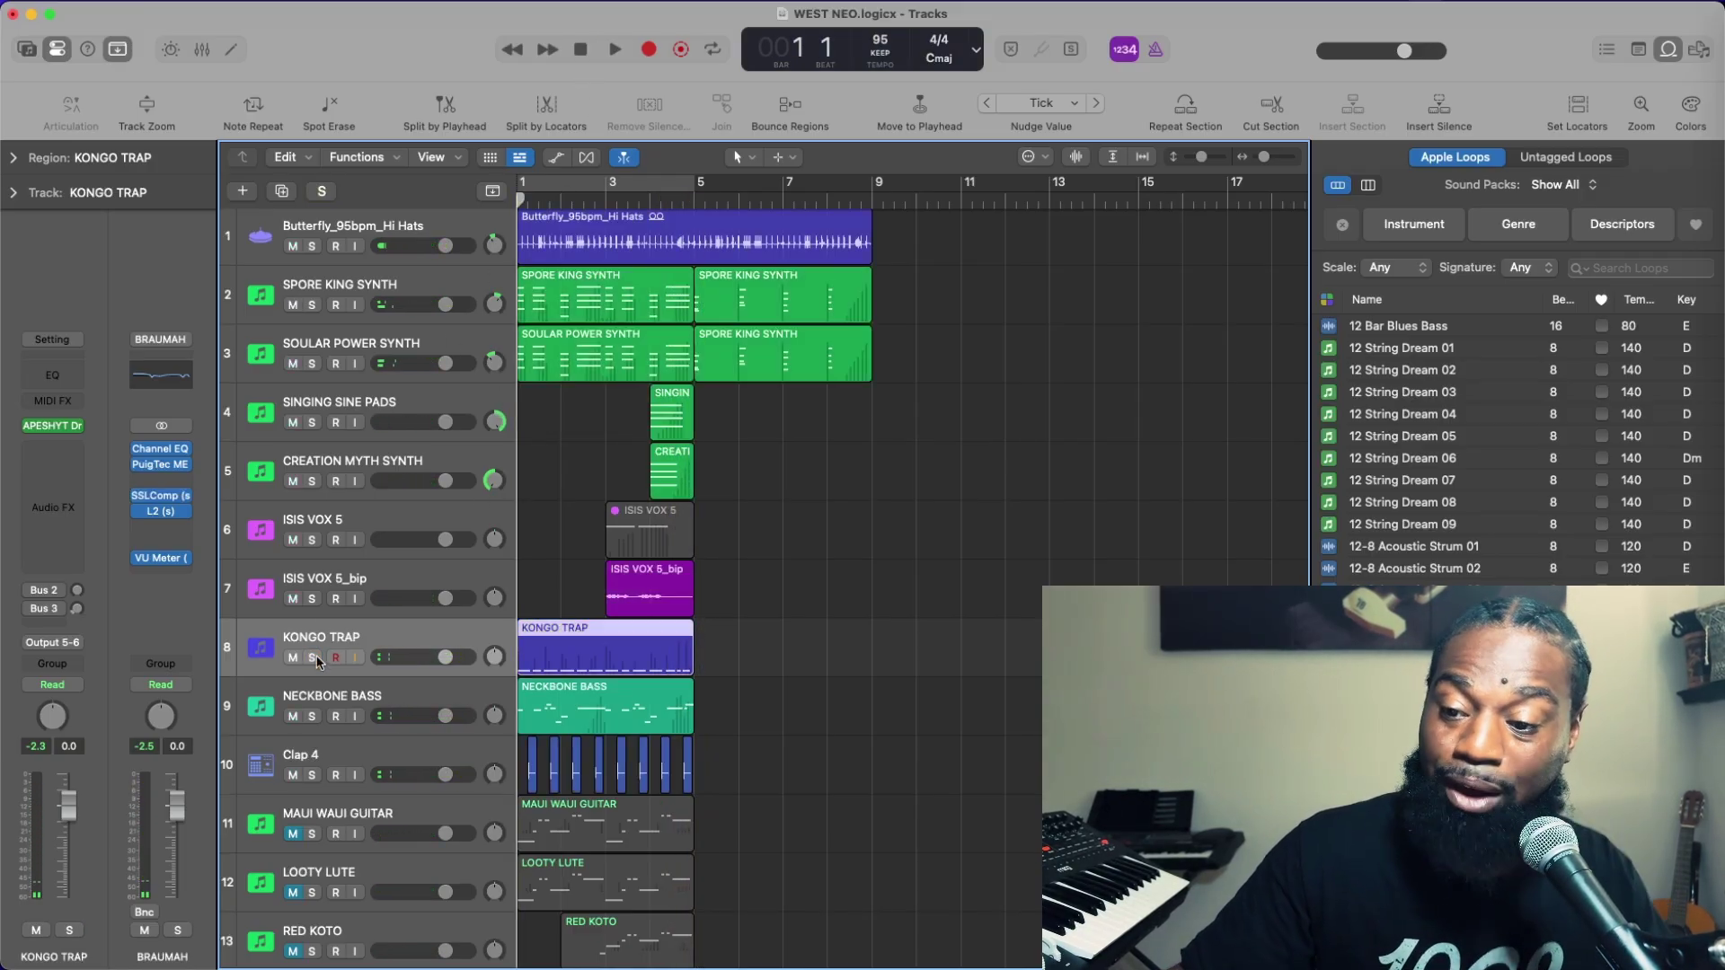
# Select the NECKBONE BASS track and audition it in solo from bar 1
pyautogui.click(374, 690)
pyautogui.click(314, 716)
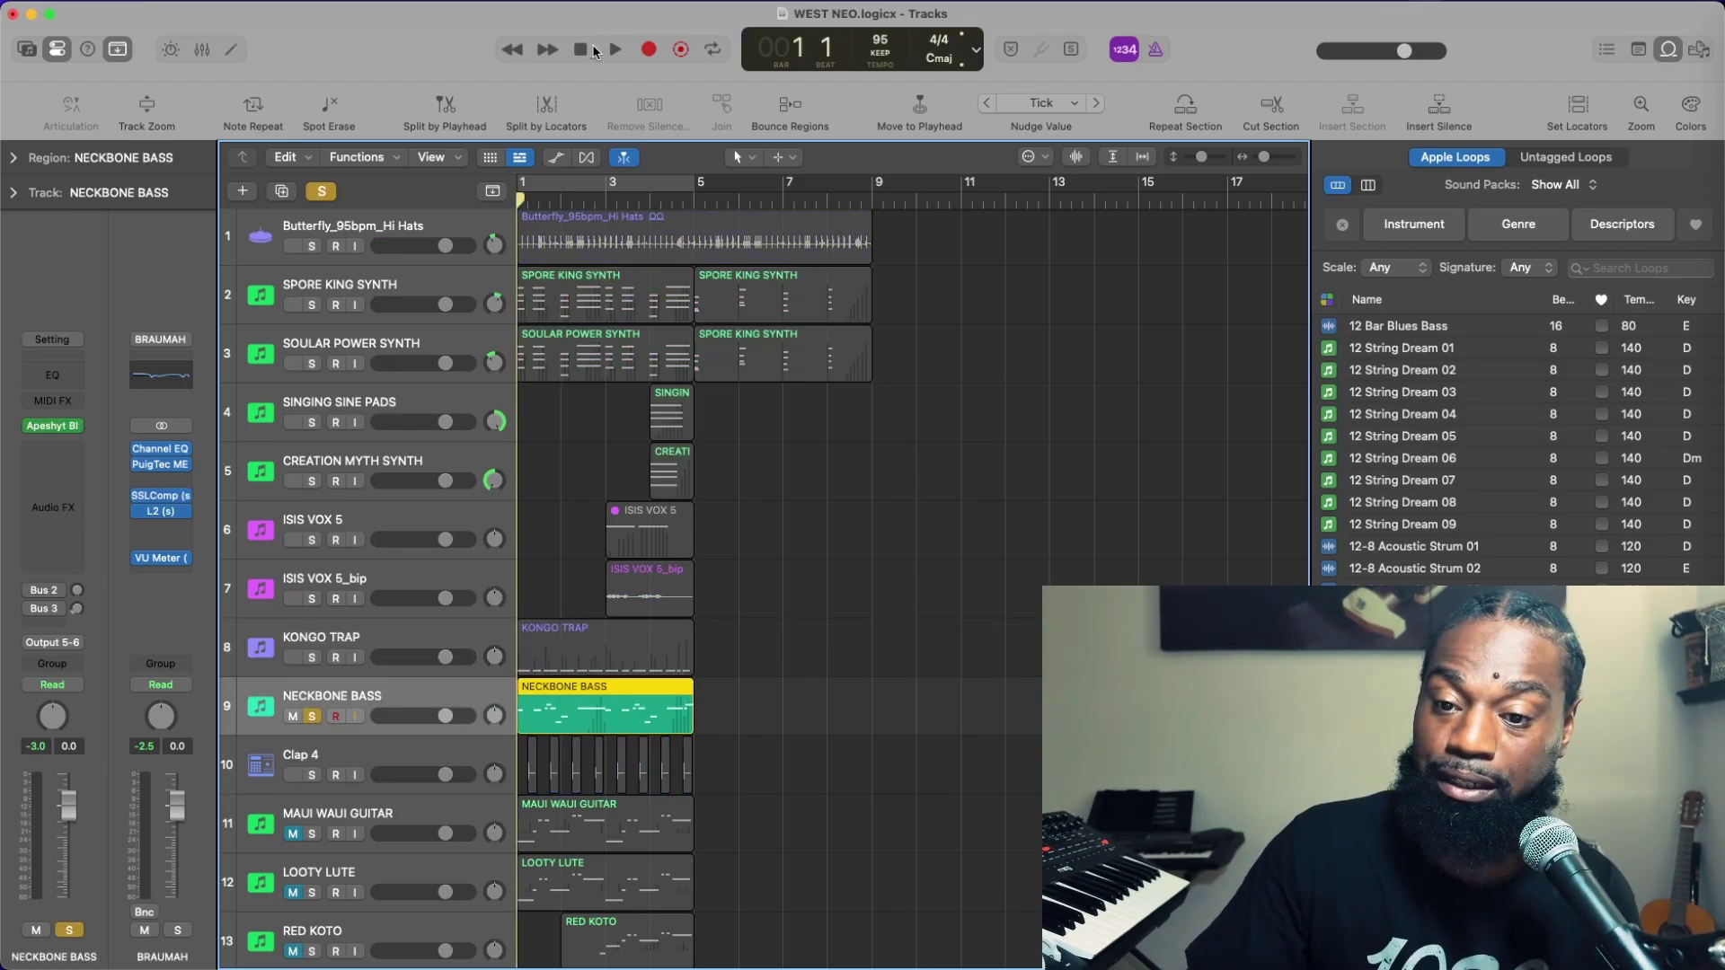
pyautogui.press('space')
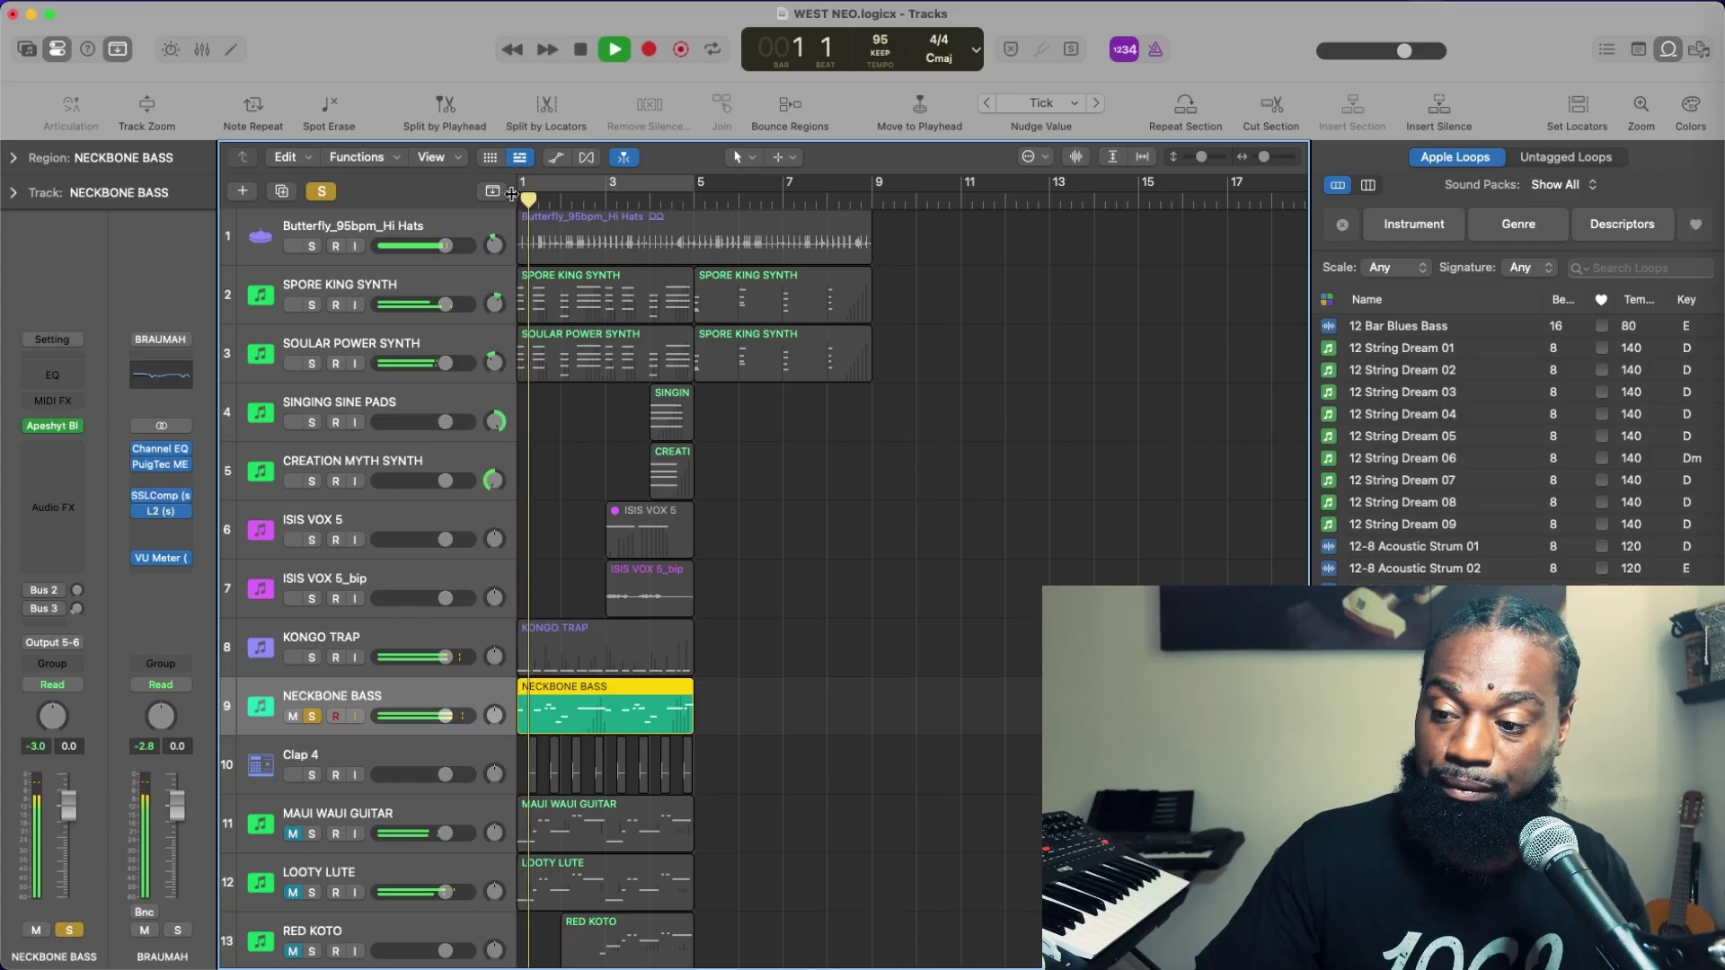
pyautogui.moveTo(67, 432)
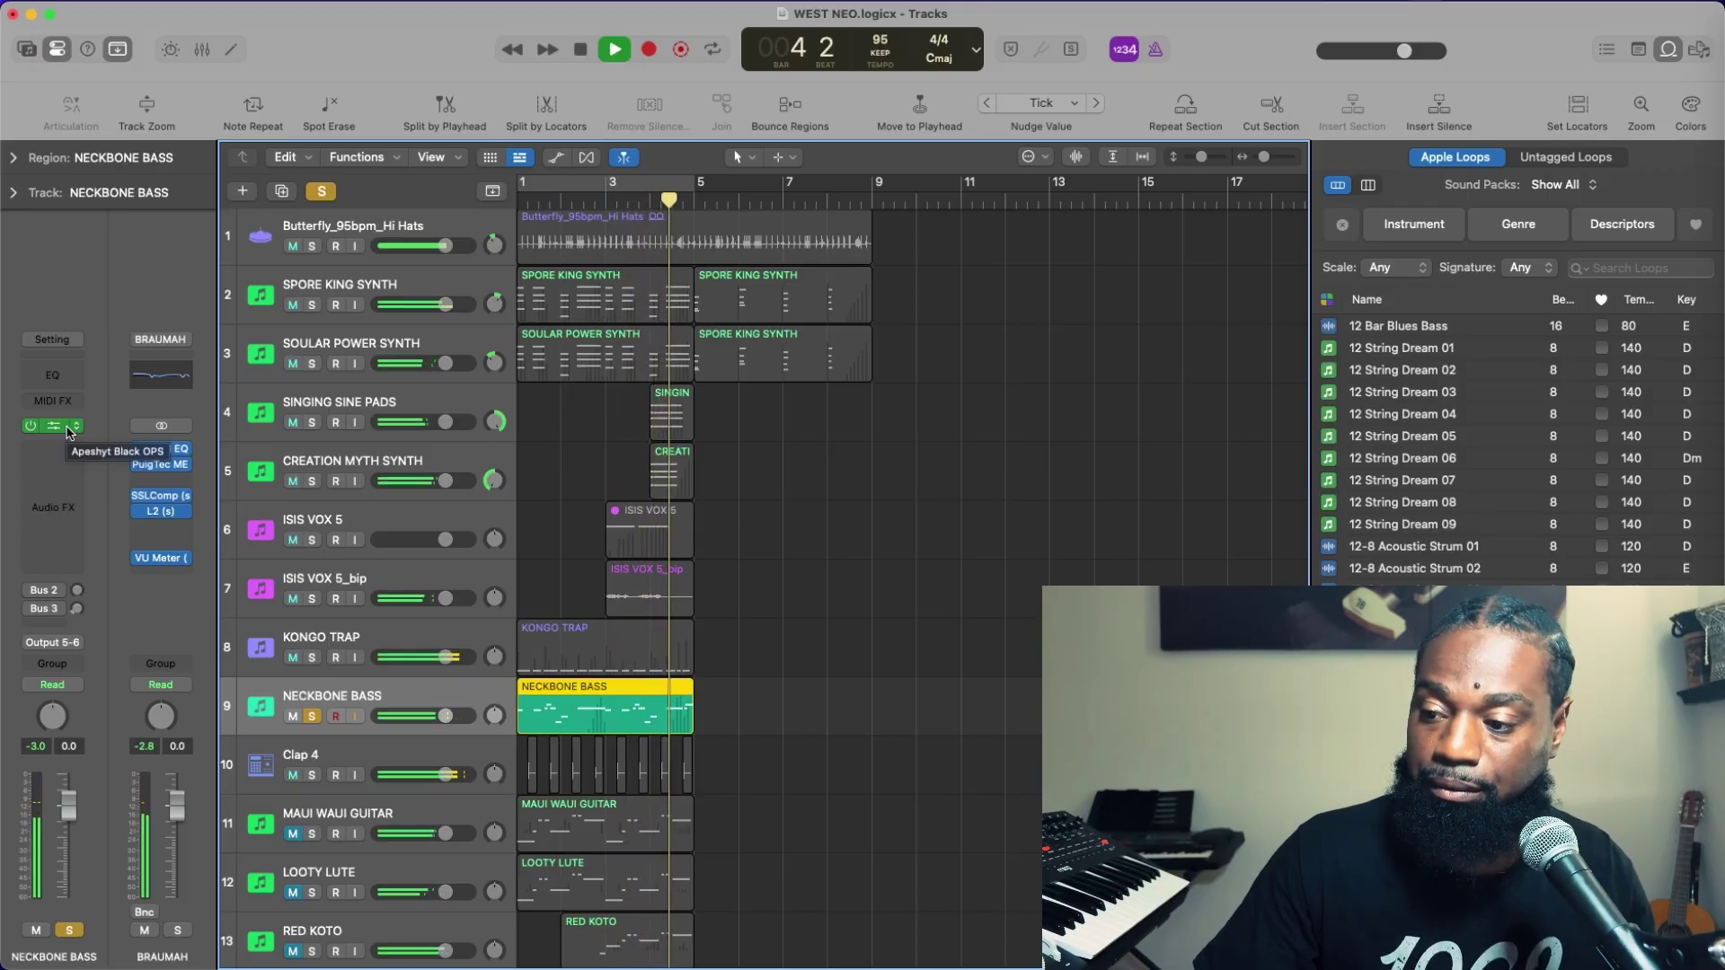
pyautogui.press('space')
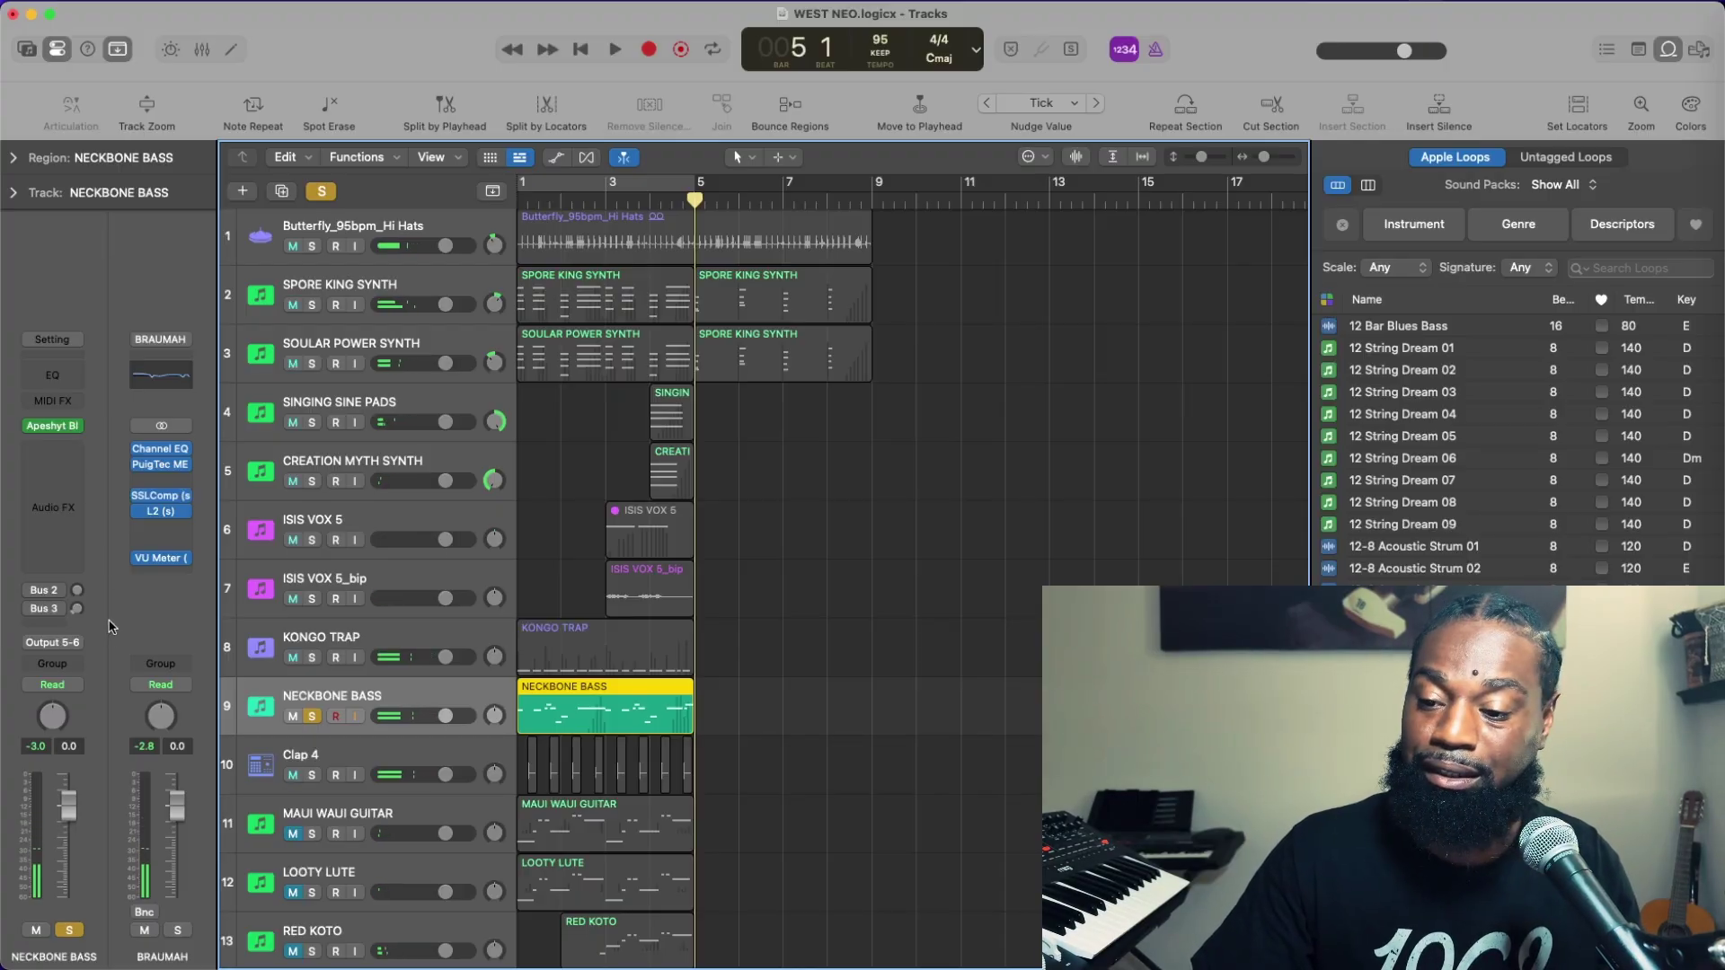
# Inspect the Apeshyt Black OPS instrument on NECKBONE BASS, browse its BASS presets, close it, and release the track's solo
pyautogui.click(72, 427)
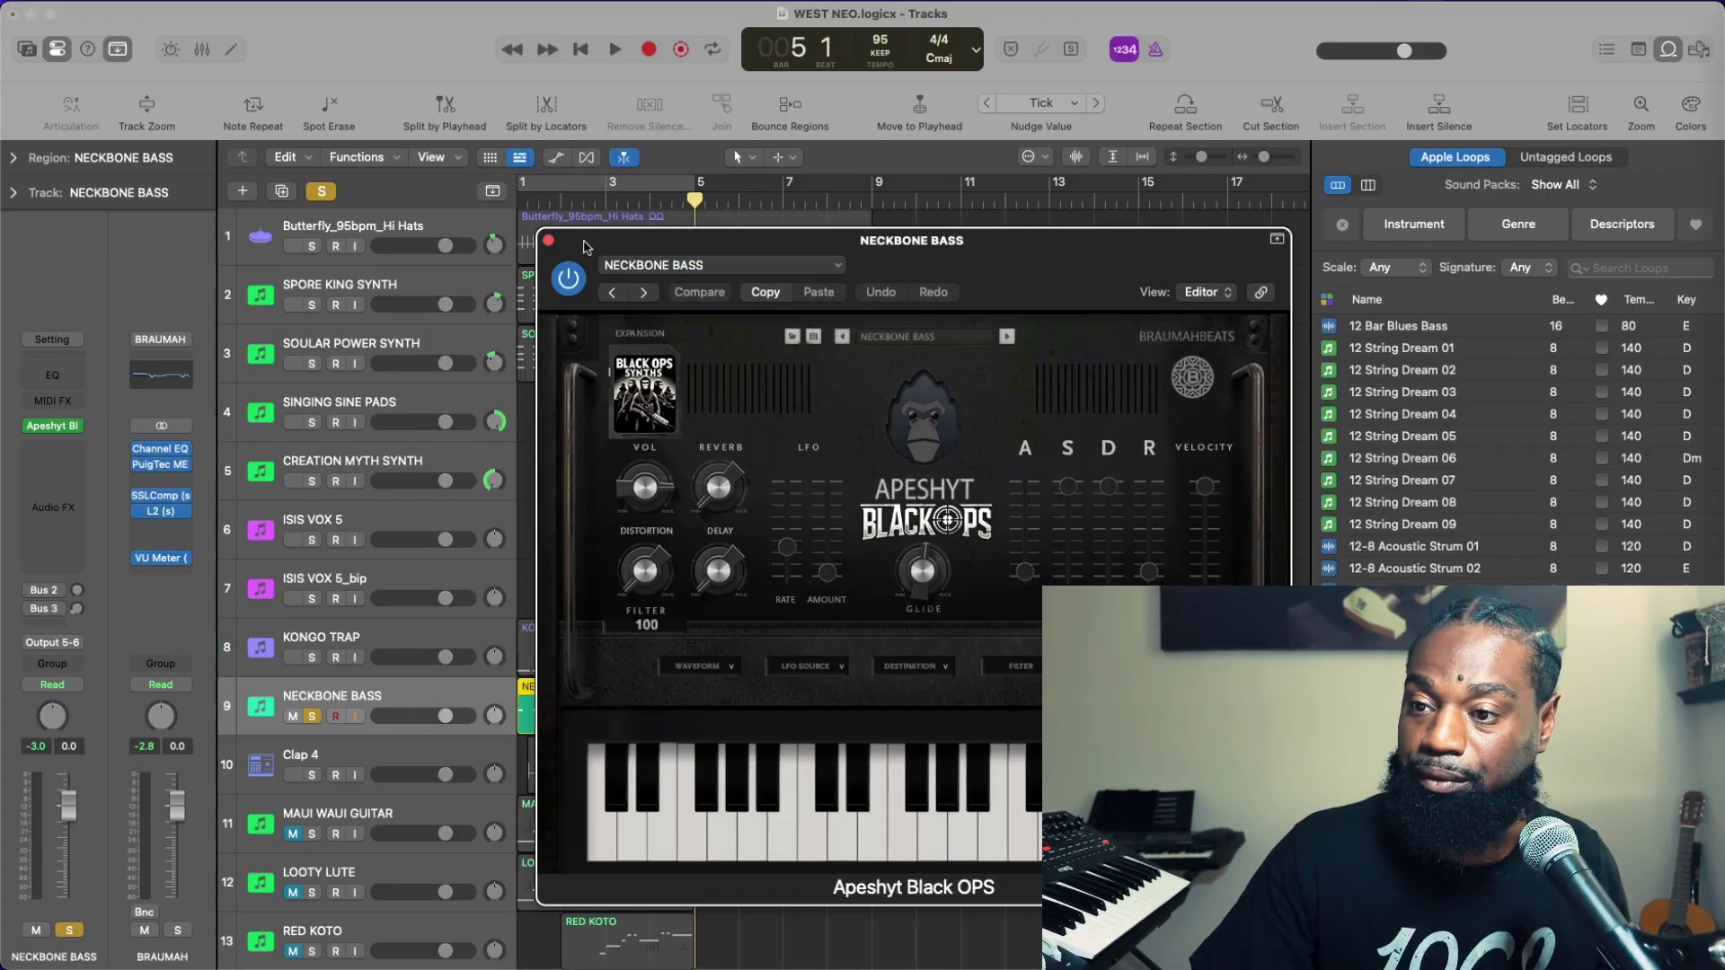
pyautogui.moveTo(757, 251); pyautogui.dragTo(541, 210)
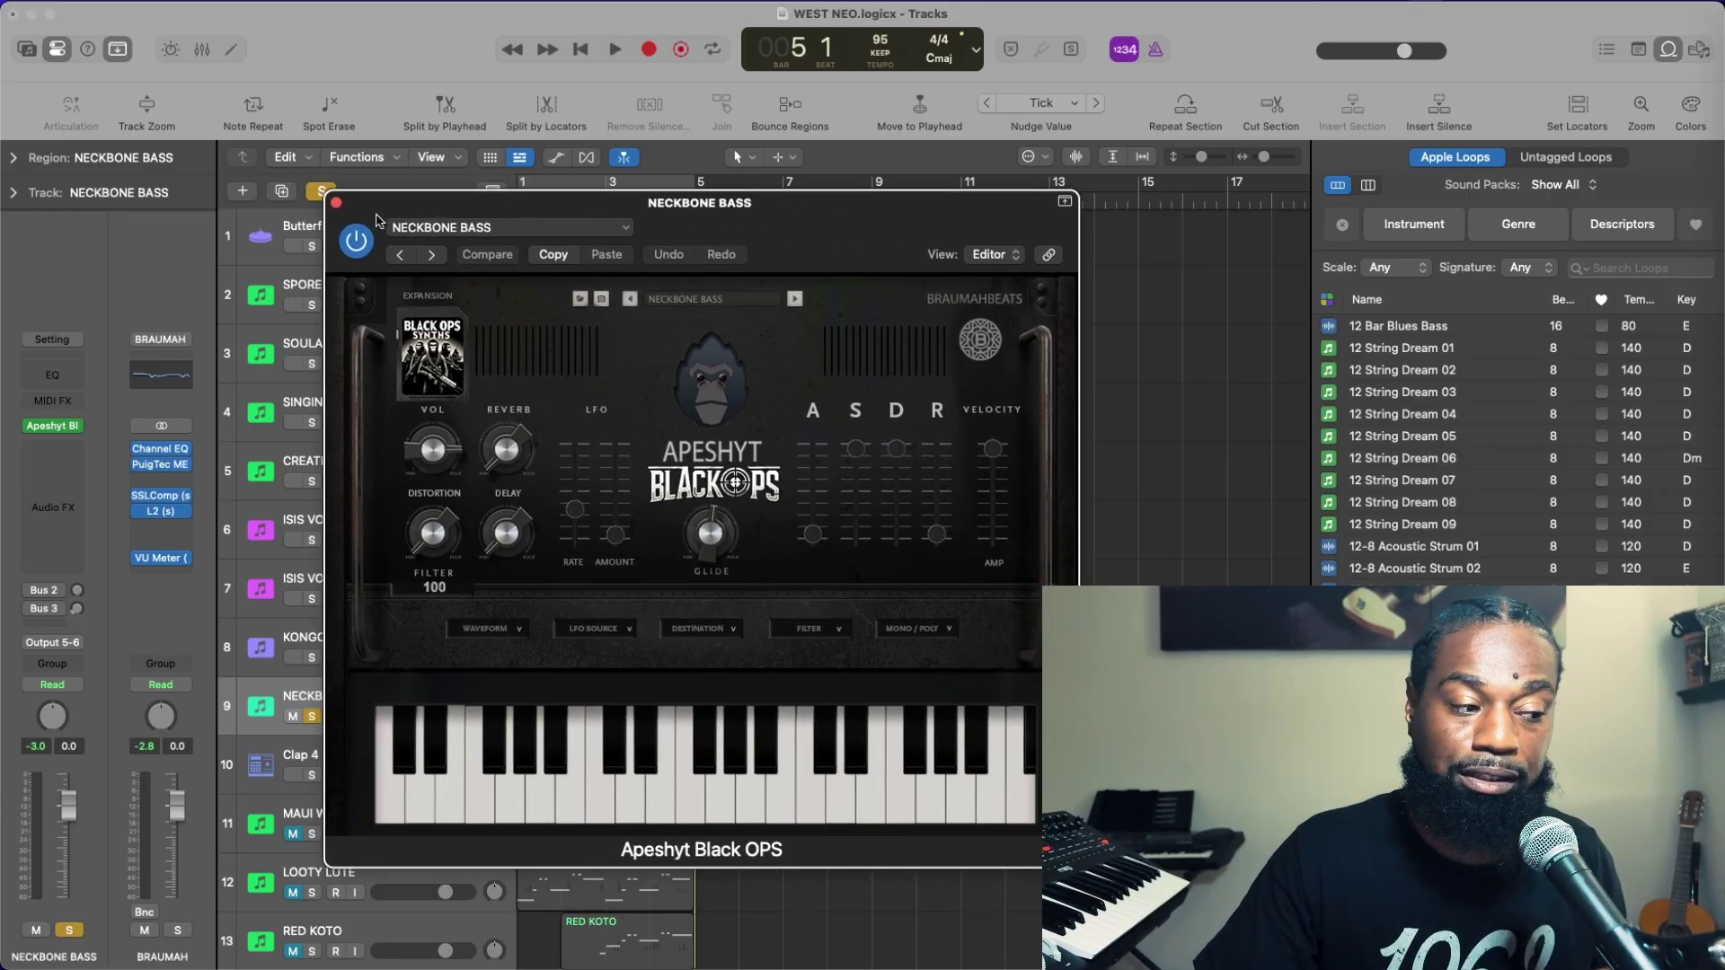
pyautogui.click(709, 307)
pyautogui.moveTo(762, 519)
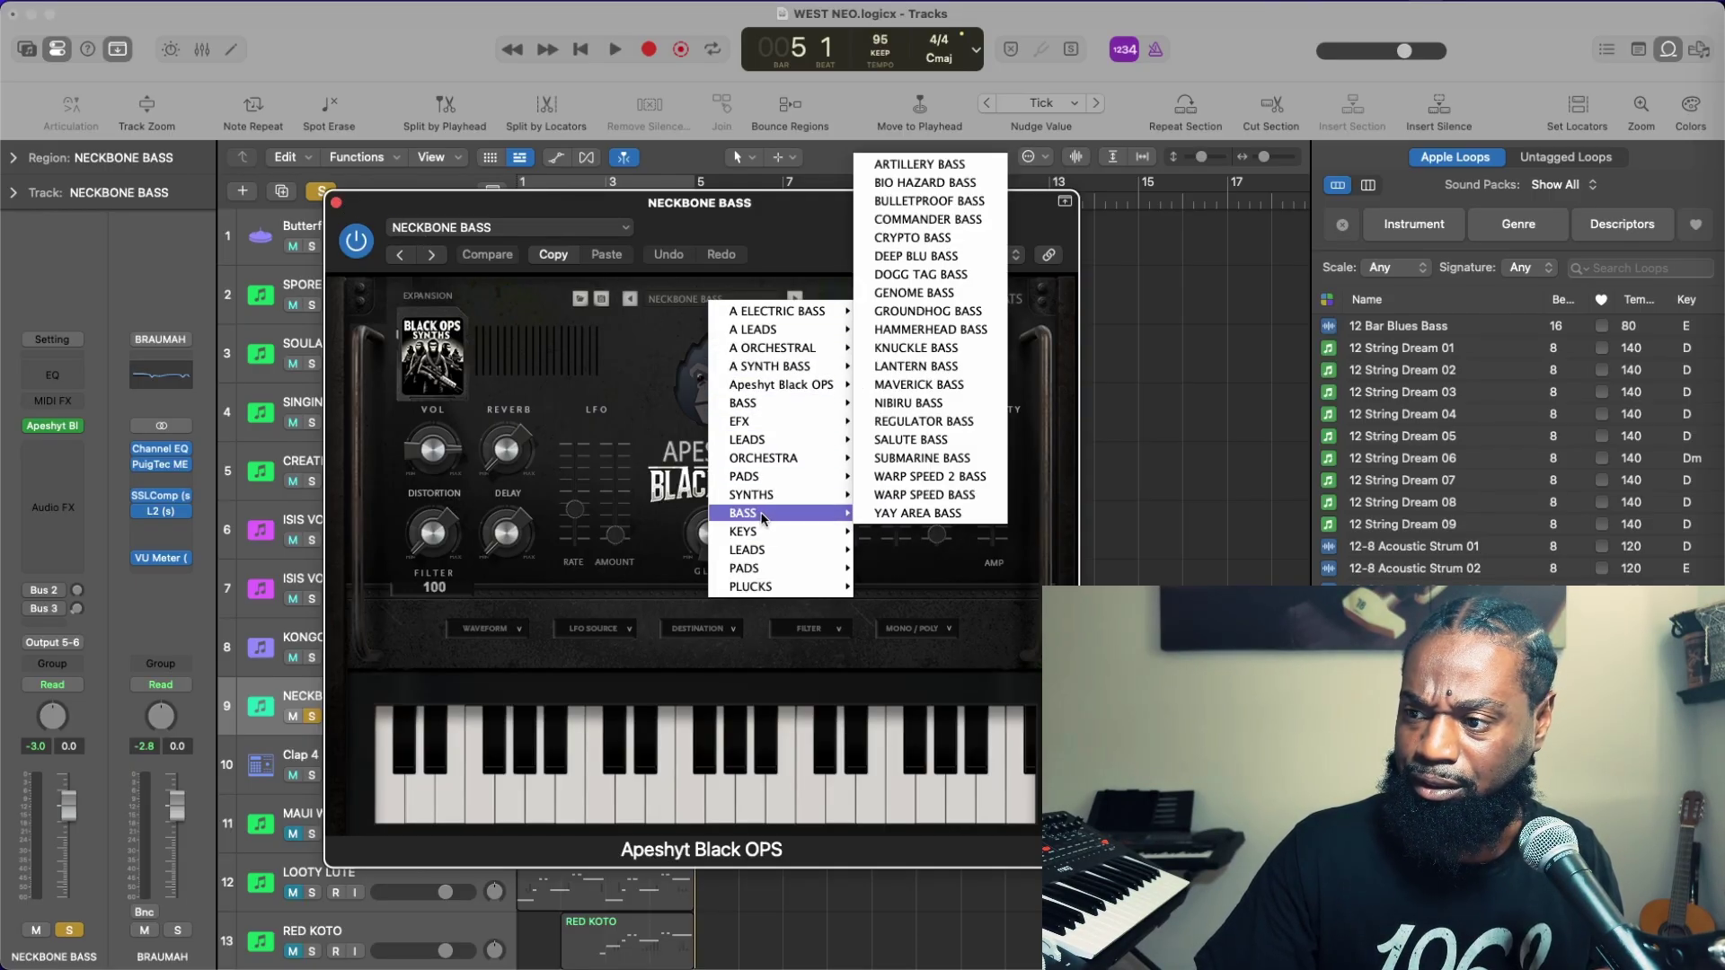
pyautogui.click(700, 213)
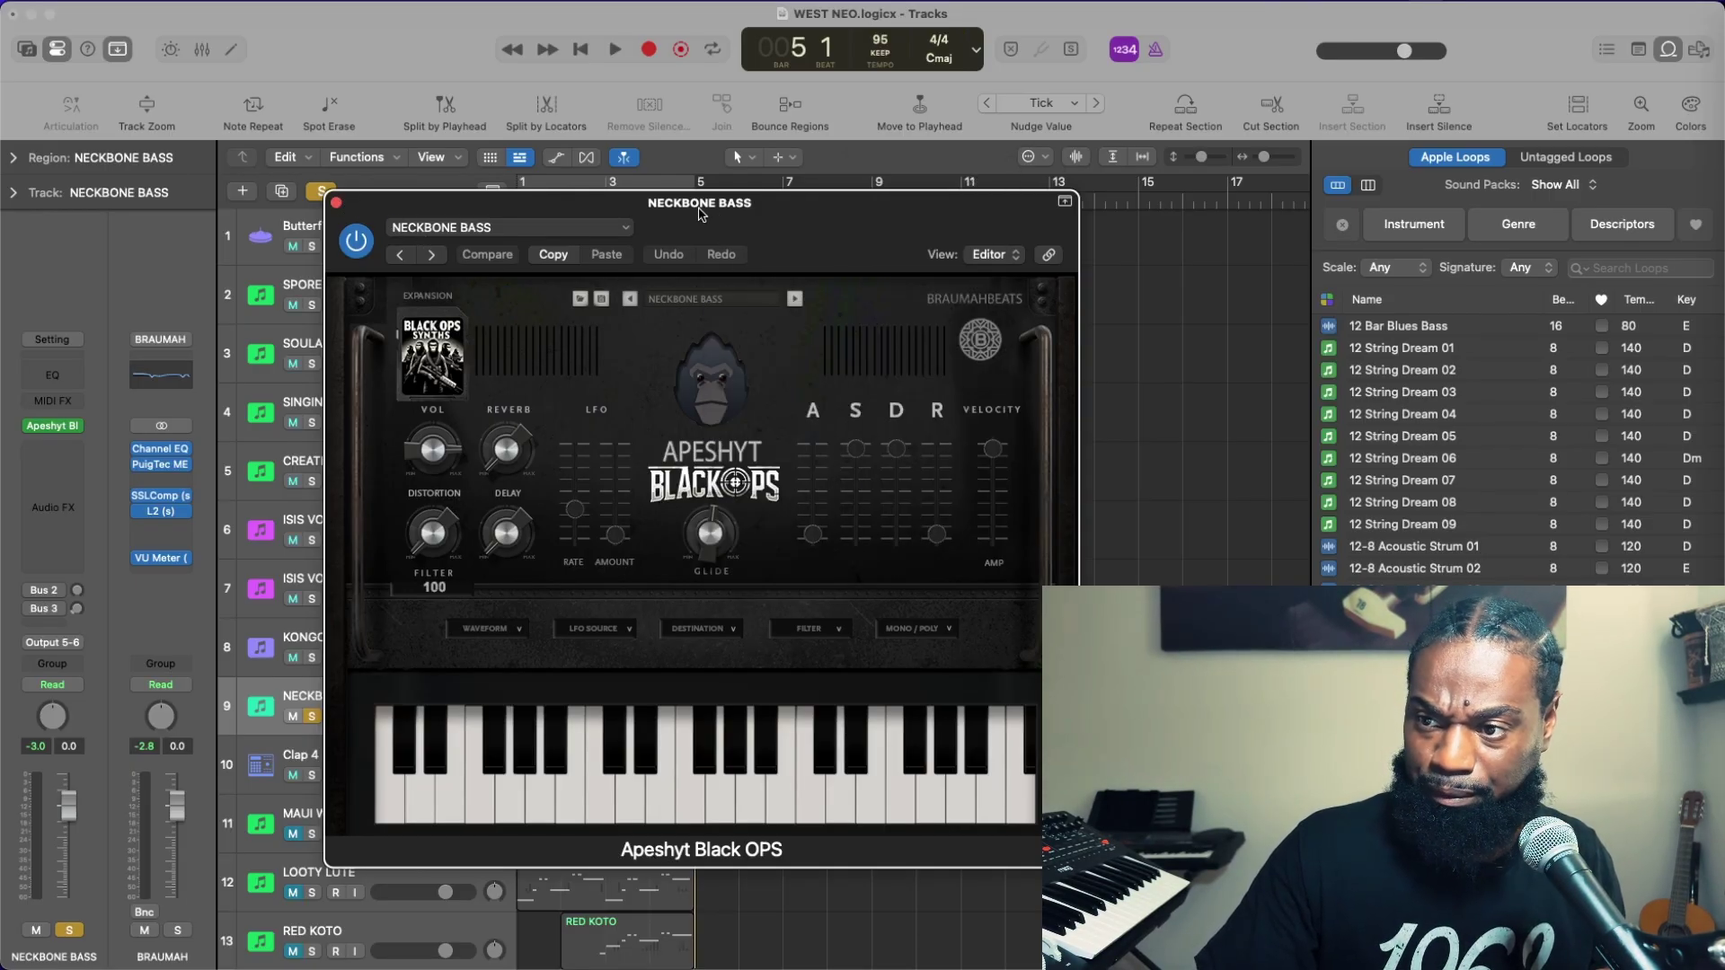
pyautogui.click(337, 202)
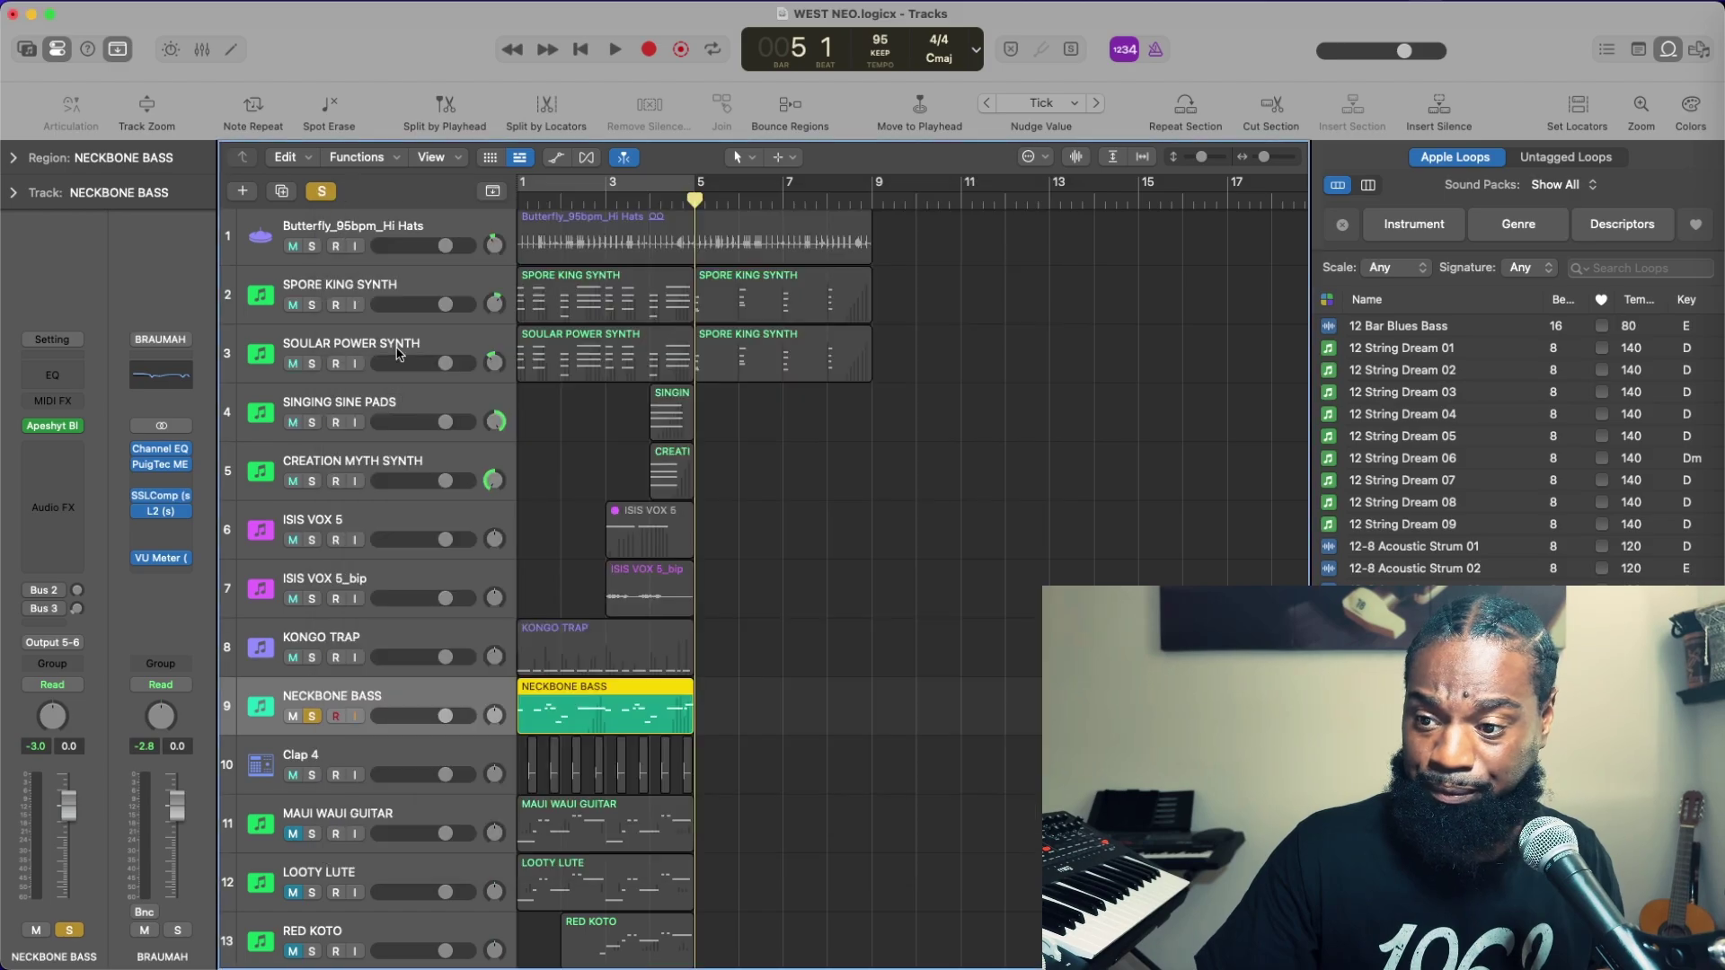
pyautogui.click(313, 717)
# Select the Clap 4 track, audition it in solo from bar 1, and release its solo
pyautogui.click(363, 744)
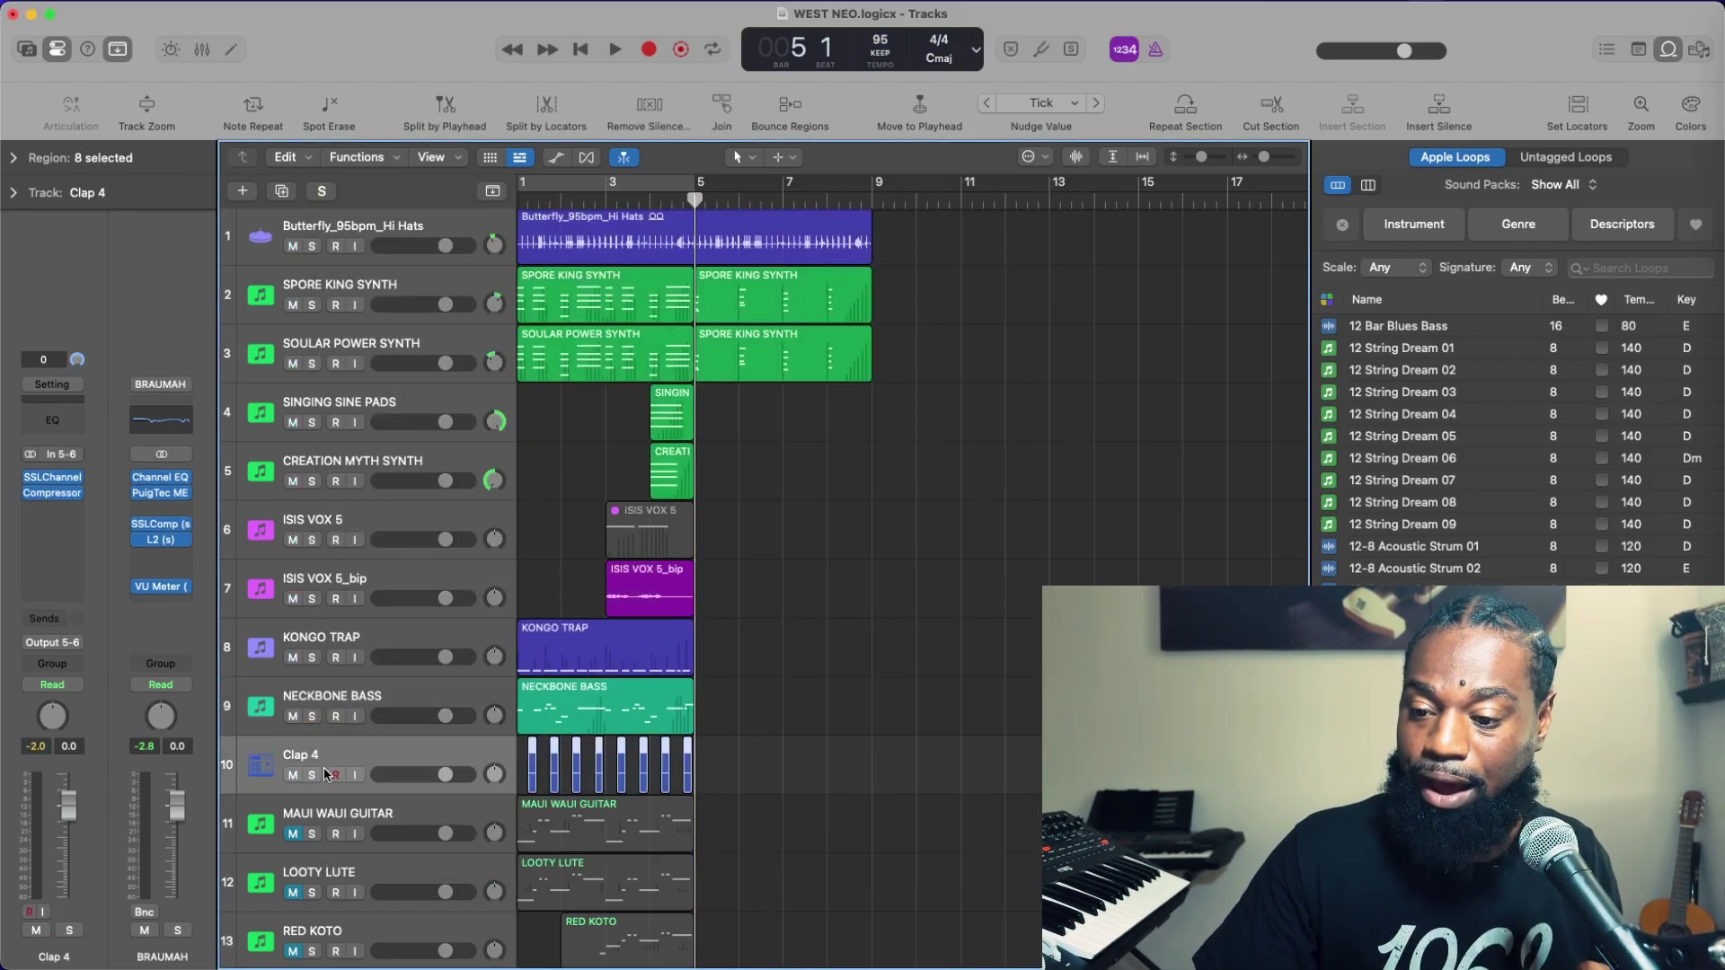
pyautogui.click(313, 774)
pyautogui.press('Return')
pyautogui.press('space')
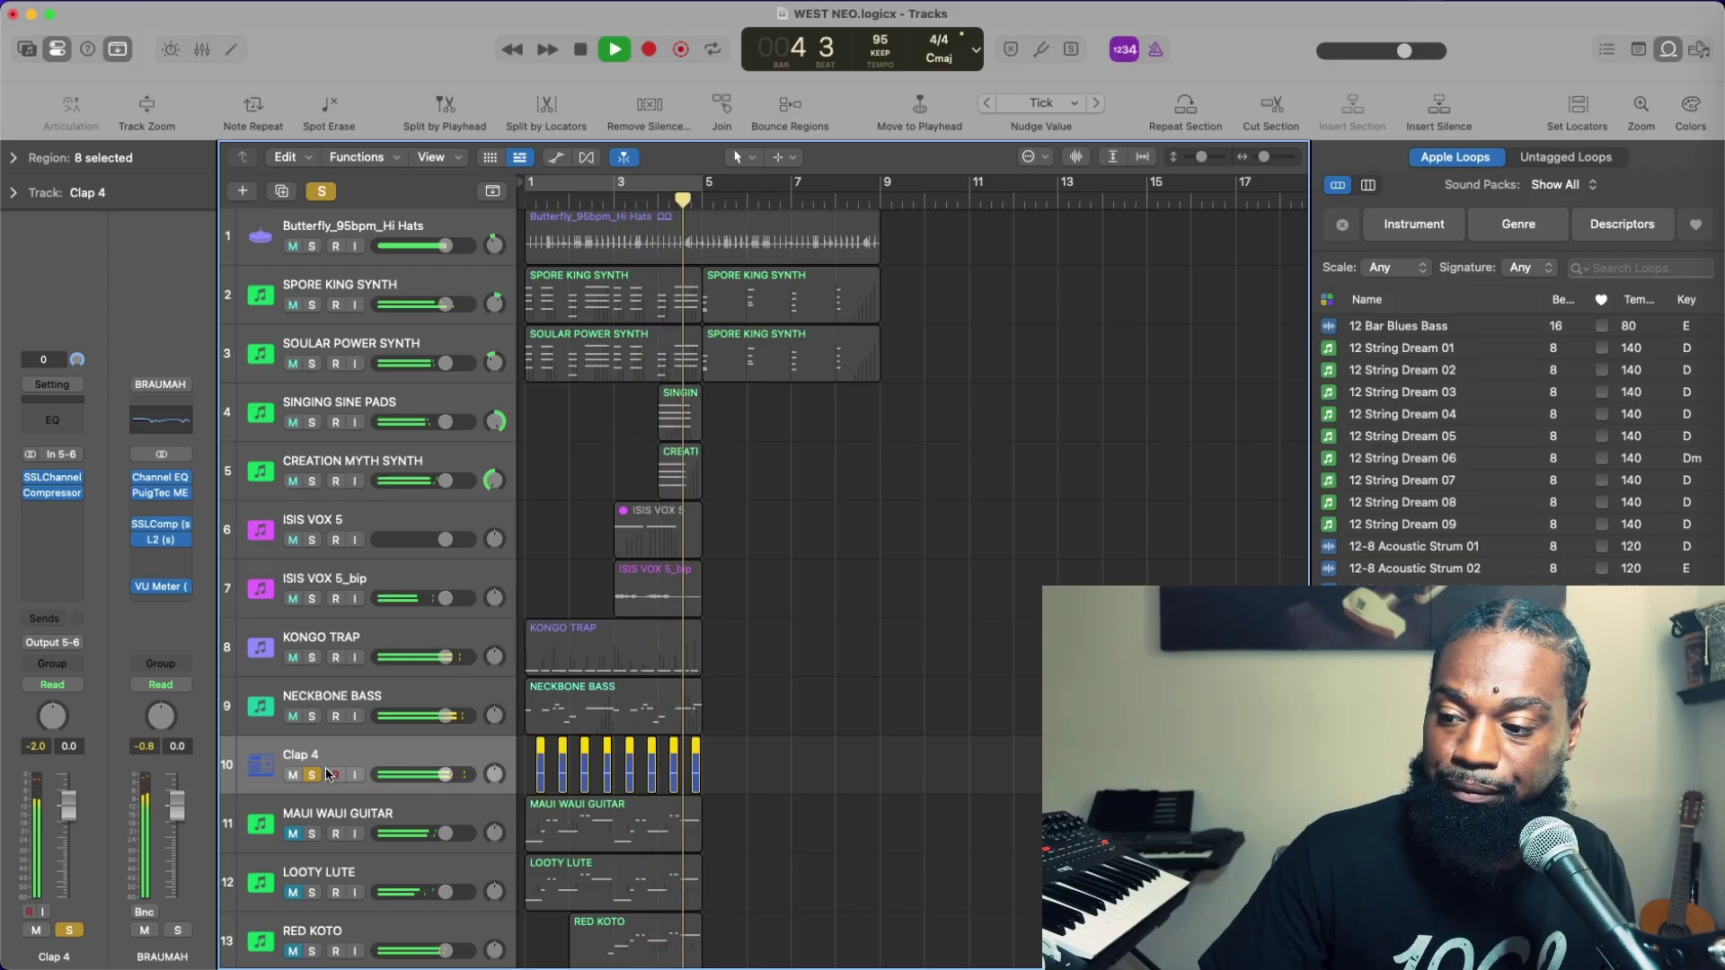
pyautogui.press('space')
pyautogui.scroll(-4, 358, 715)
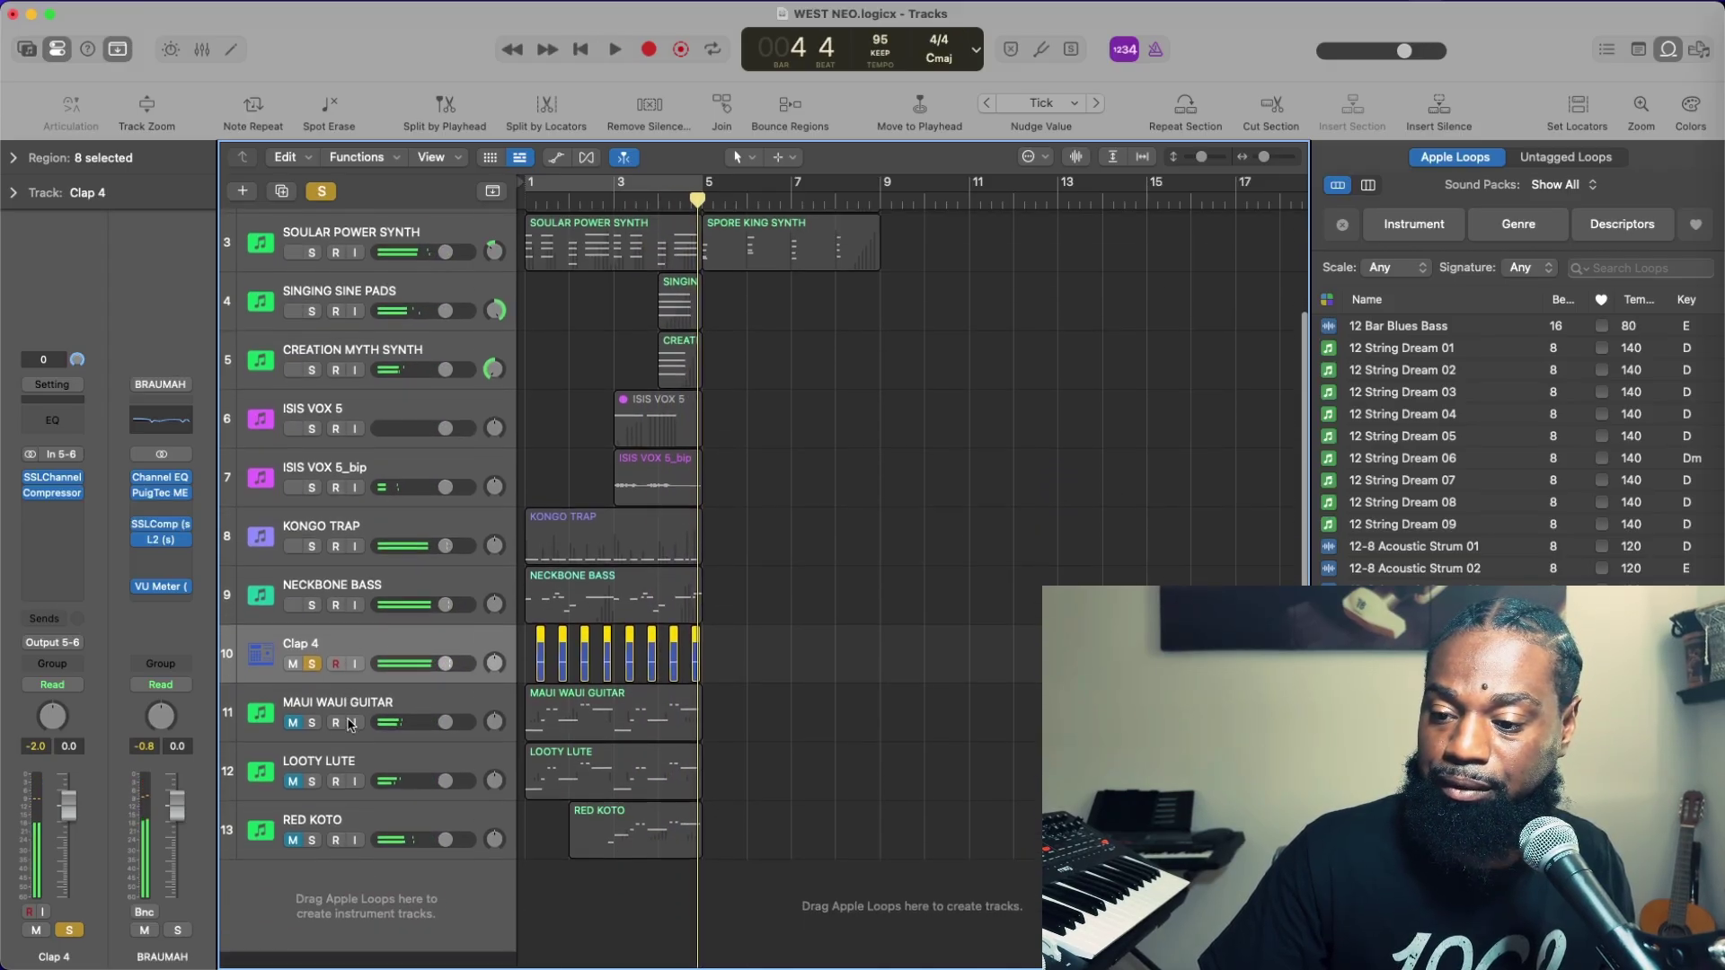
pyautogui.click(312, 683)
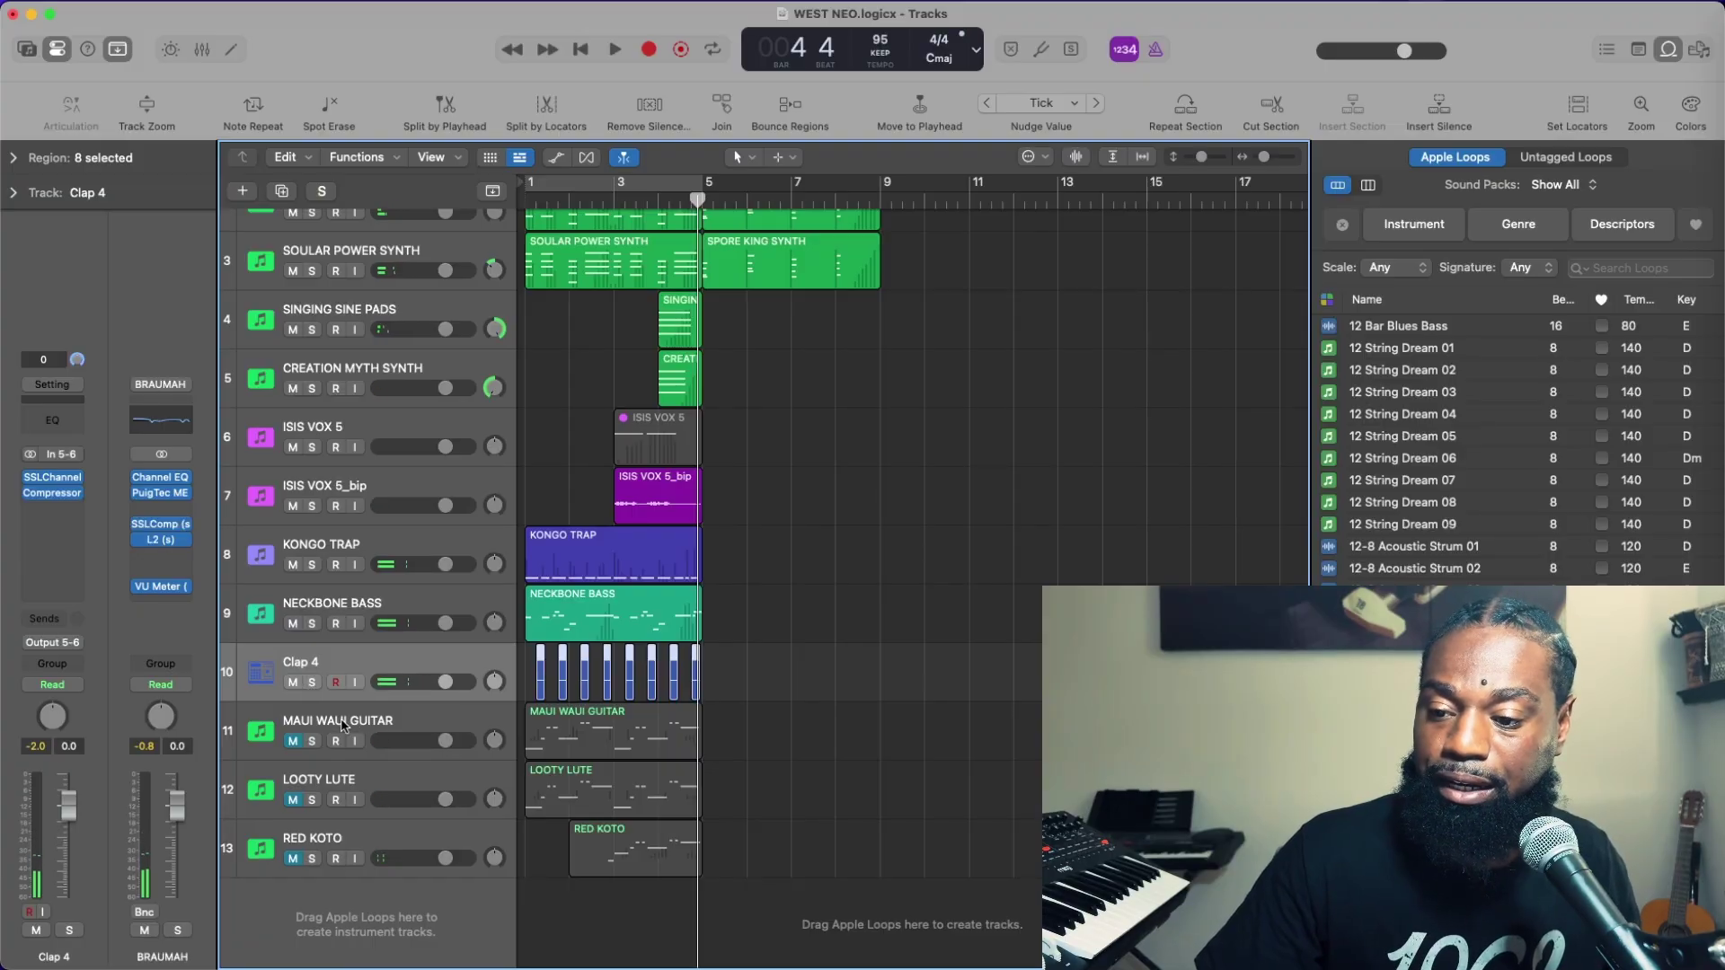
# Unmute the MAUI WAUI GUITAR, LOOTY LUTE and RED KOTO tracks
pyautogui.click(296, 741)
pyautogui.click(293, 800)
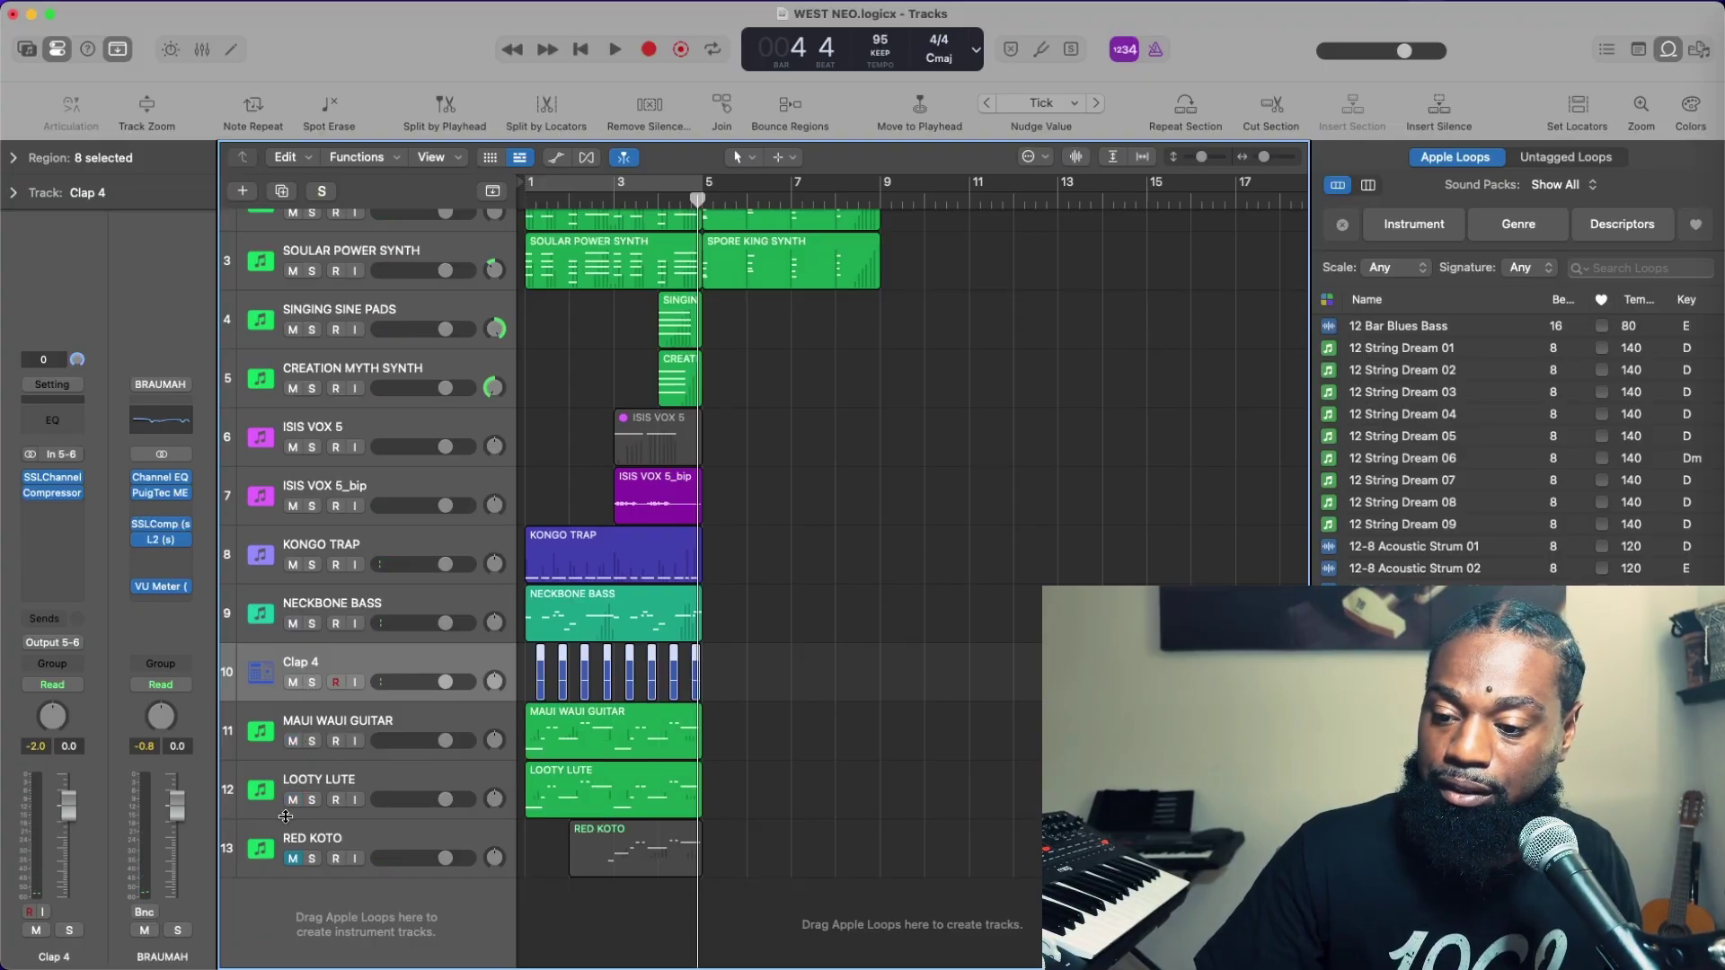
pyautogui.click(291, 859)
# Audition MAUI WAUI GUITAR in solo with its Apeshyt Rampage instrument open above the track's region, and release the solo
pyautogui.click(363, 728)
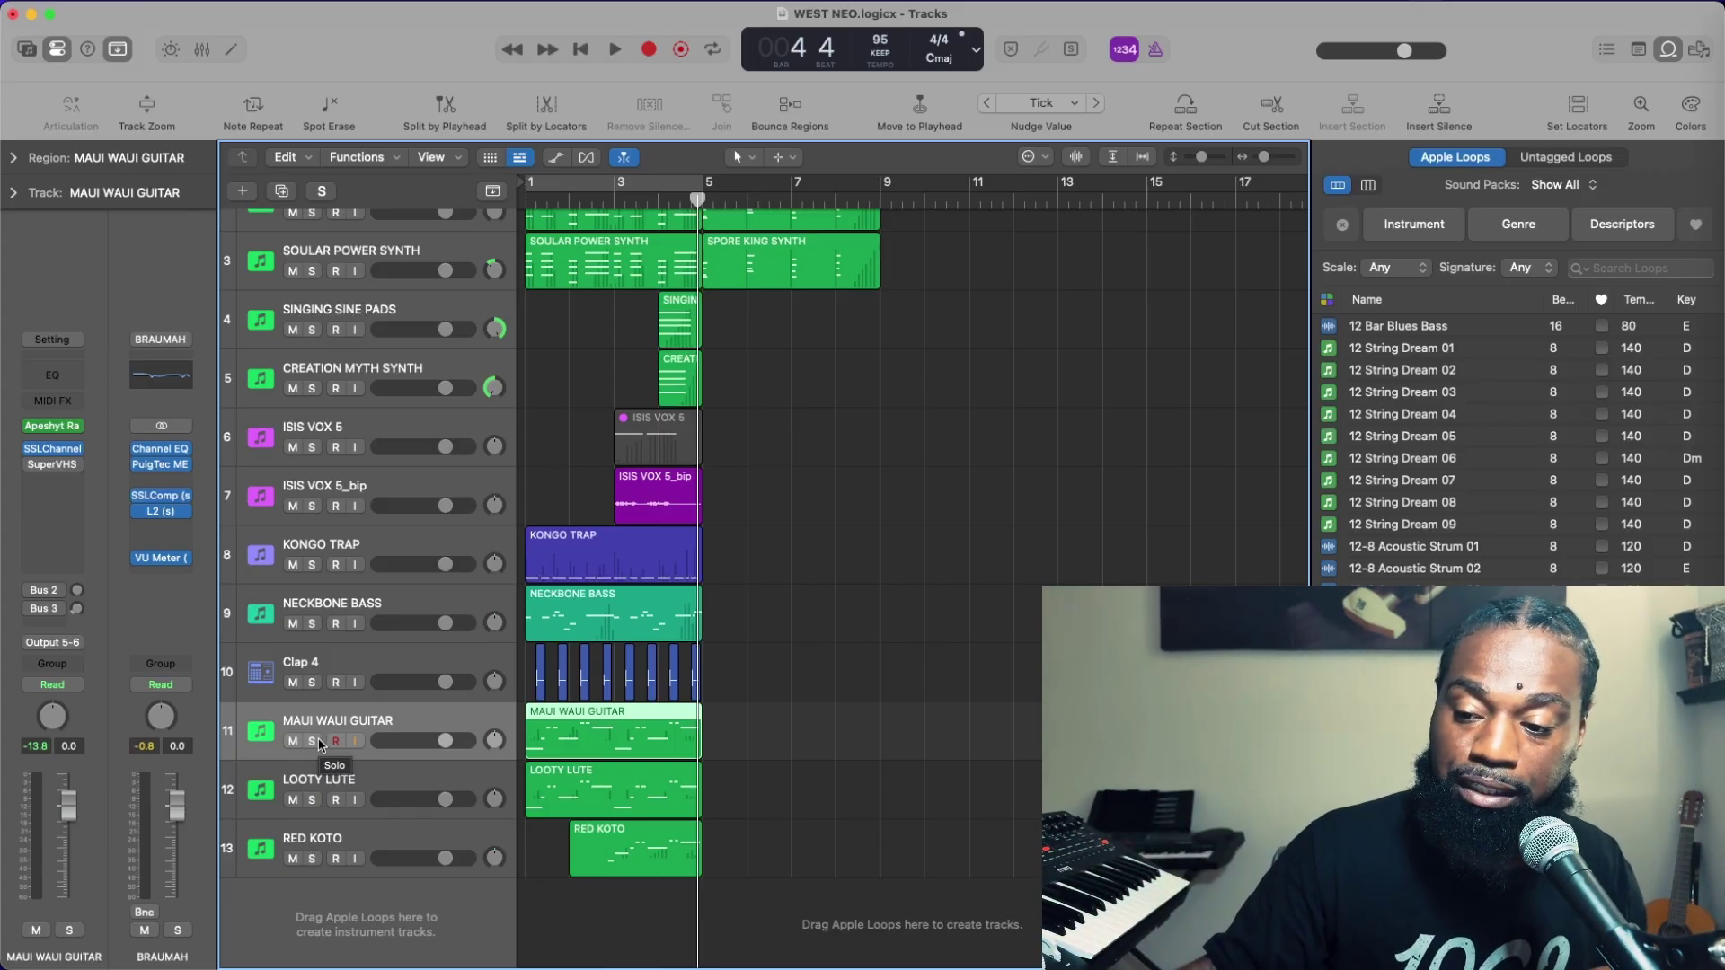
pyautogui.click(313, 742)
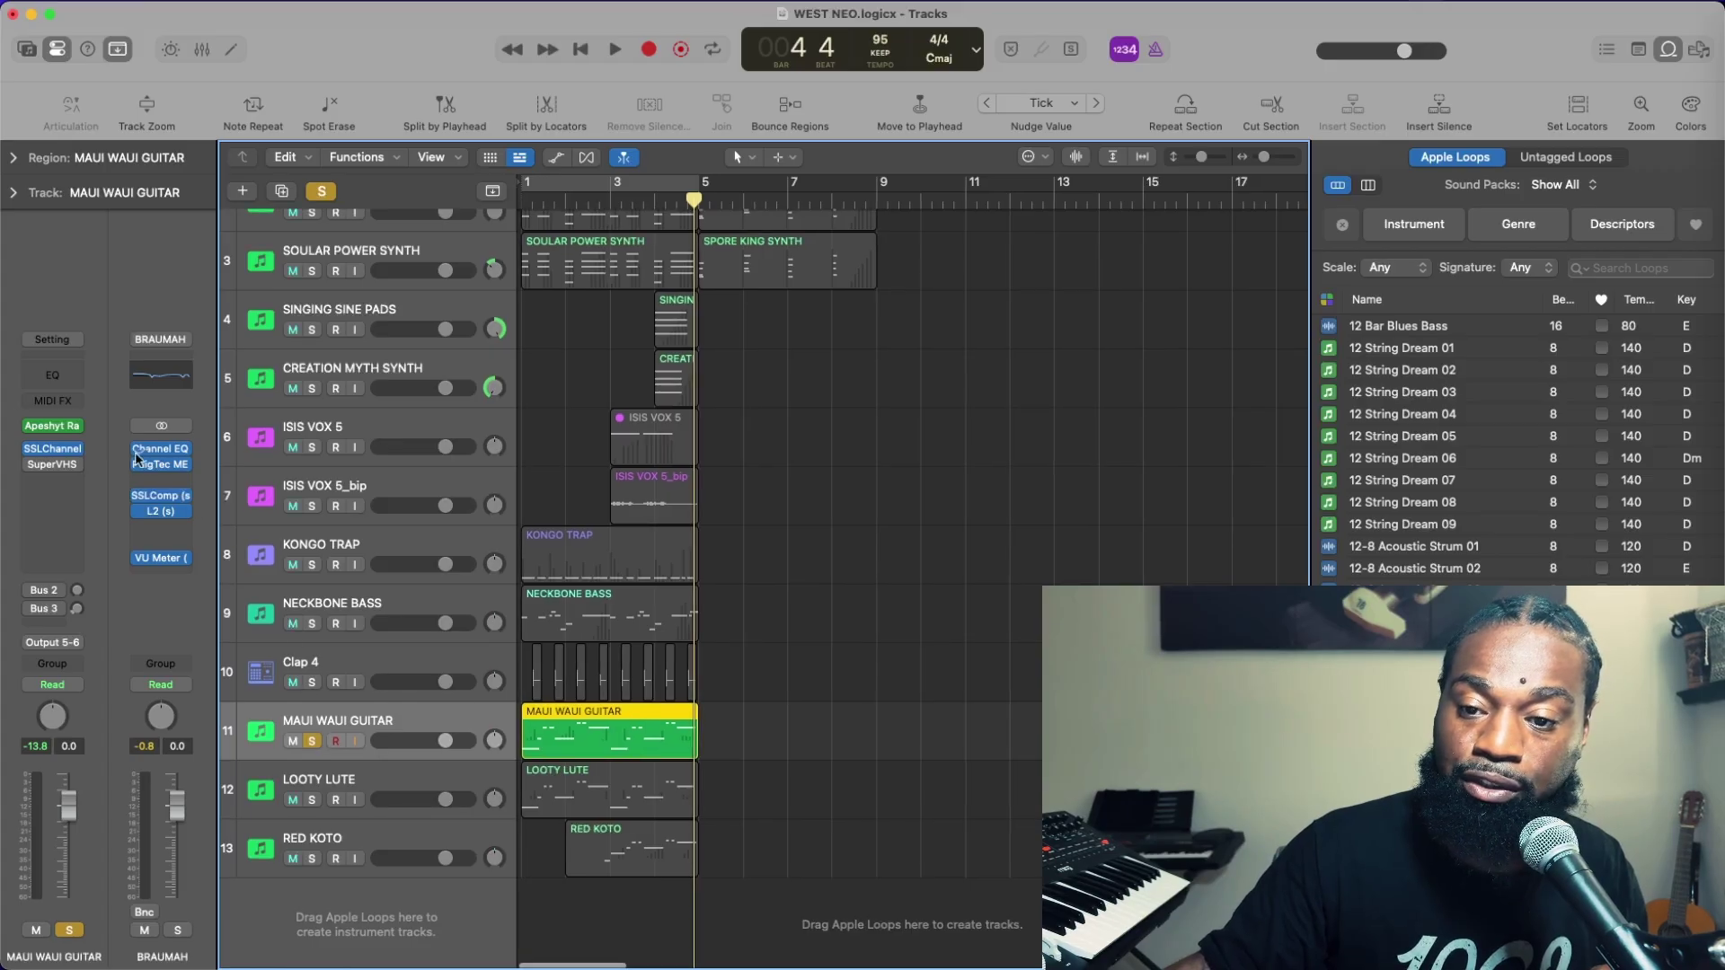
pyautogui.click(53, 426)
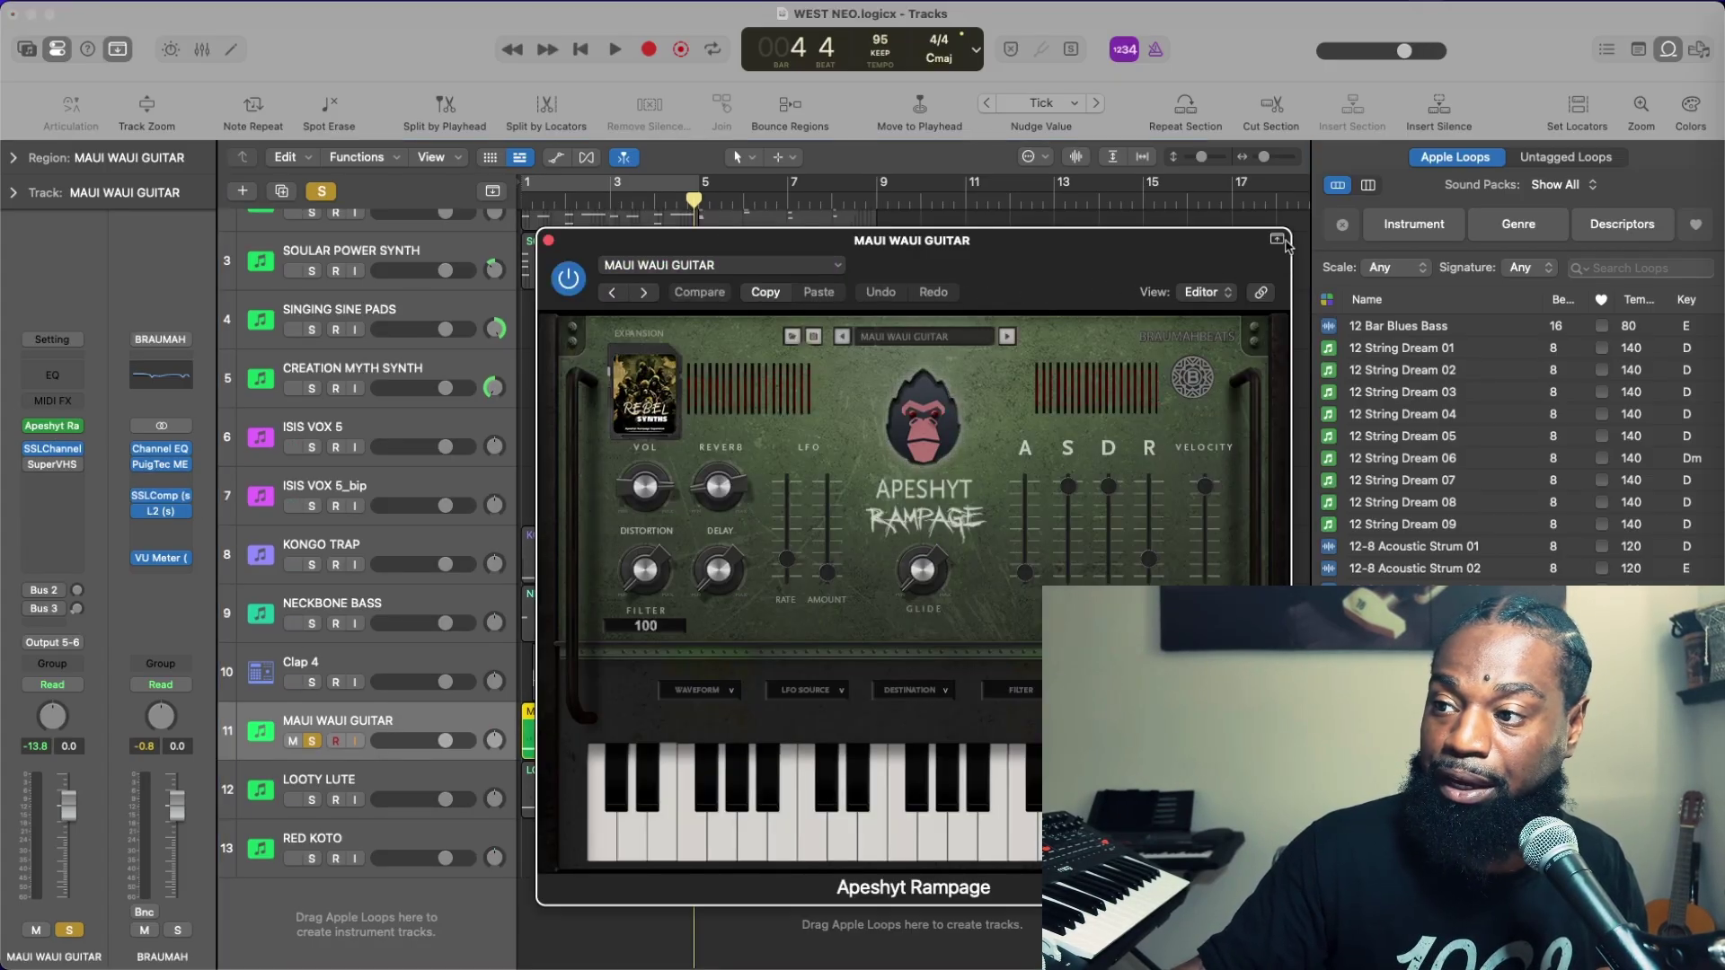
pyautogui.click(1276, 239)
pyautogui.moveTo(1197, 242); pyautogui.dragTo(1020, 55)
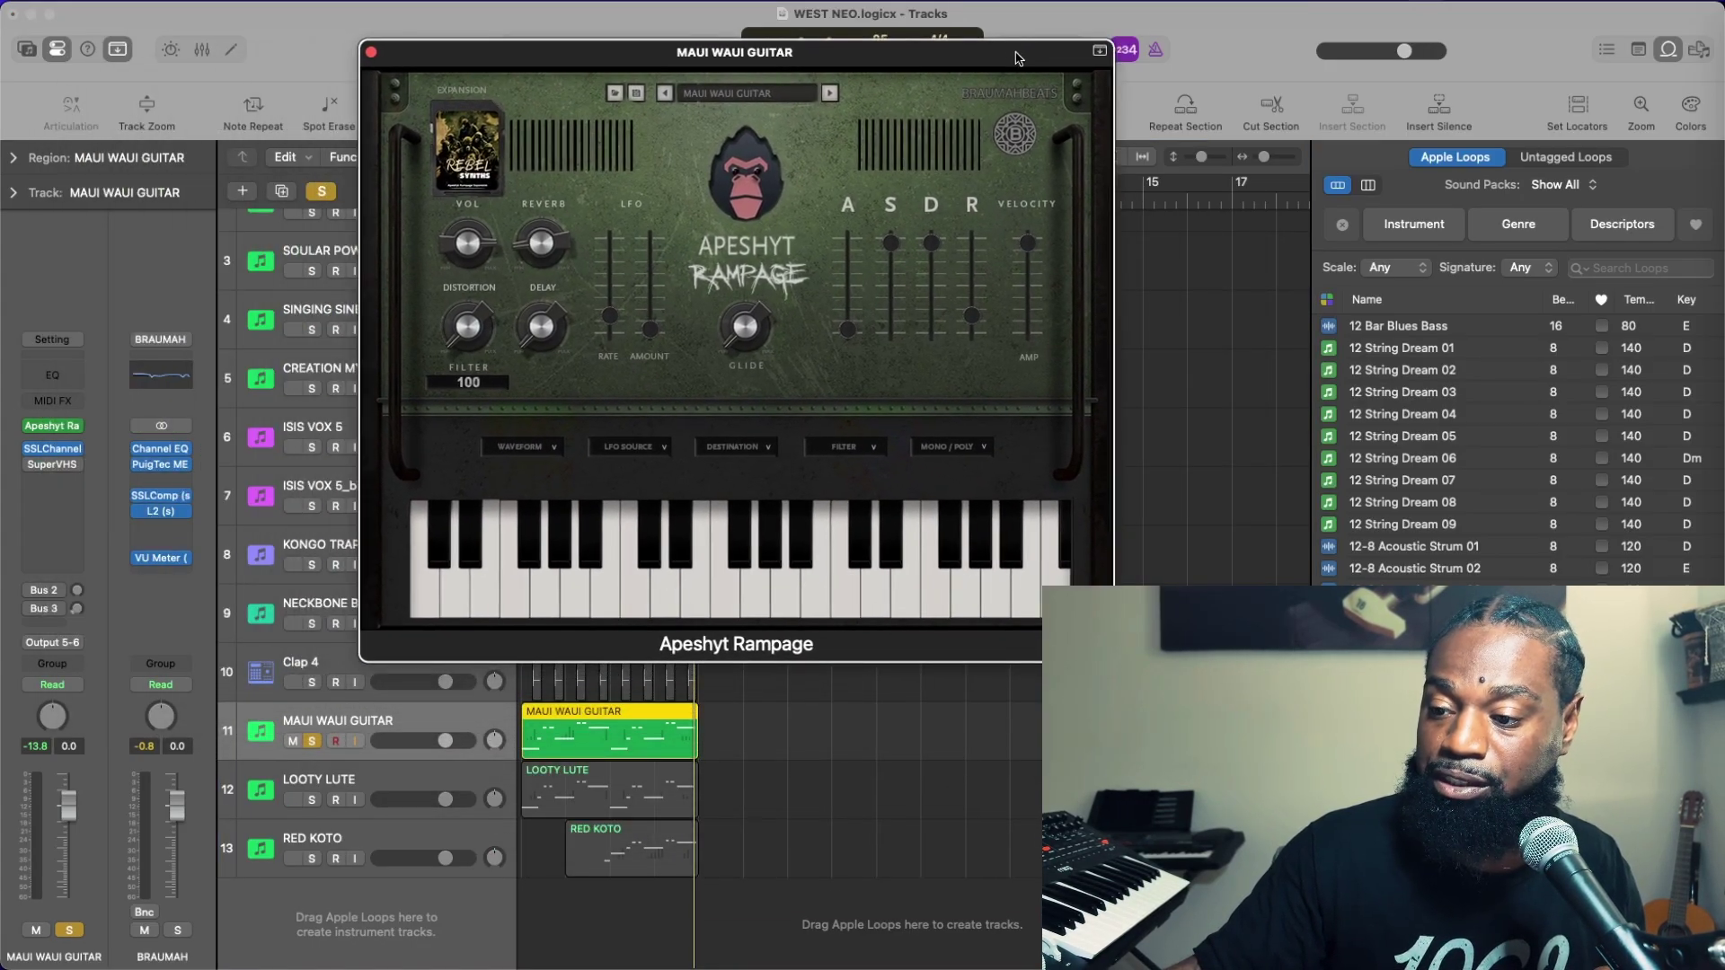
pyautogui.press('space')
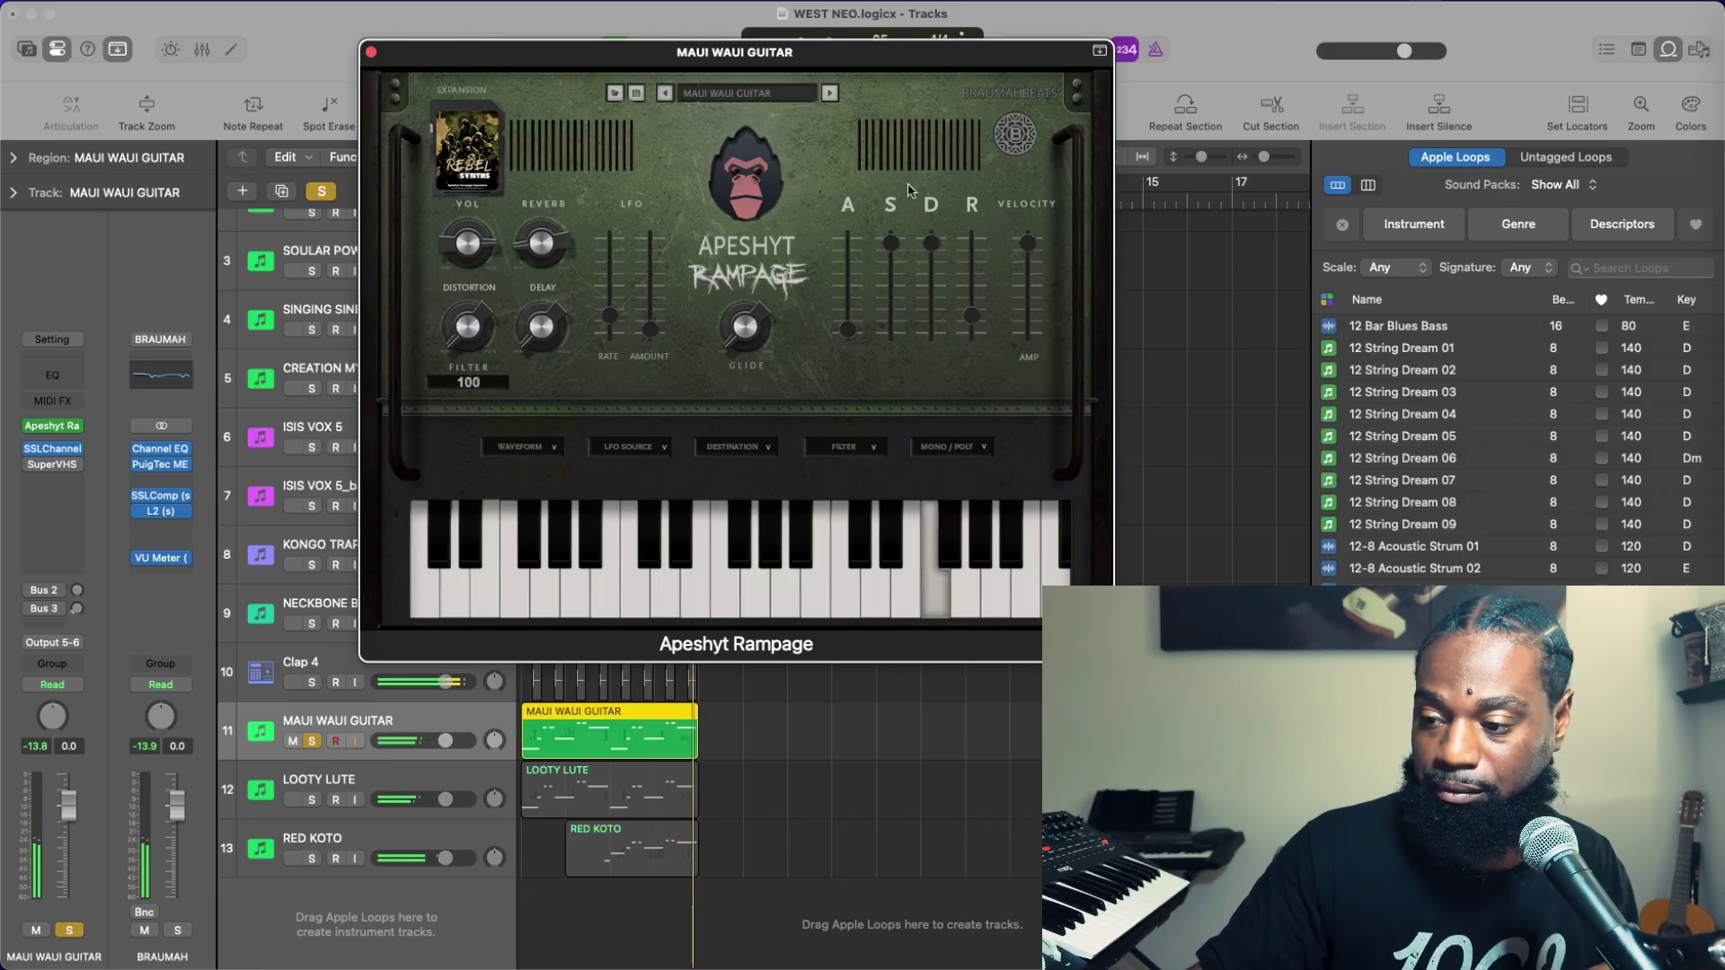
pyautogui.click(314, 741)
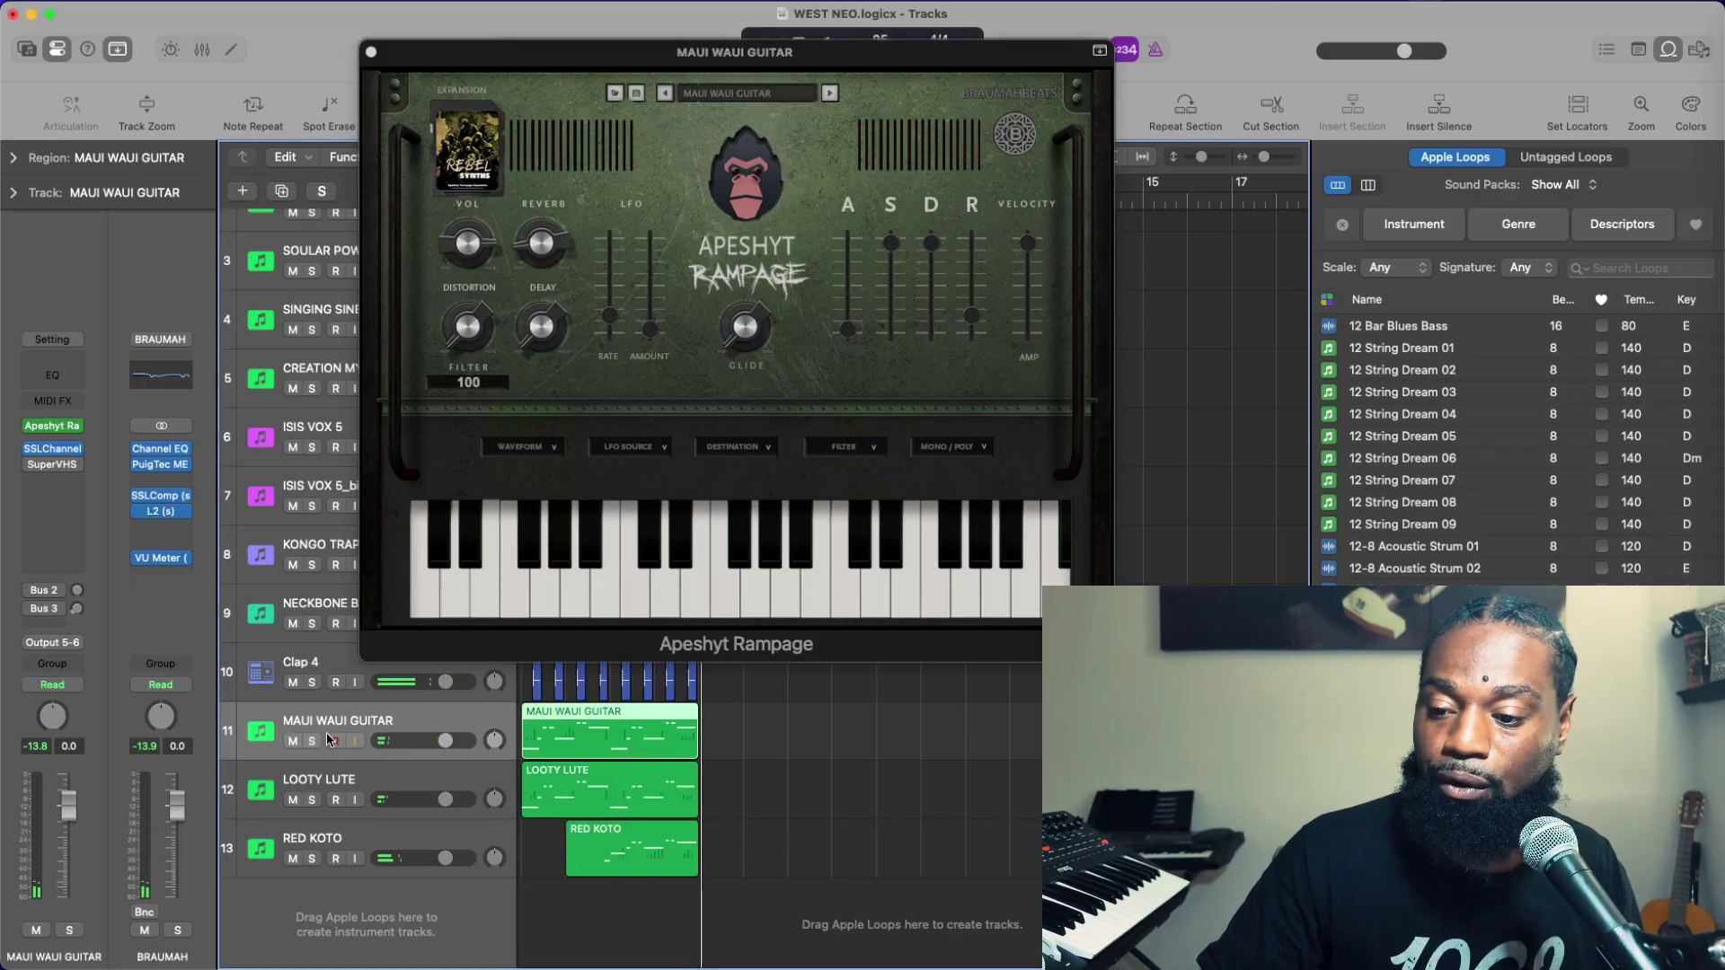
# Select the LOOTY LUTE track, close the guitar's instrument window, and audition the lute in solo from bar 1
pyautogui.click(368, 774)
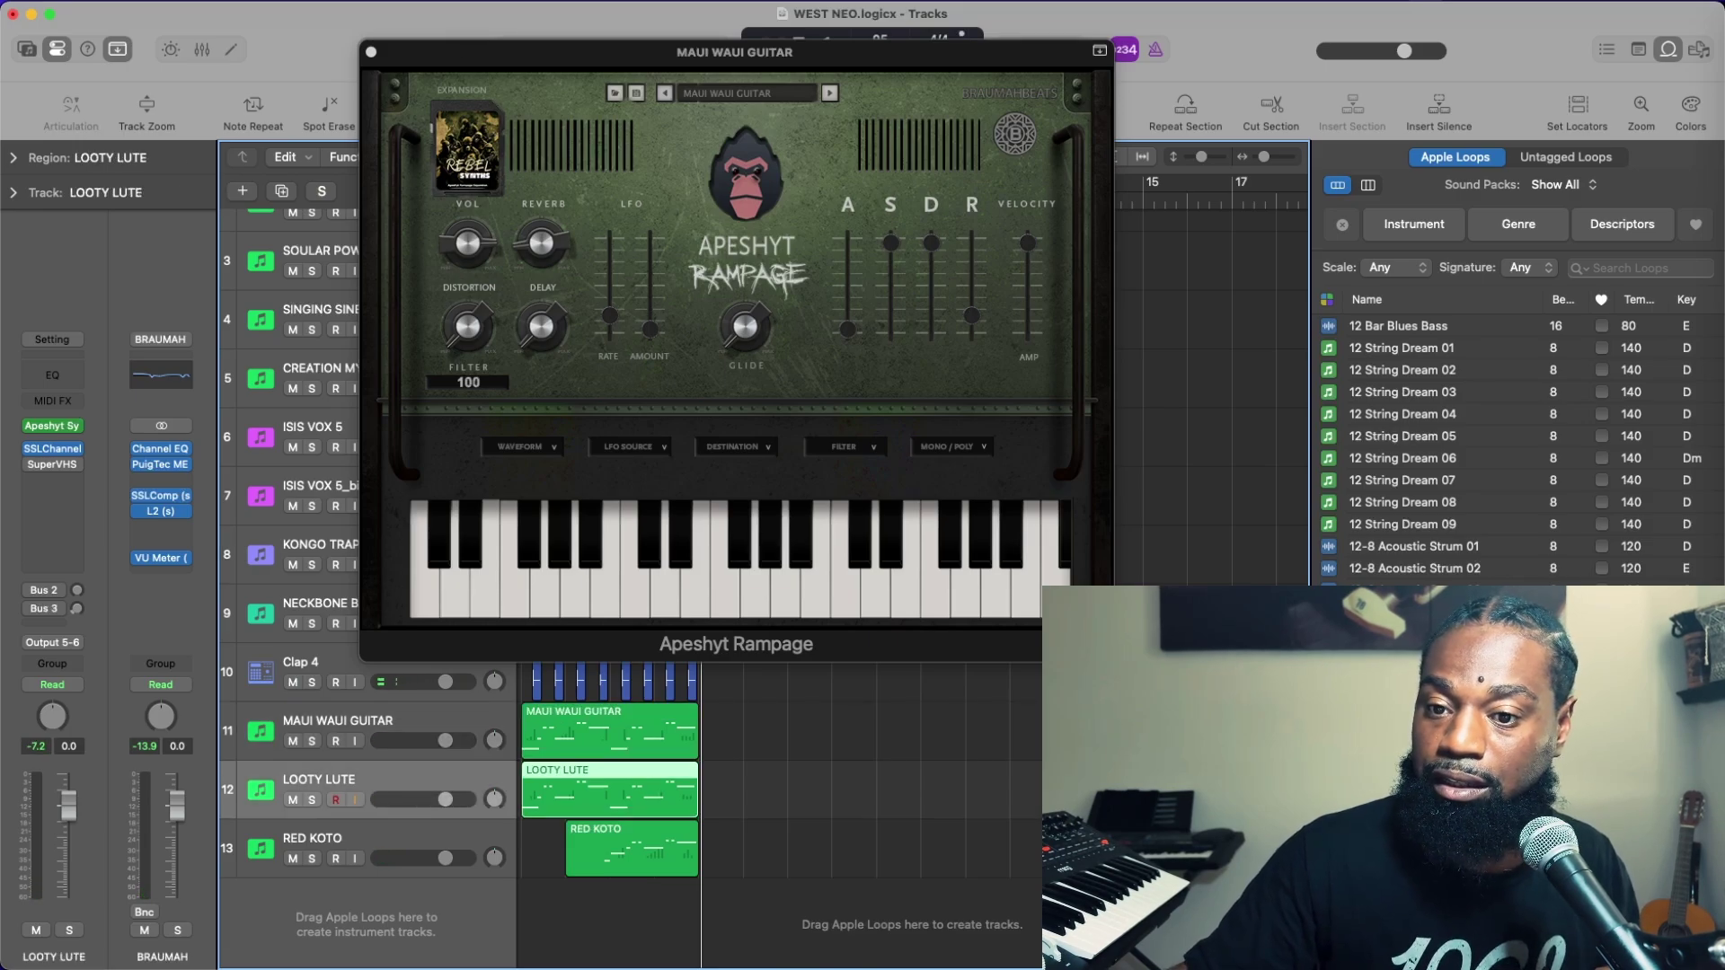
pyautogui.click(371, 51)
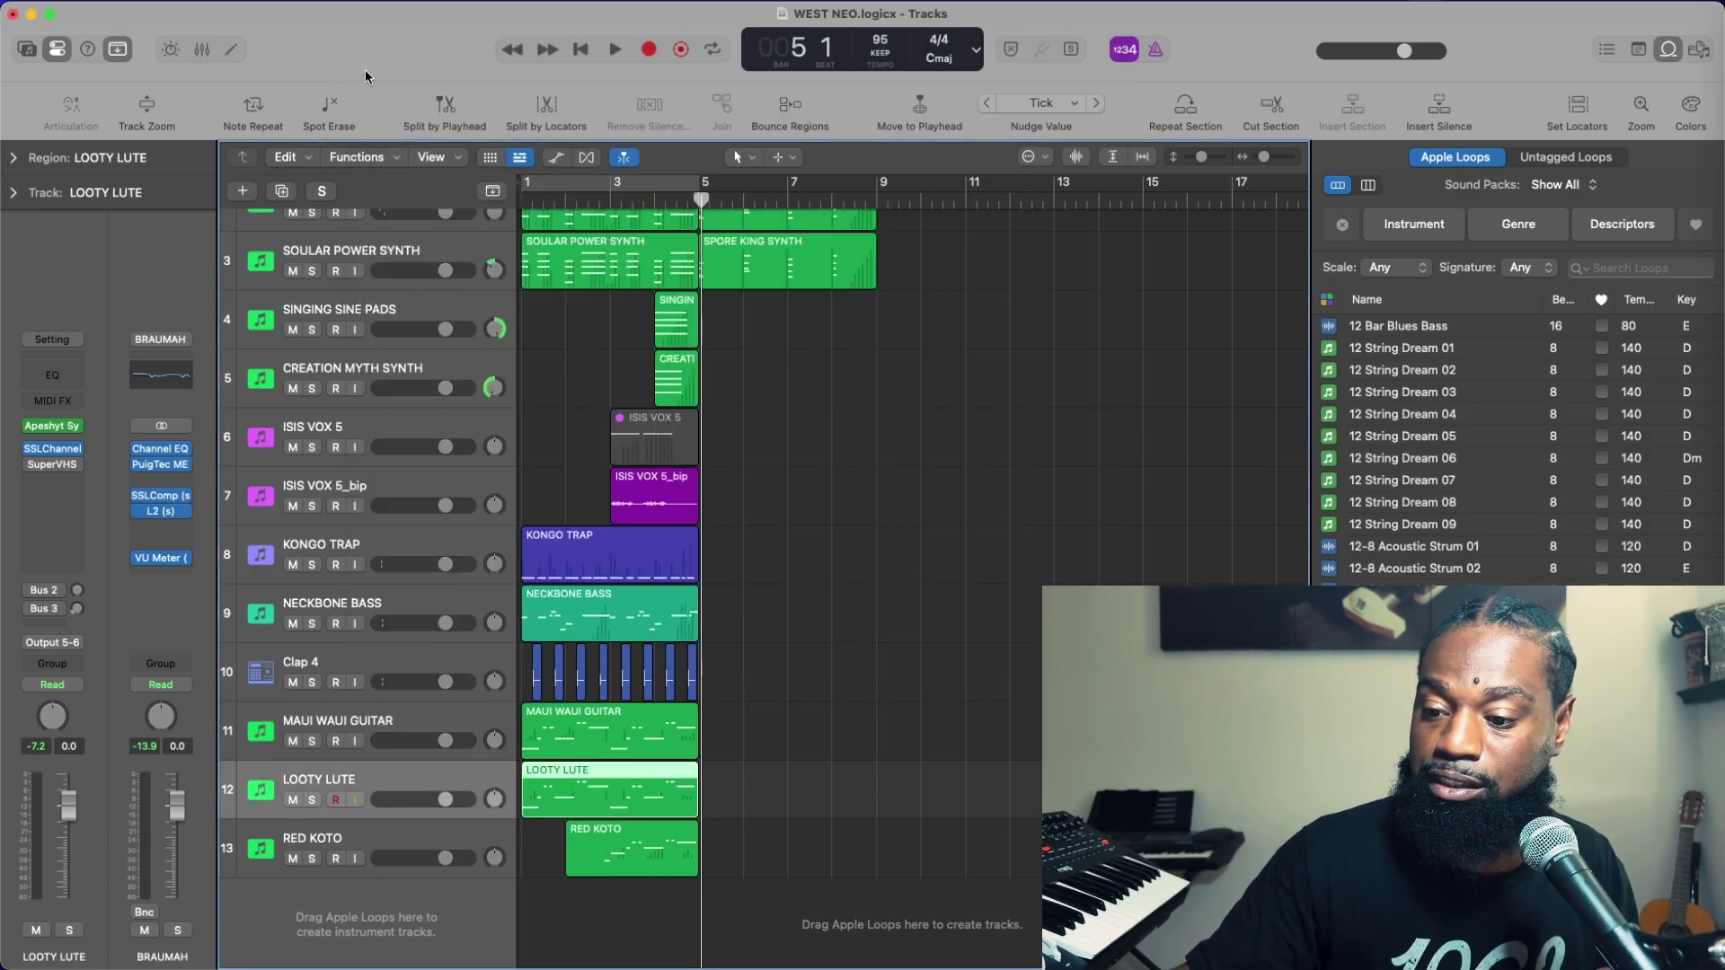
pyautogui.click(311, 800)
pyautogui.press('Return')
pyautogui.press('space')
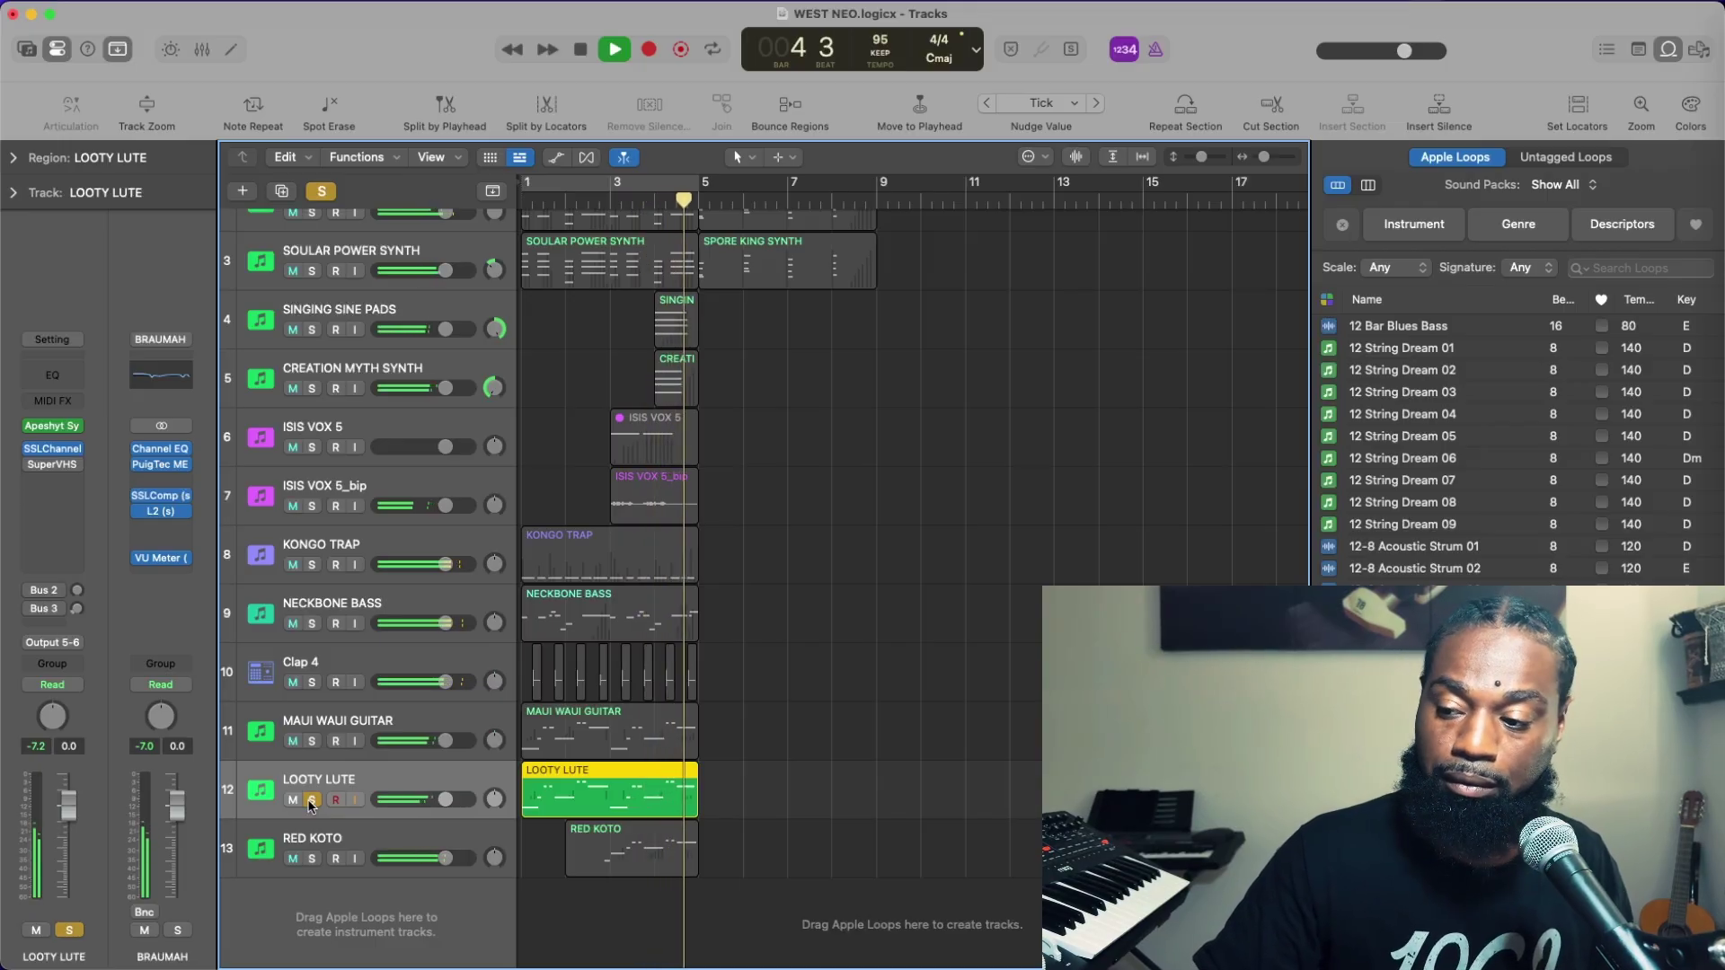
pyautogui.press('space')
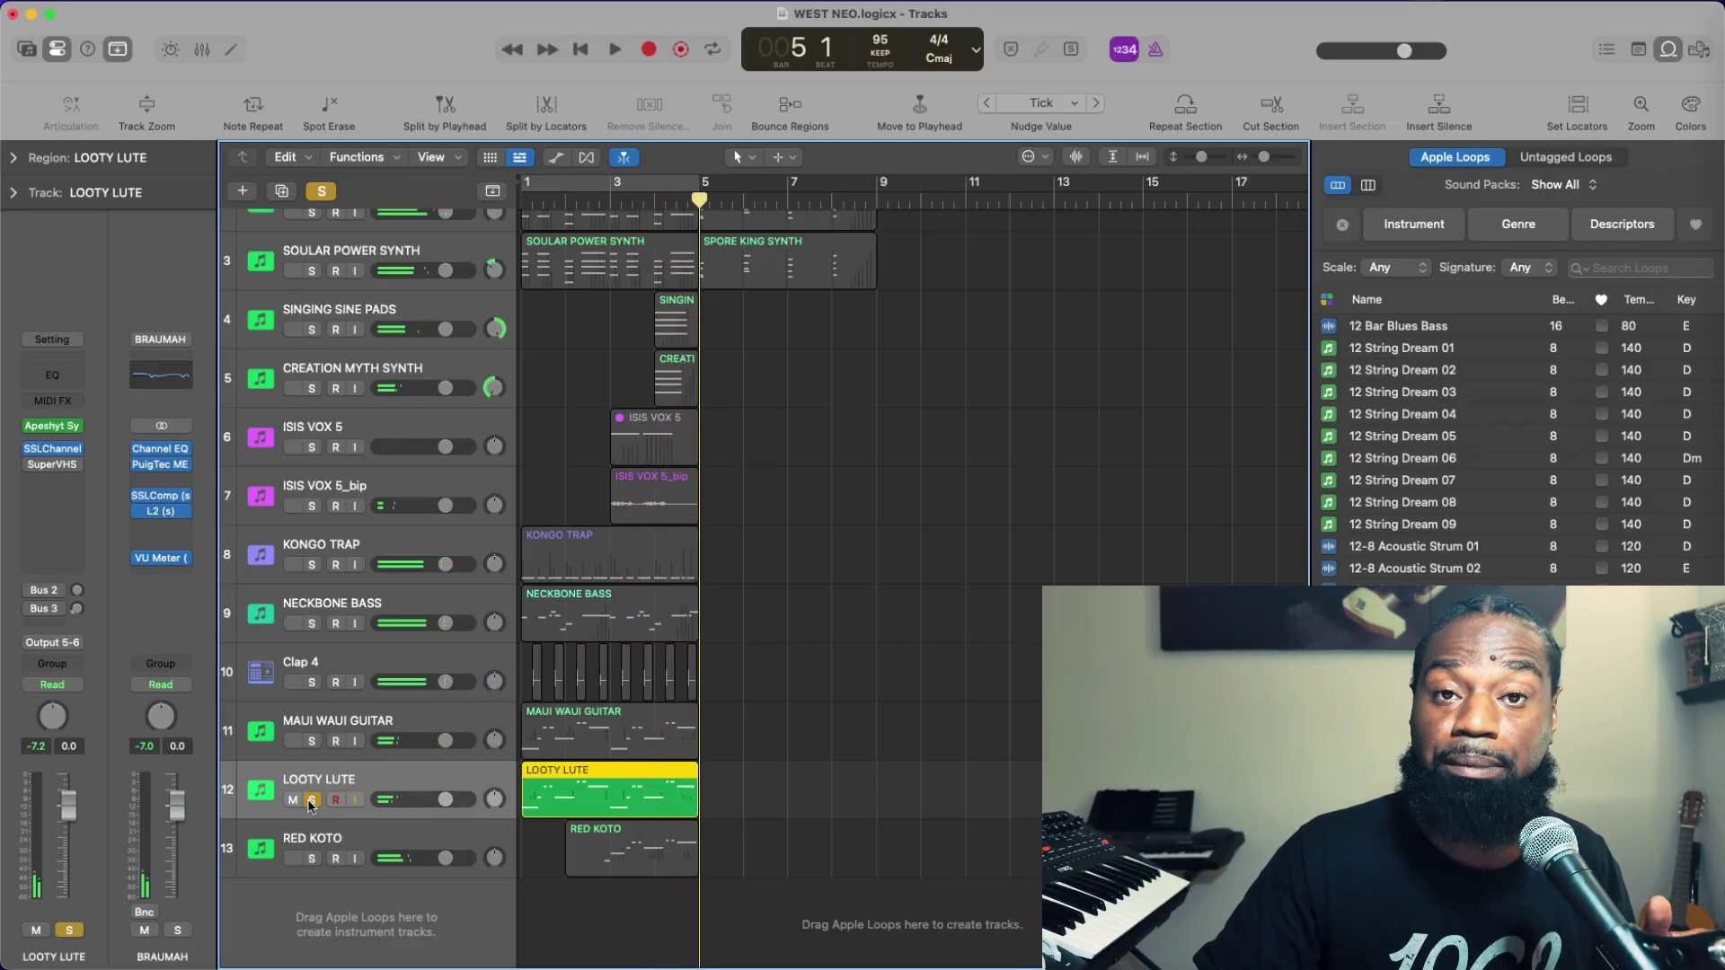
# Play MAUI WAUI GUITAR and LOOTY LUTE together in solo from bar 1, pan the guitar left and the lute to +24, and release both solos
pyautogui.click(312, 742)
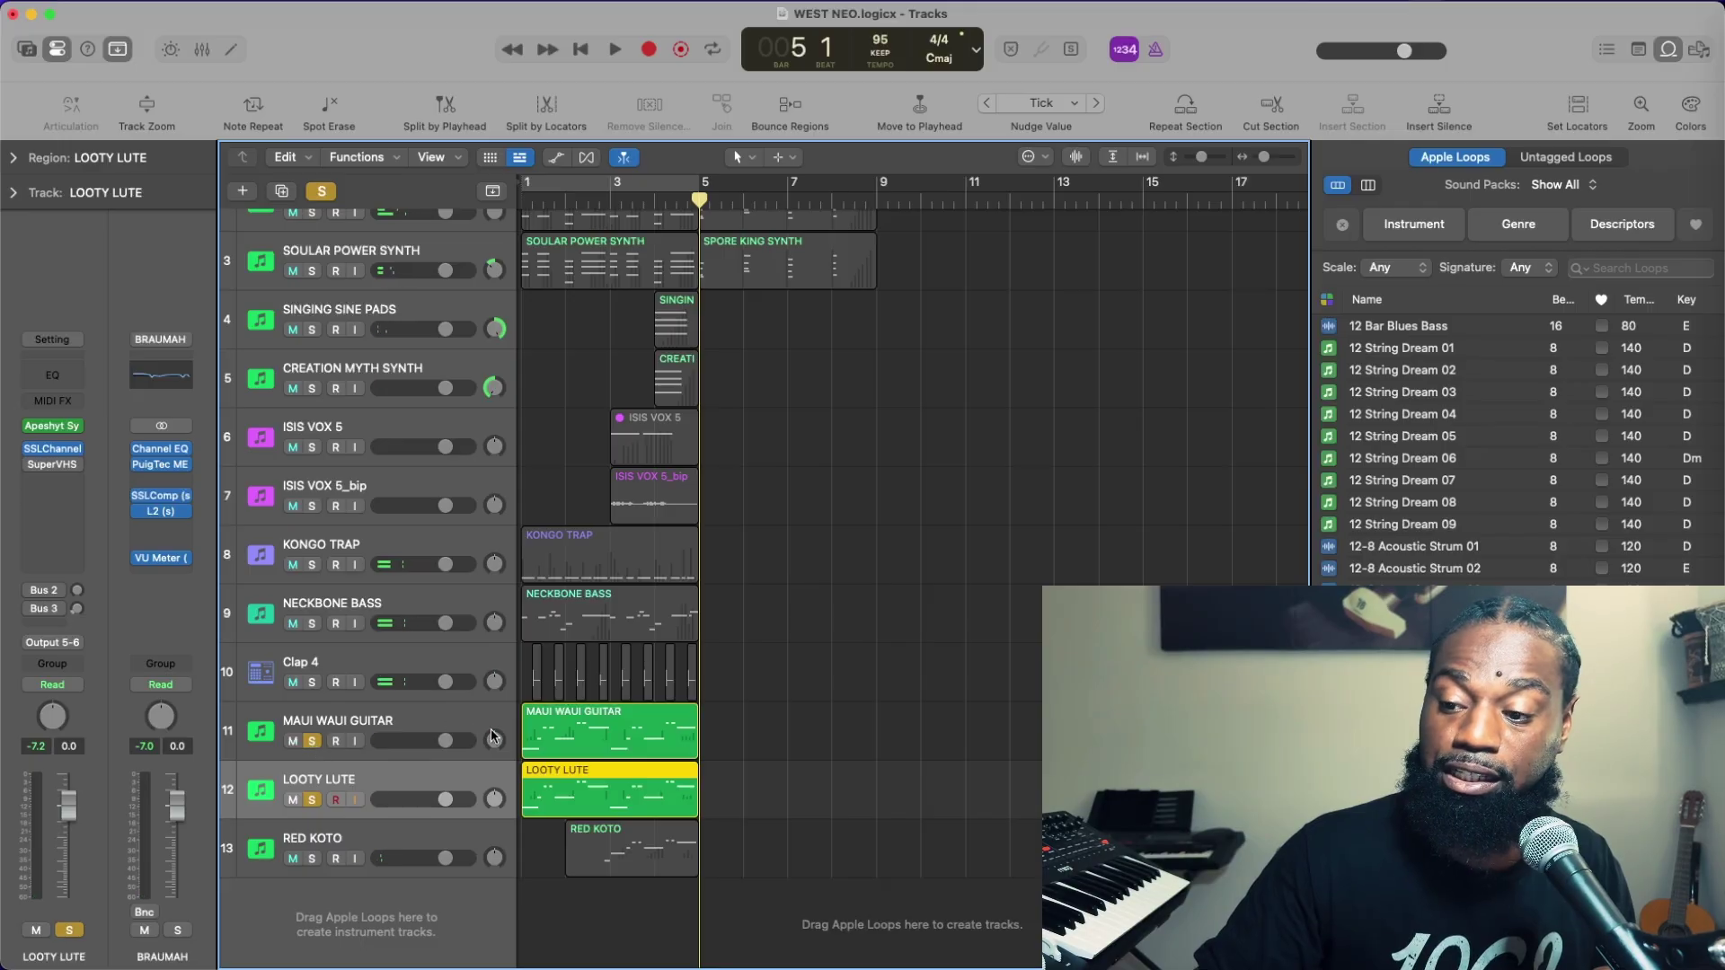
pyautogui.press('Return')
pyautogui.press('space')
pyautogui.moveTo(491, 730); pyautogui.dragTo(490, 783)
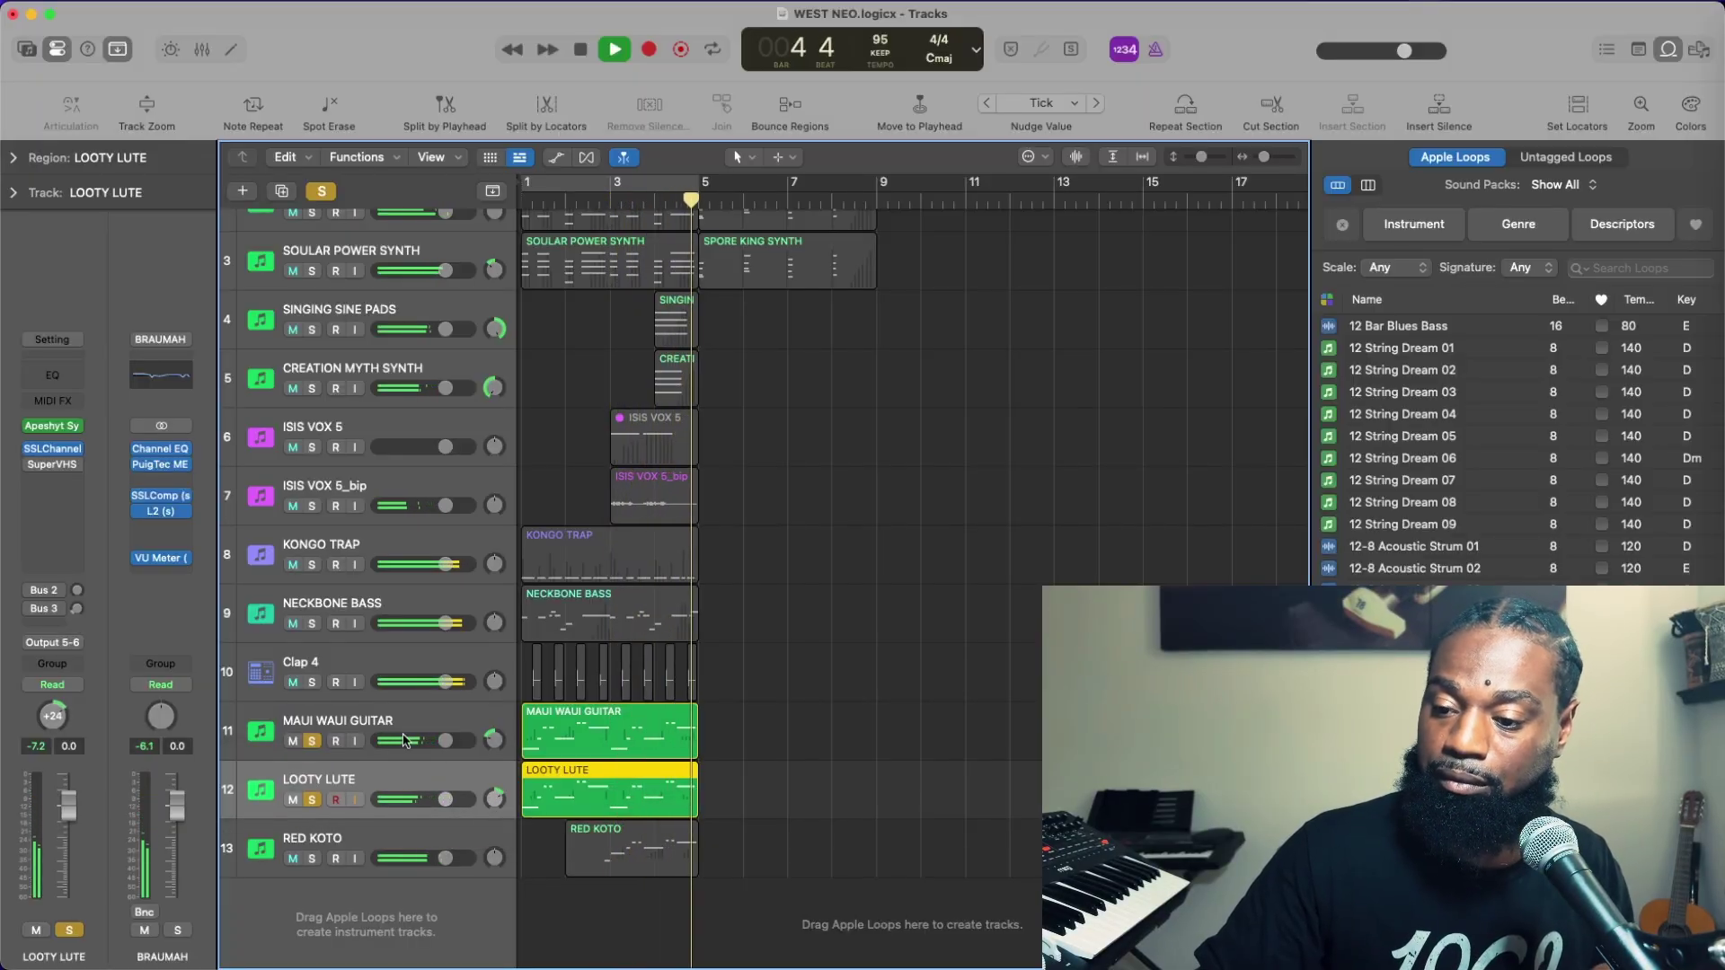
pyautogui.press('space')
pyautogui.click(312, 741)
pyautogui.click(313, 800)
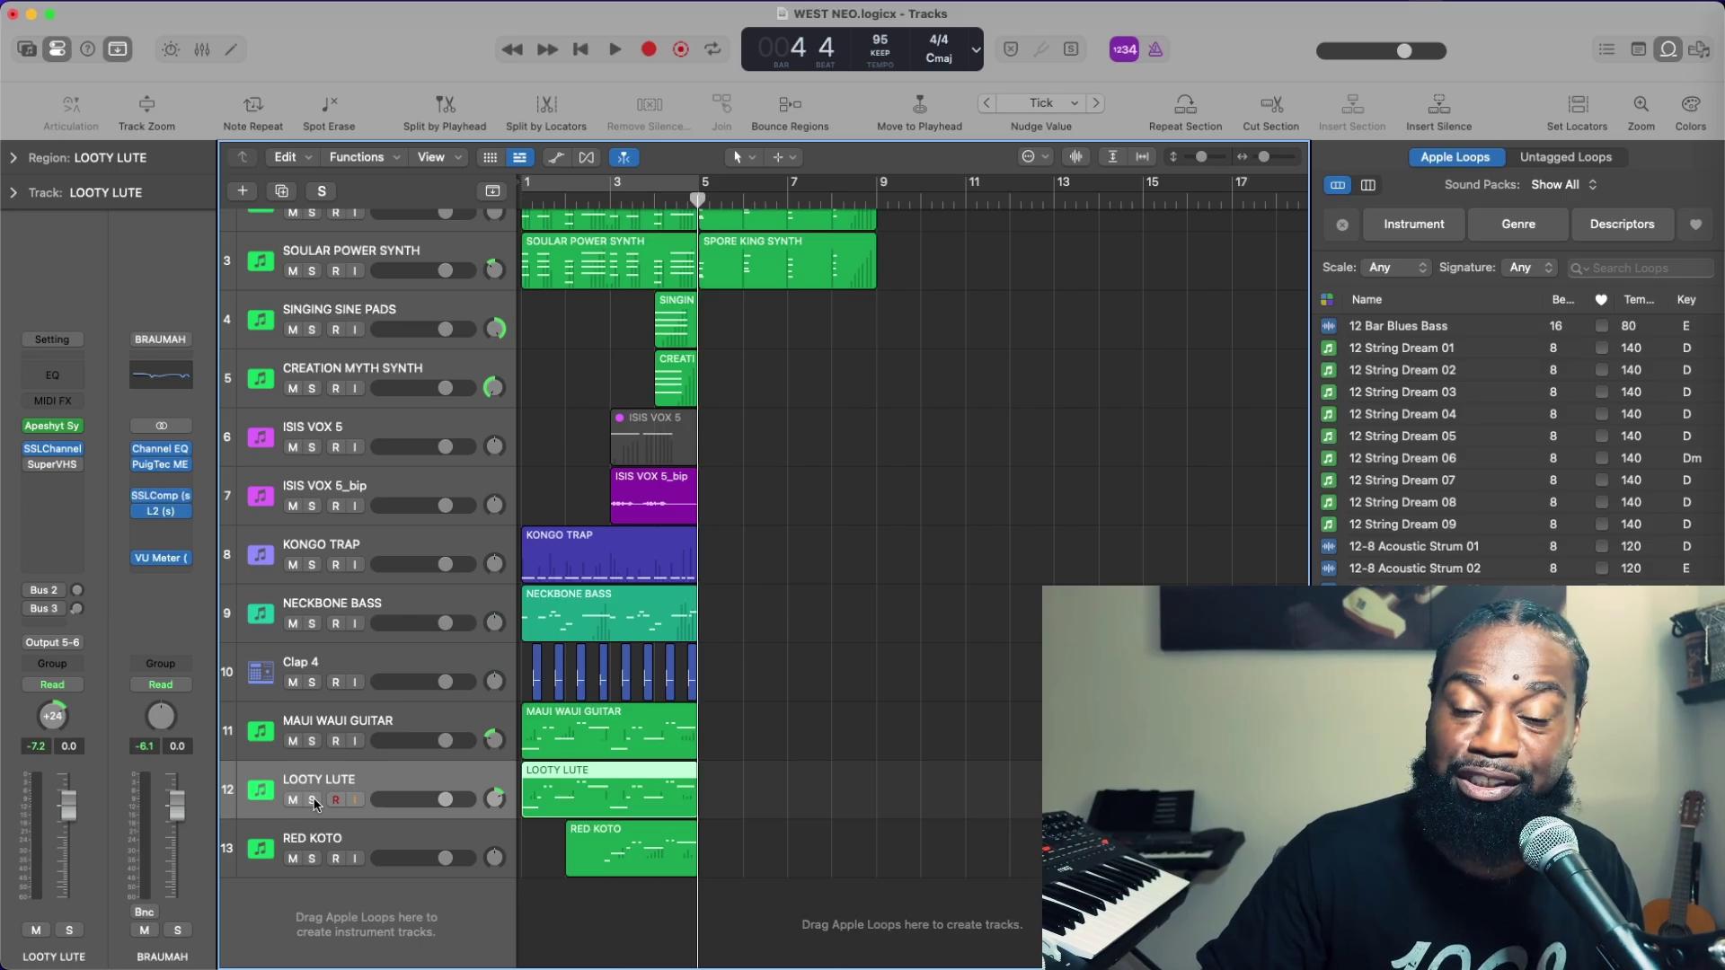
# Solo the unmuted RED KOTO track, inspect its Apeshyt Synth instrument, and close the instrument window
pyautogui.click(468, 841)
pyautogui.click(294, 859)
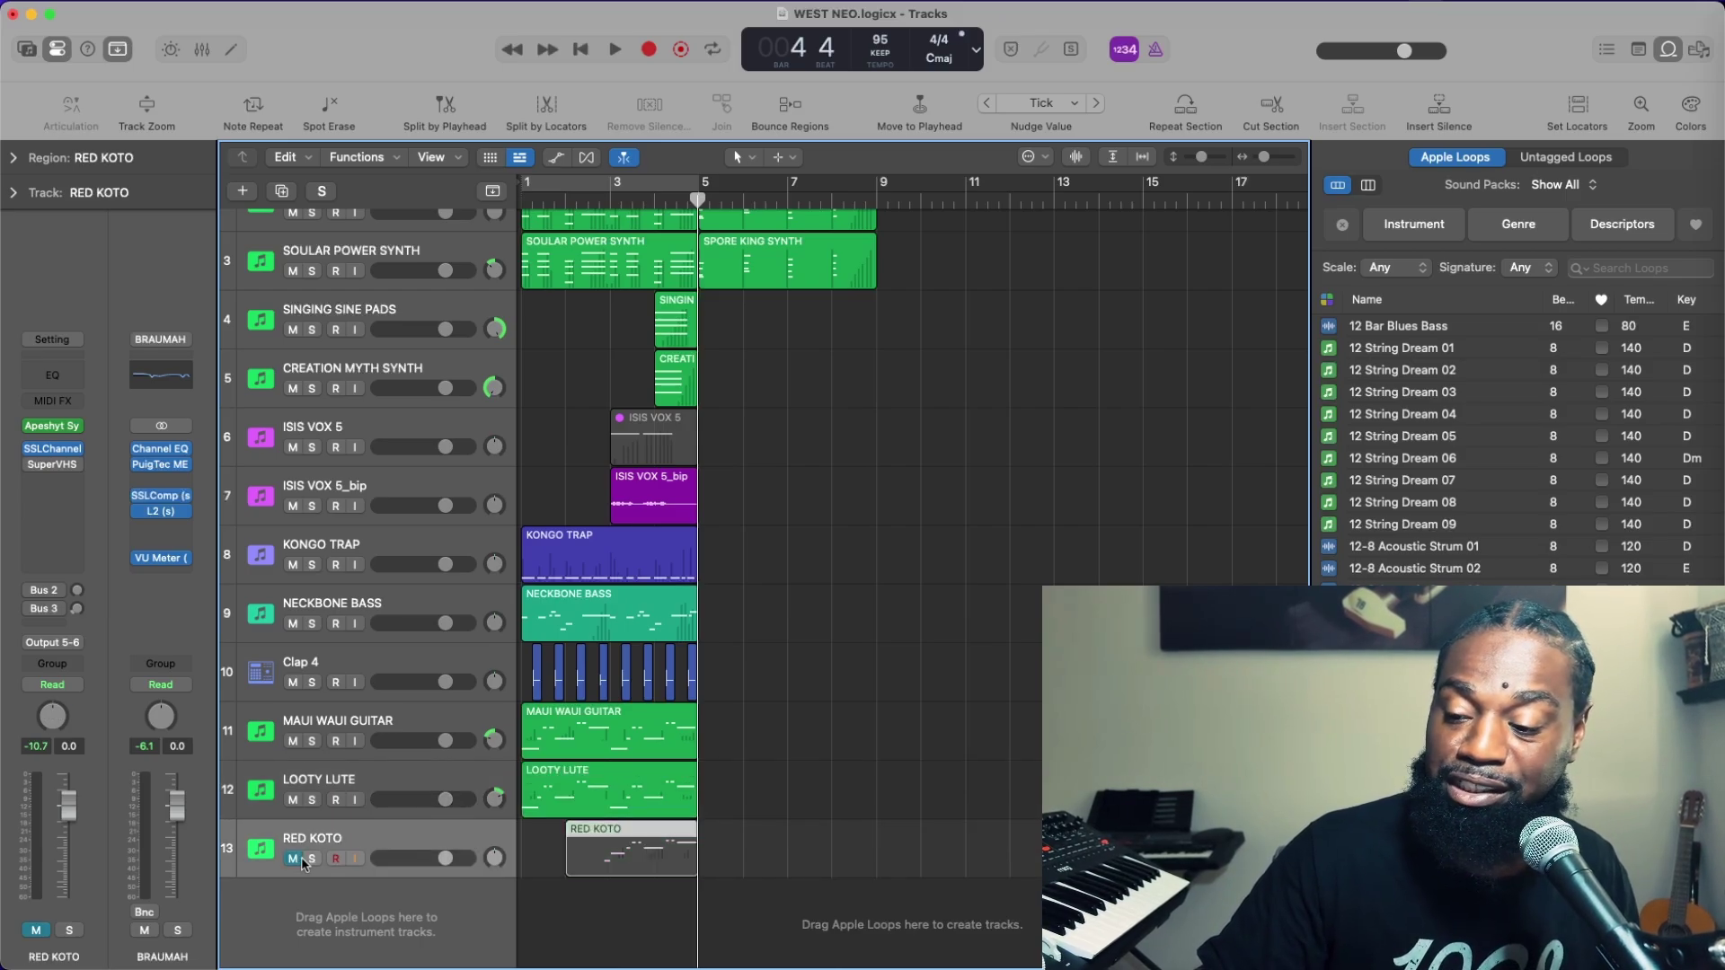
pyautogui.click(294, 859)
pyautogui.click(312, 859)
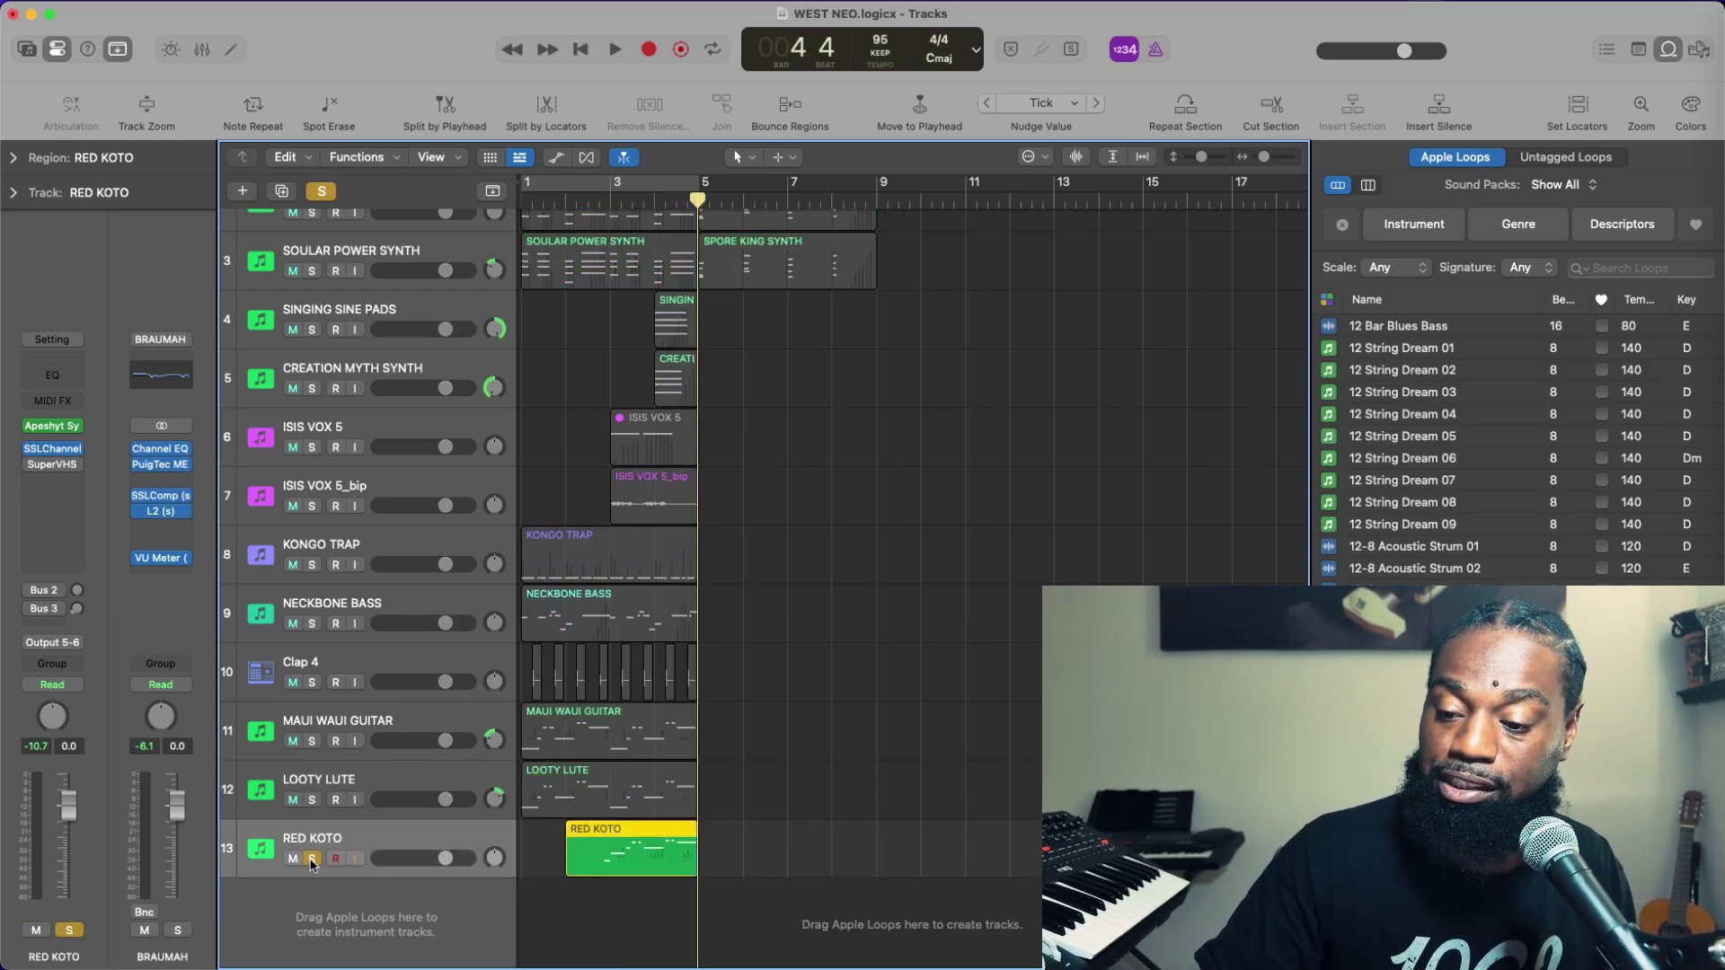
pyautogui.click(52, 426)
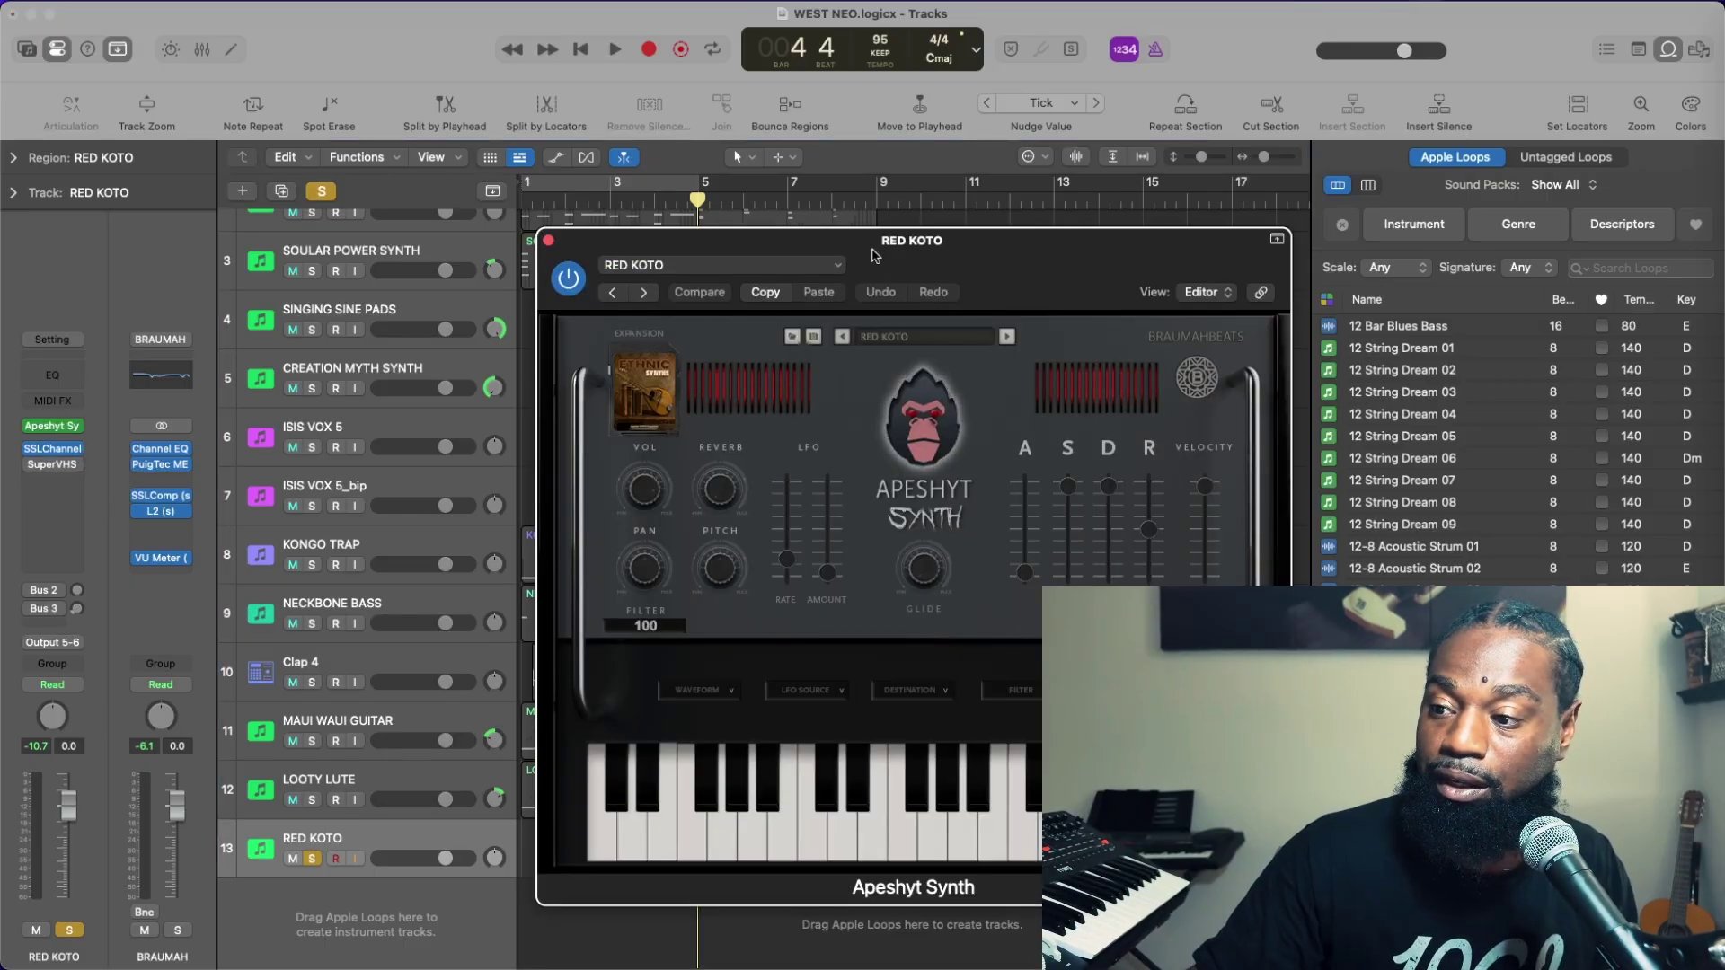
pyautogui.click(549, 241)
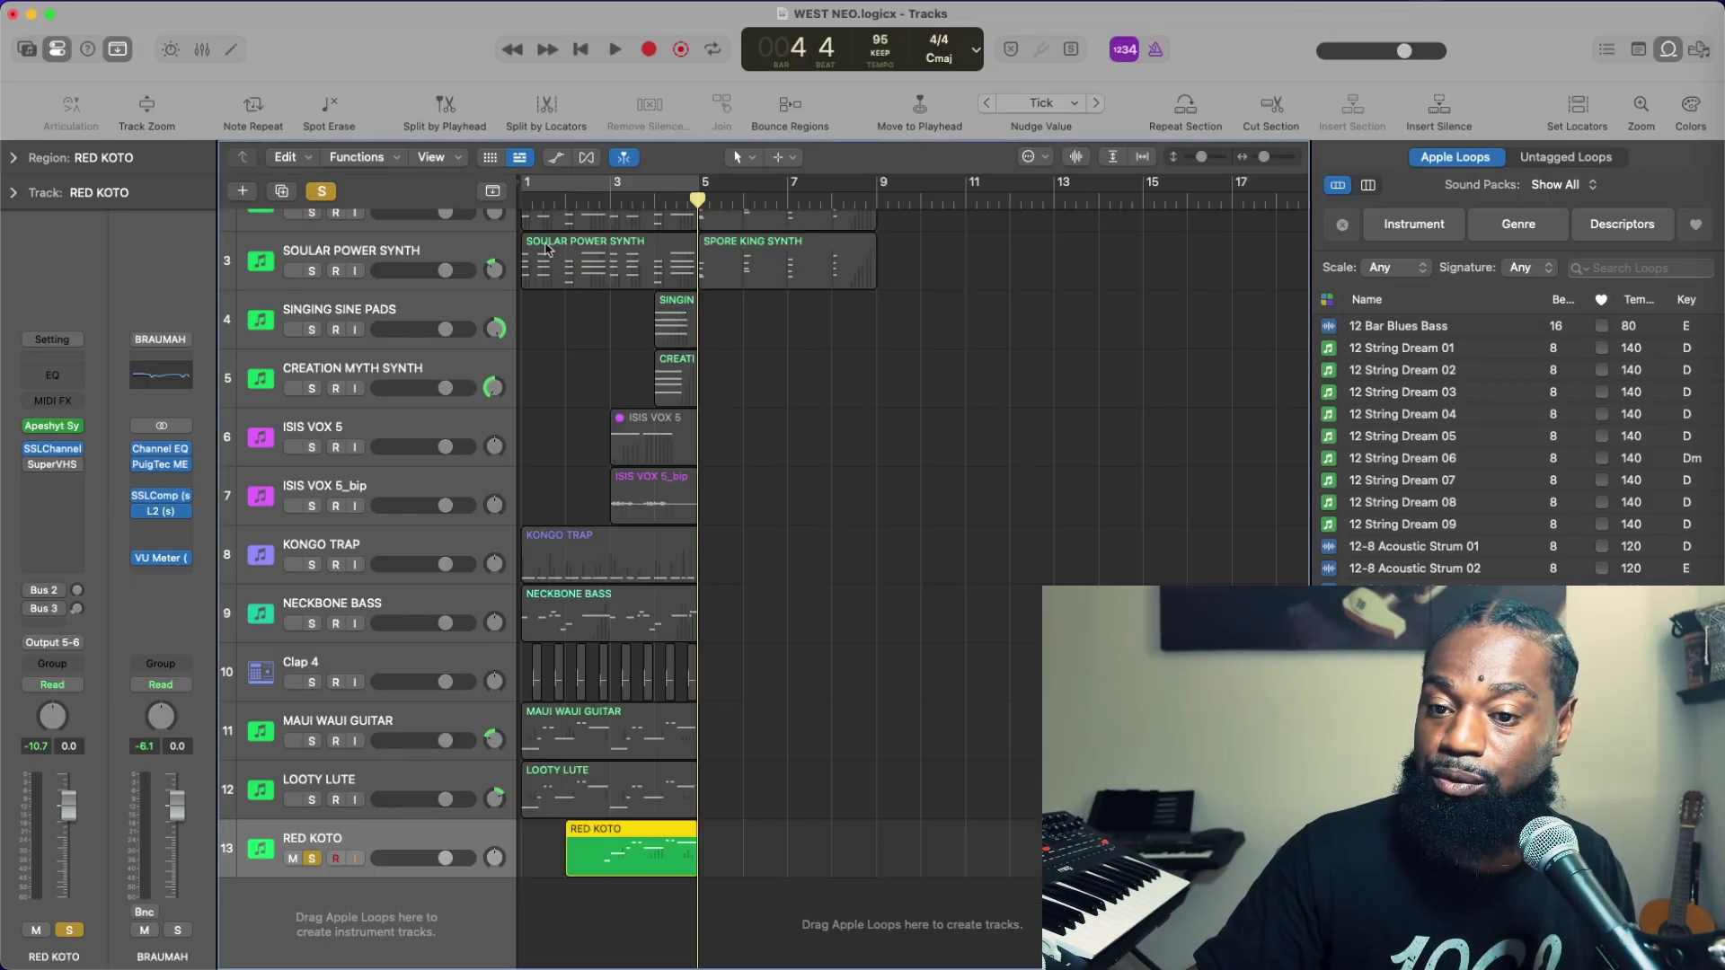
pyautogui.click(346, 778)
pyautogui.click(400, 828)
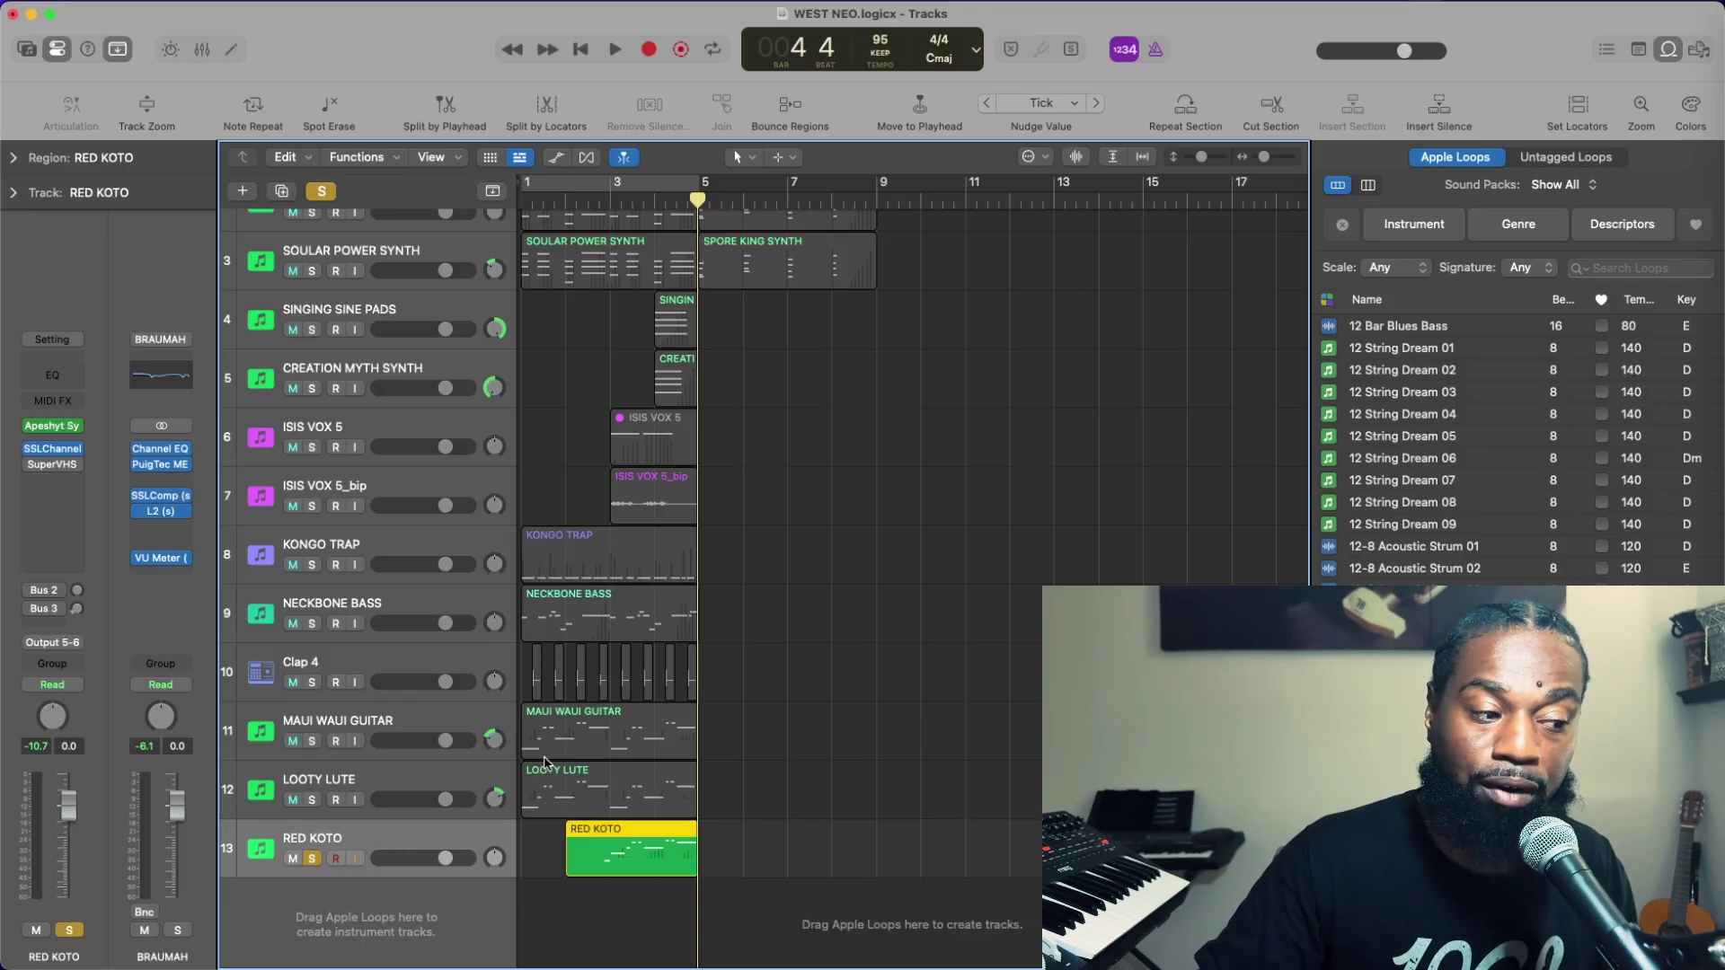
pyautogui.click(63, 428)
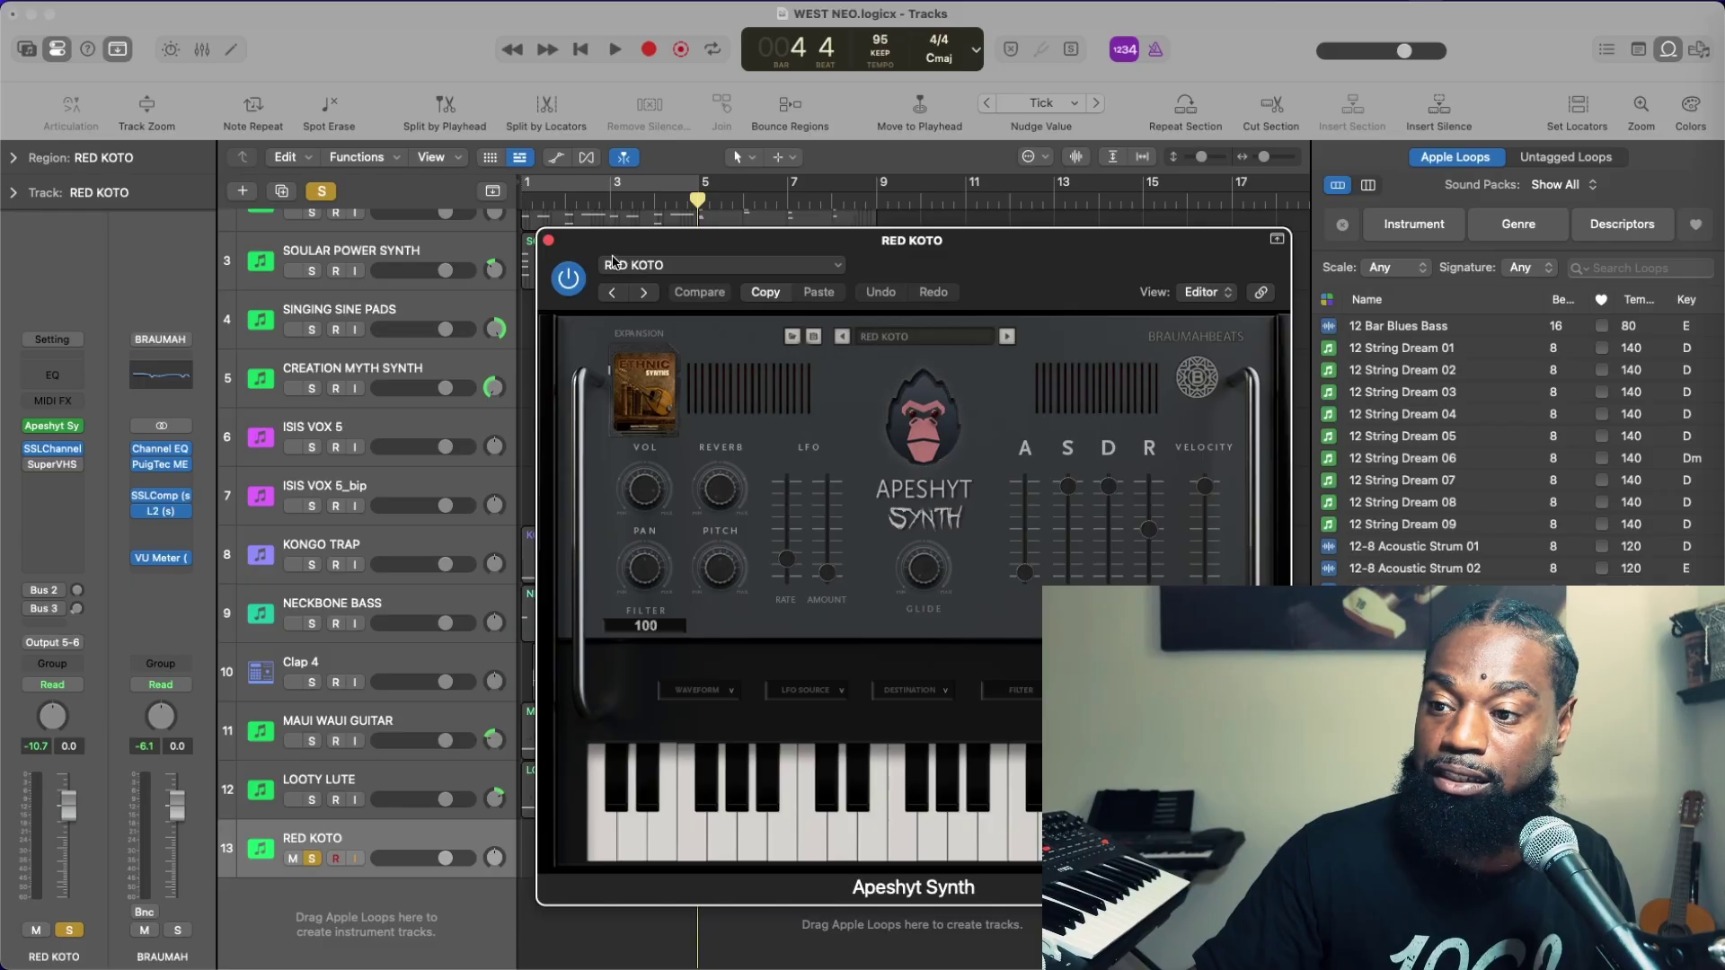
pyautogui.click(549, 242)
# Play RED KOTO in solo from bar 1, stop playback, and release its solo
pyautogui.press('Return')
pyautogui.press('space')
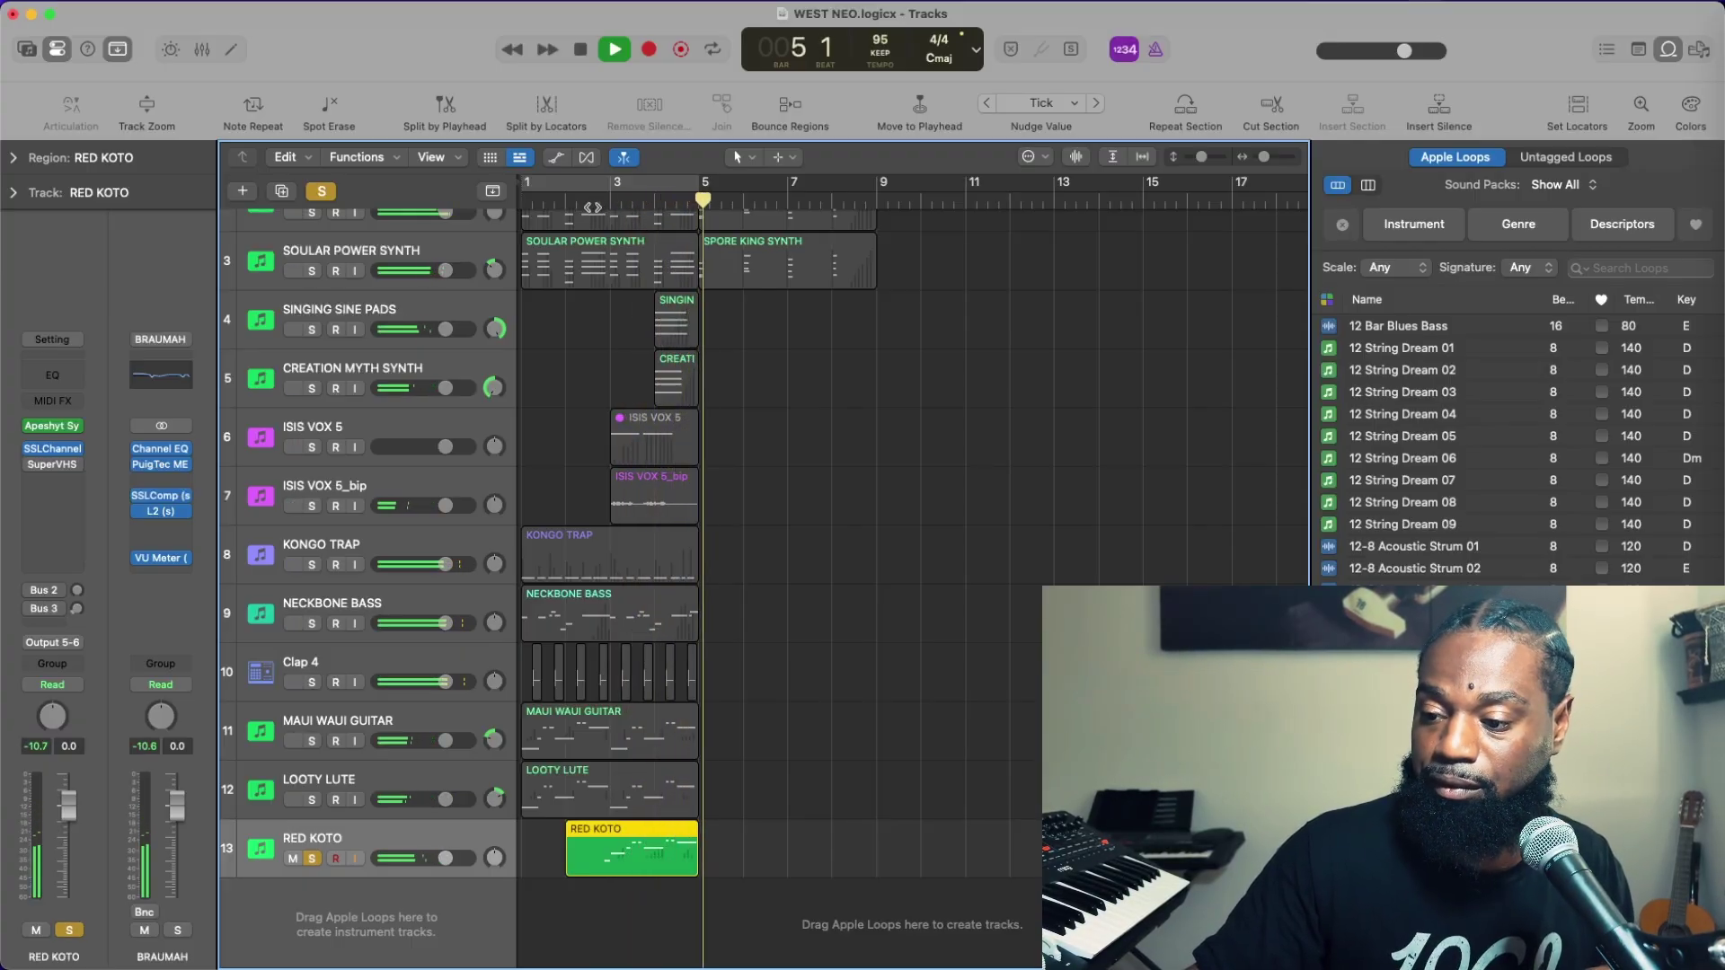
pyautogui.press('space')
pyautogui.click(315, 860)
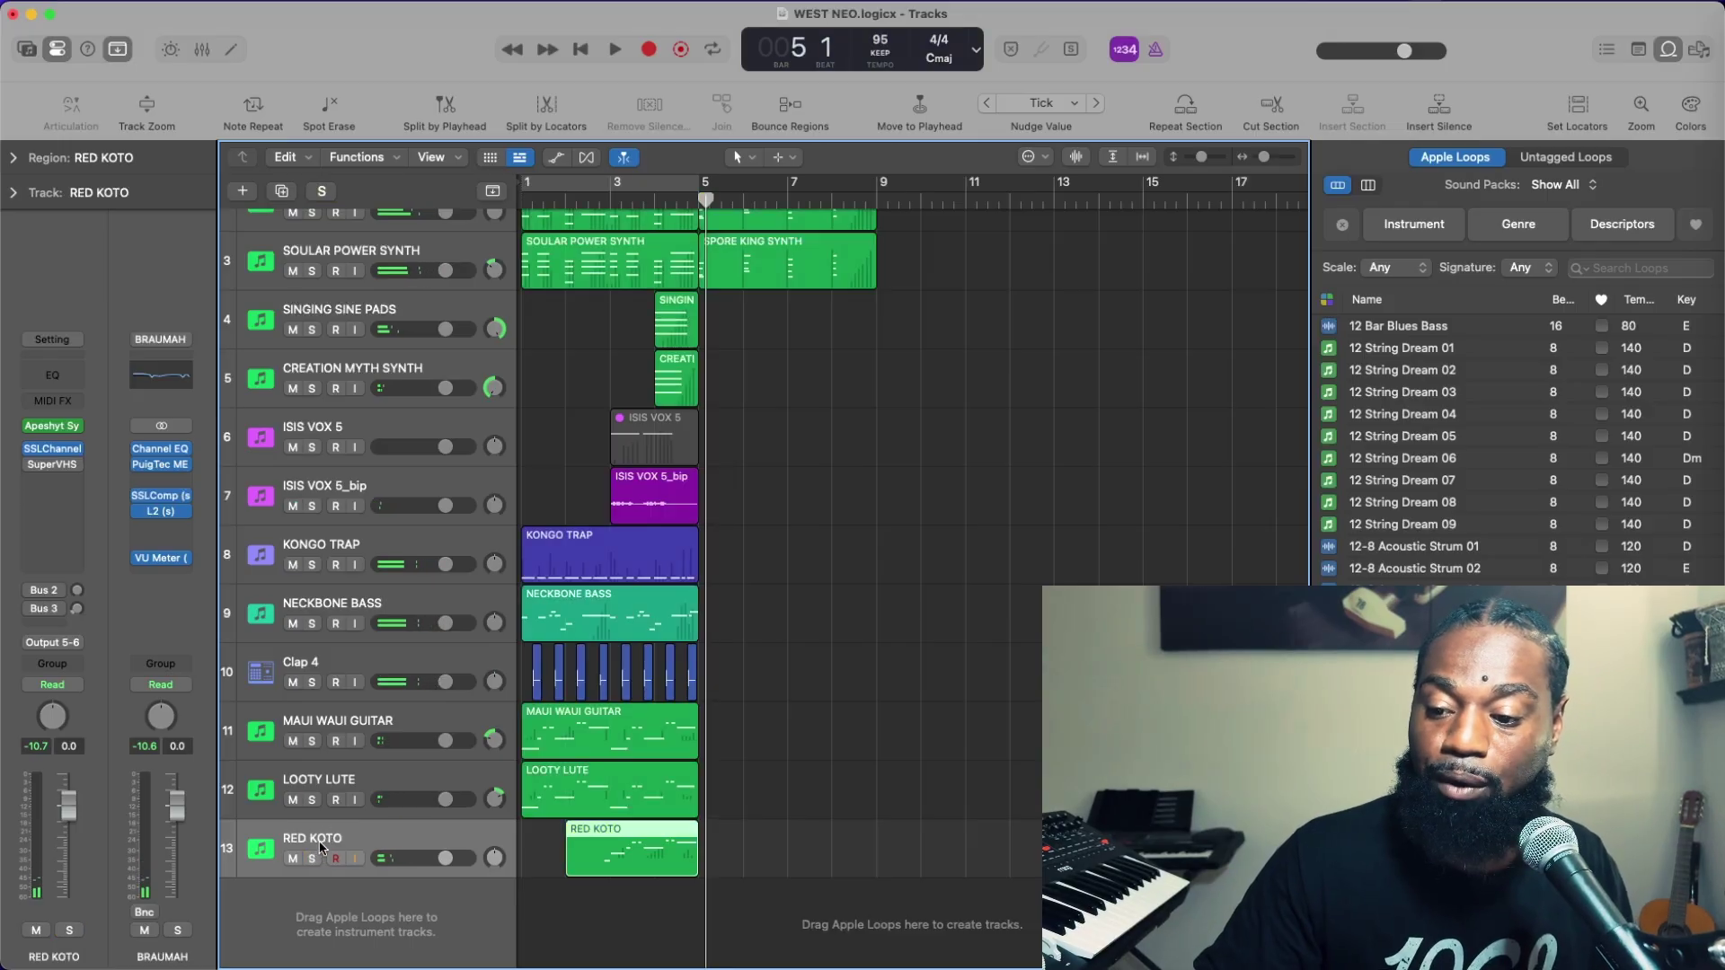
# Audition RED KOTO, LOOTY LUTE and MAUI WAUI GUITAR together in solo, and release all three solos
pyautogui.click(314, 859)
pyautogui.click(312, 800)
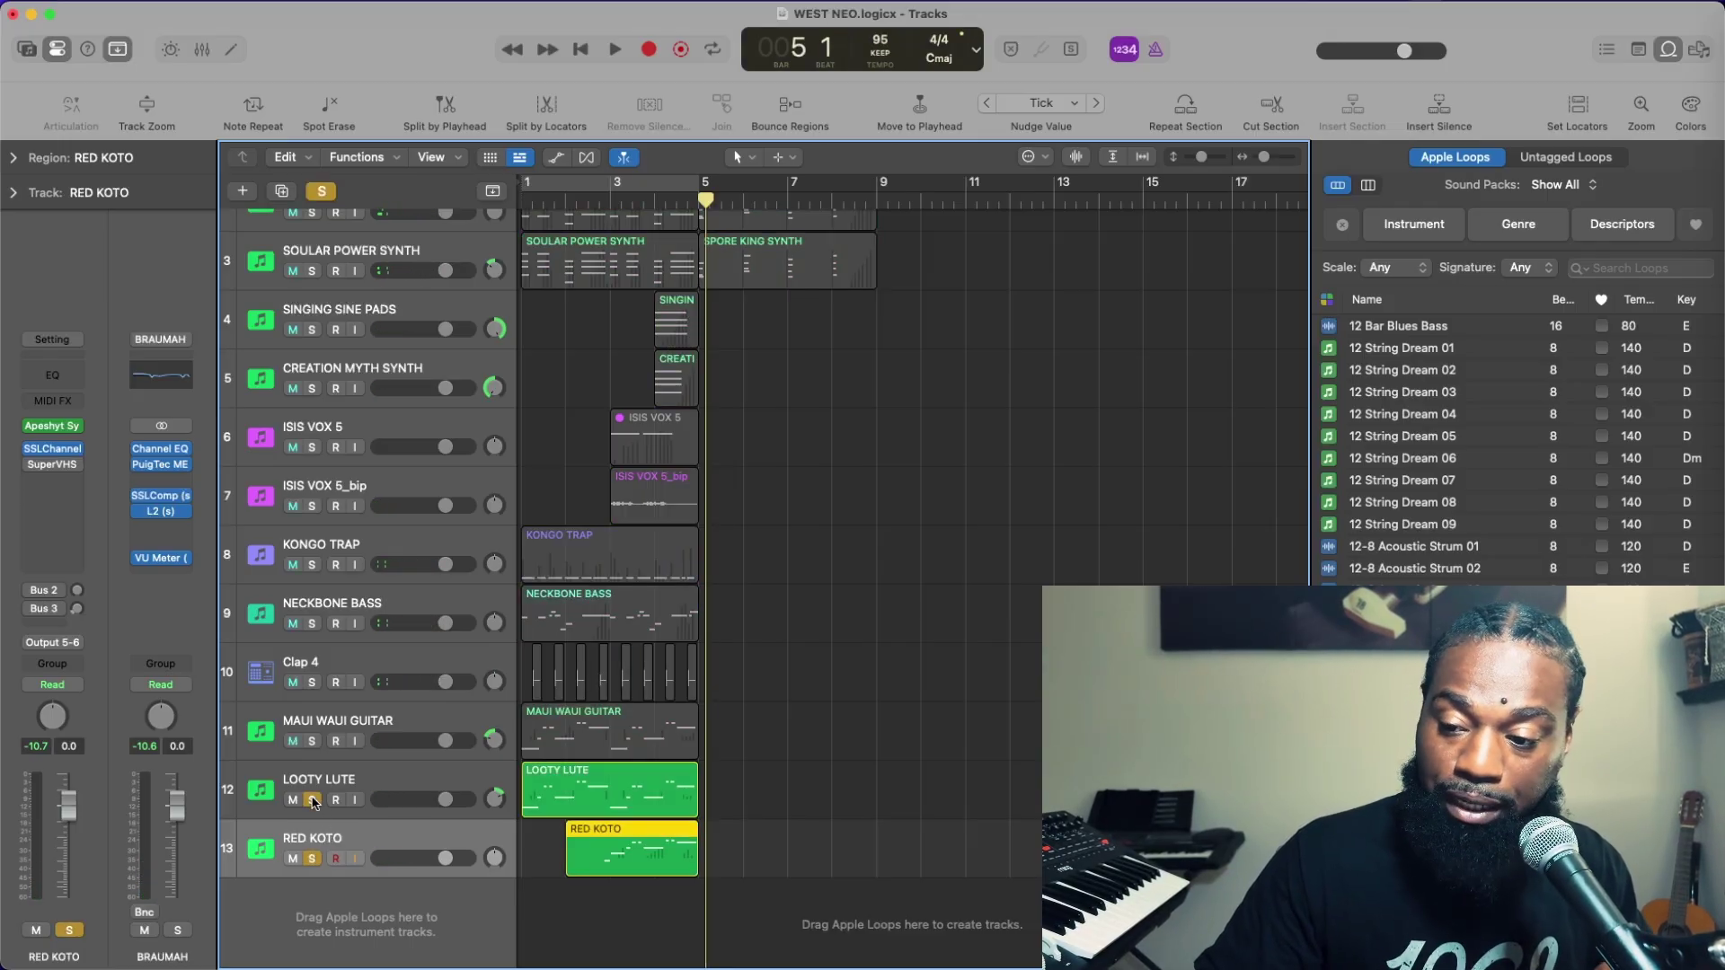
pyautogui.click(312, 741)
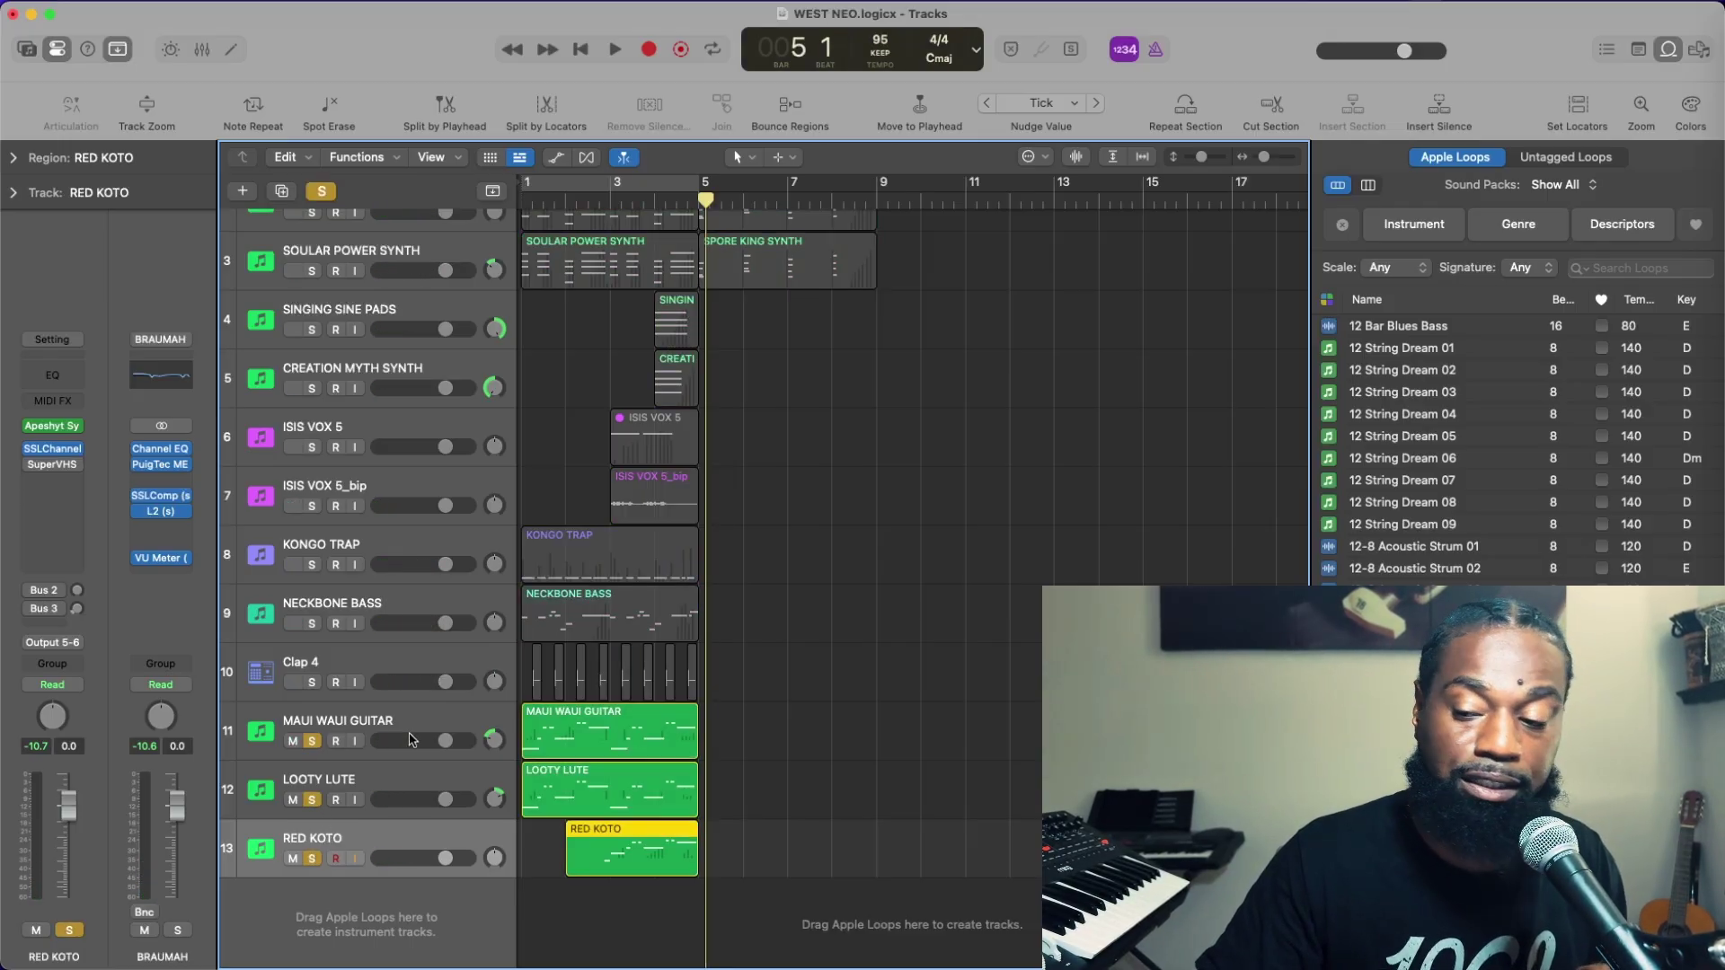
pyautogui.press('space')
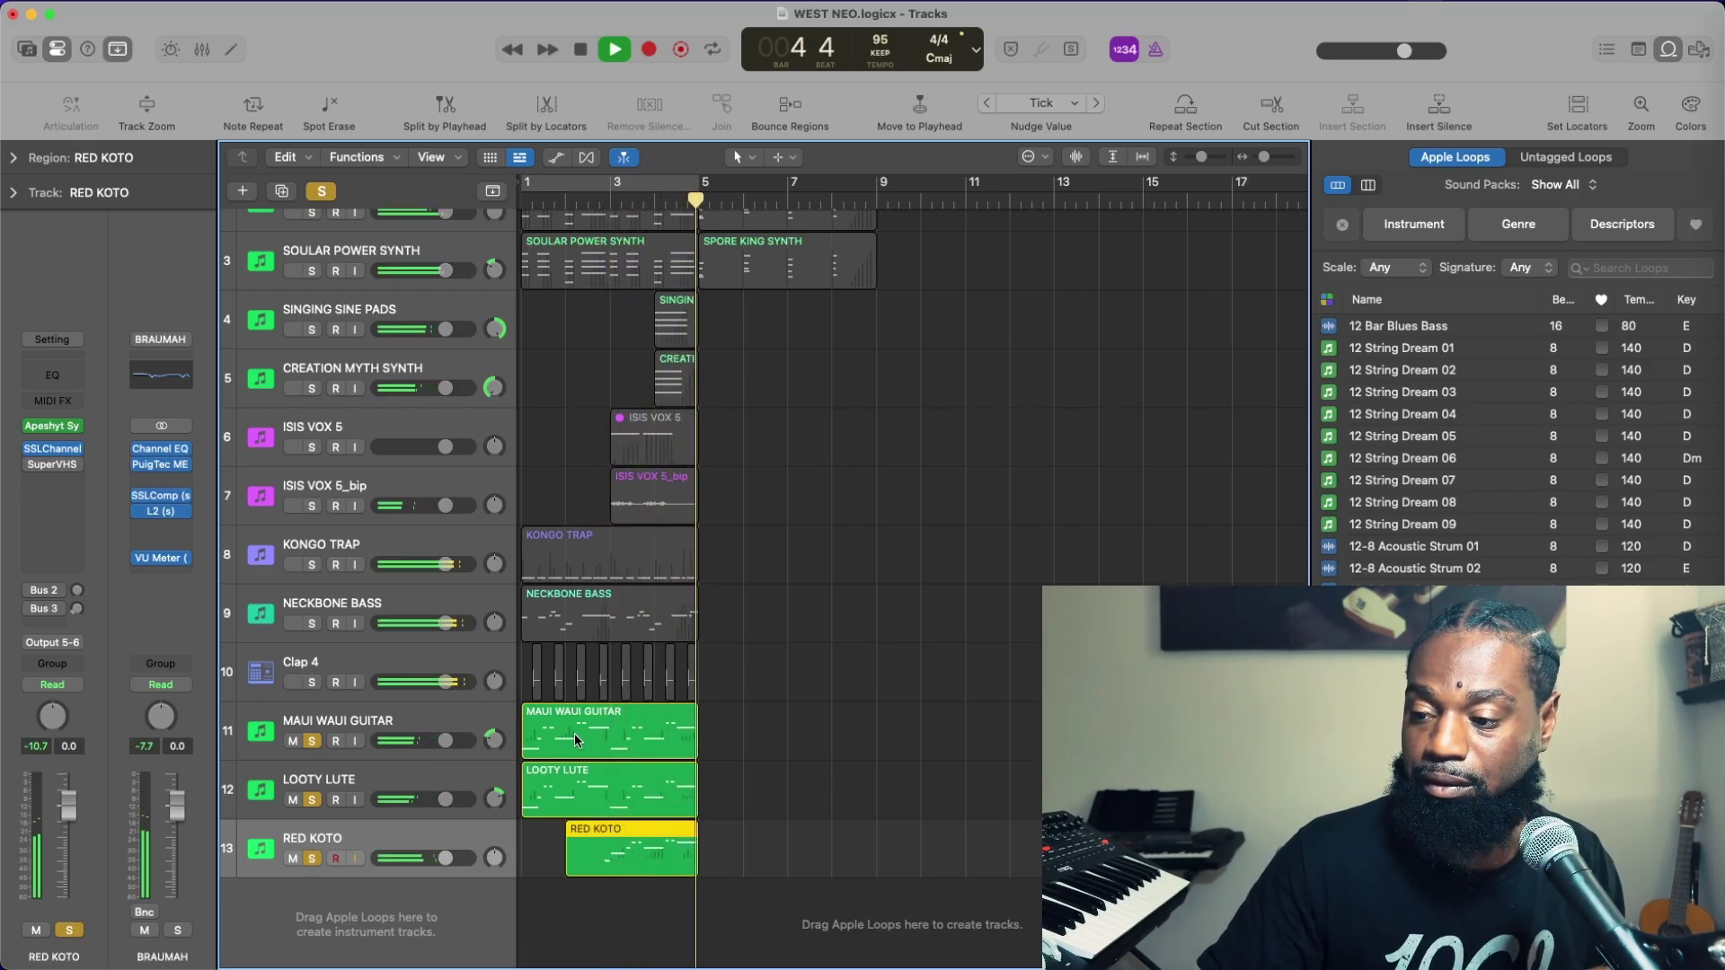
pyautogui.press('space')
pyautogui.click(312, 858)
pyautogui.click(312, 800)
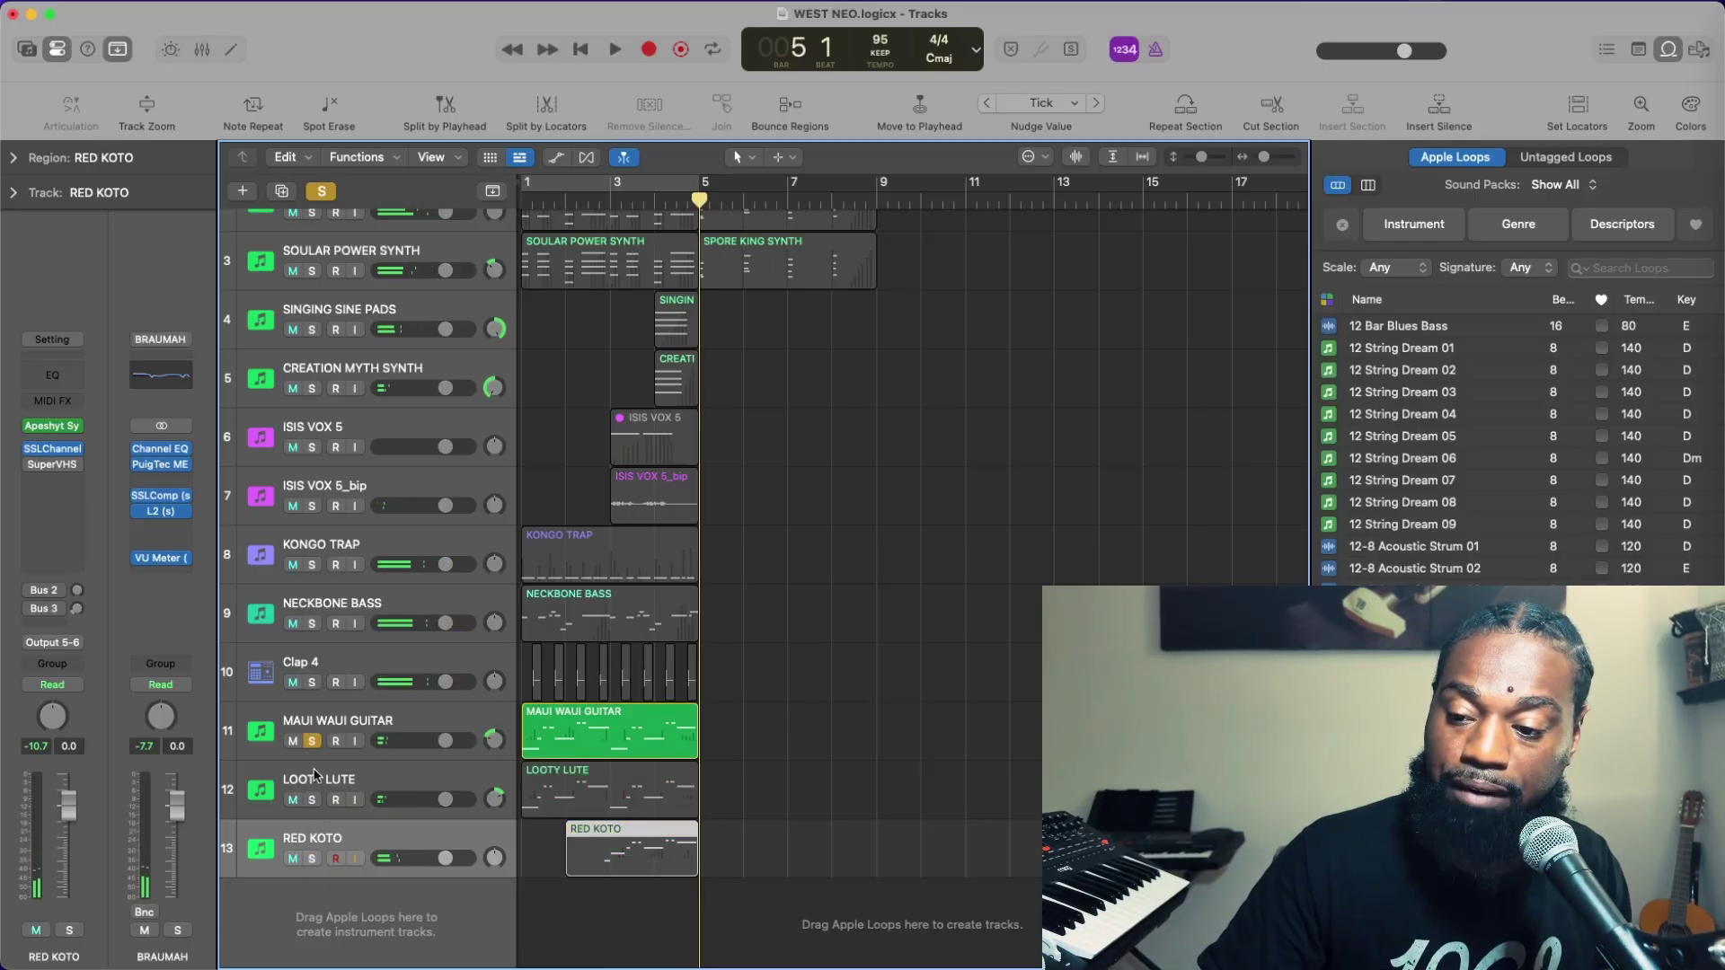
pyautogui.click(312, 742)
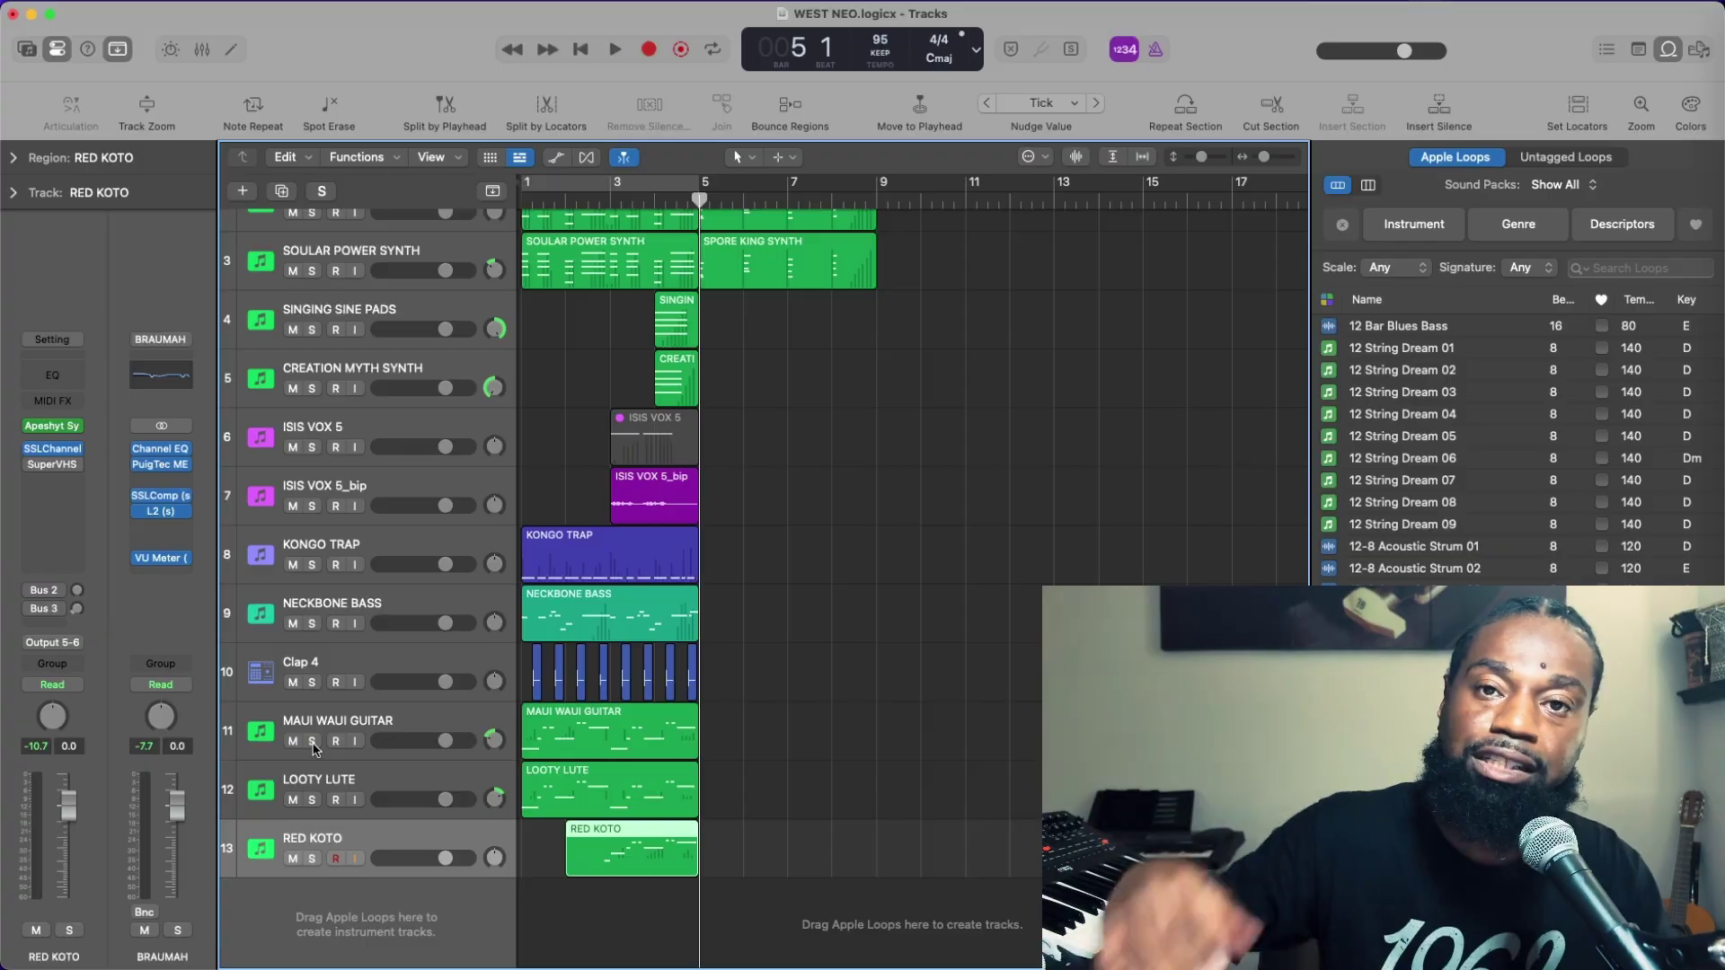
# Move the Clap 4 track directly below the Butterfly_95bpm_Hi Hats track, and KONGO TRAP directly below Clap 4
pyautogui.click(477, 666)
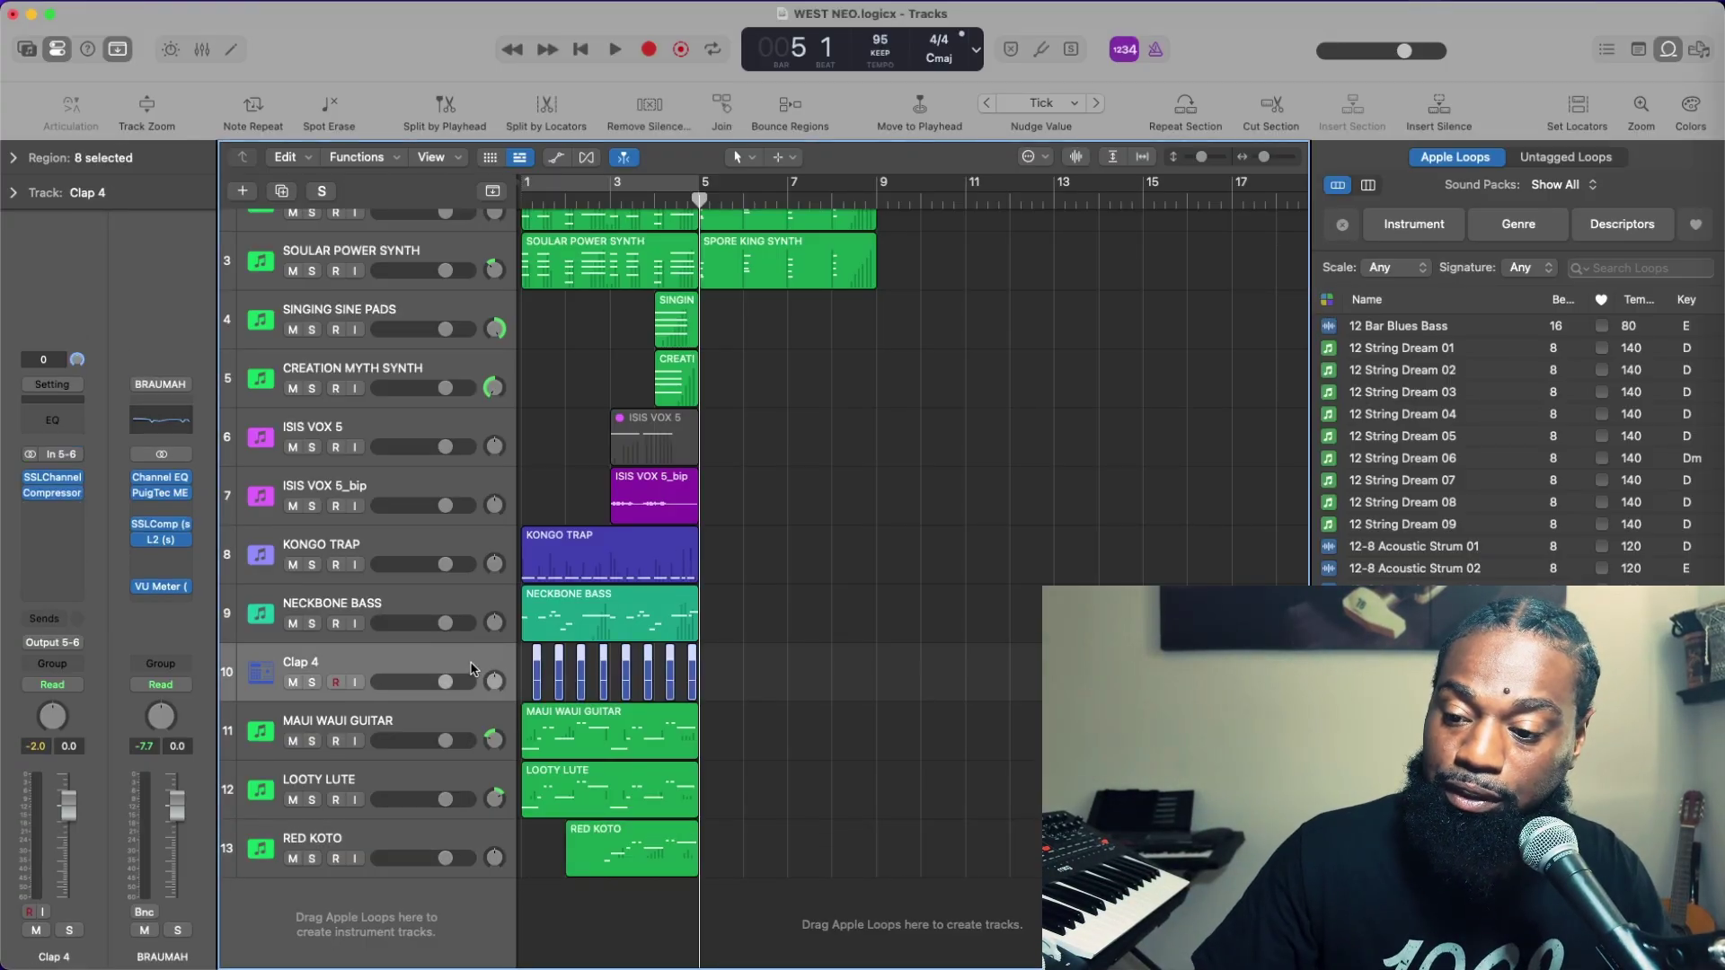
pyautogui.moveTo(471, 669); pyautogui.dragTo(447, 301)
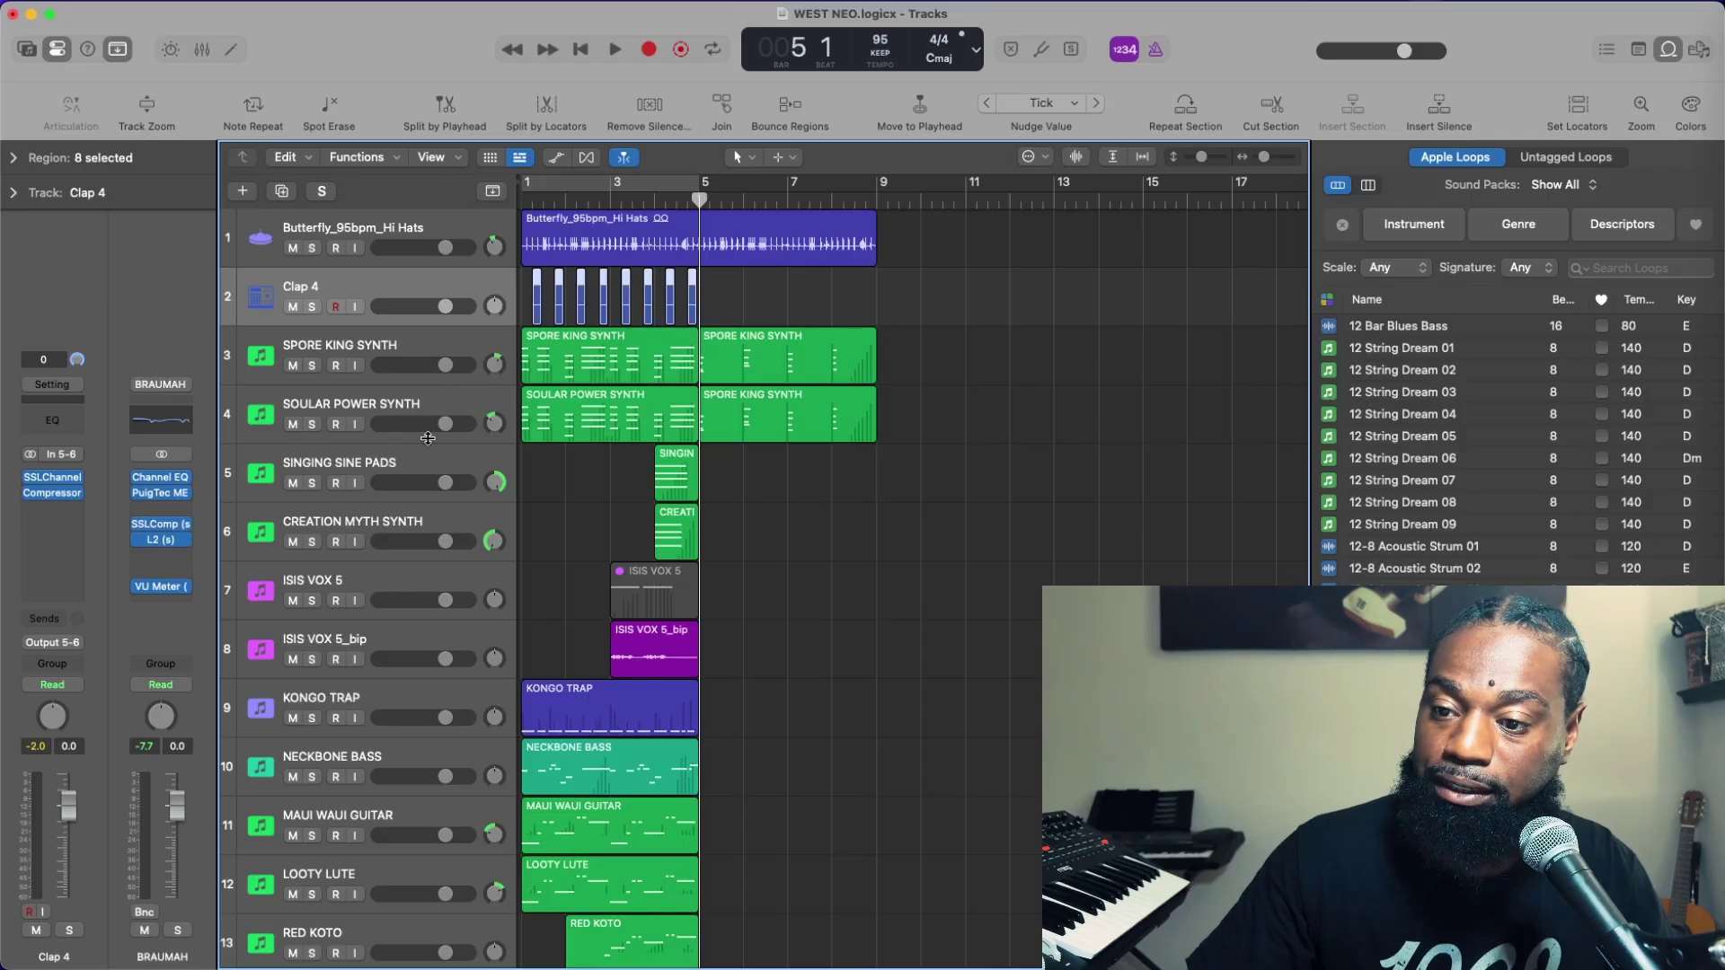
pyautogui.hscroll(1, 428, 439)
pyautogui.moveTo(342, 706); pyautogui.dragTo(402, 375)
# Solo the Butterfly_95bpm_Hi Hats, Clap 4 and KONGO TRAP tracks and play the drums together
pyautogui.click(313, 248)
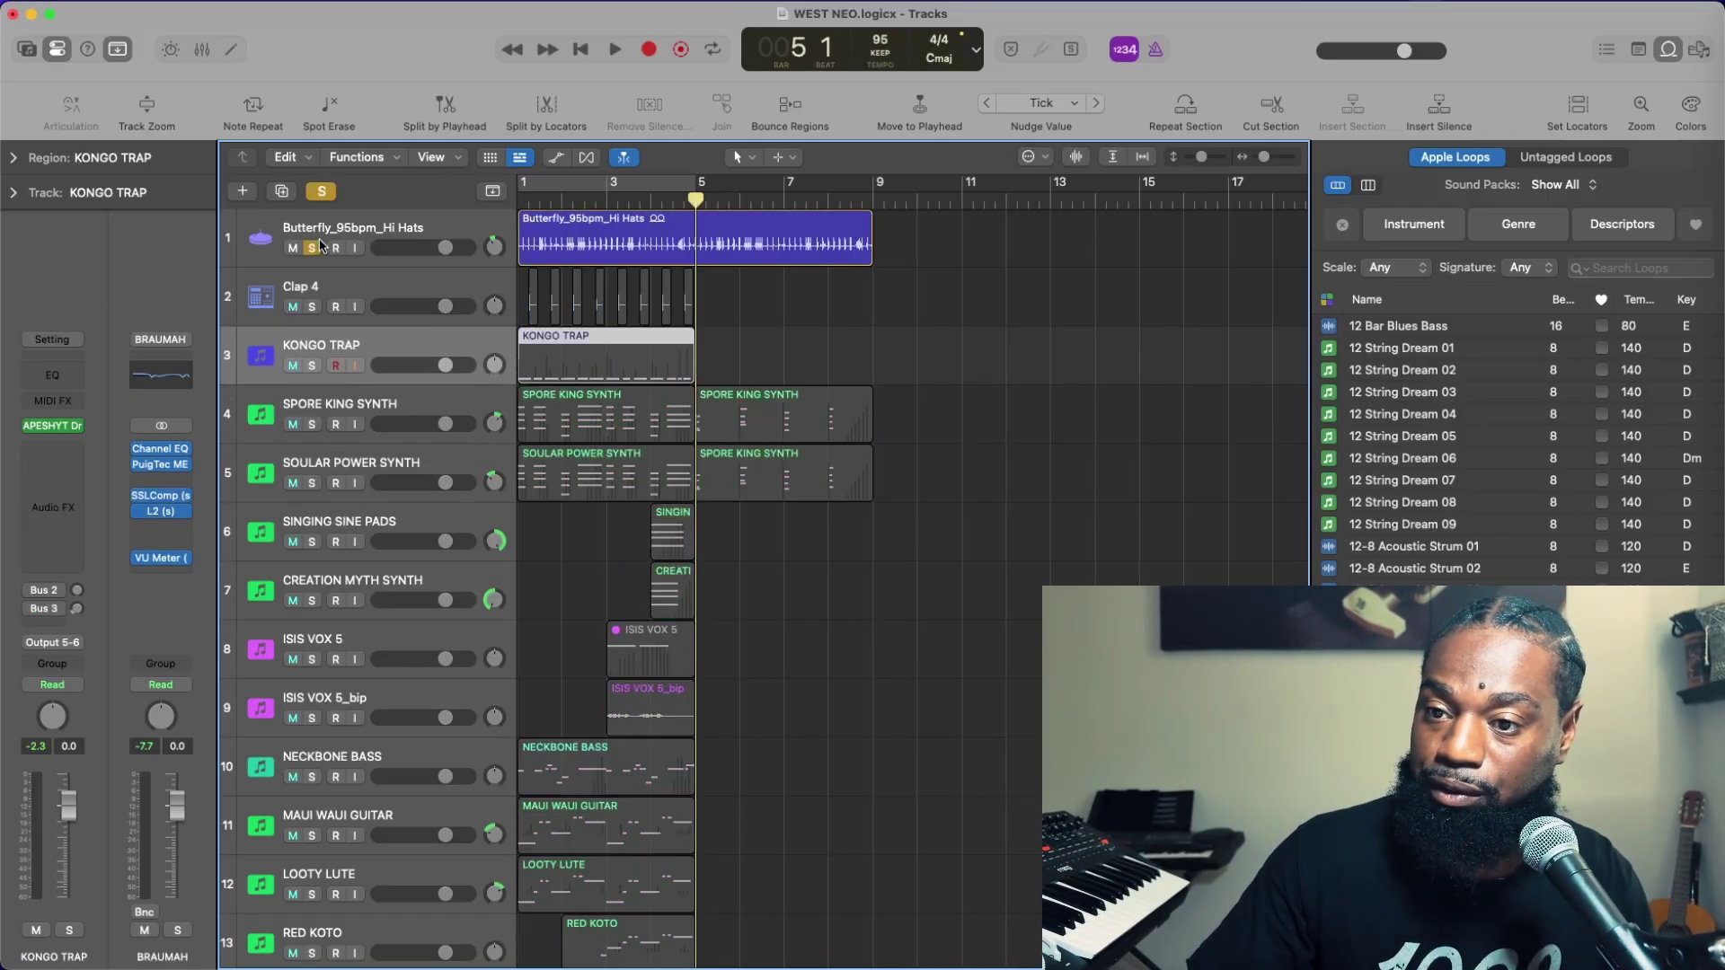
pyautogui.click(312, 307)
pyautogui.click(312, 366)
pyautogui.press('space')
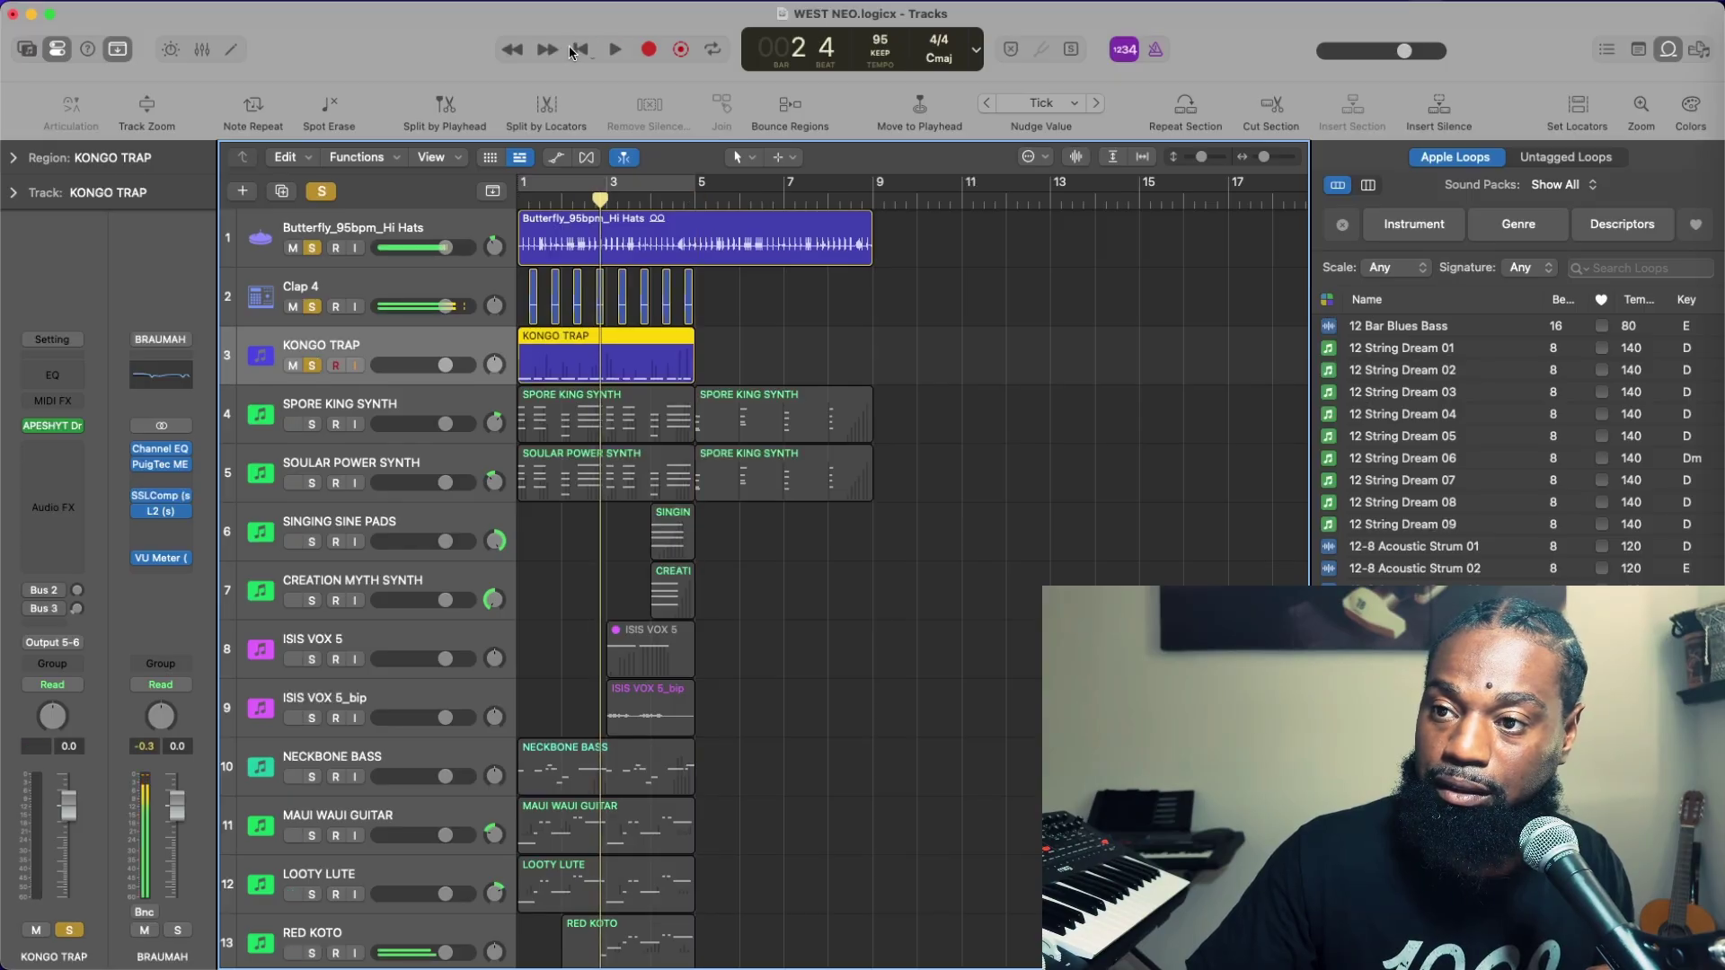
# Play the soloed hi-hat, clap and KONGO TRAP tracks from bar 1, and stop playback
pyautogui.click(579, 49)
pyautogui.press('space')
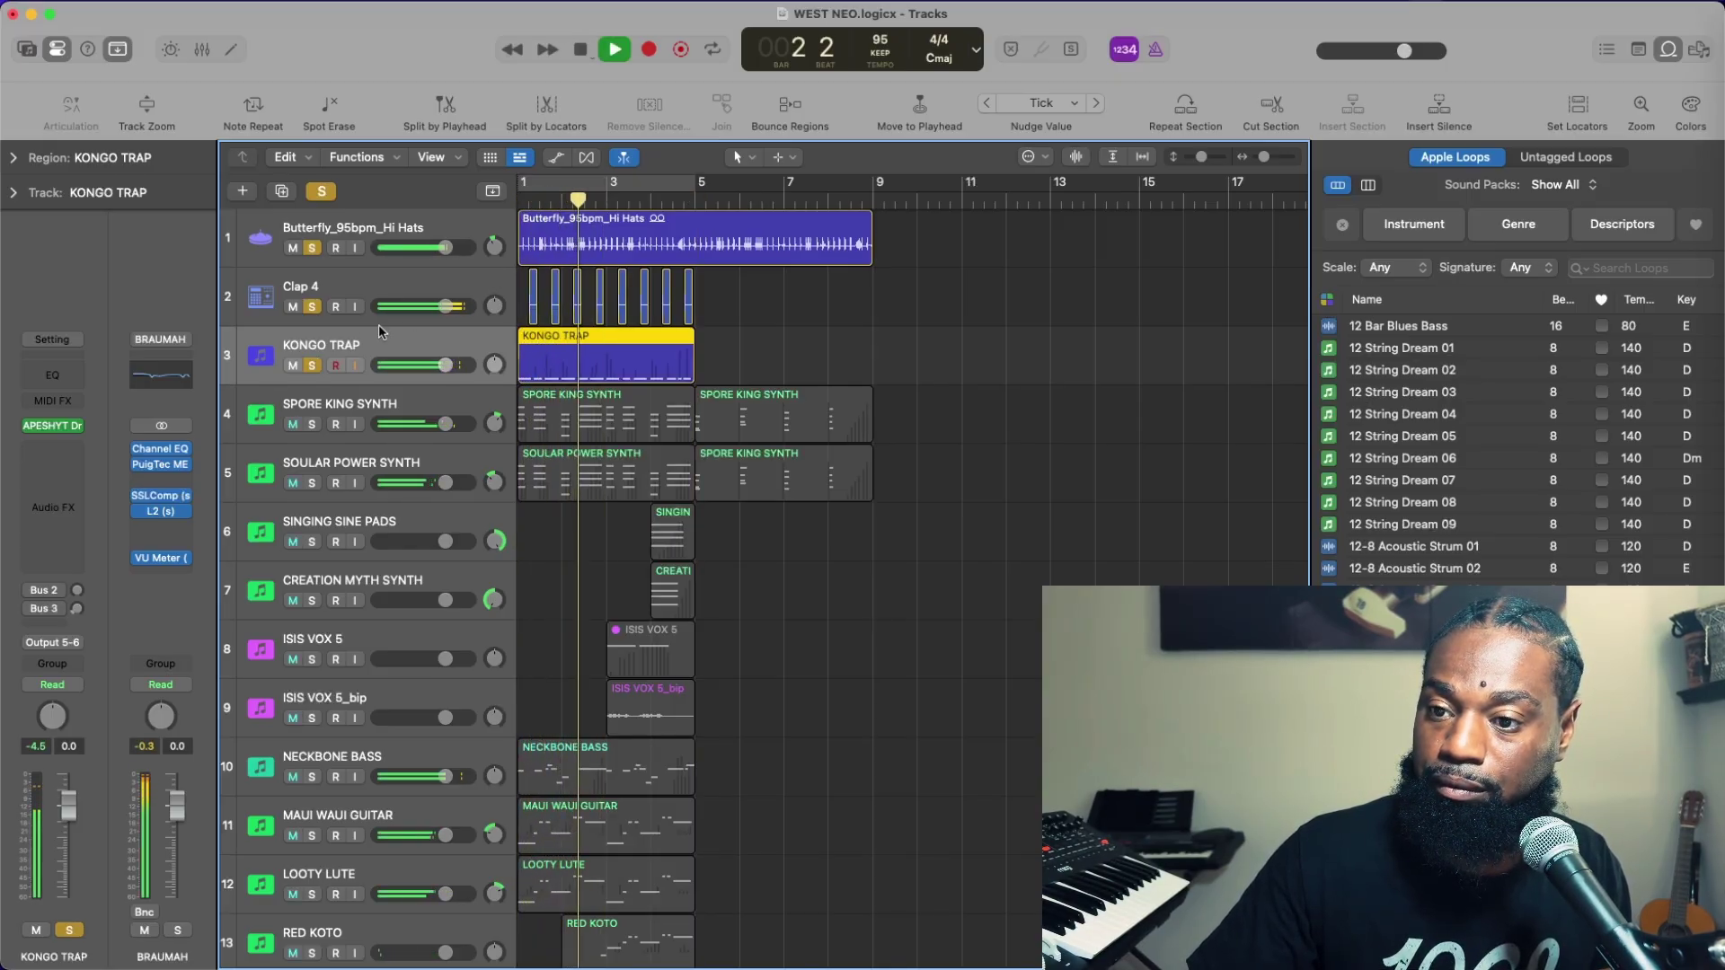
pyautogui.press('space')
# Release the three drum solos and move the NECKBONE BASS track directly below KONGO TRAP
pyautogui.moveTo(319, 367); pyautogui.dragTo(312, 248)
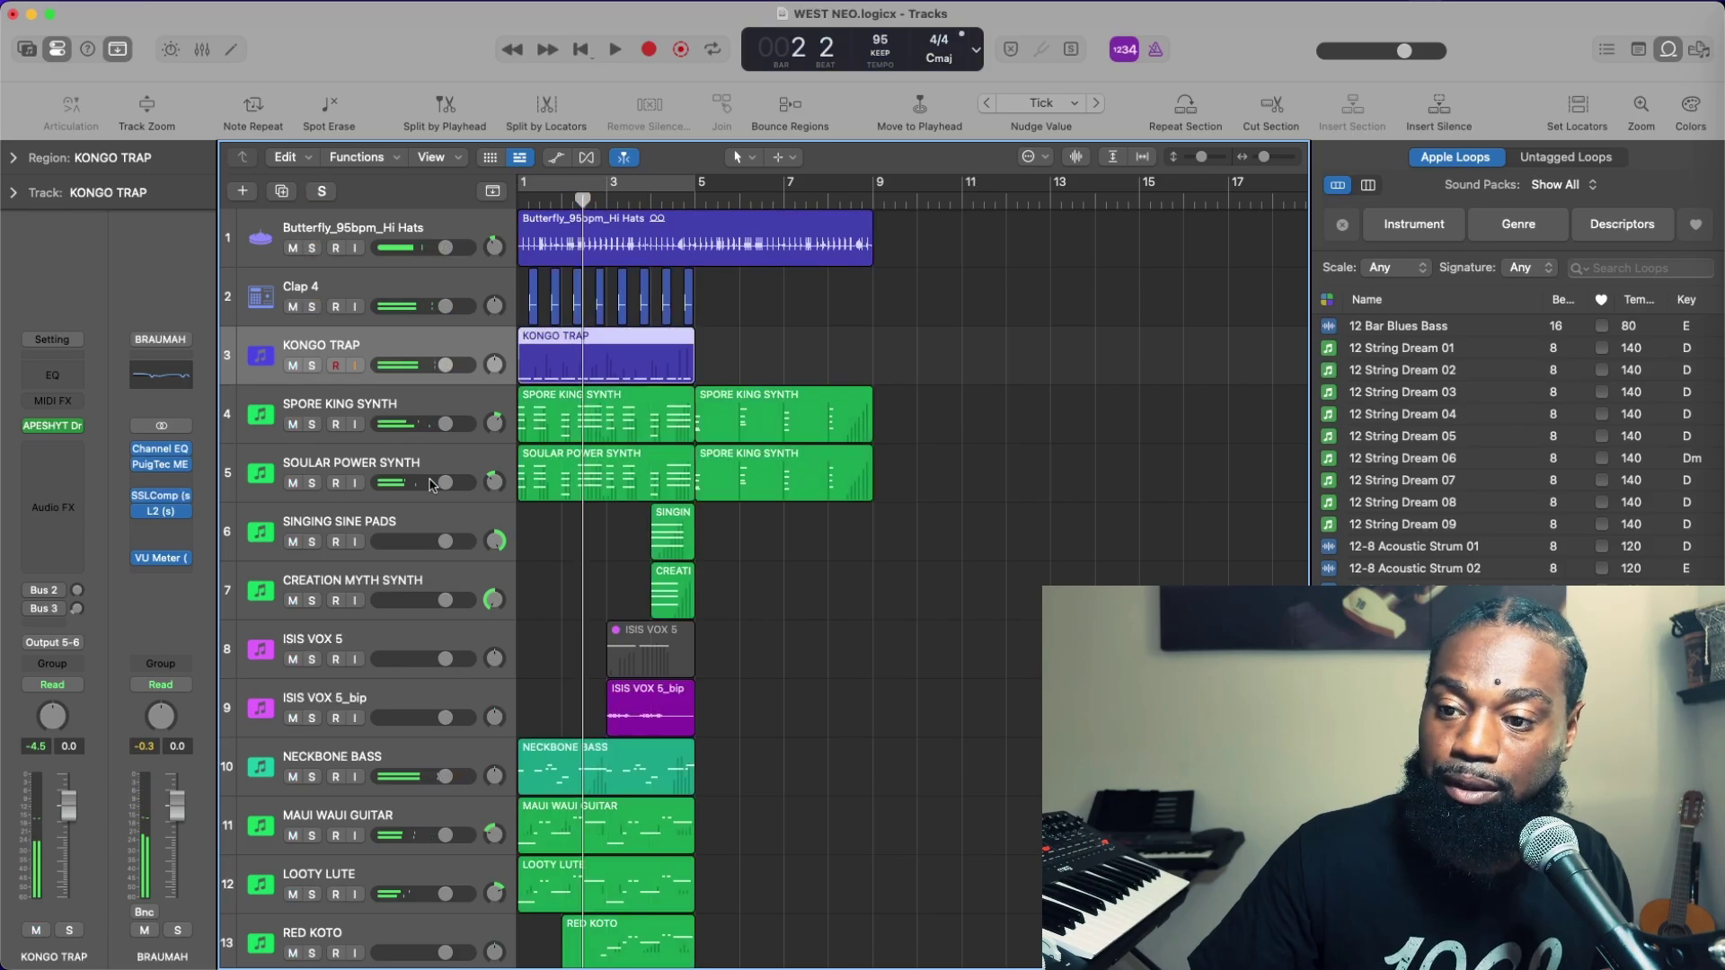
pyautogui.moveTo(411, 762); pyautogui.dragTo(427, 398)
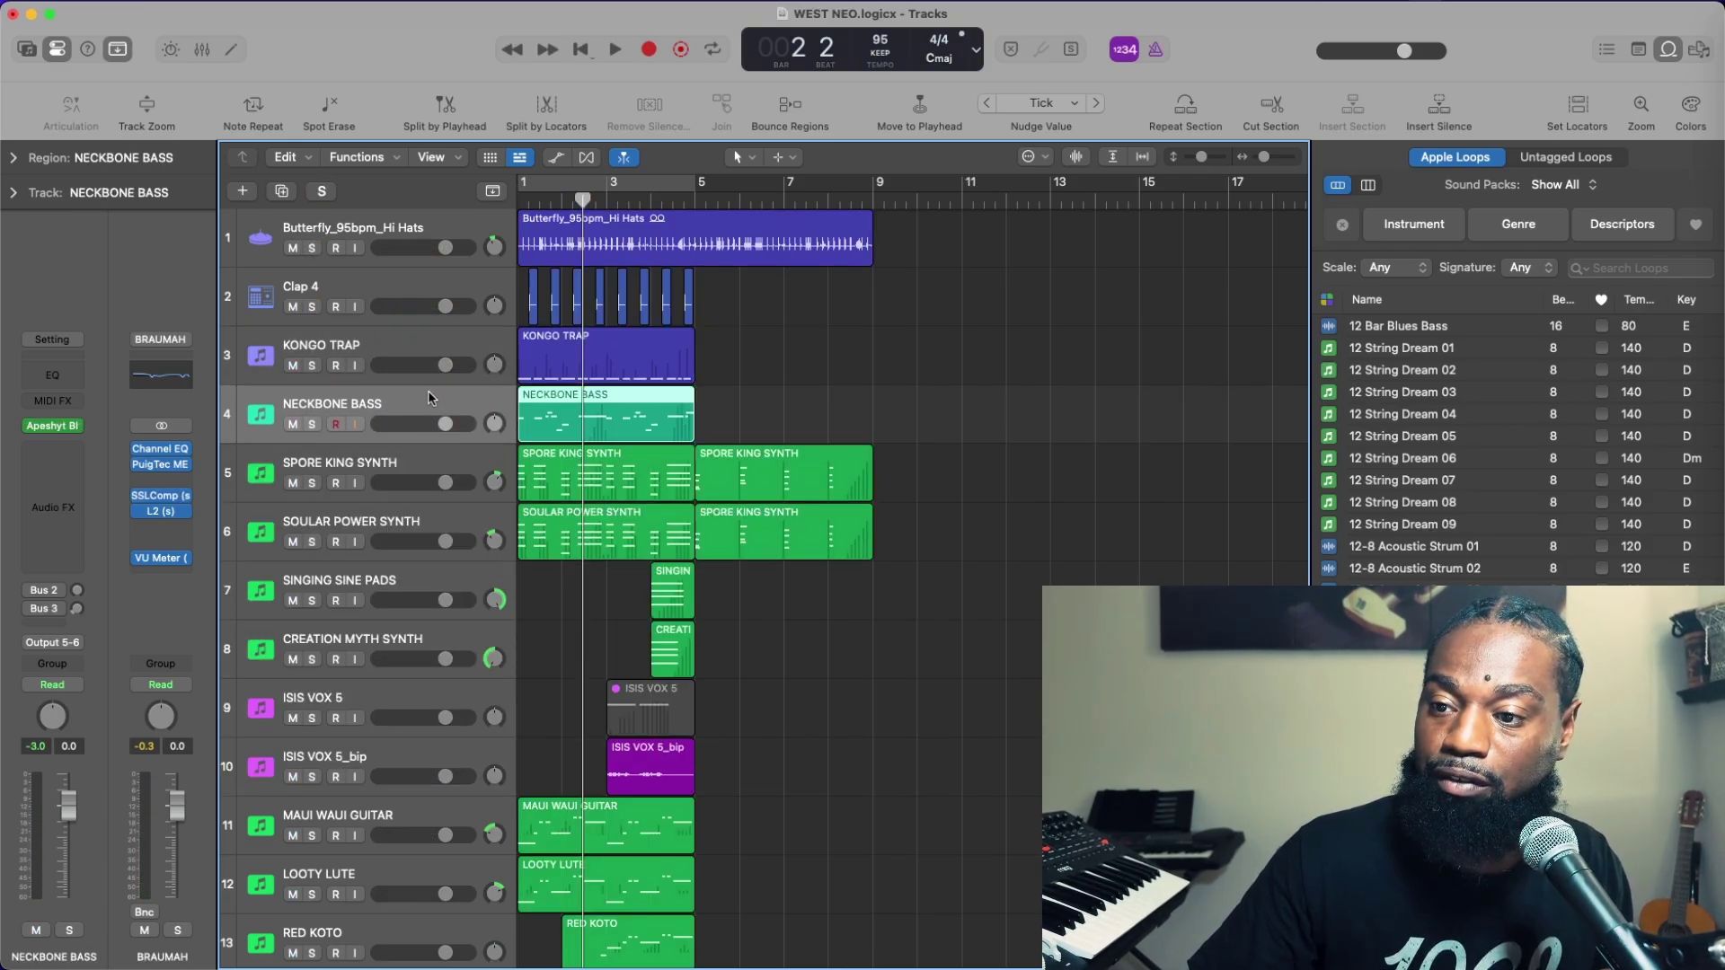
# Rename the KONGO TRAP track to KICK, the Butterfly_95bpm_Hi Hats track to HAT, and the Clap 4 track to CLAP
pyautogui.doubleClick(334, 346)
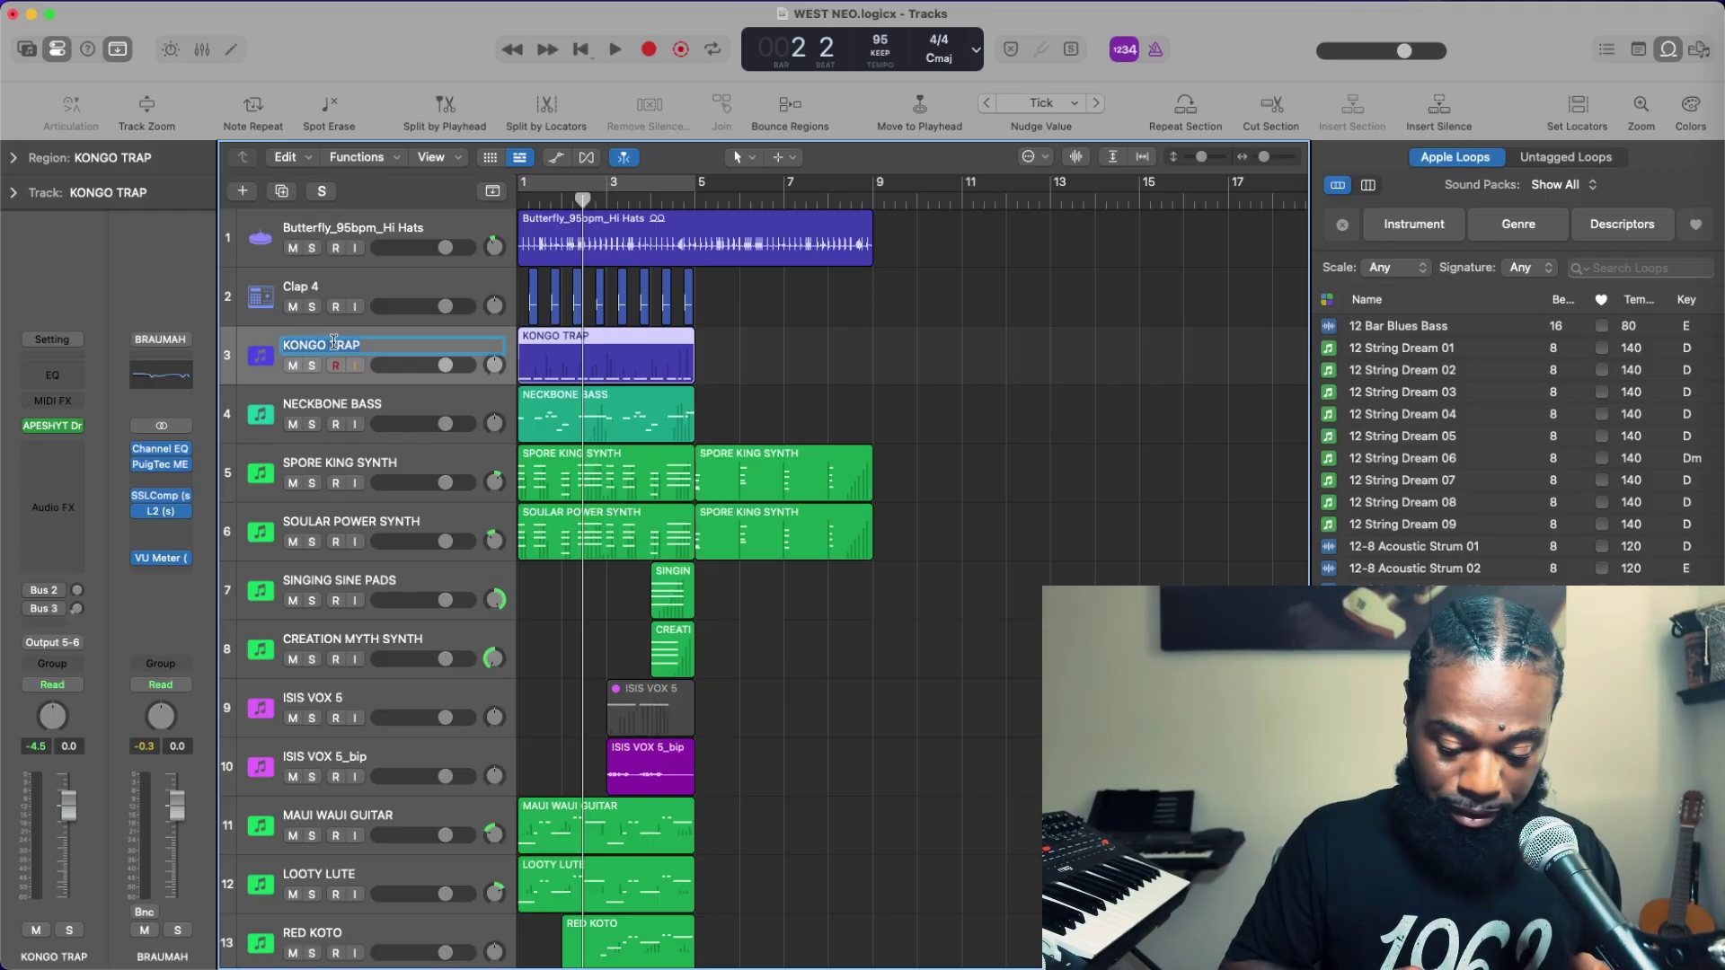
pyautogui.write('KICK')
pyautogui.press('Return')
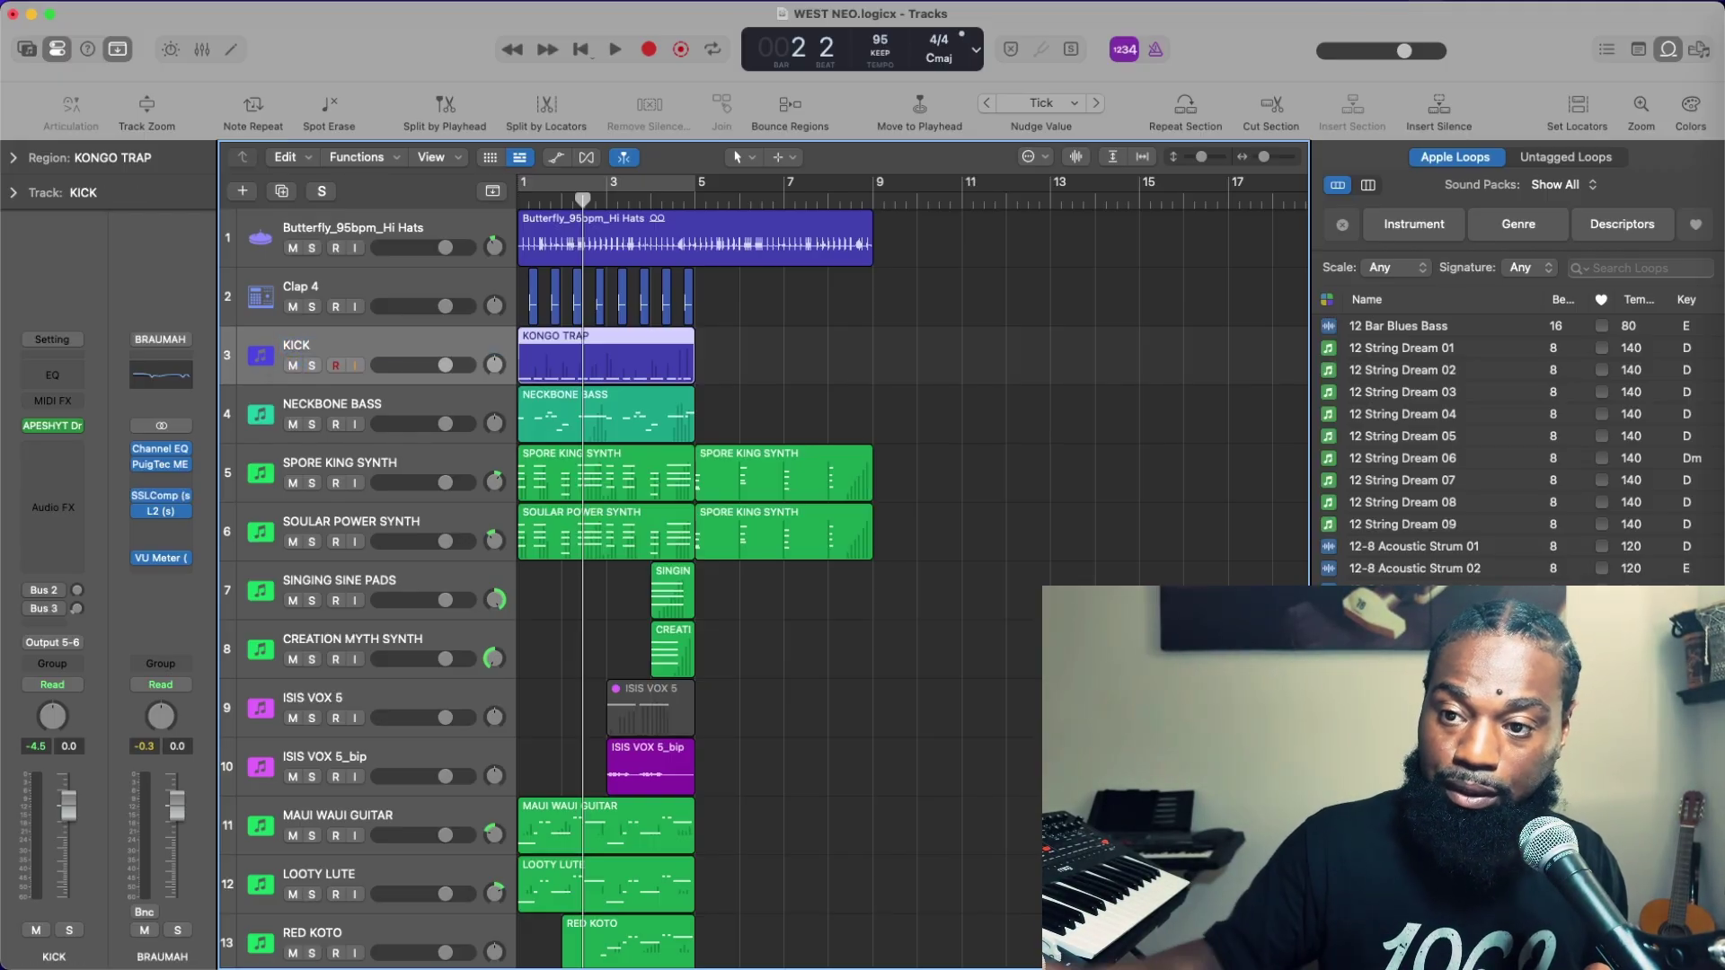
pyautogui.click(365, 230)
pyautogui.write('HA')
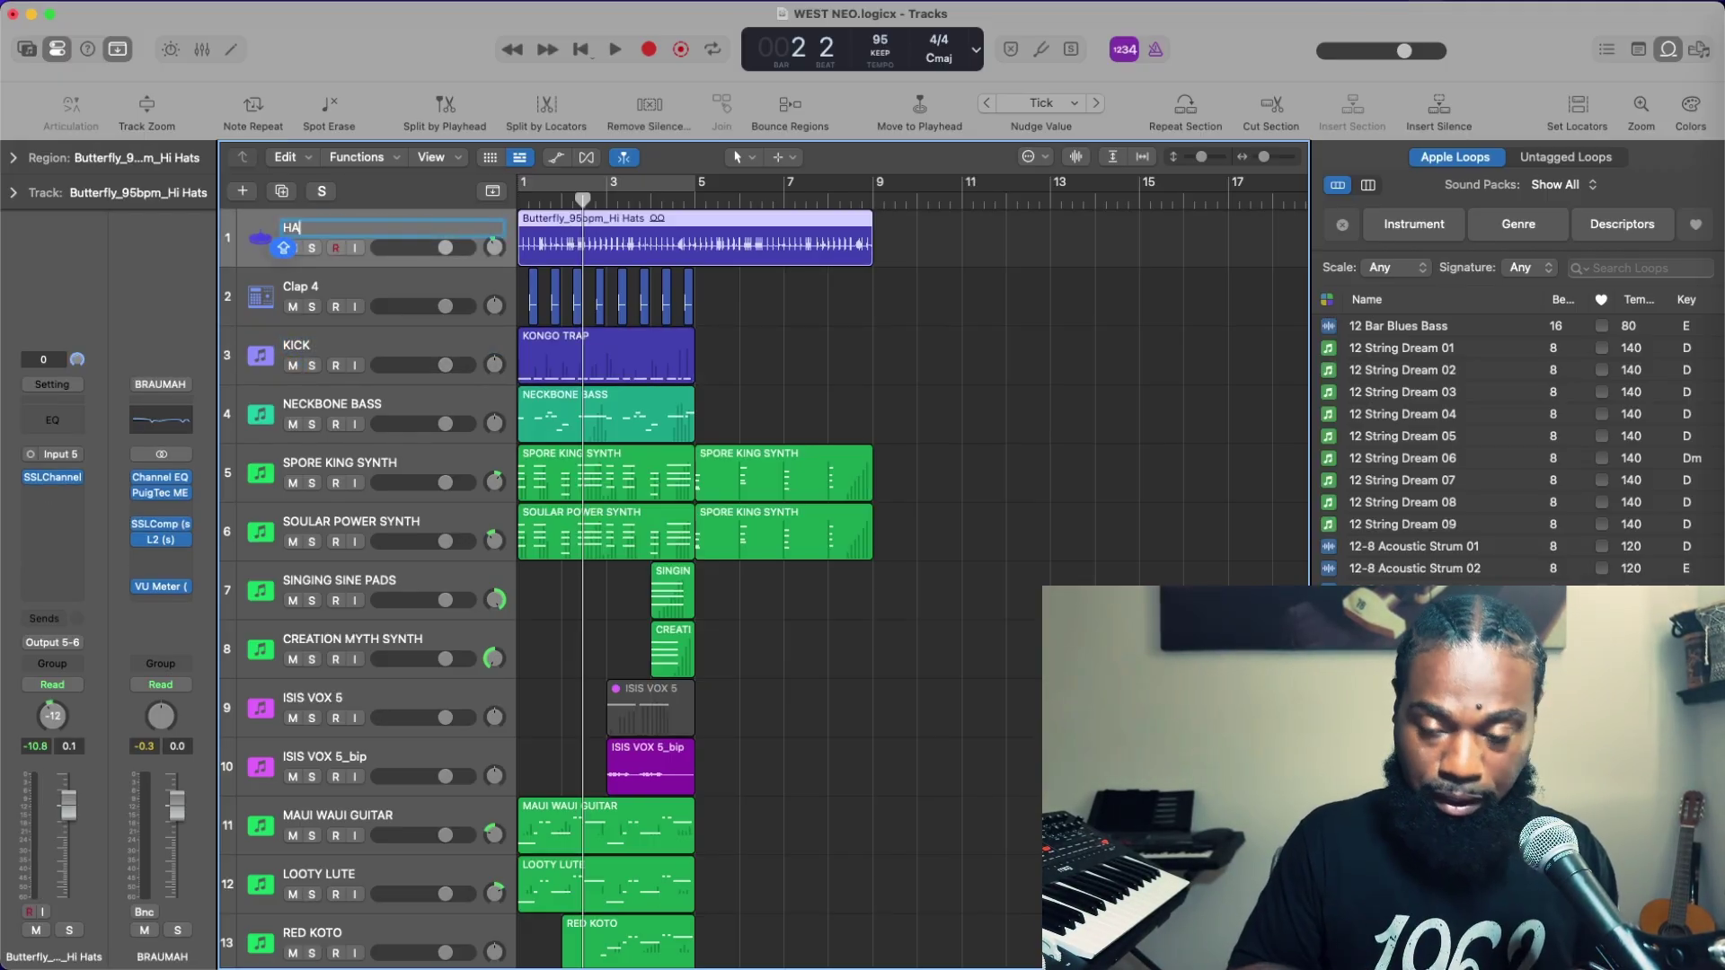
pyautogui.write('T')
pyautogui.press('Return')
pyautogui.click(350, 285)
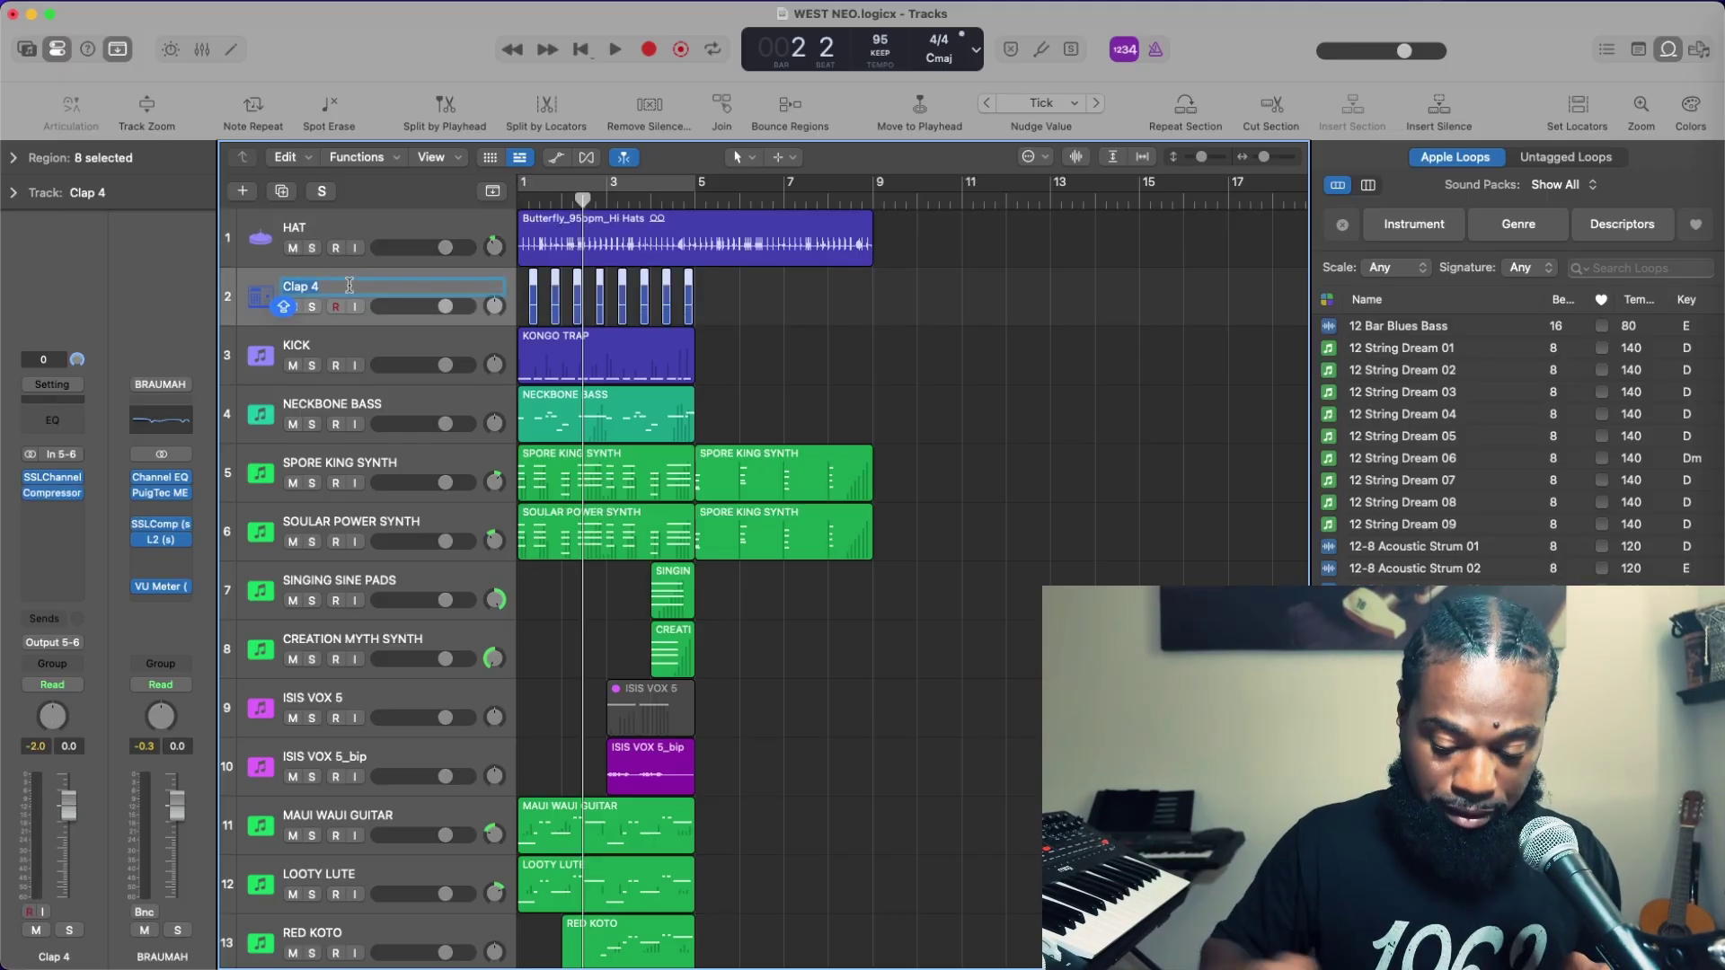
pyautogui.write('CLAP')
pyautogui.press('Return')
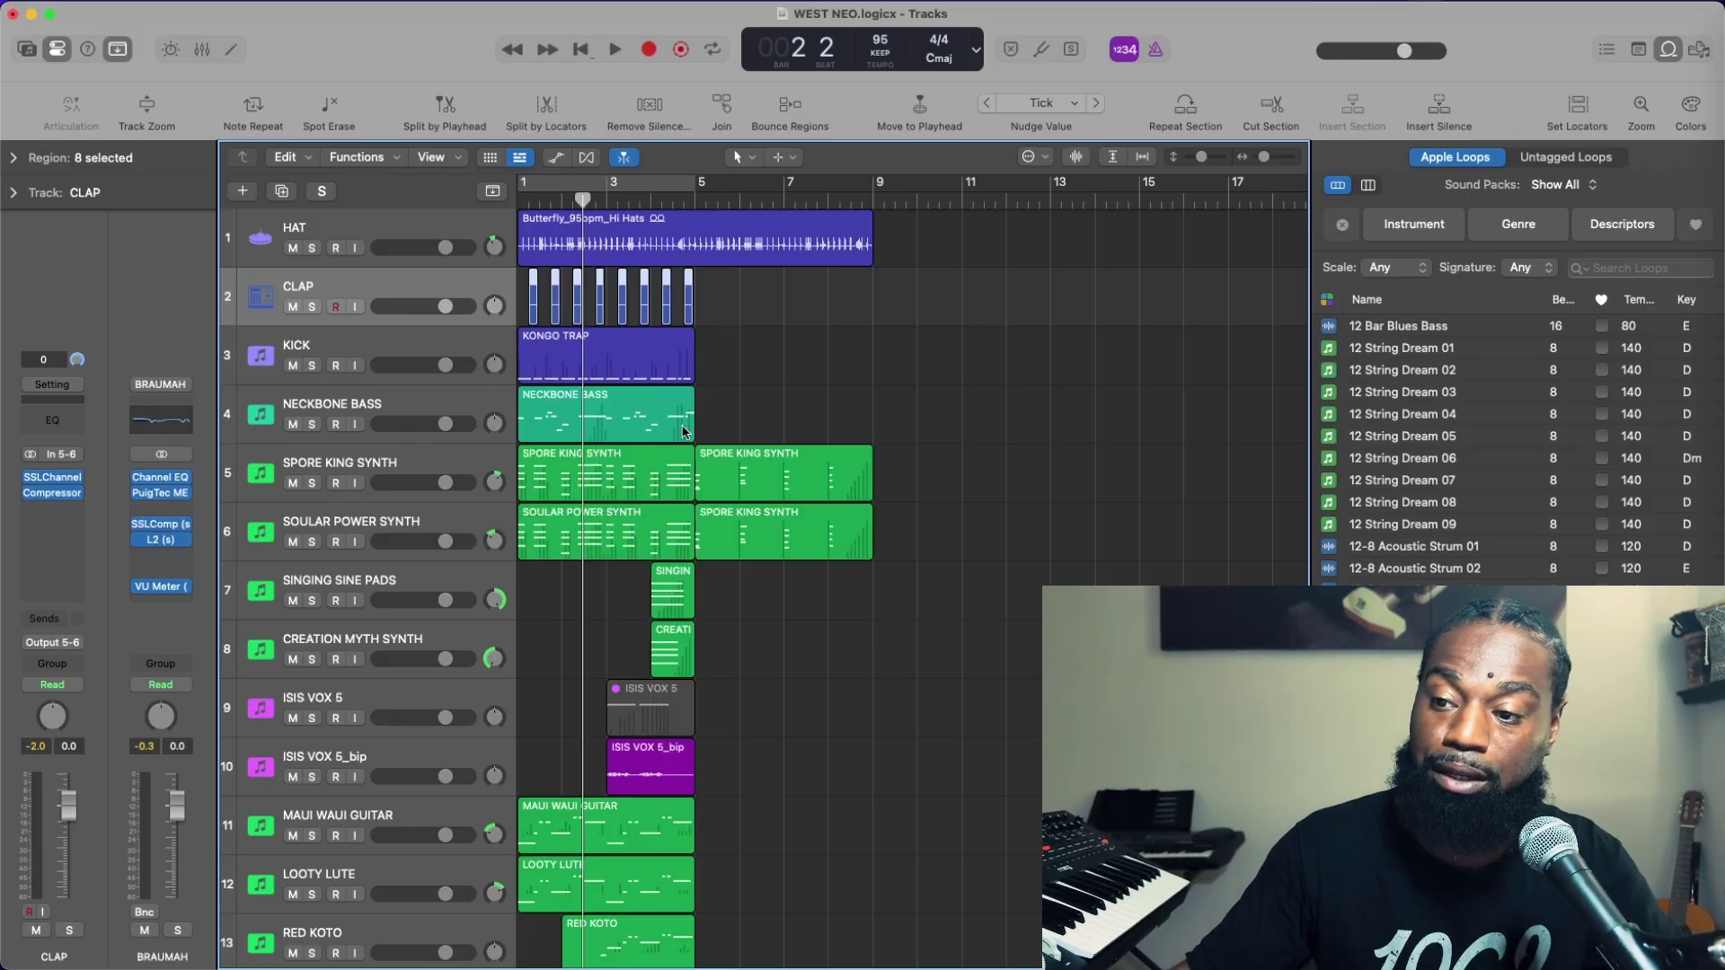
# Select all regions, name them after their tracks, and clear the selection
pyautogui.hscroll(-1, 632, 401)
pyautogui.click(730, 392)
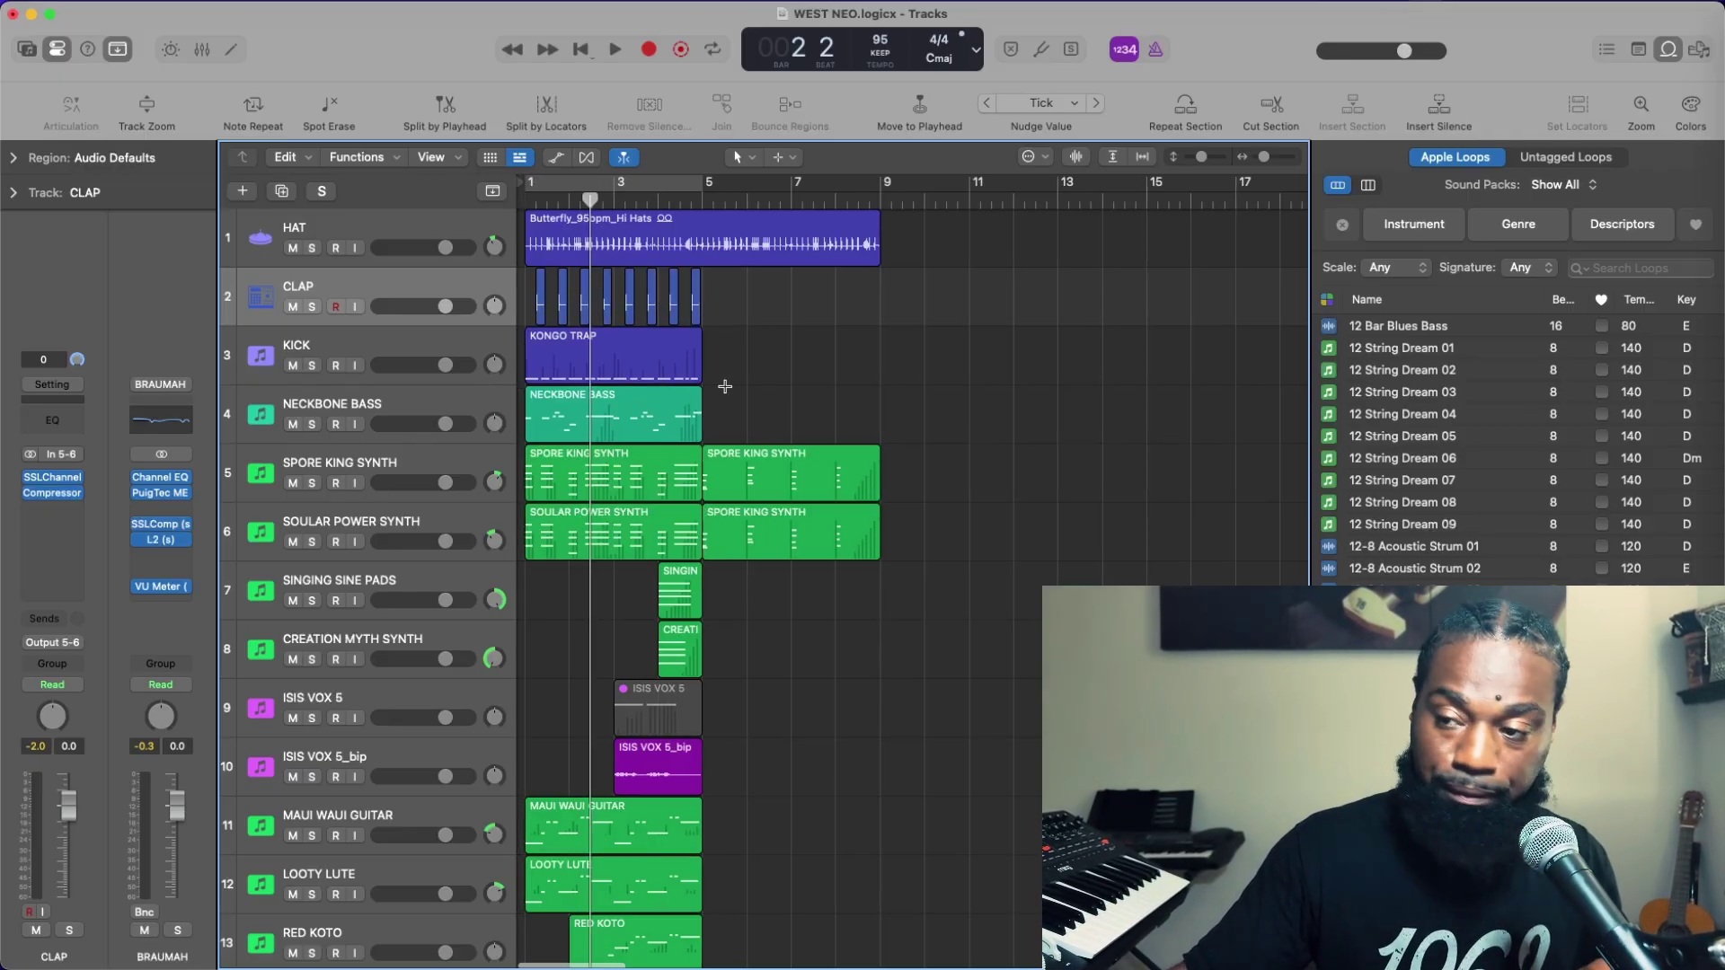
pyautogui.press('super+a')
pyautogui.rightClick(666, 368)
pyautogui.click(708, 378)
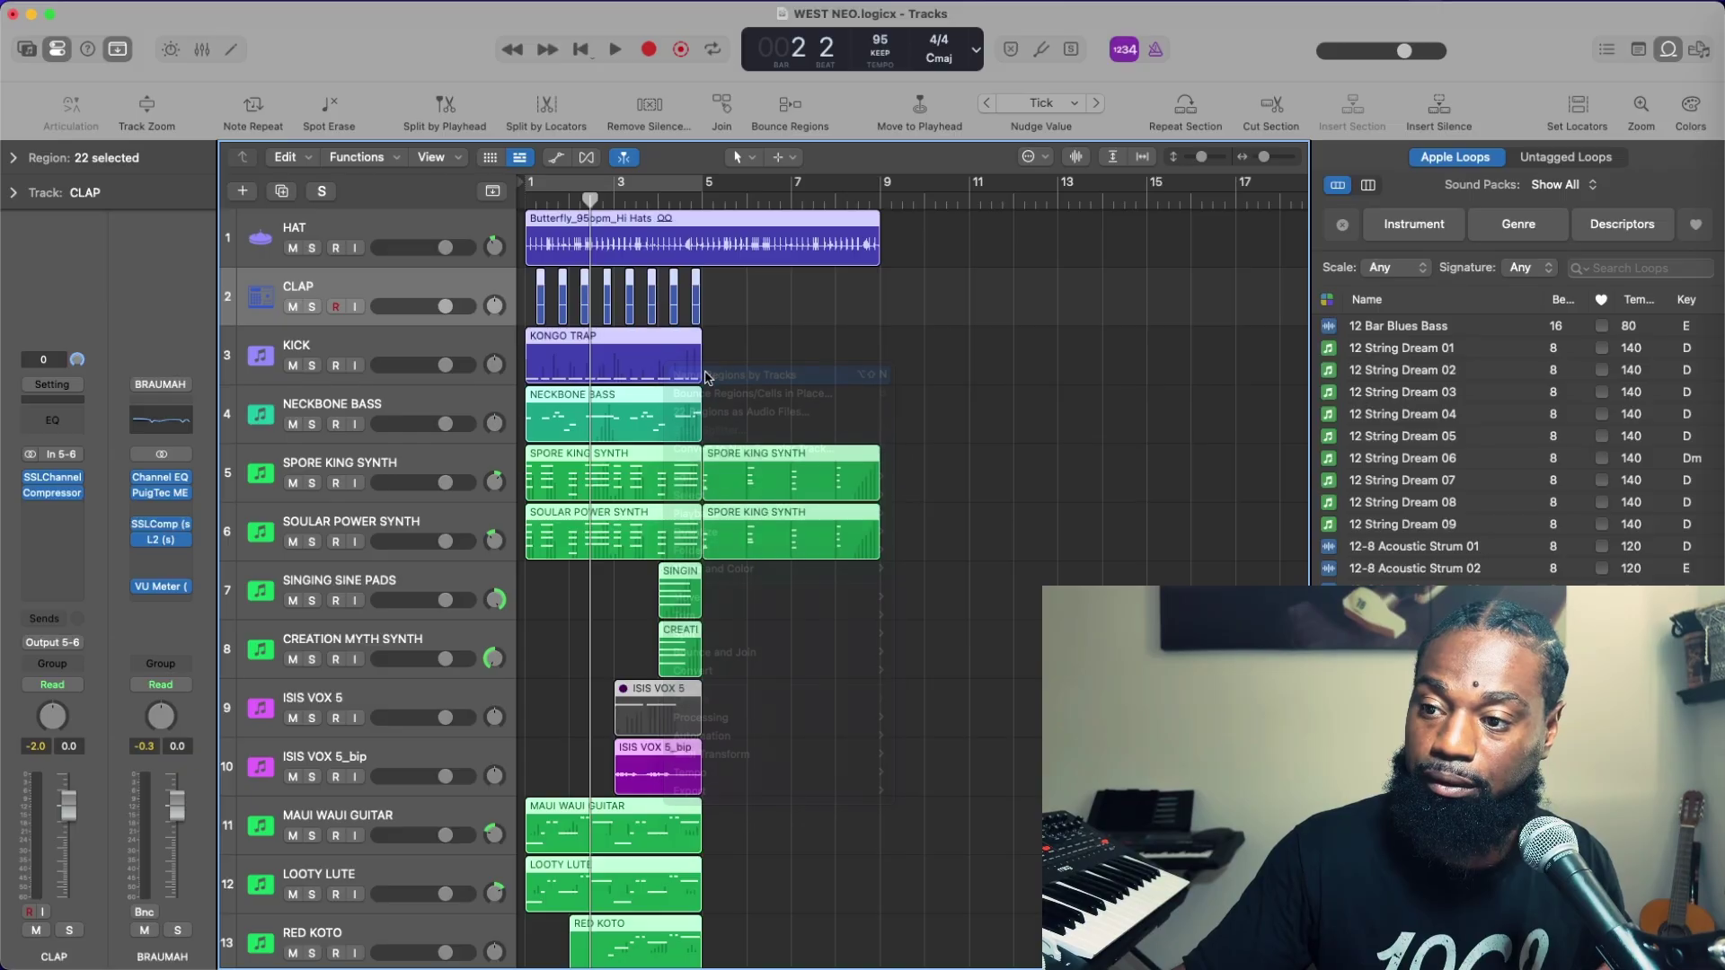
pyautogui.click(743, 345)
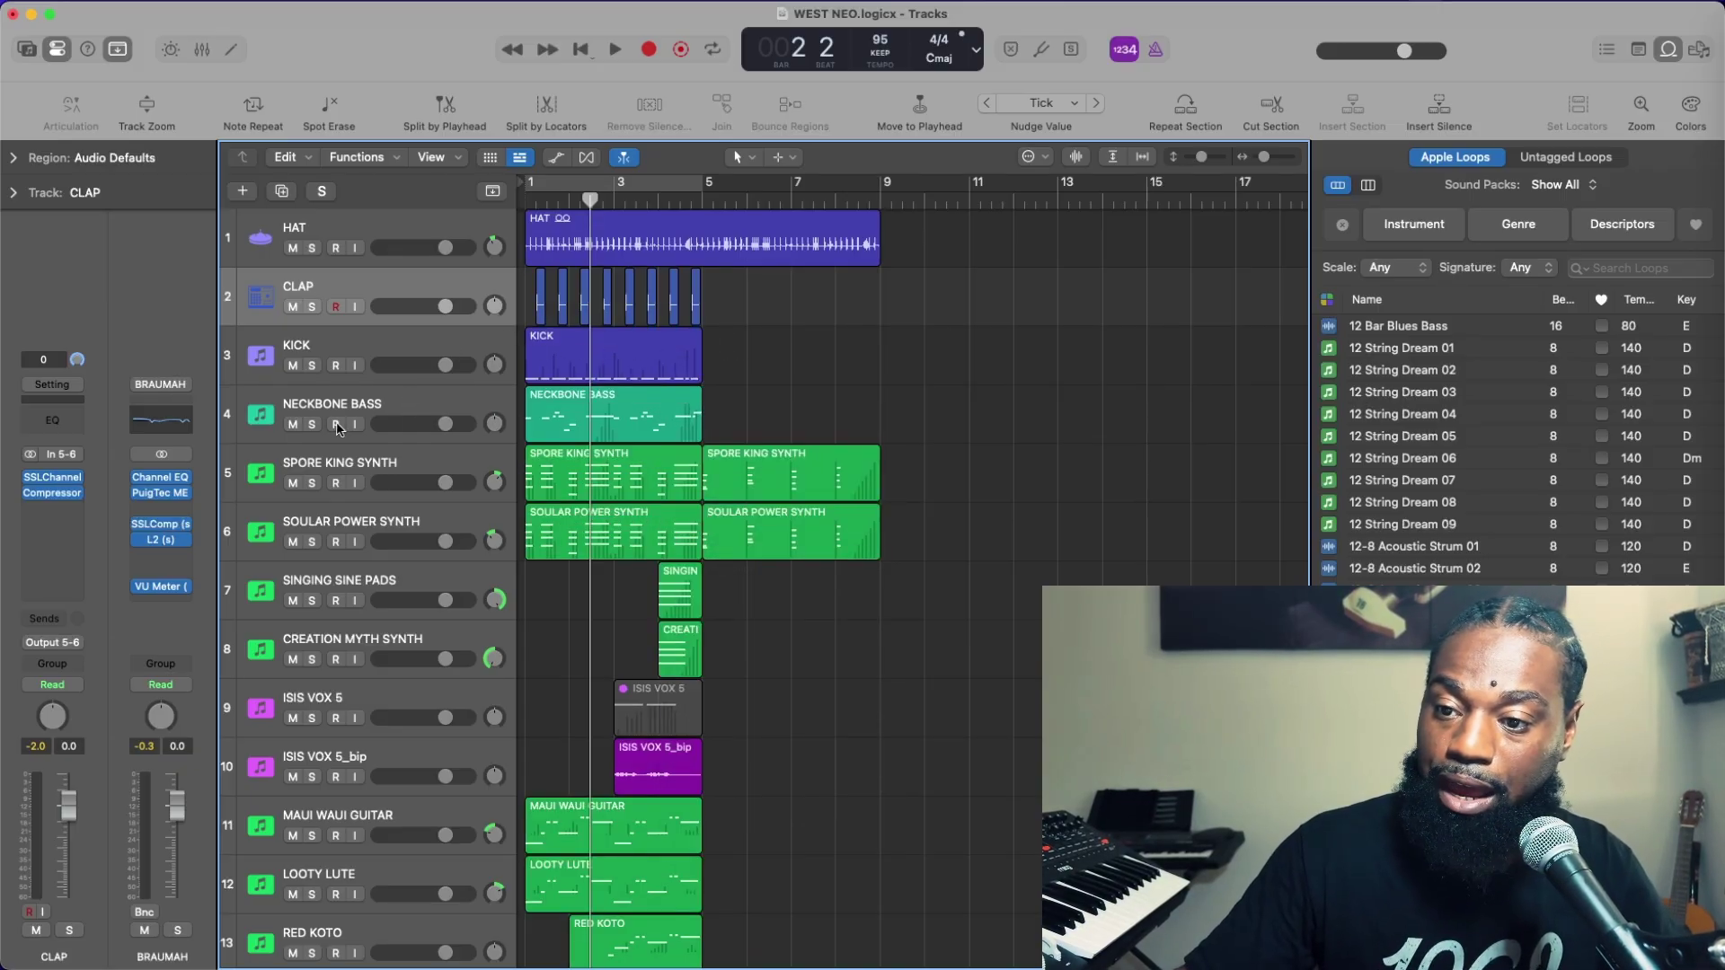
pyautogui.scroll(-2, 467, 381)
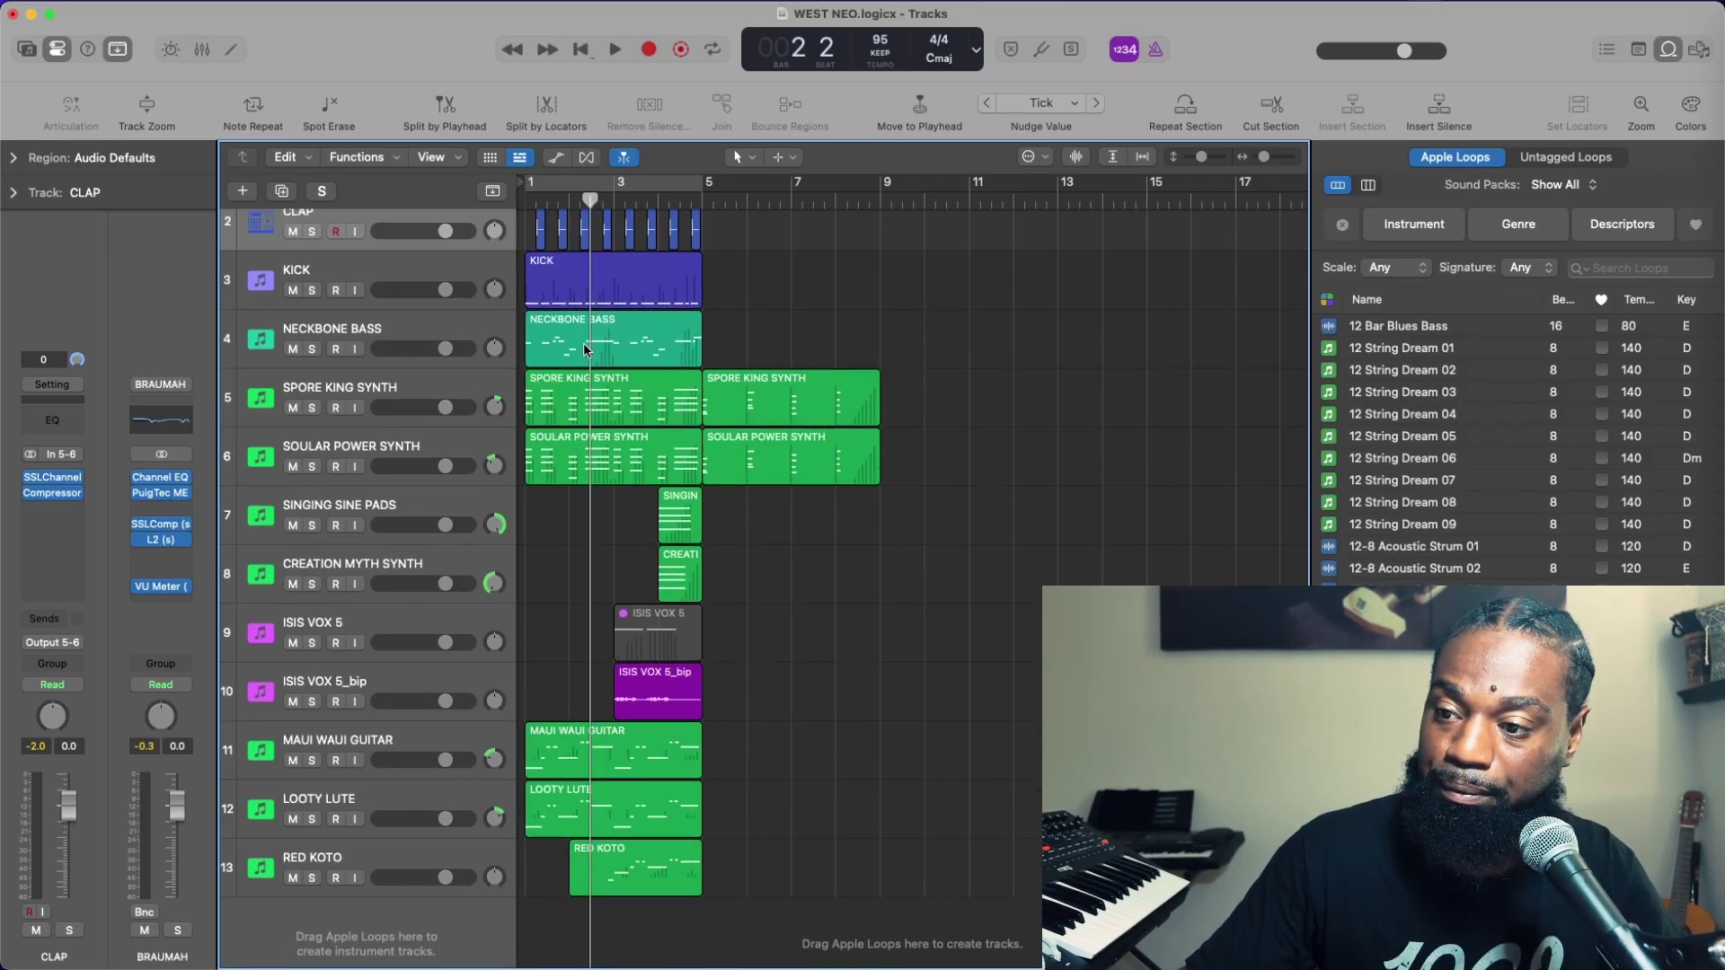
pyautogui.click(437, 398)
pyautogui.click(449, 449)
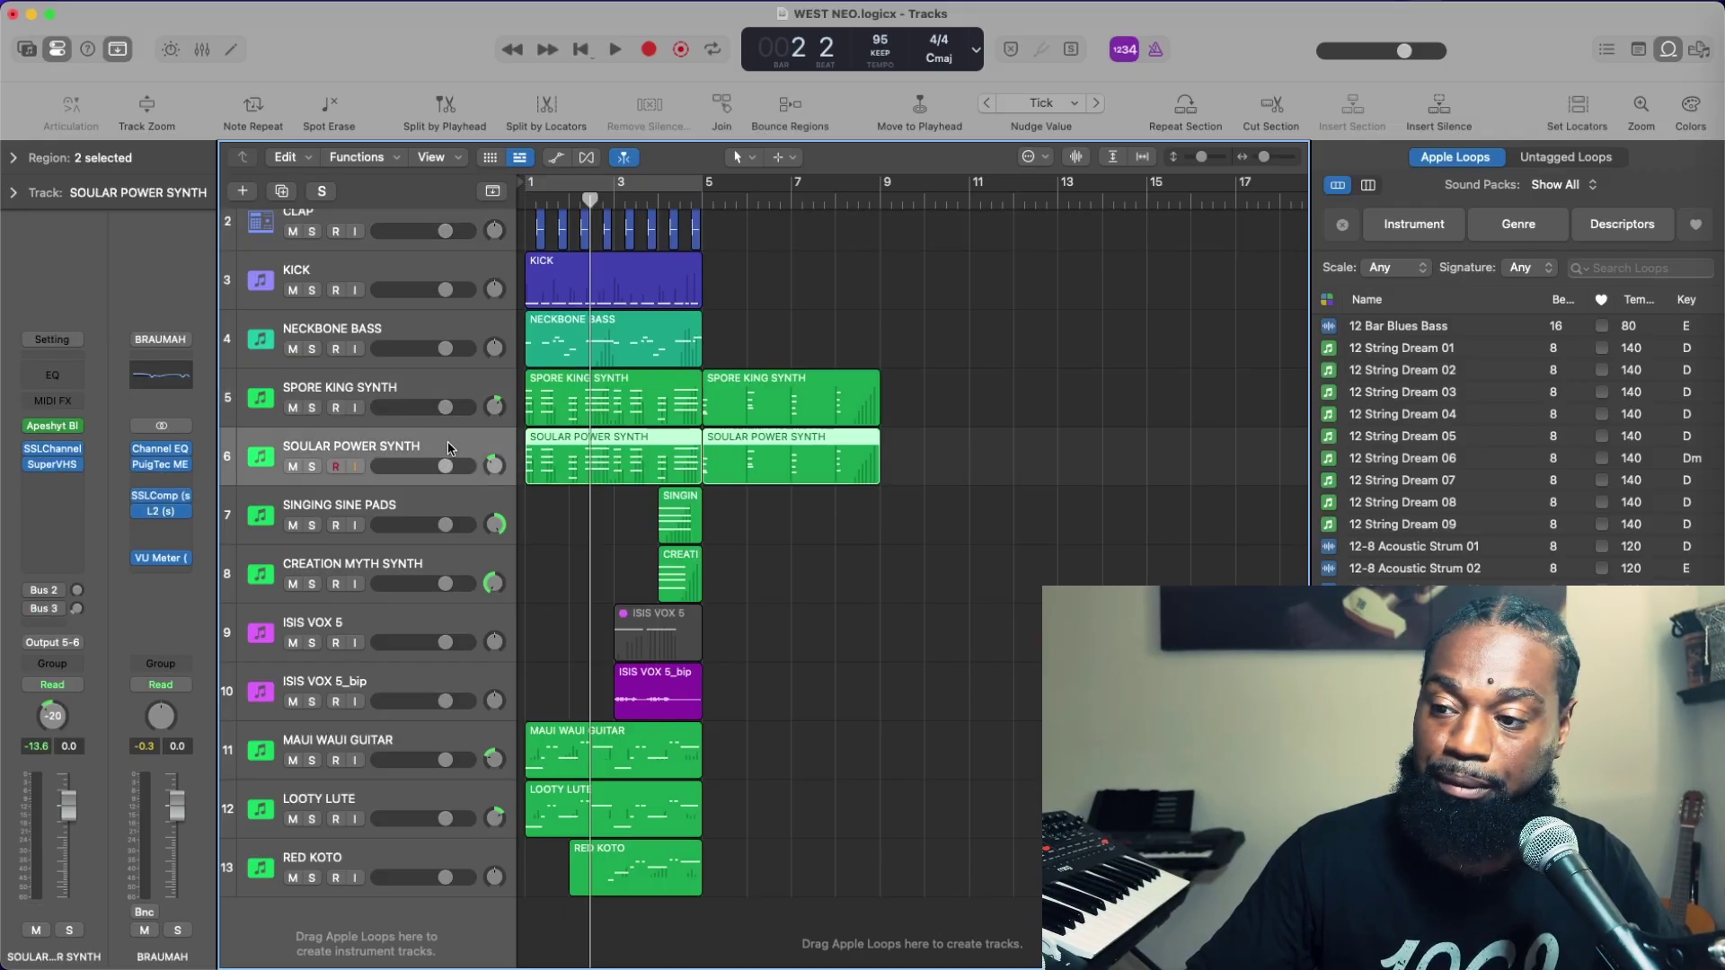
pyautogui.click(466, 403)
pyautogui.click(471, 446)
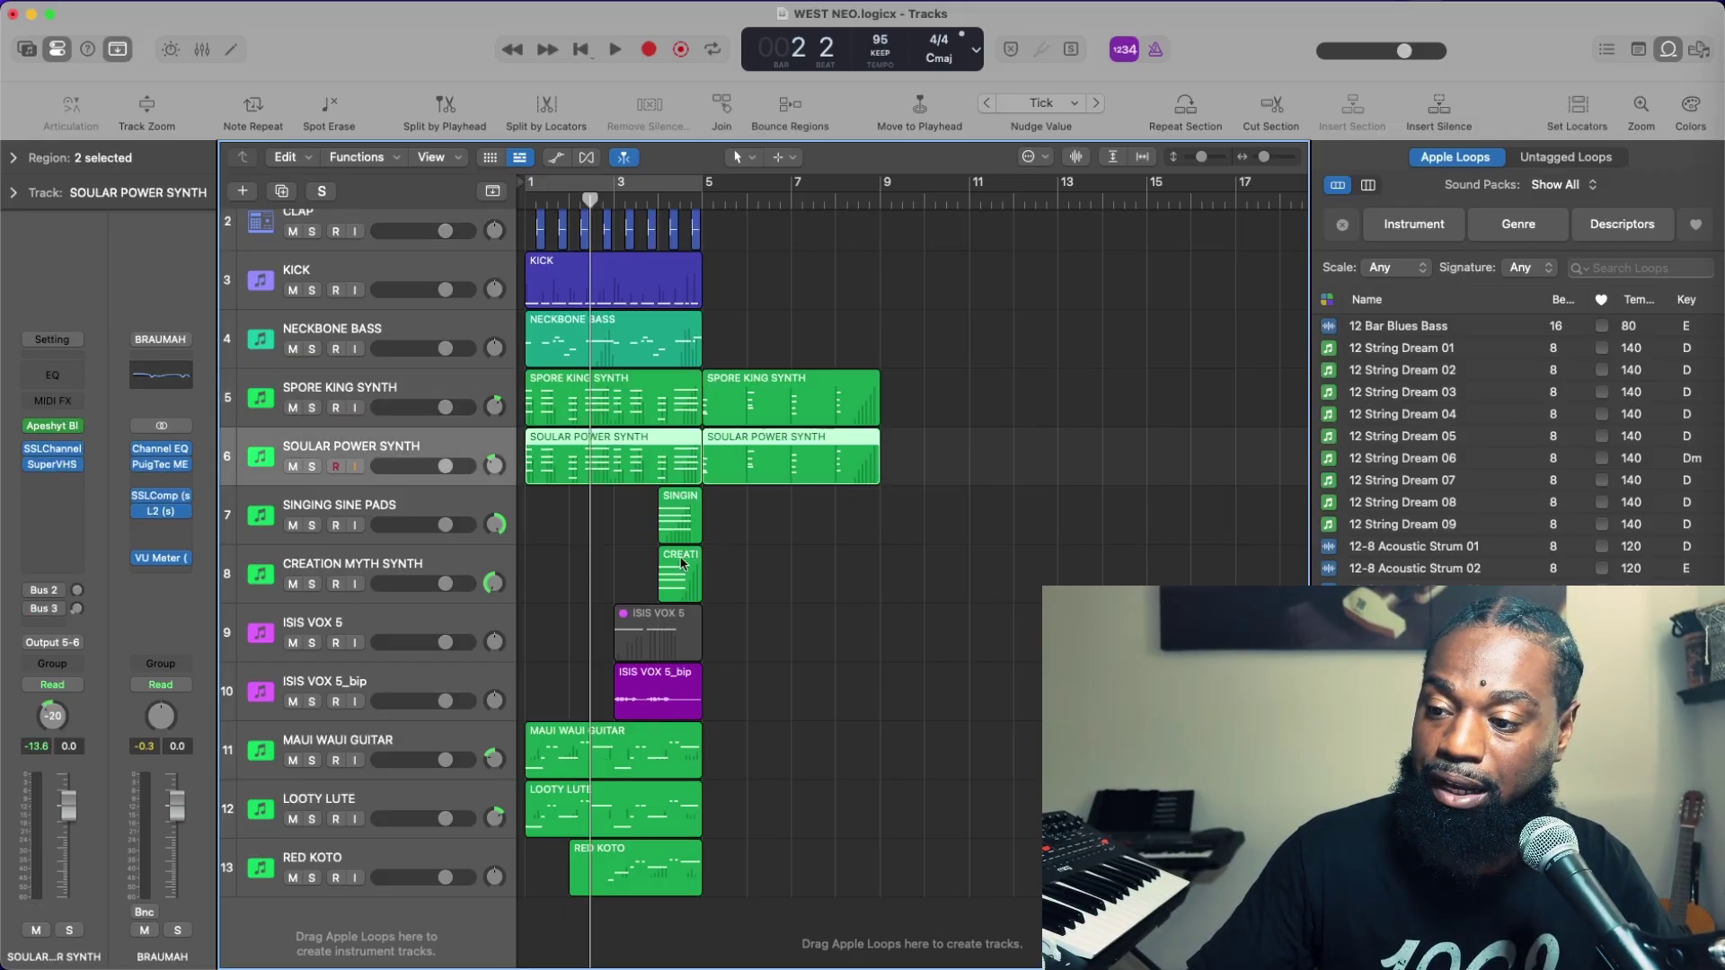
pyautogui.click(466, 681)
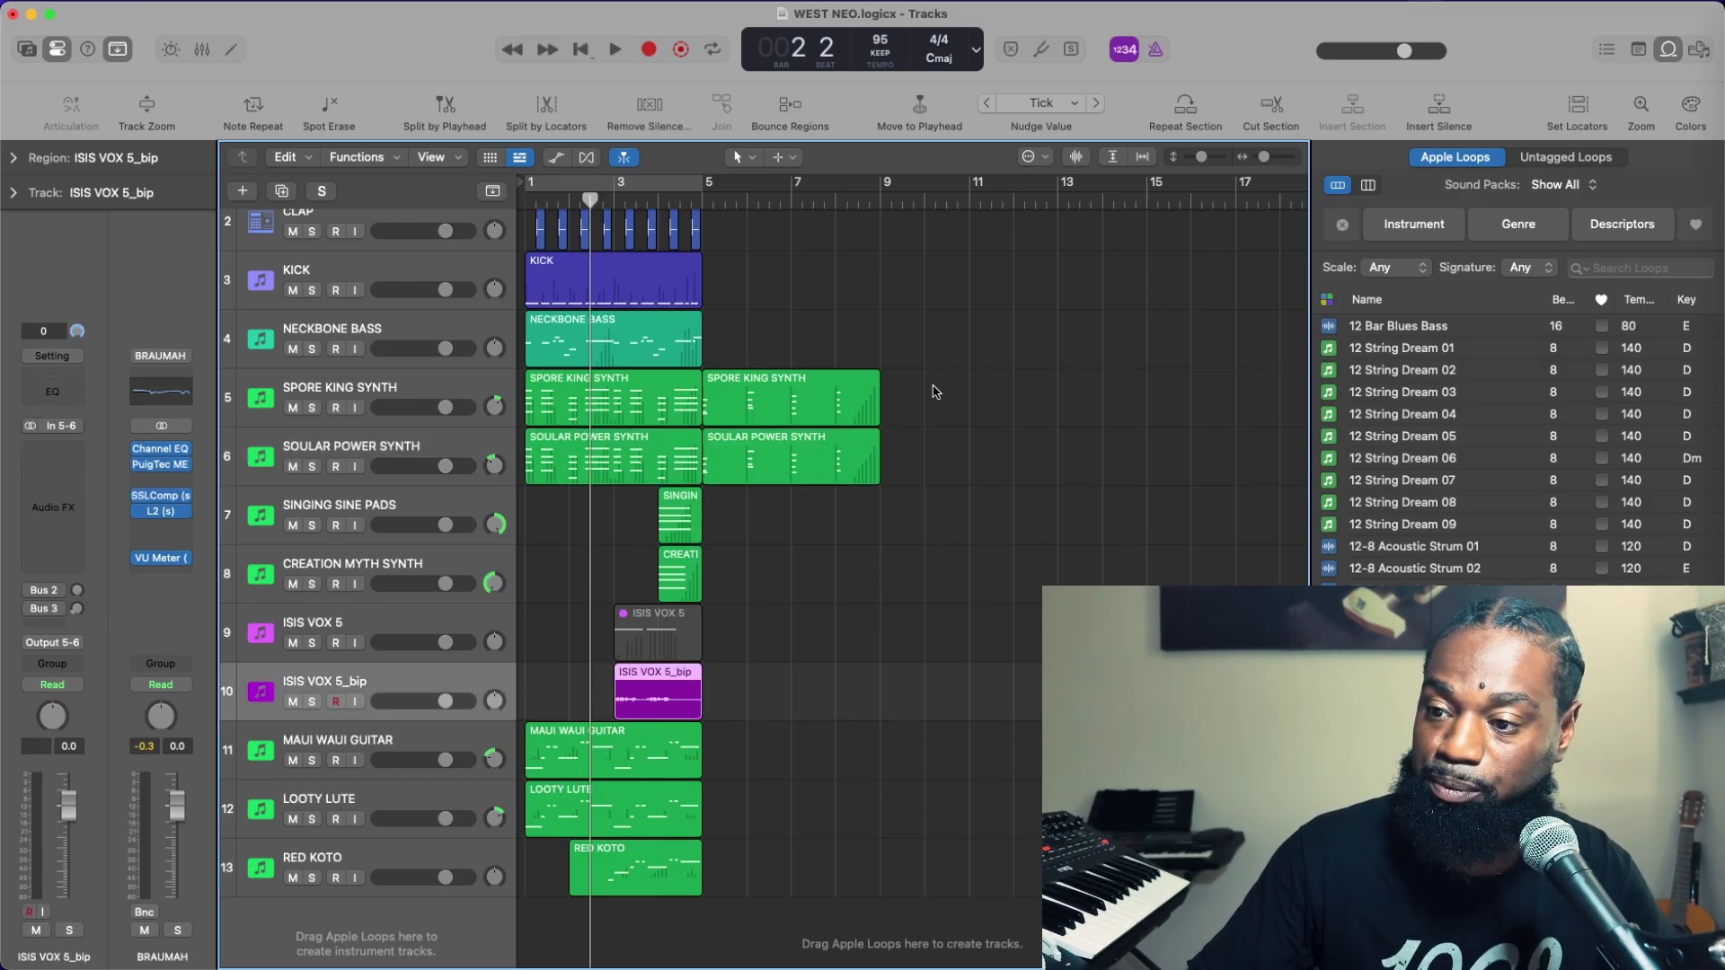
# Select the second SPORE KING SYNTH and SOULAR POWER SYNTH regions and audition them from about bar 5
pyautogui.moveTo(935, 391); pyautogui.dragTo(766, 494)
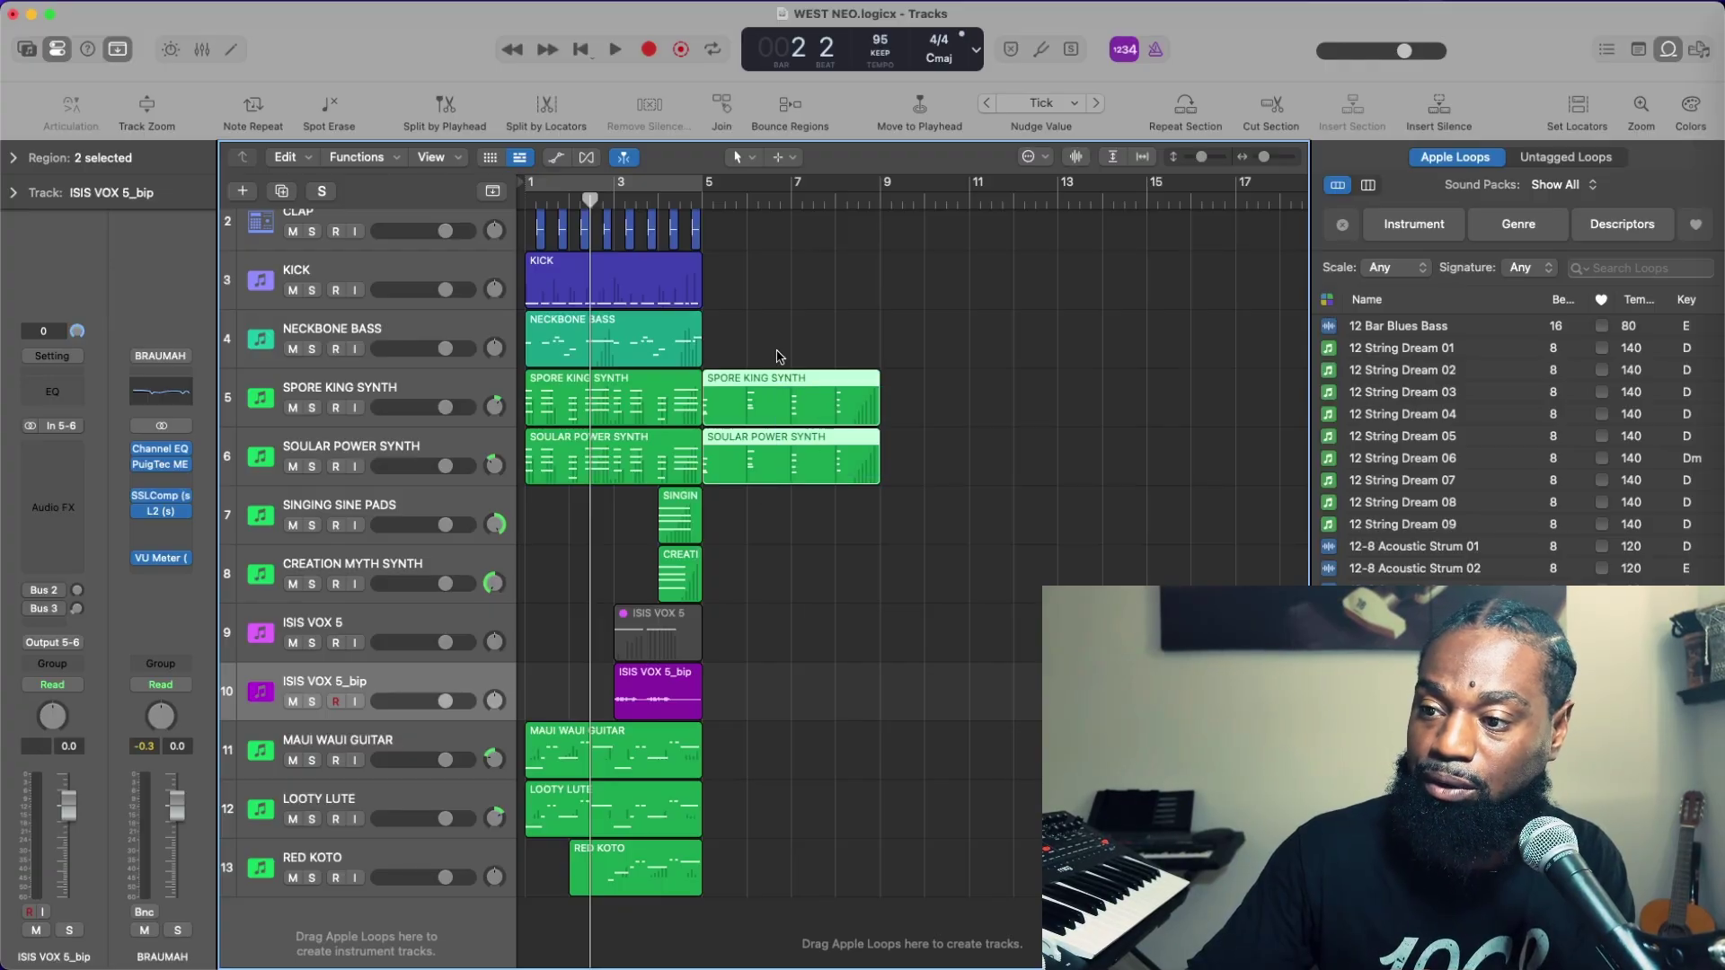
pyautogui.doubleClick(698, 199)
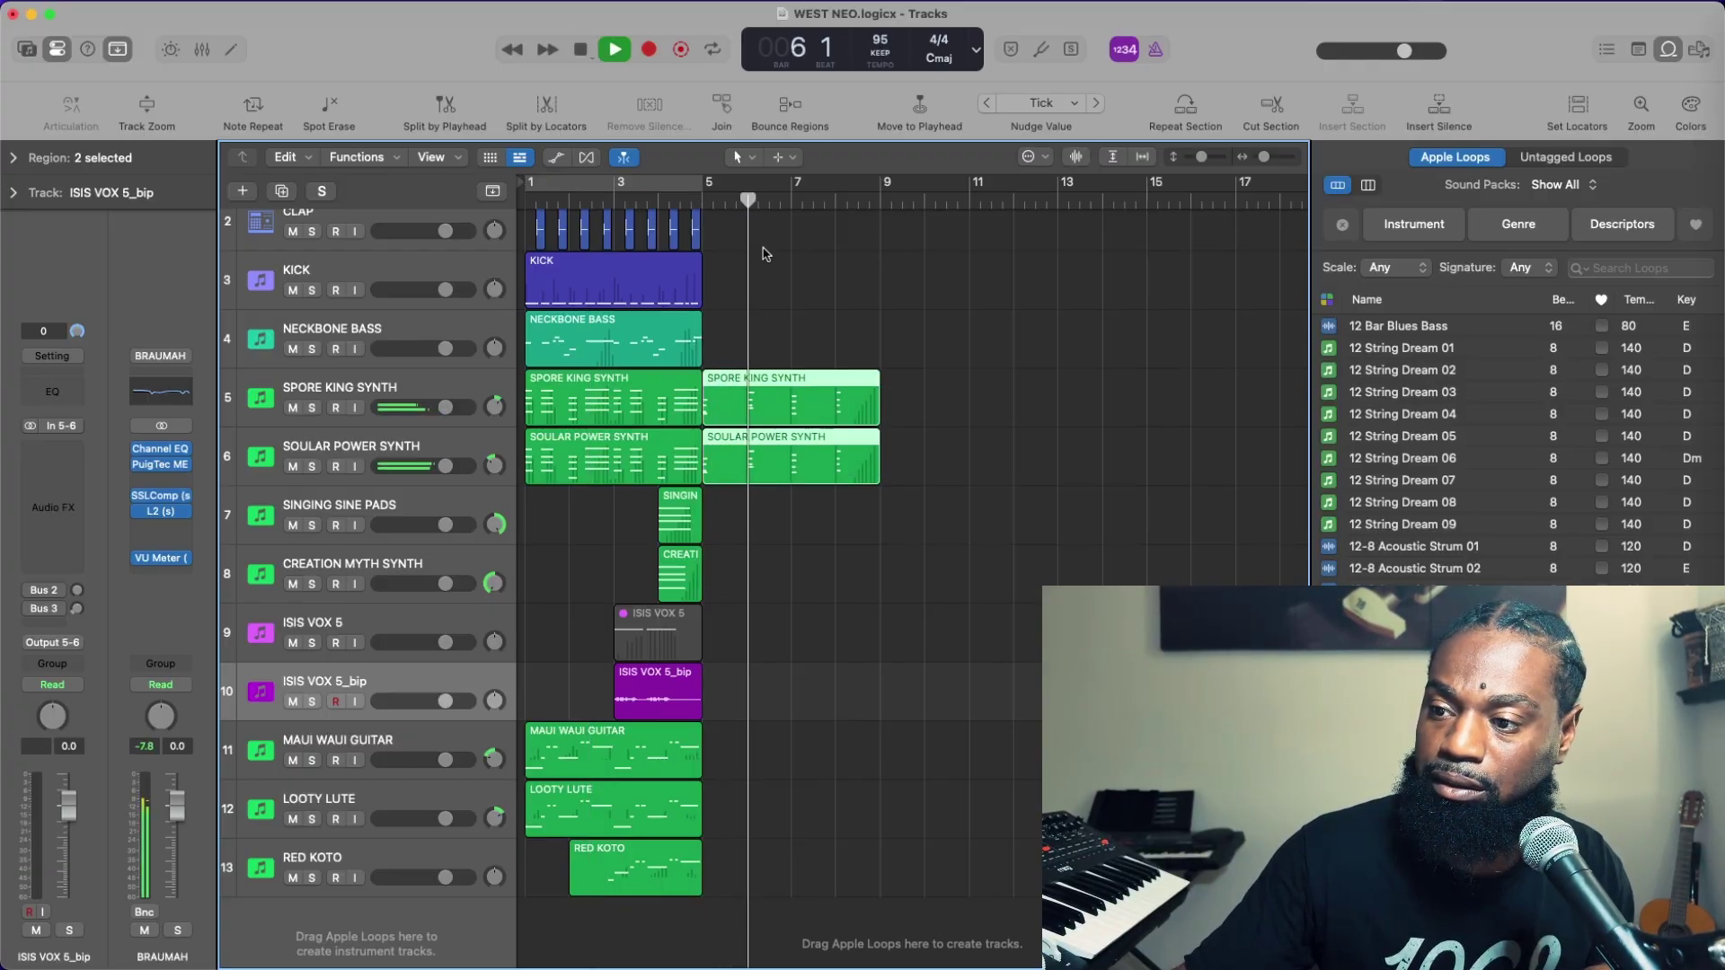
pyautogui.press('space')
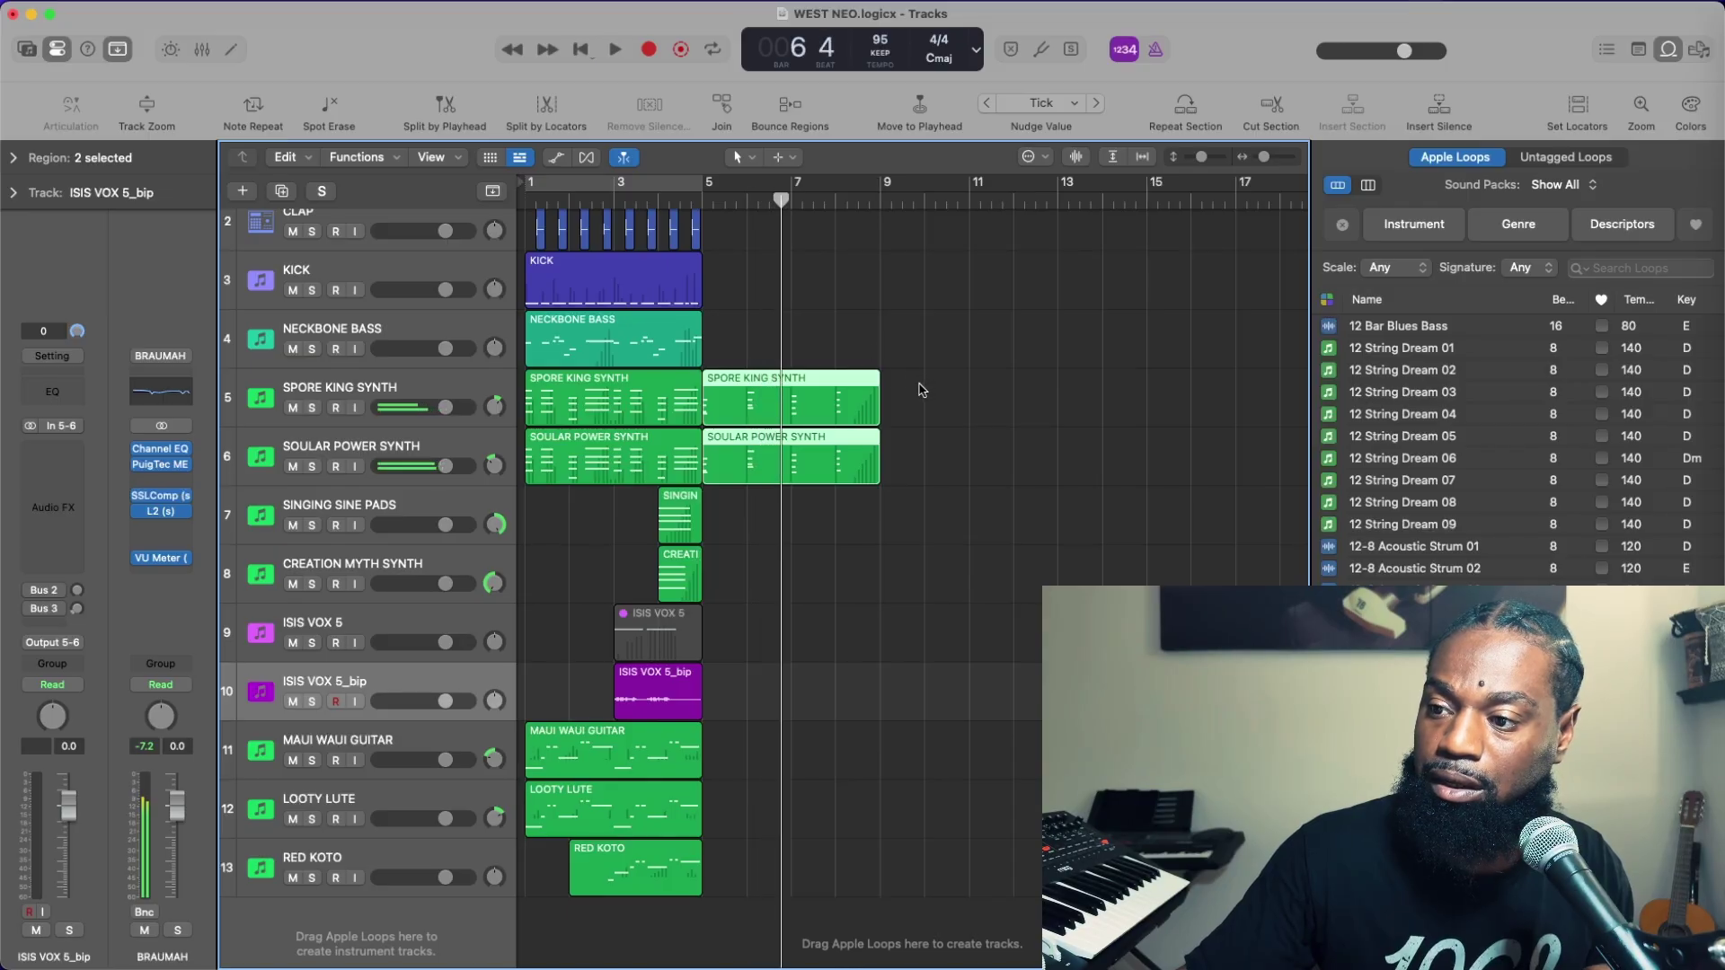
# Turn on the cycle range from bar 1 to bar 5 and hide the Apple Loops browser
pyautogui.moveTo(918, 385); pyautogui.dragTo(782, 454)
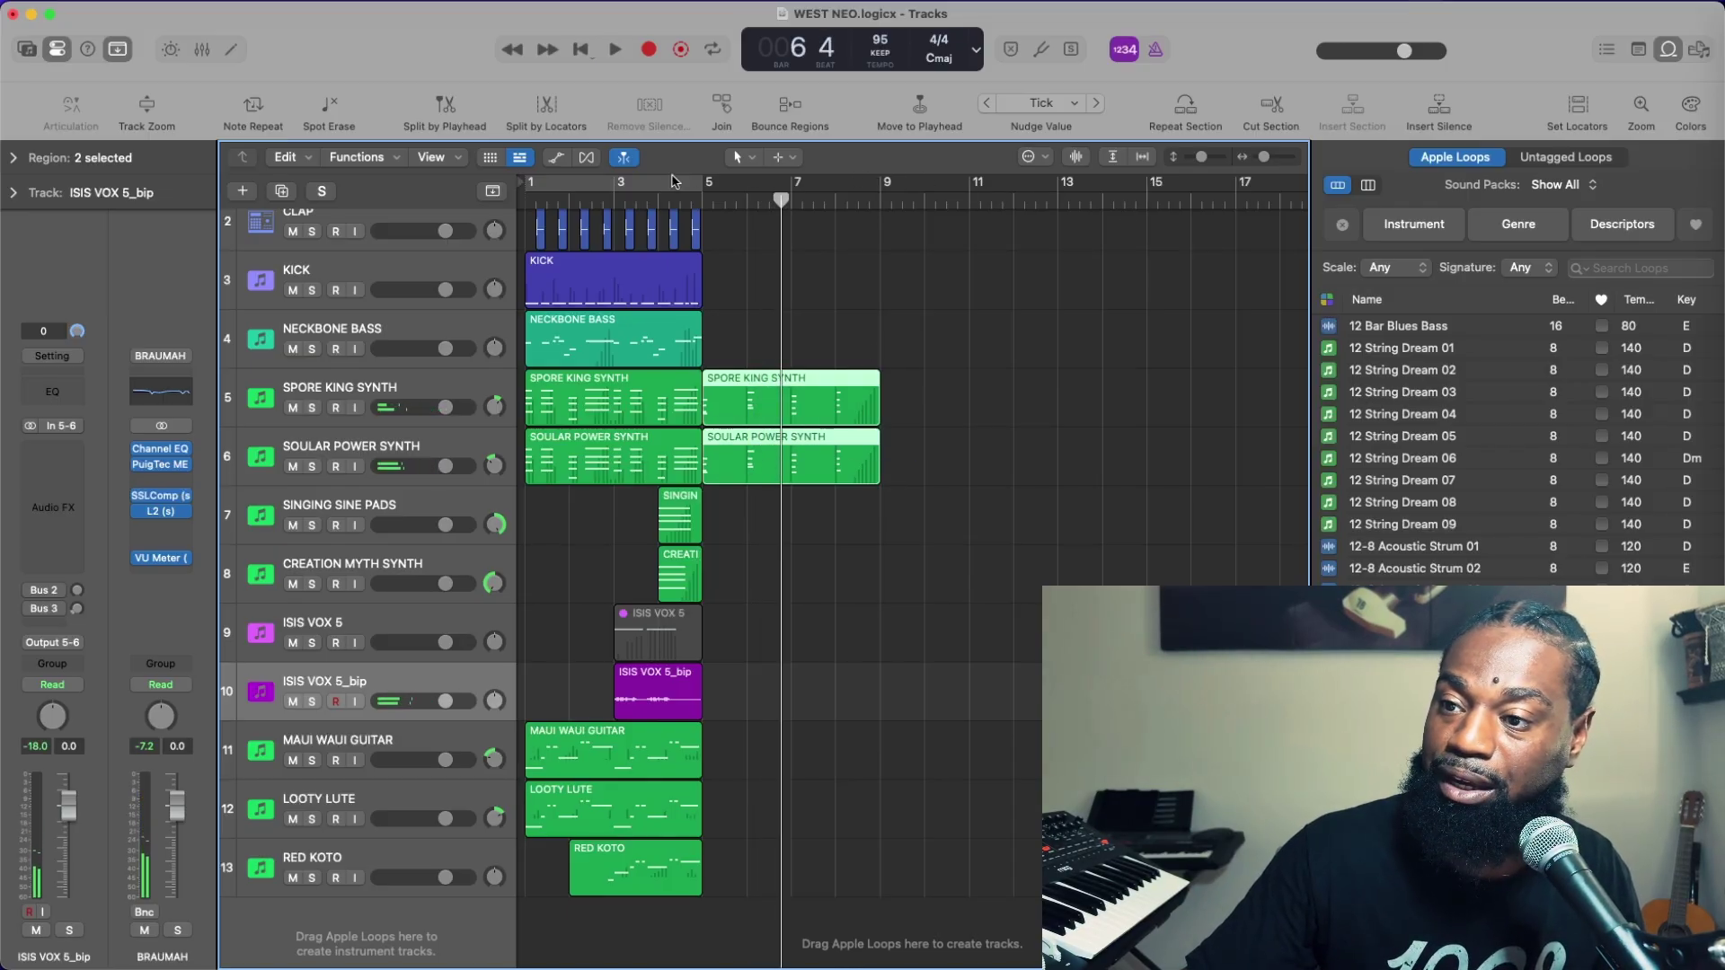
pyautogui.click(670, 186)
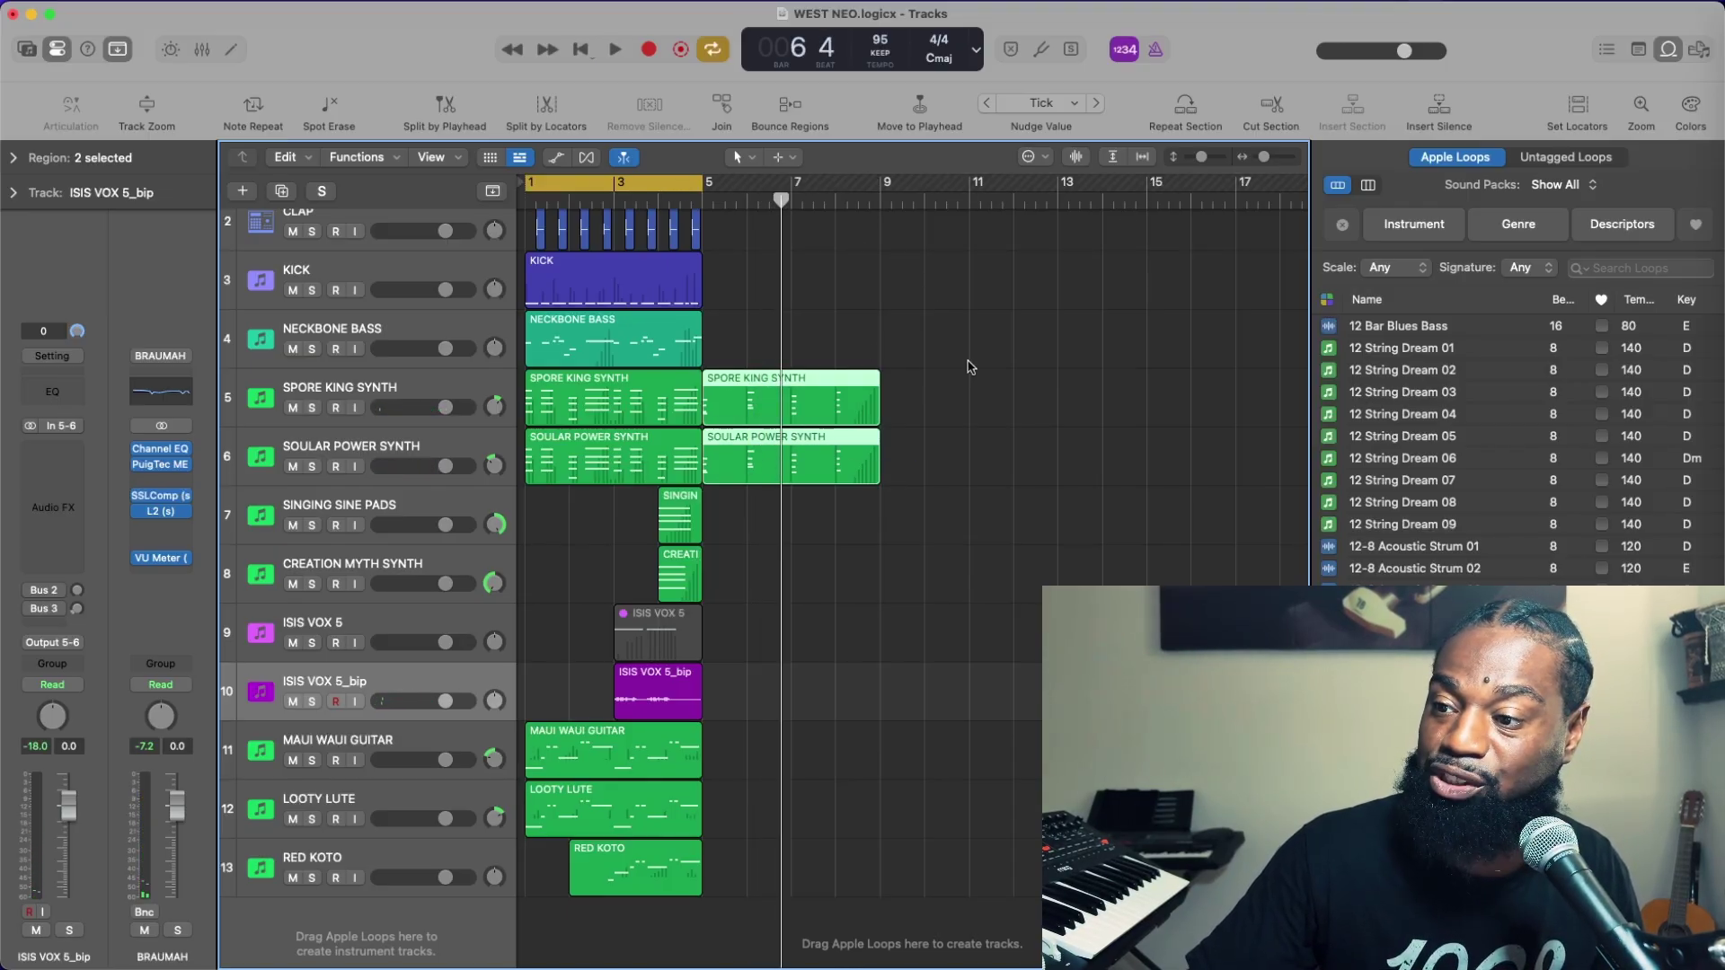
pyautogui.click(1666, 56)
# Try moving the second SPORE KING SYNTH and SOULAR POWER SYNTH regions out to bar 89, and undo the move
pyautogui.moveTo(816, 406); pyautogui.dragTo(1510, 371)
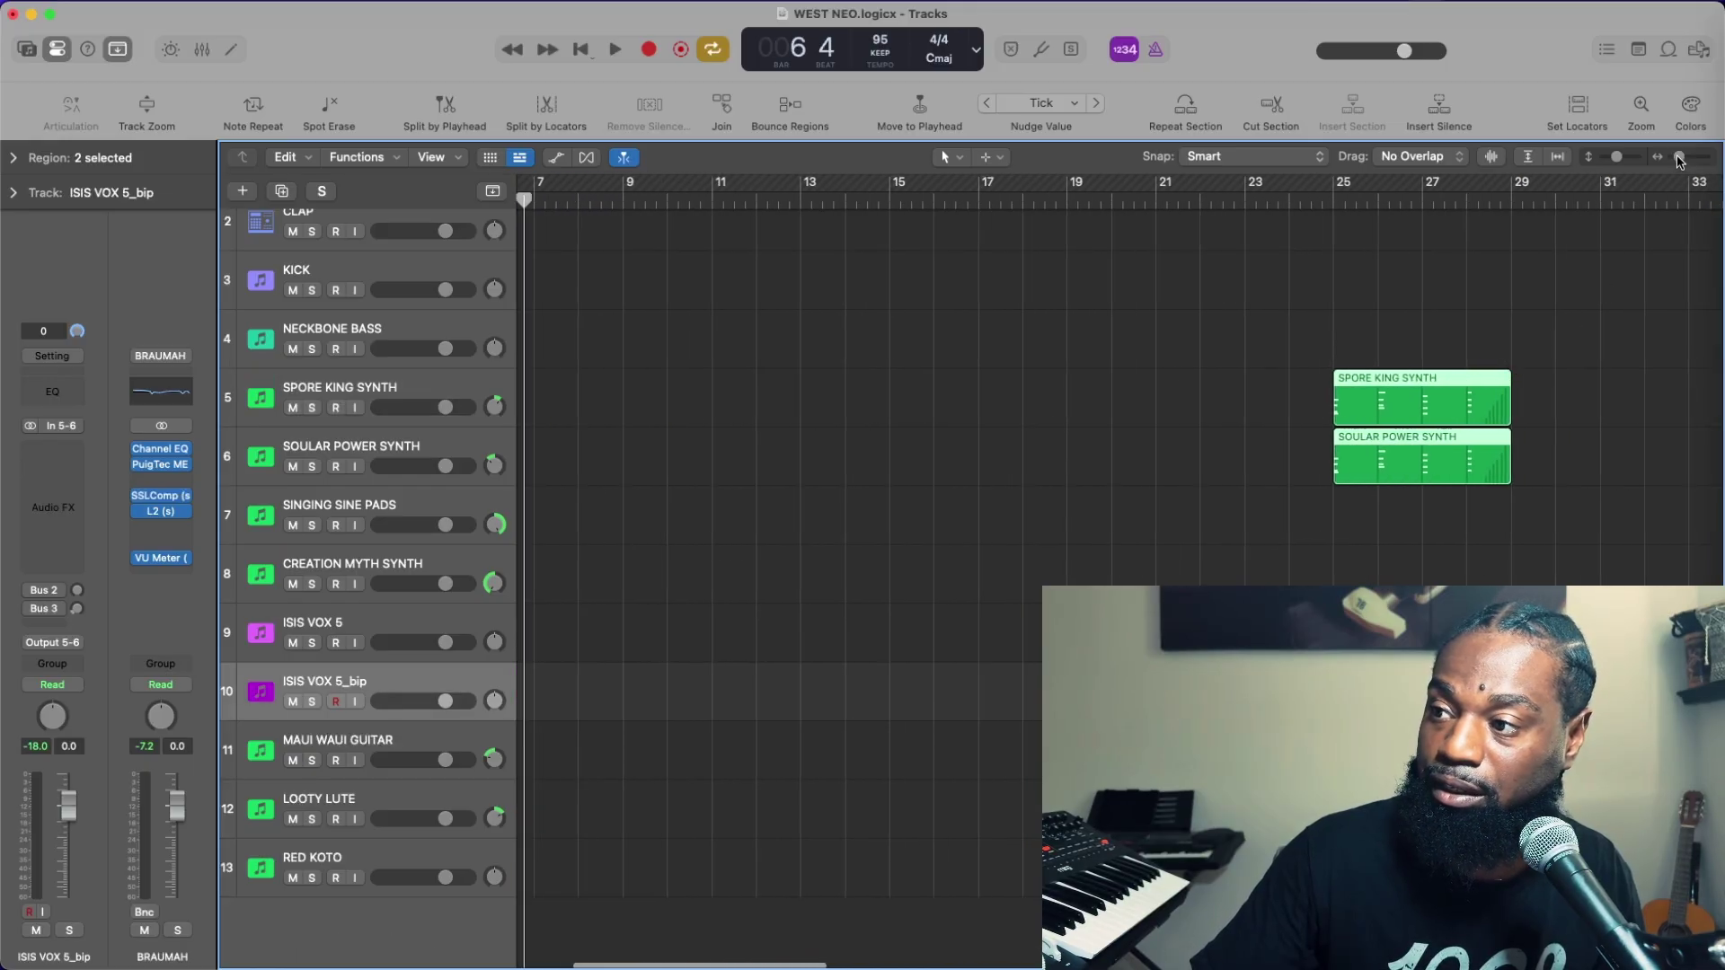
pyautogui.moveTo(1680, 158); pyautogui.dragTo(1673, 158)
pyautogui.moveTo(836, 415); pyautogui.dragTo(1589, 413)
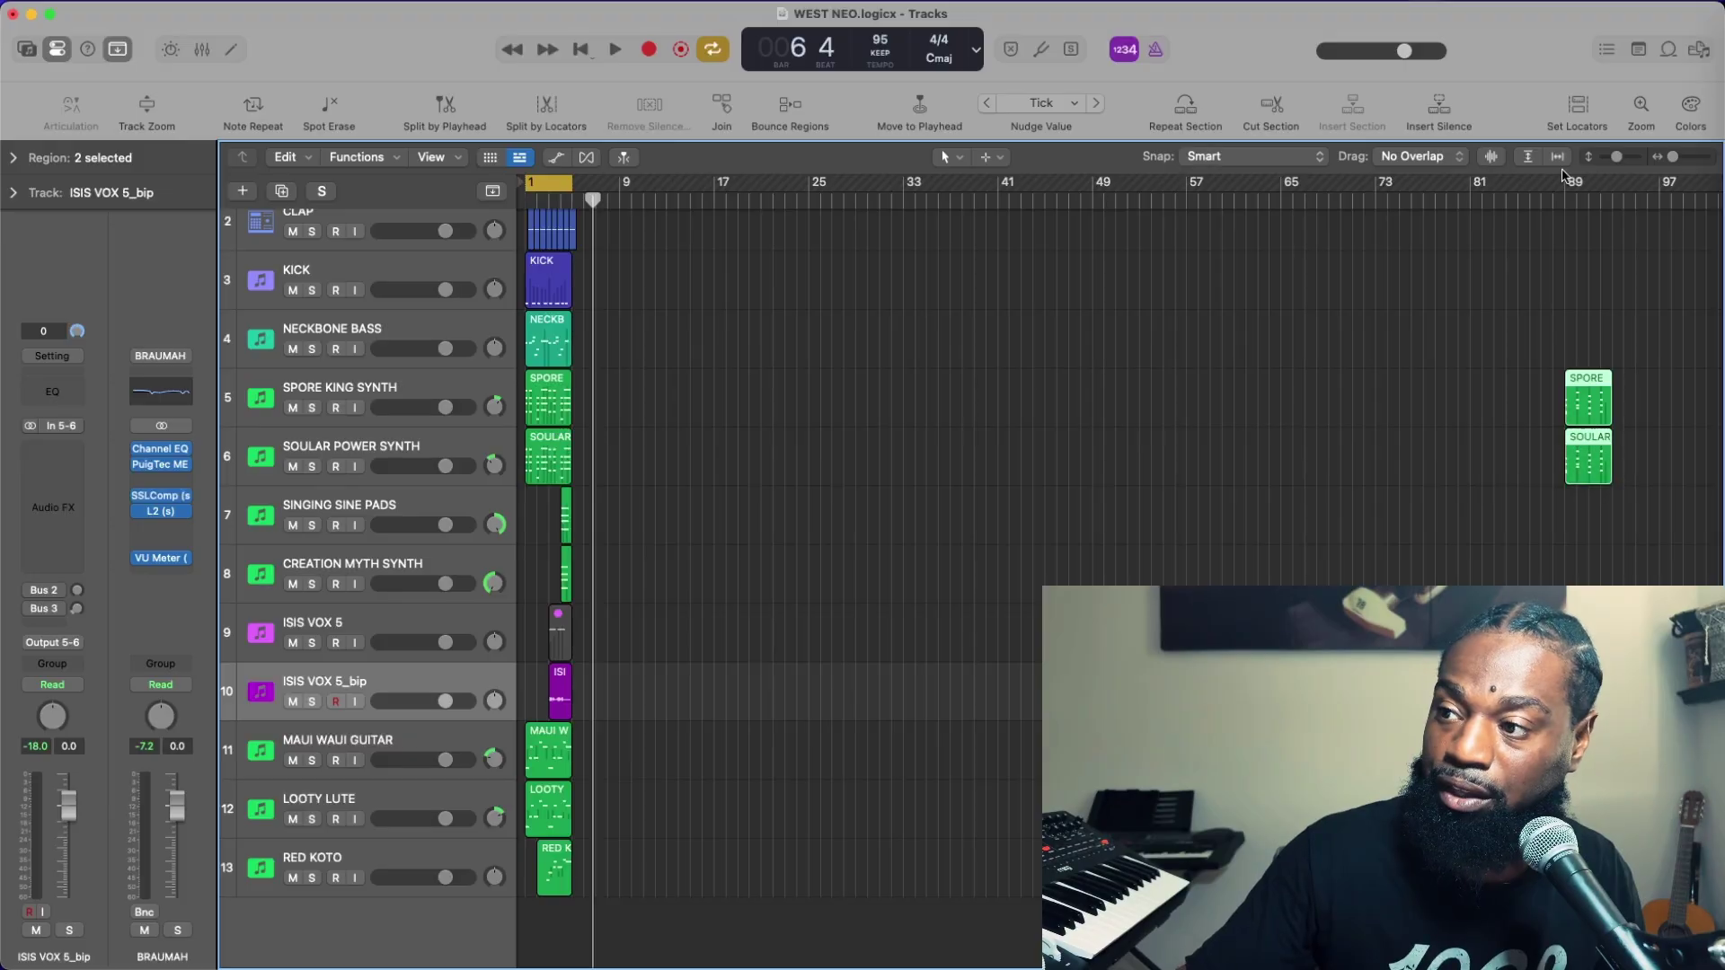
pyautogui.click(574, 45)
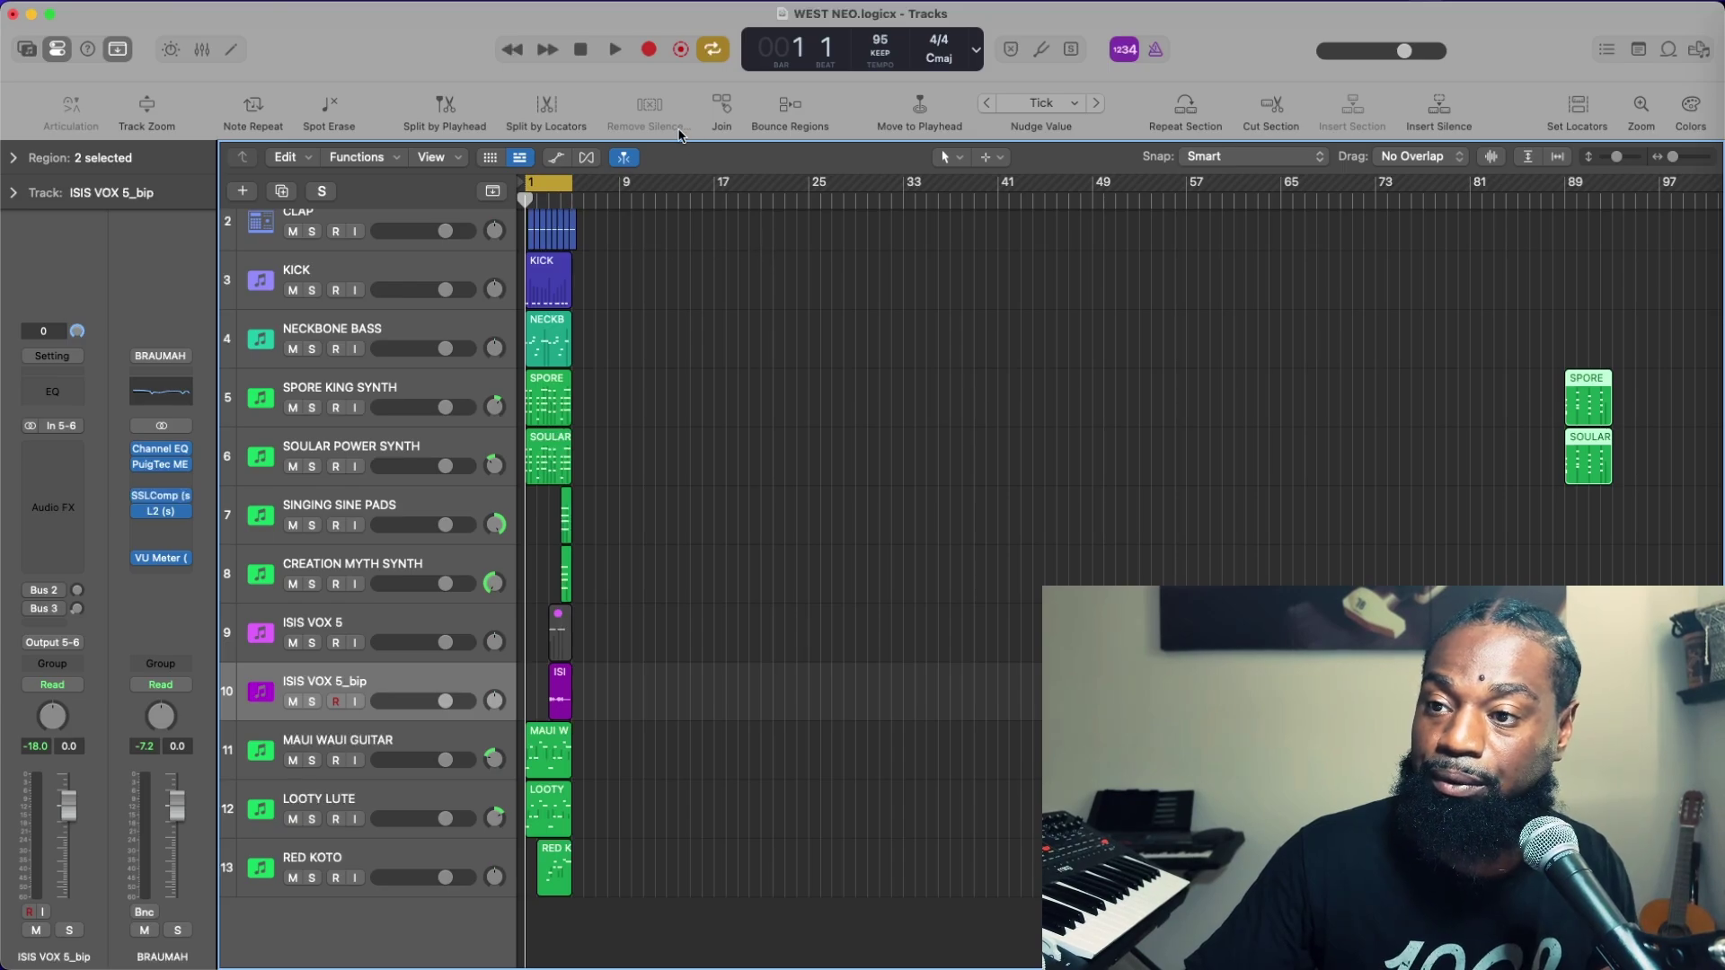
pyautogui.moveTo(1683, 165); pyautogui.dragTo(1689, 165)
pyautogui.hscroll(-20, 1060, 460)
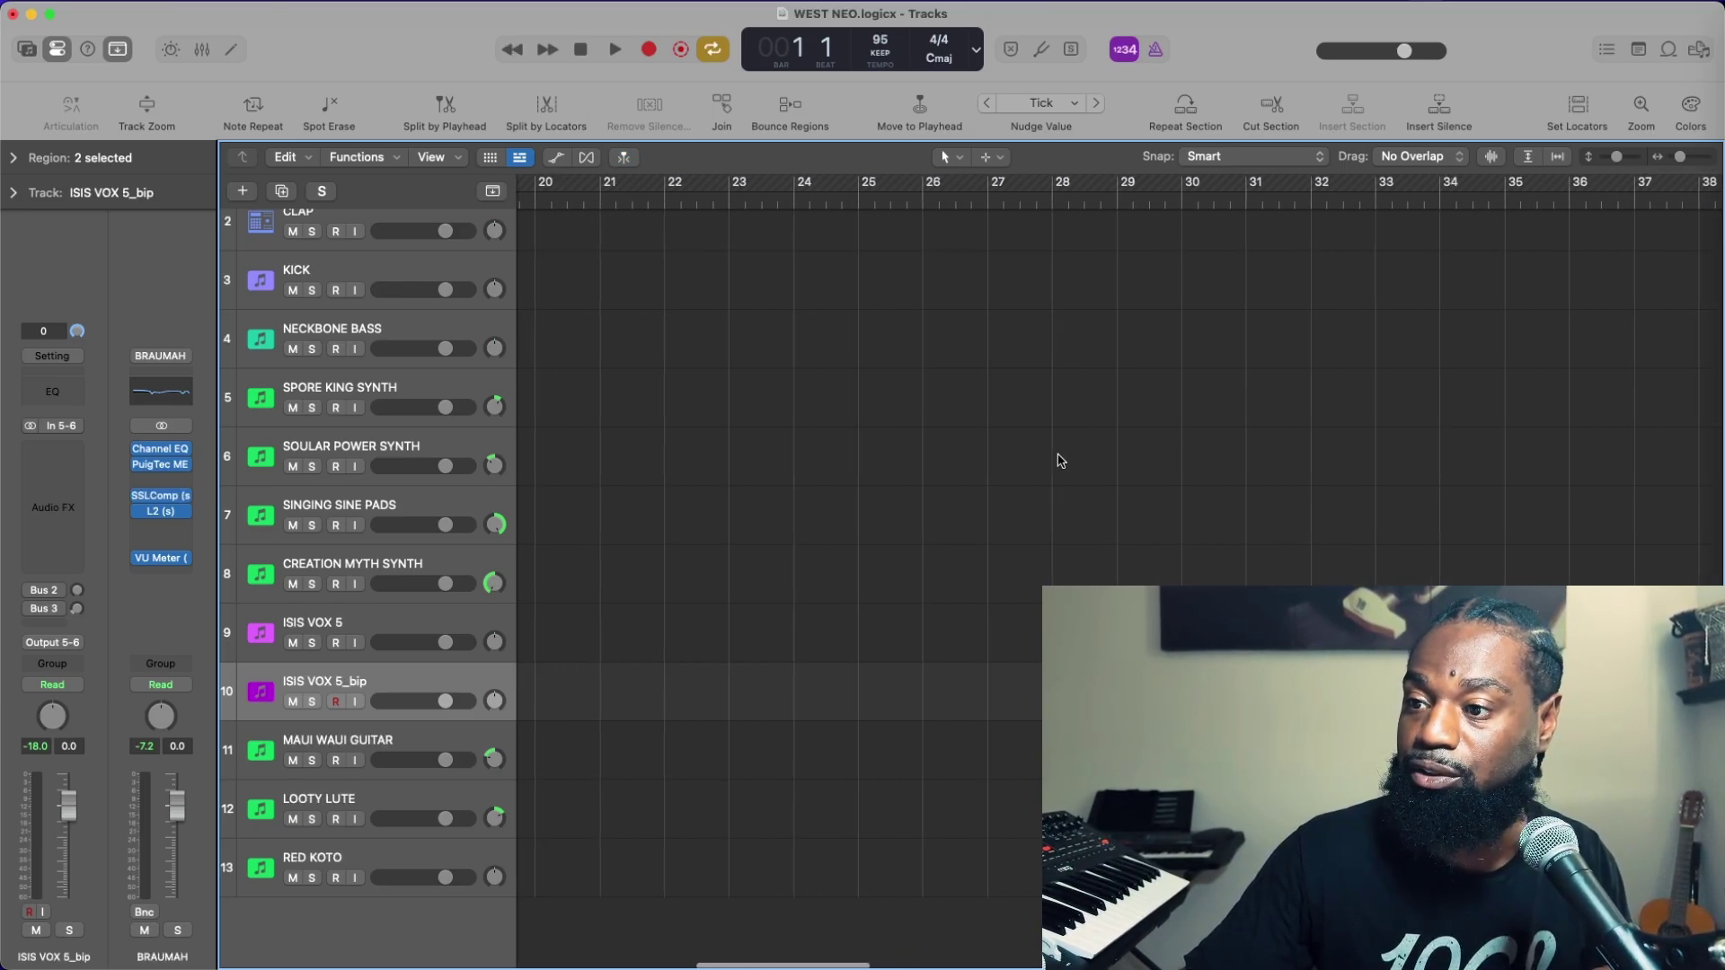
pyautogui.moveTo(1673, 163); pyautogui.dragTo(1655, 163)
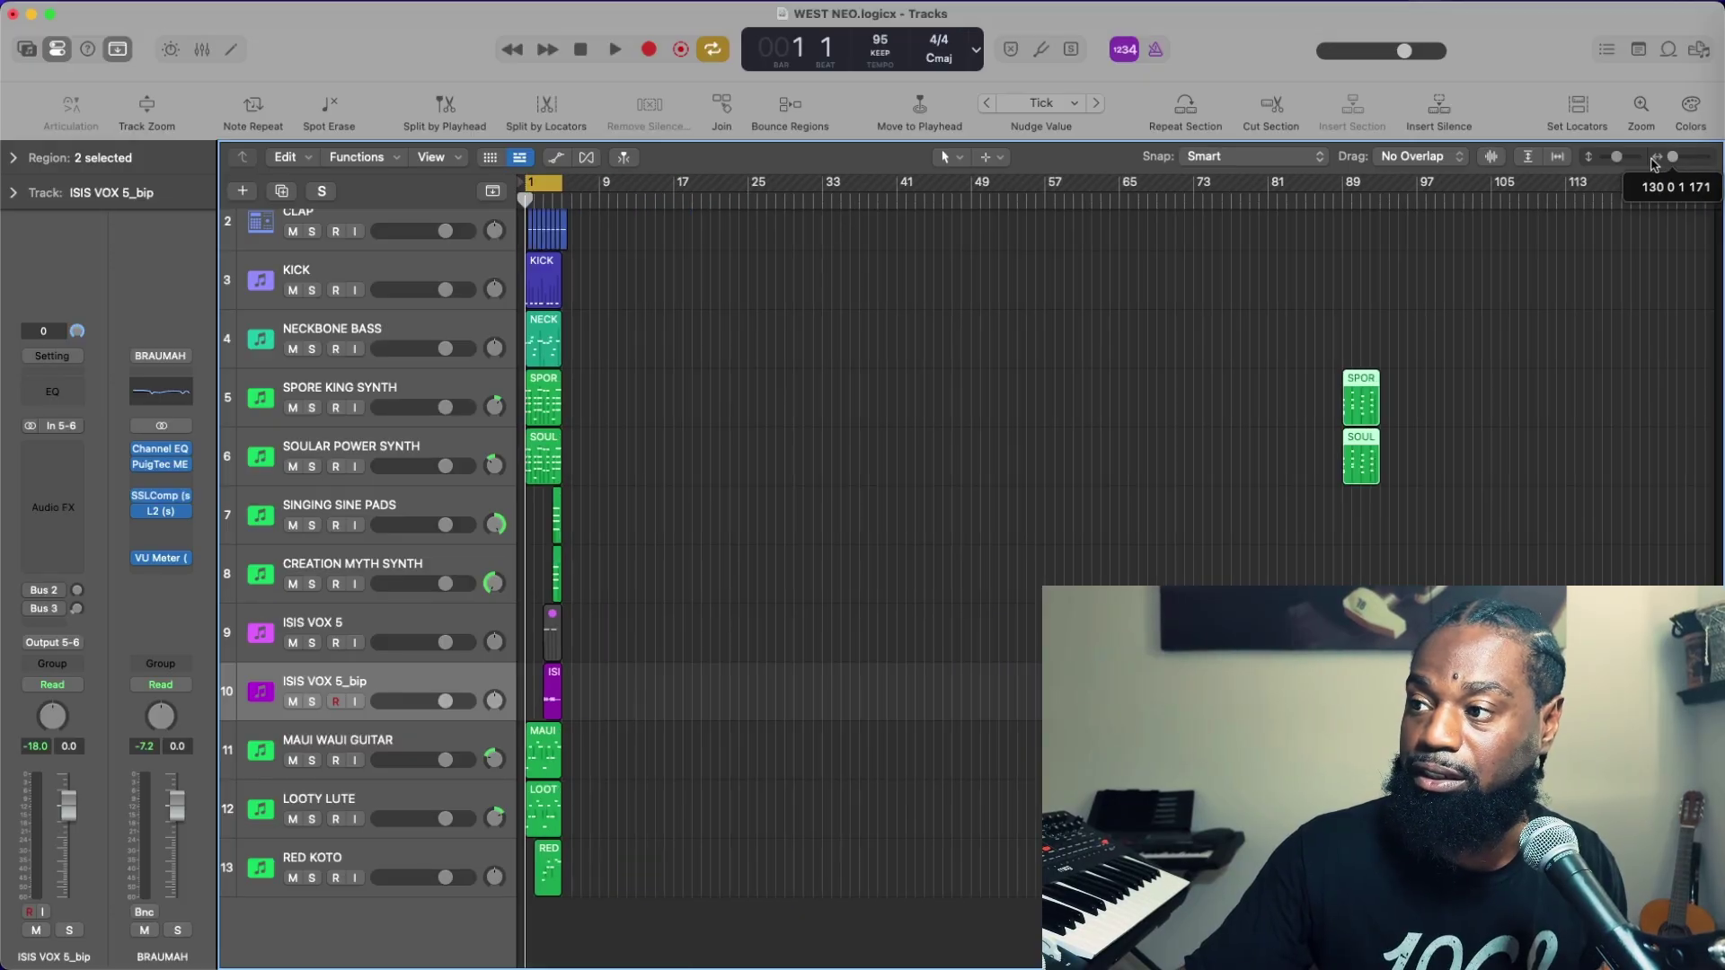
pyautogui.press('super+z')
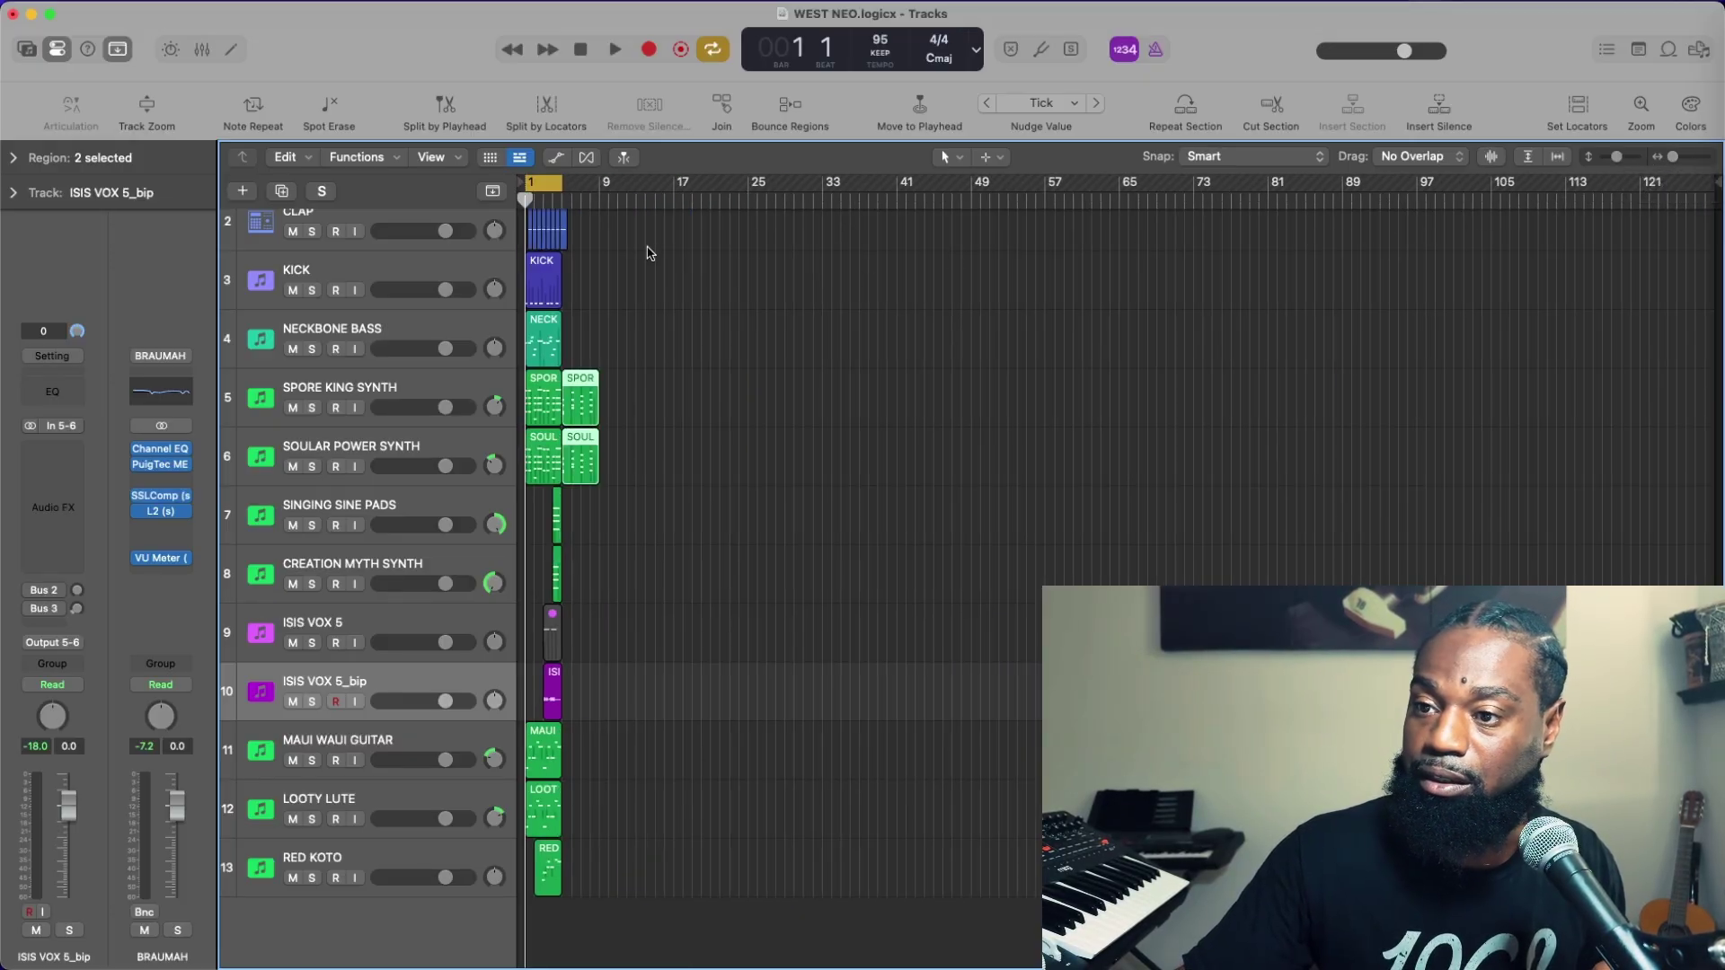
# Deselect the regions and repeat the cycled four-bar section on all tracks until the copies extend to bar 81
pyautogui.click(607, 231)
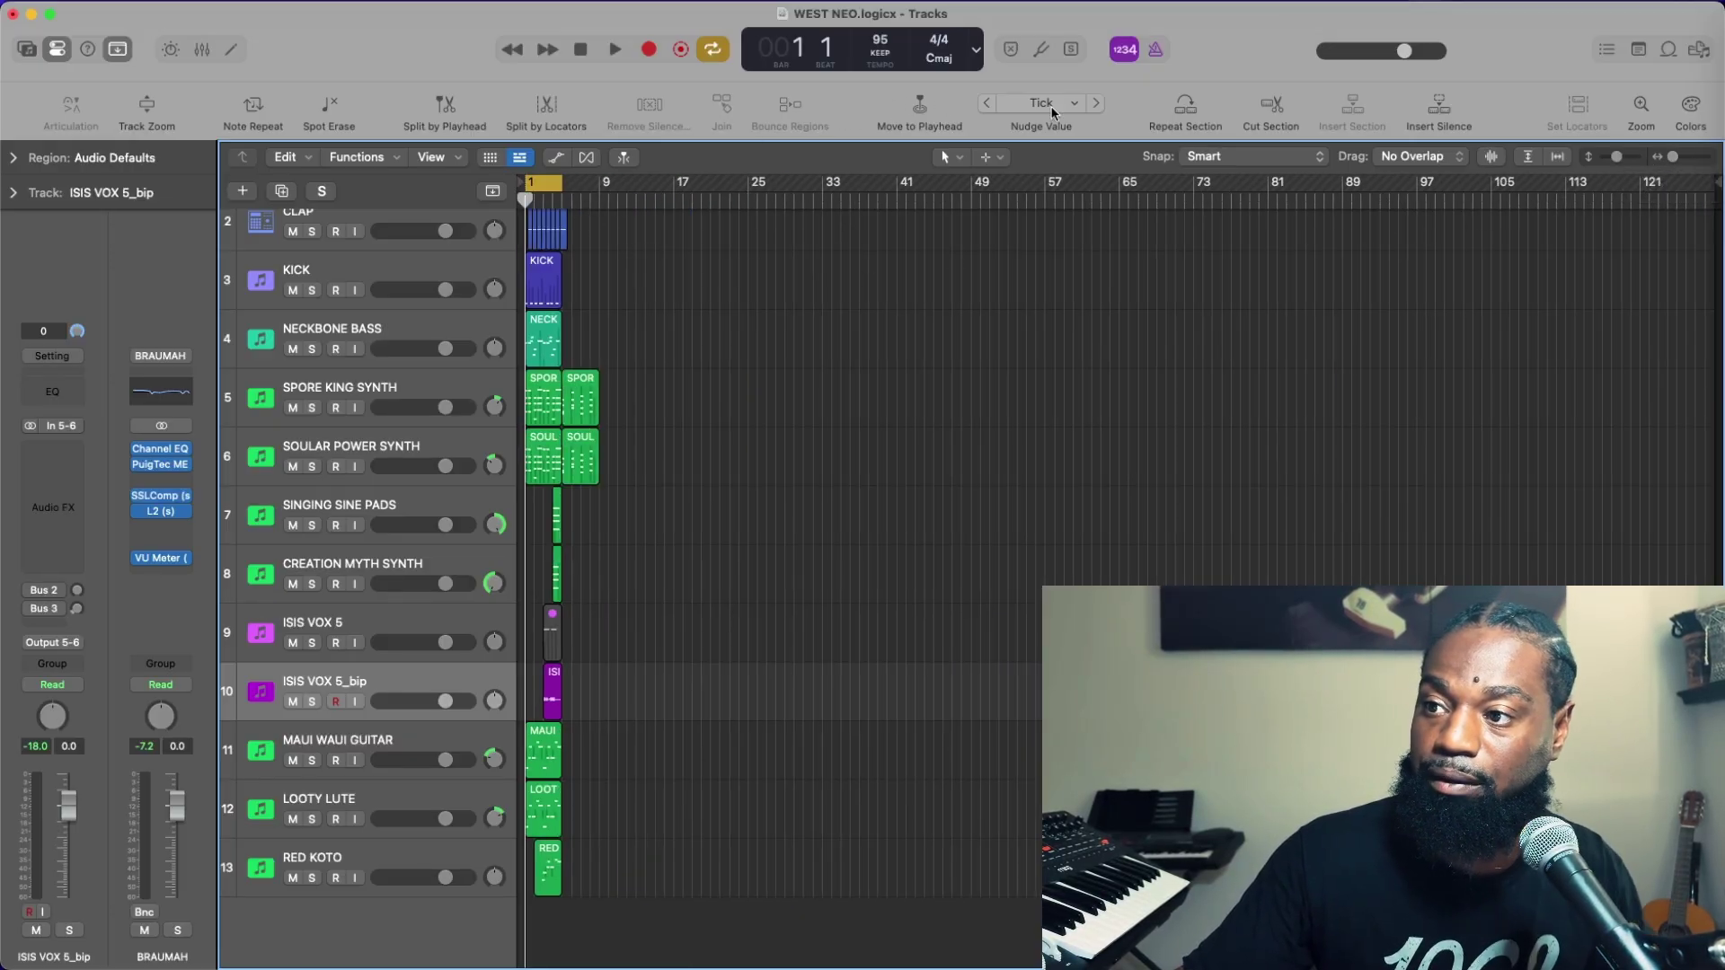
pyautogui.click(1185, 107)
pyautogui.click(1186, 107)
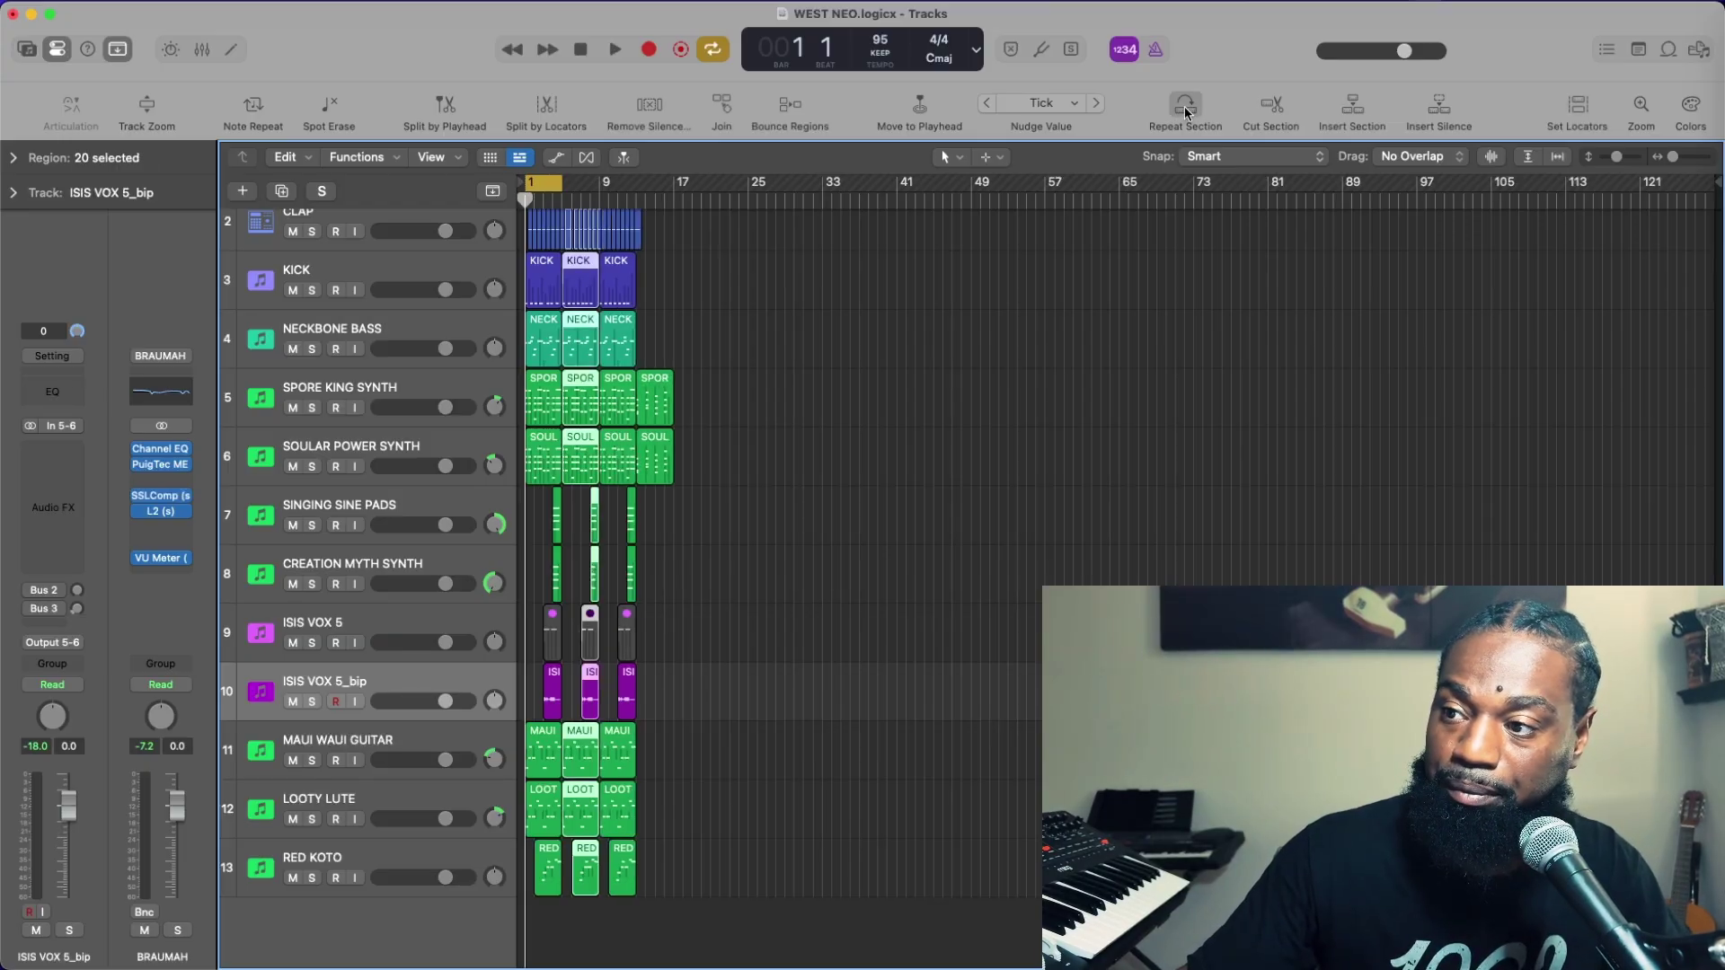
pyautogui.click(1186, 107)
pyautogui.click(1185, 108)
pyautogui.click(1185, 108)
pyautogui.click(1185, 108)
pyautogui.click(1186, 108)
pyautogui.click(1186, 108)
pyautogui.click(1185, 108)
pyautogui.click(1185, 108)
pyautogui.click(1186, 108)
pyautogui.click(1185, 107)
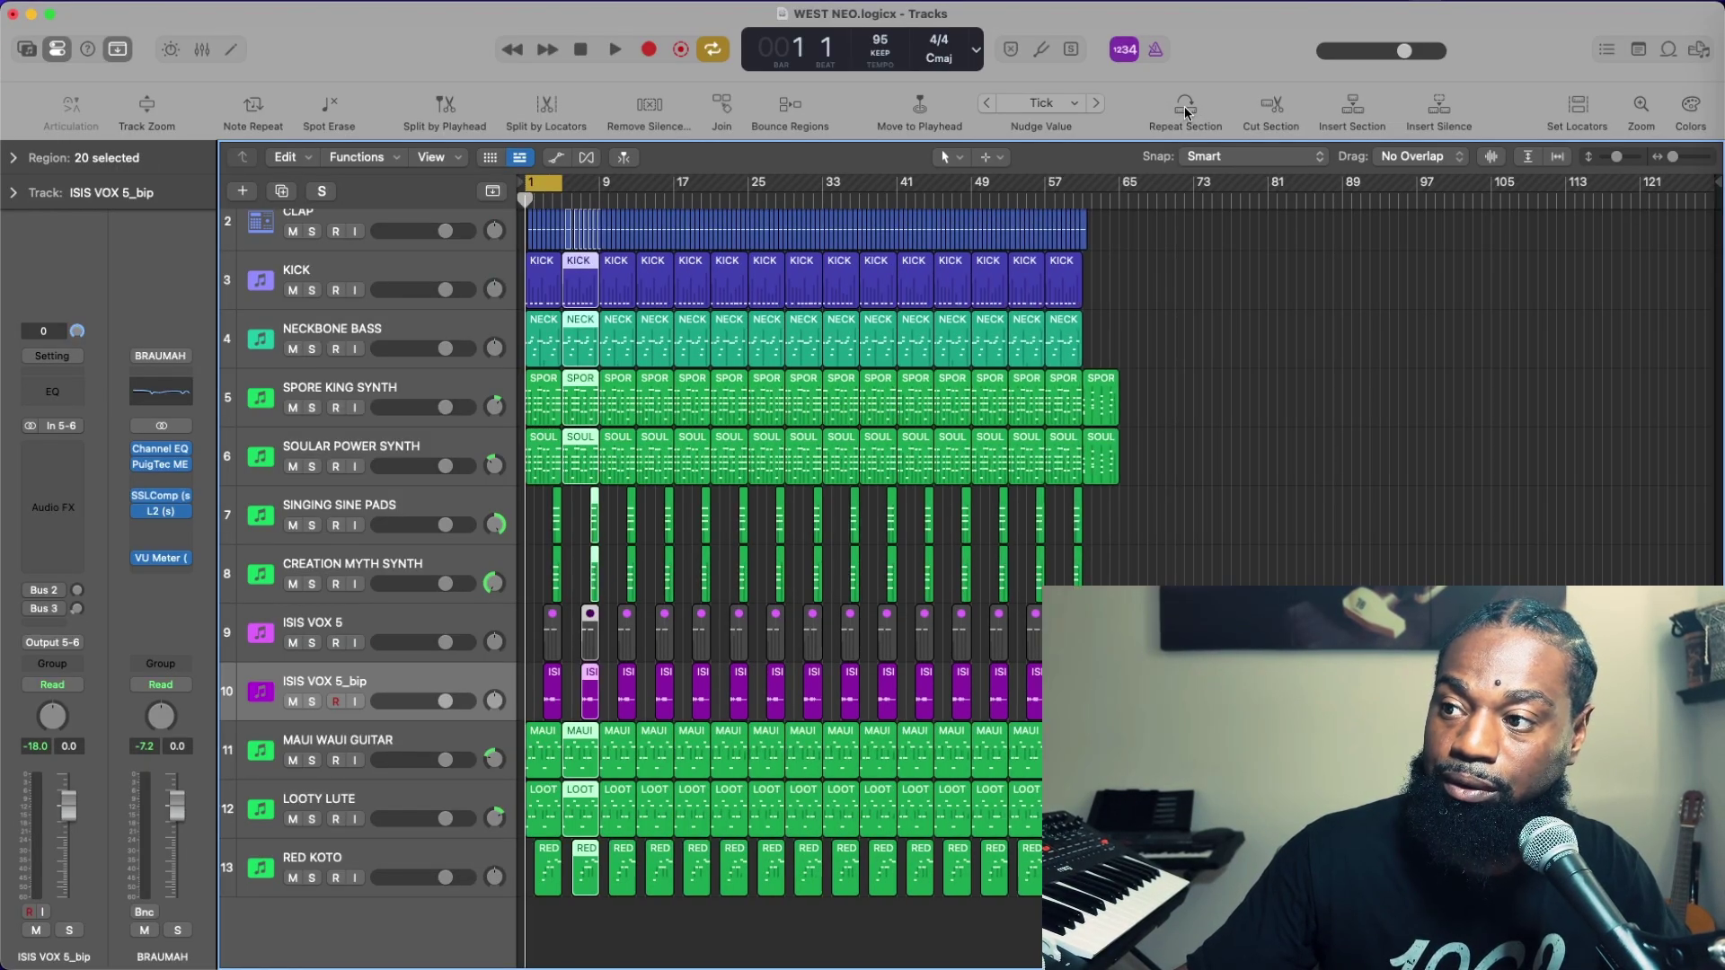
pyautogui.click(1185, 107)
pyautogui.click(1185, 108)
pyautogui.click(1185, 107)
pyautogui.click(1185, 108)
pyautogui.click(1185, 108)
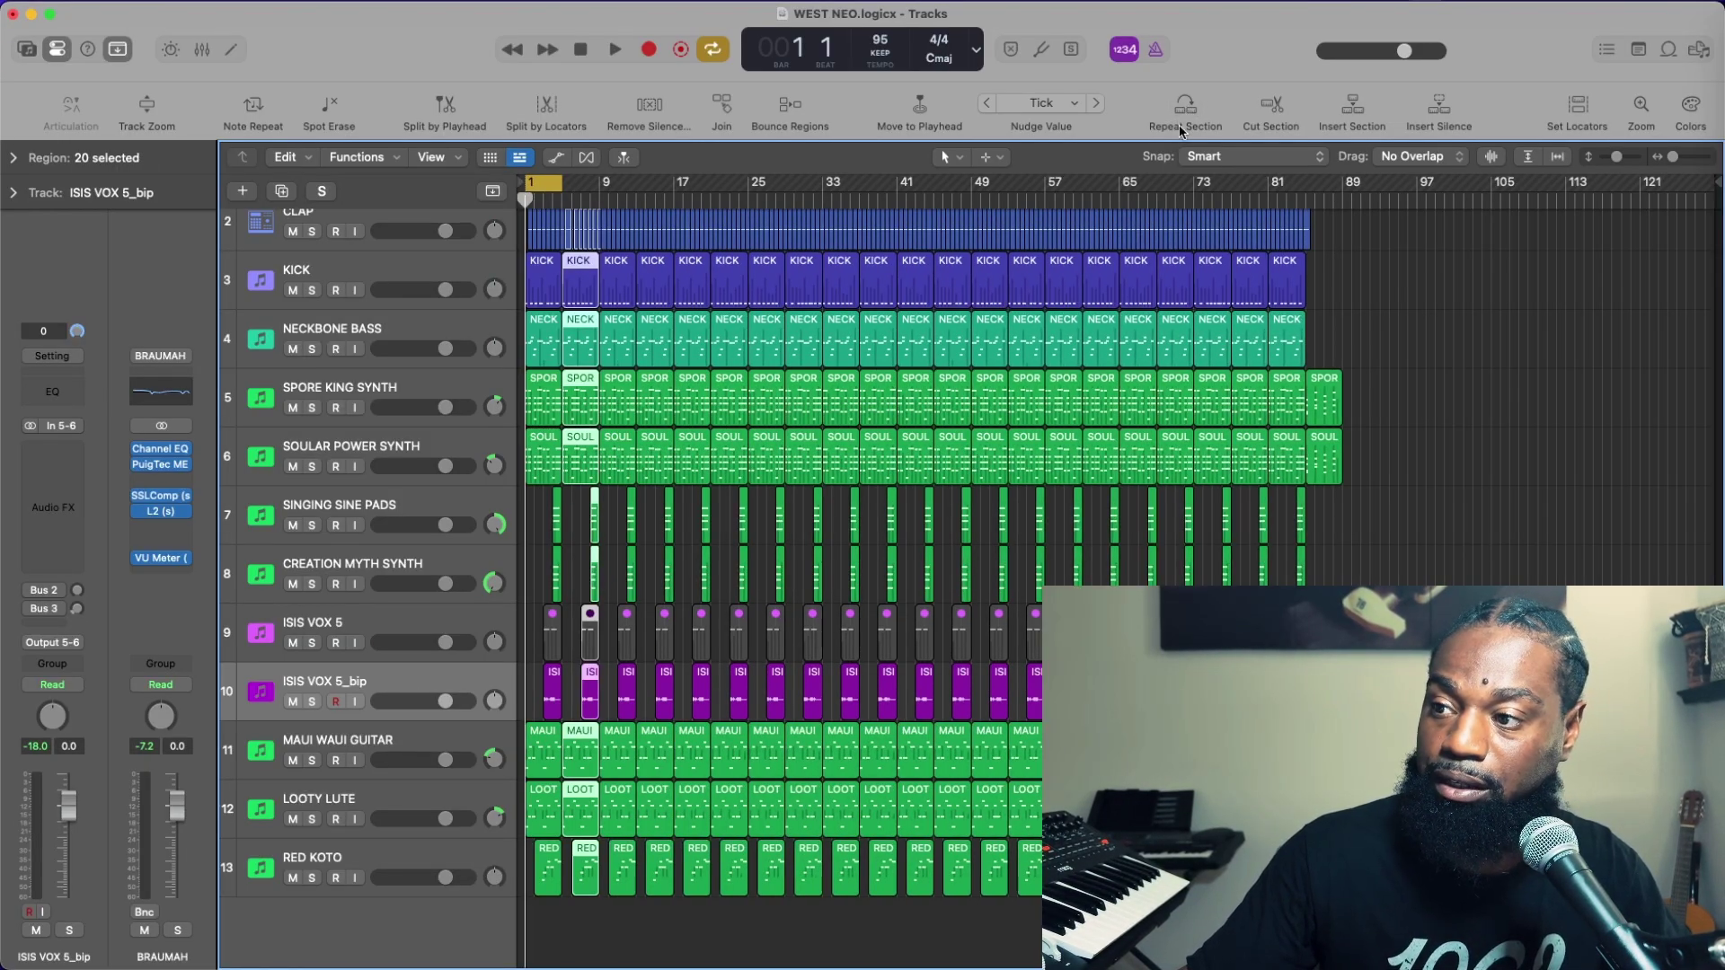
pyautogui.press('super+z')
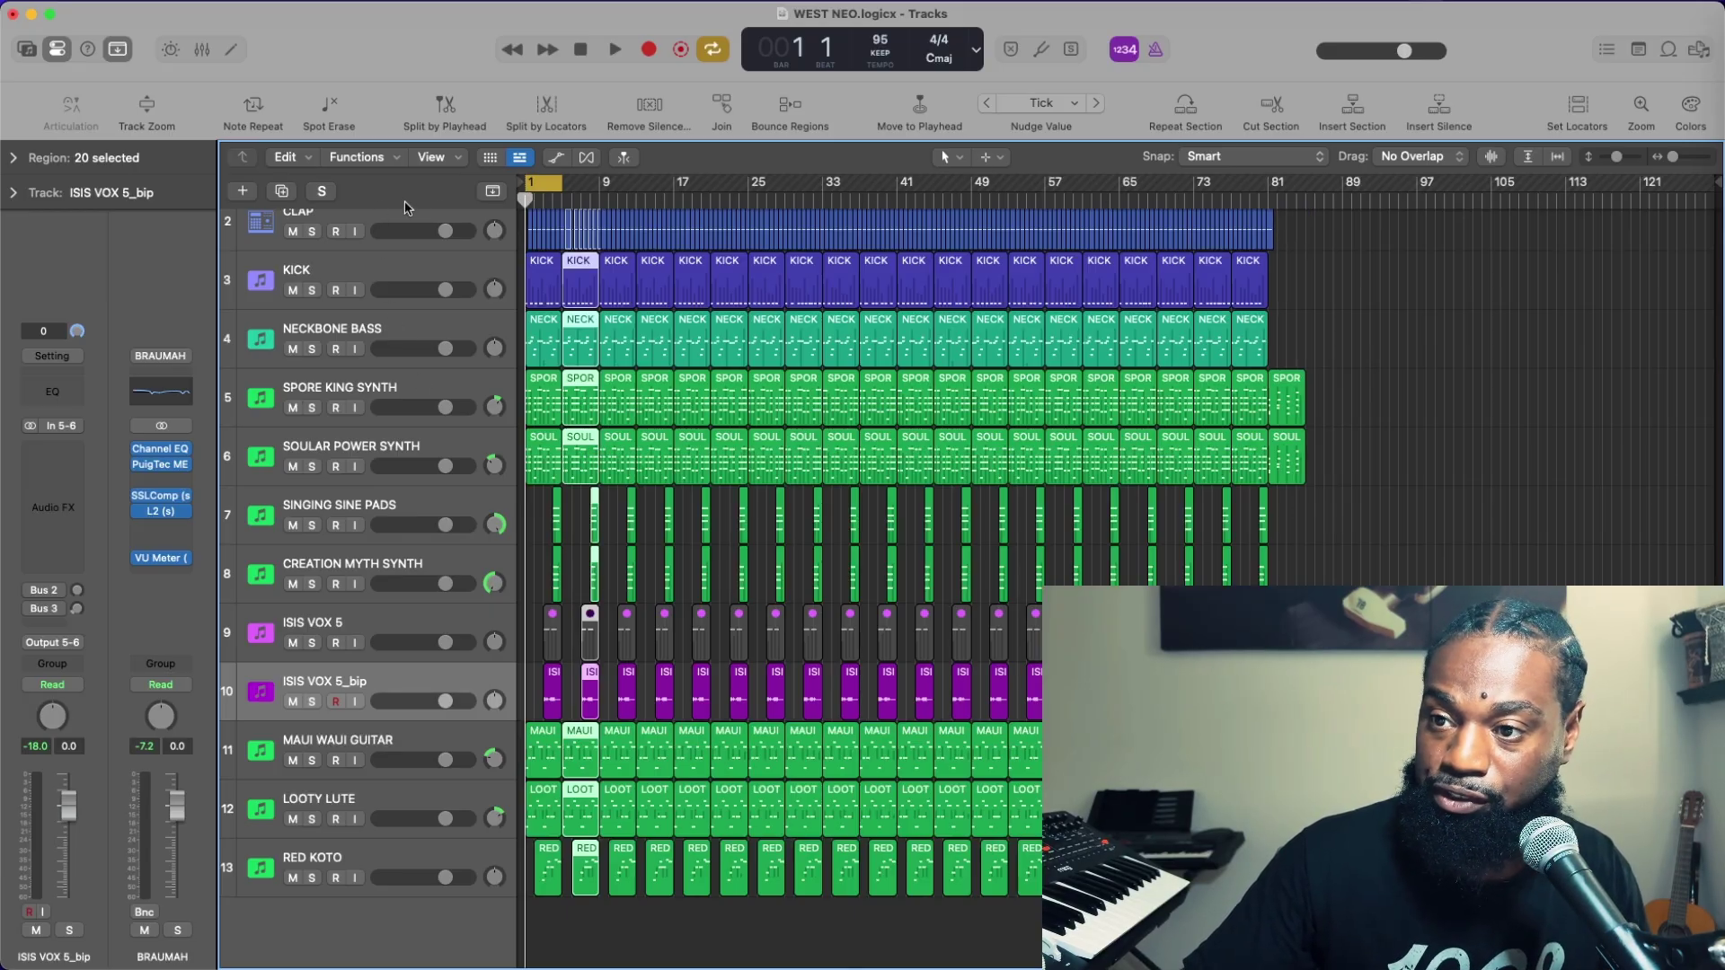
# Play the extended arrangement with cycling off, return to bar 1, and look over the opening bars of its tracks
pyautogui.click(602, 50)
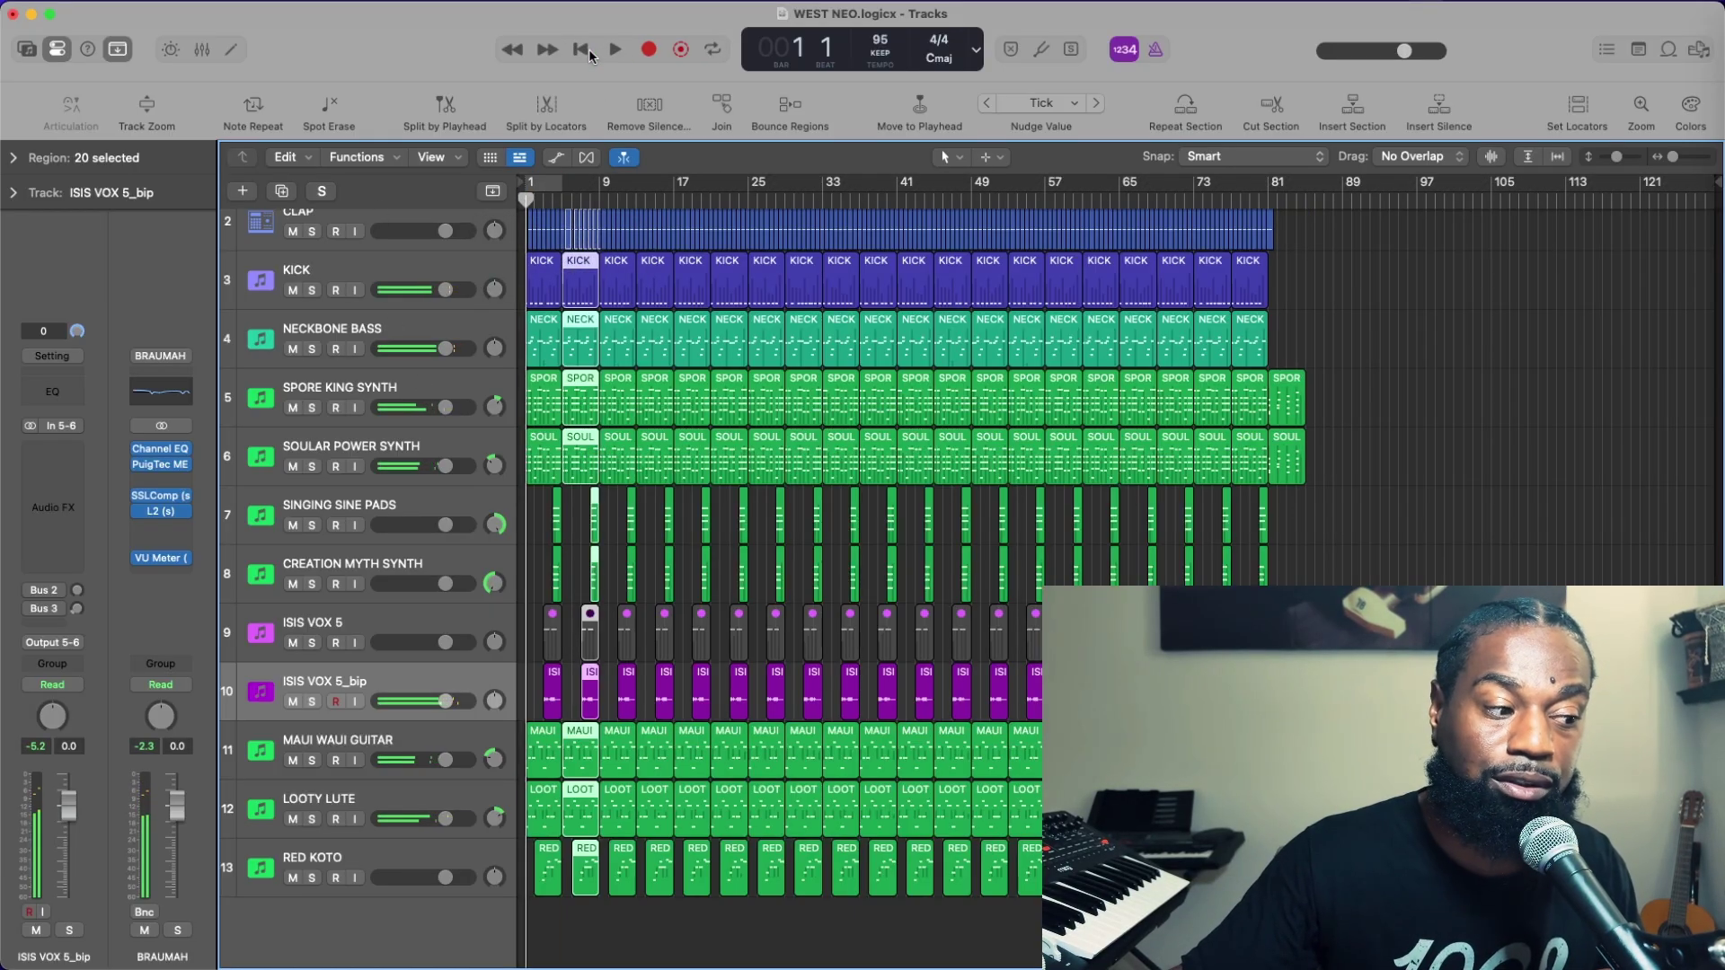
pyautogui.click(581, 50)
pyautogui.moveTo(1671, 160); pyautogui.dragTo(1680, 157)
pyautogui.scroll(2, 970, 584)
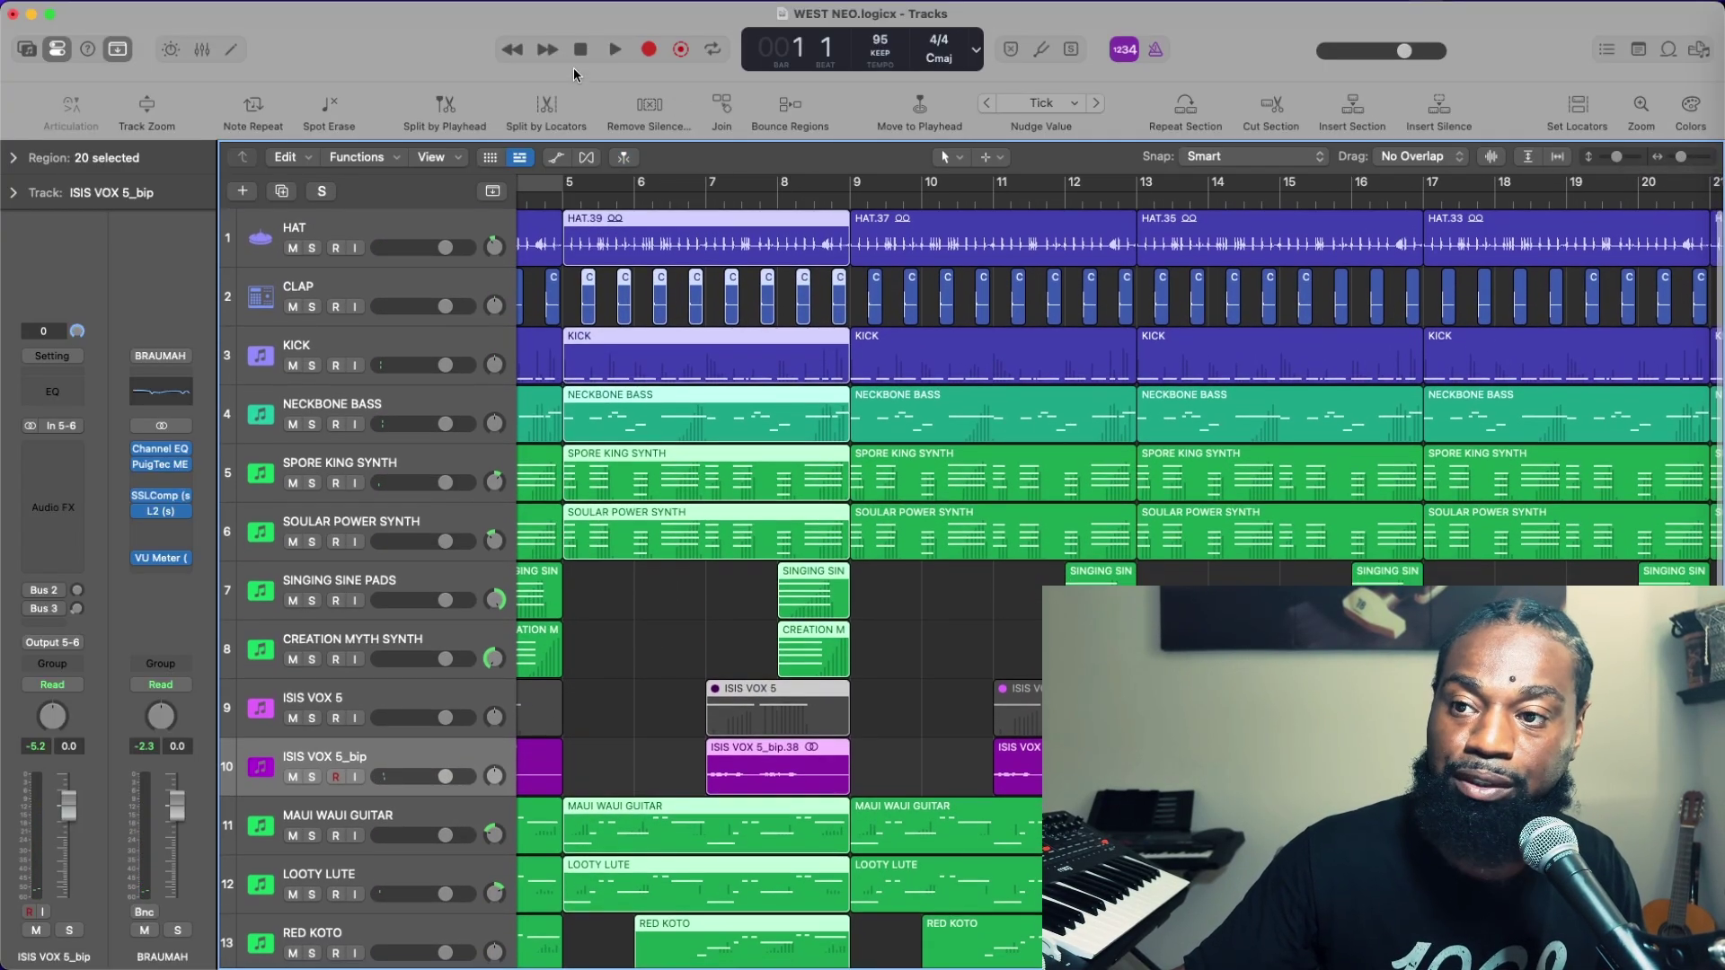
pyautogui.hscroll(-5, 785, 260)
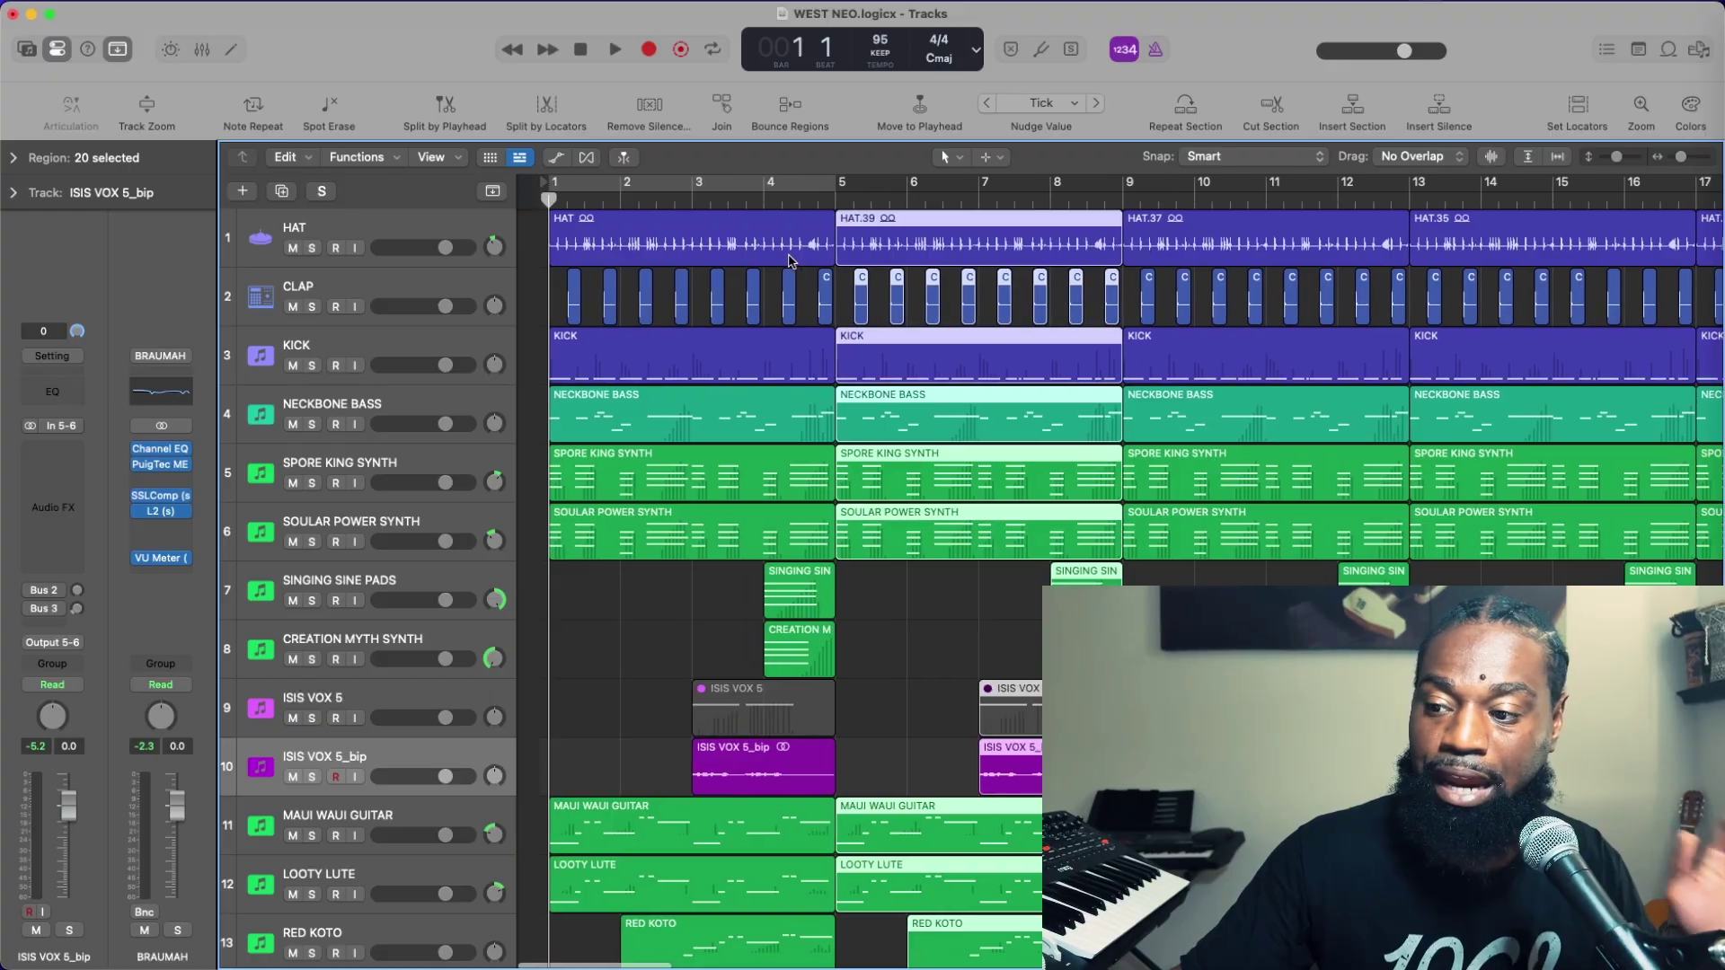
pyautogui.scroll(-2, 787, 261)
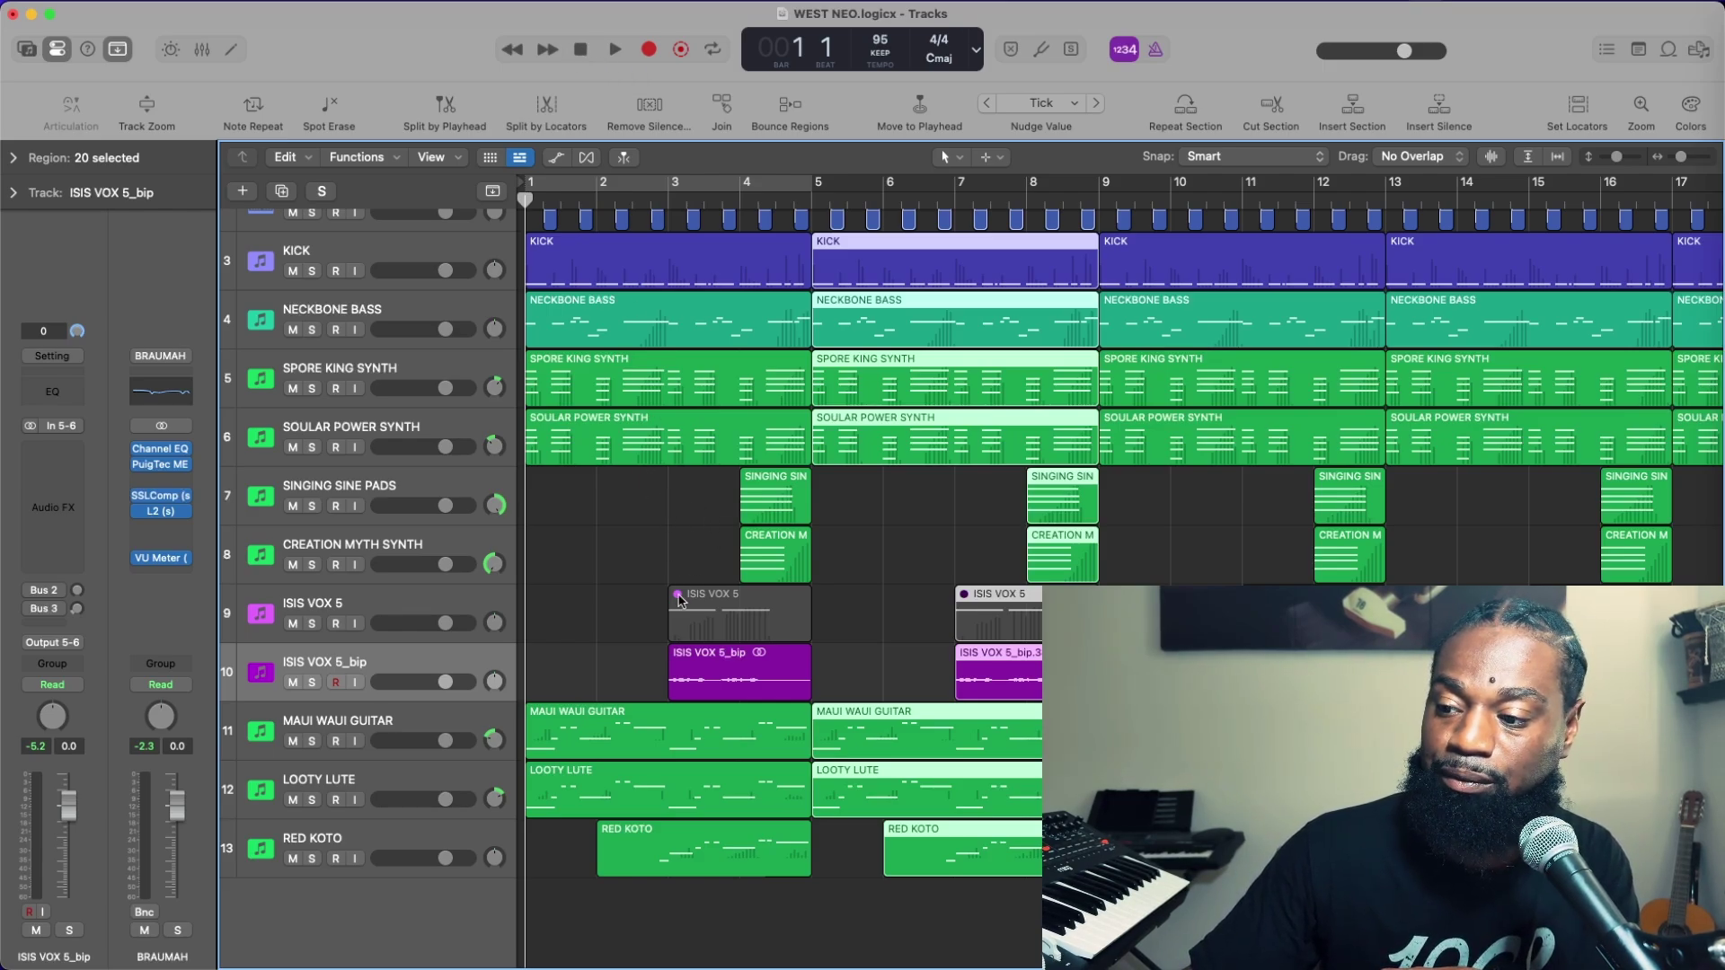
# Delete the MAUI WAUI GUITAR, LOOTY LUTE and RED KOTO regions from the first four bars
pyautogui.click(611, 713)
pyautogui.press('Delete')
pyautogui.click(693, 811)
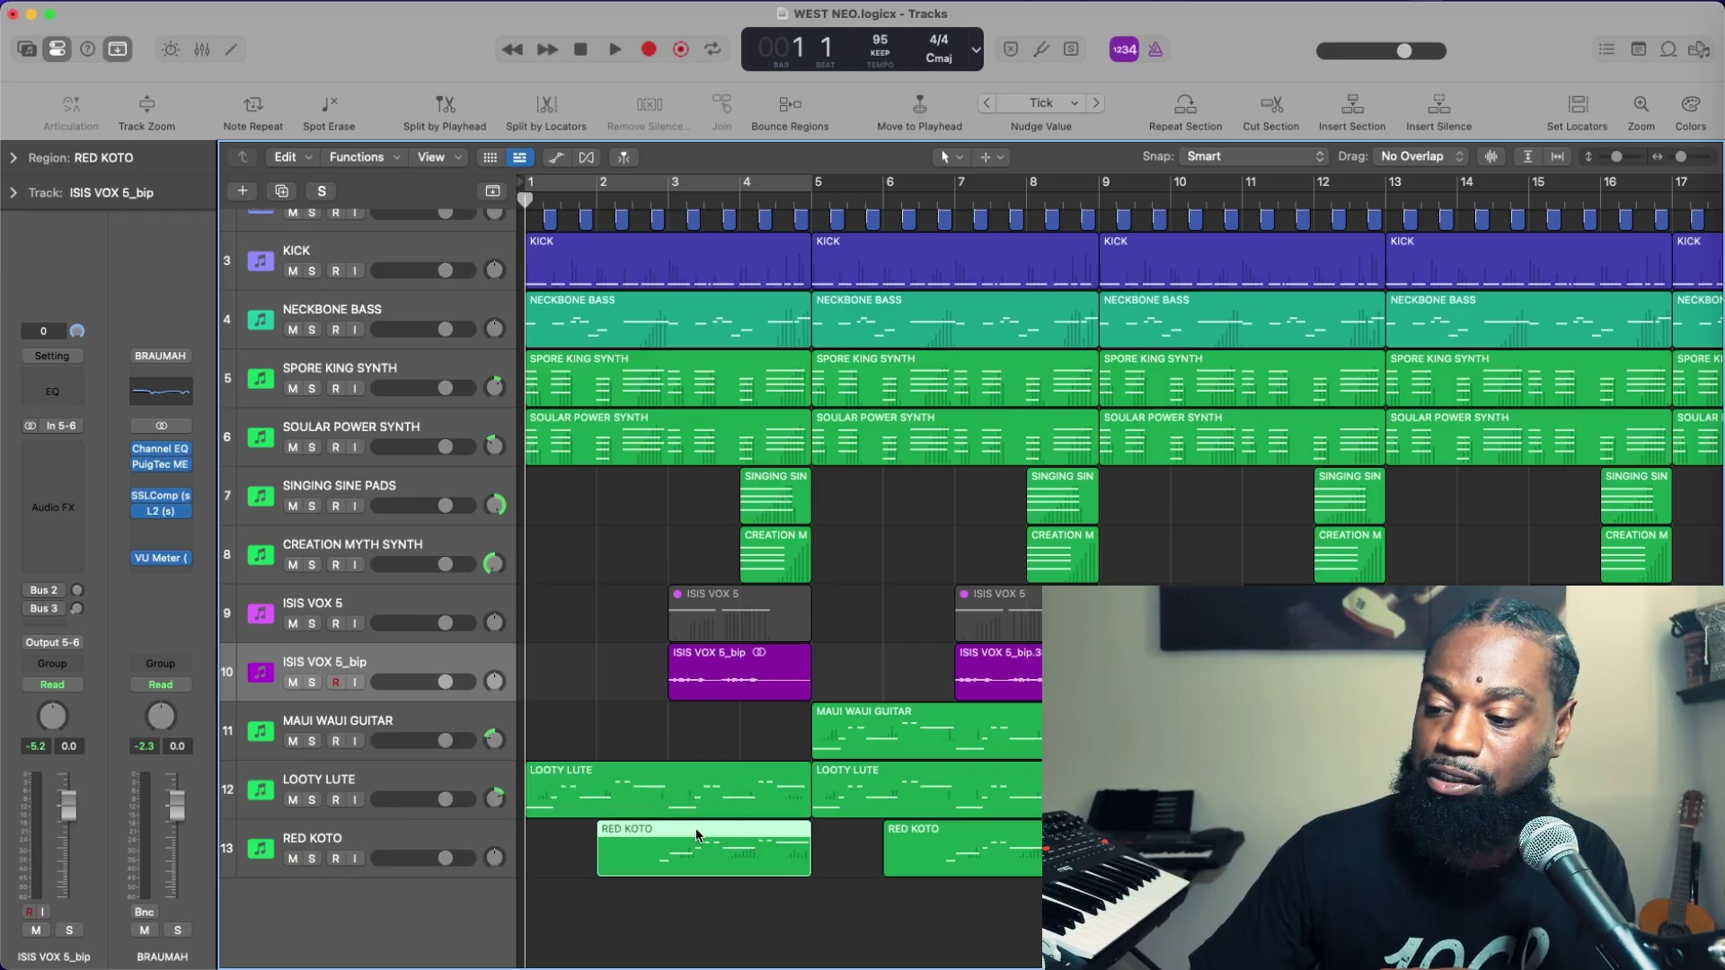
pyautogui.press('Delete')
pyautogui.click(733, 847)
pyautogui.press('Delete')
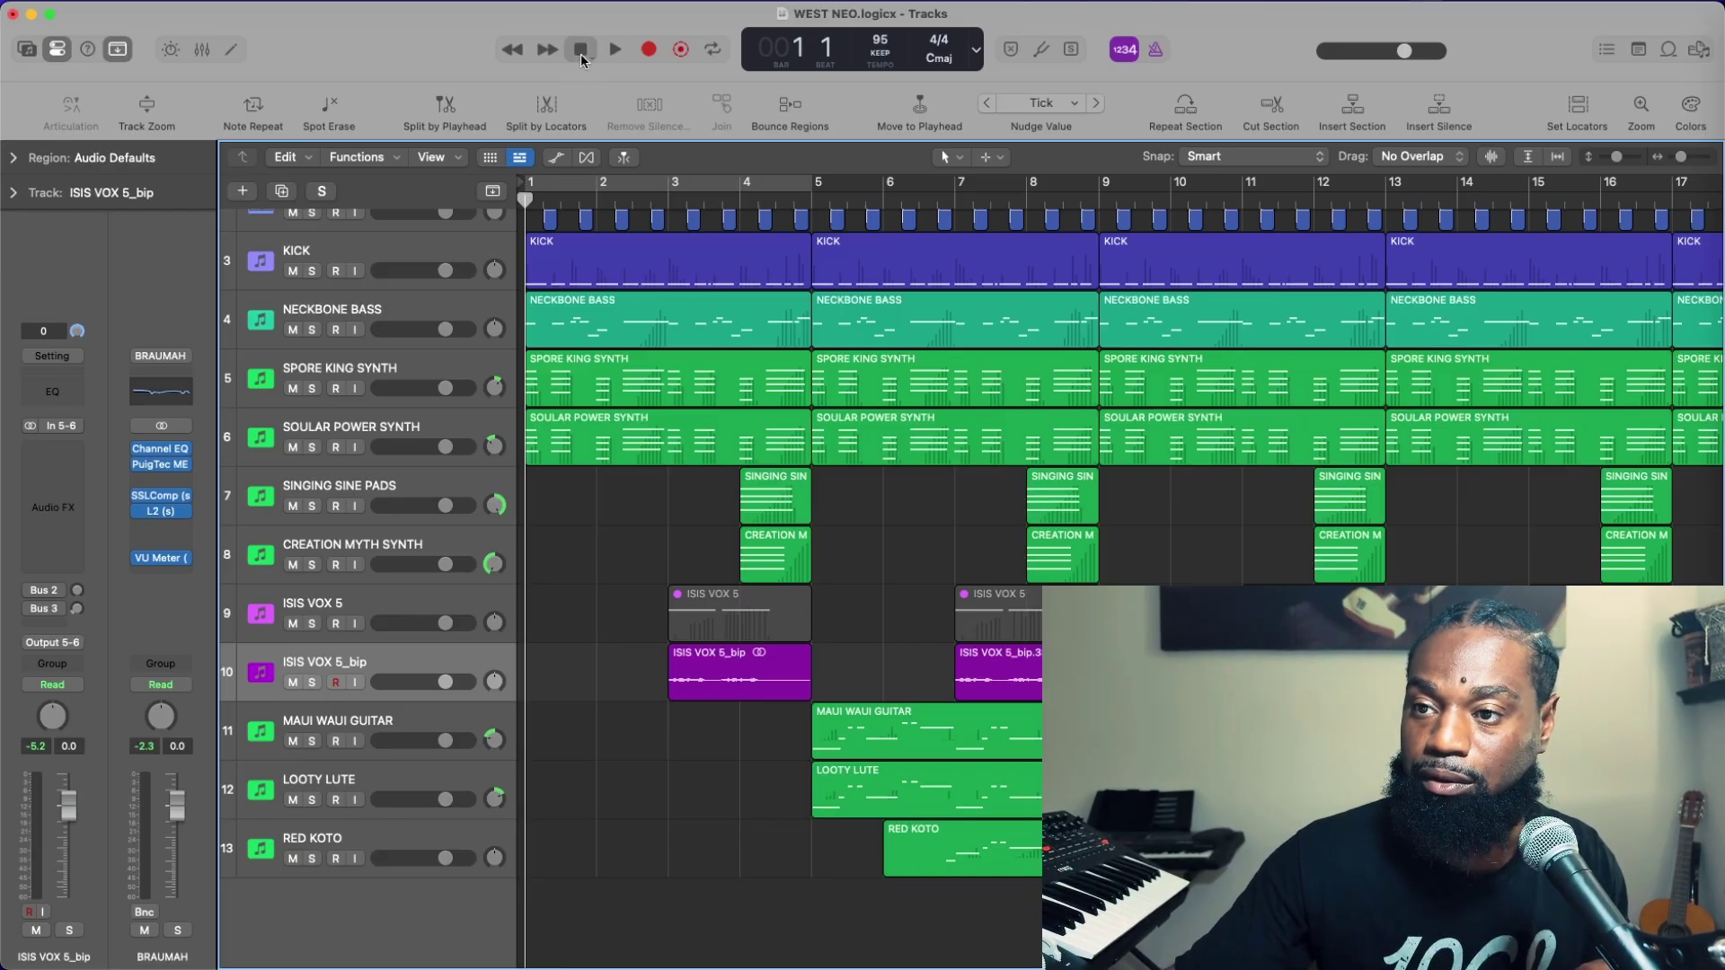
# Audition the opening and delete the KICK region in bars 1 to 4
pyautogui.click(616, 50)
pyautogui.scroll(3, 563, 371)
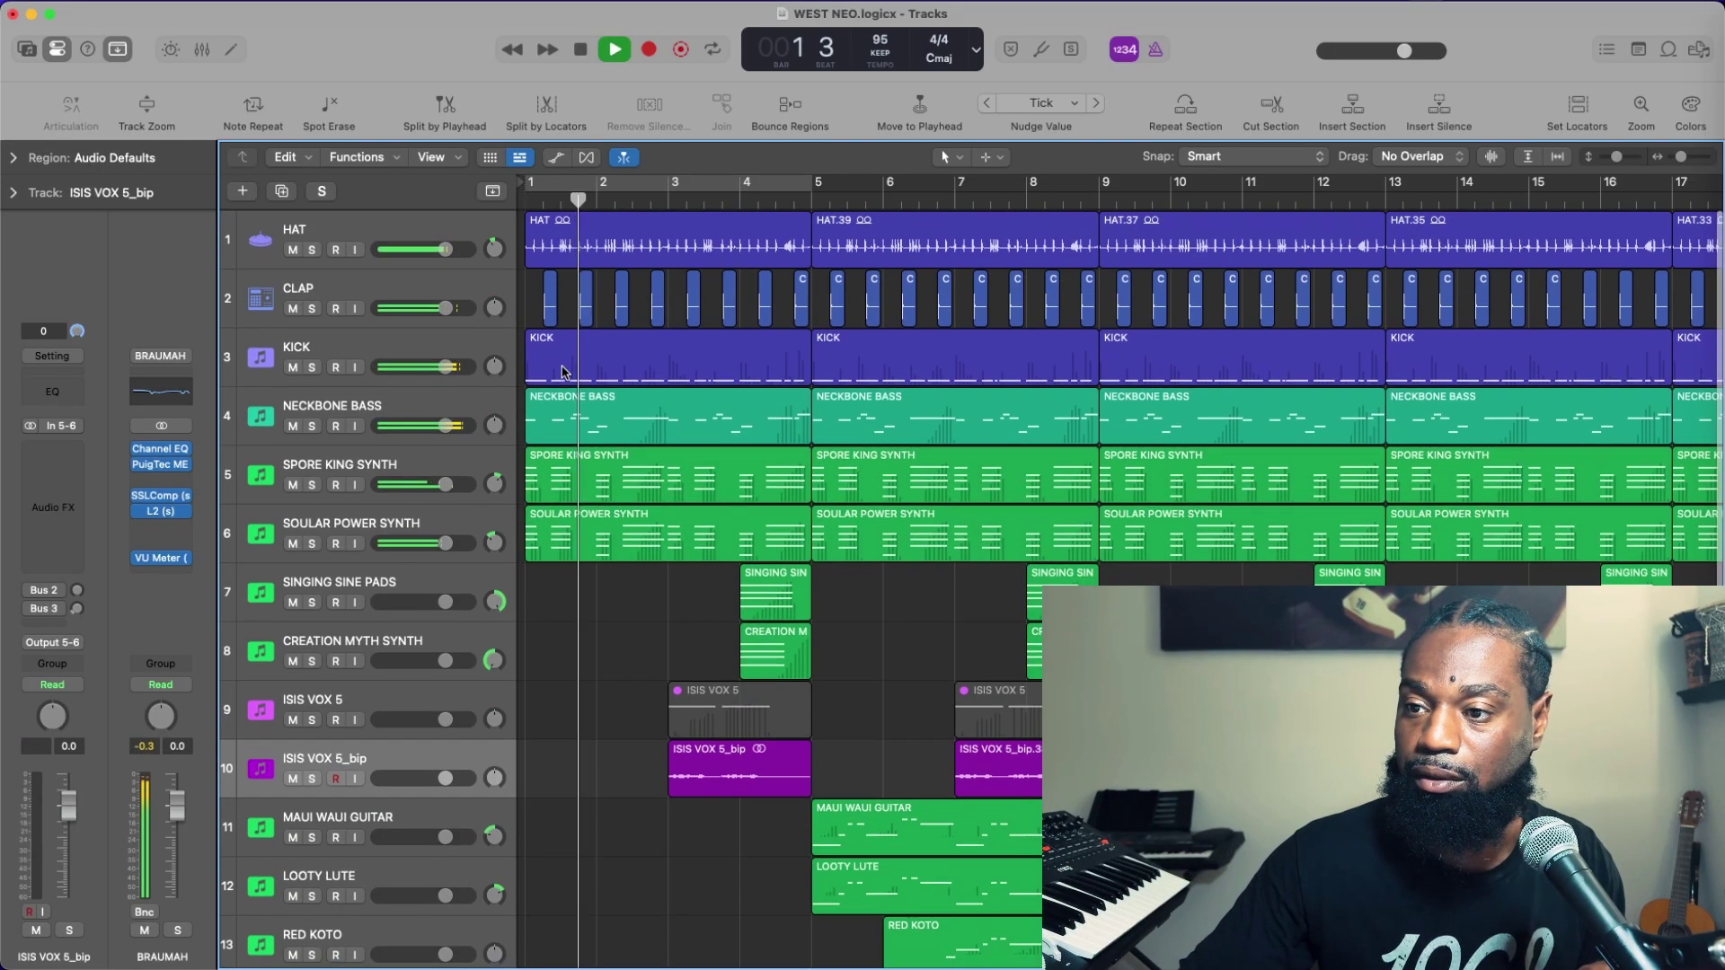
pyautogui.press('space')
pyautogui.click(568, 346)
pyautogui.press('Delete')
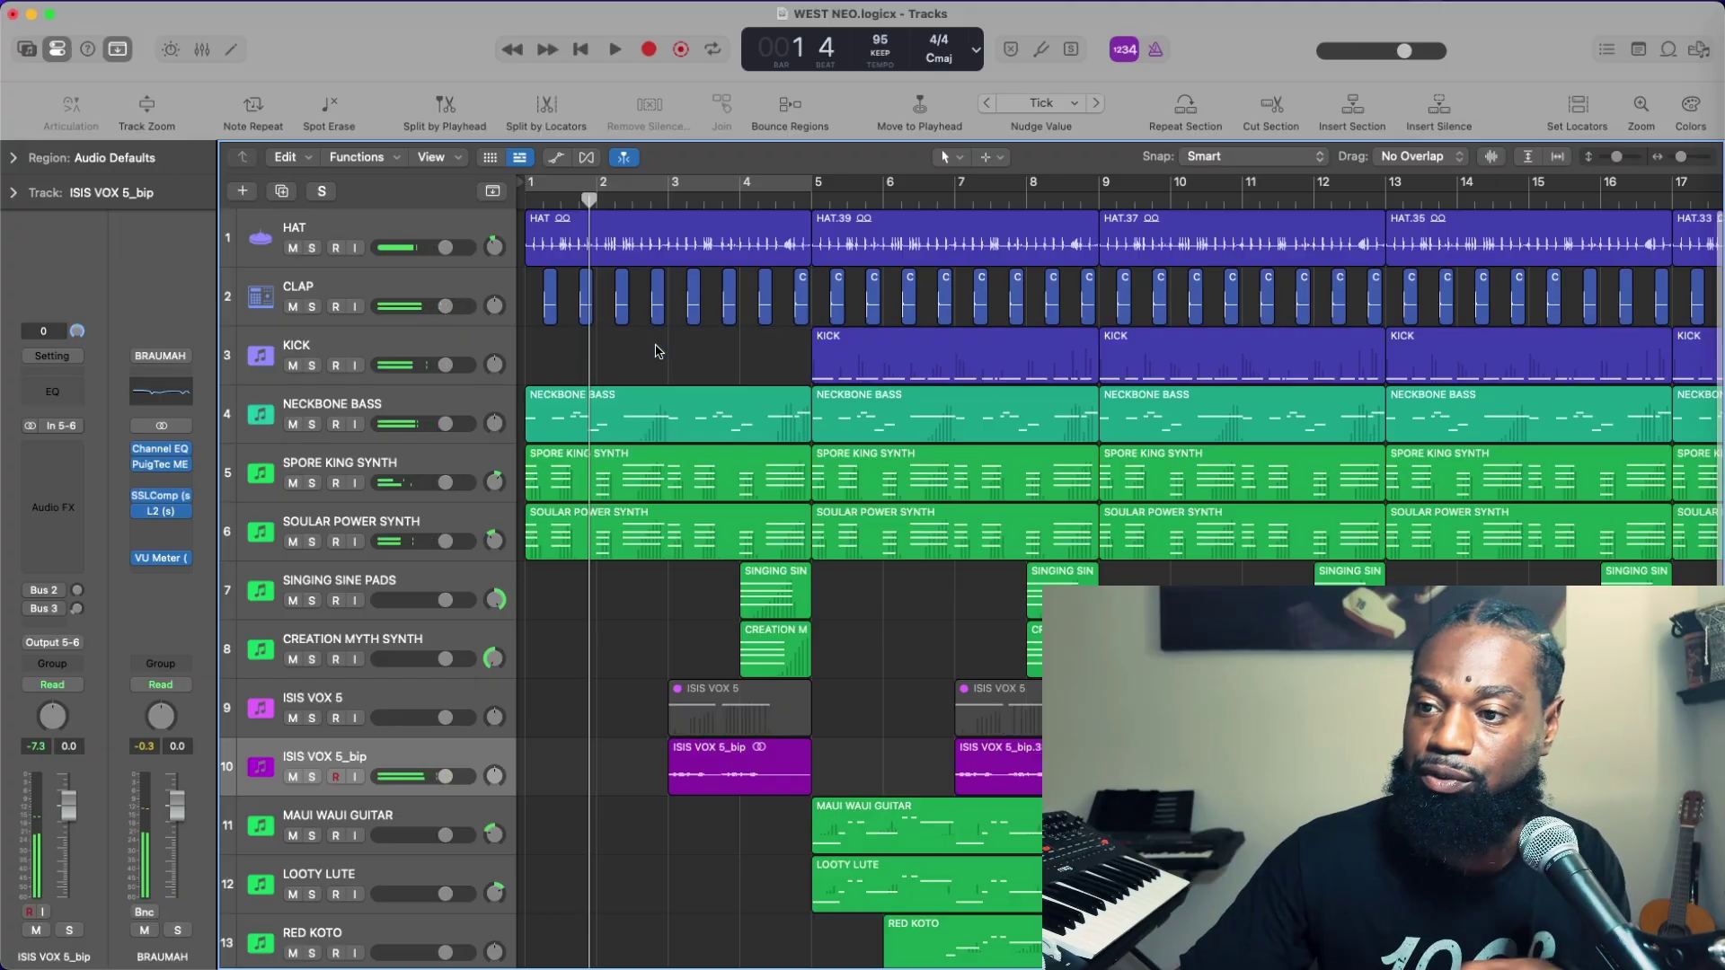
# Delete the HAT region in bars 1 to 4 during playback, leaving the HAT track unmuted
pyautogui.press('space')
pyautogui.click(539, 247)
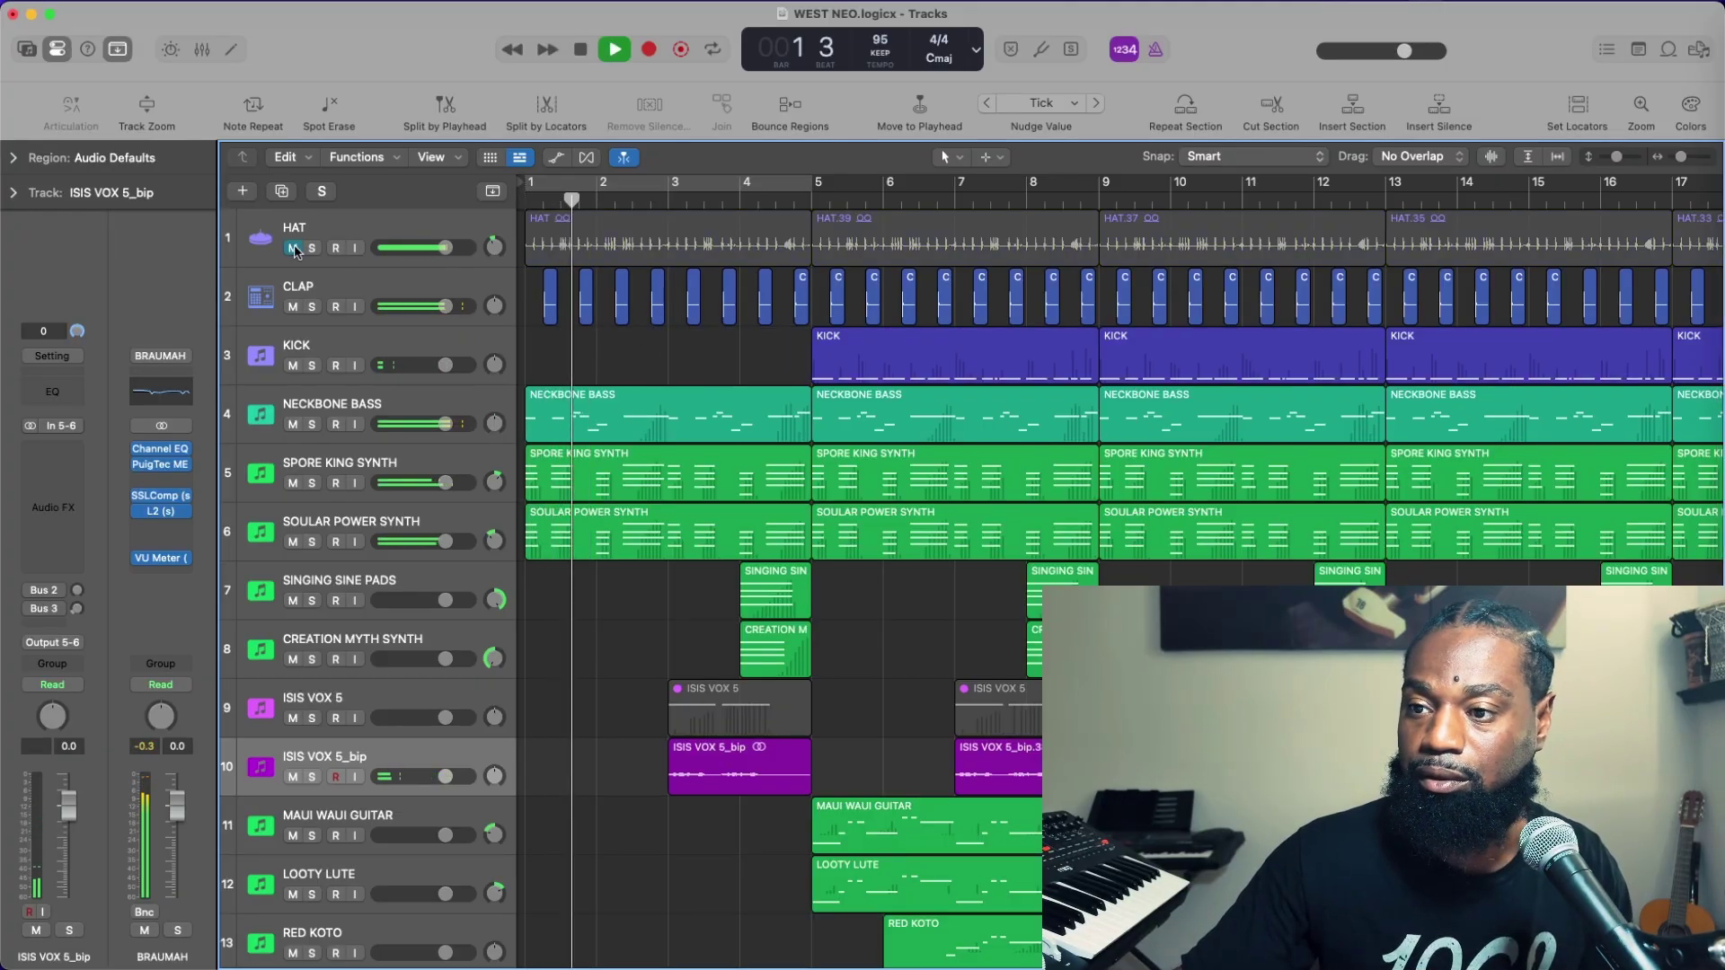
pyautogui.press('Delete')
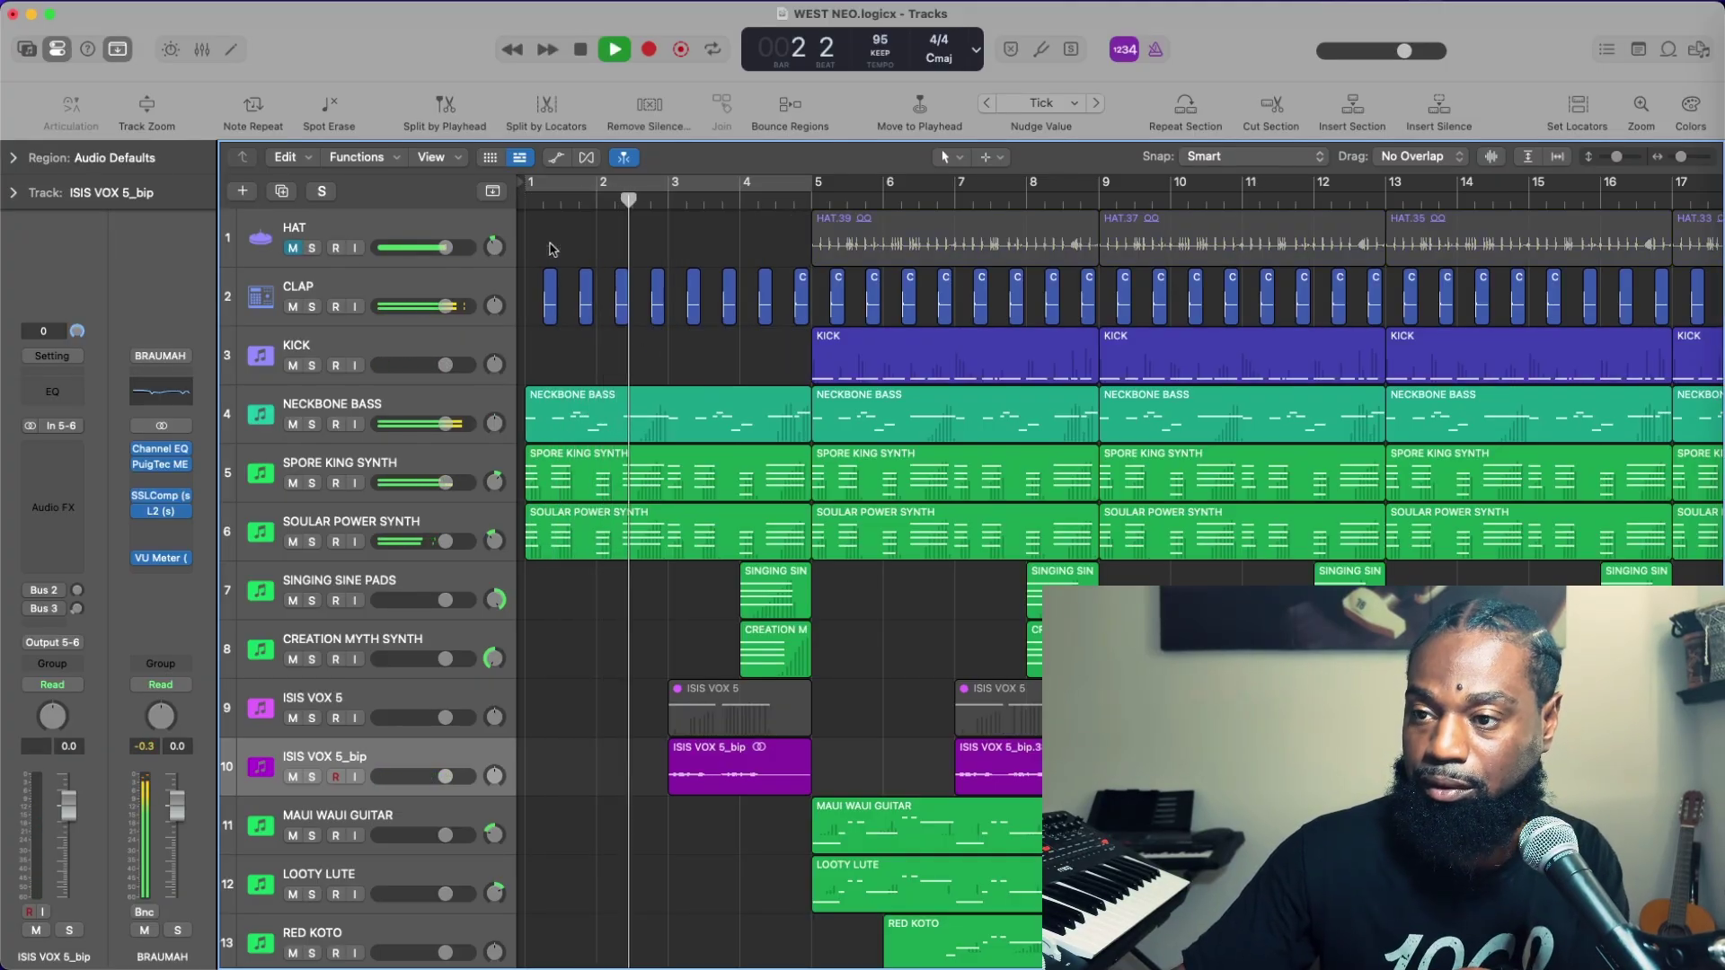
pyautogui.click(293, 248)
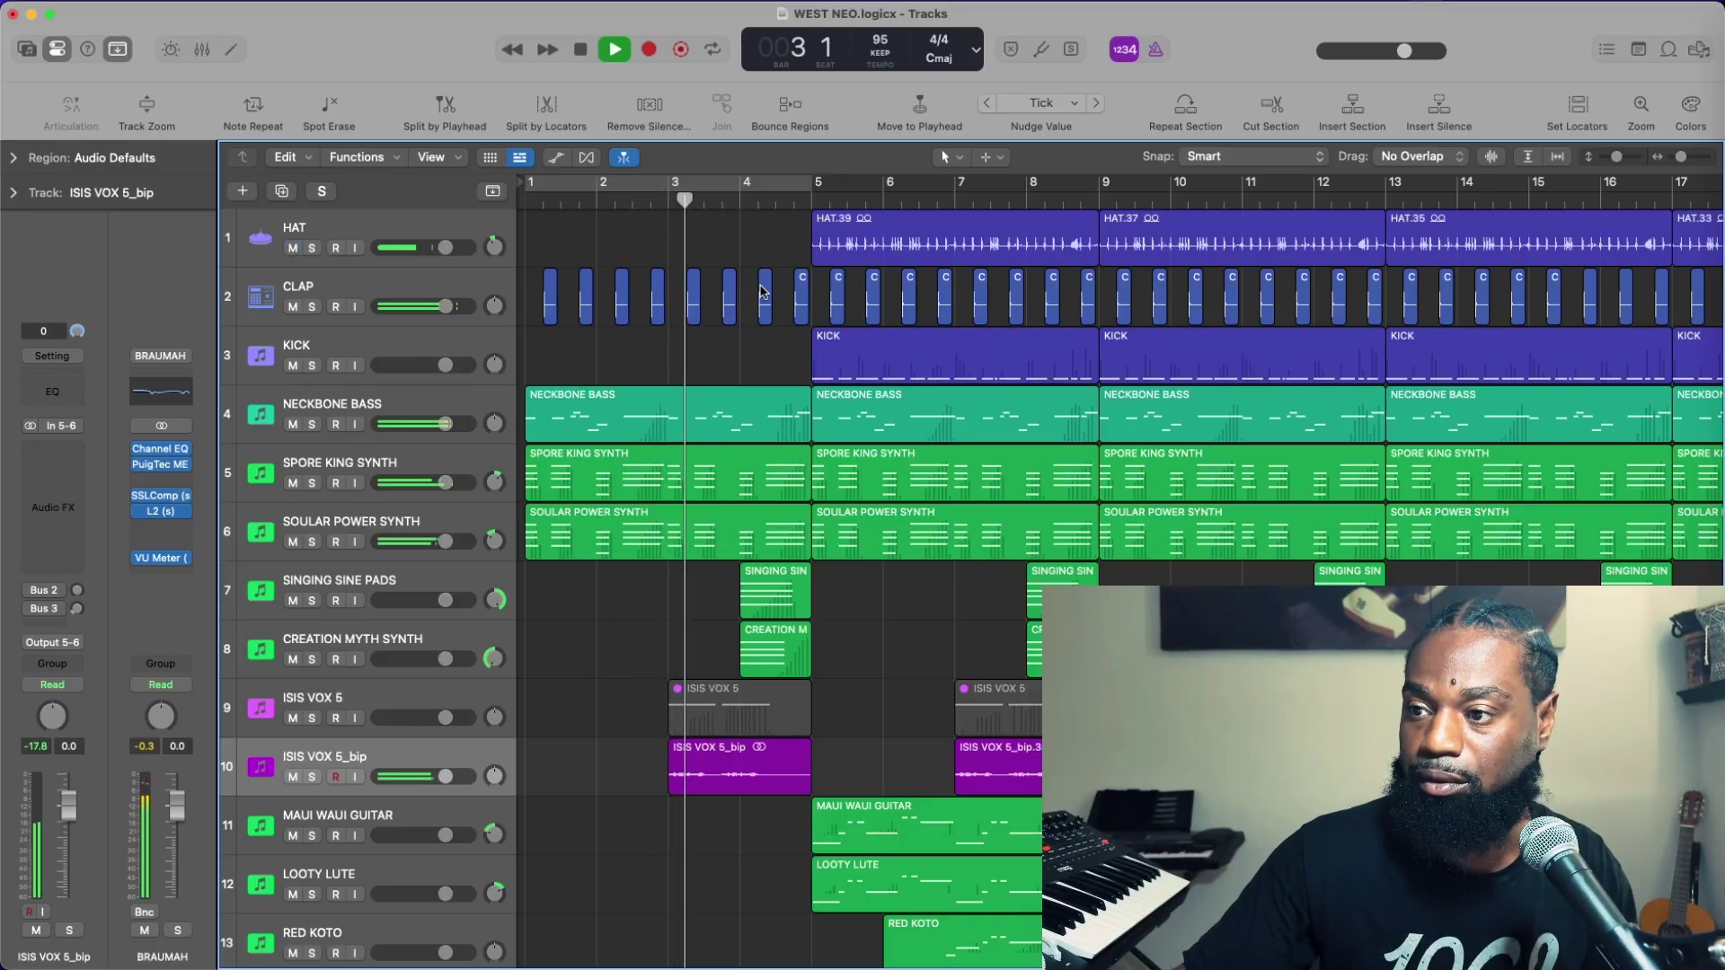
# Delete the last two CLAP regions before bar 5 and listen to the intro up to bar 5
pyautogui.click(801, 296)
pyautogui.press('Delete')
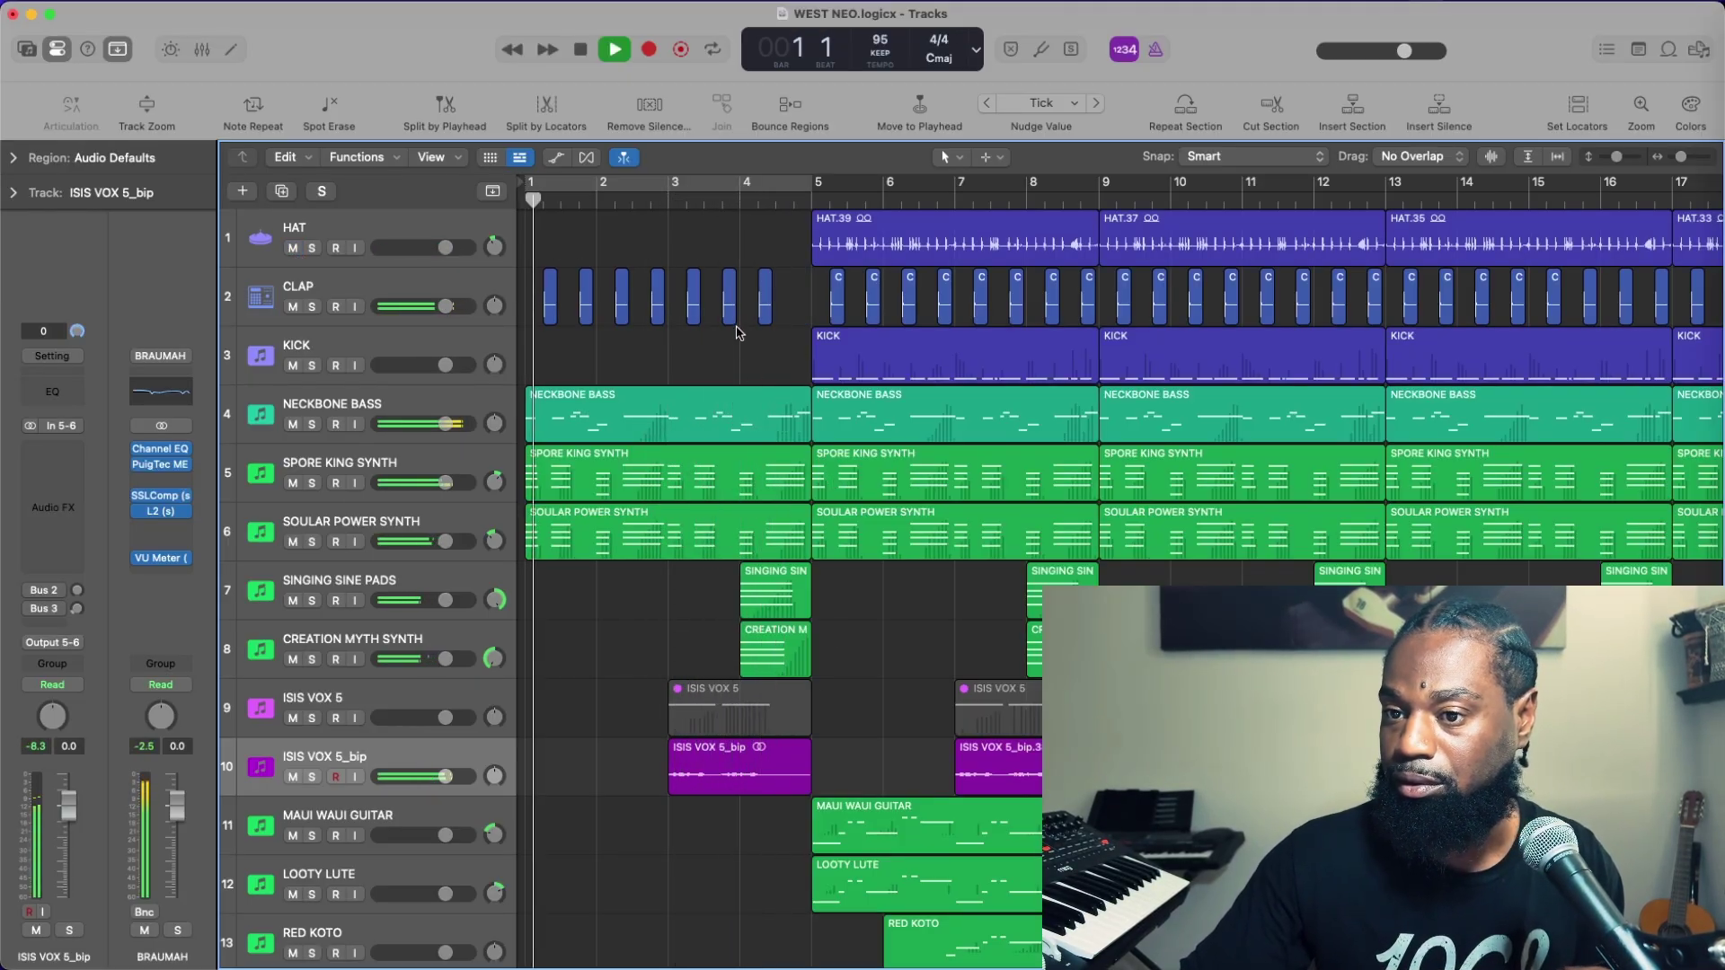
pyautogui.click(764, 310)
pyautogui.press('Delete')
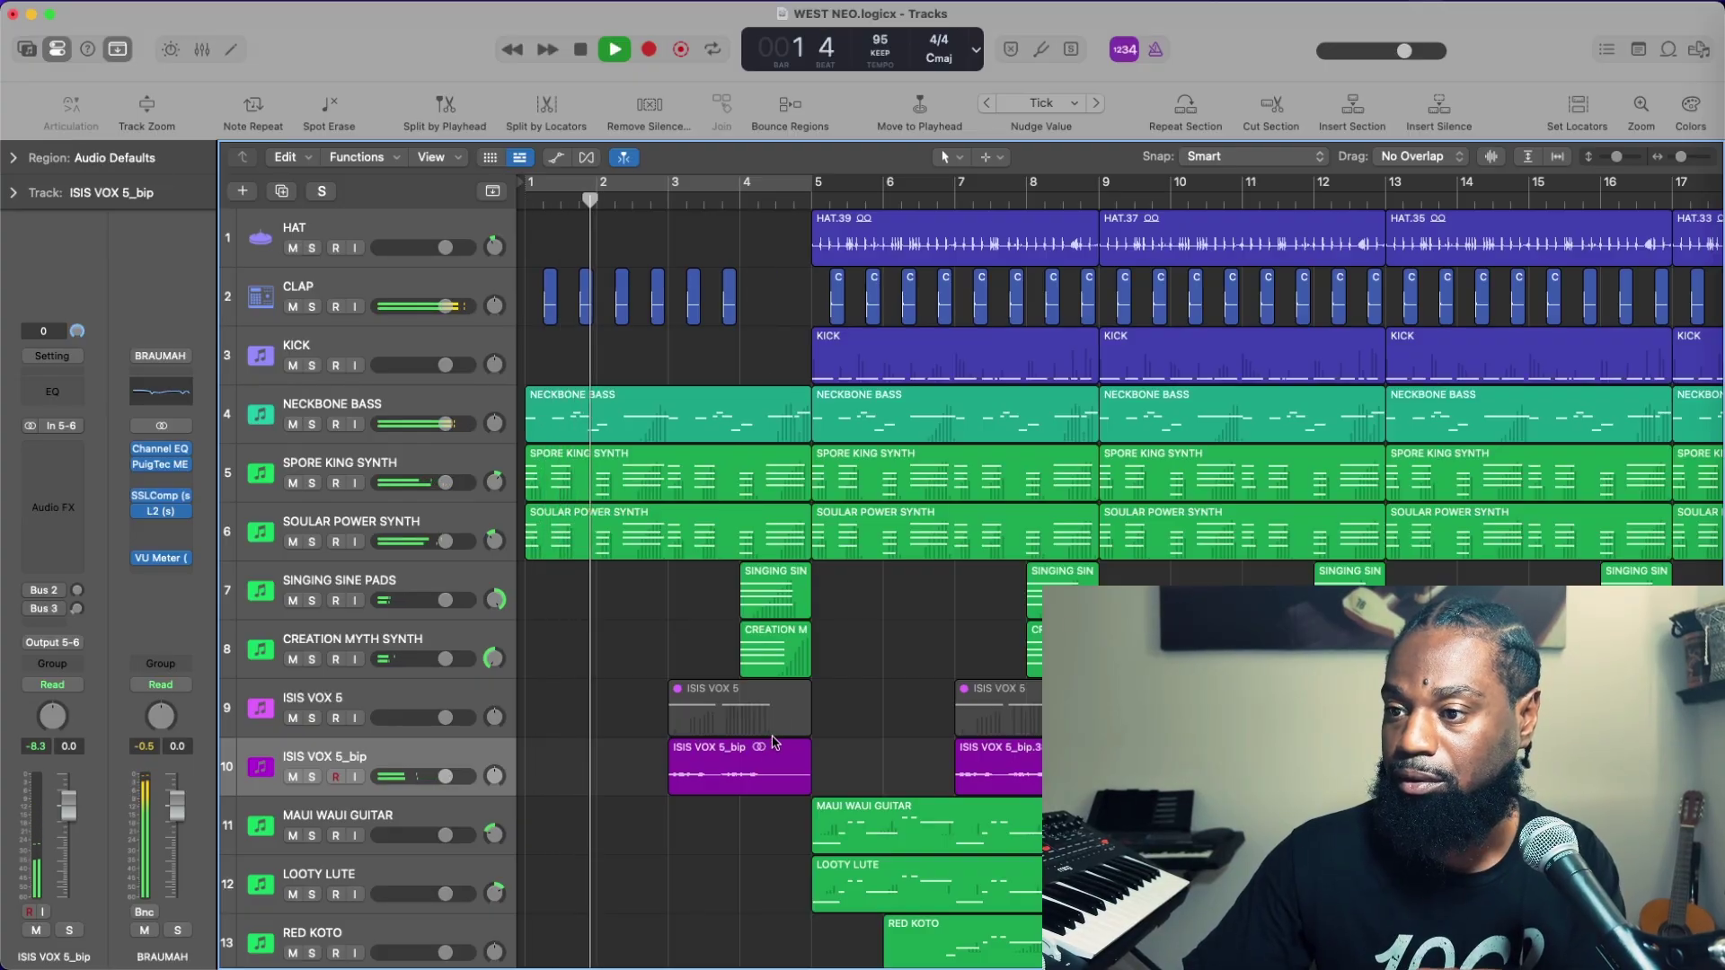
pyautogui.click(770, 776)
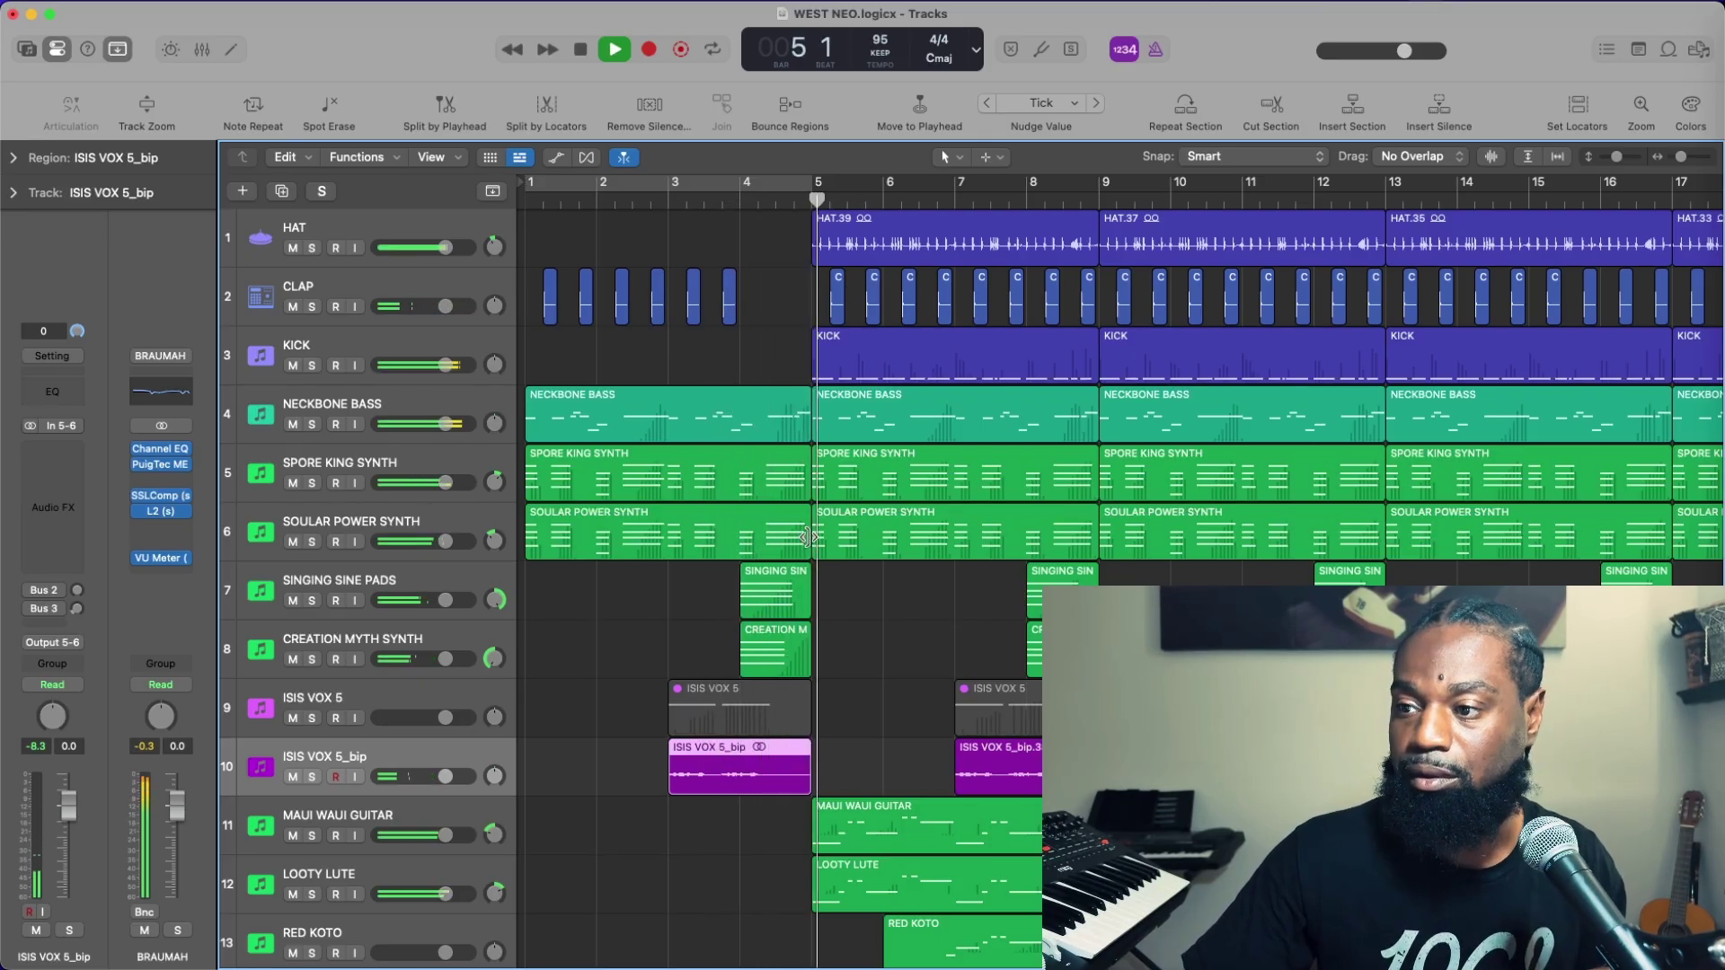
pyautogui.press('space')
# Try deleting the MAUI WAUI GUITAR region at bar 5, and undo the deletion
pyautogui.scroll(-3, 921, 719)
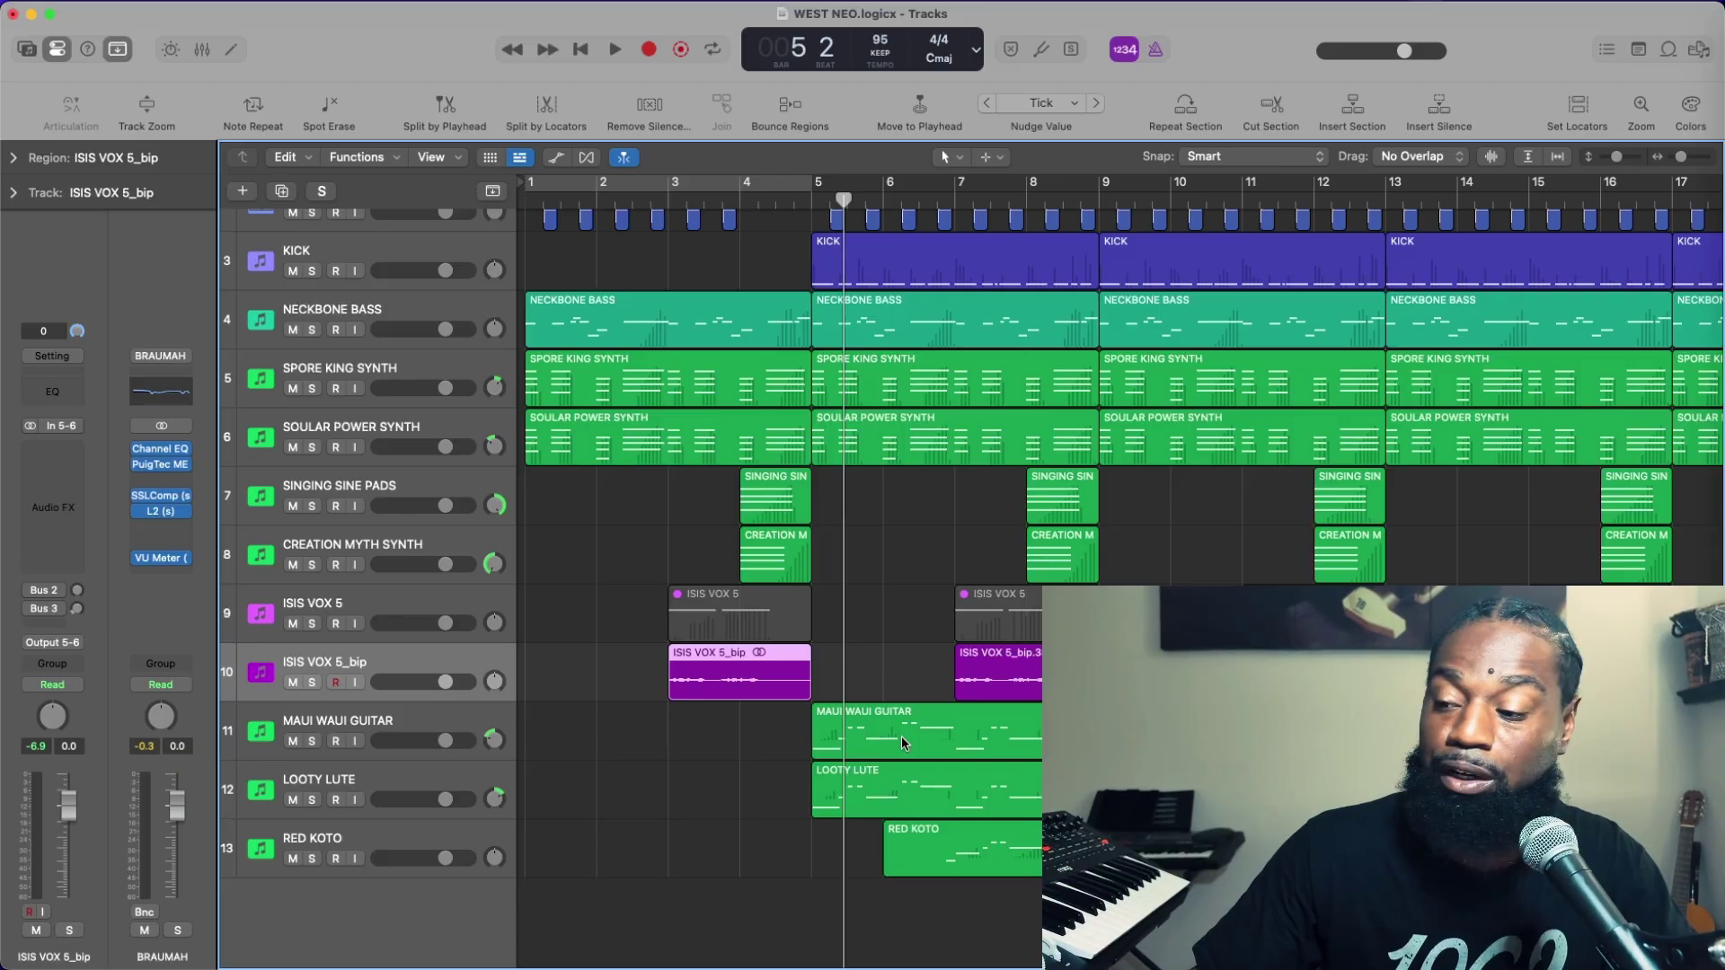
pyautogui.click(902, 736)
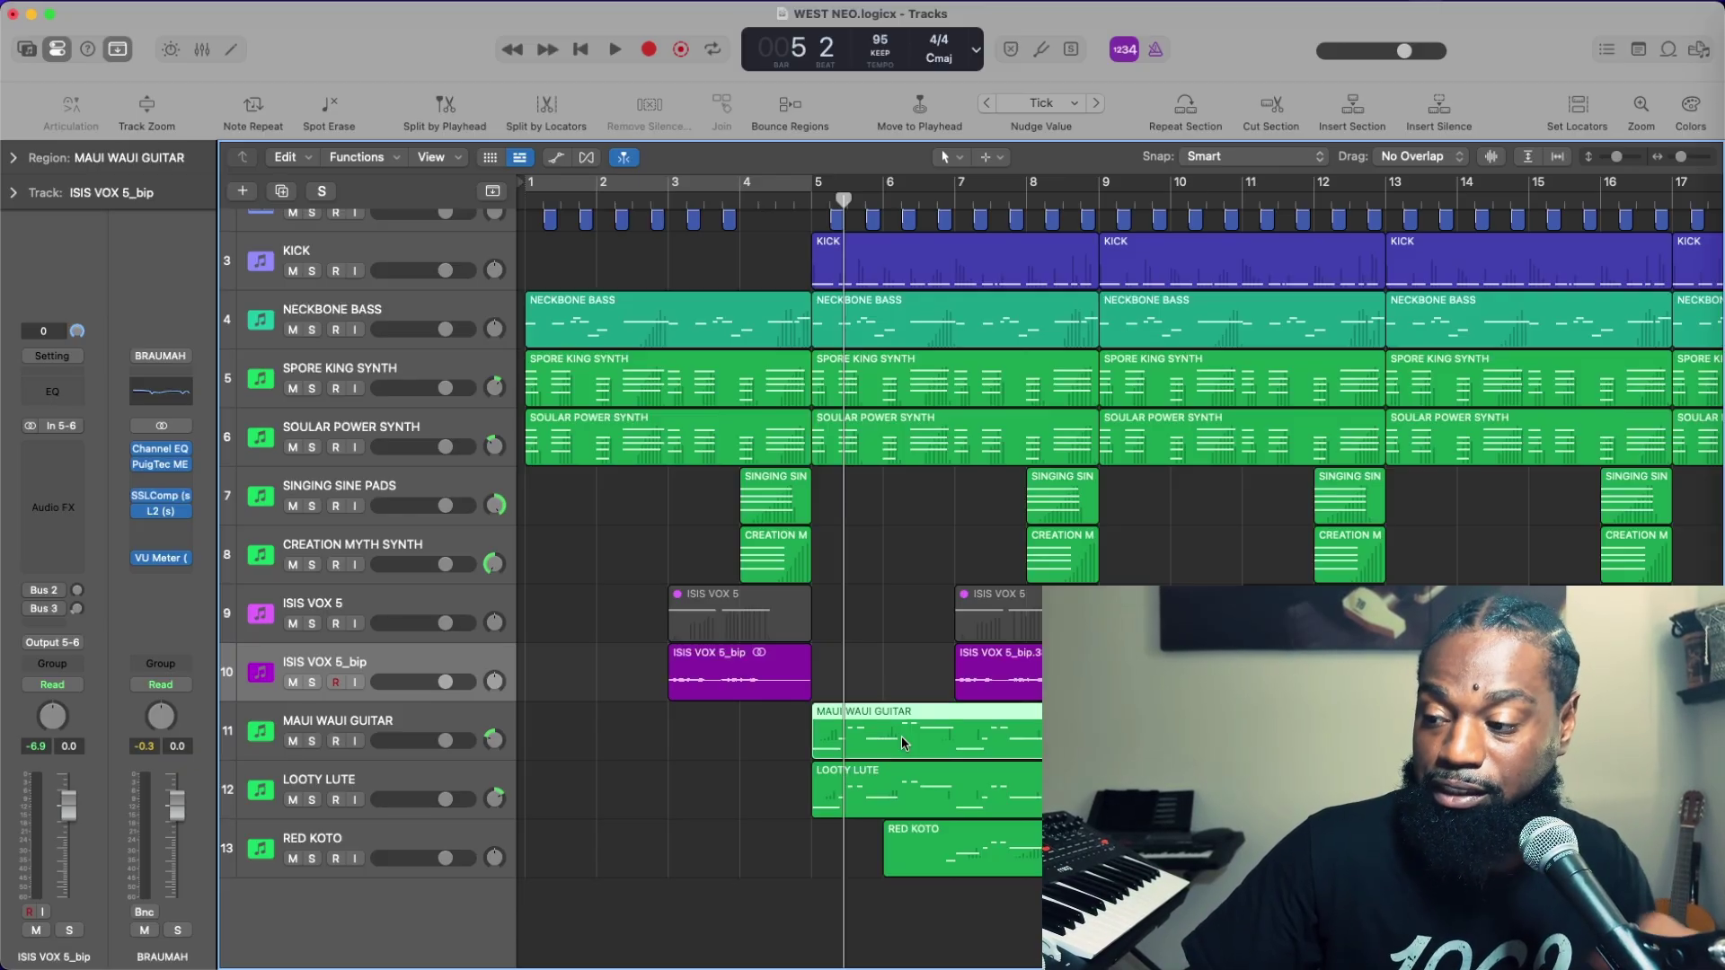
pyautogui.press('Delete')
pyautogui.click(992, 809)
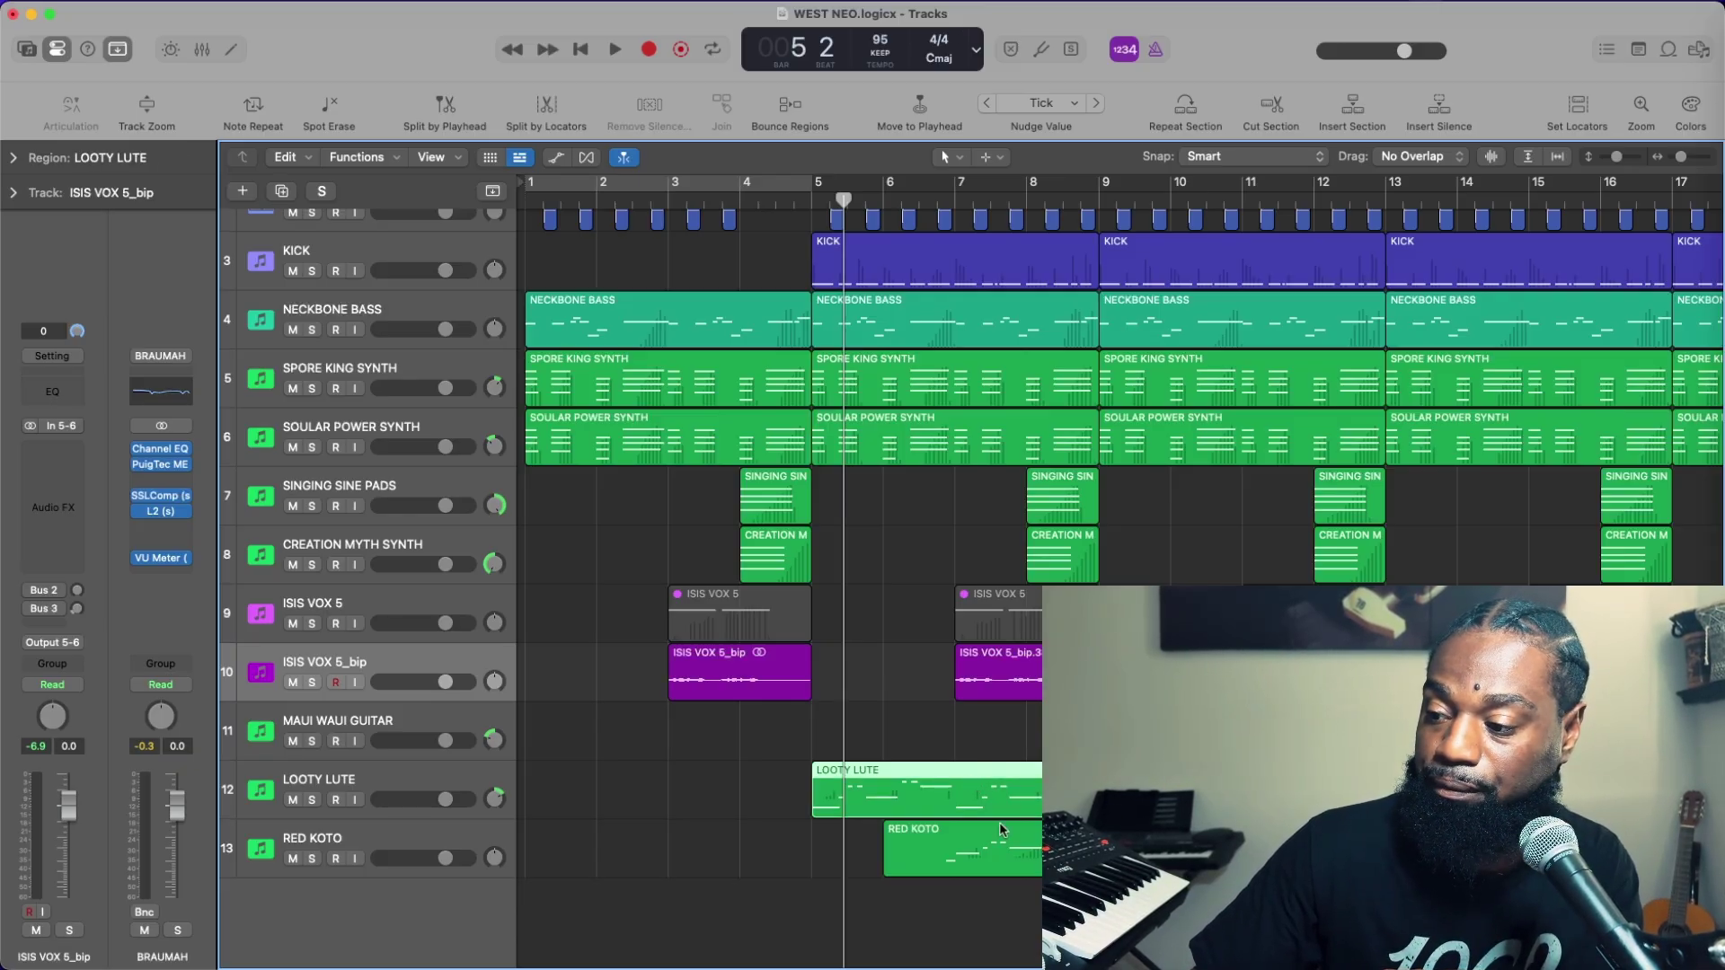
pyautogui.press('super+z')
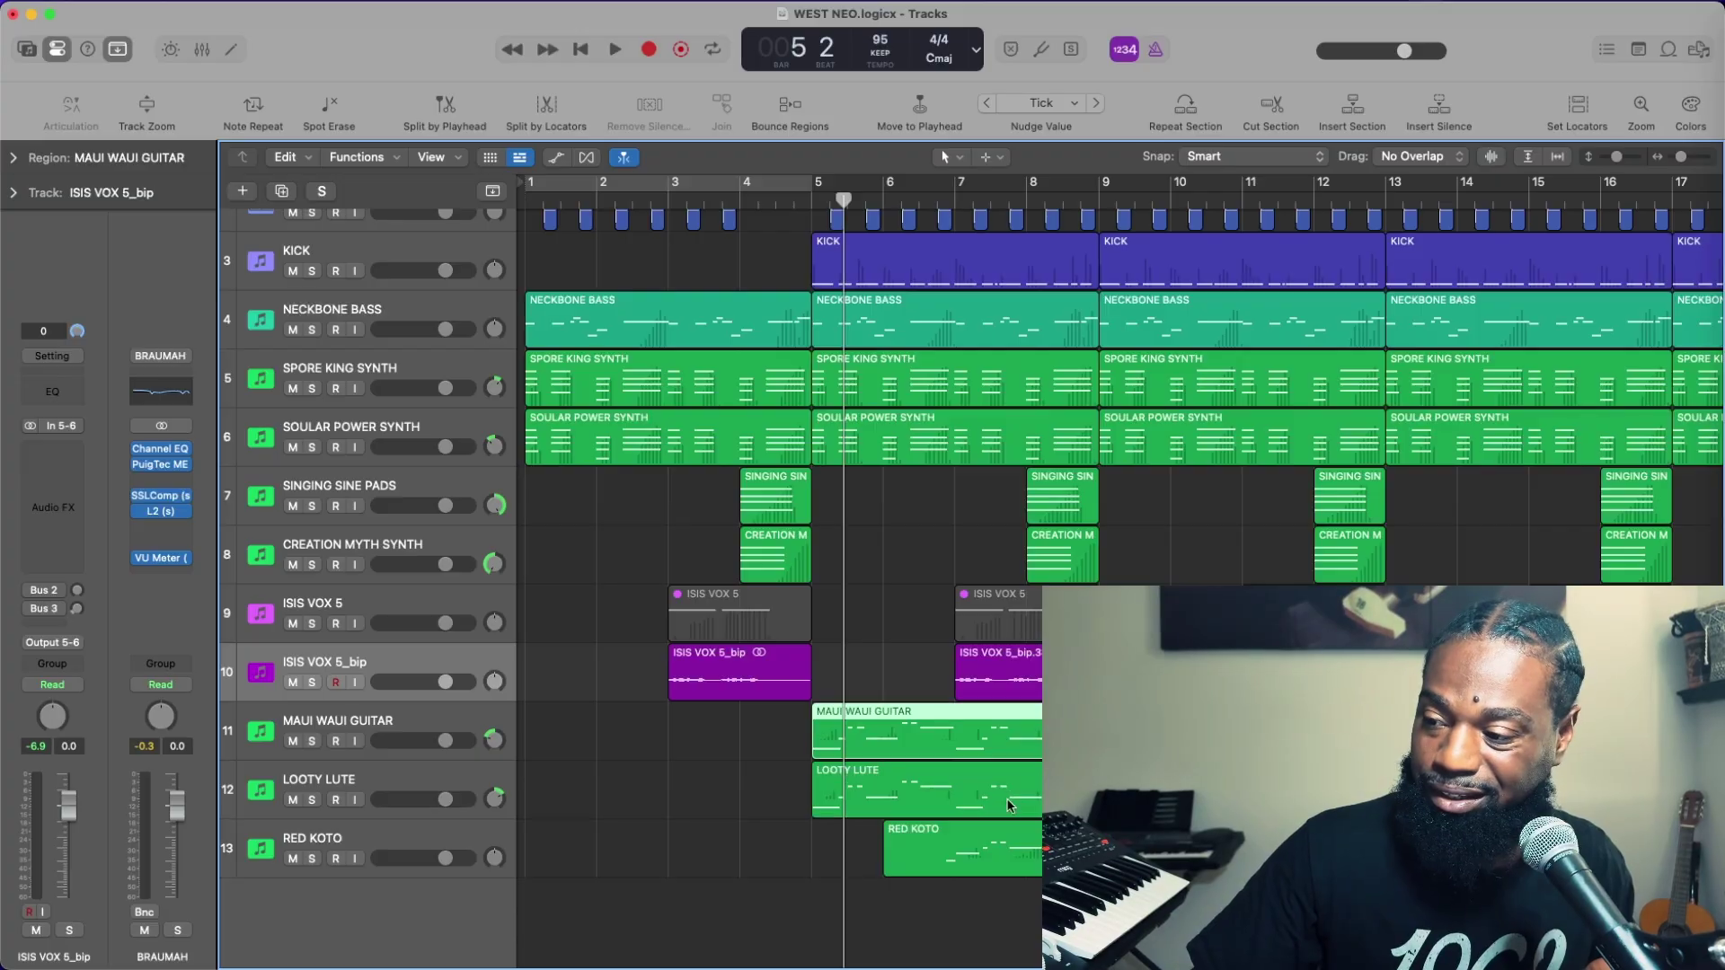
# Delete the RED KOTO region starting at bar 6 and play the arrangement from bar 1
pyautogui.click(983, 841)
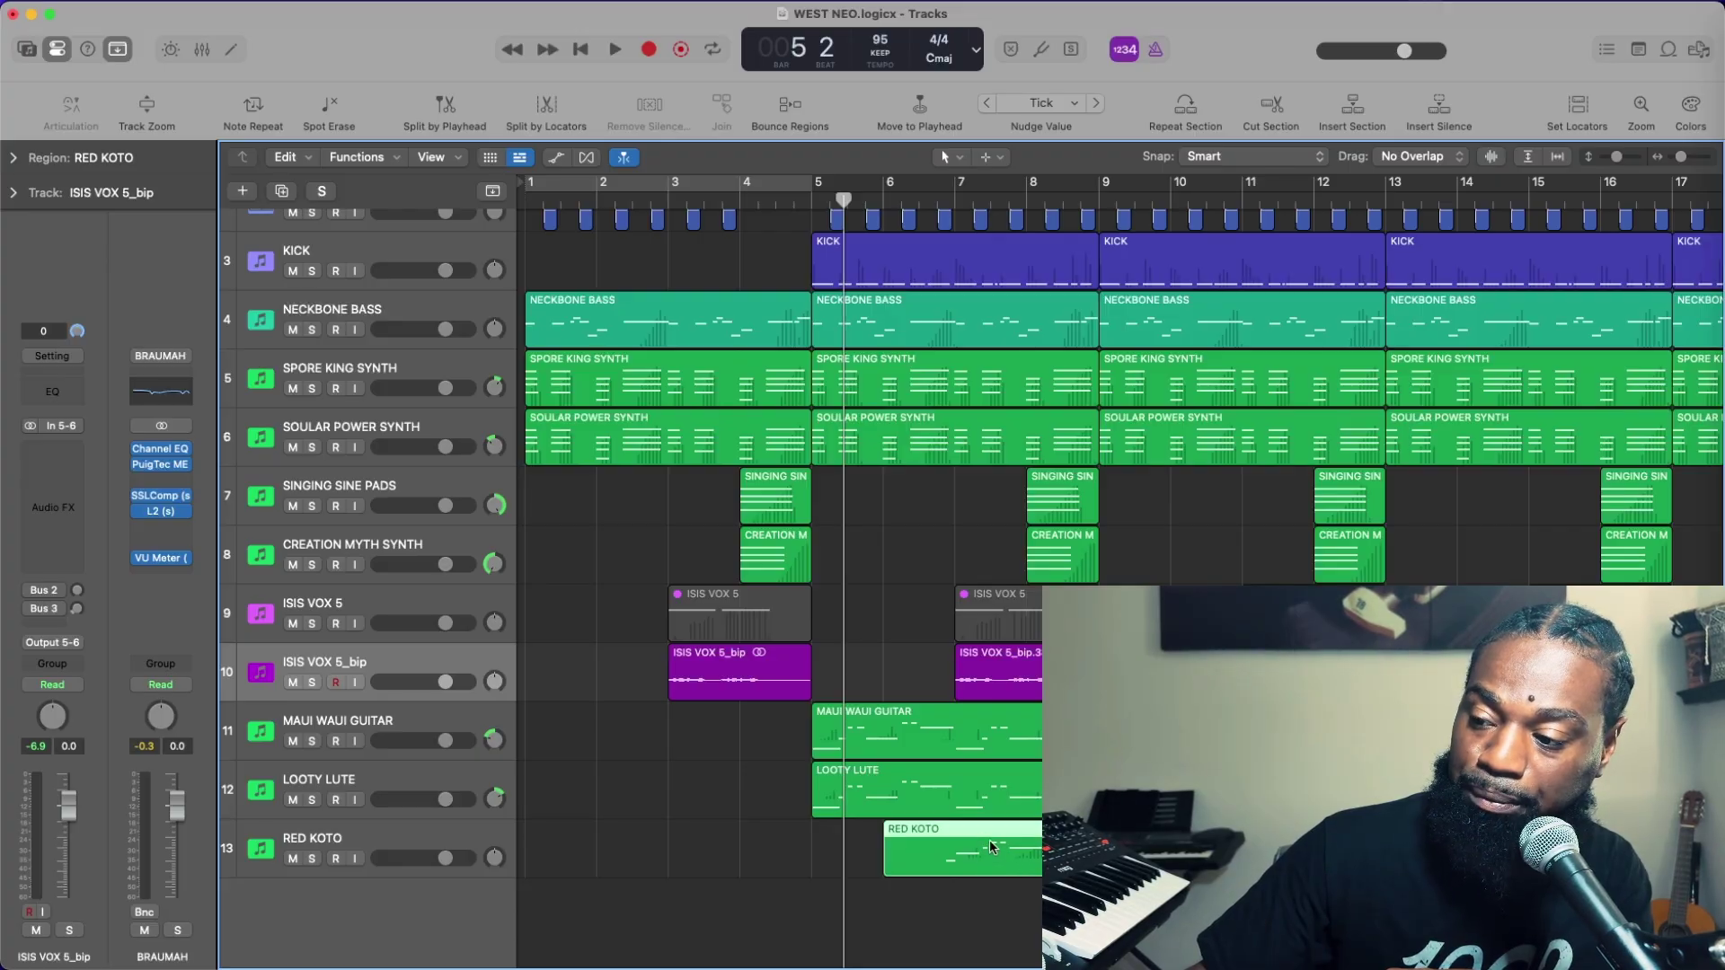
pyautogui.press('Delete')
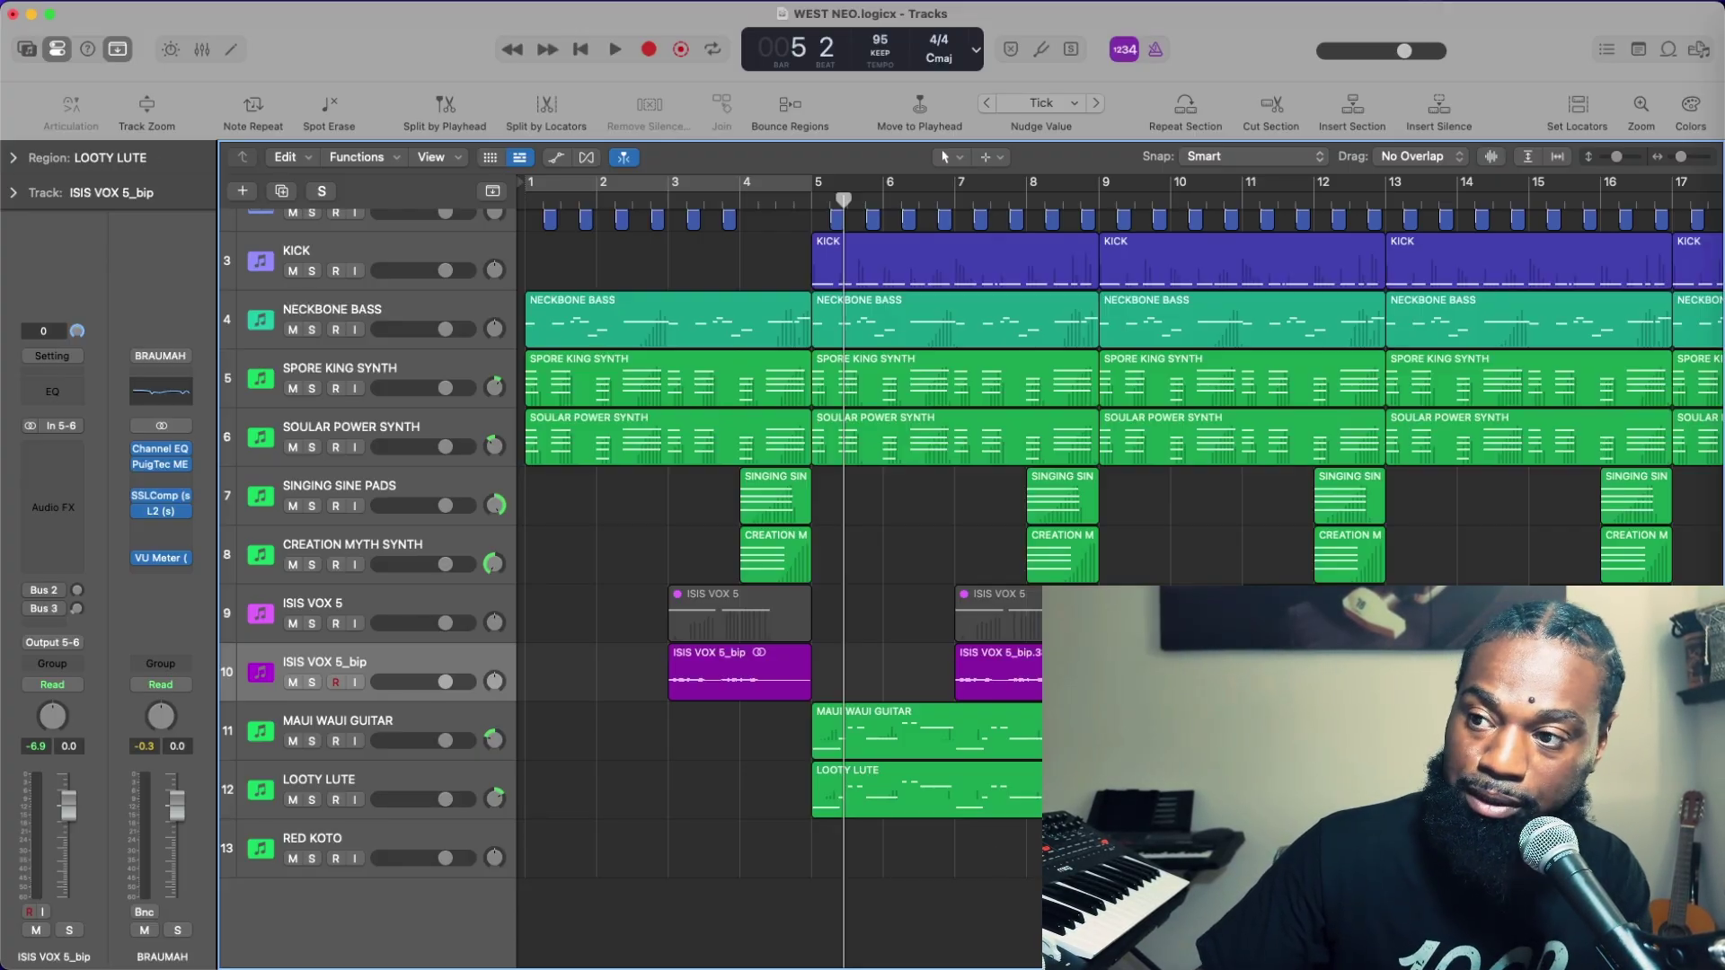
pyautogui.press('Return')
pyautogui.press('space')
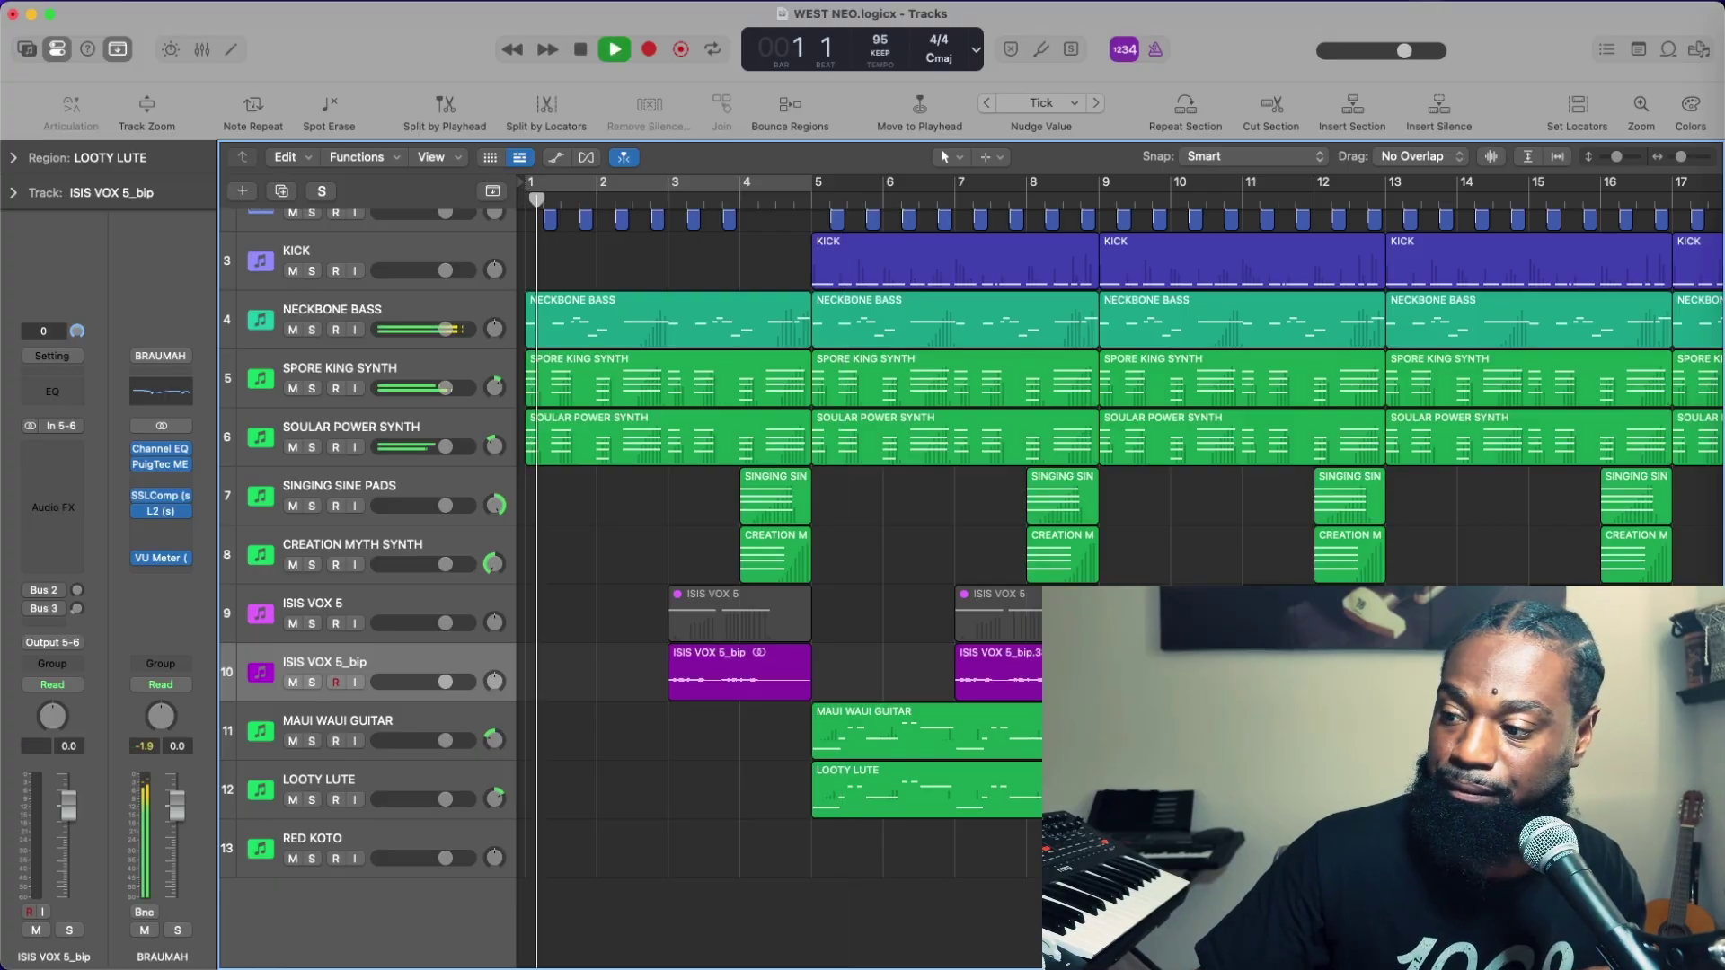
pyautogui.hscroll(3, 898, 539)
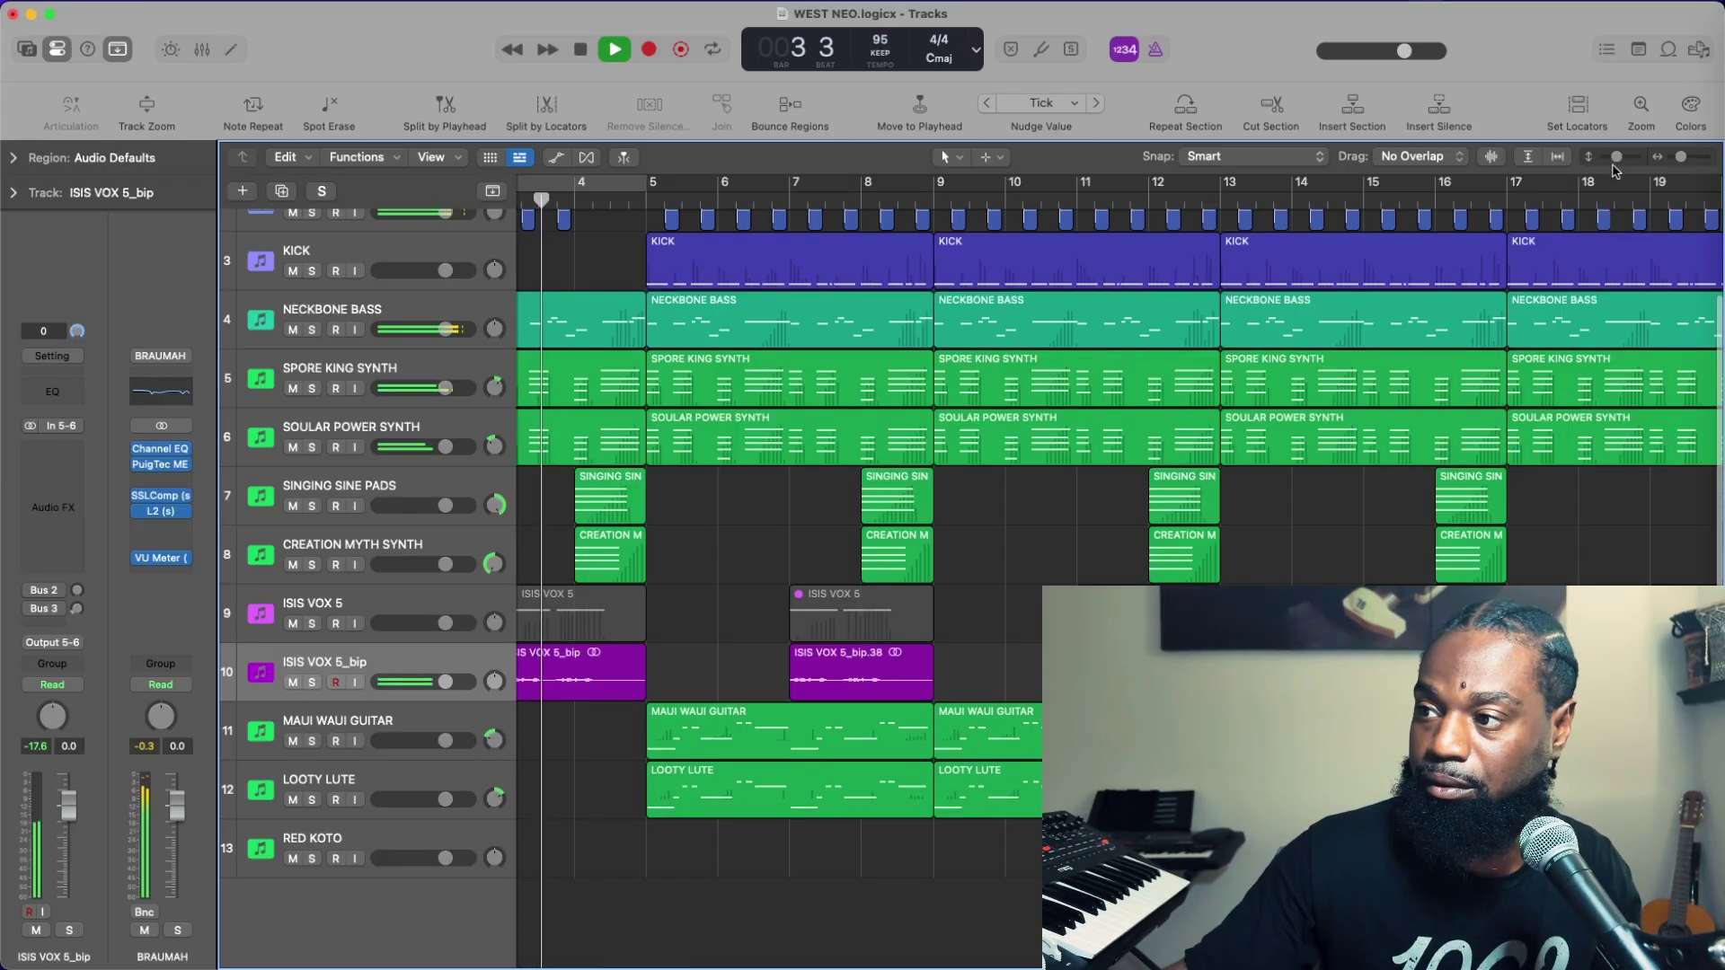
pyautogui.moveTo(1681, 157); pyautogui.dragTo(1674, 160)
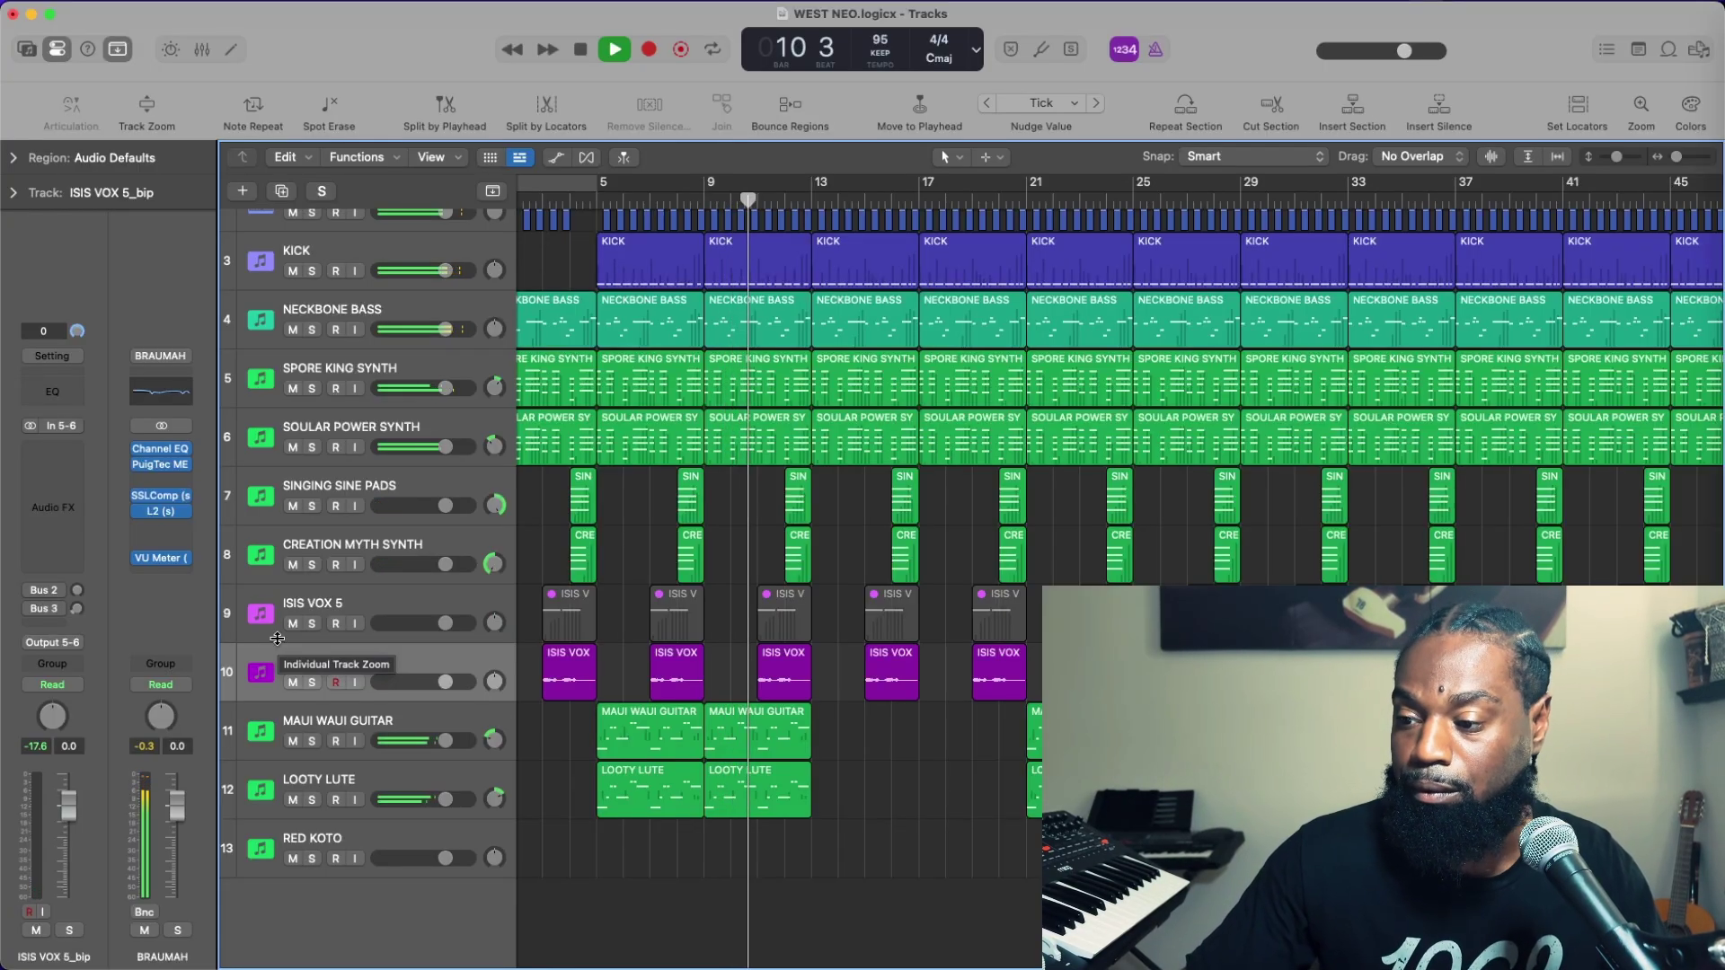
# Shorten the HAT.37 and KICK regions to end about one beat before bar 13
pyautogui.scroll(3, 579, 526)
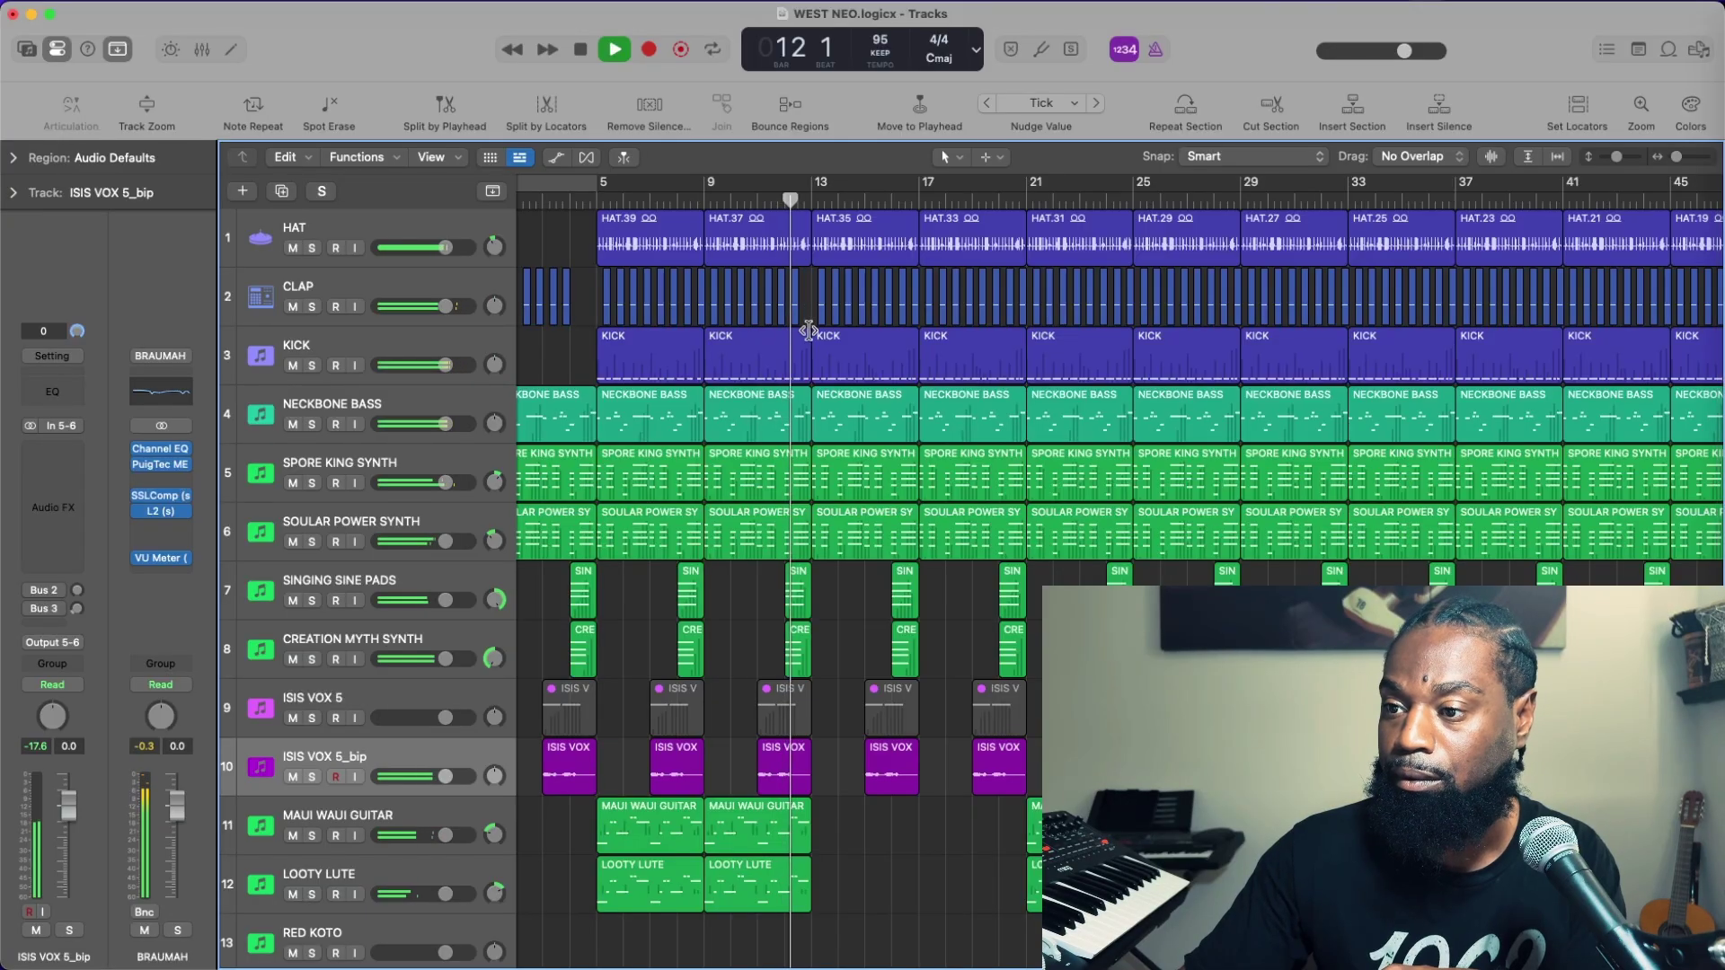
pyautogui.click(808, 244)
pyautogui.moveTo(808, 245); pyautogui.dragTo(804, 244)
pyautogui.moveTo(799, 348); pyautogui.dragTo(793, 364)
pyautogui.press('space')
pyautogui.press('space')
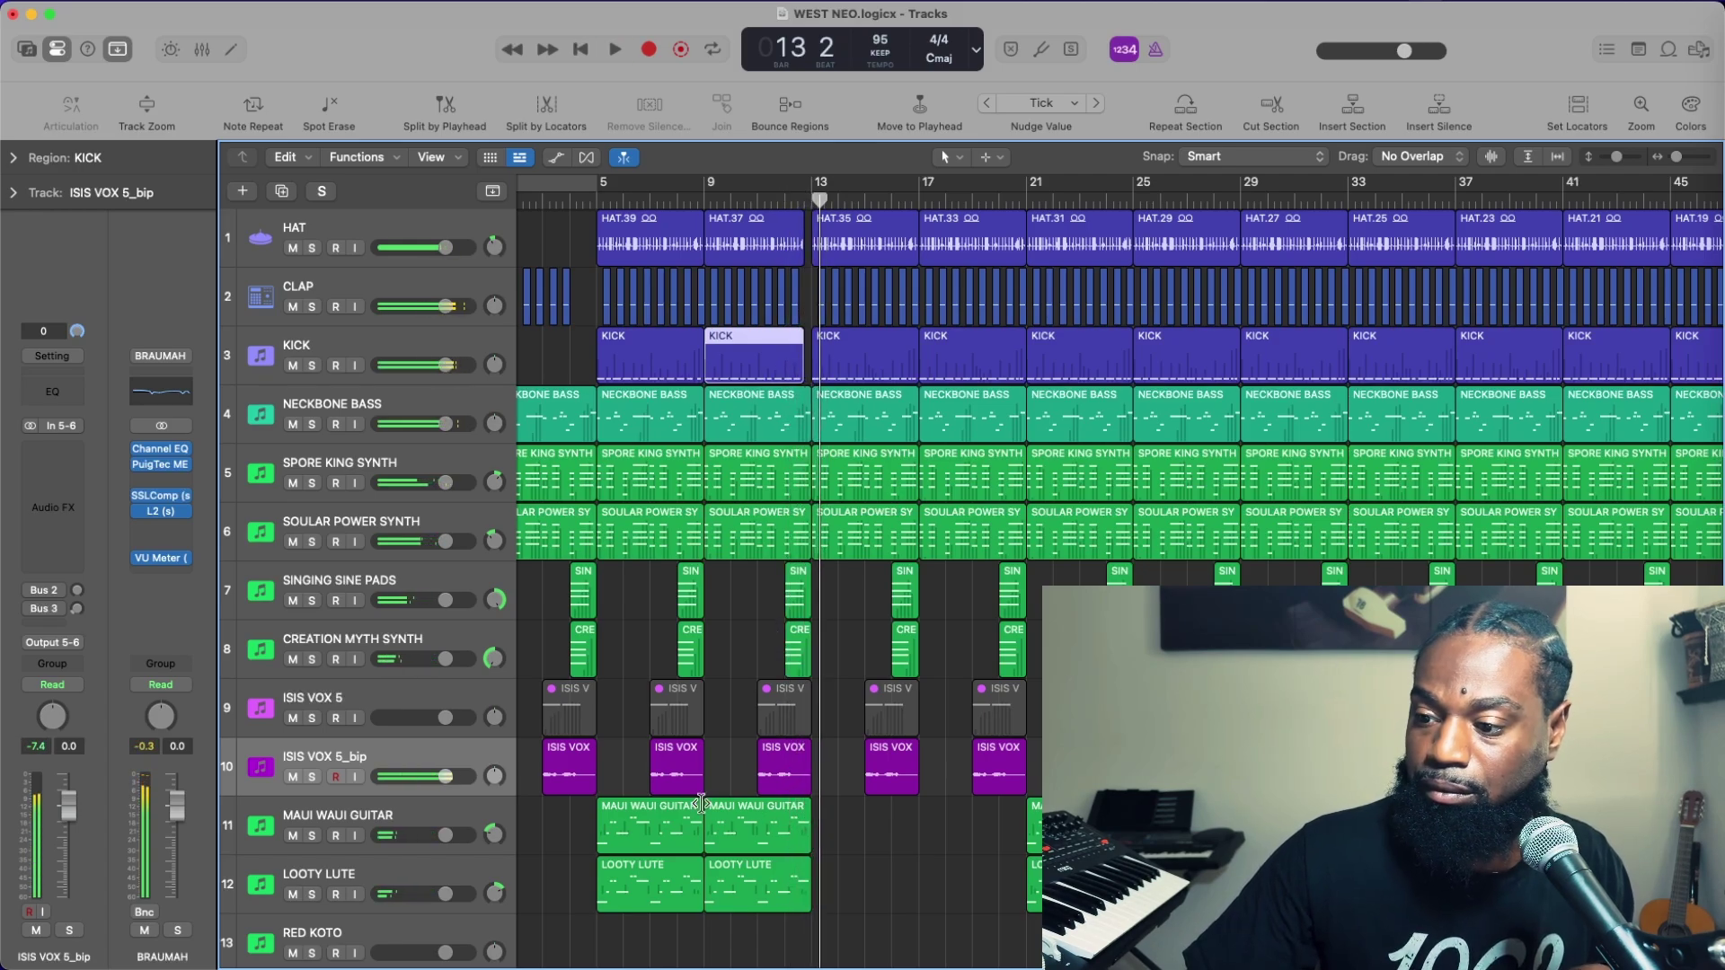
# Delete the first ISIS VOX 5_bip region at bar 3 and play the arrangement from bar 1
pyautogui.press('Delete')
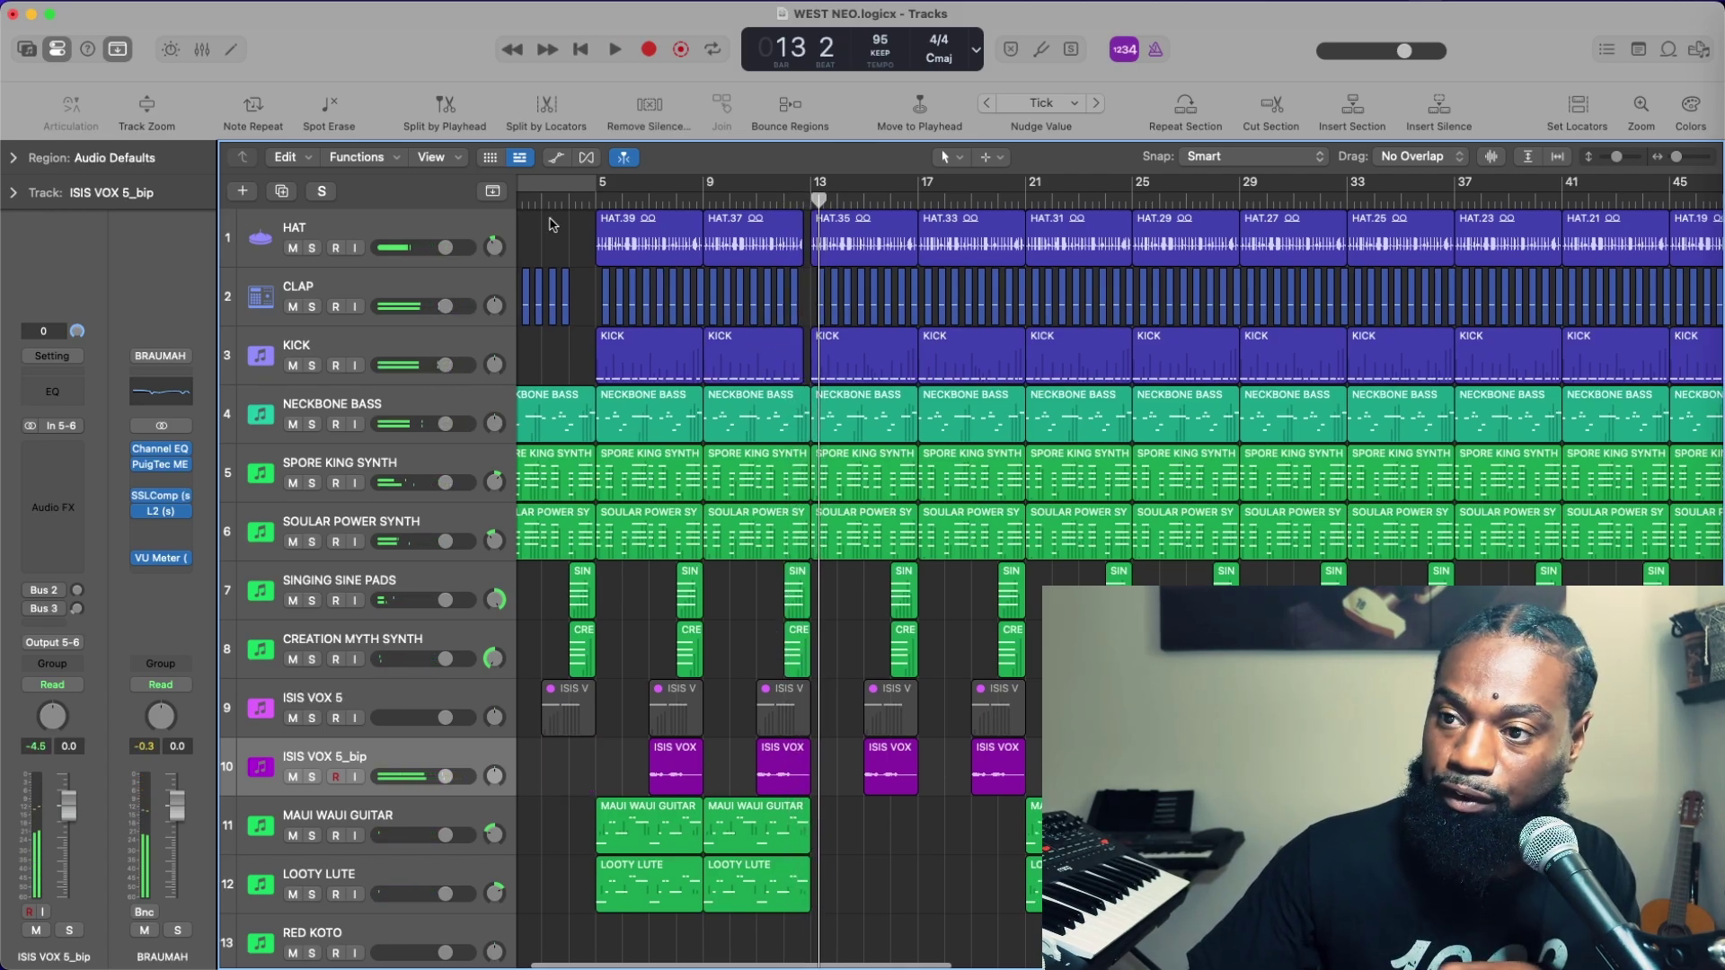
pyautogui.click(581, 54)
pyautogui.press('space')
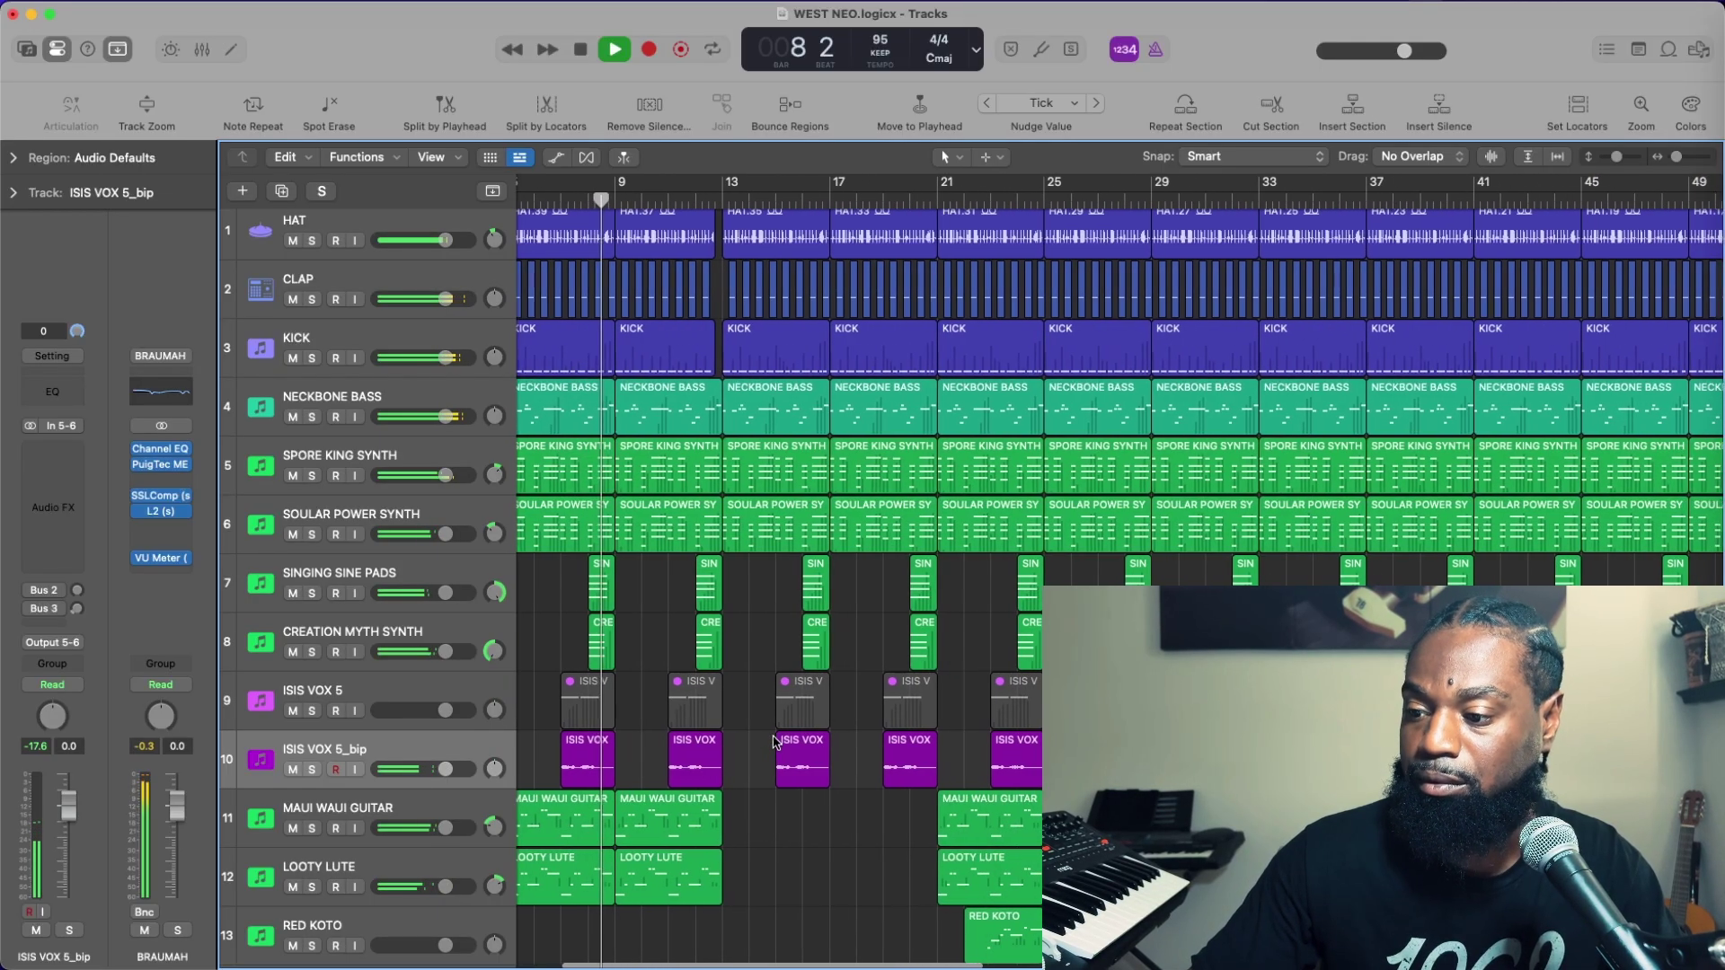
# Listen through the break before bar 13, delete the ISIS VOX 5_bip region at bar 15, and stop playback
pyautogui.scroll(-1, 776, 742)
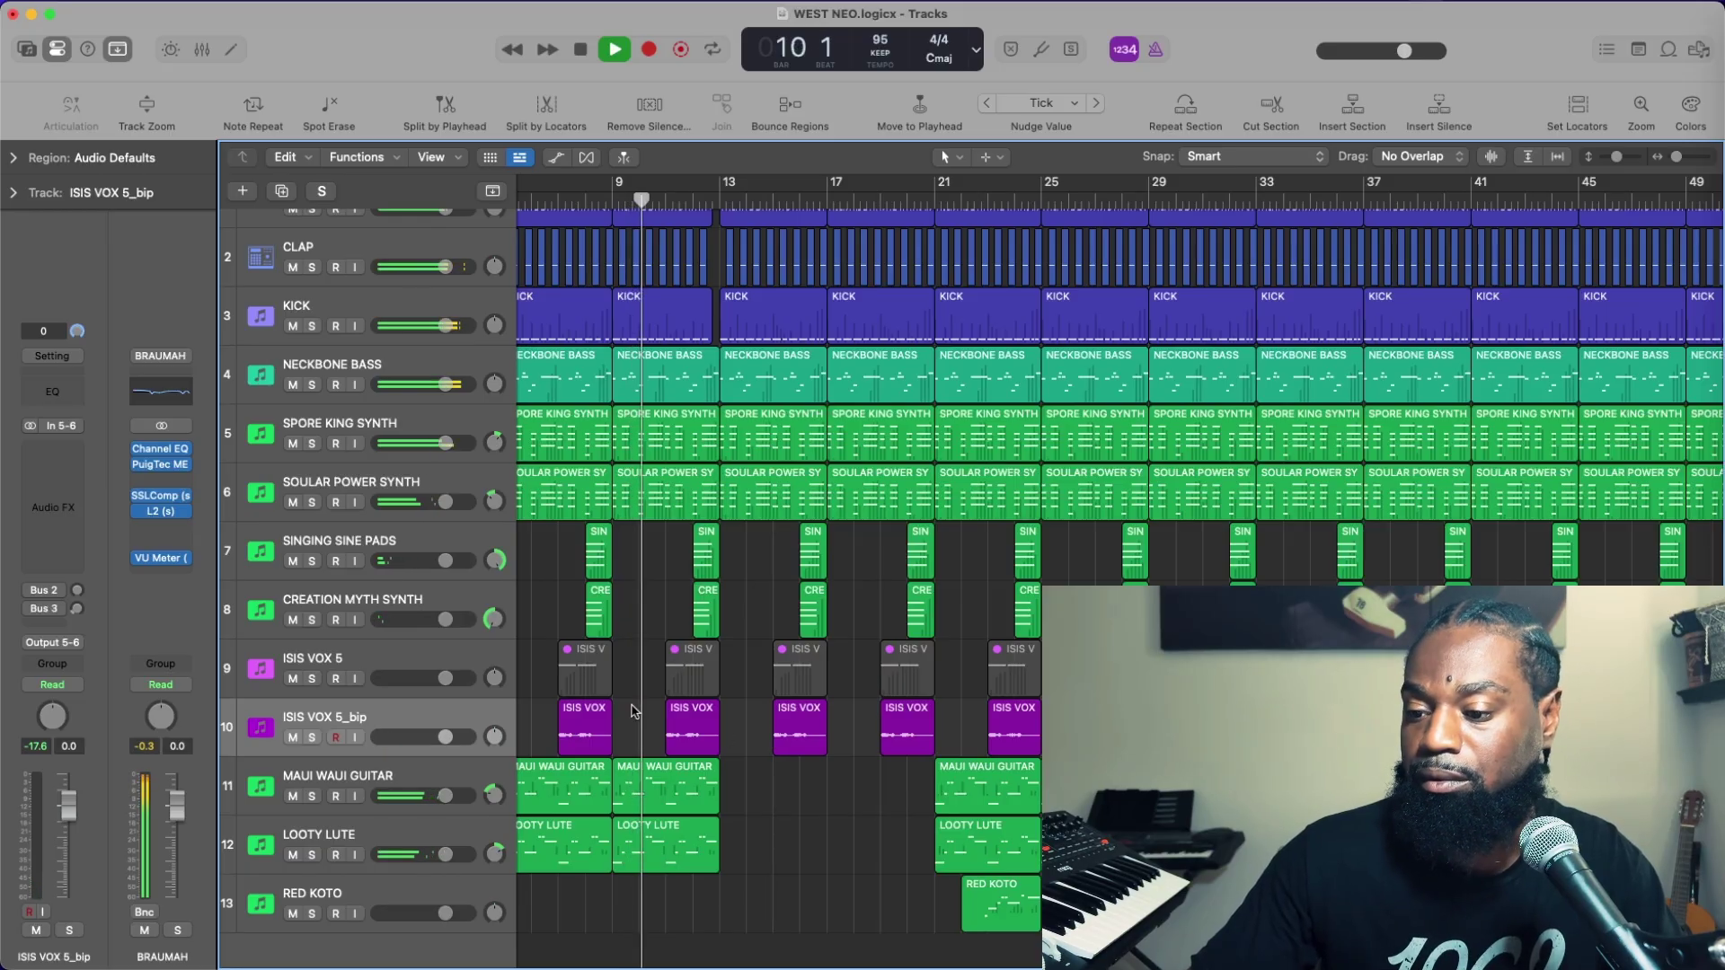
pyautogui.scroll(-1, 642, 713)
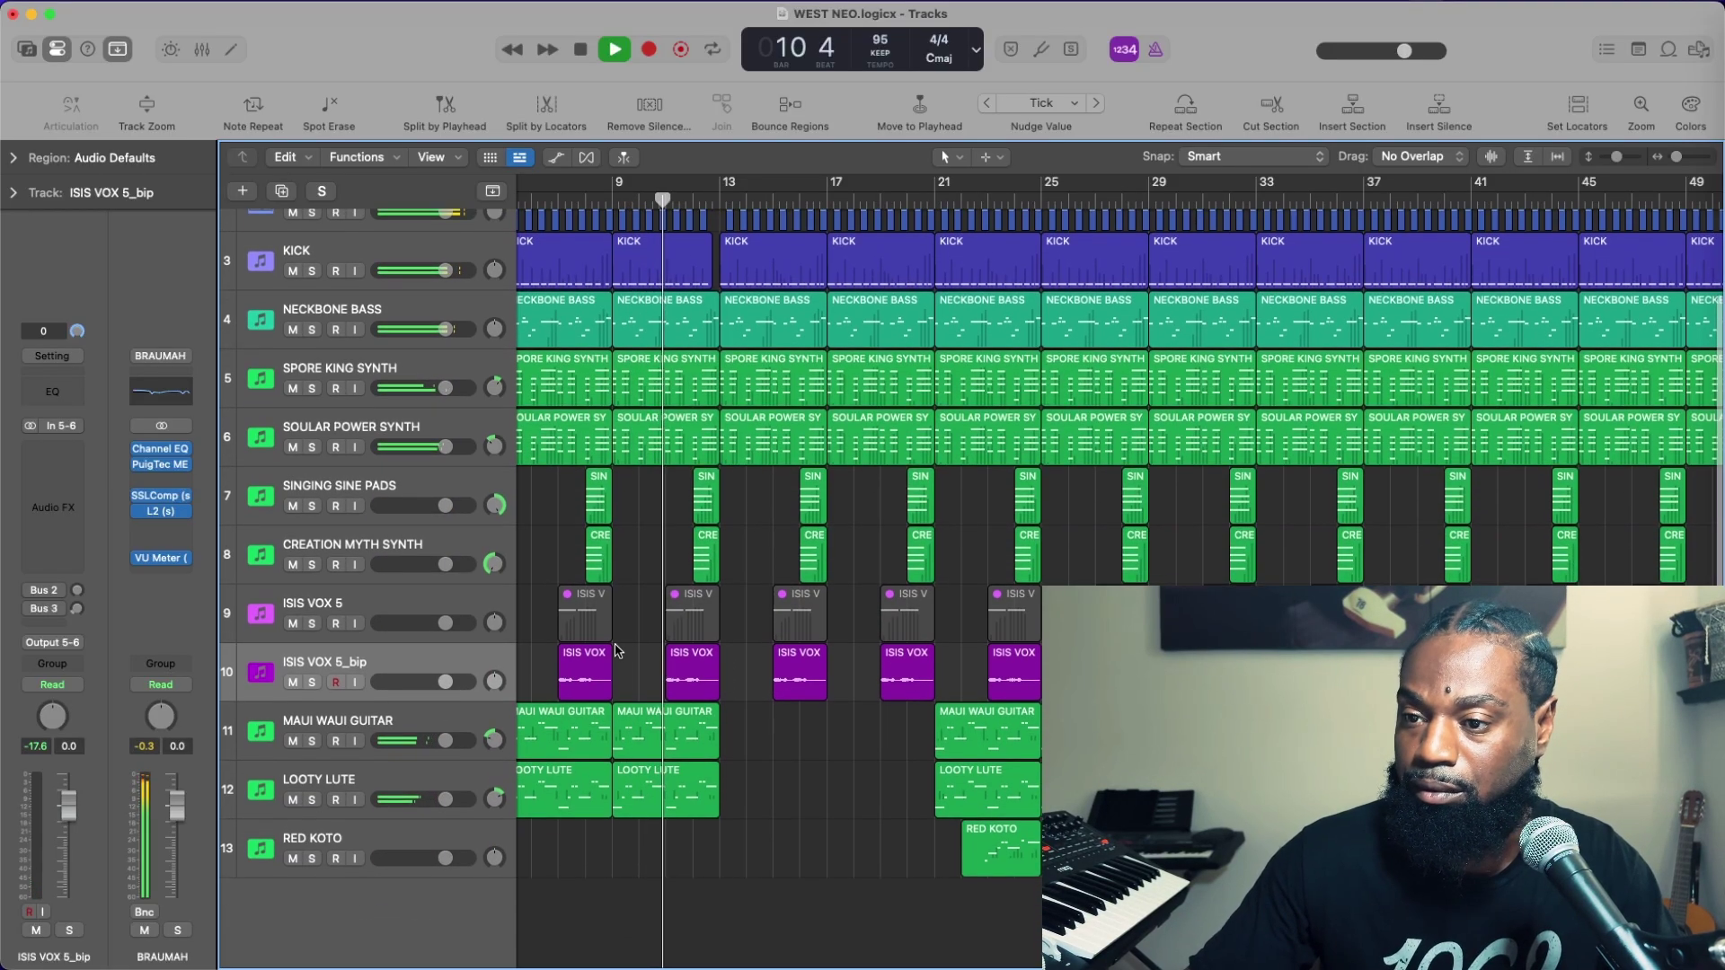
pyautogui.scroll(2, 629, 683)
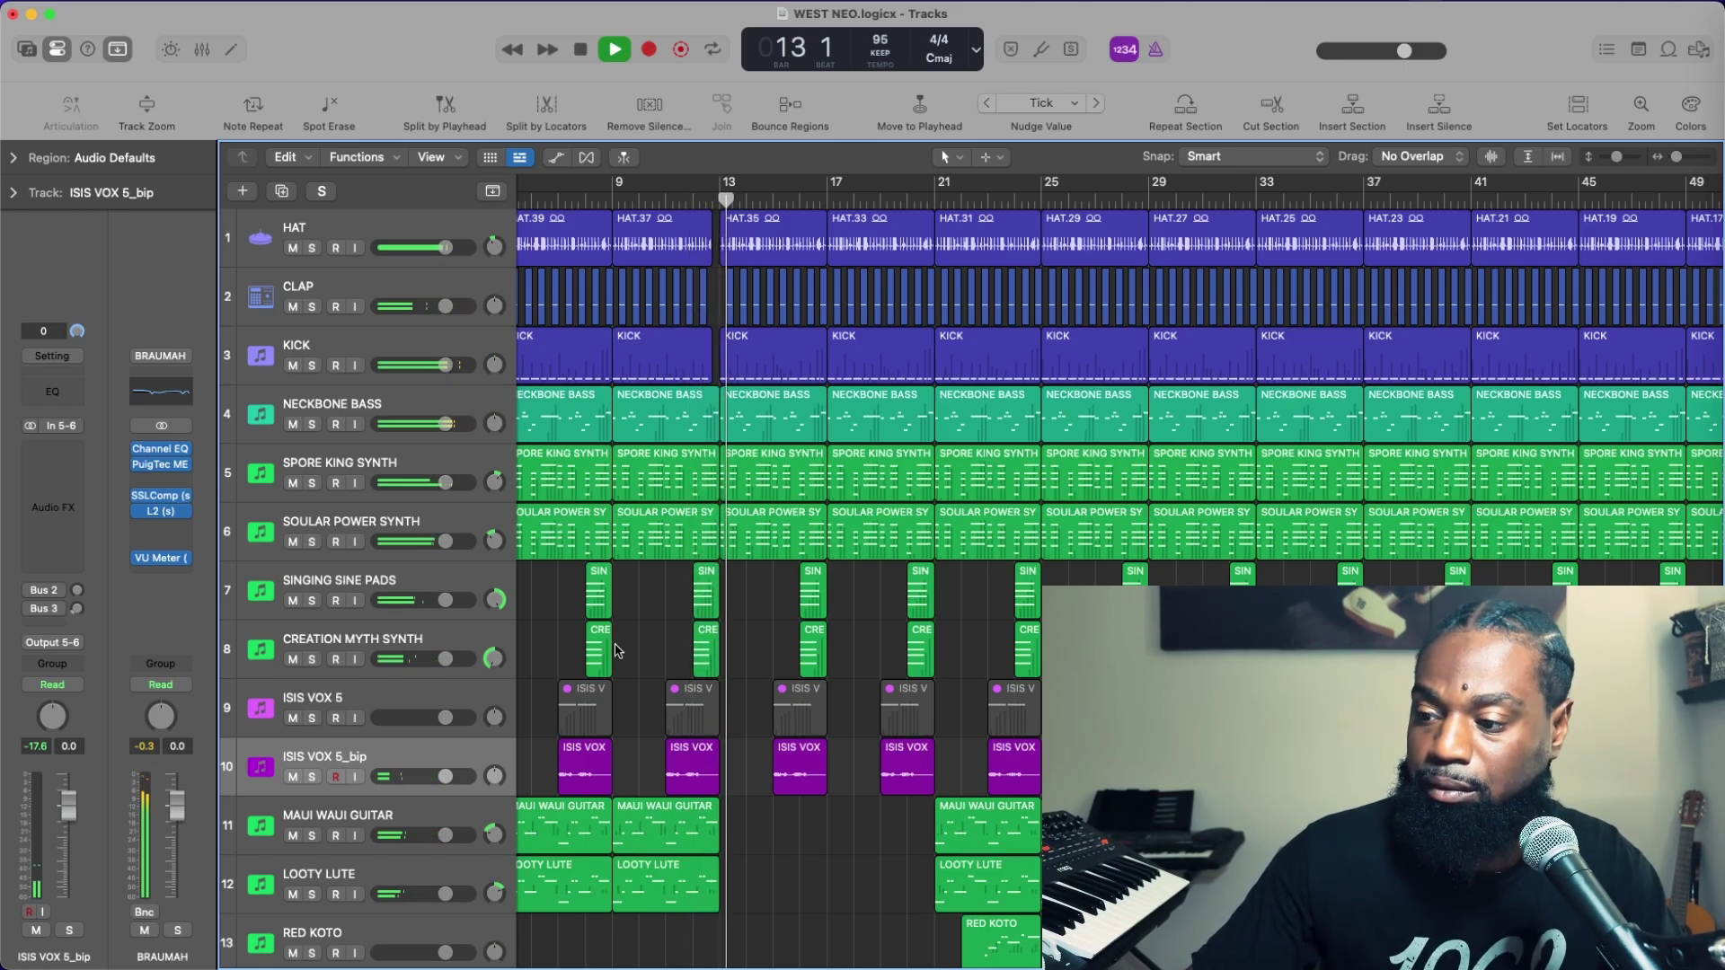
pyautogui.scroll(-1, 629, 682)
pyautogui.click(813, 759)
pyautogui.press('Delete')
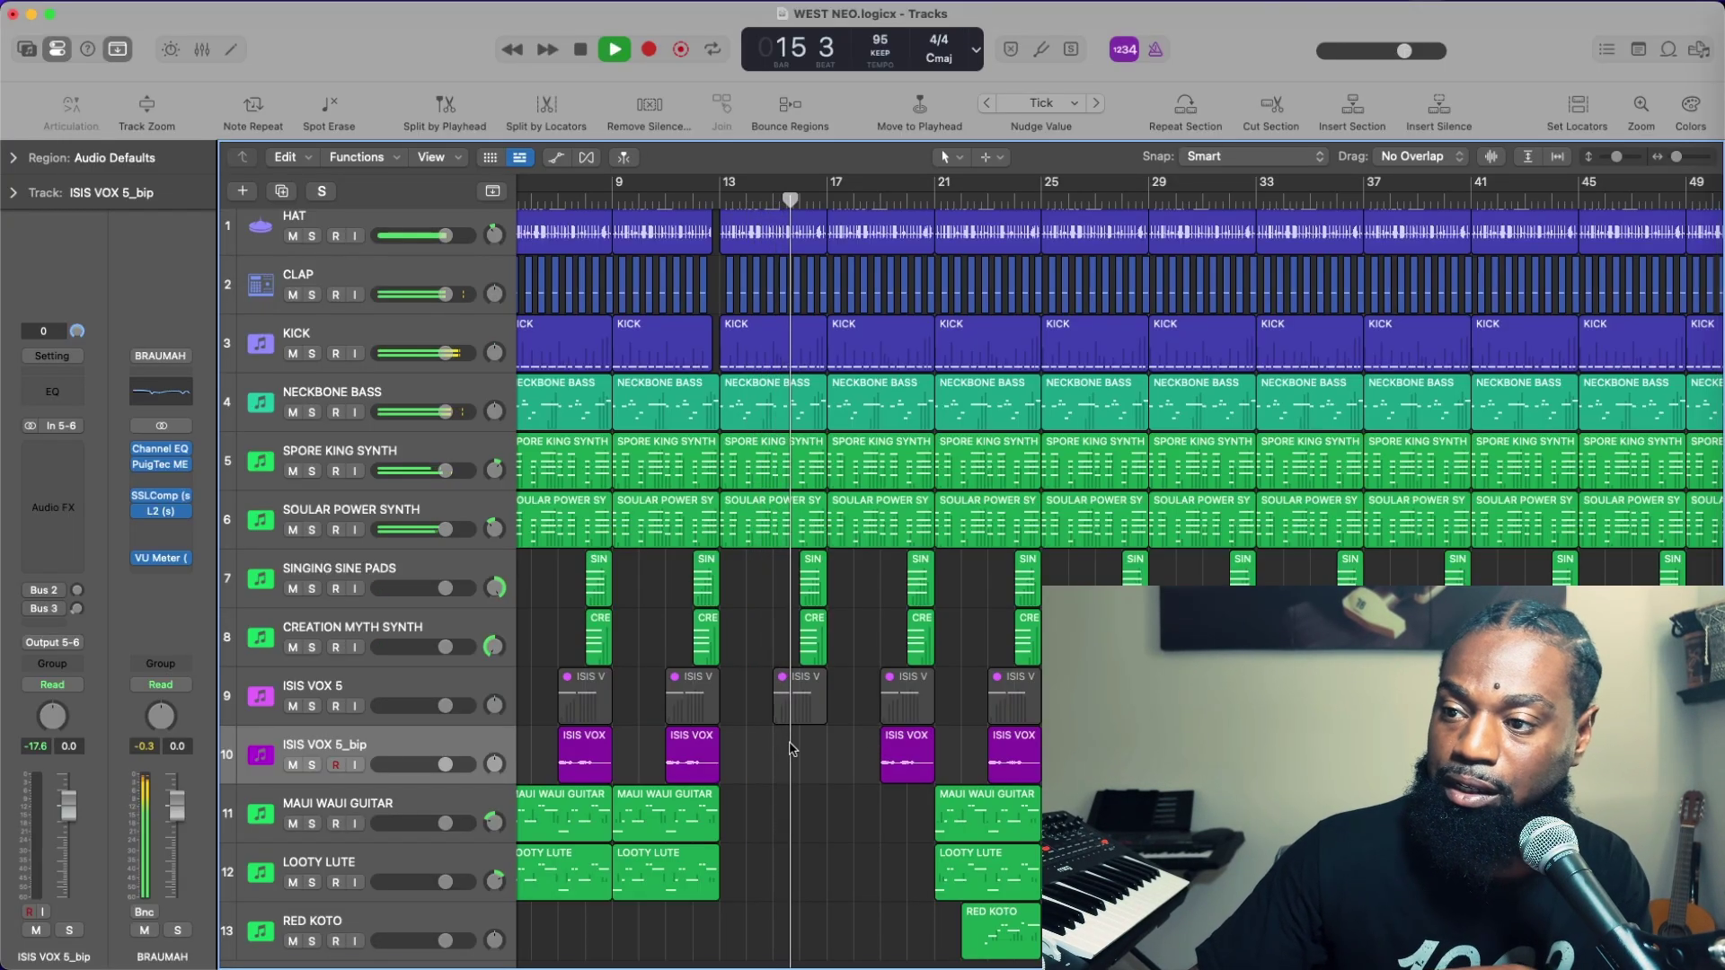
pyautogui.press('space')
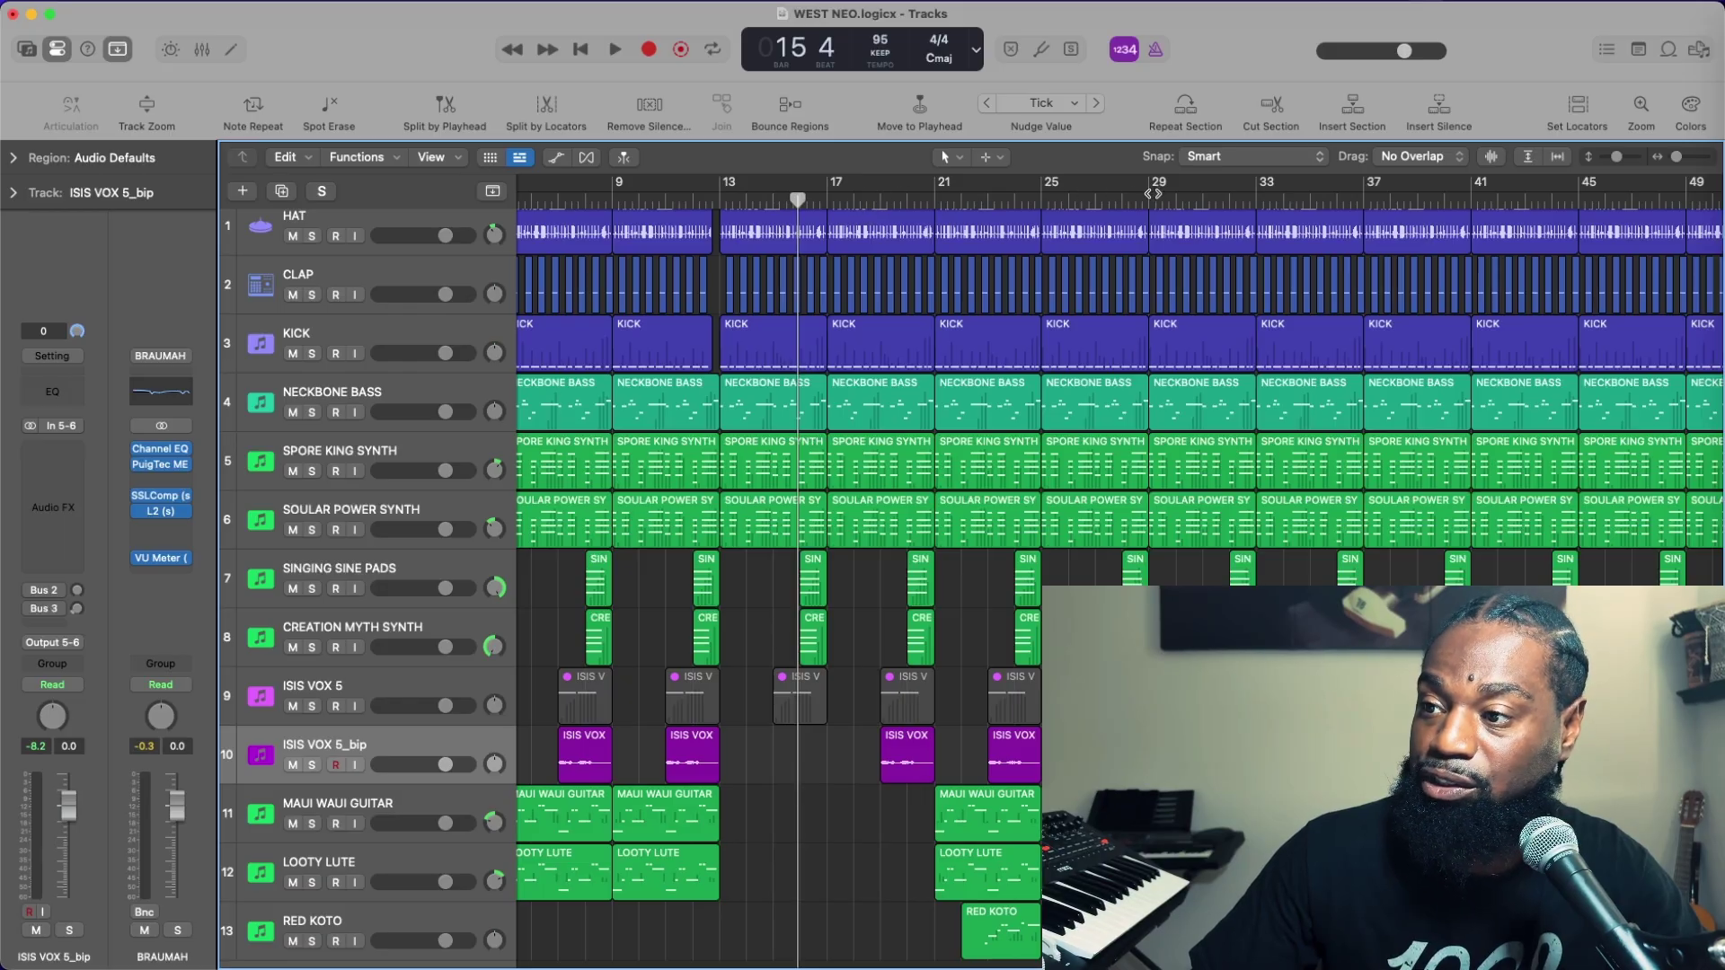
# Move the playhead to bar 29 and delete the MAUI WAUI GUITAR and LOOTY LUTE regions at bar 21
pyautogui.moveTo(1153, 193); pyautogui.dragTo(1148, 196)
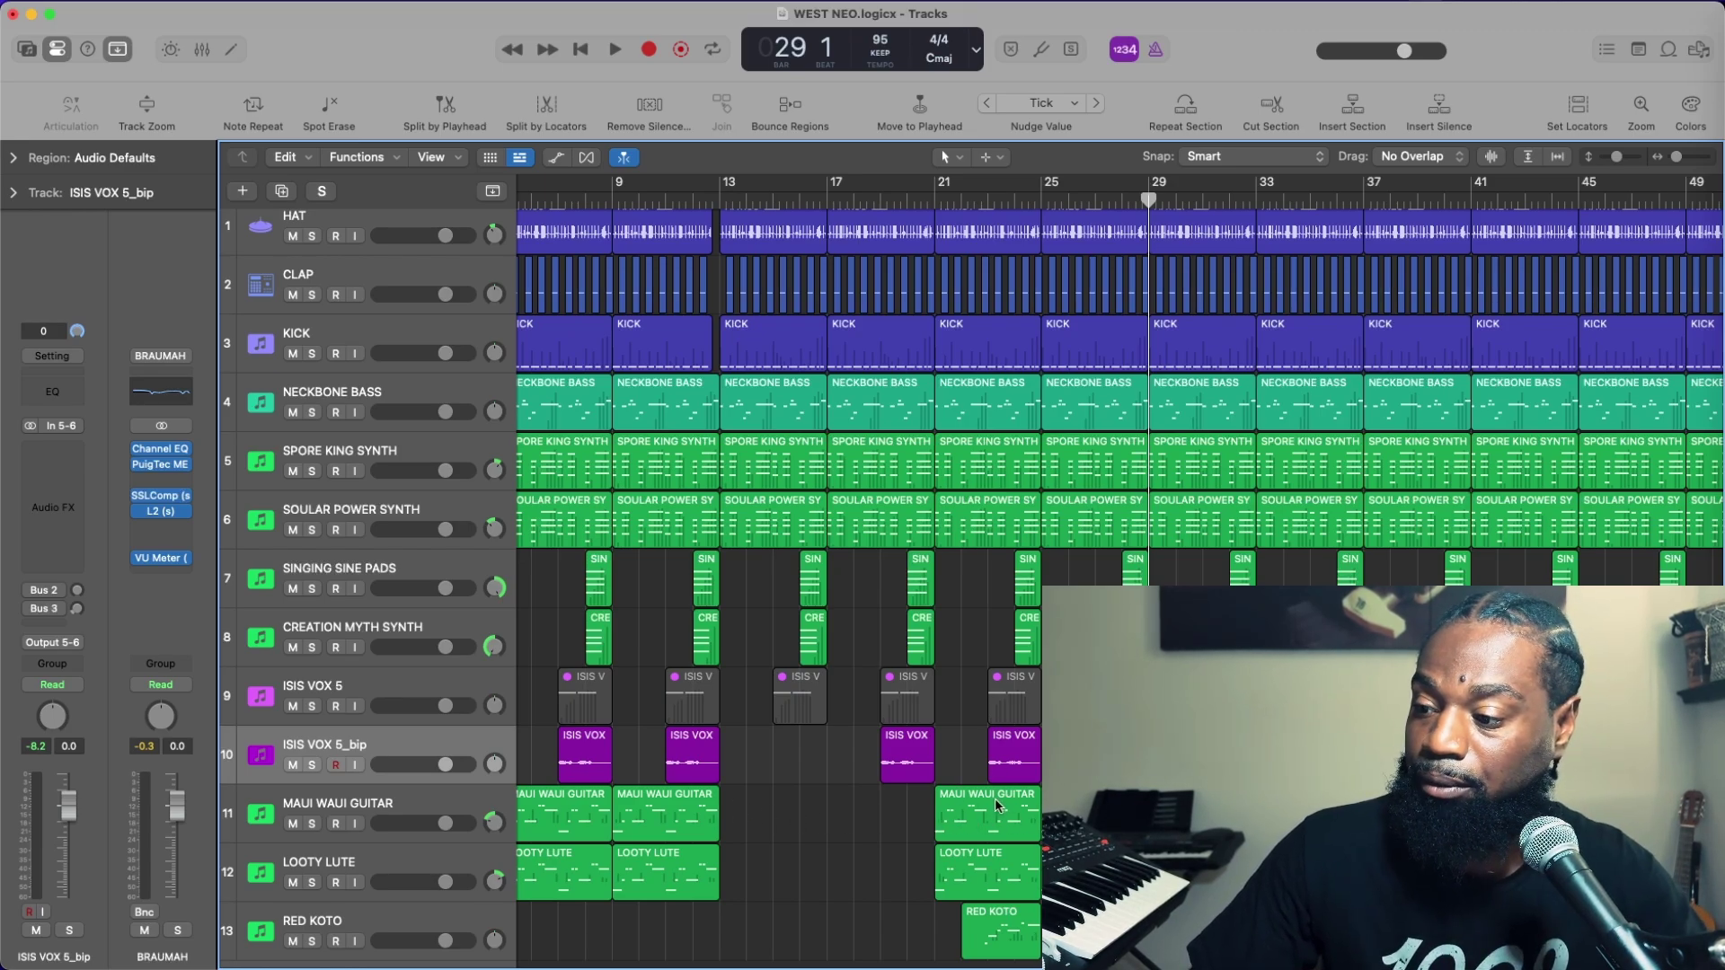
pyautogui.click(1006, 825)
pyautogui.press('Delete')
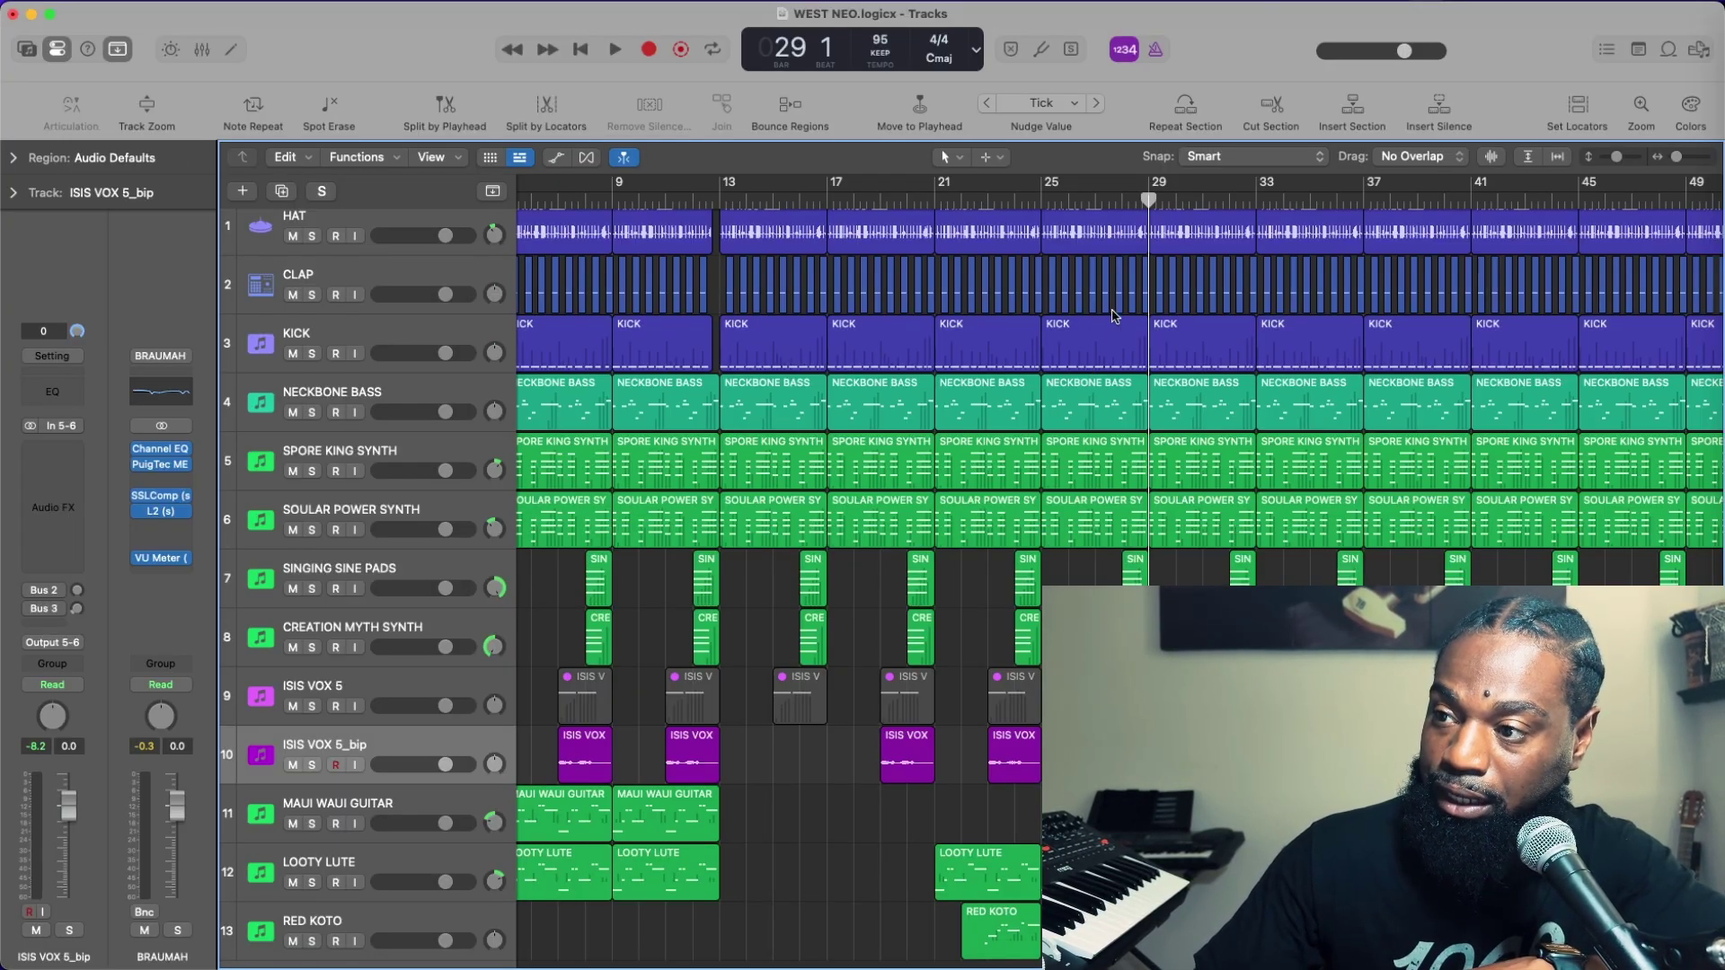
pyautogui.scroll(-3, 1144, 281)
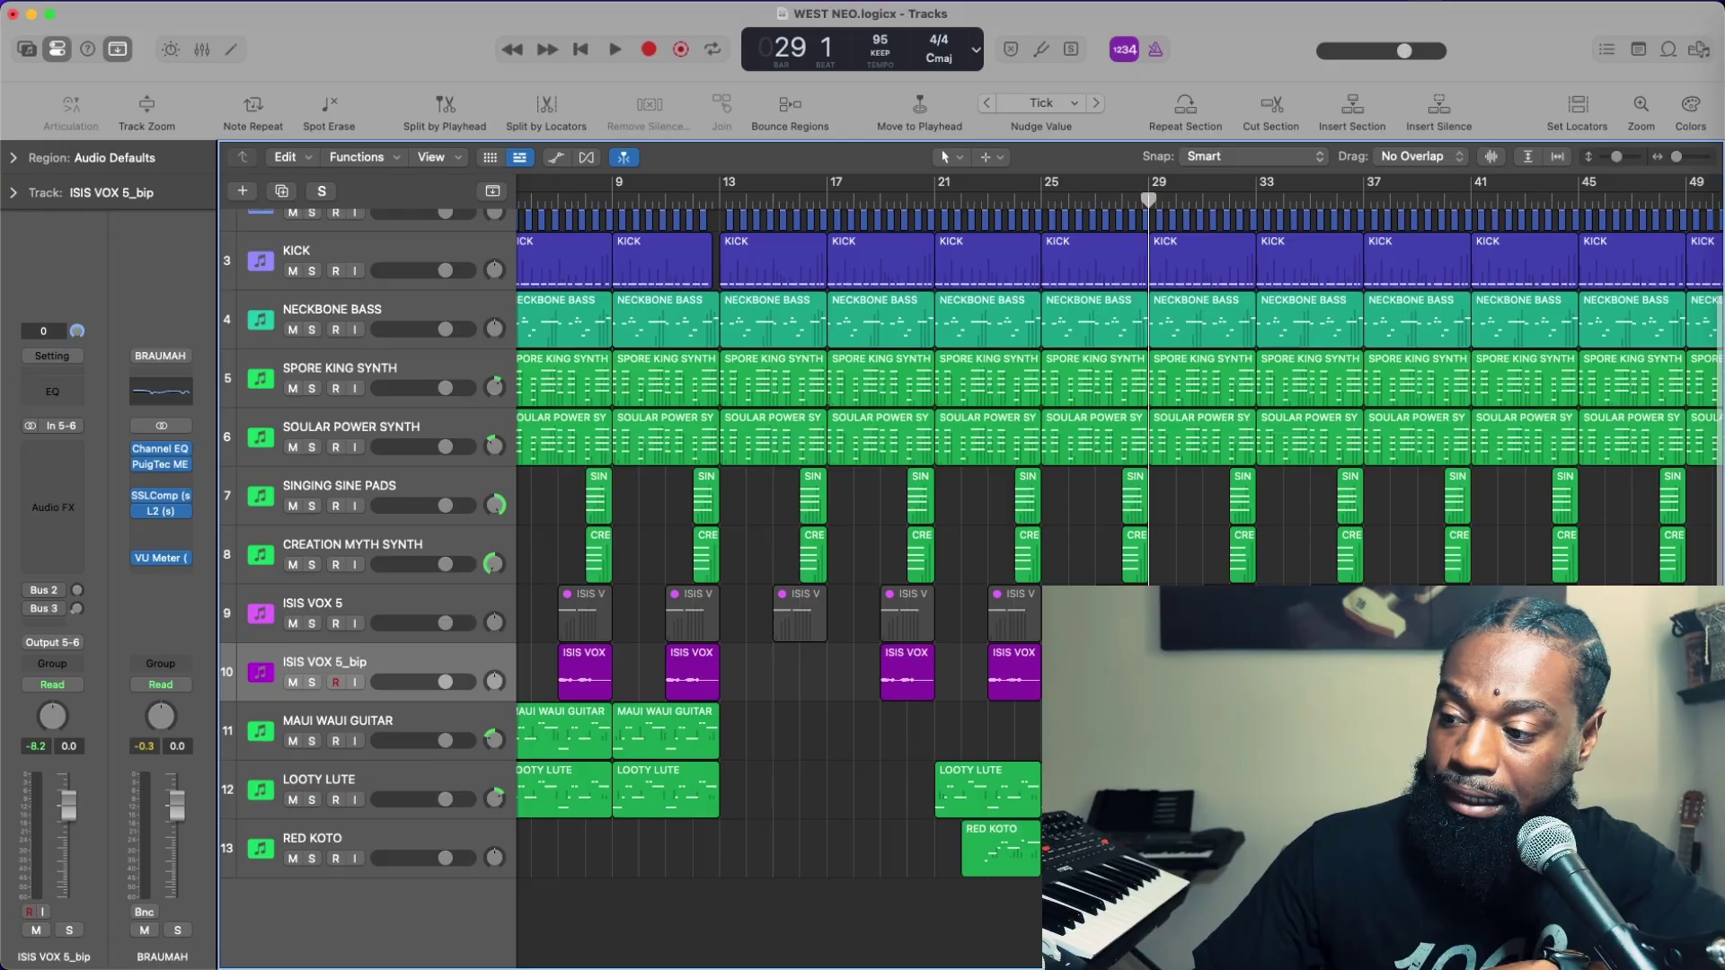
pyautogui.click(1029, 858)
pyautogui.click(1021, 800)
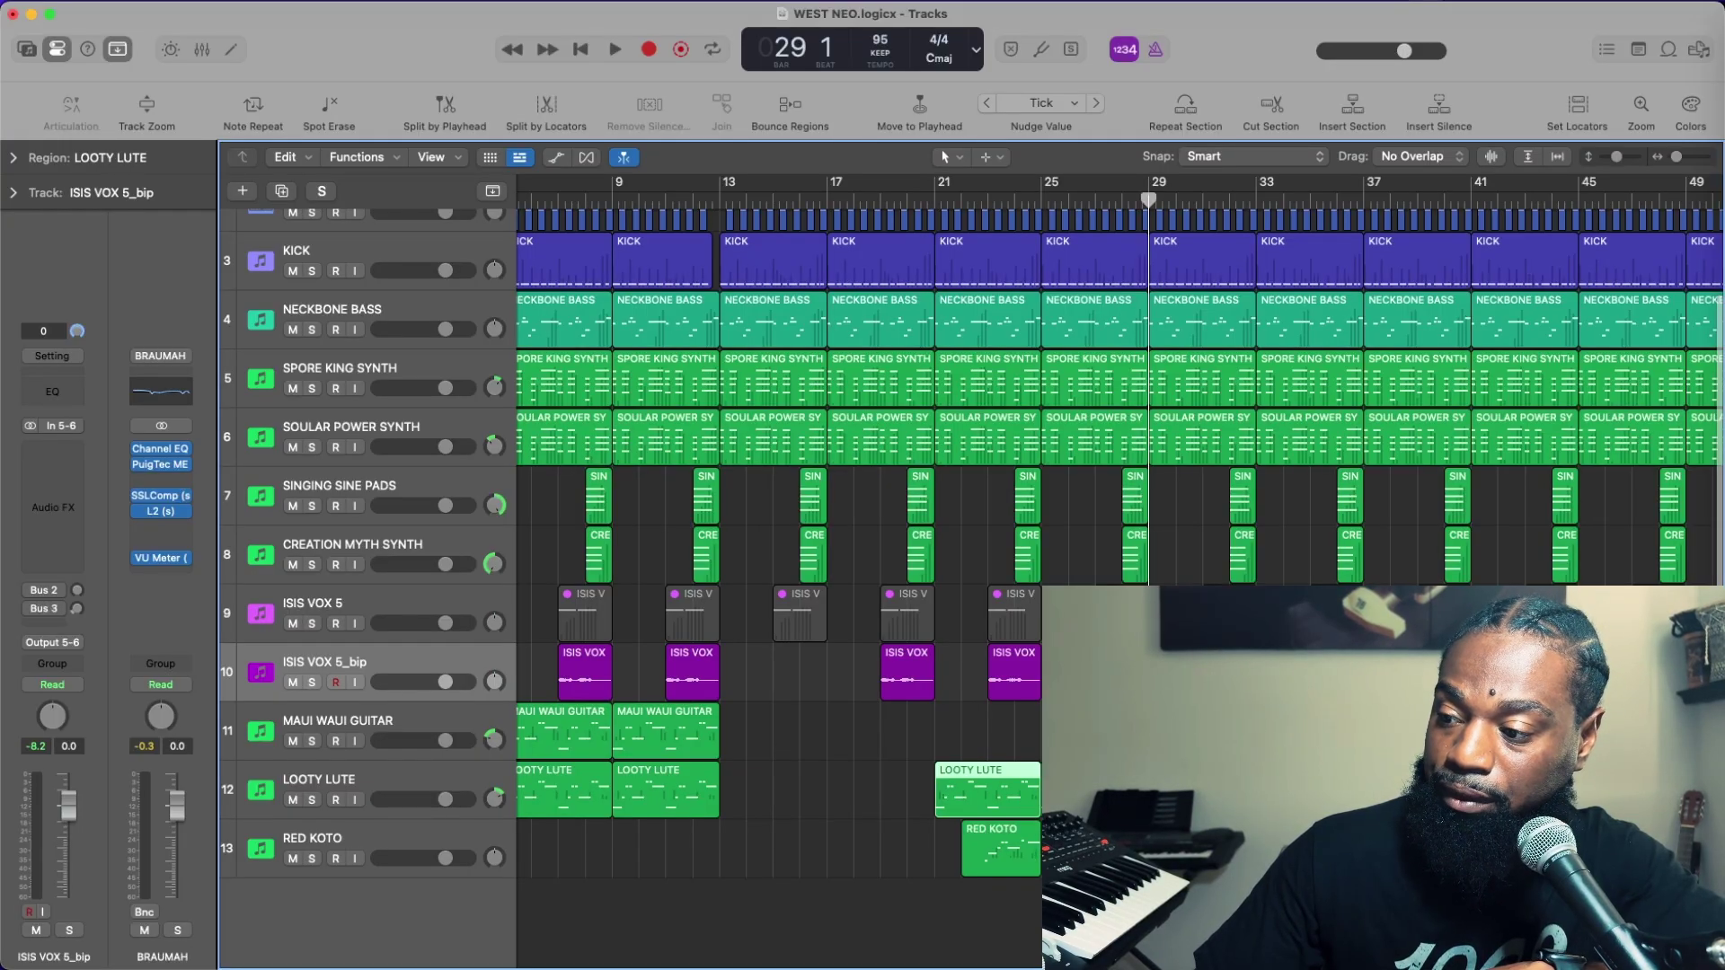
pyautogui.press('Delete')
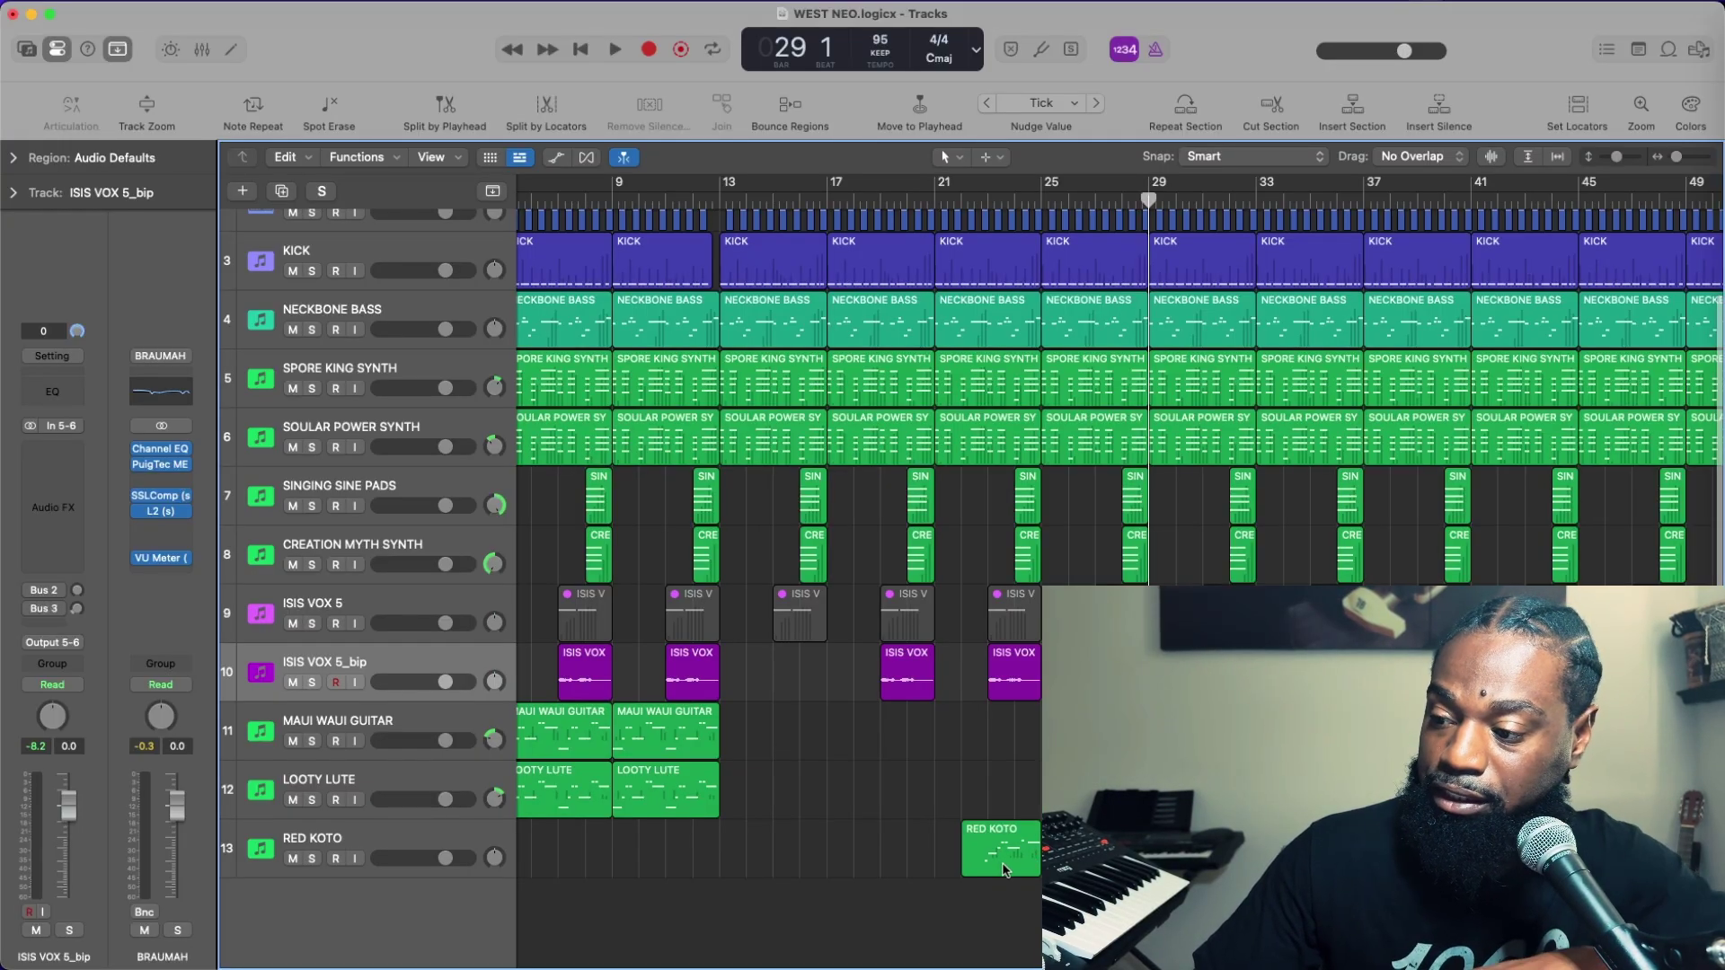
# Play the arrangement from about bar 21 to hear the section with the RED KOTO
pyautogui.click(924, 200)
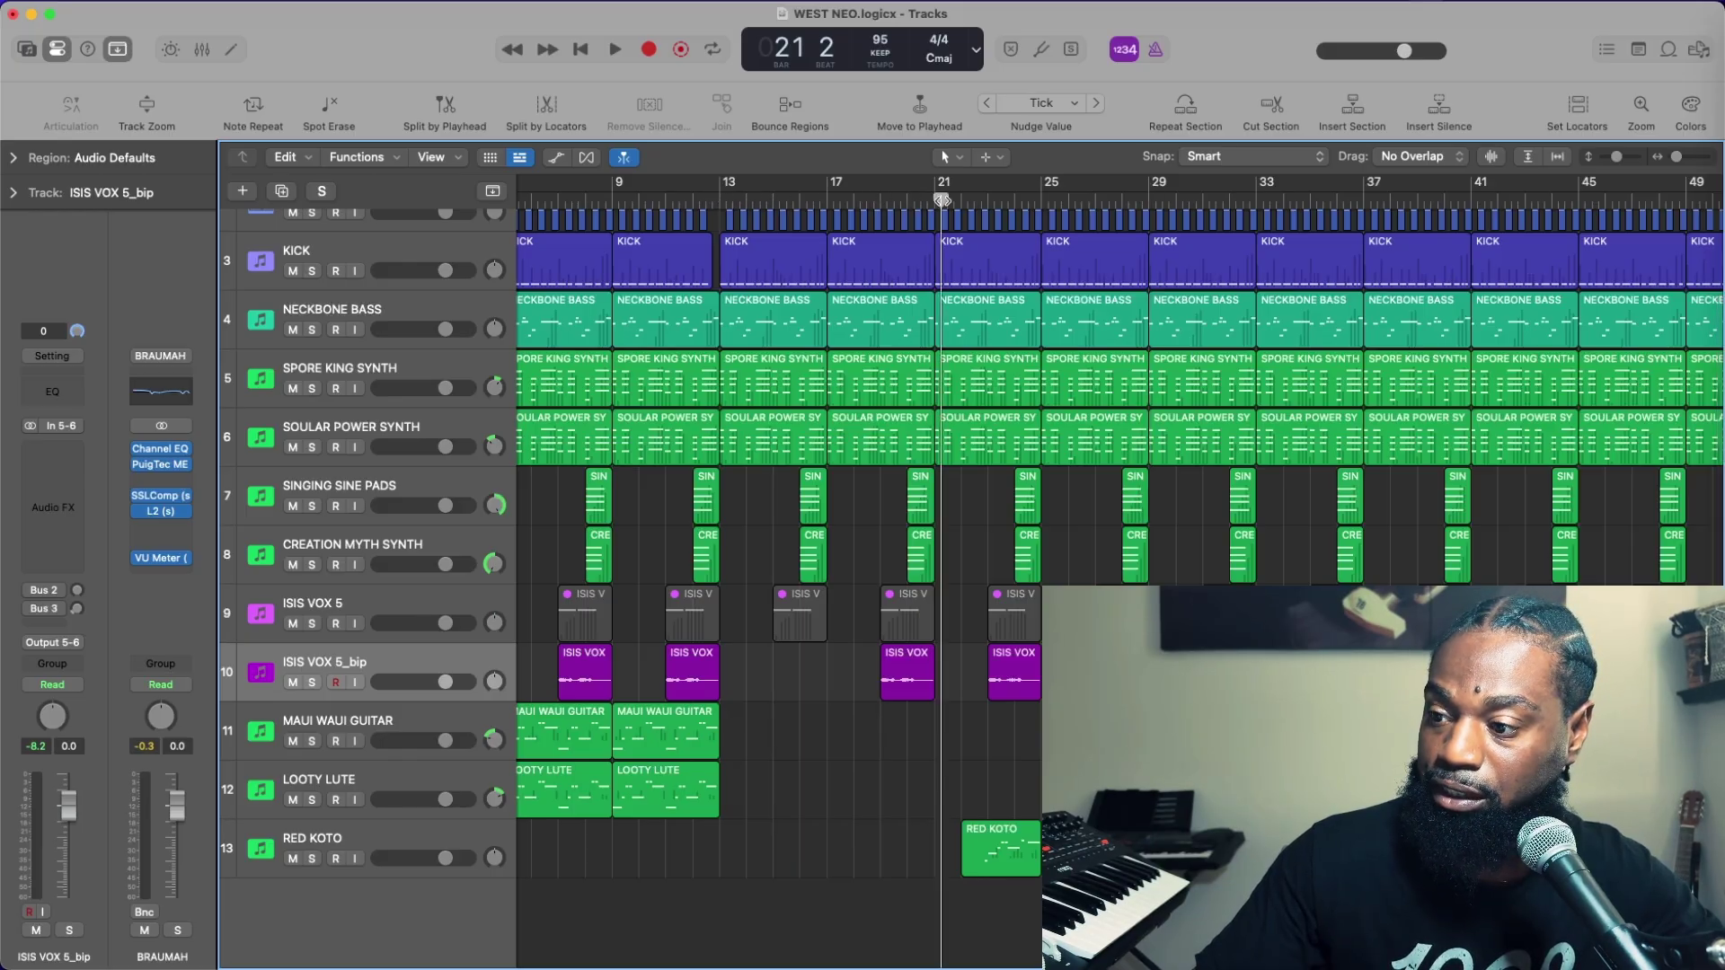
pyautogui.press('space')
pyautogui.press('space')
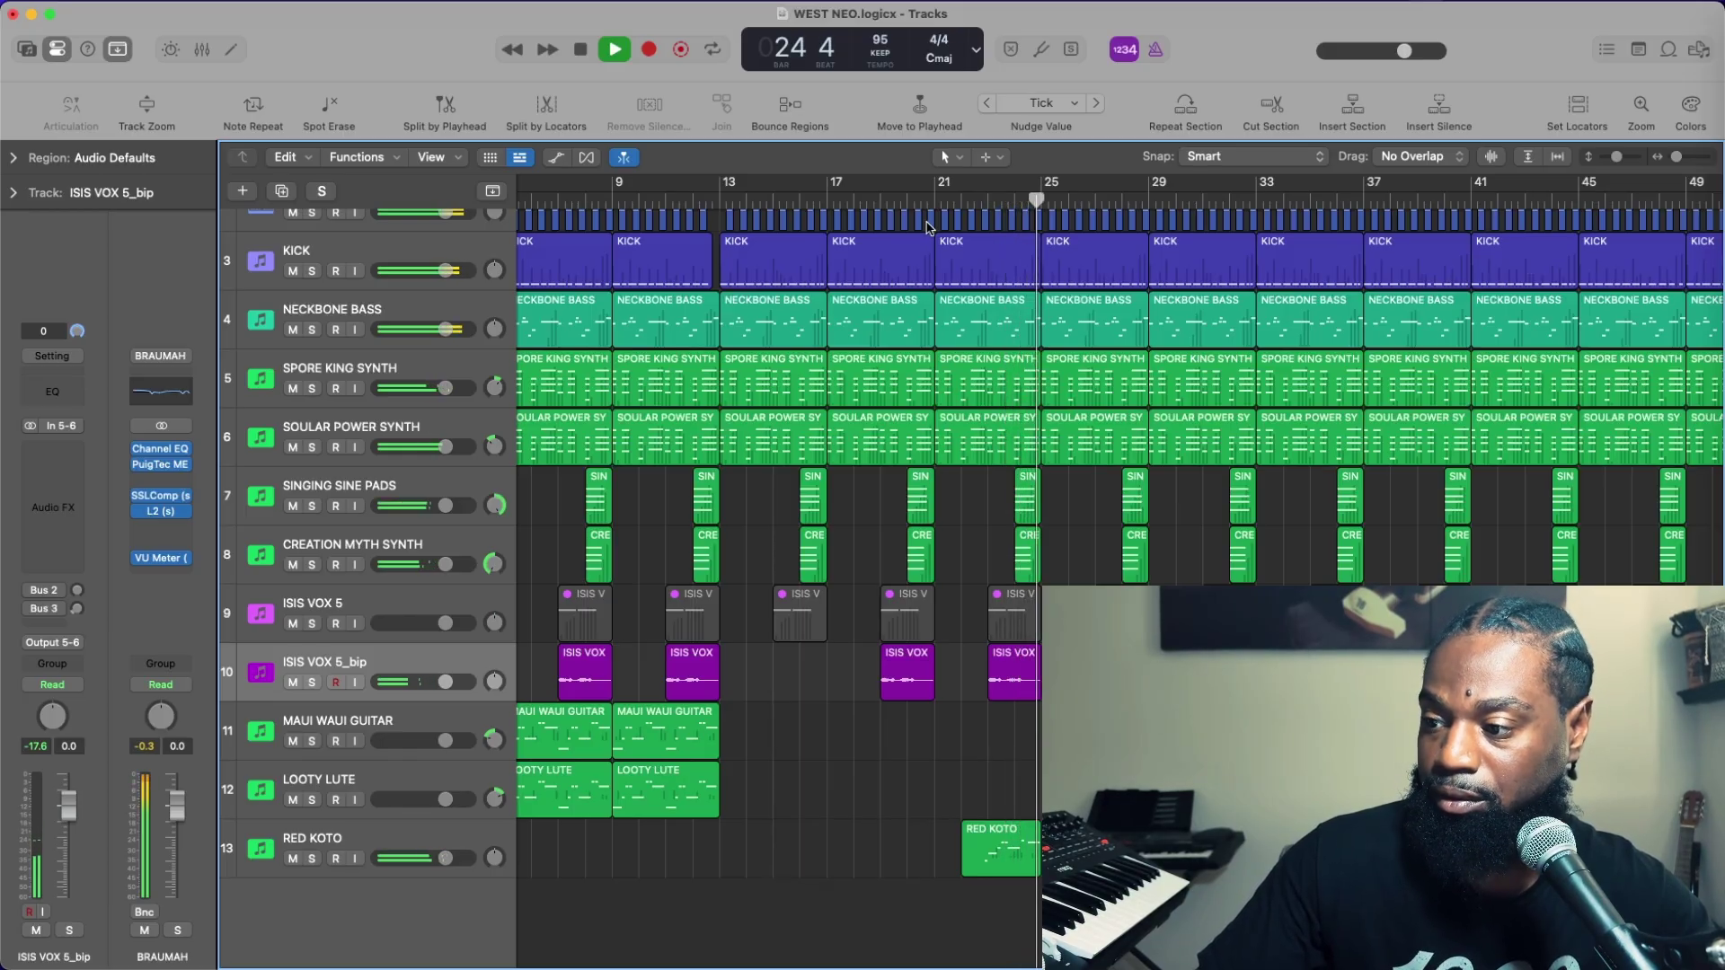
# Delete the ISIS VOX 5_bip region at bar 23 and play the section through to about bar 28
pyautogui.press('space')
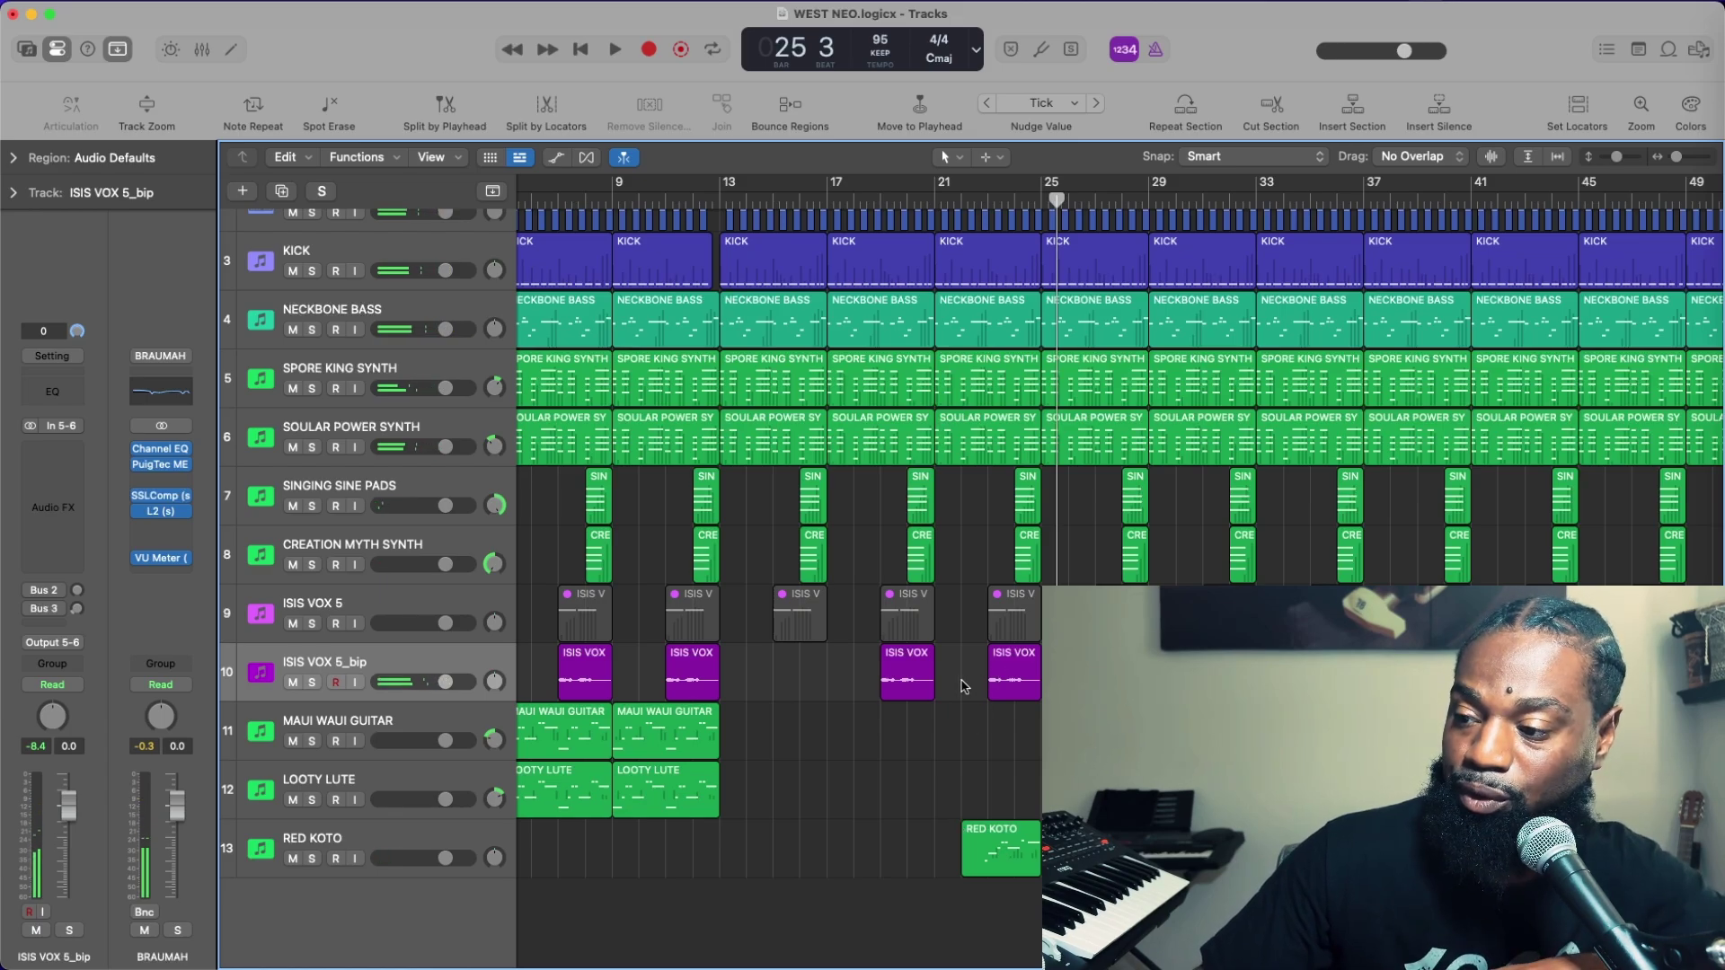
pyautogui.press('space')
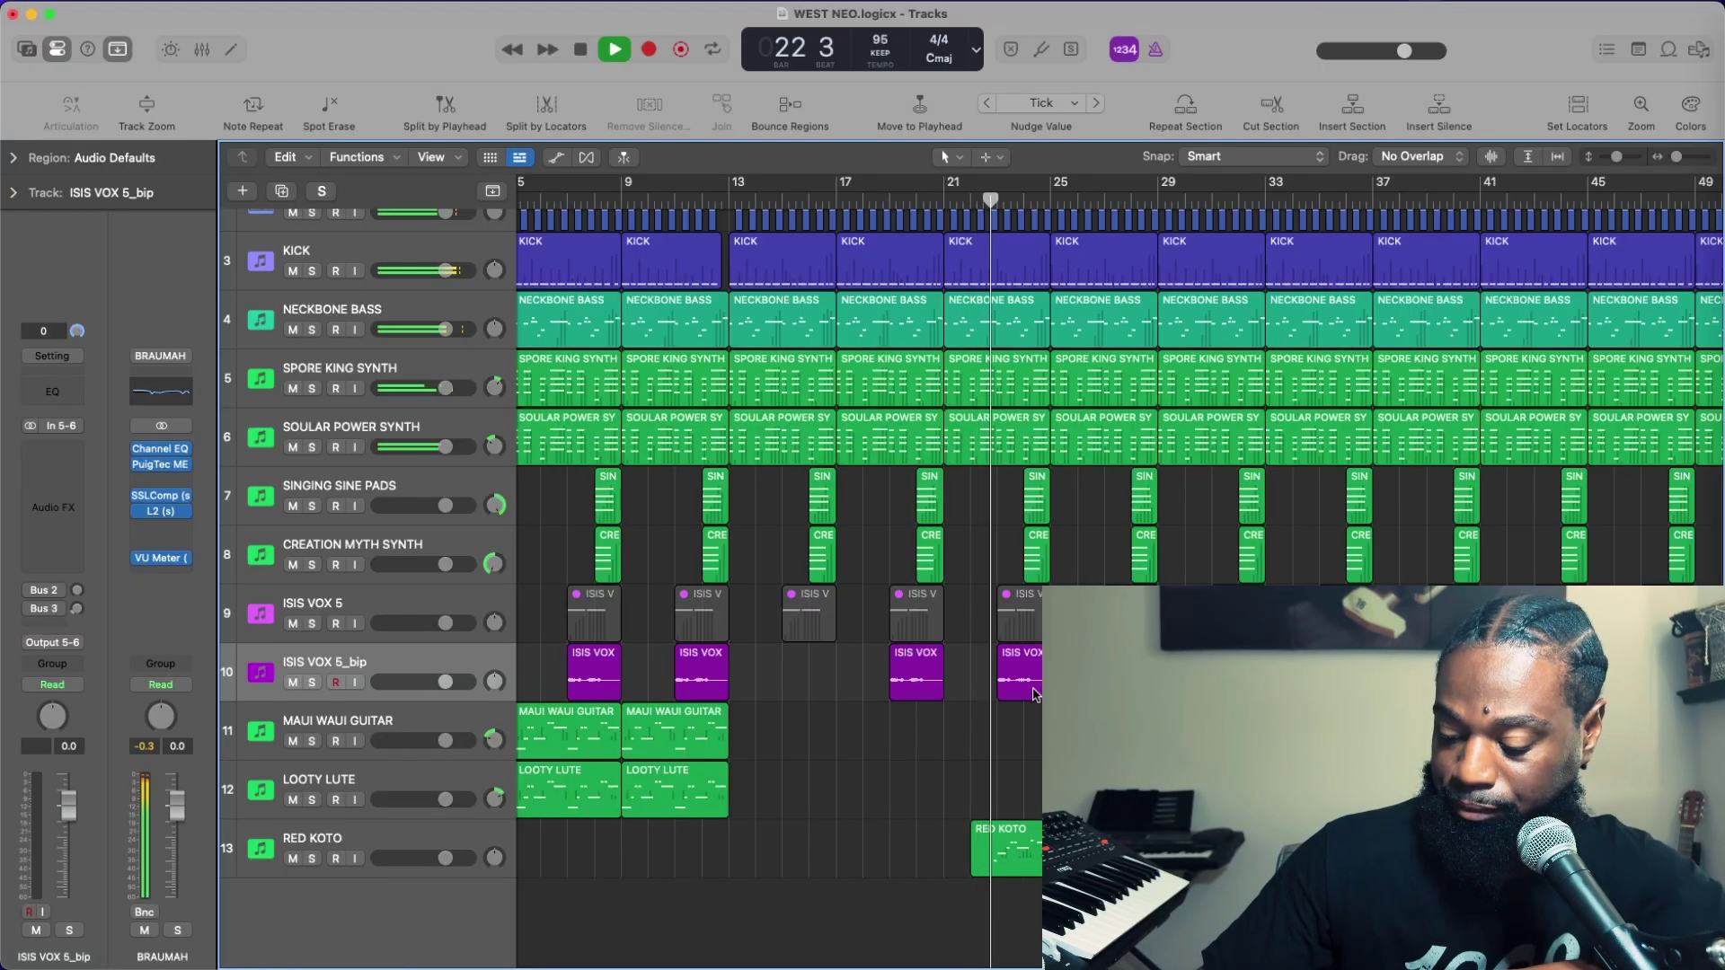
pyautogui.click(1024, 683)
pyautogui.press('Delete')
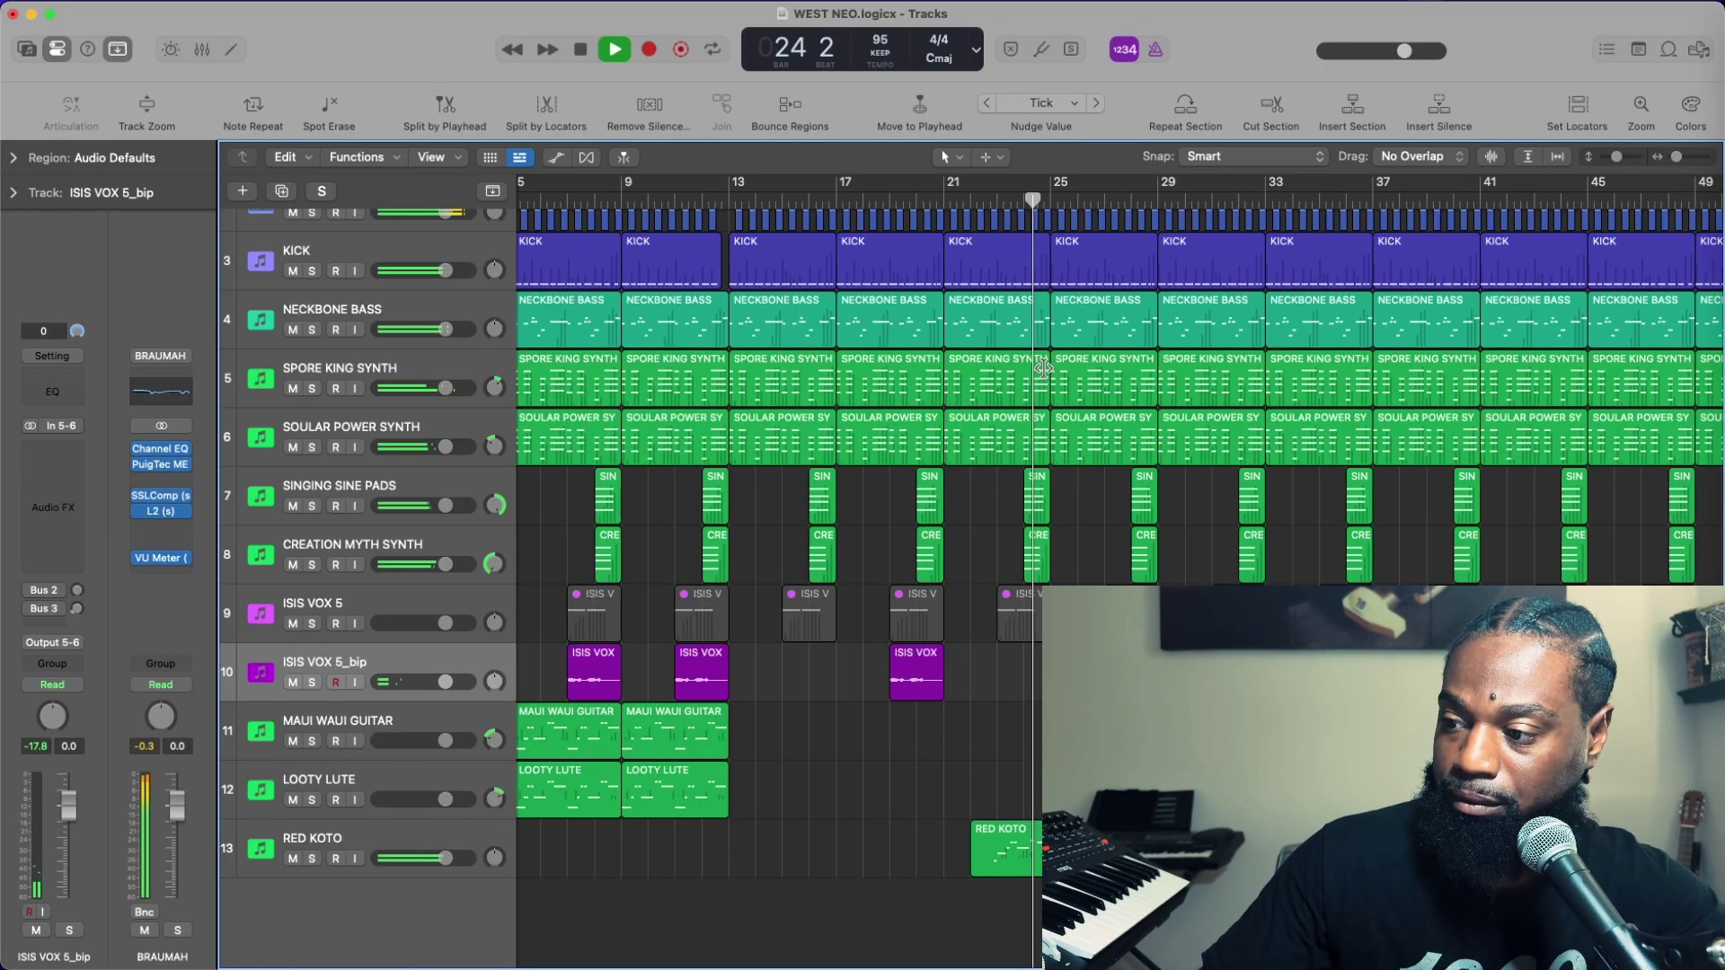
pyautogui.hscroll(-3, 912, 647)
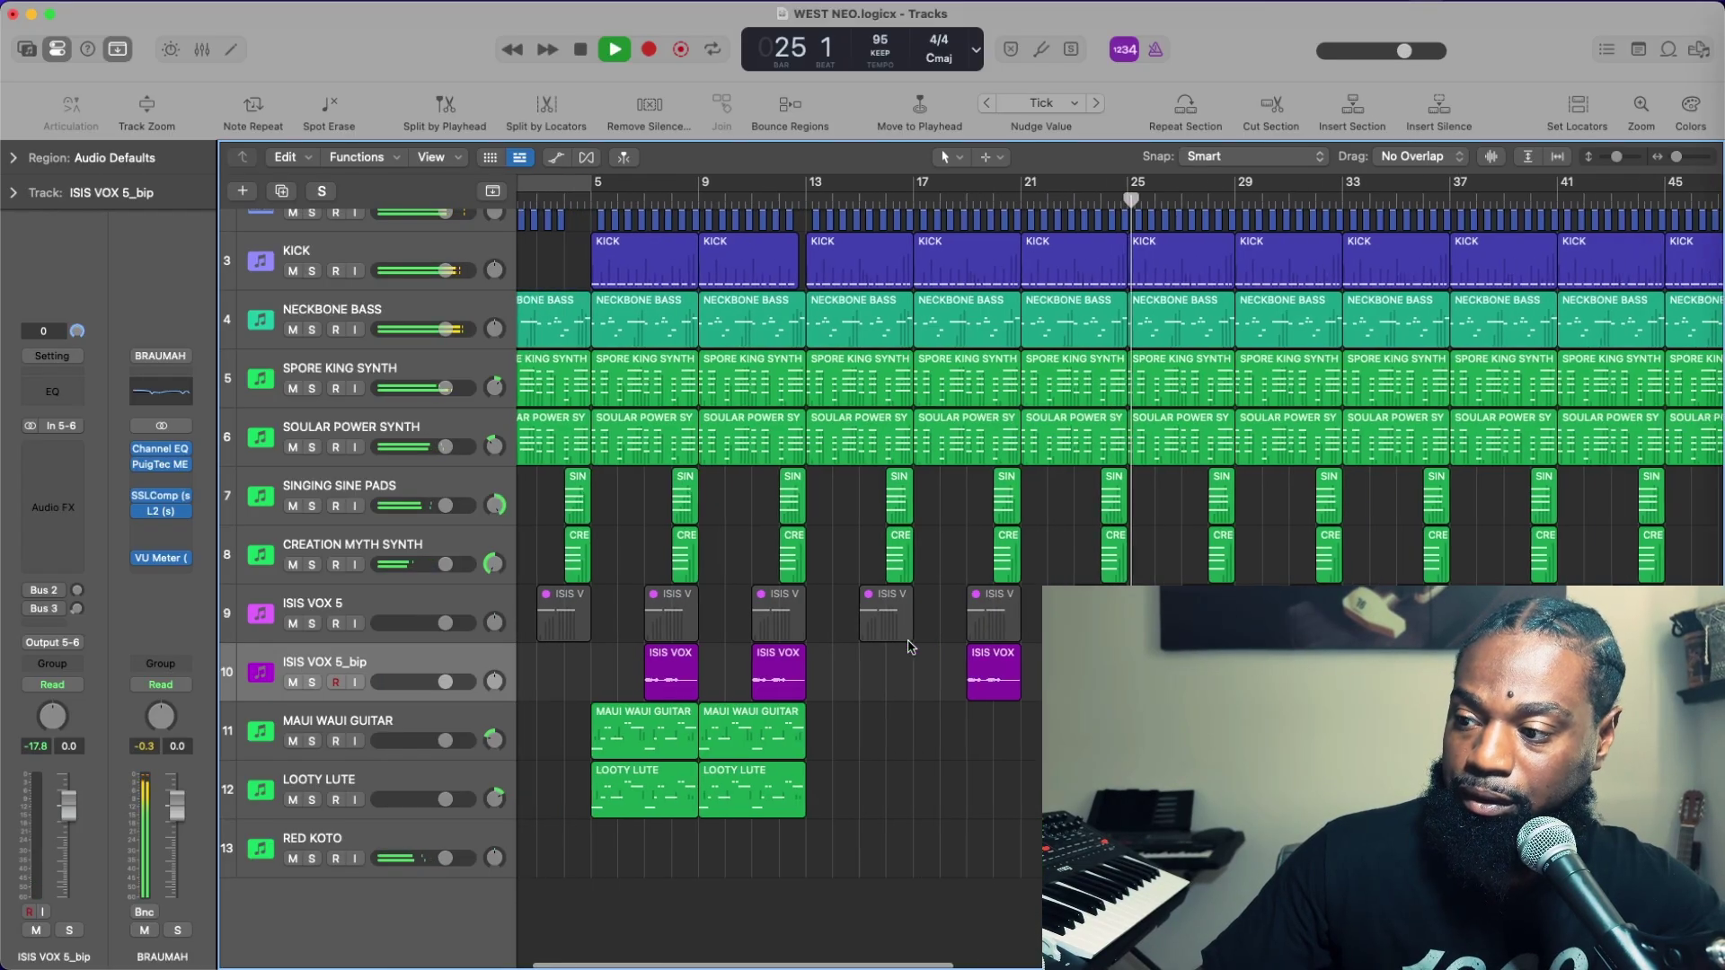
pyautogui.hscroll(-2, 912, 646)
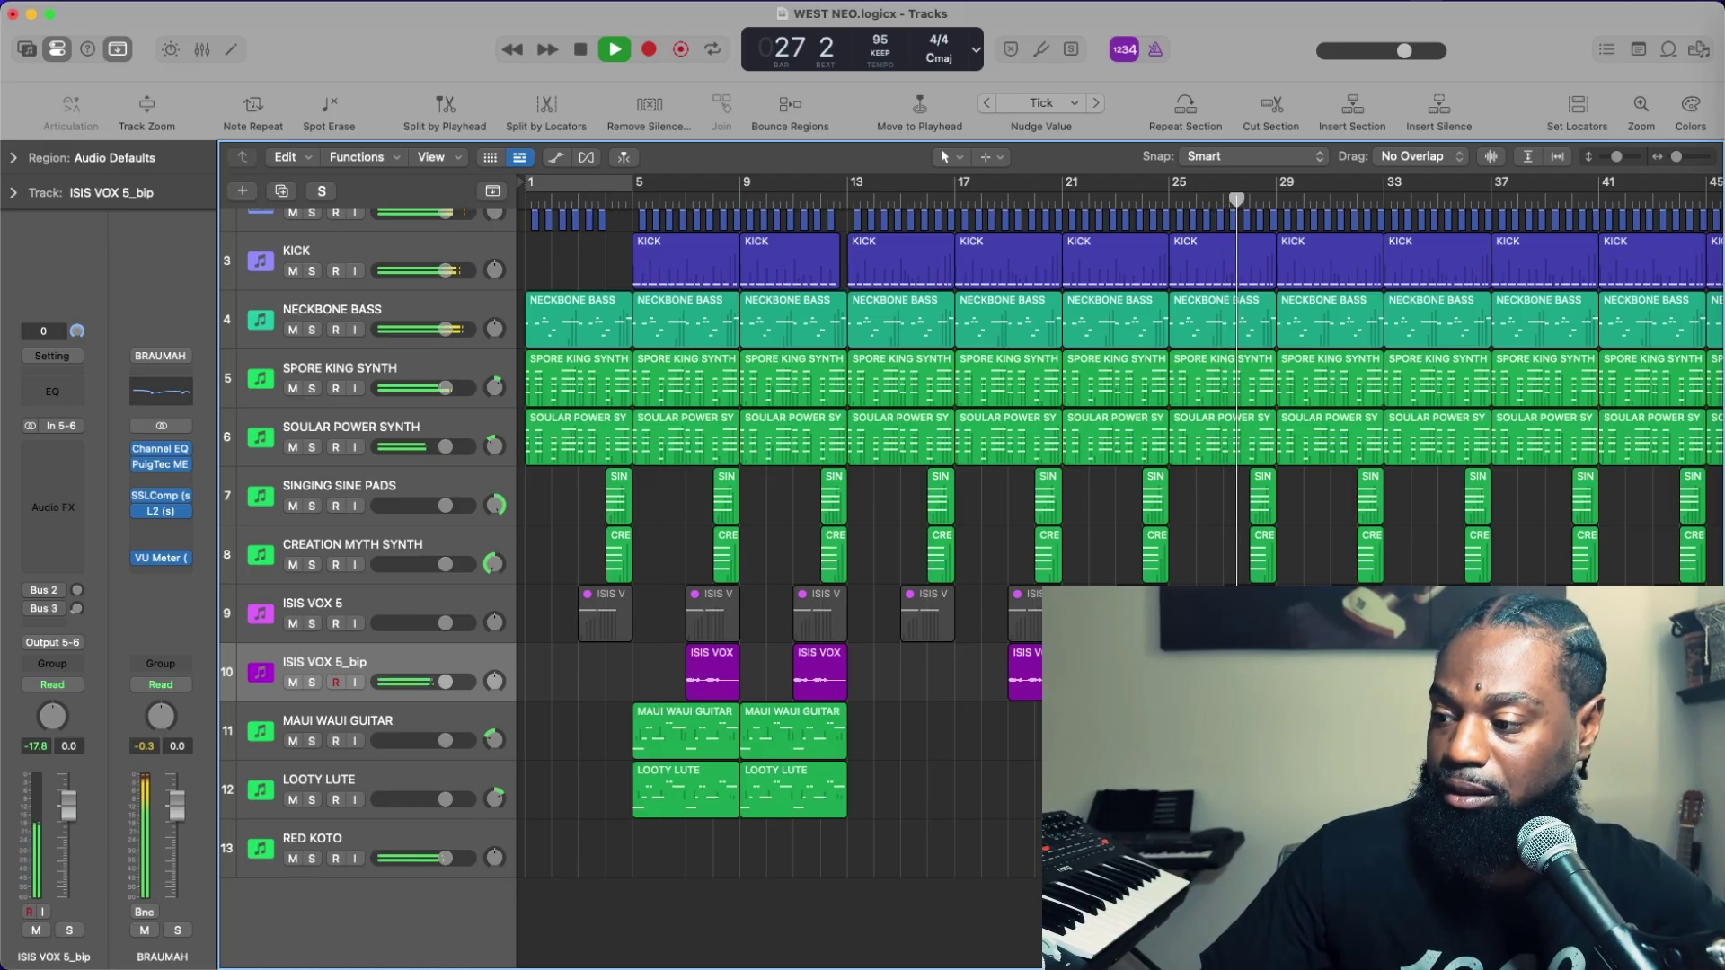
pyautogui.press('space')
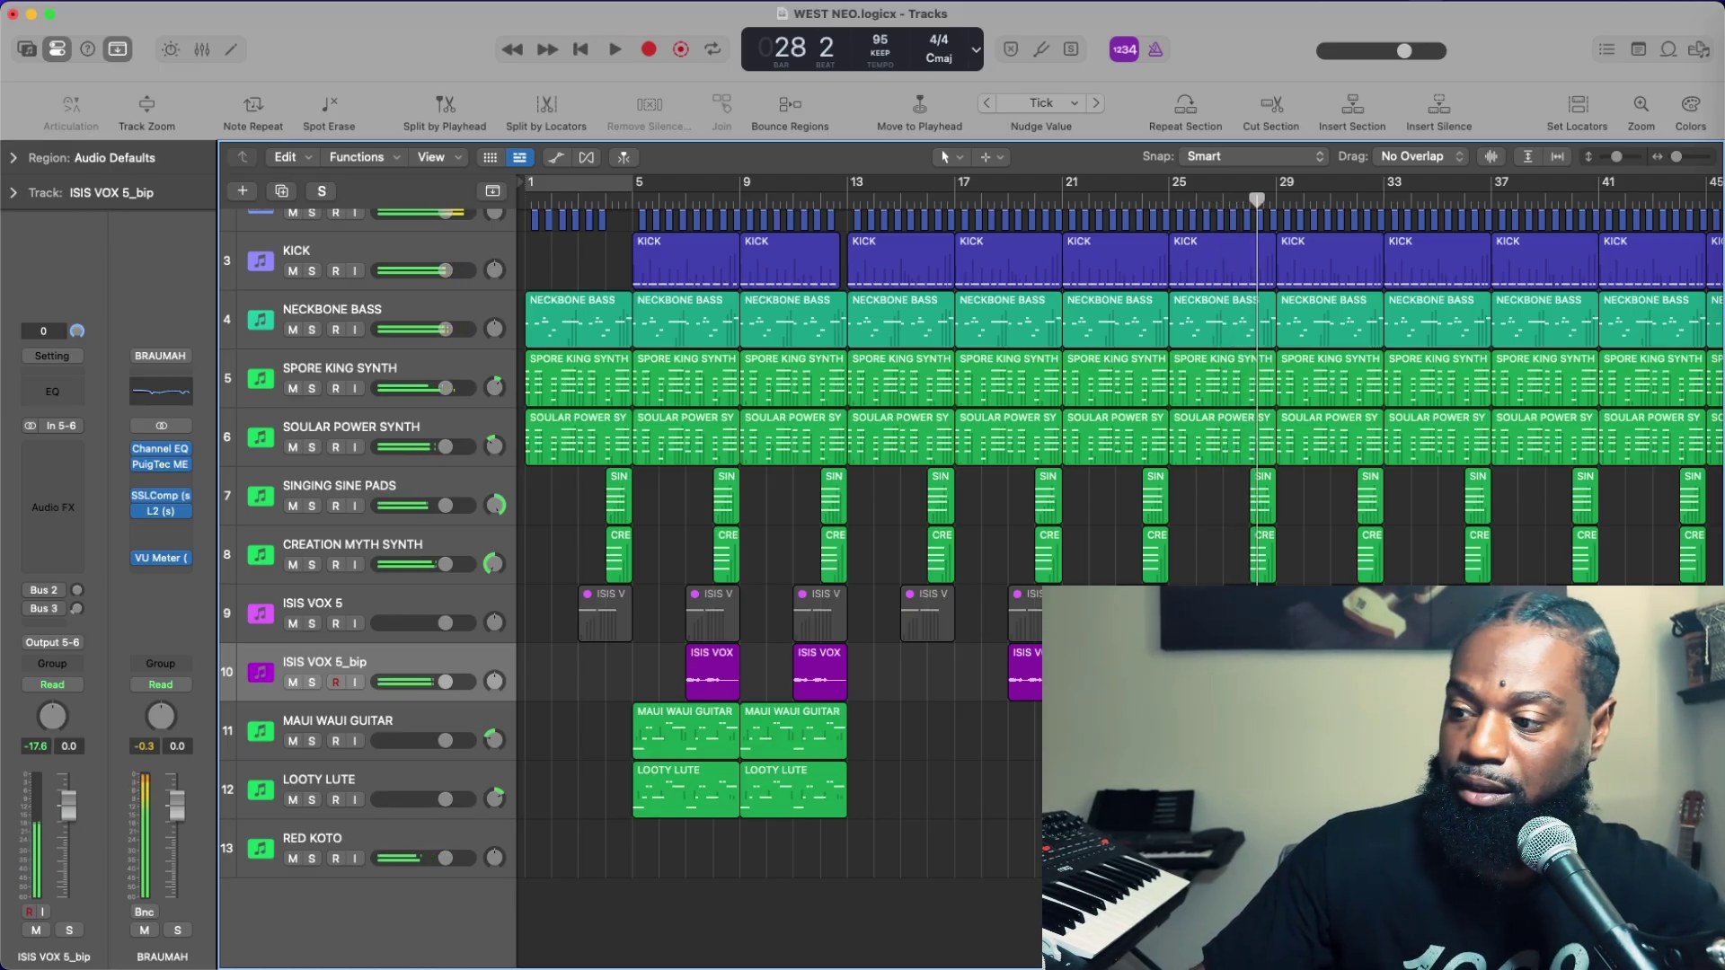
# Move the playhead back to about bar 11 and start playback from there
pyautogui.click(852, 195)
pyautogui.moveTo(852, 195); pyautogui.dragTo(1273, 229)
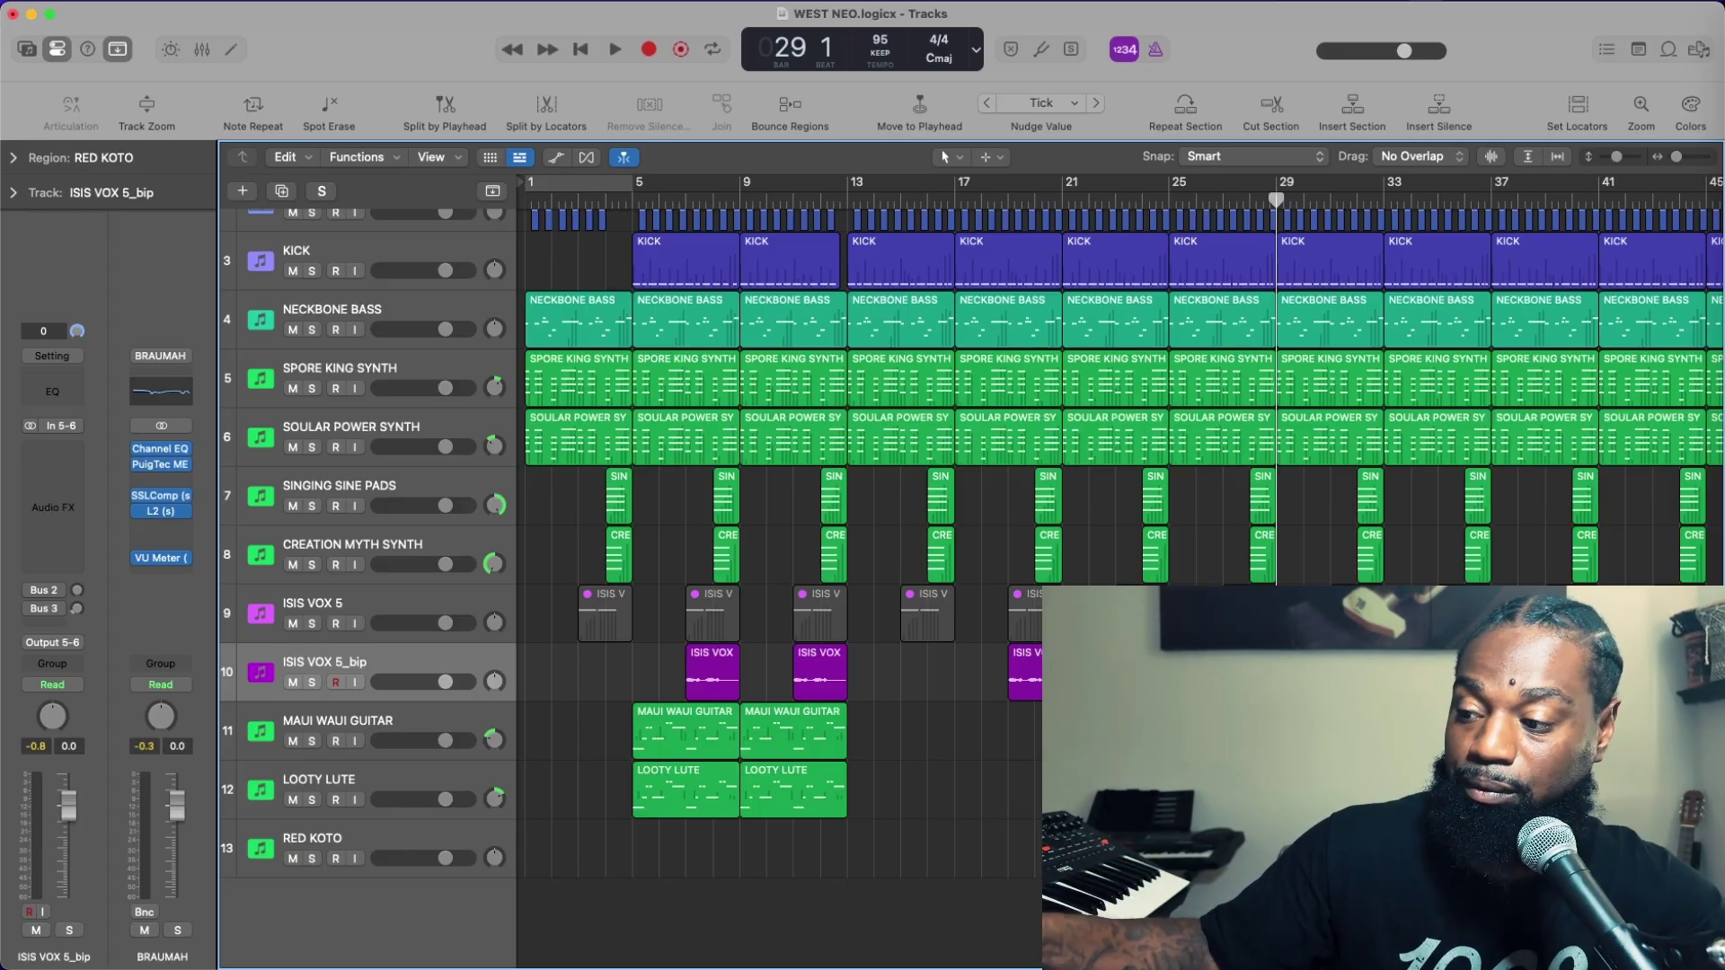
pyautogui.scroll(3, 869, 445)
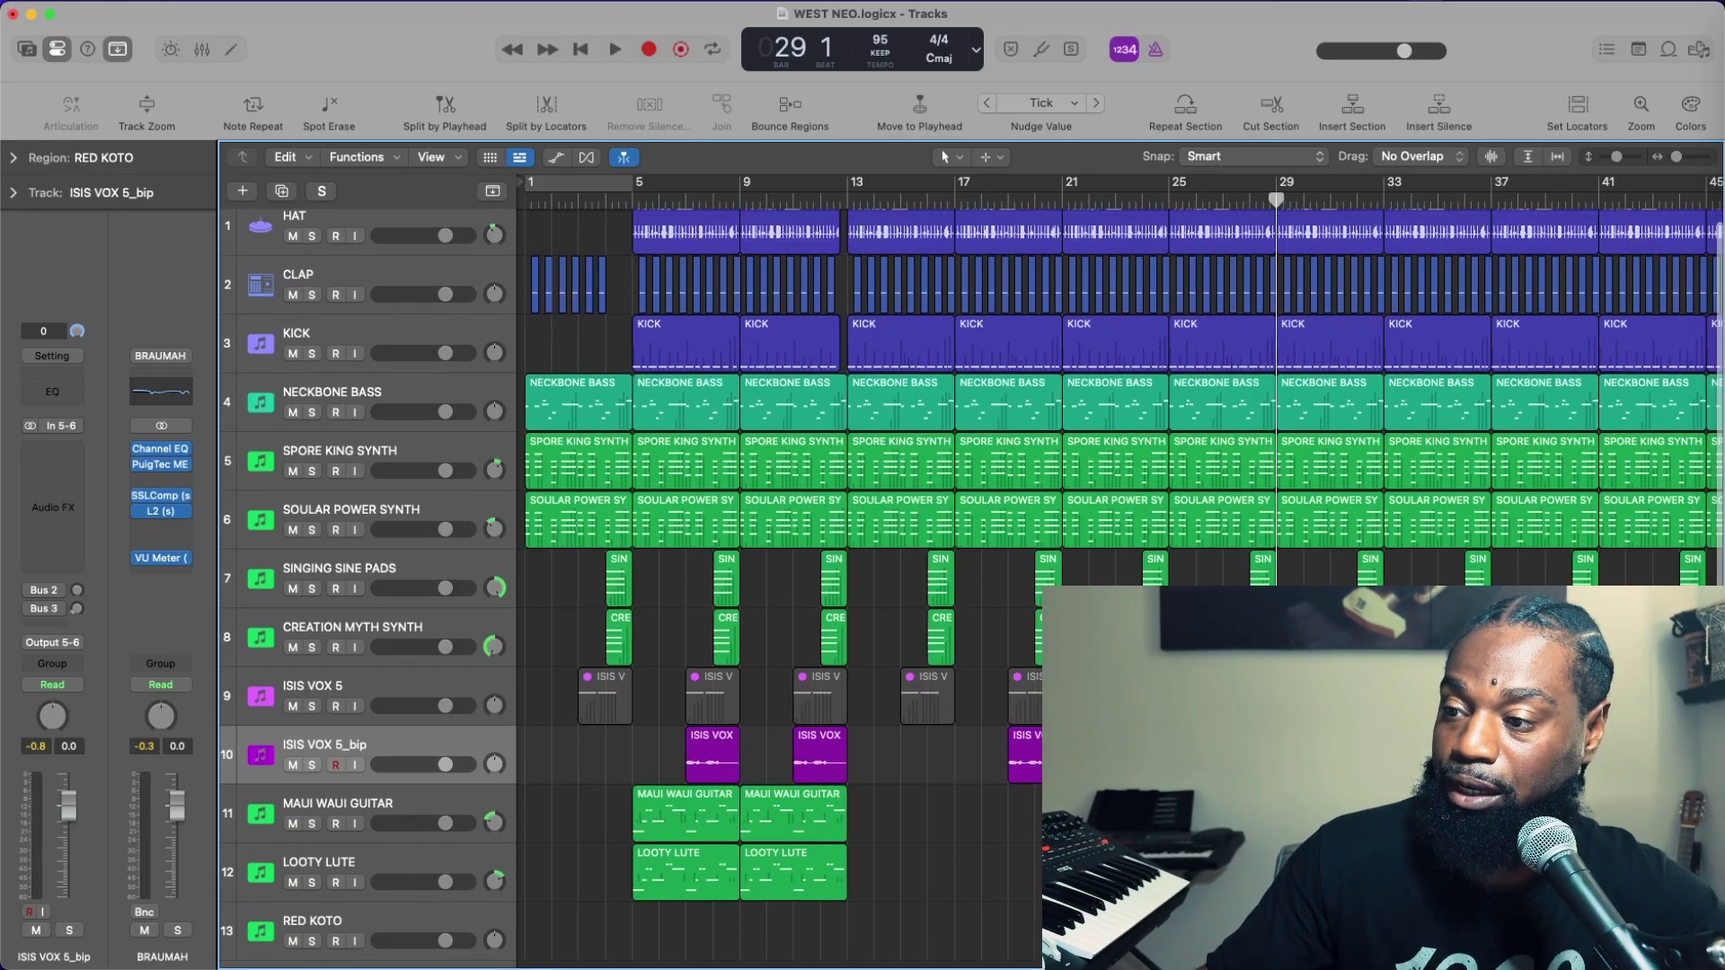
pyautogui.moveTo(1280, 200); pyautogui.dragTo(809, 249)
pyautogui.scroll(1, 935, 477)
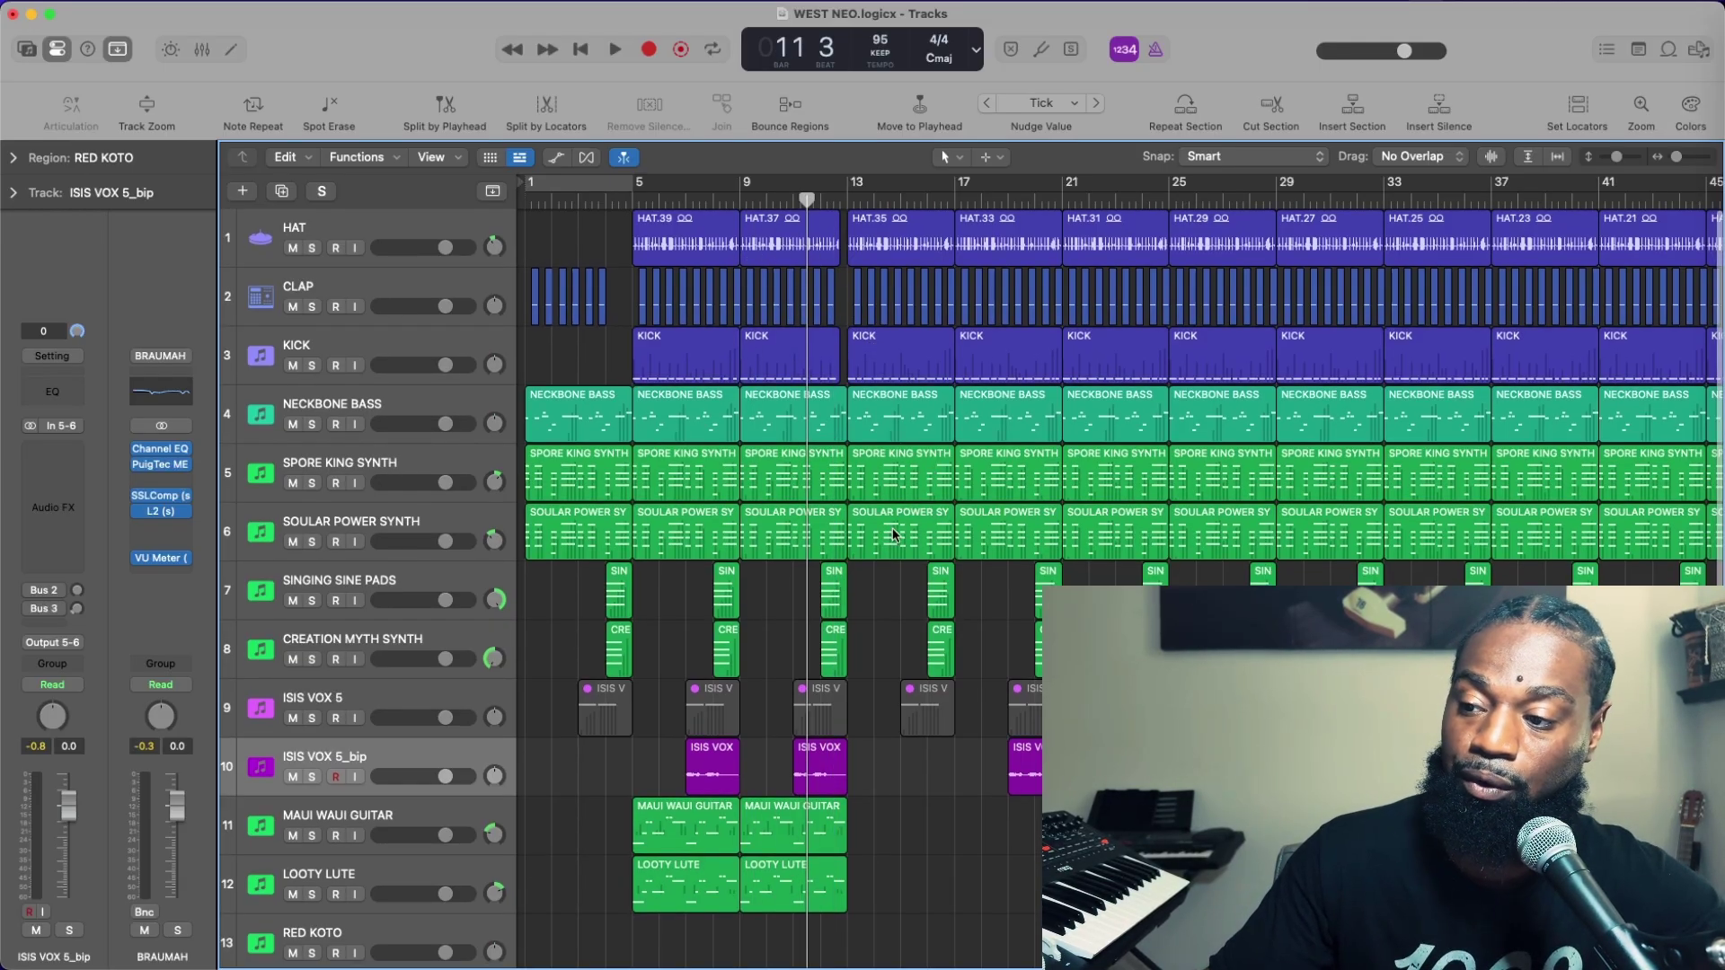
pyautogui.press('space')
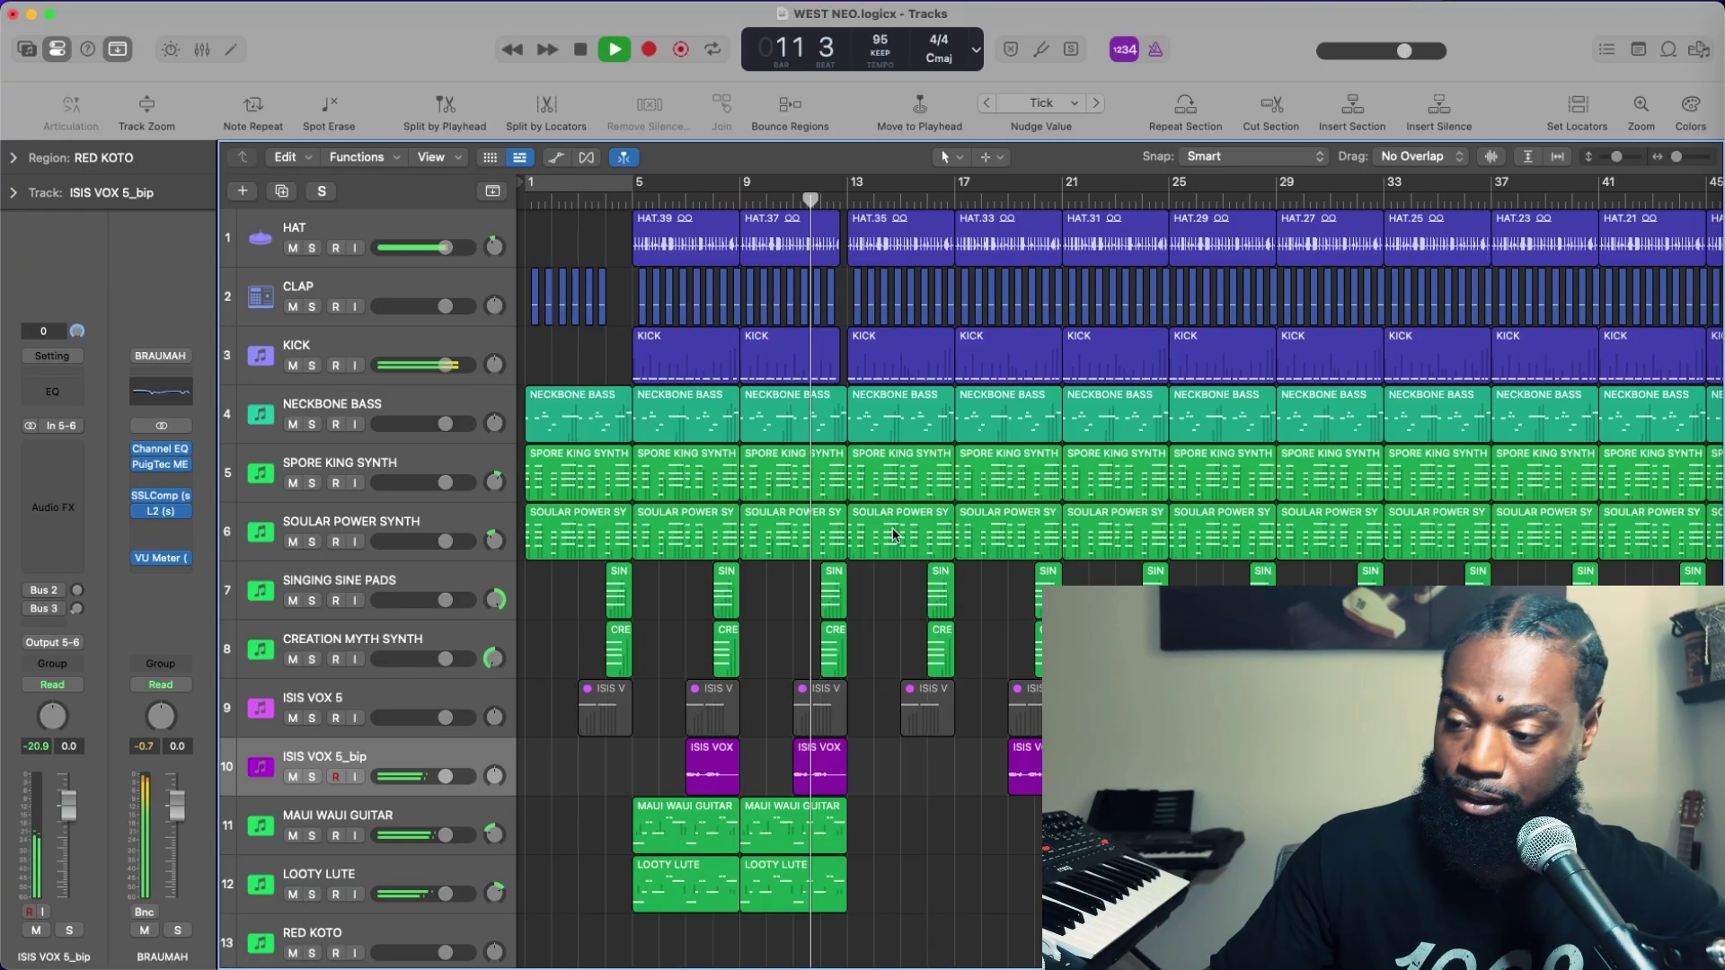
# Delete the SOULAR POWER SYNTH regions at bars 13 and 17 while the song plays, and stop playback
pyautogui.click(893, 530)
pyautogui.press('Delete')
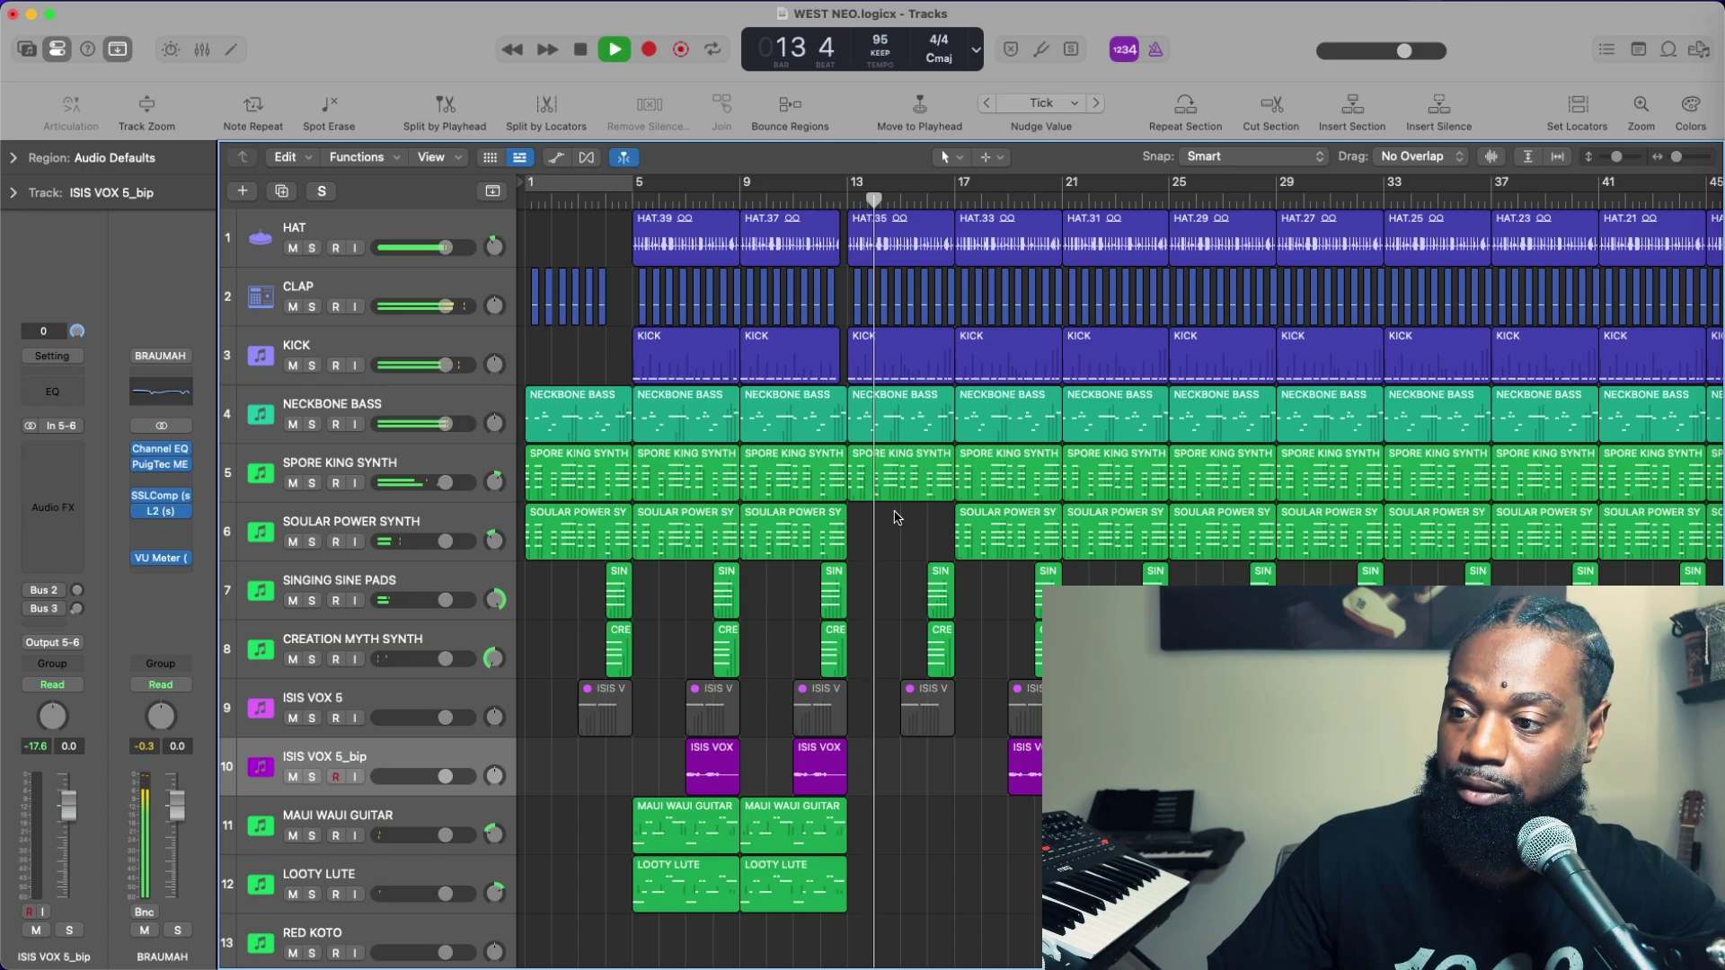
pyautogui.click(985, 523)
pyautogui.press('Delete')
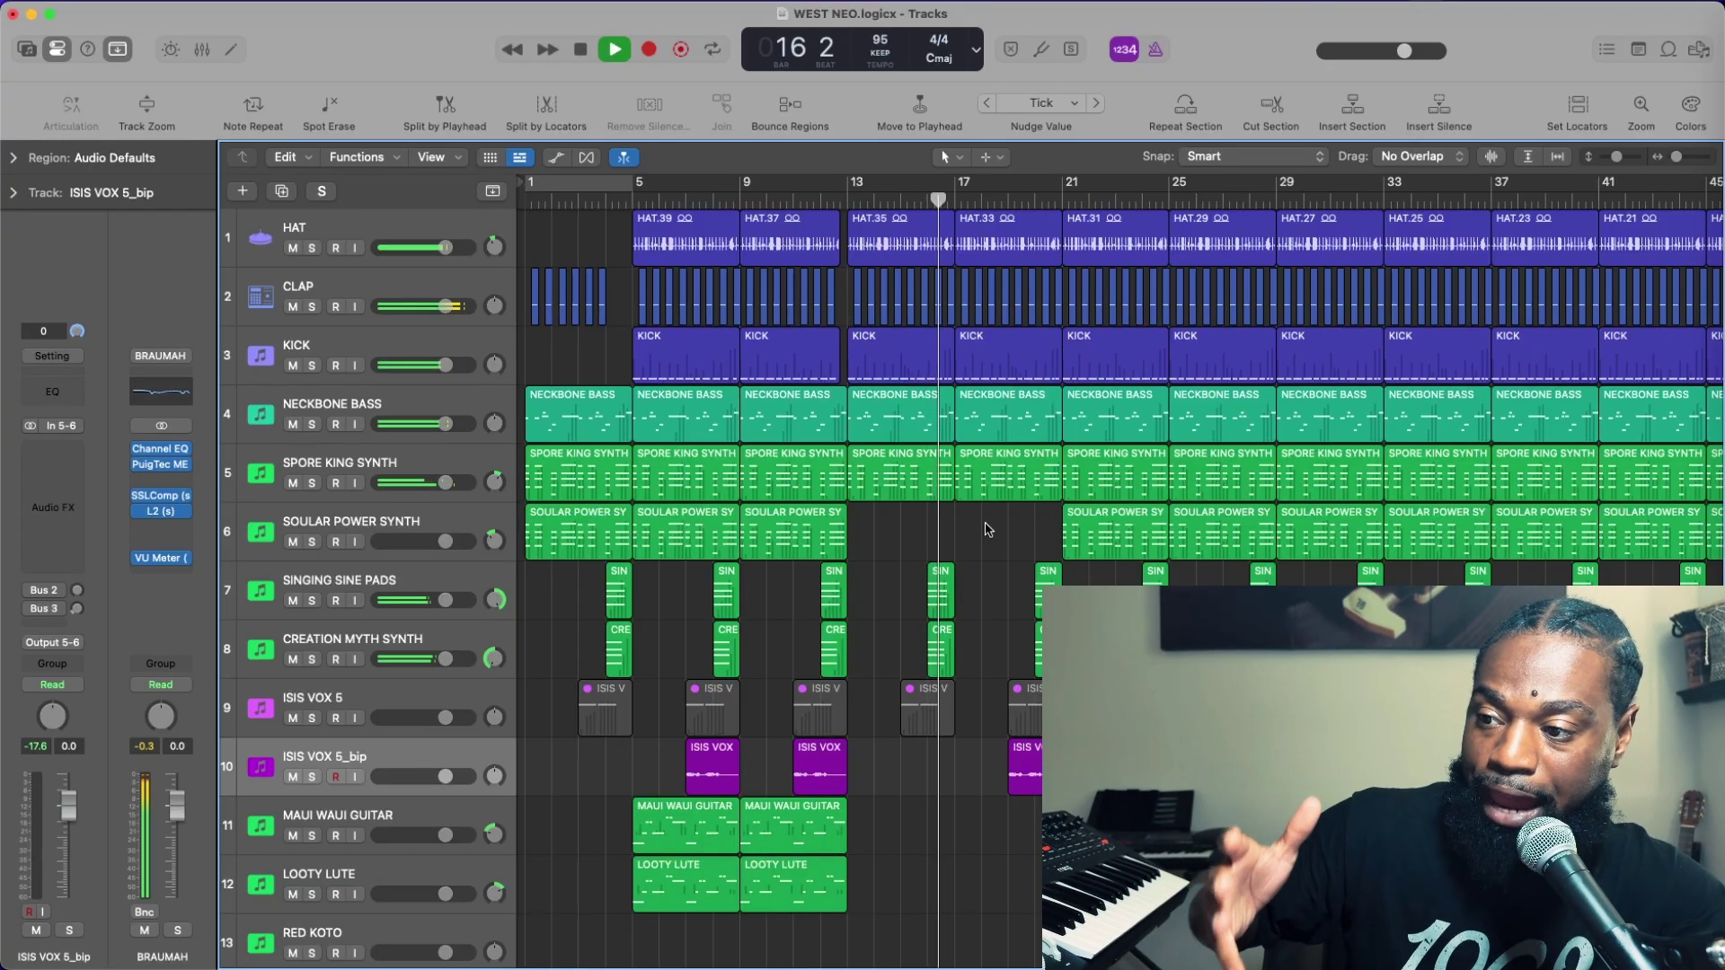
pyautogui.press('space')
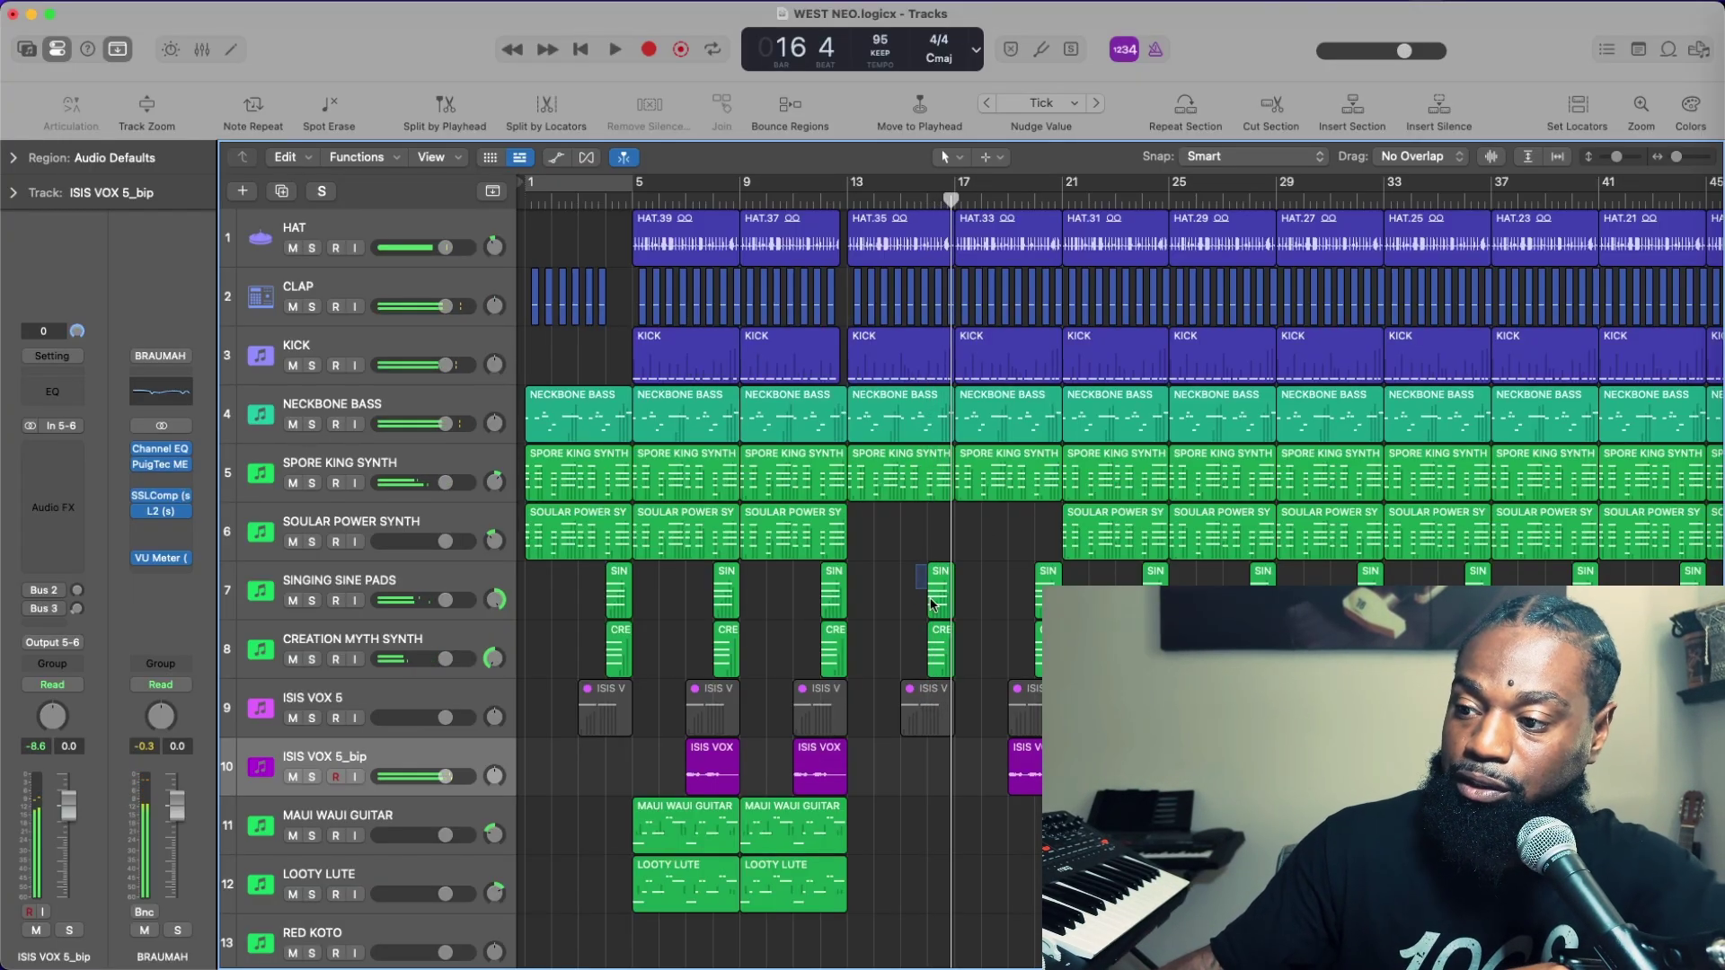
# Delete the SINGING SINE PADS and CREATION MYTH SYNTH regions at bars 16 and 24, and resume playback
pyautogui.moveTo(932, 604); pyautogui.dragTo(925, 654)
pyautogui.press('Delete')
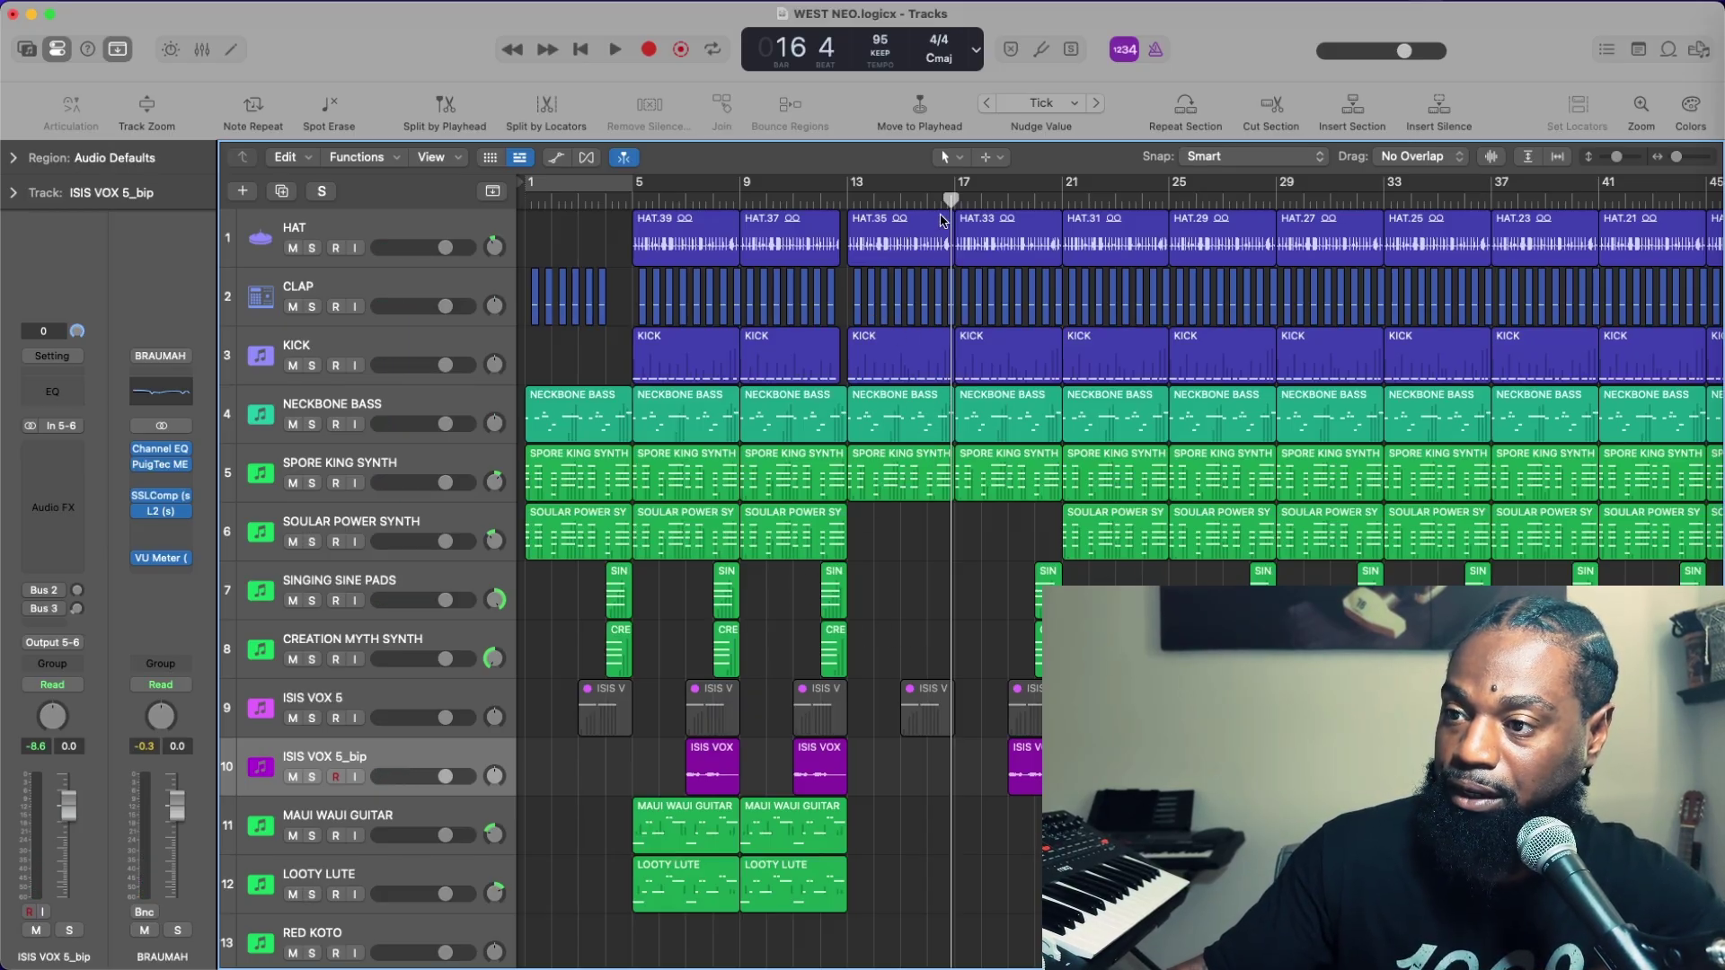
pyautogui.press('space')
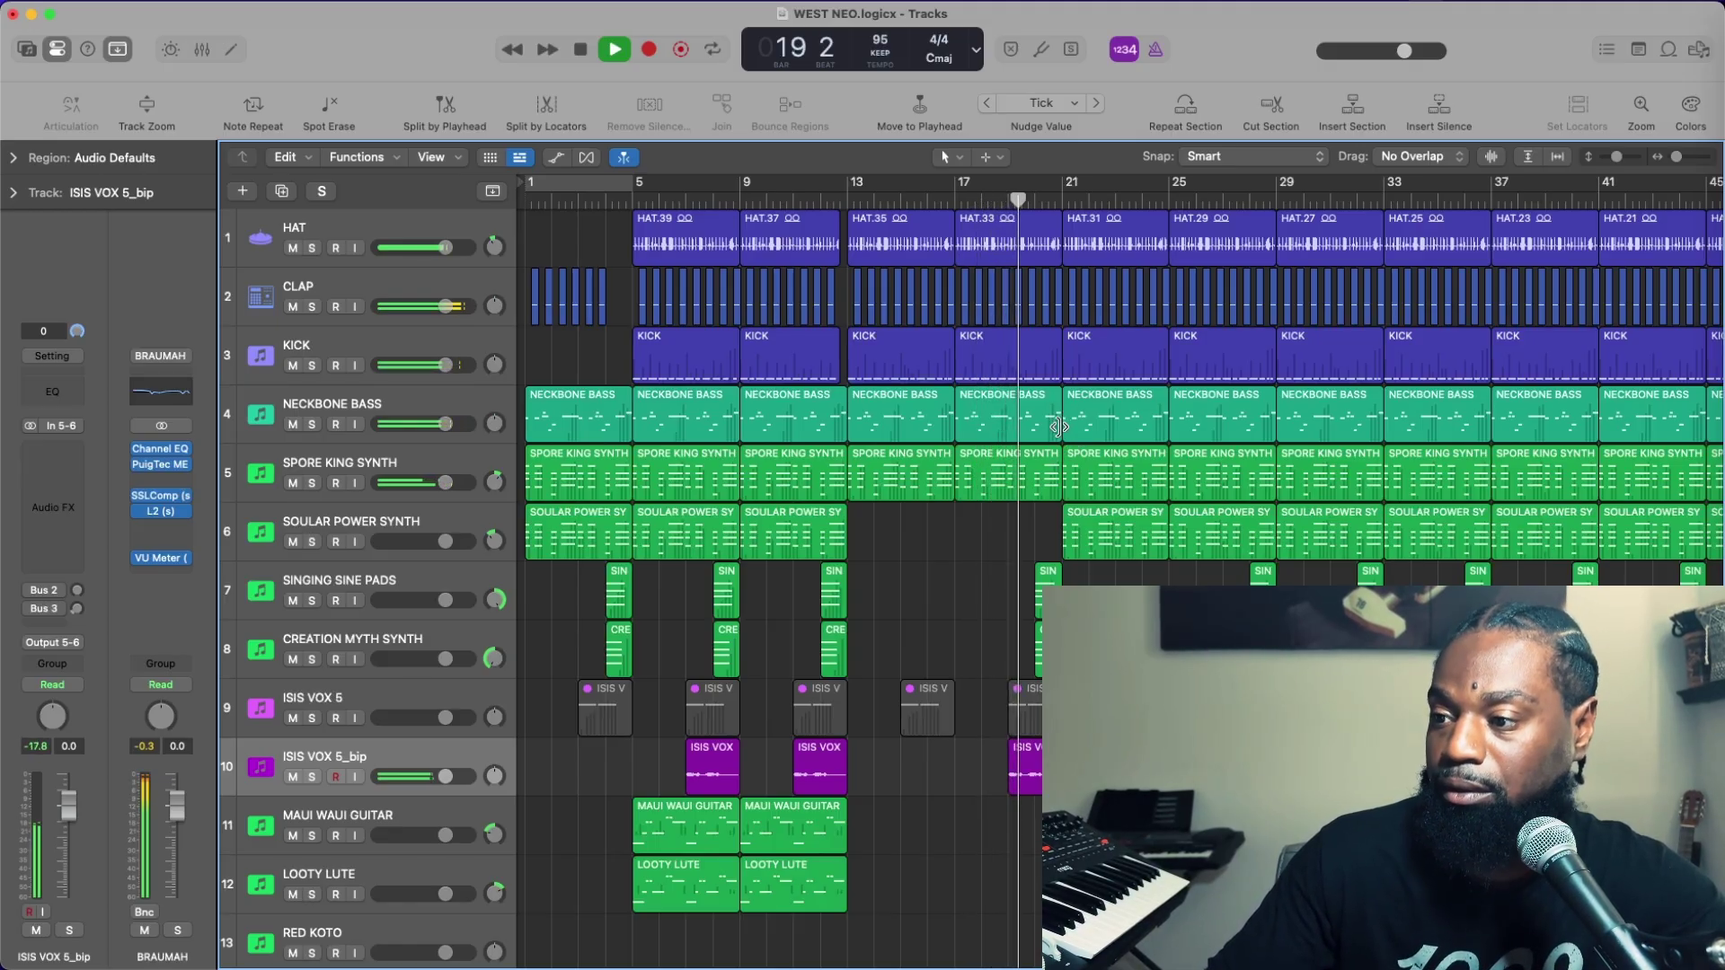
# Try to shorten the end of the NECKBONE BASS region at bar 21, and undo the trim
pyautogui.moveTo(1059, 428); pyautogui.dragTo(1059, 428)
pyautogui.moveTo(1169, 425); pyautogui.dragTo(1152, 432)
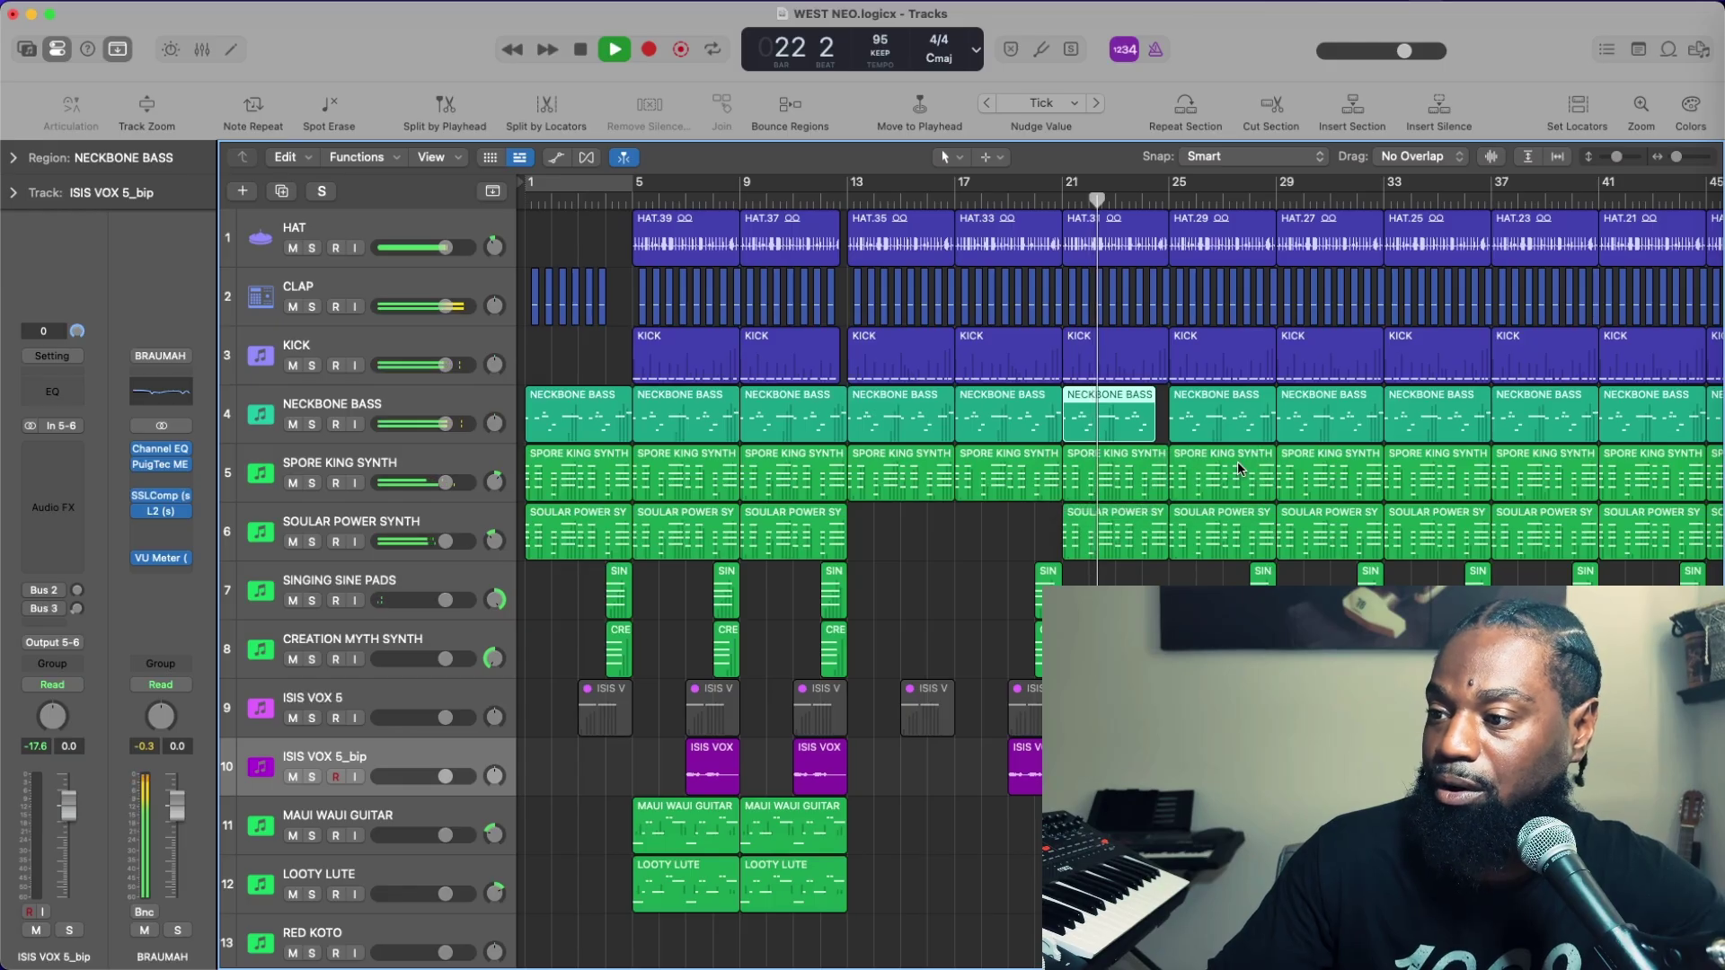
pyautogui.click(1176, 325)
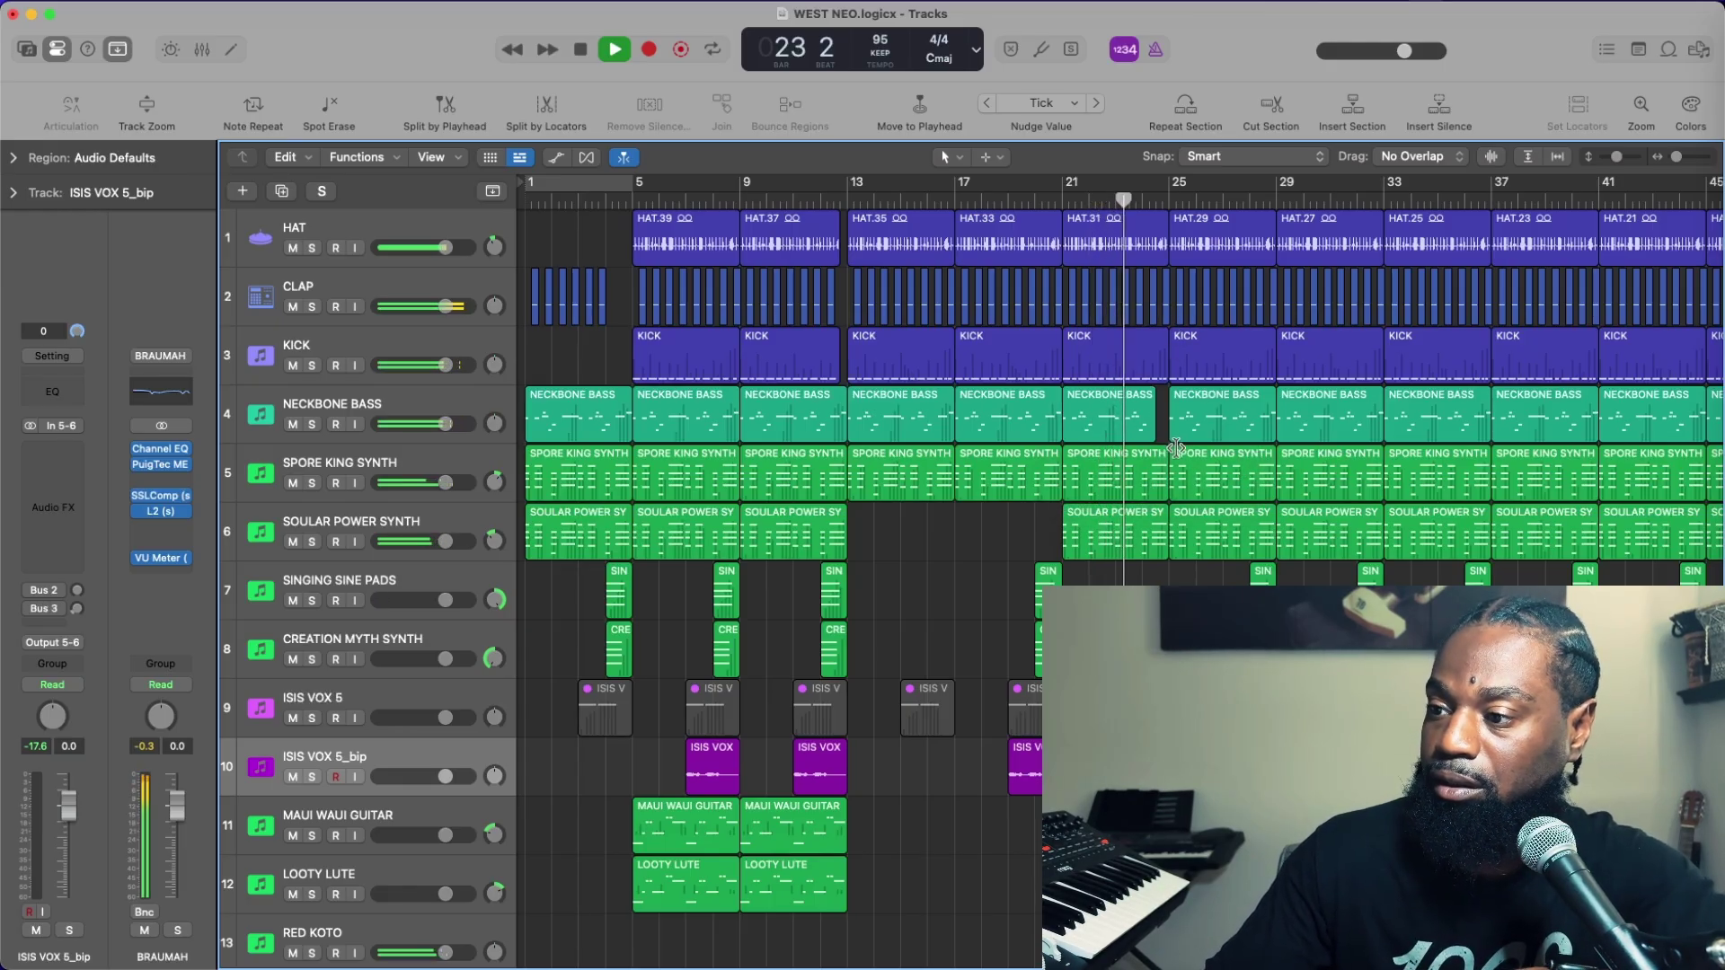
pyautogui.press('super+z')
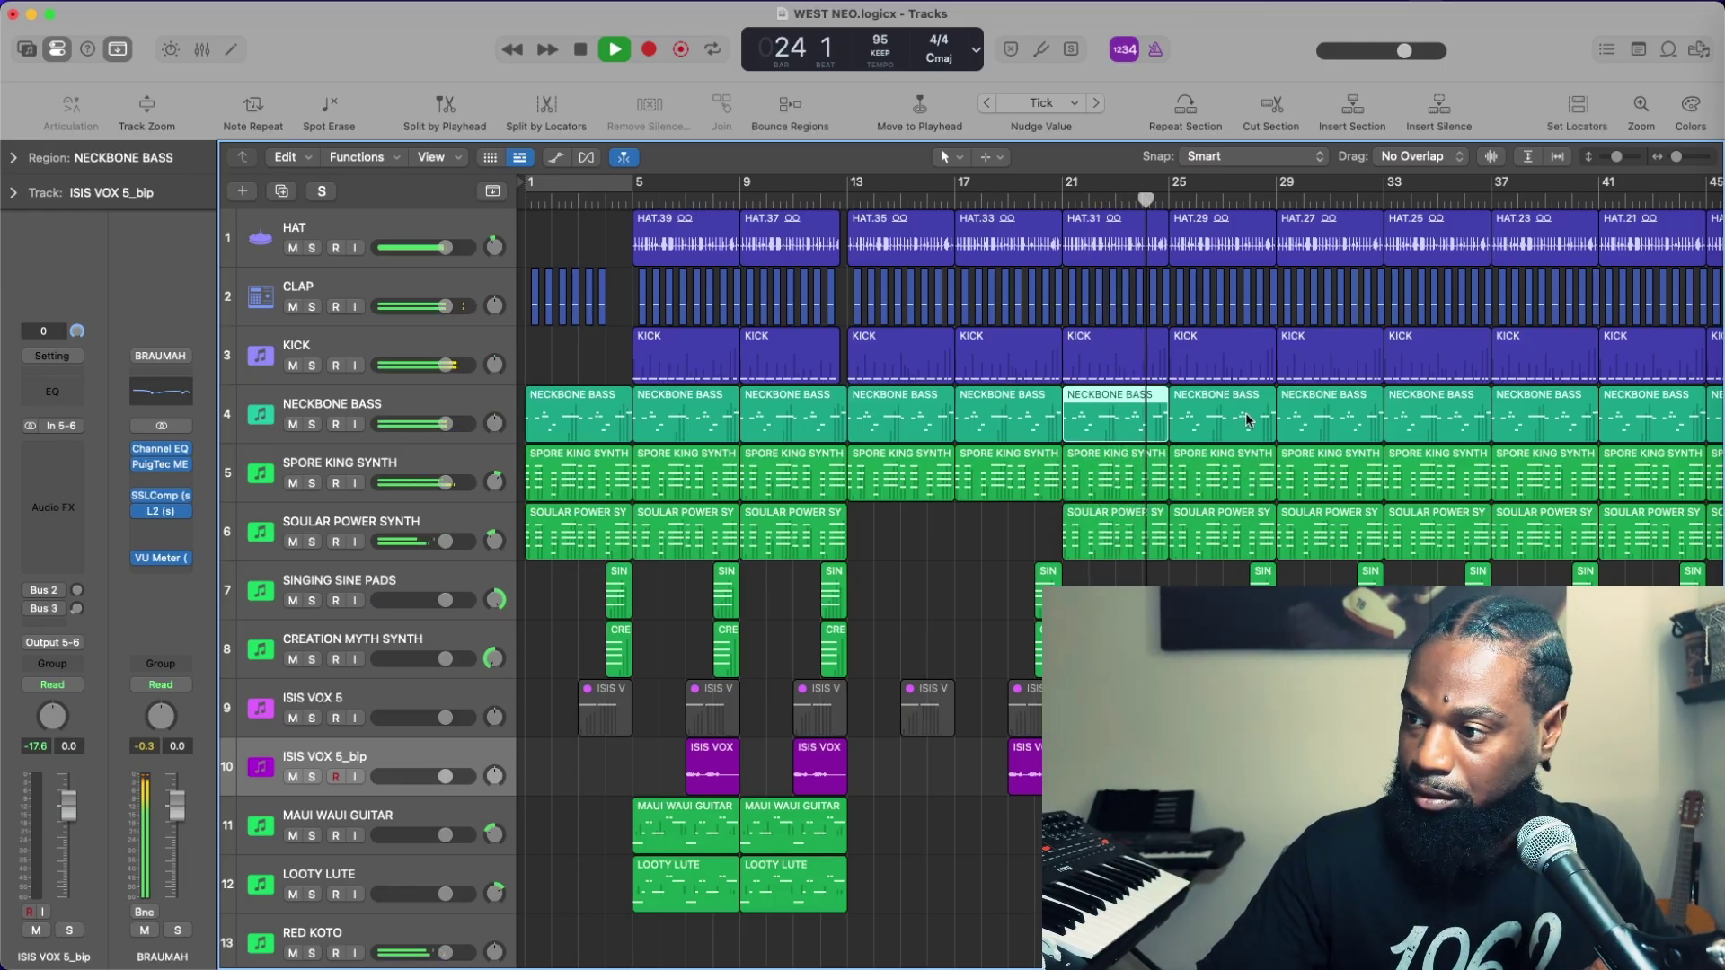
# Shorten the bar 25 NECKBONE BASS region to about bar 28 beat 2 and the HAT.29 region to bar 28, and stop playback
pyautogui.moveTo(1269, 433); pyautogui.dragTo(1262, 435)
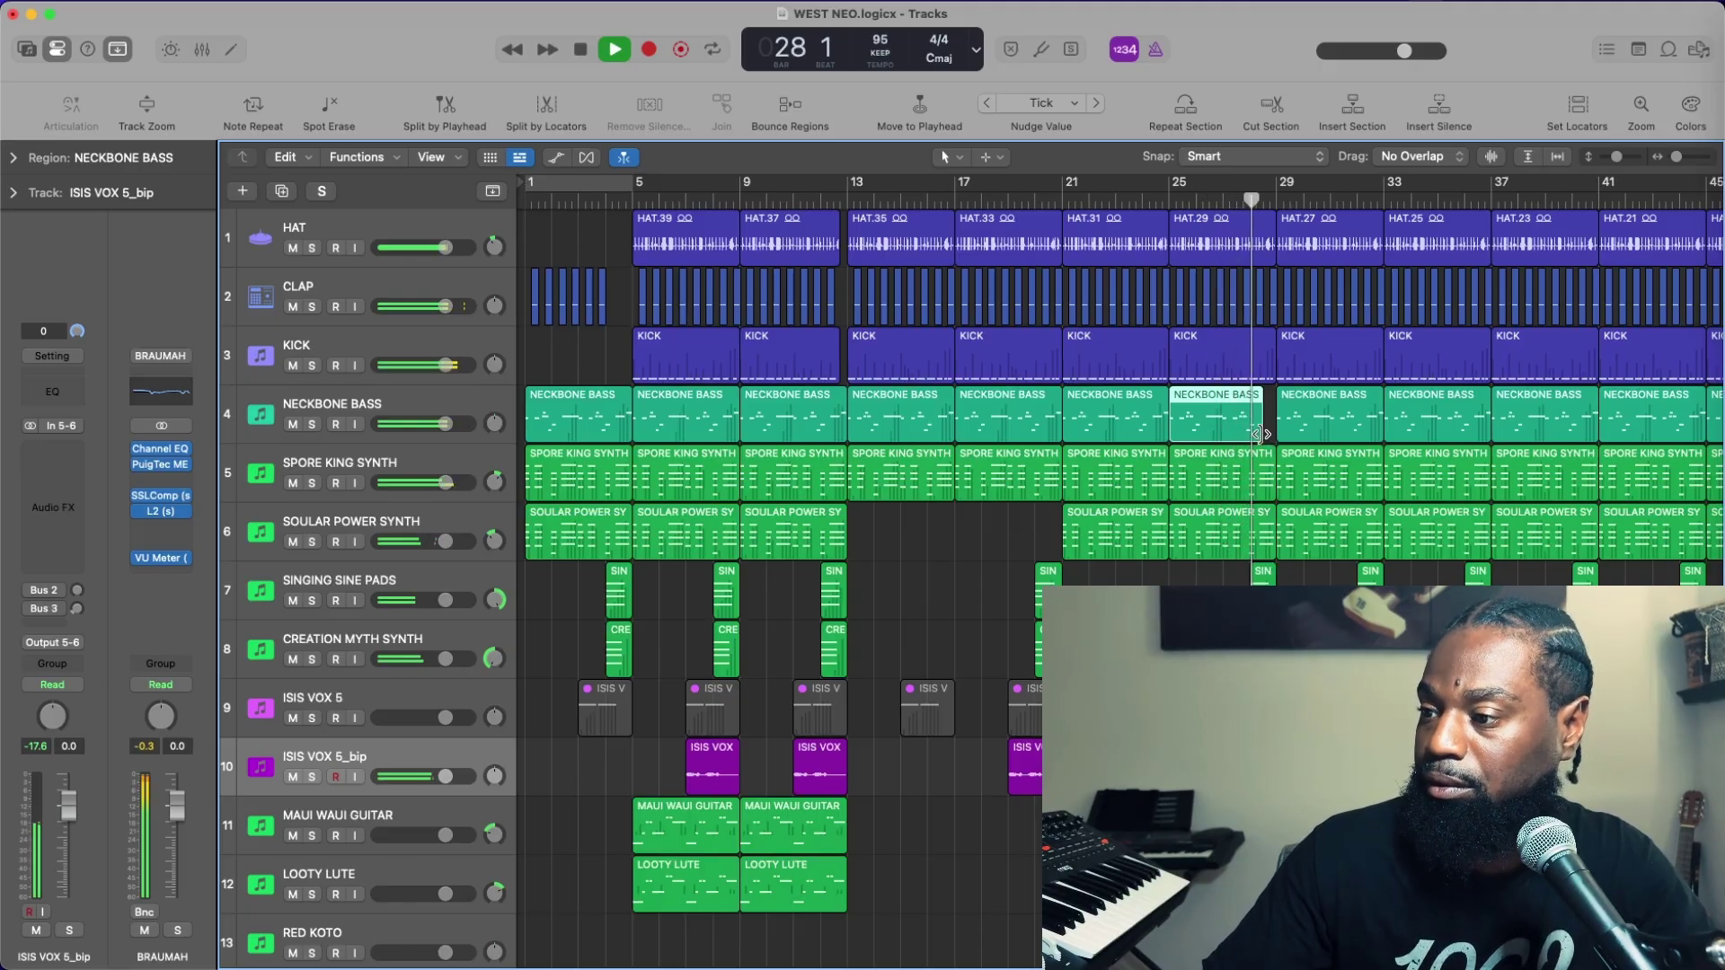
pyautogui.moveTo(1261, 435); pyautogui.dragTo(1255, 435)
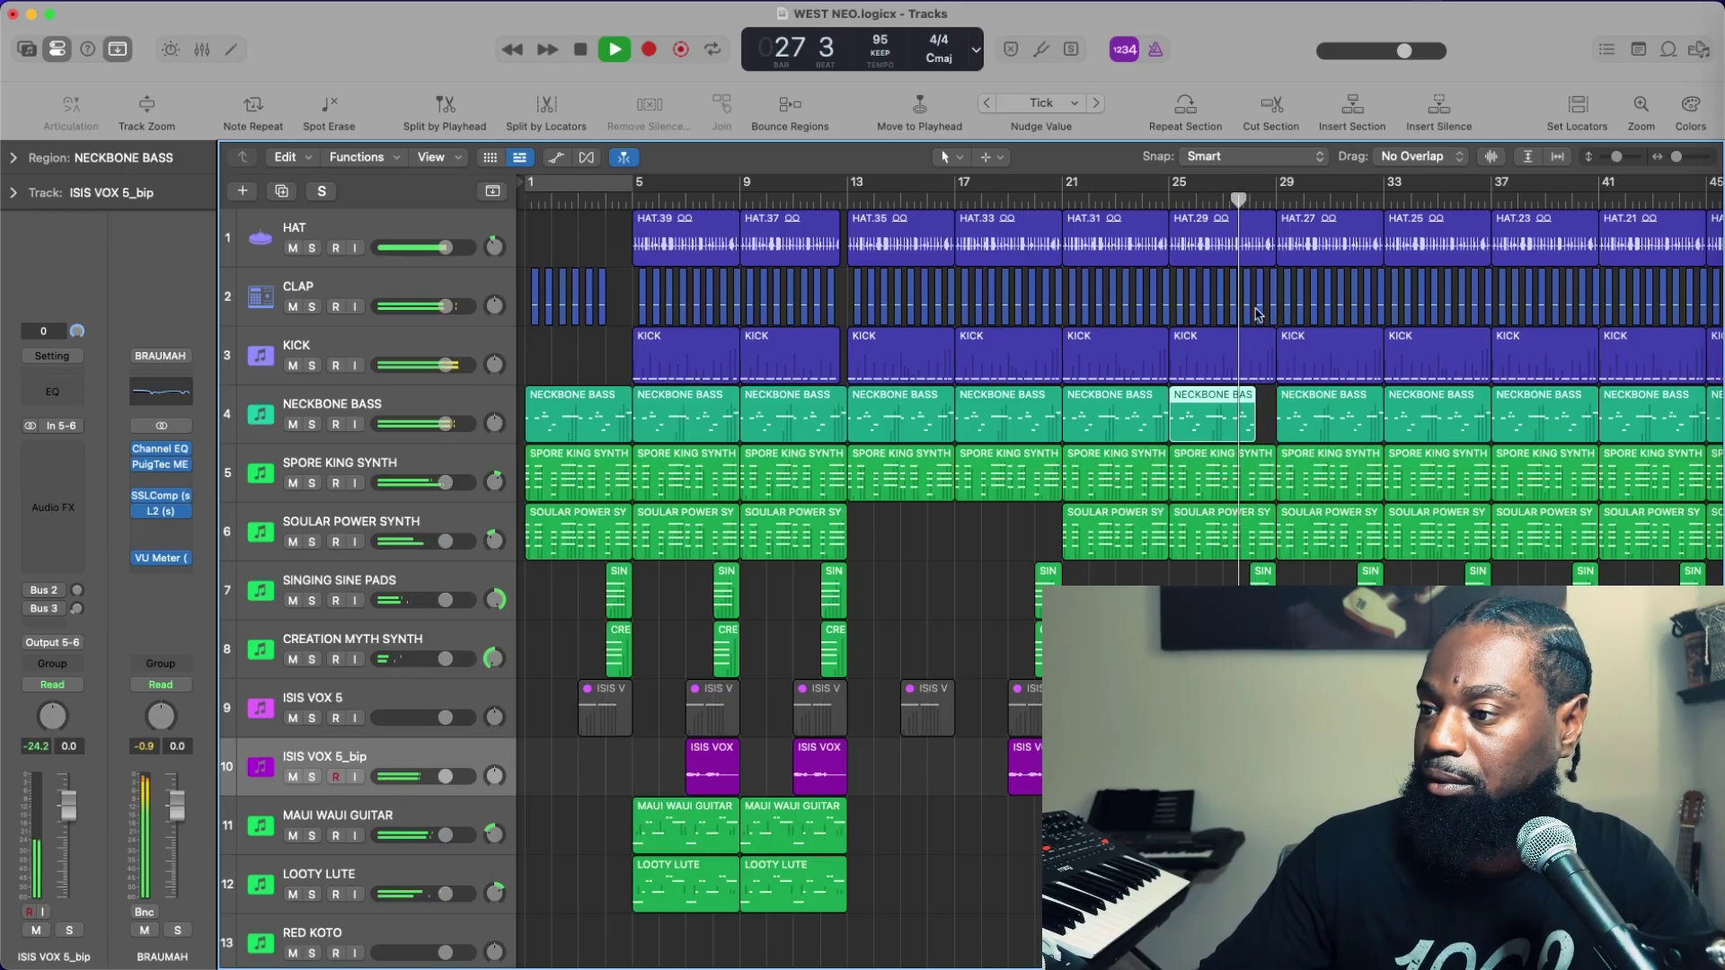
pyautogui.moveTo(1676, 156); pyautogui.dragTo(1685, 160)
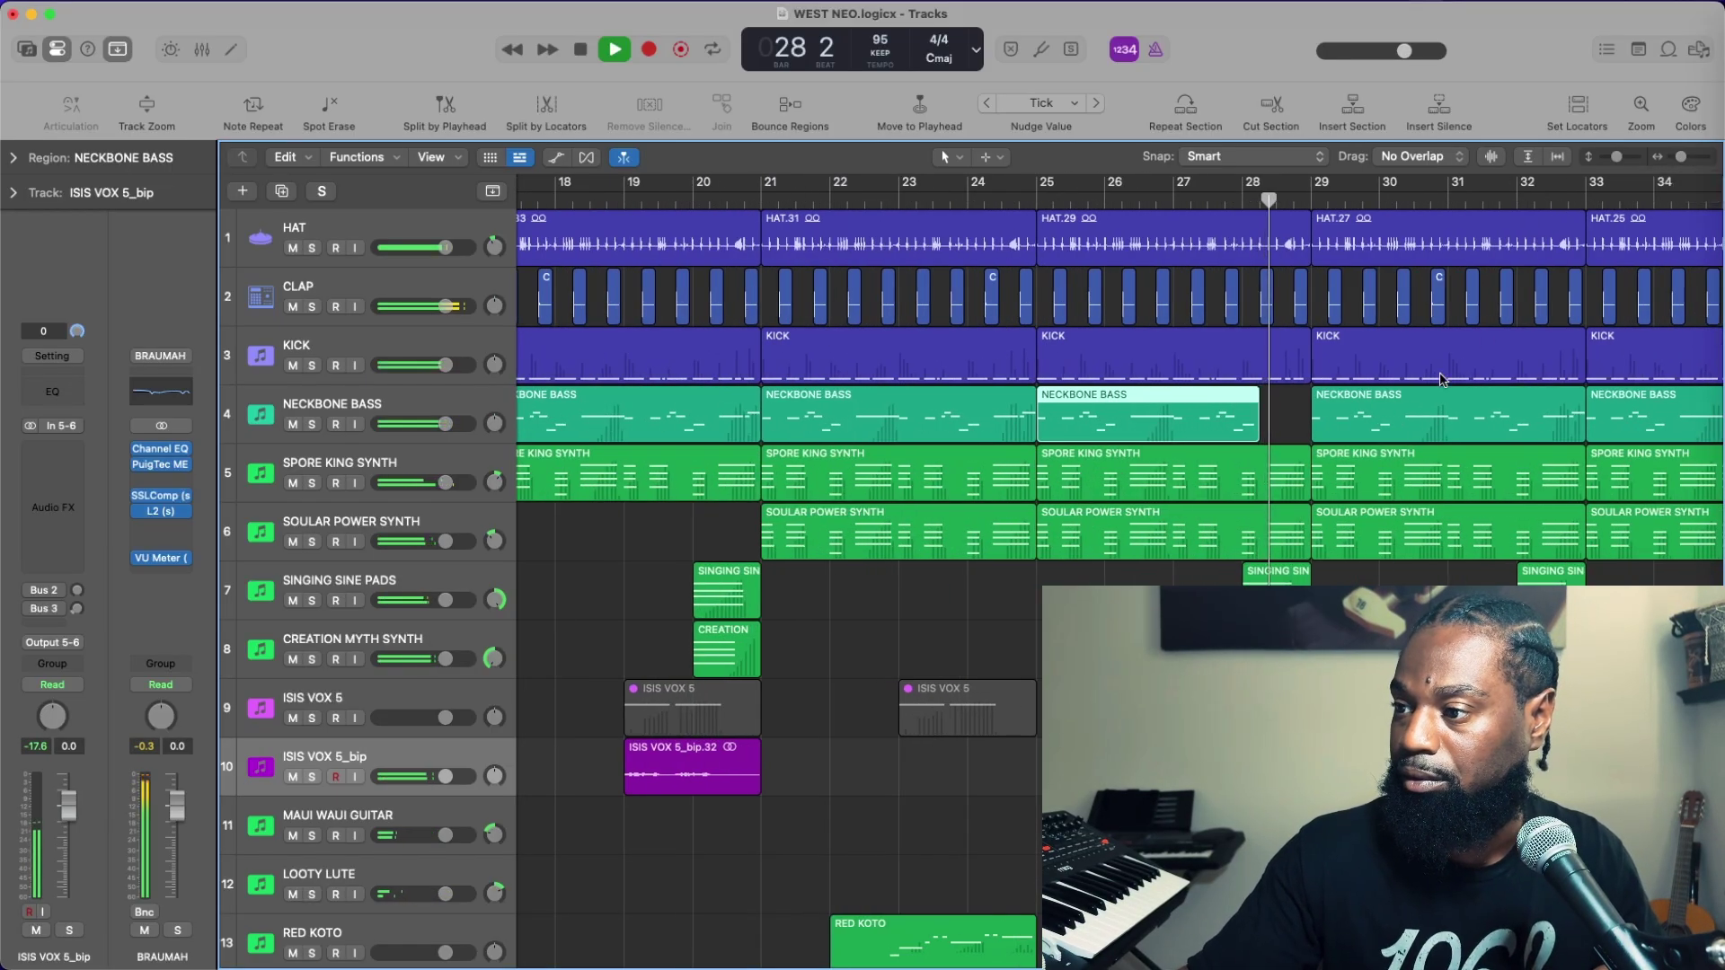
pyautogui.hscroll(10, 728, 300)
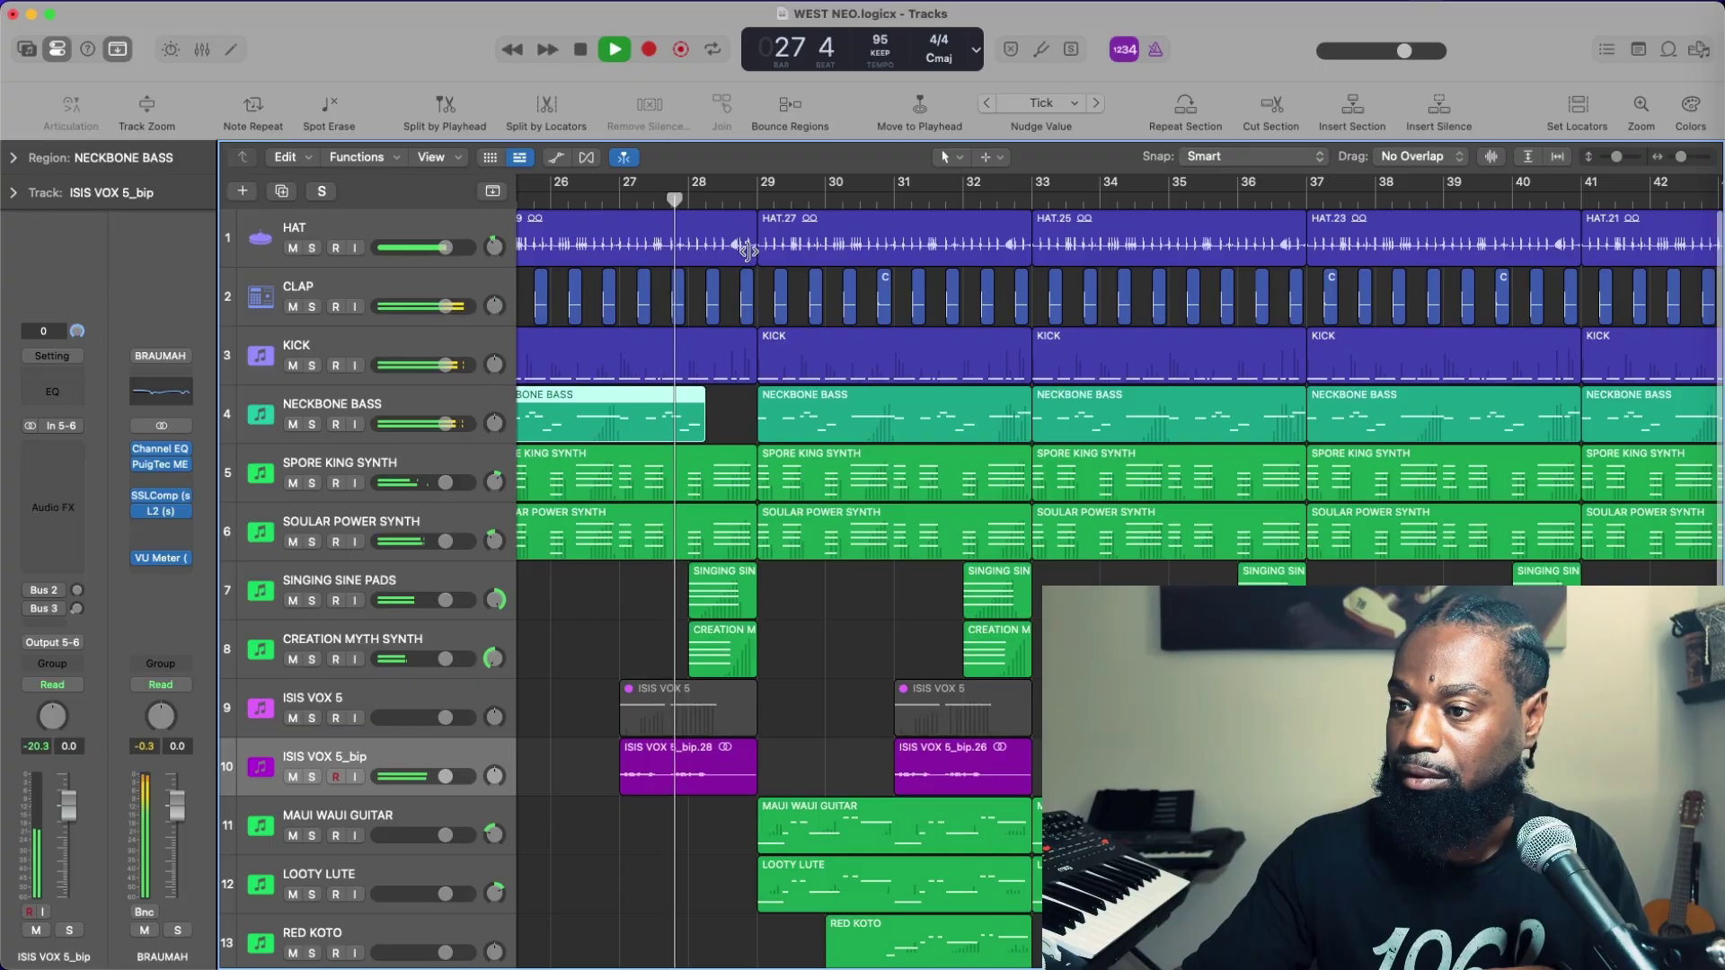
pyautogui.moveTo(757, 244); pyautogui.dragTo(685, 252)
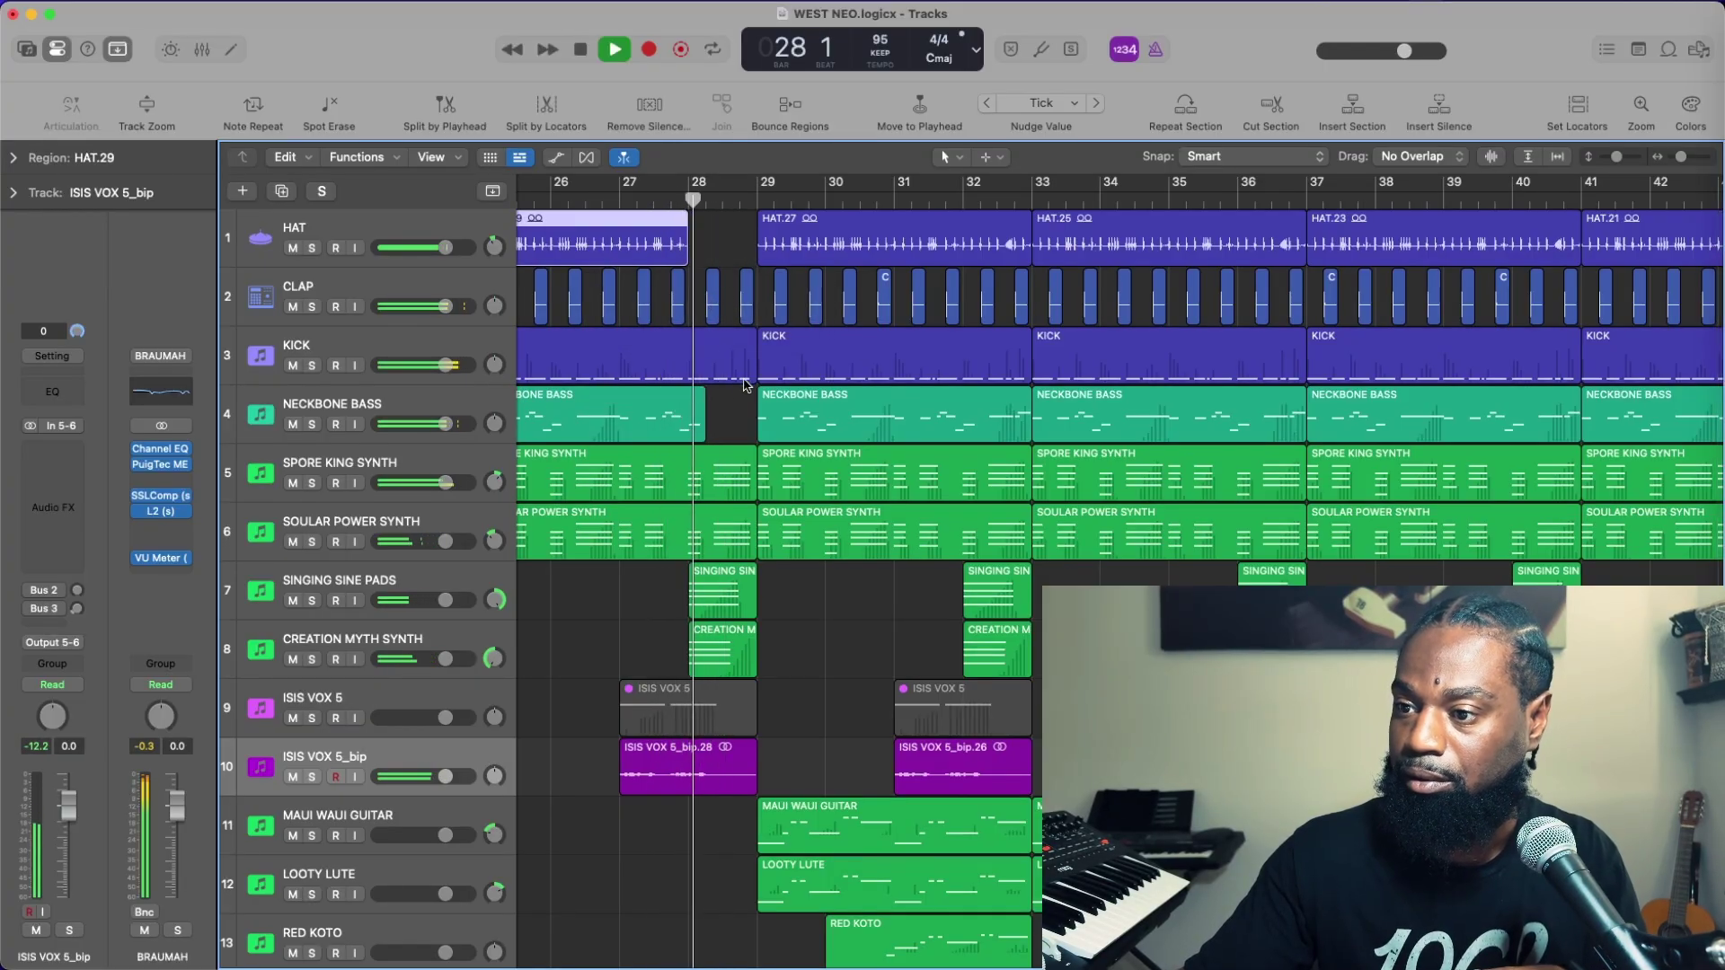
pyautogui.click(713, 296)
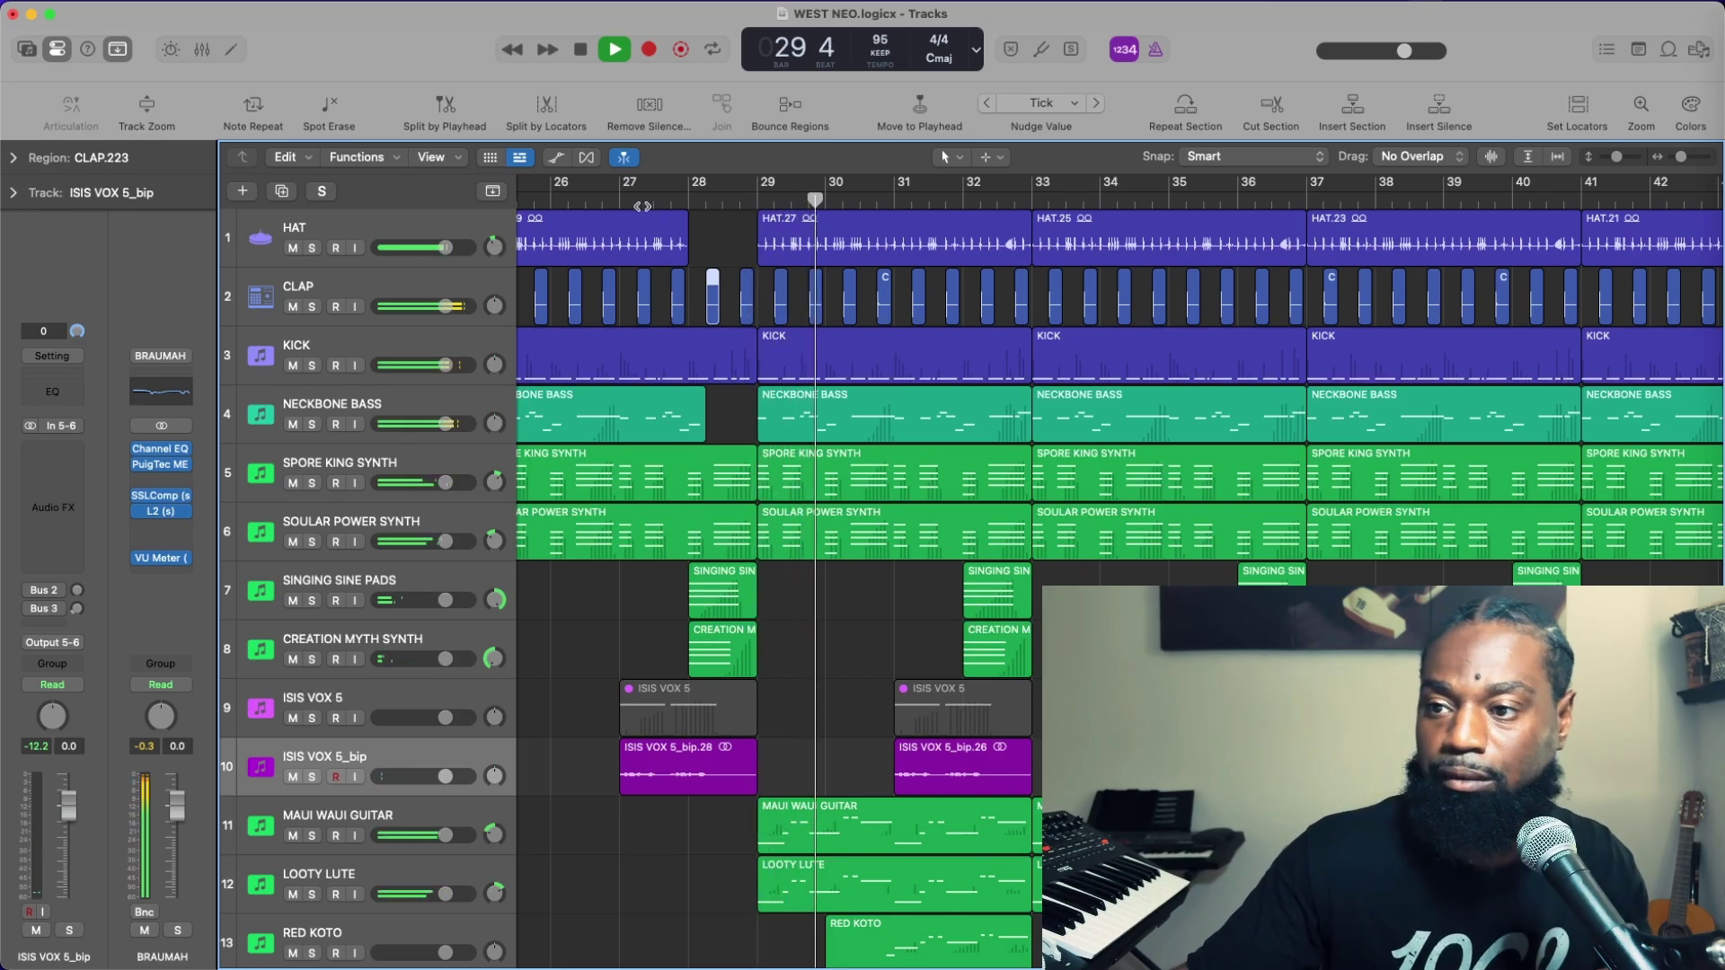
pyautogui.press('space')
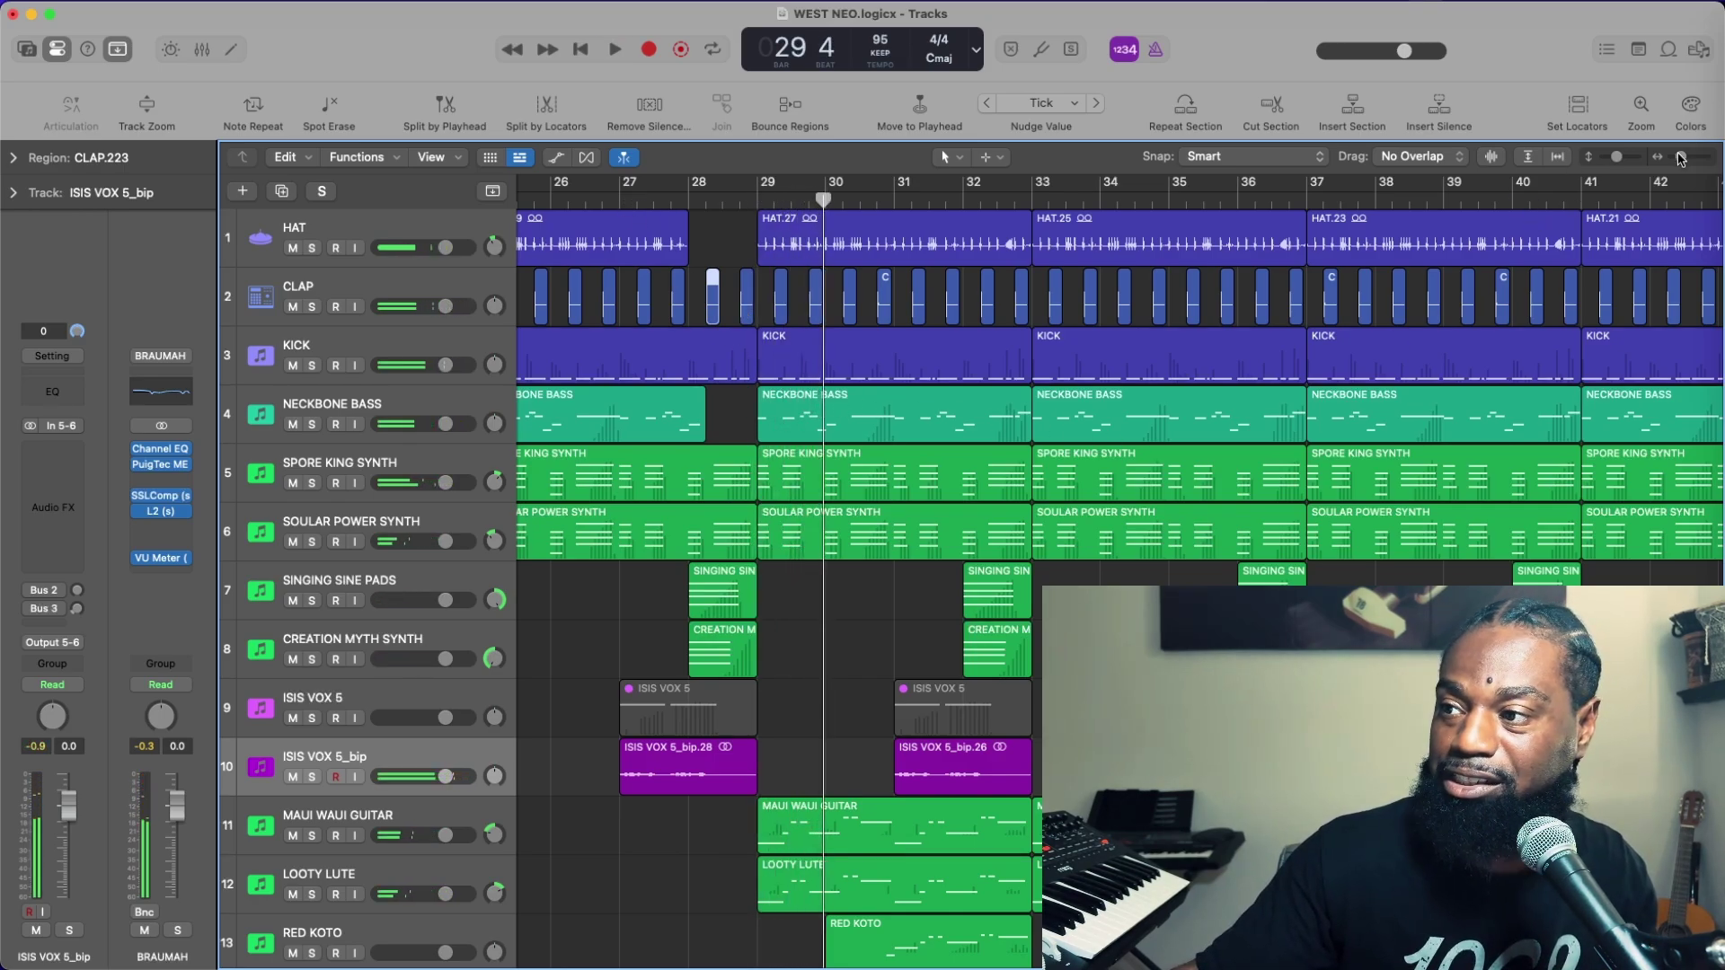
# Move the playhead to bar 29, at the start of the next section
pyautogui.moveTo(1680, 159); pyautogui.dragTo(1667, 159)
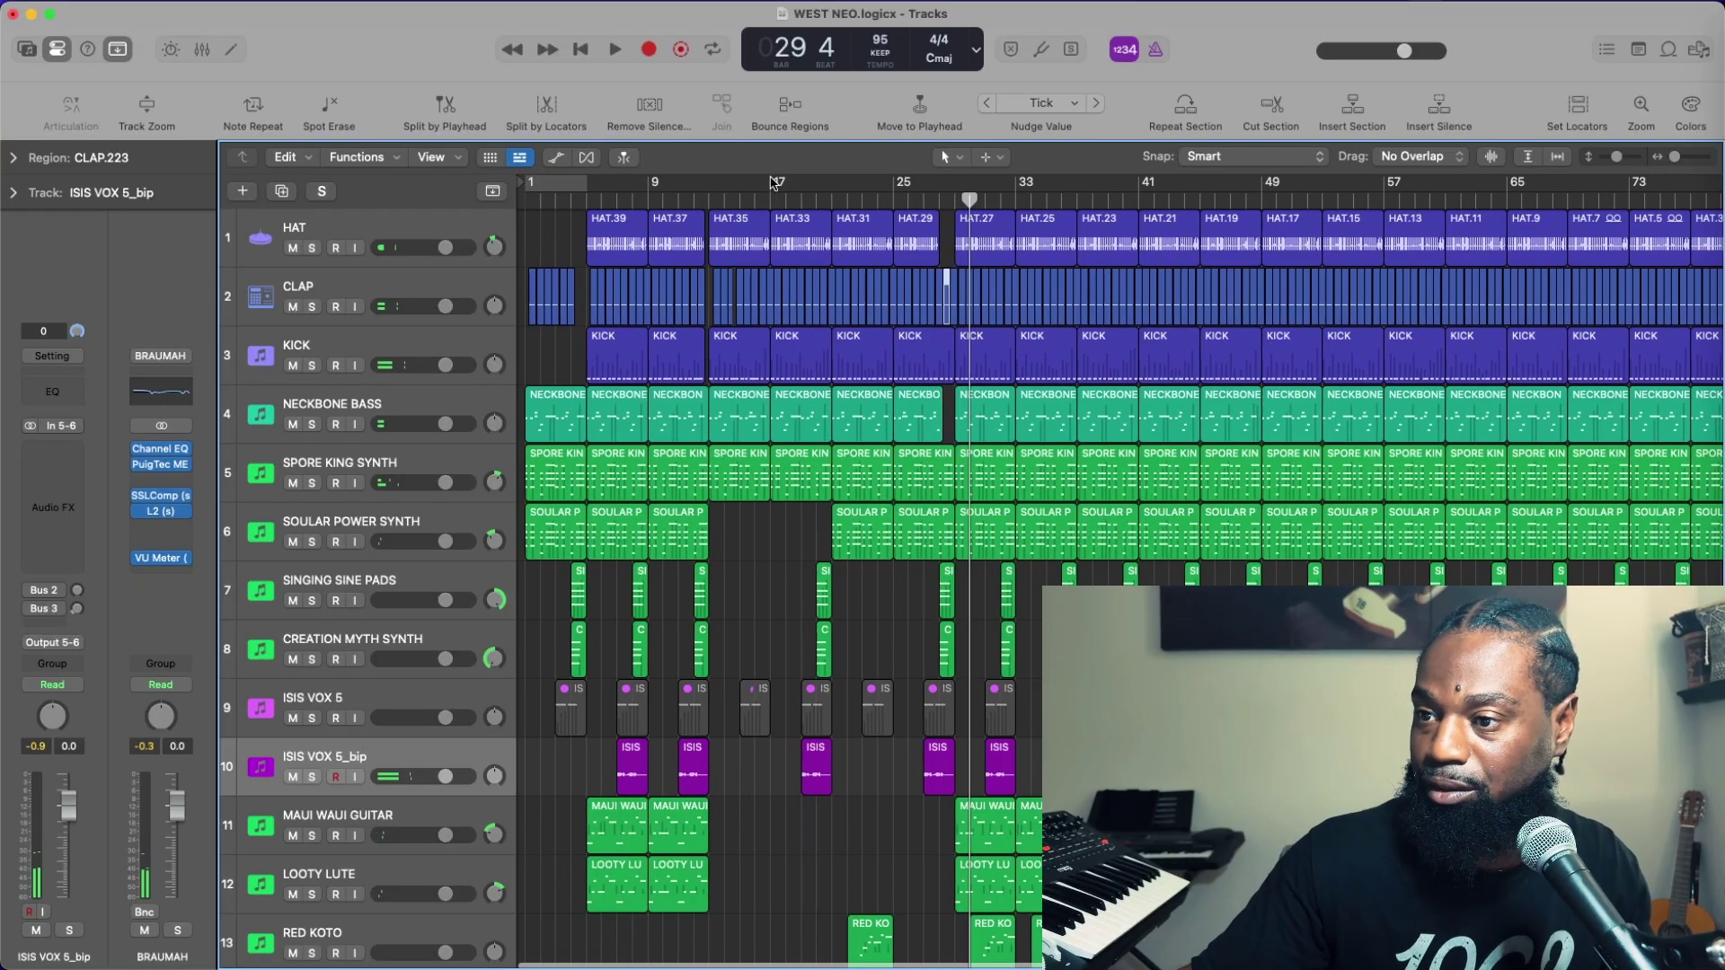
pyautogui.hscroll(10, 899, 404)
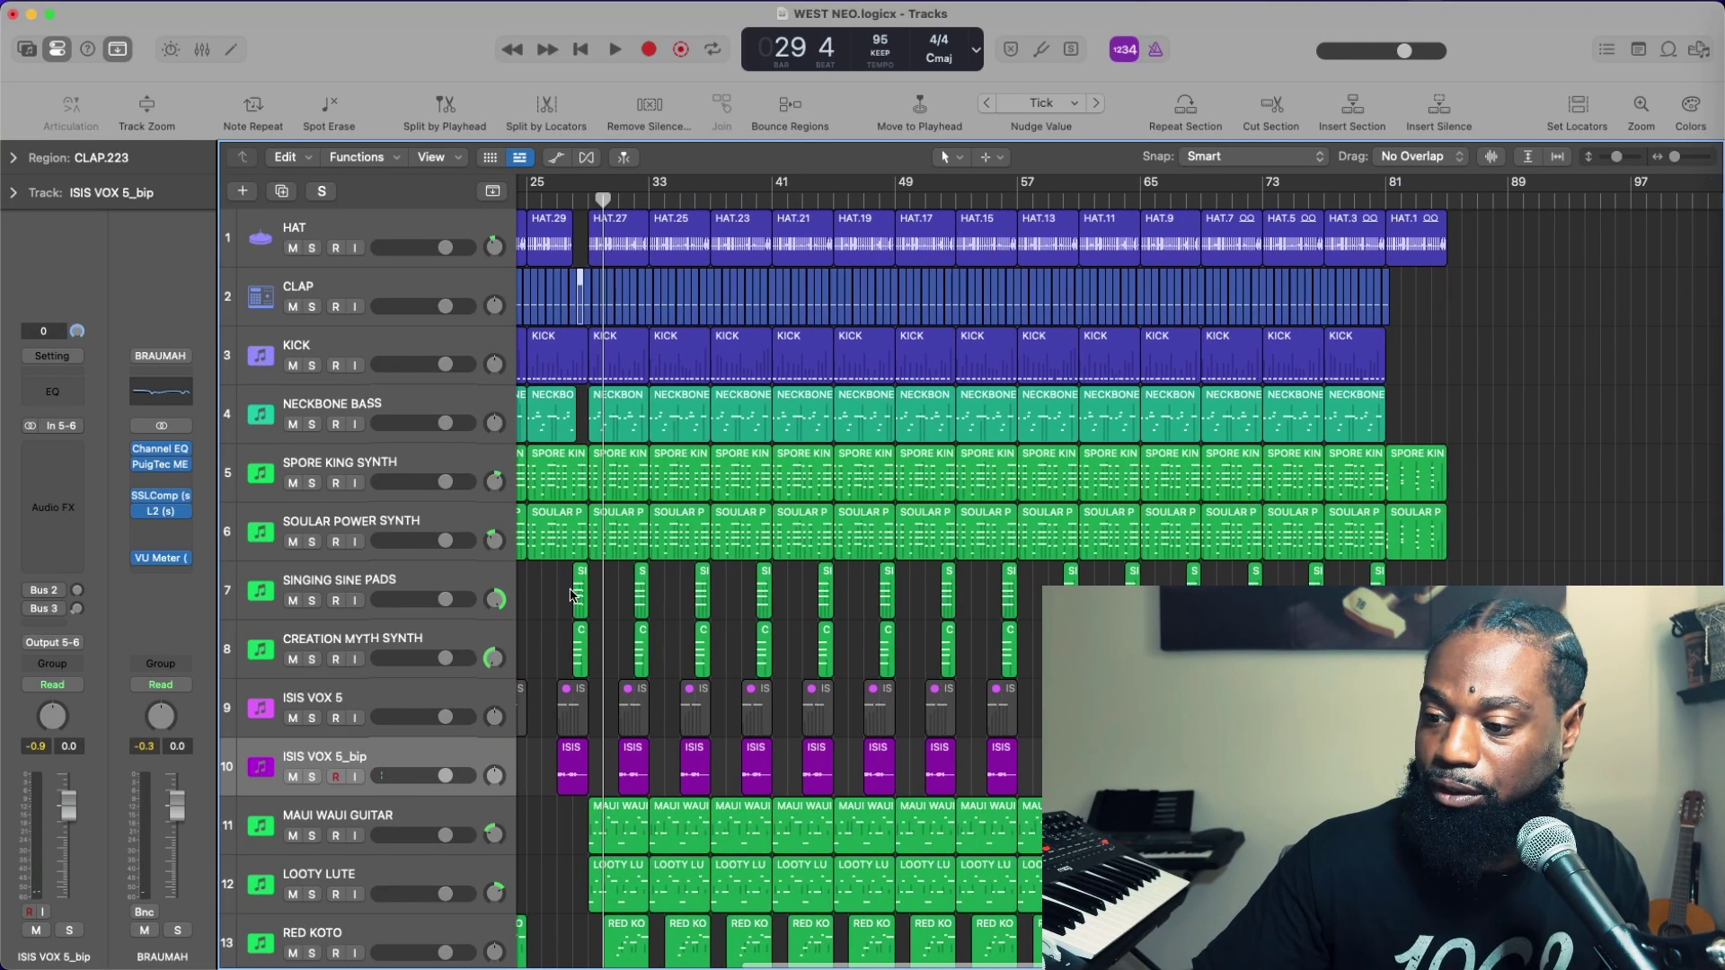
pyautogui.scroll(-3, 728, 632)
pyautogui.moveTo(600, 200); pyautogui.dragTo(585, 199)
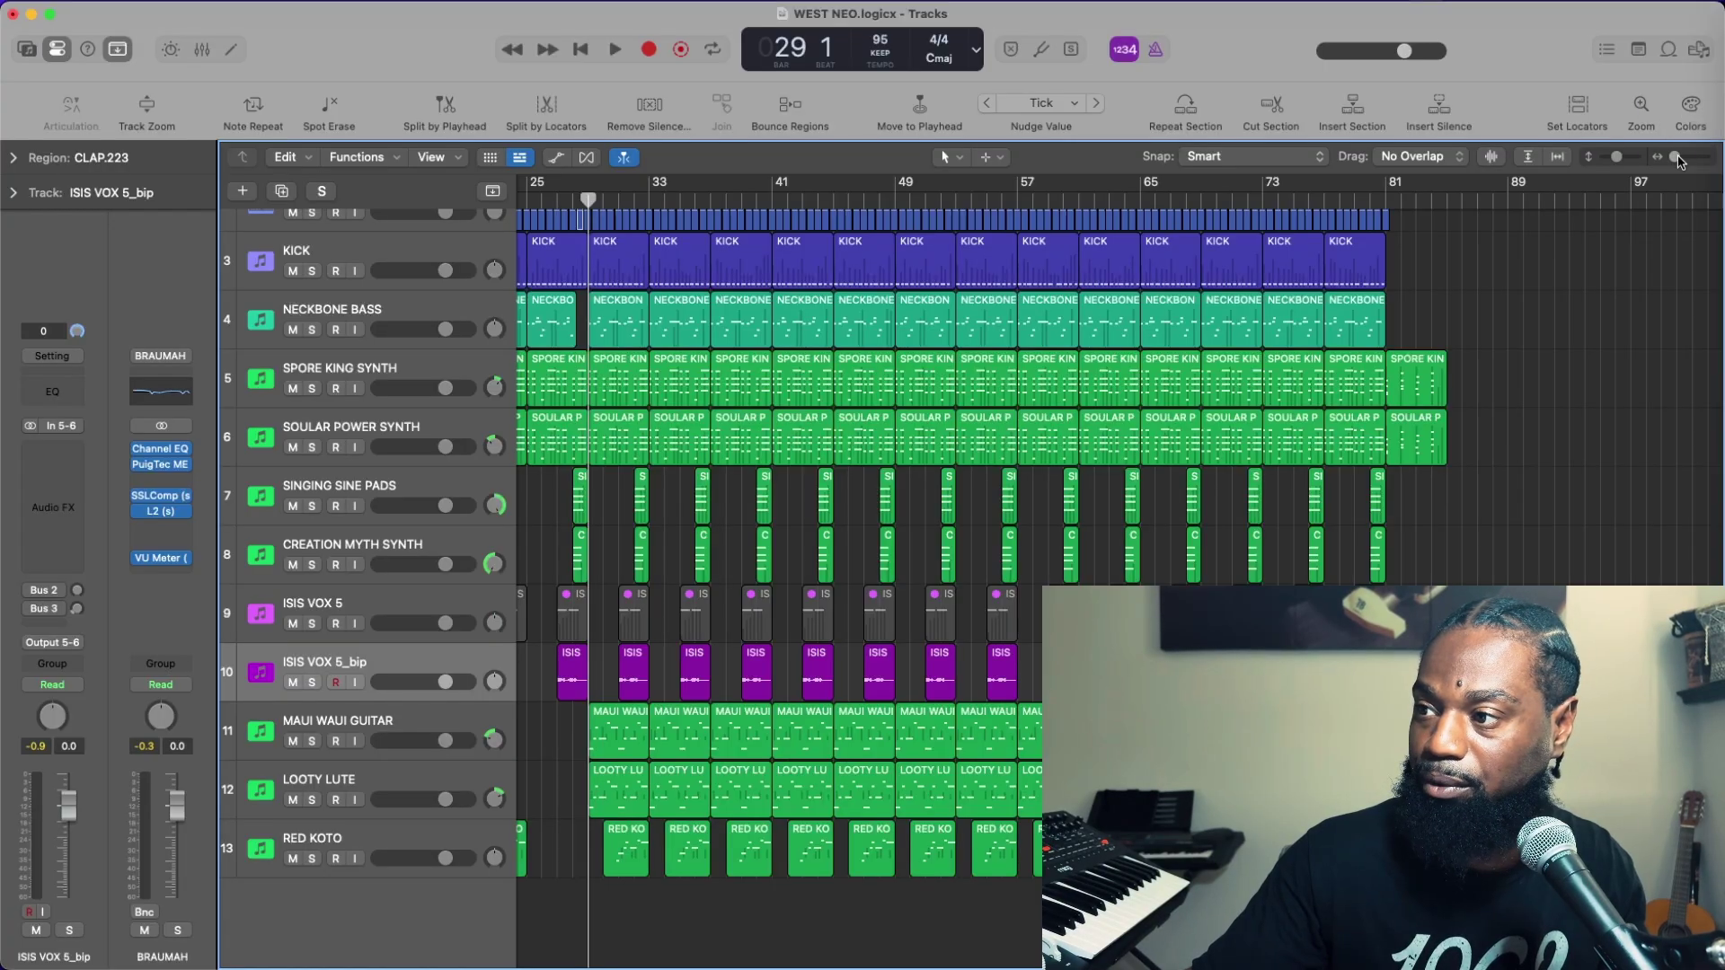
# Delete the MAUI WAUI GUITAR and LOOTY LUTE regions at bar 37 and the RED KOTO region at bar 38
pyautogui.moveTo(1677, 157); pyautogui.dragTo(1680, 157)
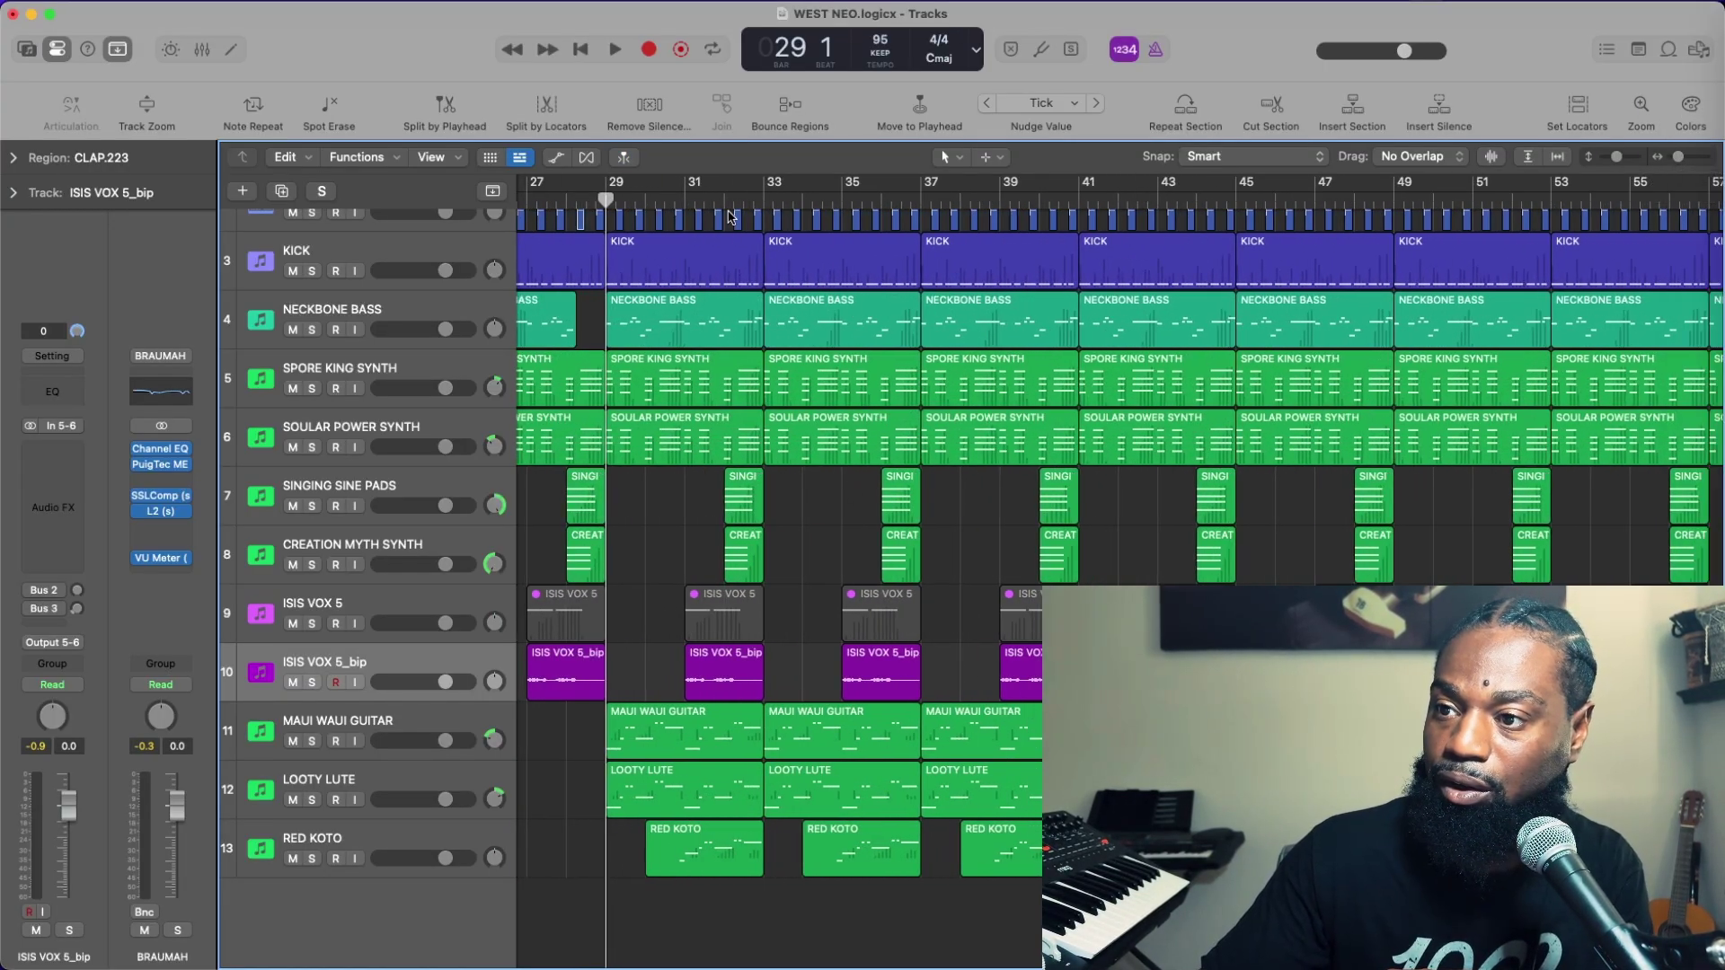
pyautogui.click(957, 719)
pyautogui.scroll(2, 989, 773)
pyautogui.press('Delete')
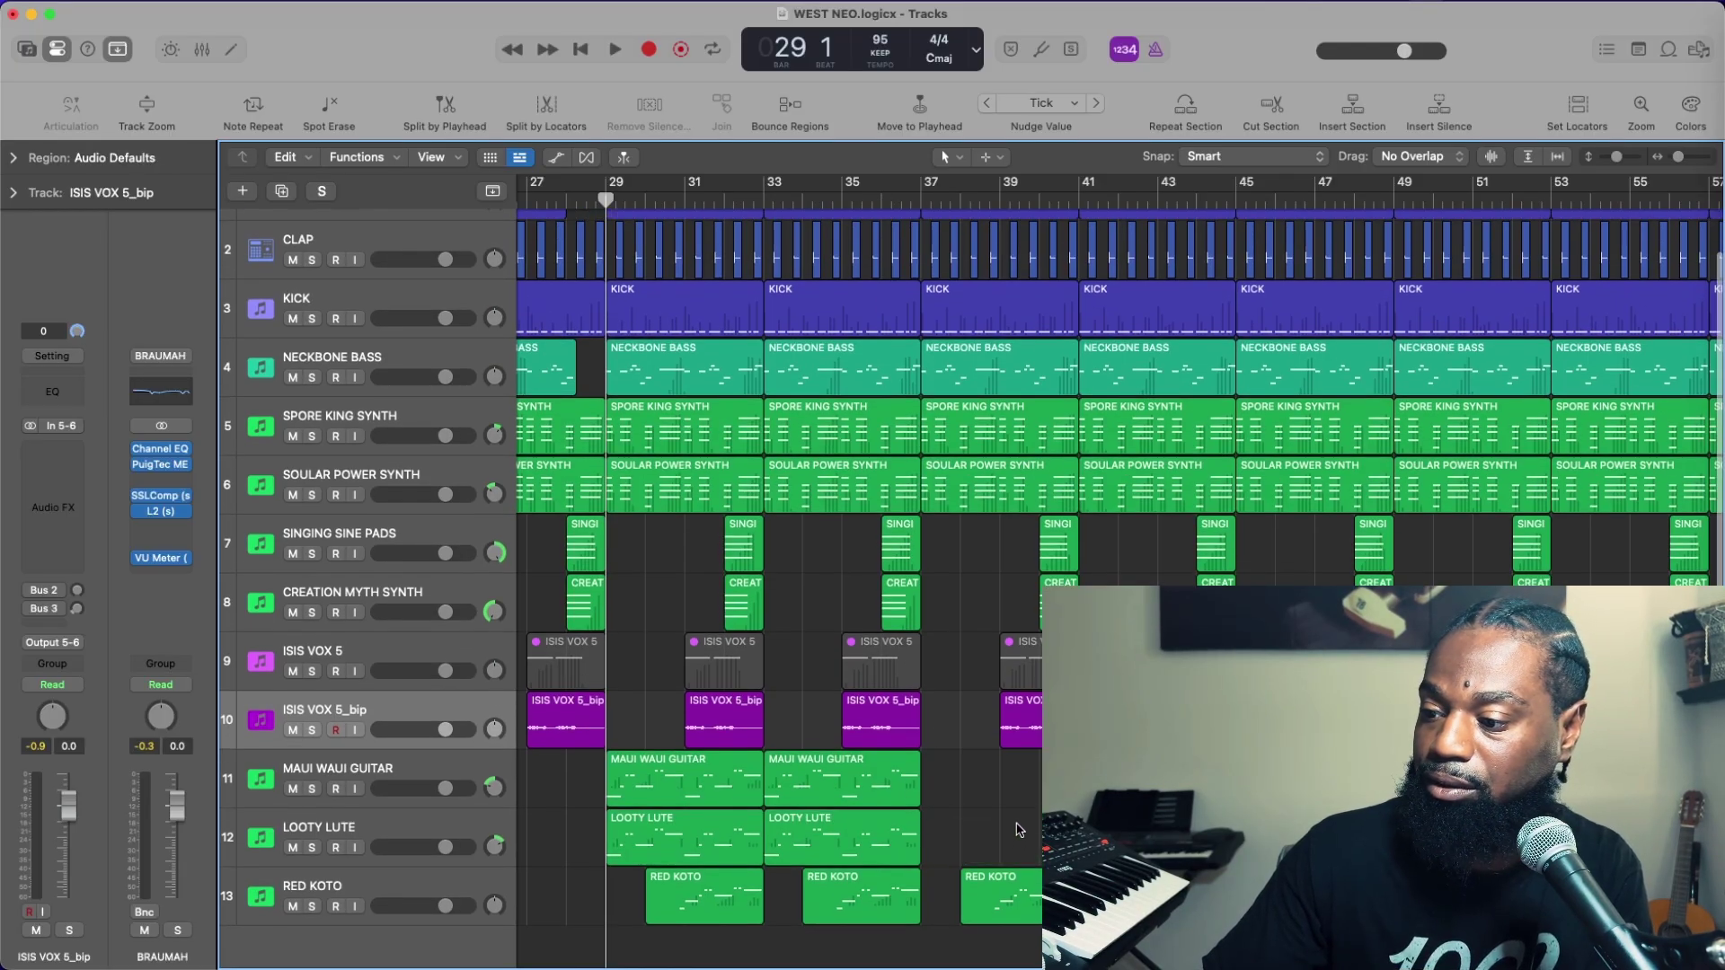
pyautogui.scroll(-2, 1019, 827)
pyautogui.press('Delete')
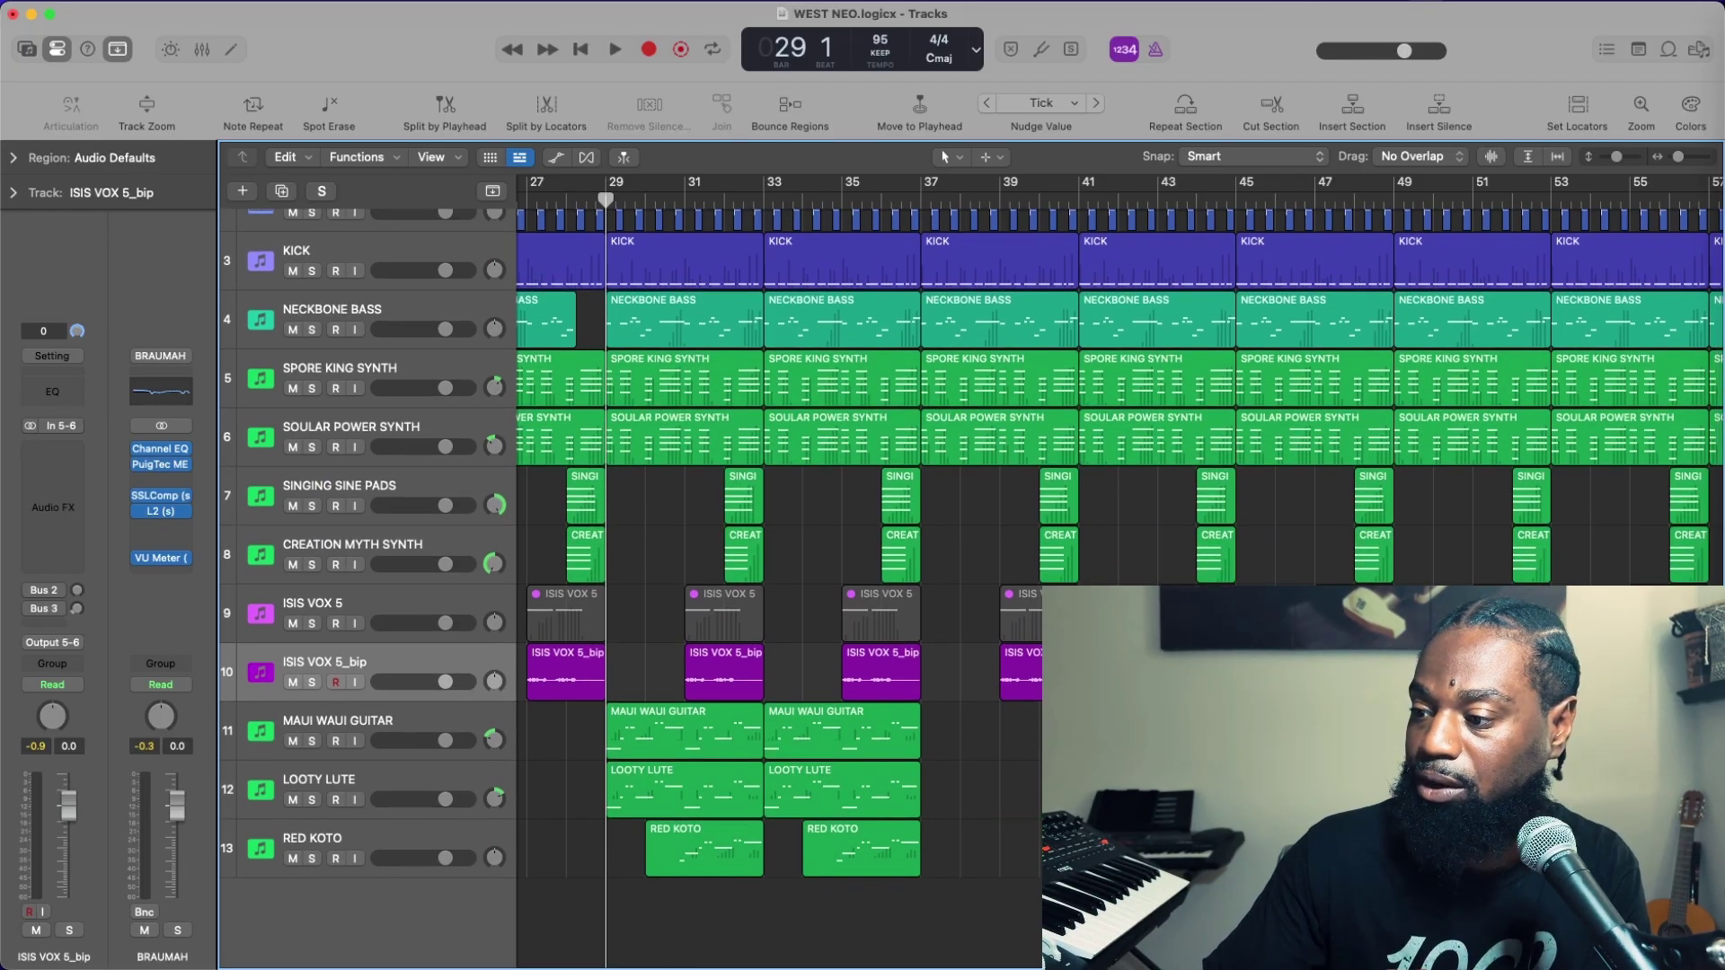
# Delete the SINGING SINE PADS and CREATION MYTH SYNTH regions at bars 40 and 48, and the LOOTY LUTE region at bar 41
pyautogui.hscroll(4, 974, 713)
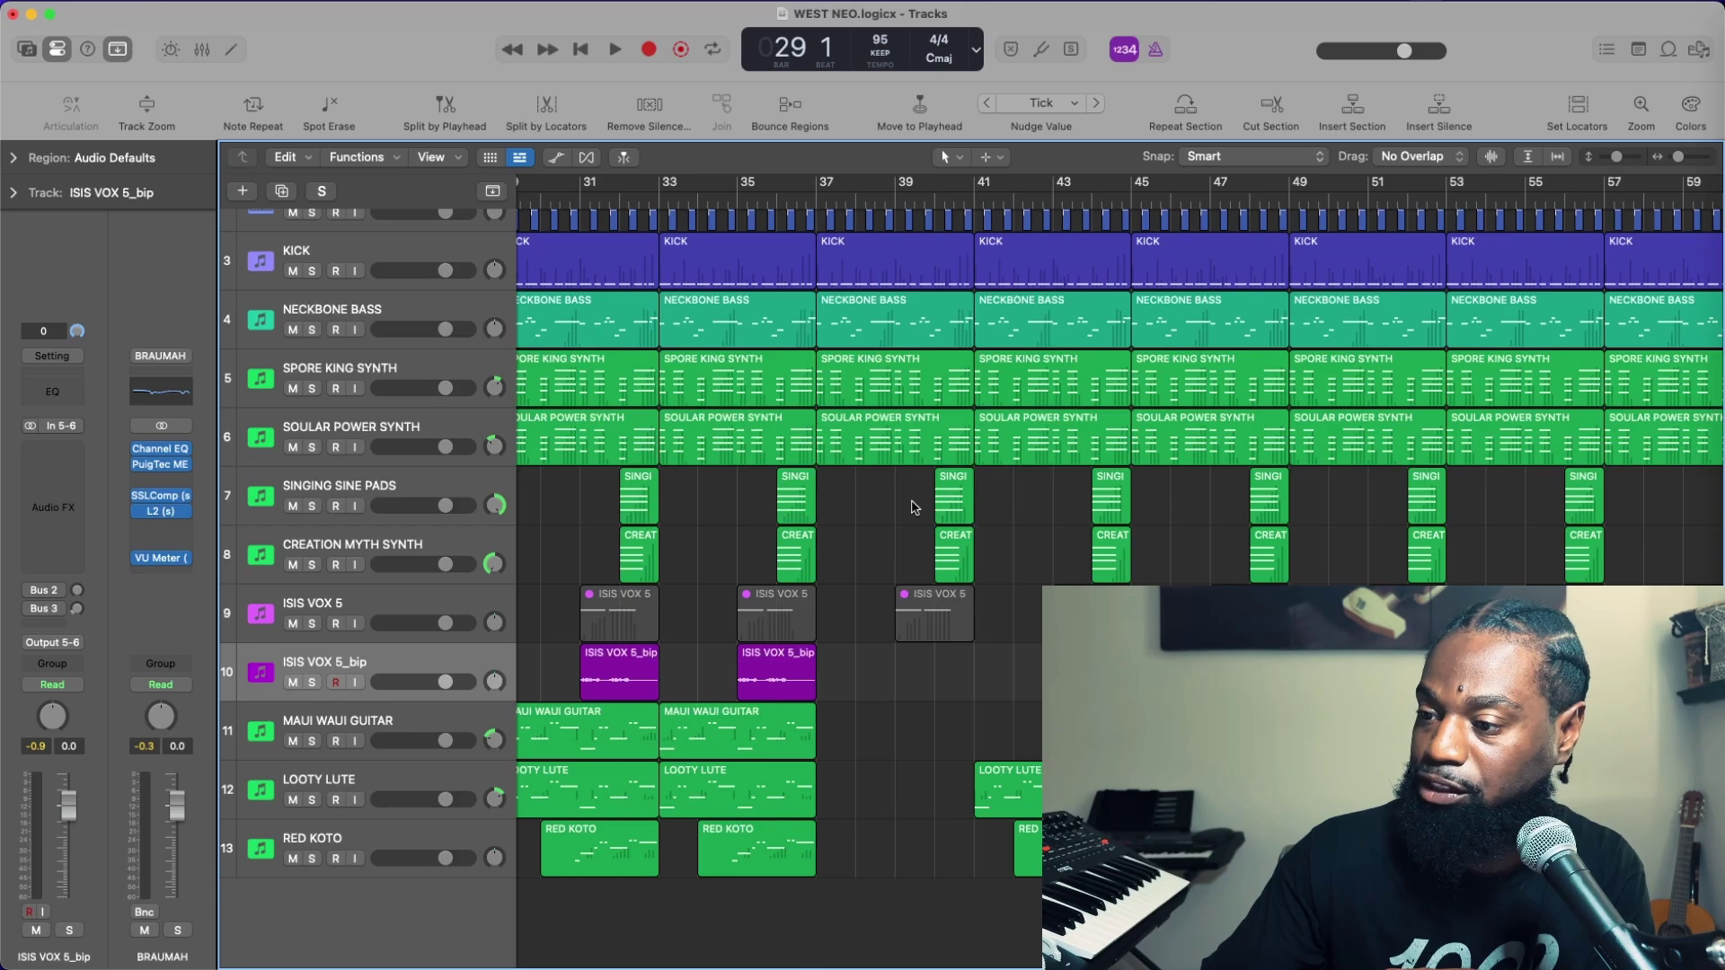
pyautogui.moveTo(914, 507); pyautogui.dragTo(984, 562)
pyautogui.press('Delete')
pyautogui.moveTo(1226, 500); pyautogui.dragTo(1301, 550)
pyautogui.press('Delete')
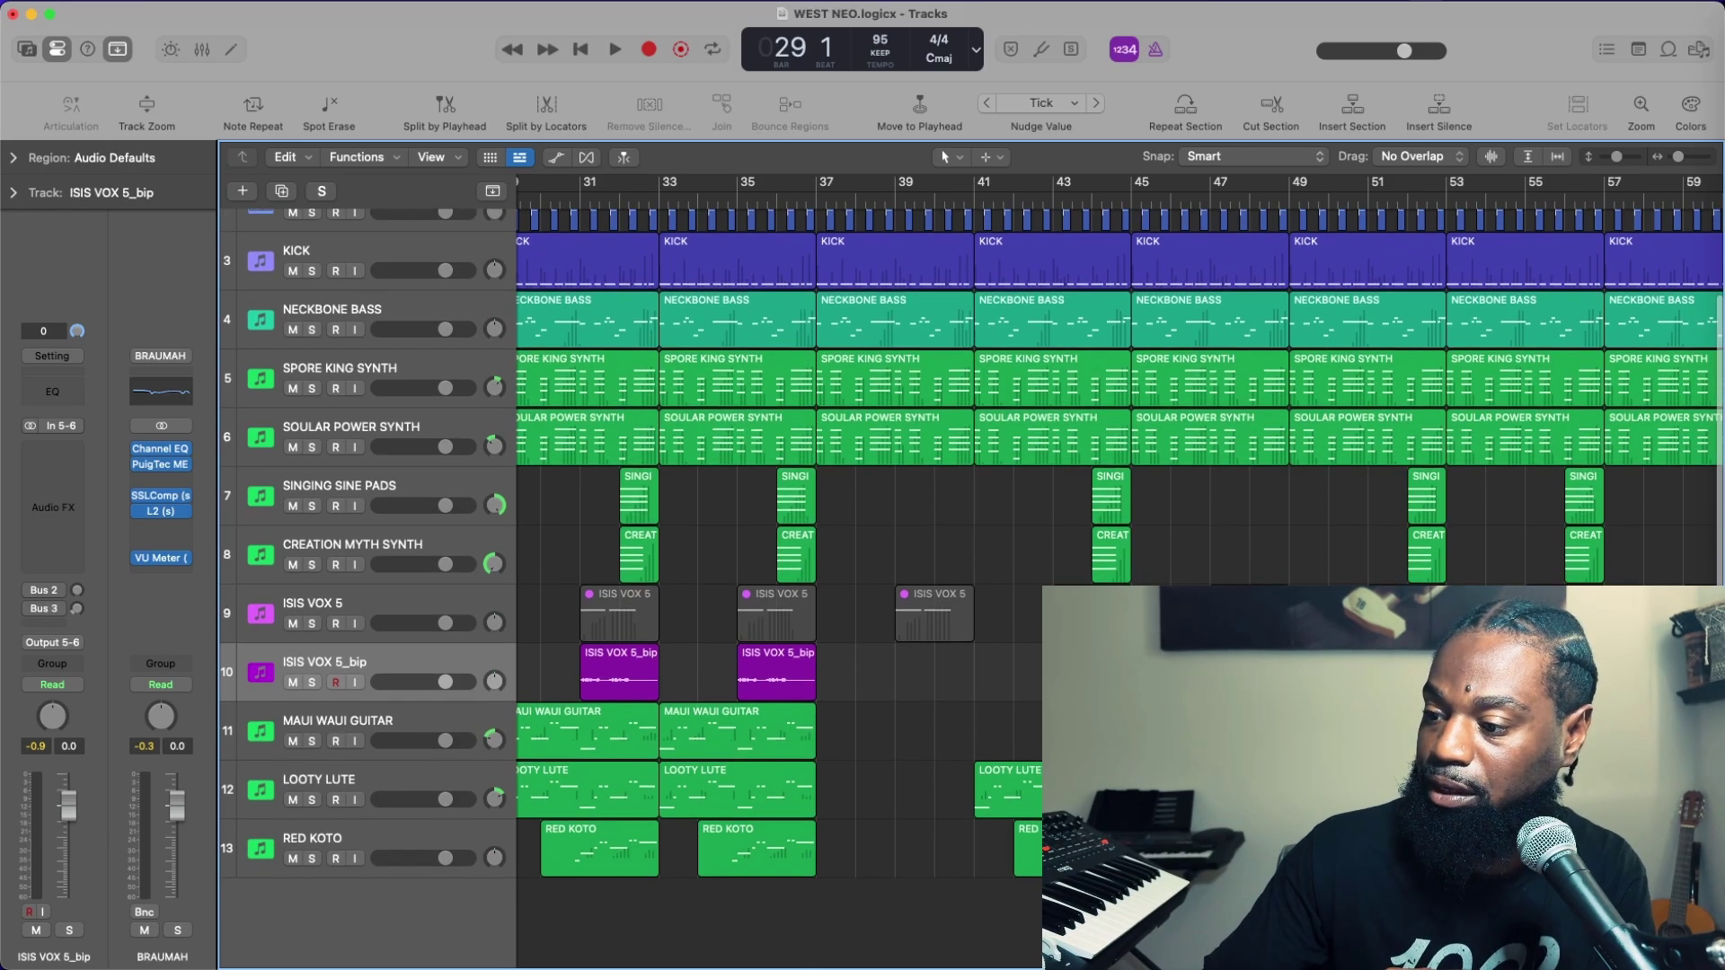
pyautogui.press('Delete')
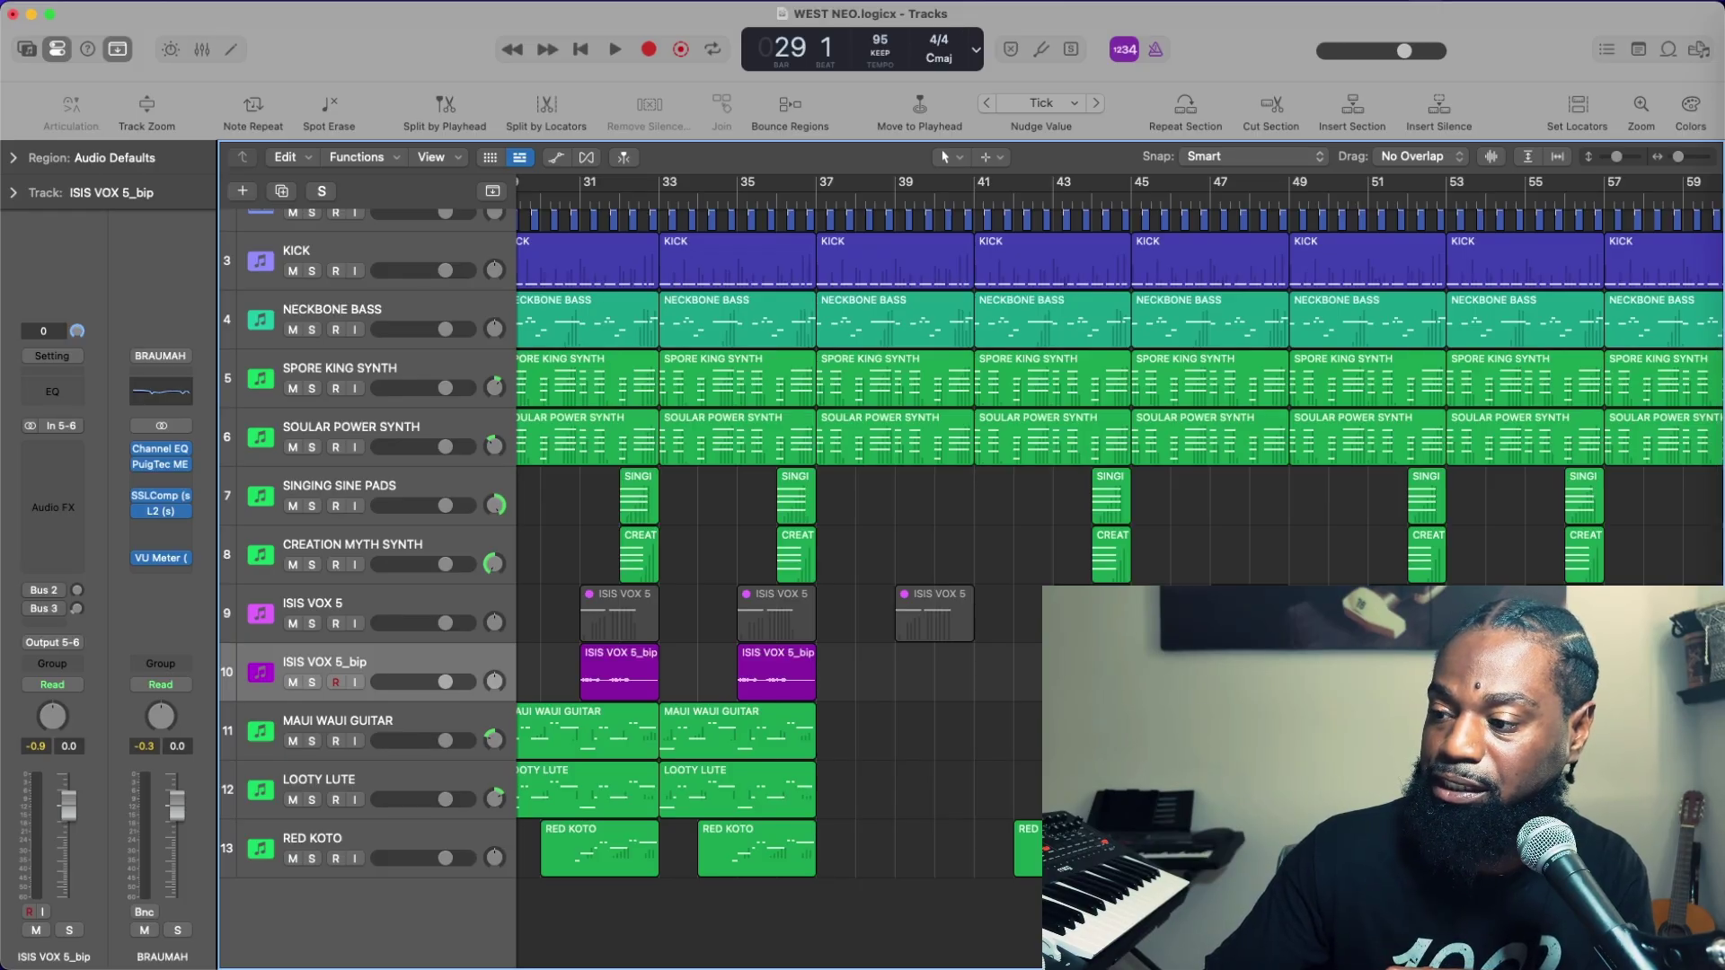
# Delete the SPORE KING SYNTH regions at bars 37 and 41
pyautogui.click(899, 396)
pyautogui.press('Delete')
pyautogui.click(1025, 389)
pyautogui.press('Delete')
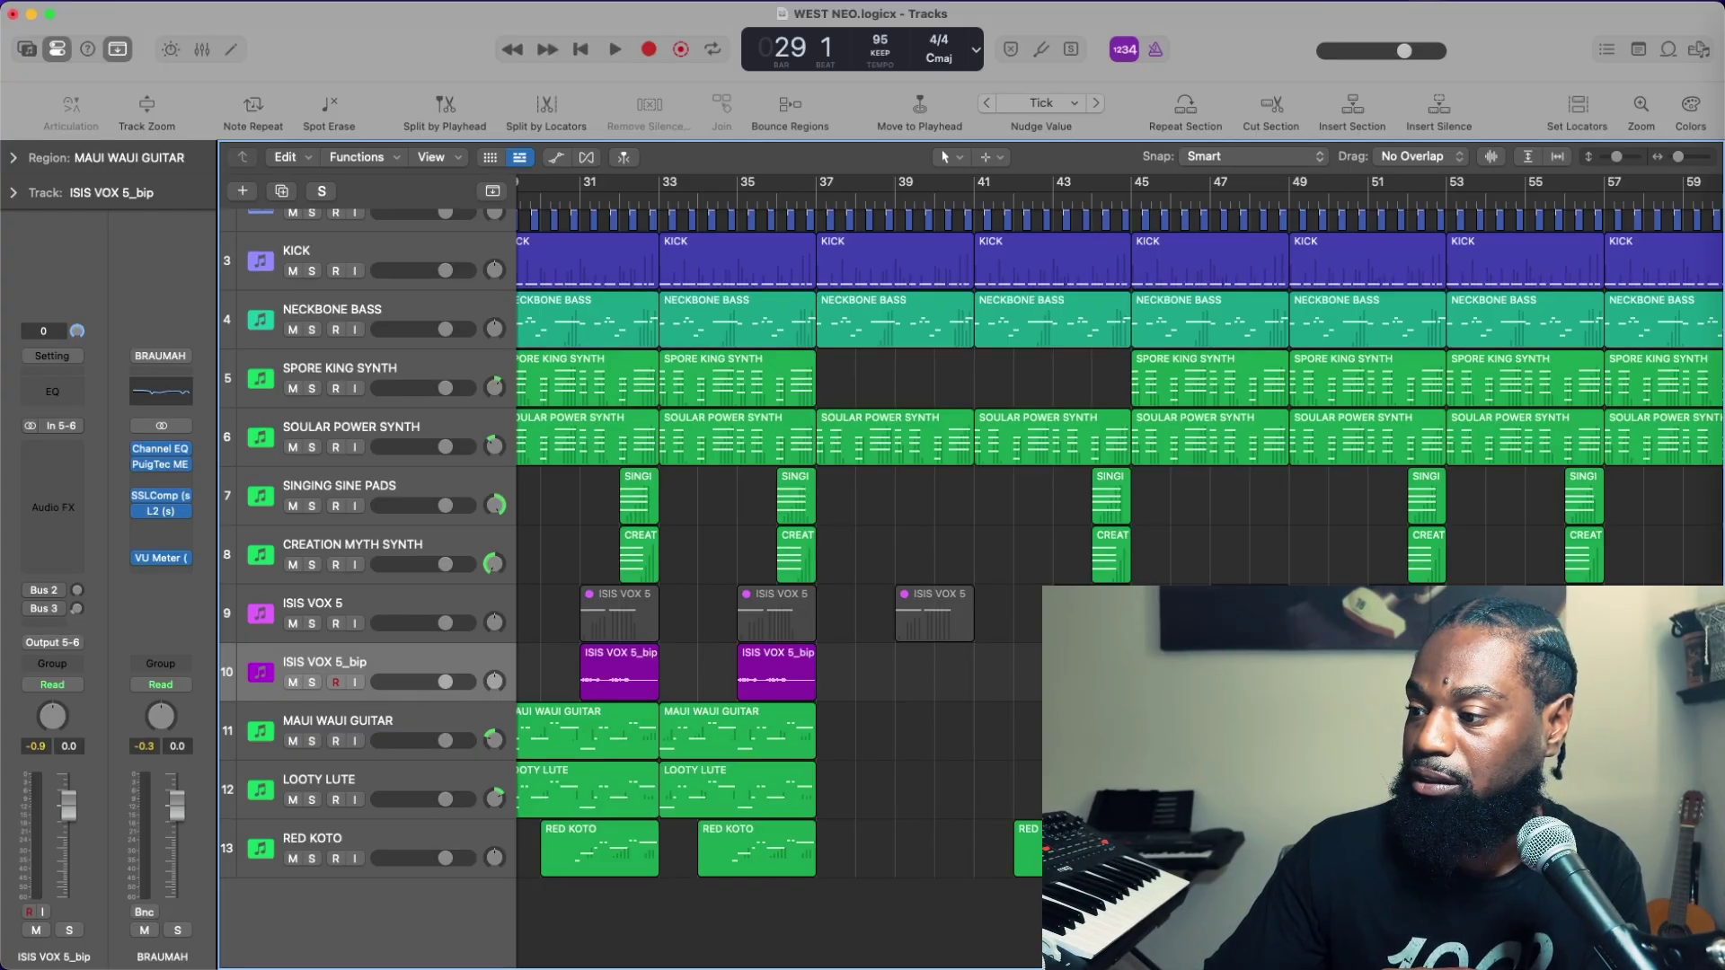
# Play the arrangement from bar 36 to listen through the stripped-down section at bars 37 to 45
pyautogui.scroll(1, 772, 539)
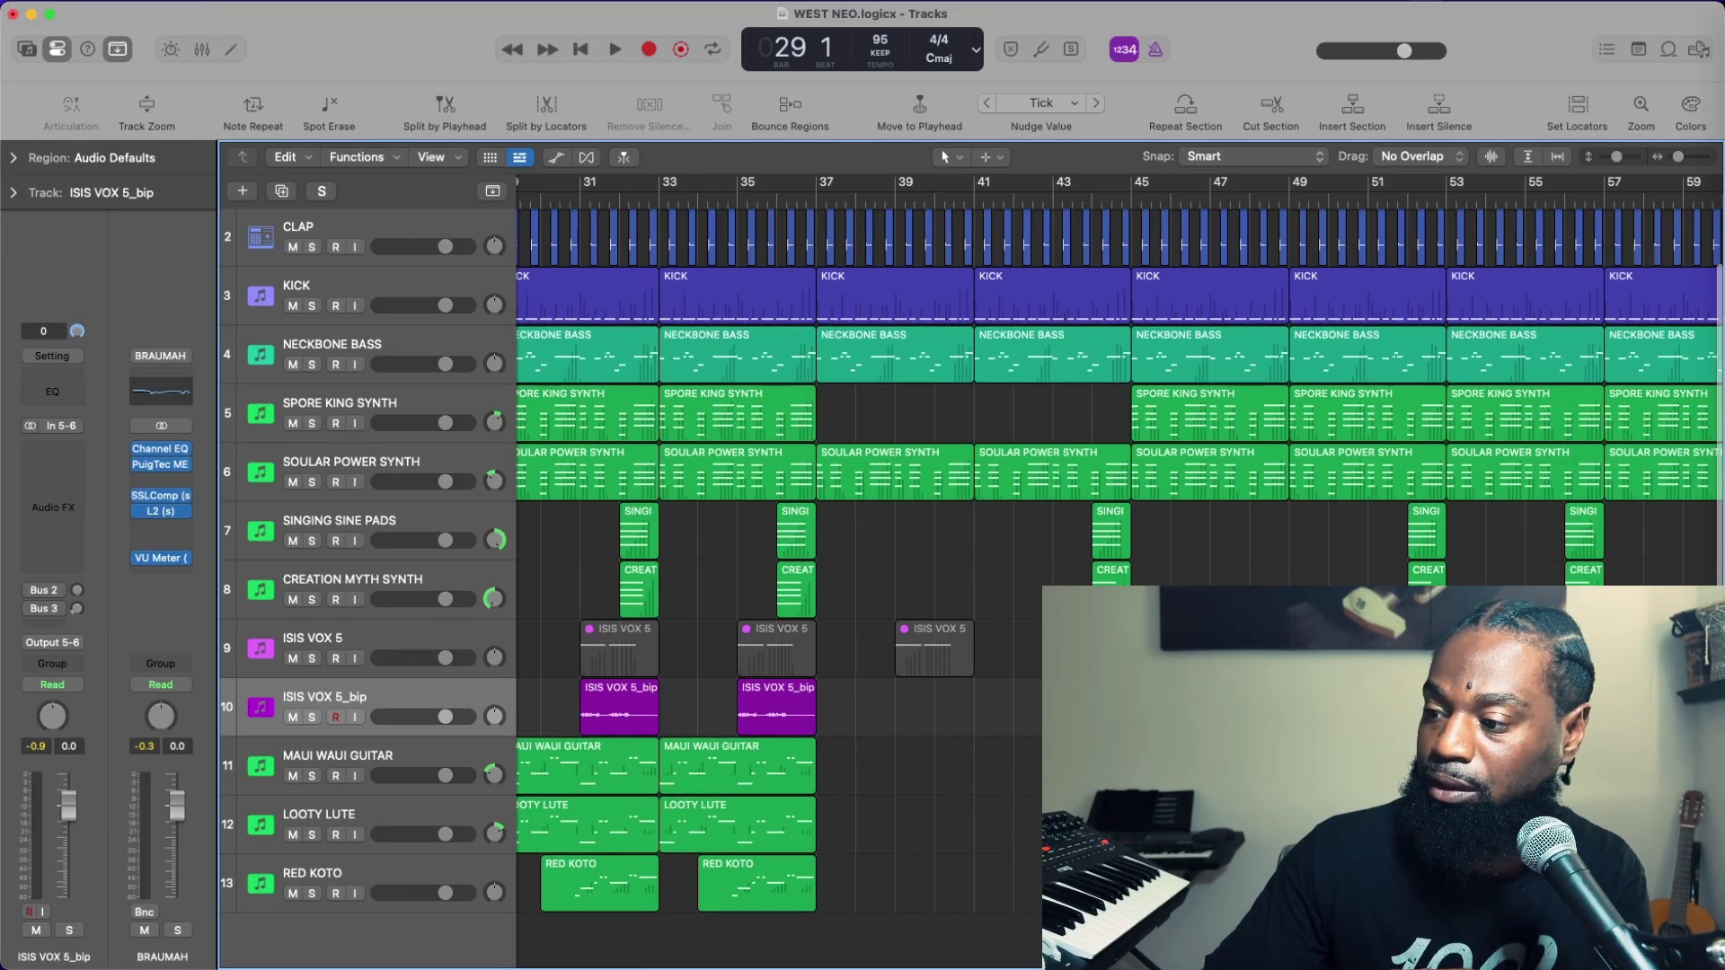
pyautogui.scroll(-1, 773, 539)
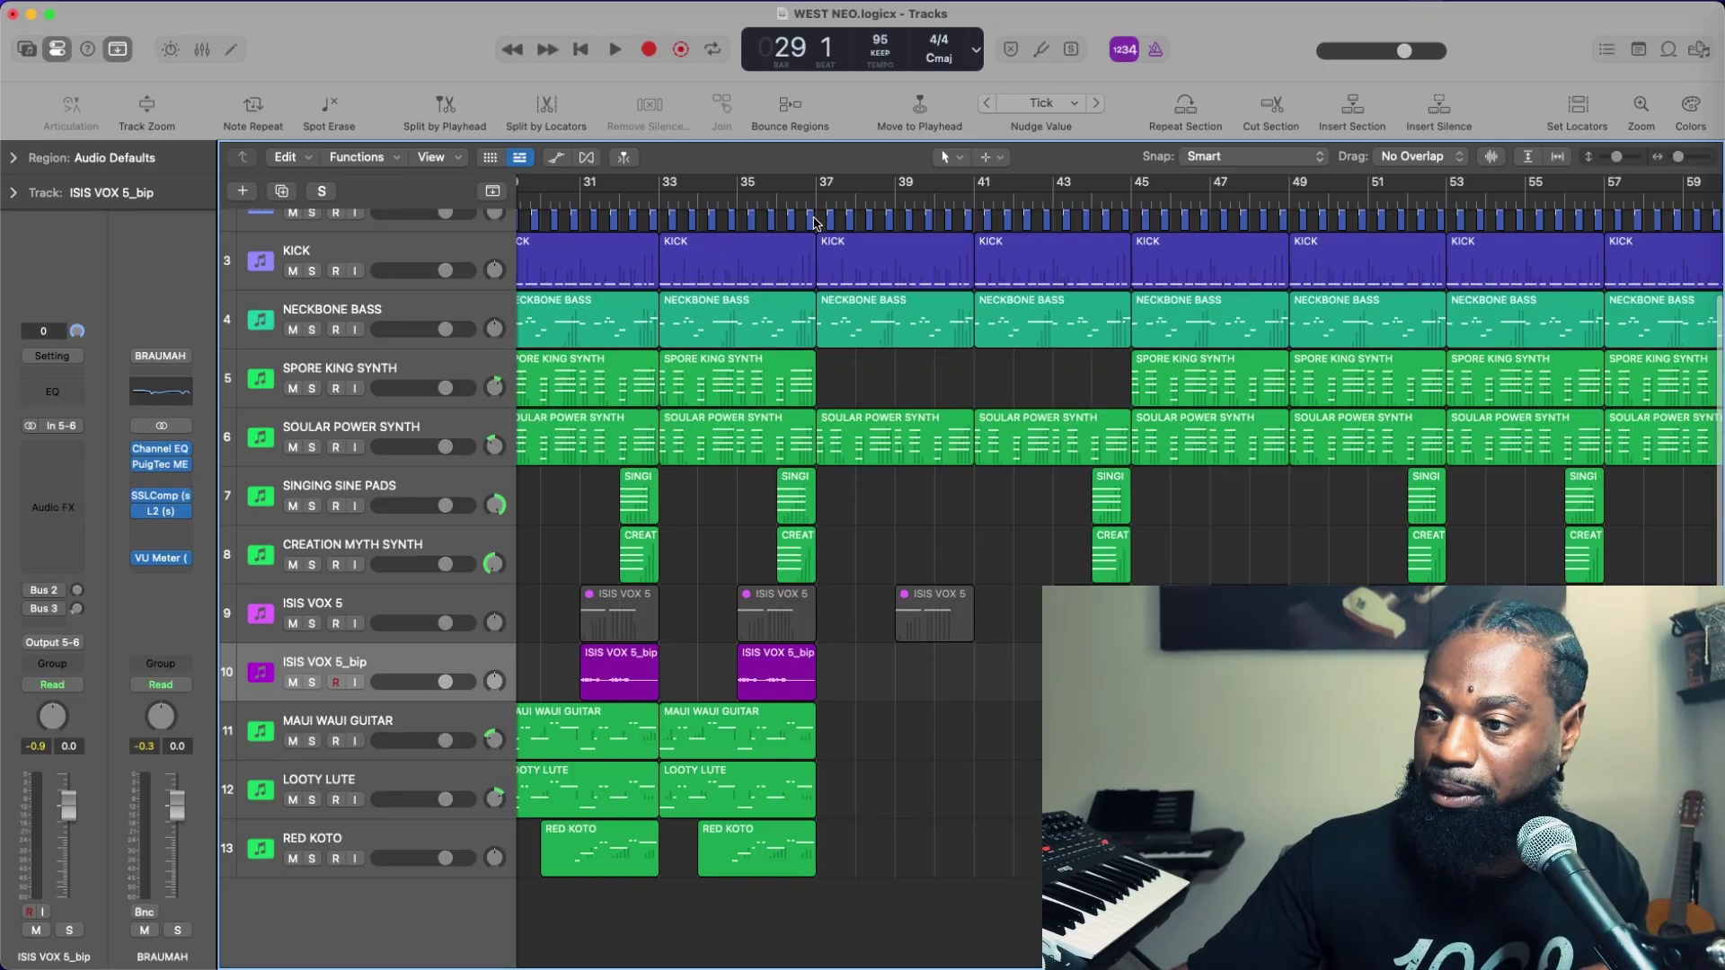
pyautogui.moveTo(811, 198); pyautogui.dragTo(784, 199)
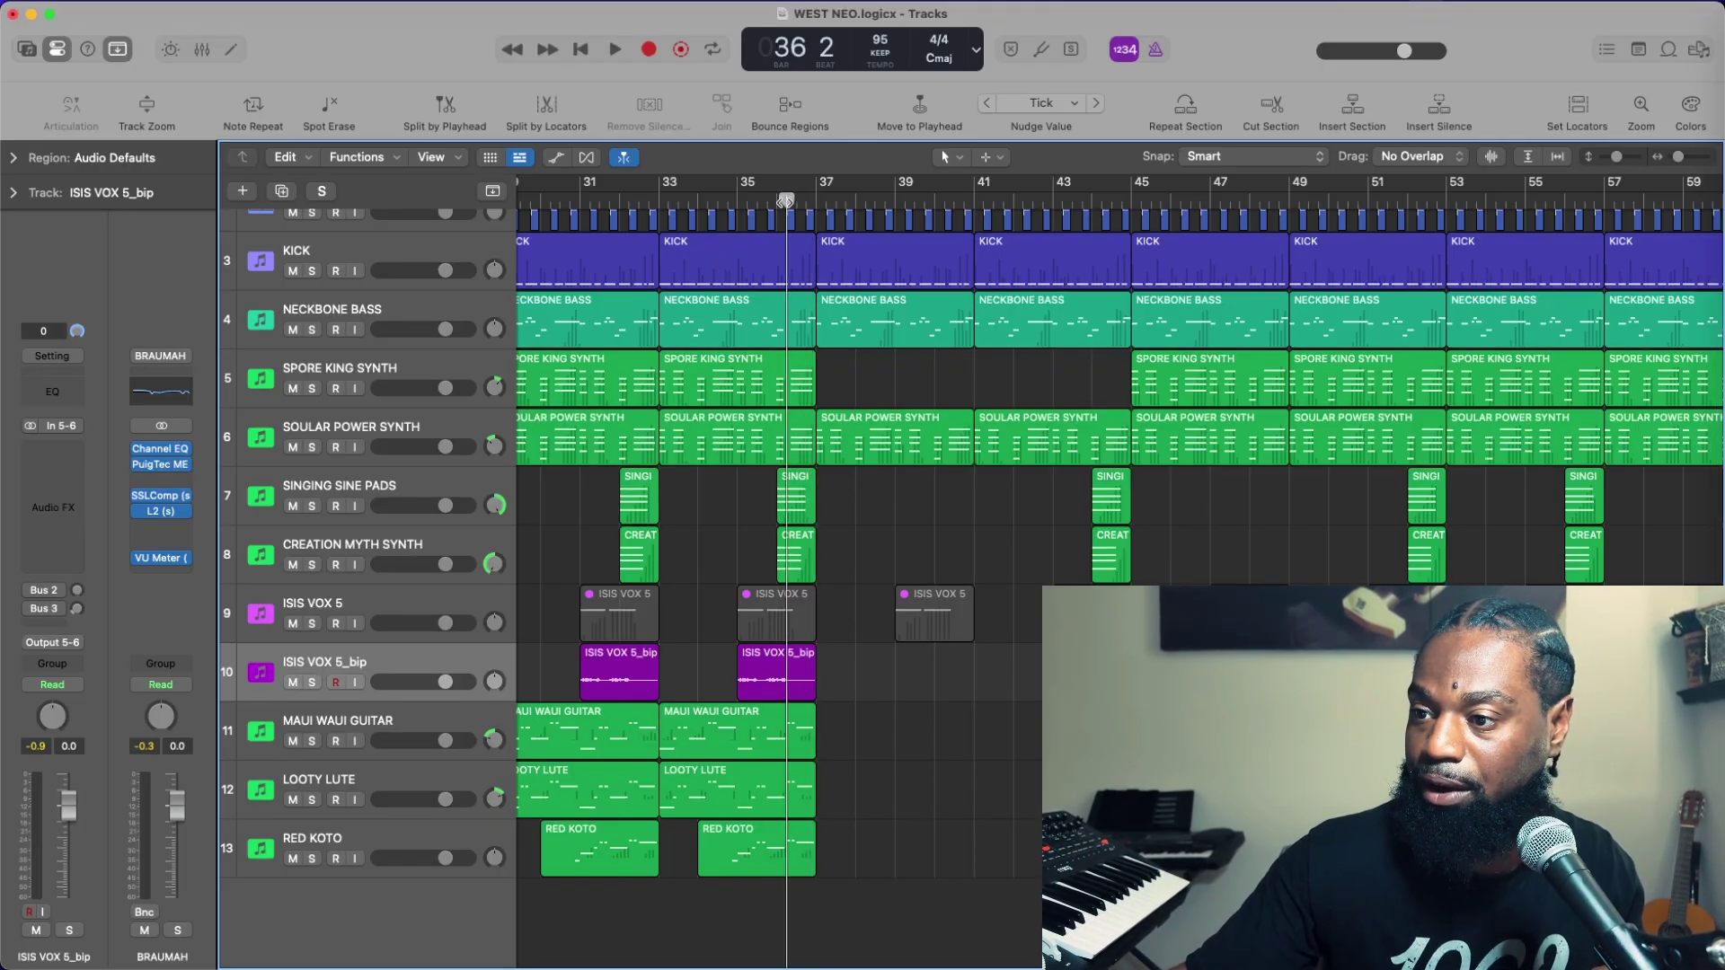
pyautogui.press('space')
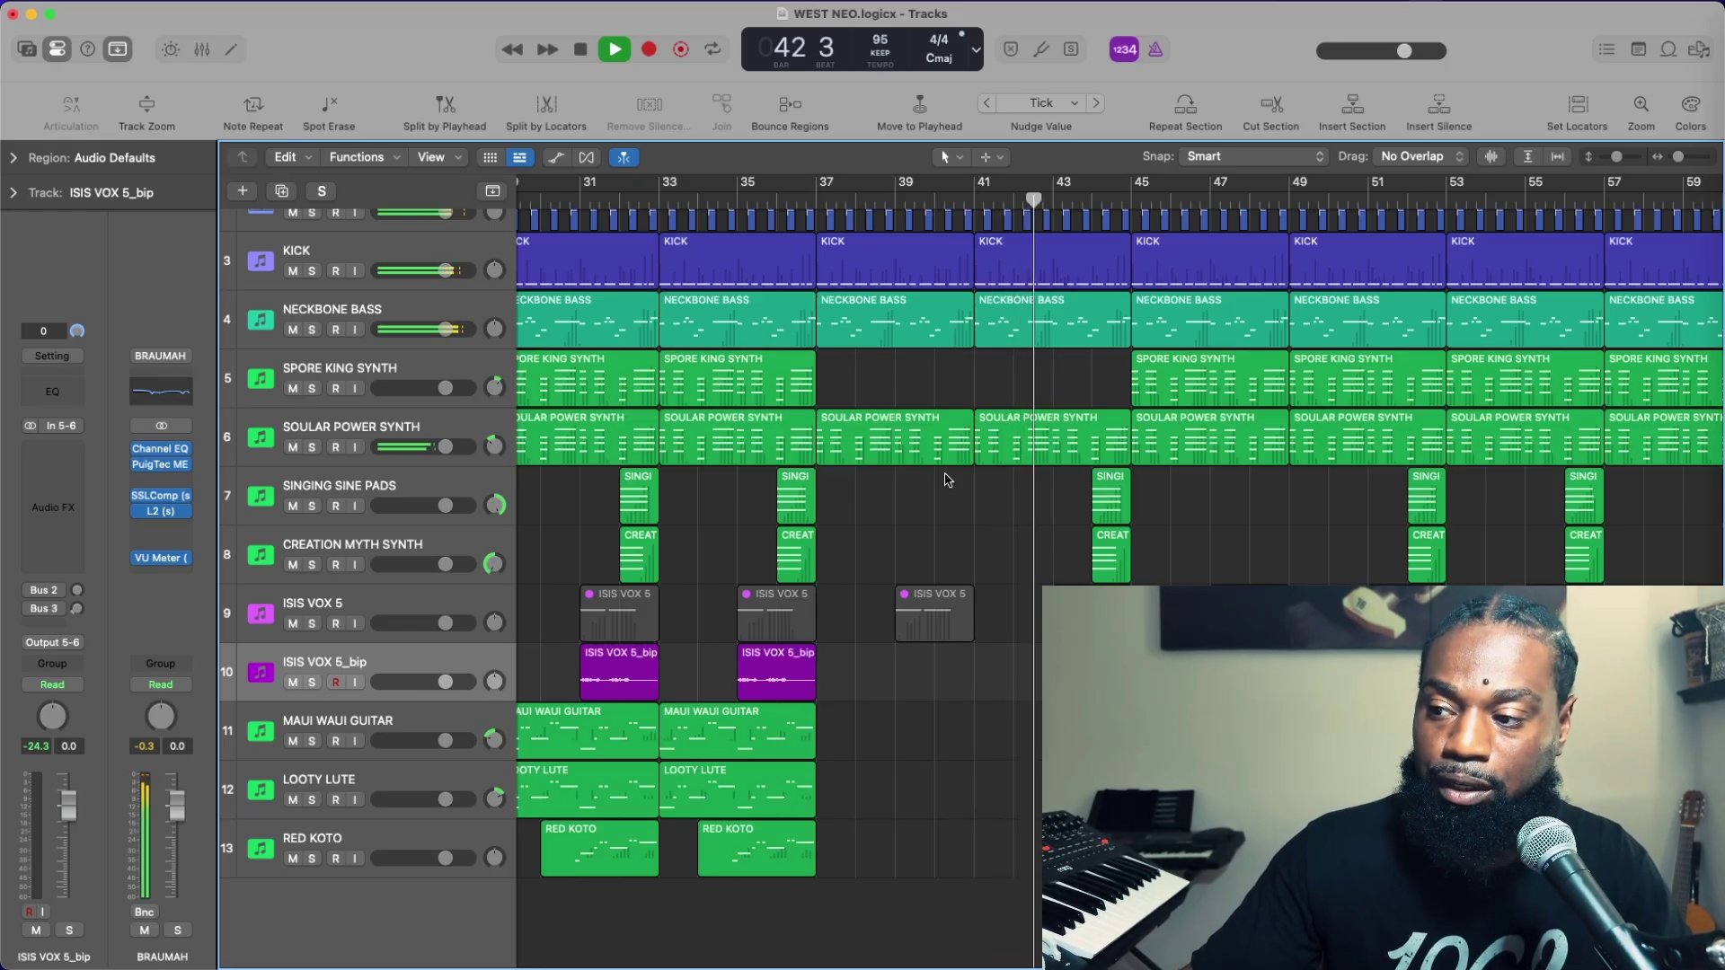
pyautogui.scroll(3, 948, 480)
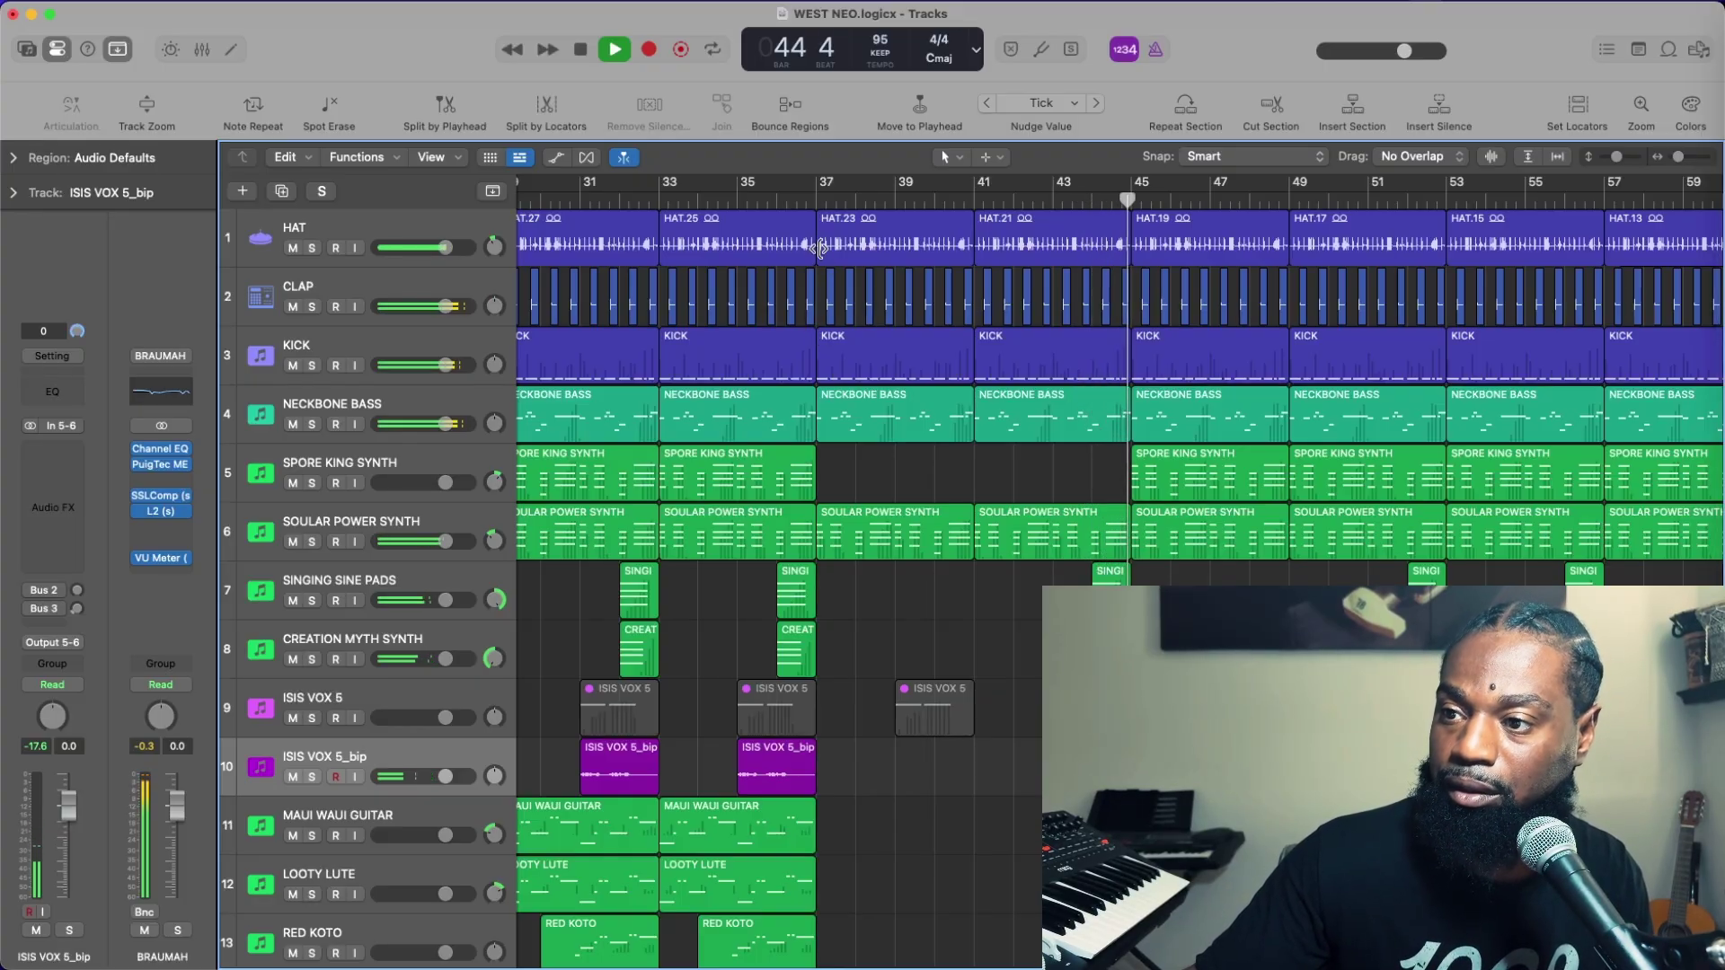
# Delete the HAT region at bar 37 after auditioning it trimmed to start at bar 39
pyautogui.press('space')
pyautogui.moveTo(819, 248); pyautogui.dragTo(895, 248)
pyautogui.click(776, 200)
pyautogui.press('space')
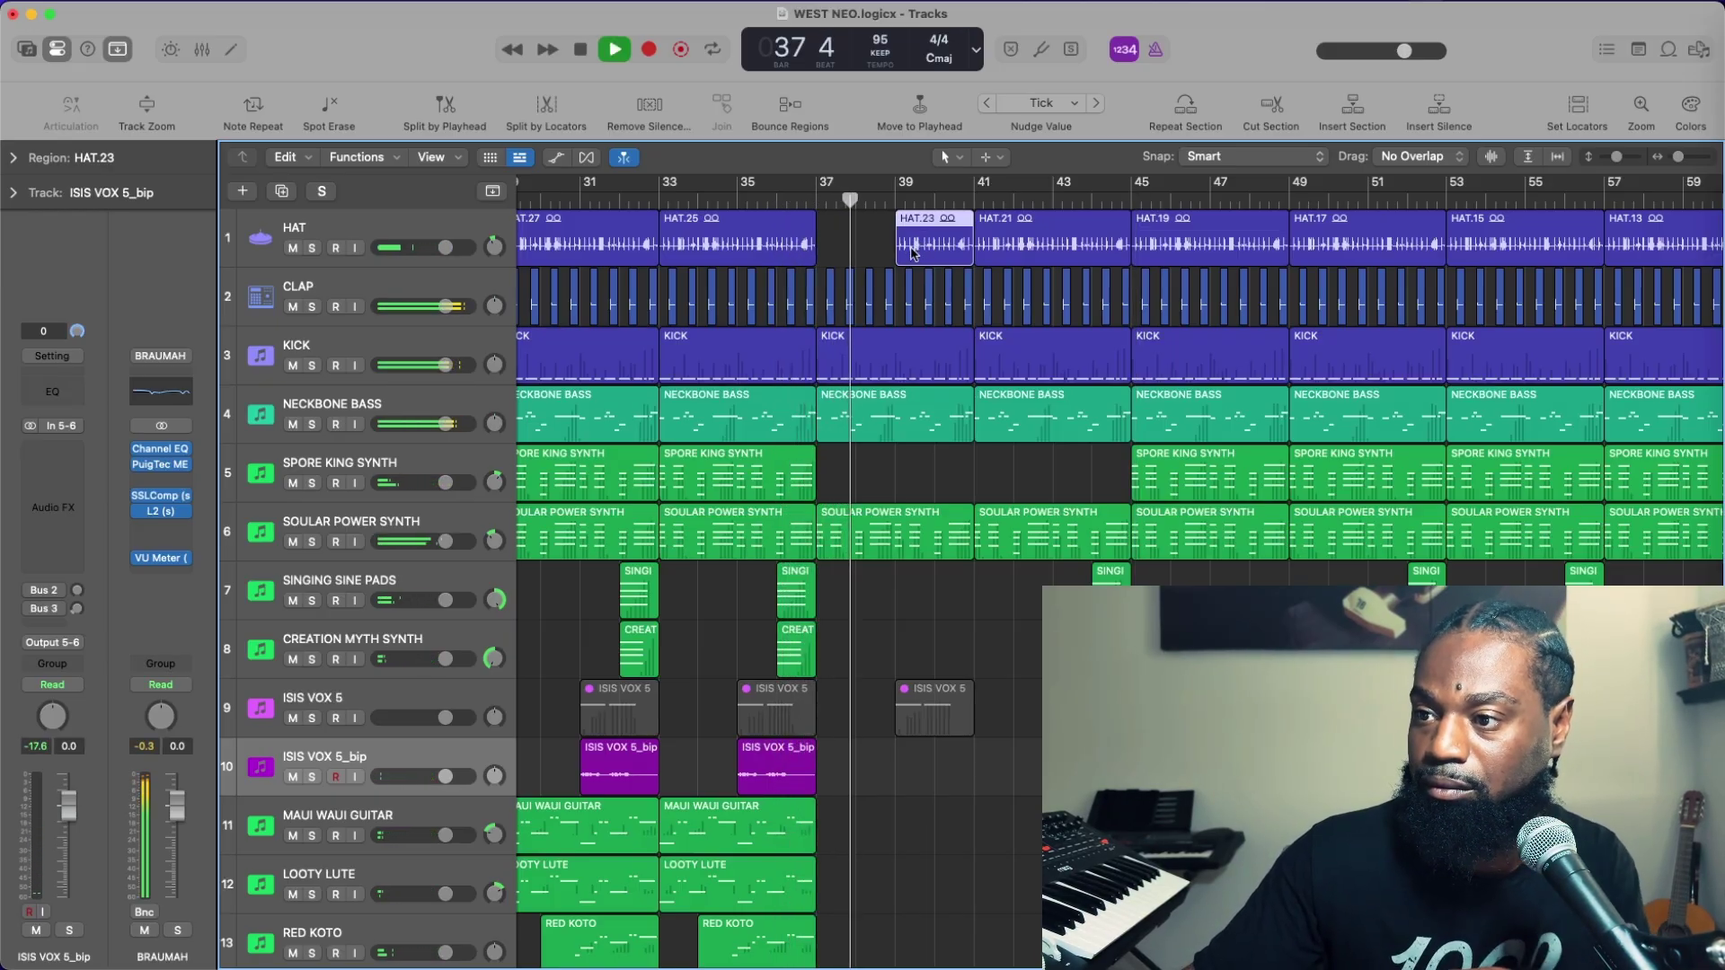
pyautogui.press('Delete')
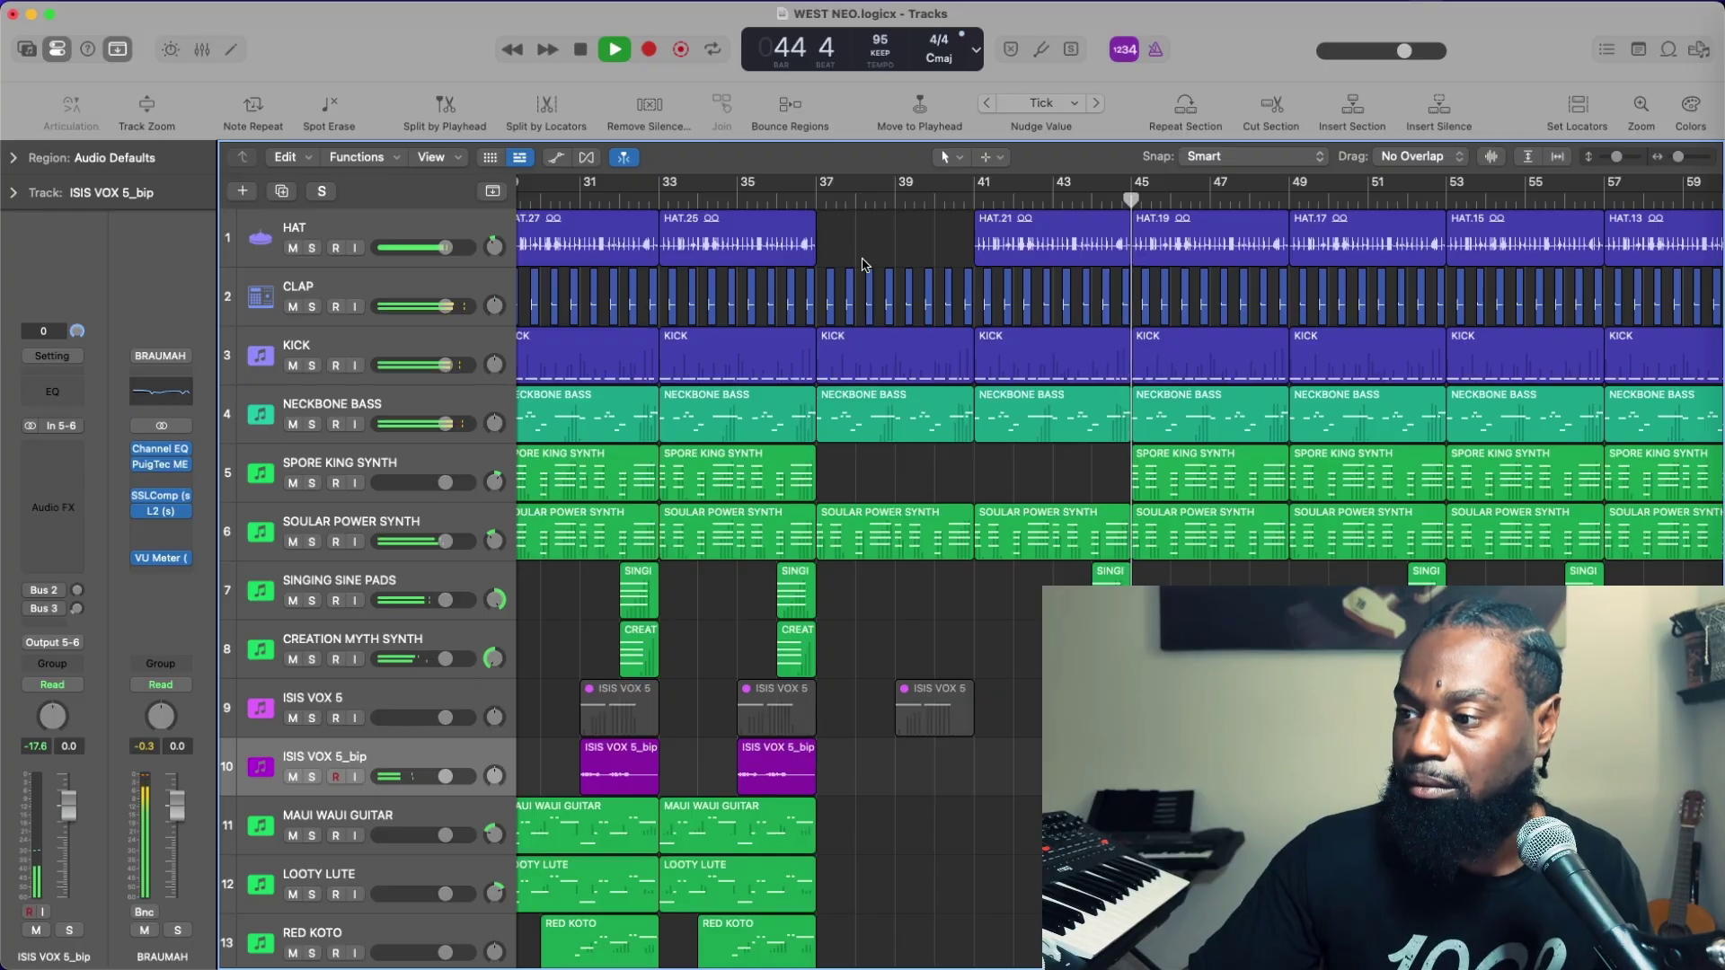
# Examine the remaining regions on all tracks from bar 45 to the end of the arrangement during playback
pyautogui.hscroll(3, 1112, 514)
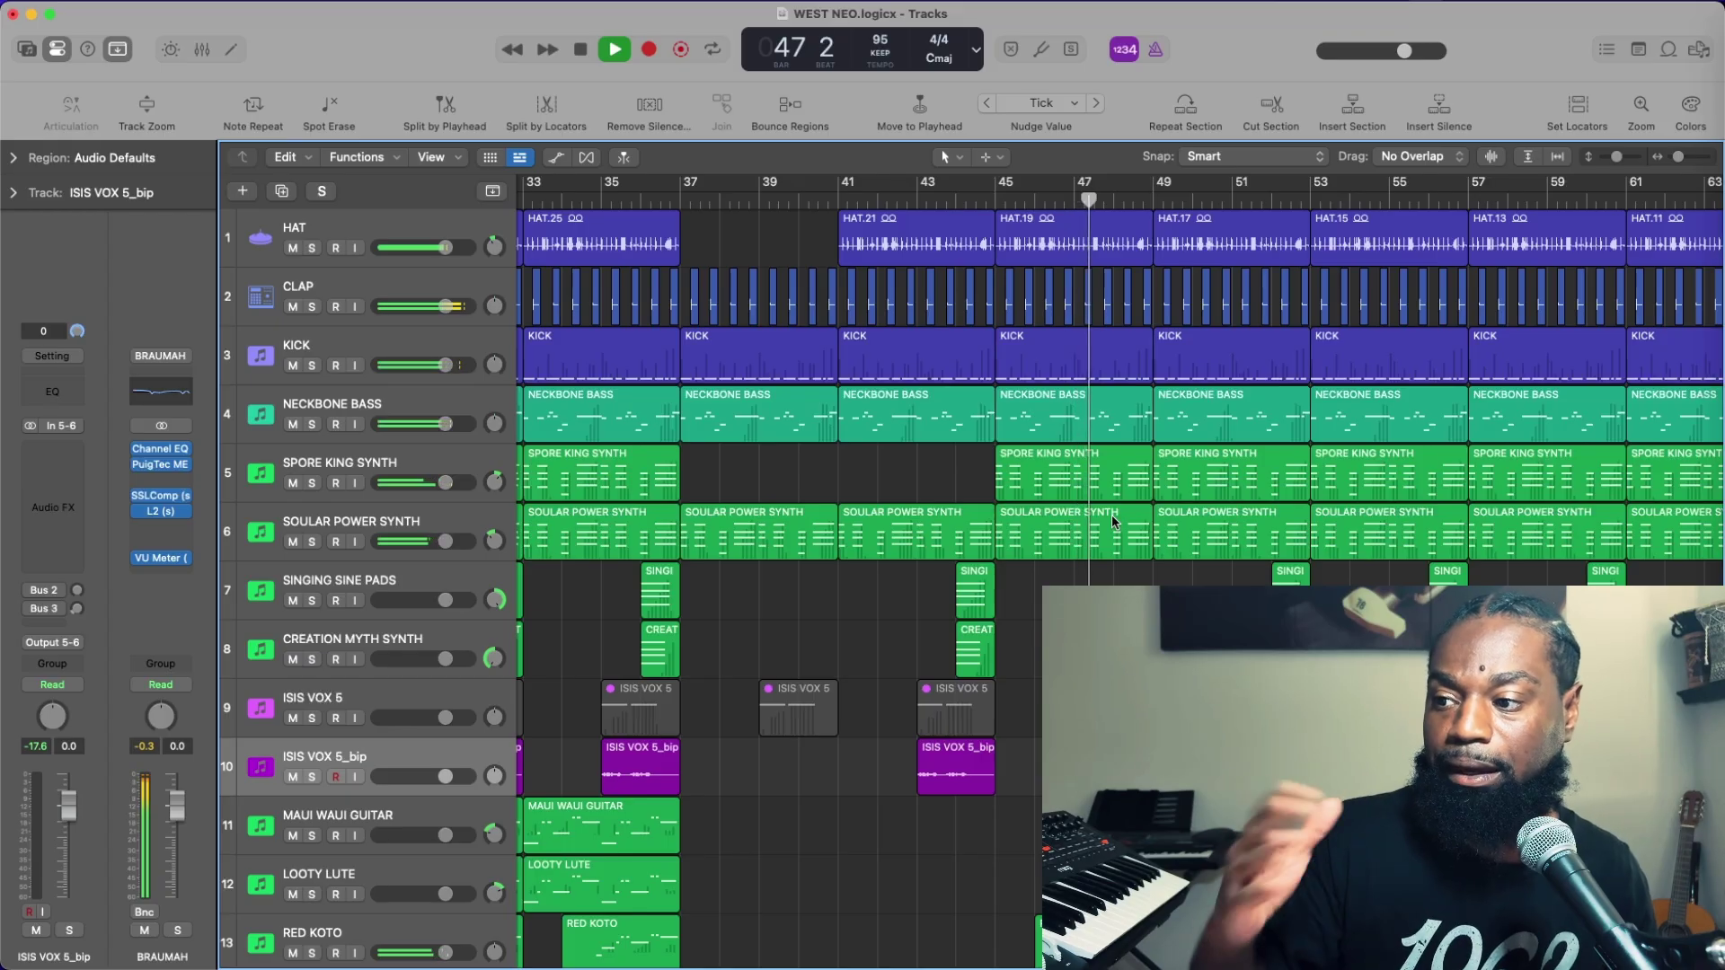
pyautogui.scroll(-2, 1112, 517)
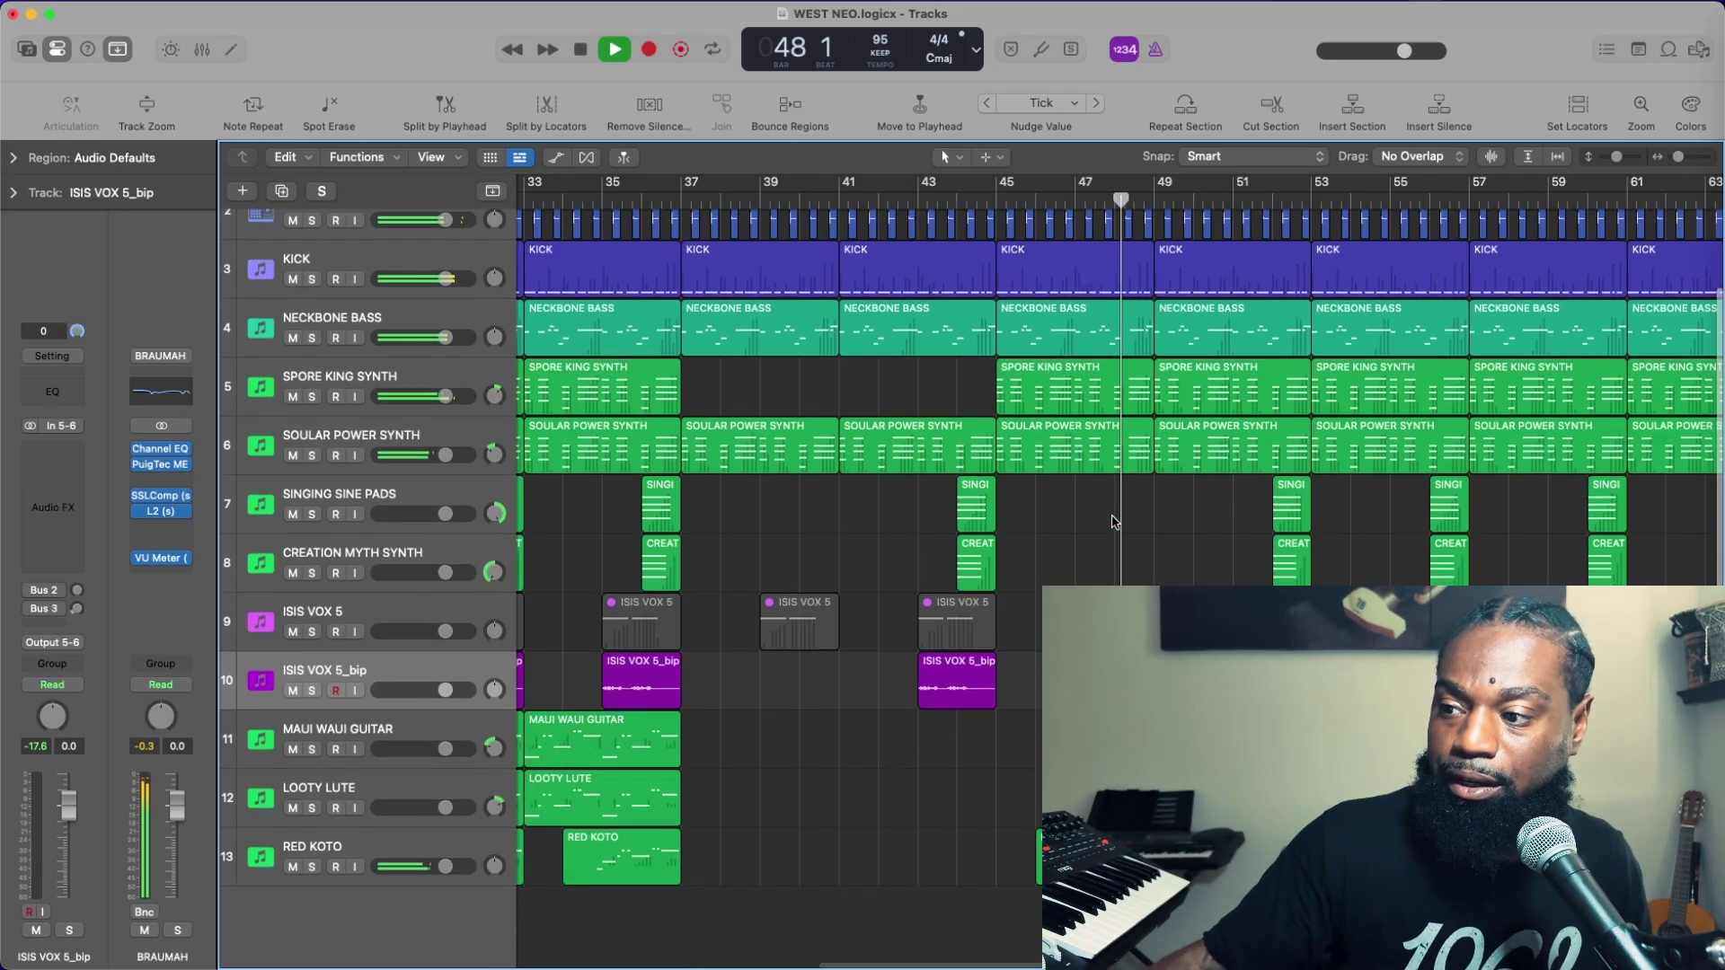
pyautogui.scroll(-1, 1112, 521)
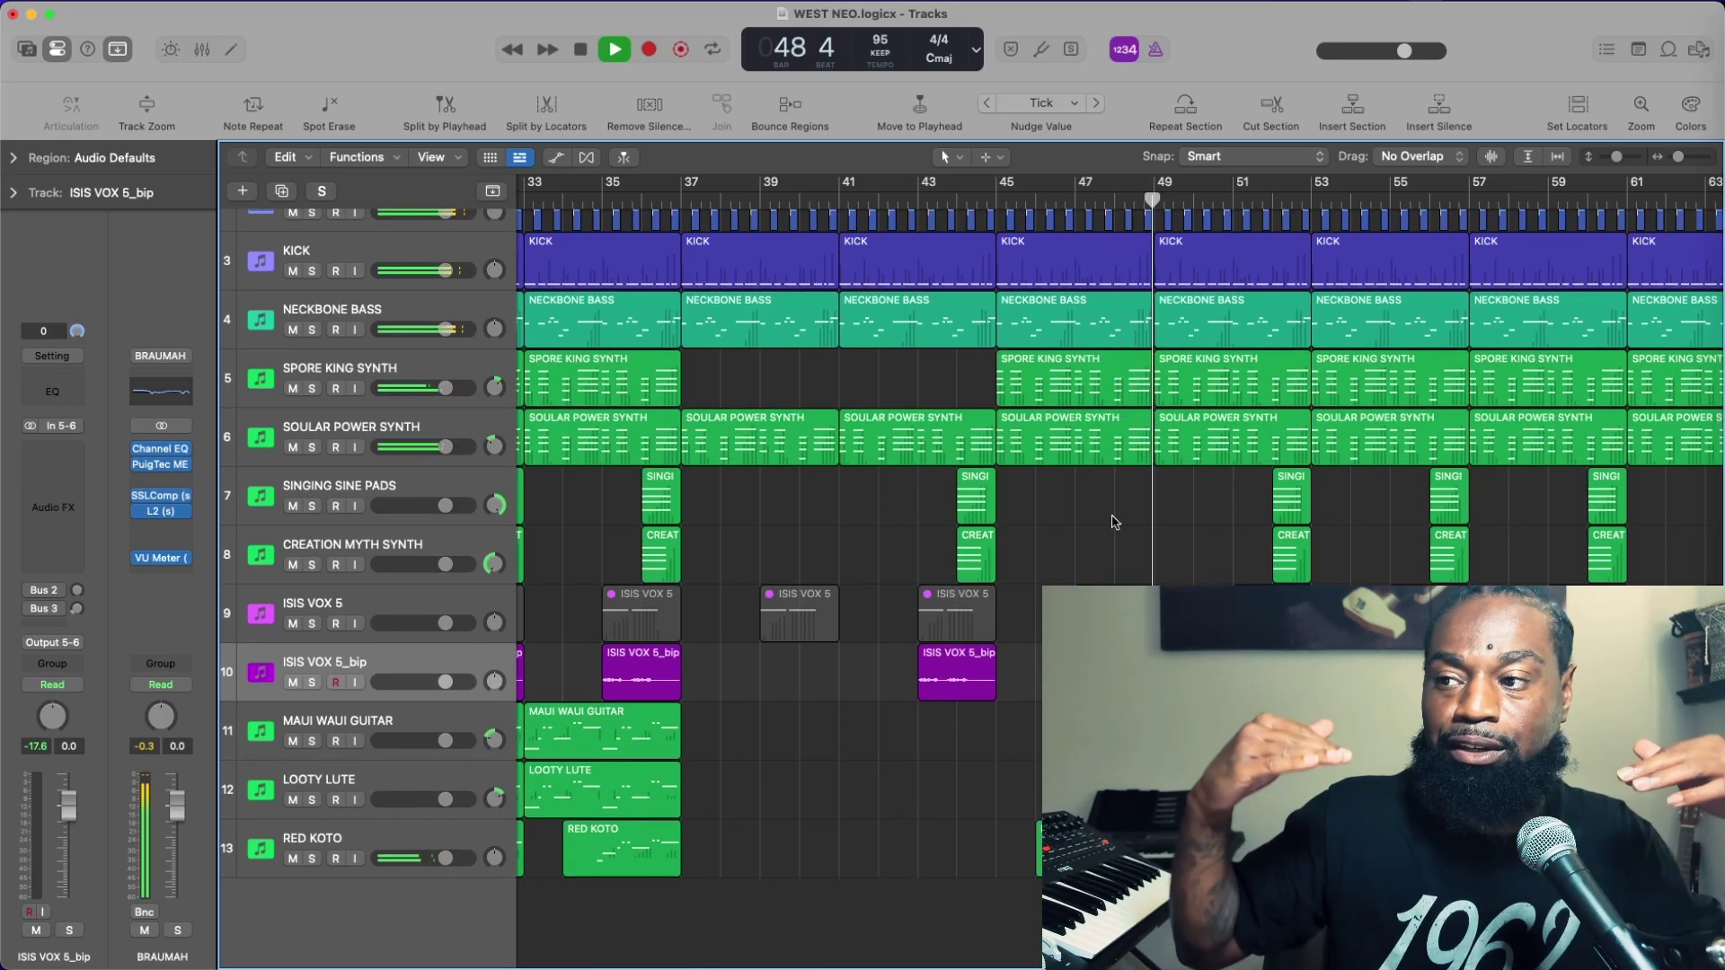
pyautogui.scroll(2, 1131, 521)
pyautogui.hscroll(5, 1097, 518)
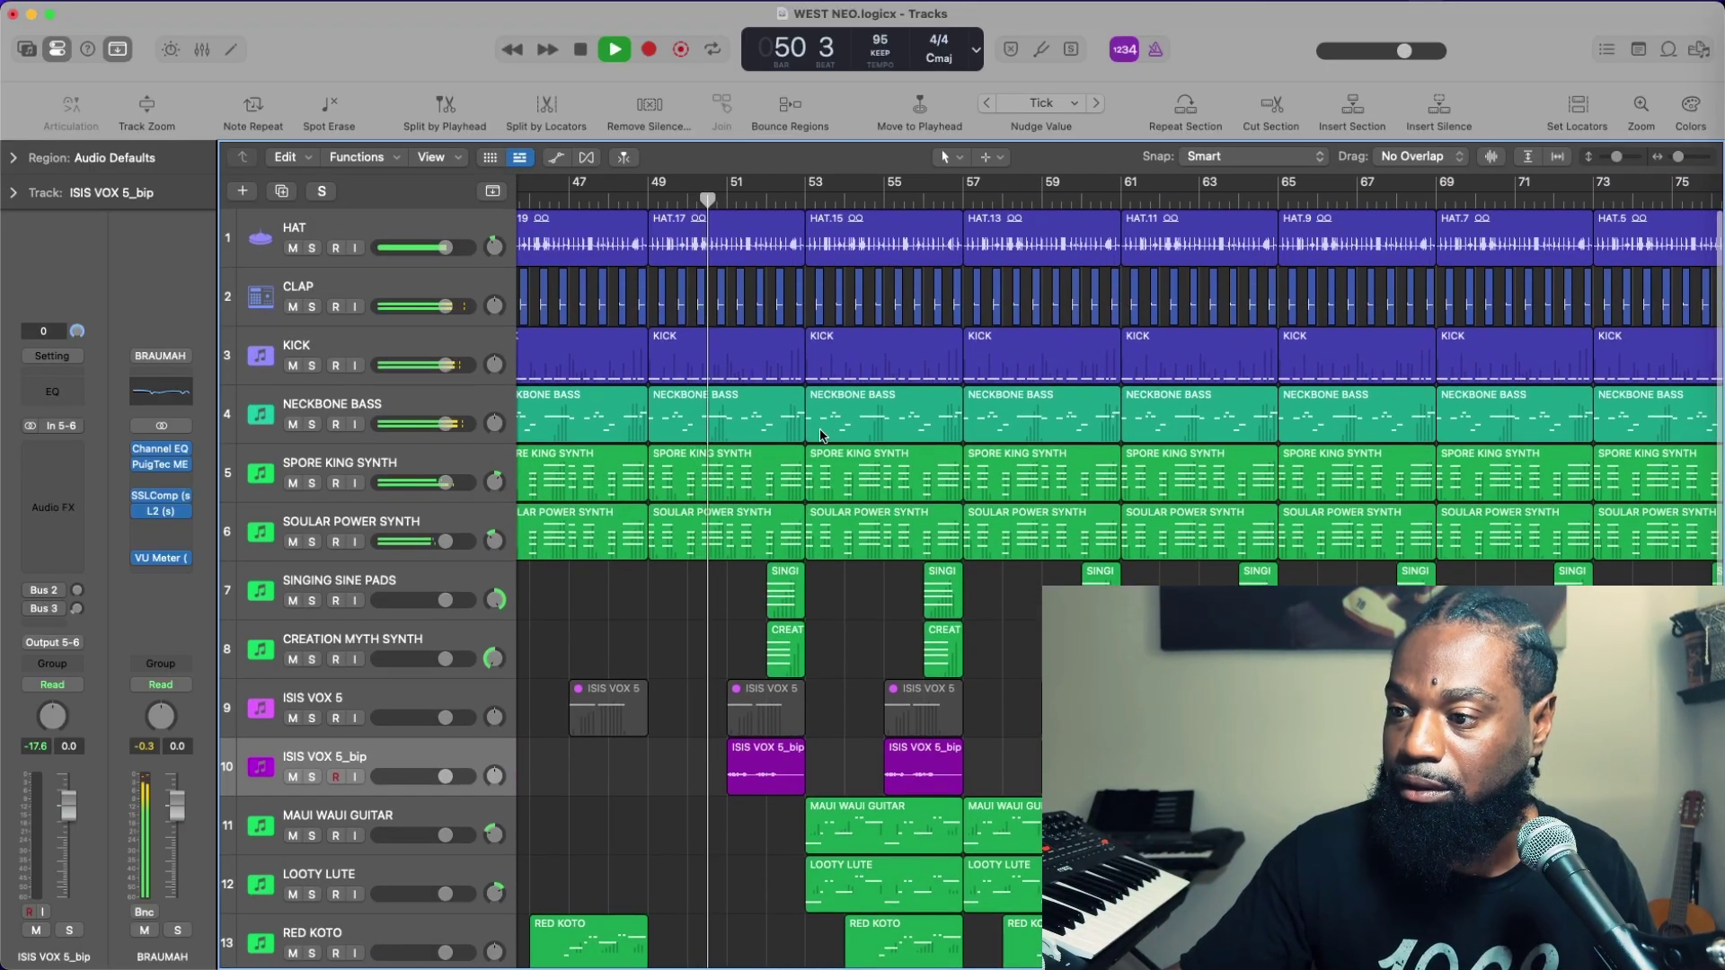
pyautogui.hscroll(4, 931, 442)
pyautogui.hscroll(2, 932, 442)
pyautogui.scroll(-3, 943, 584)
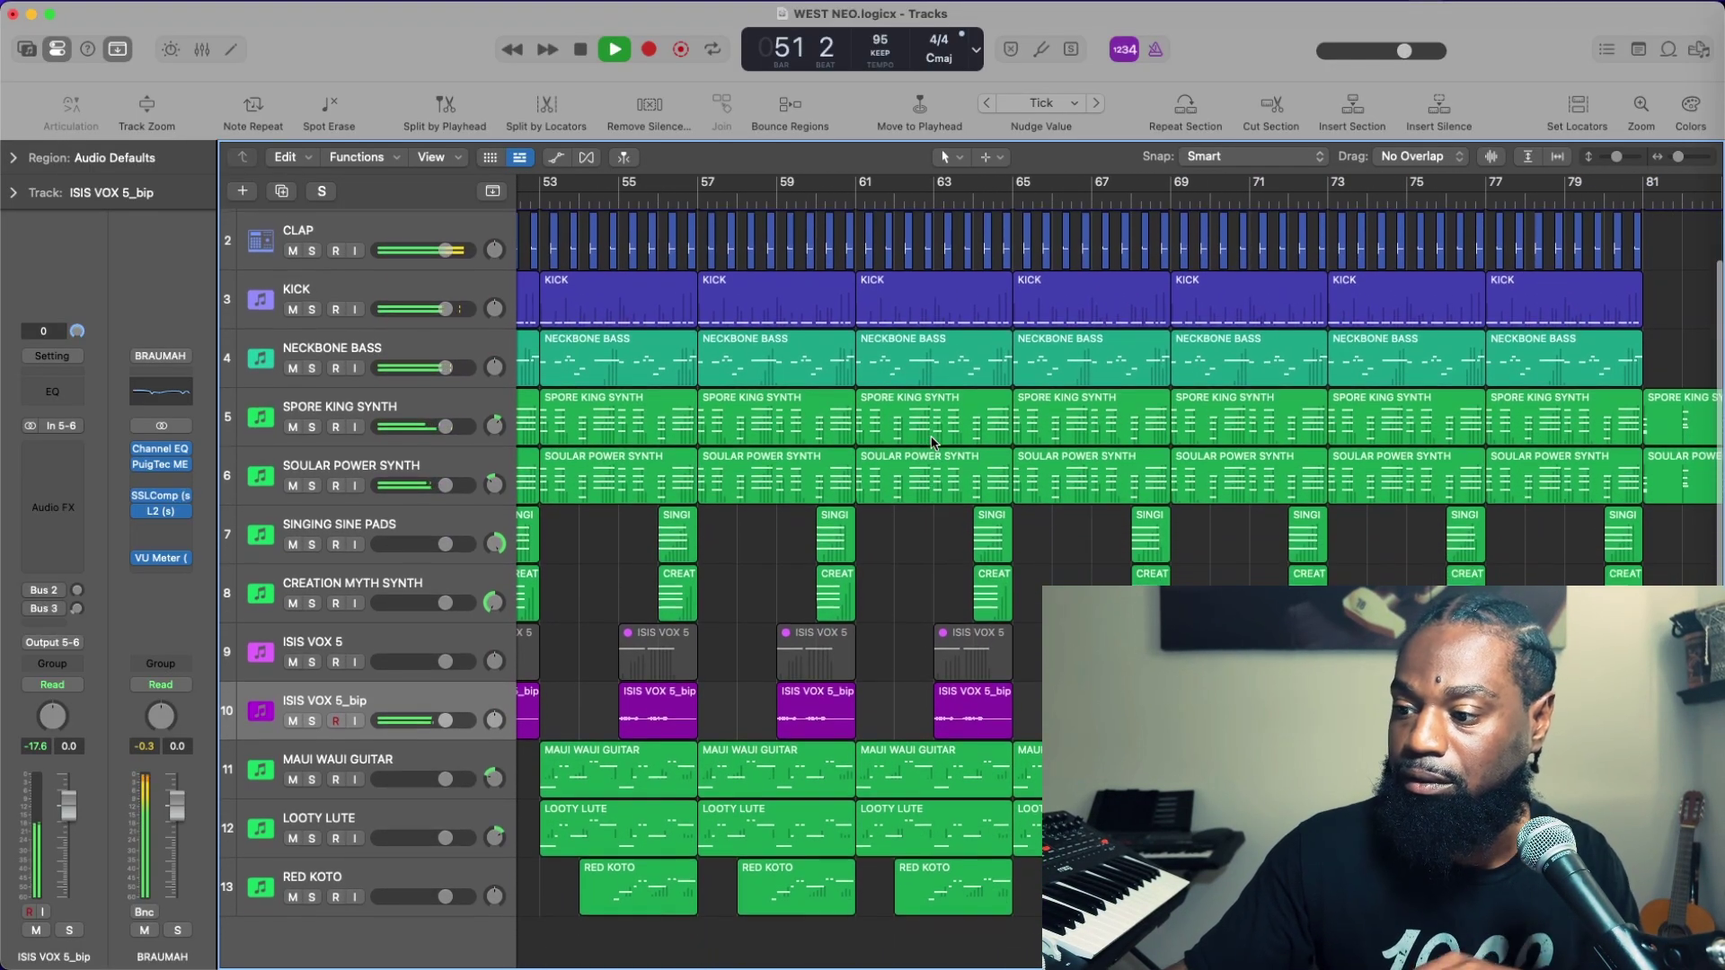
pyautogui.hscroll(-3, 952, 710)
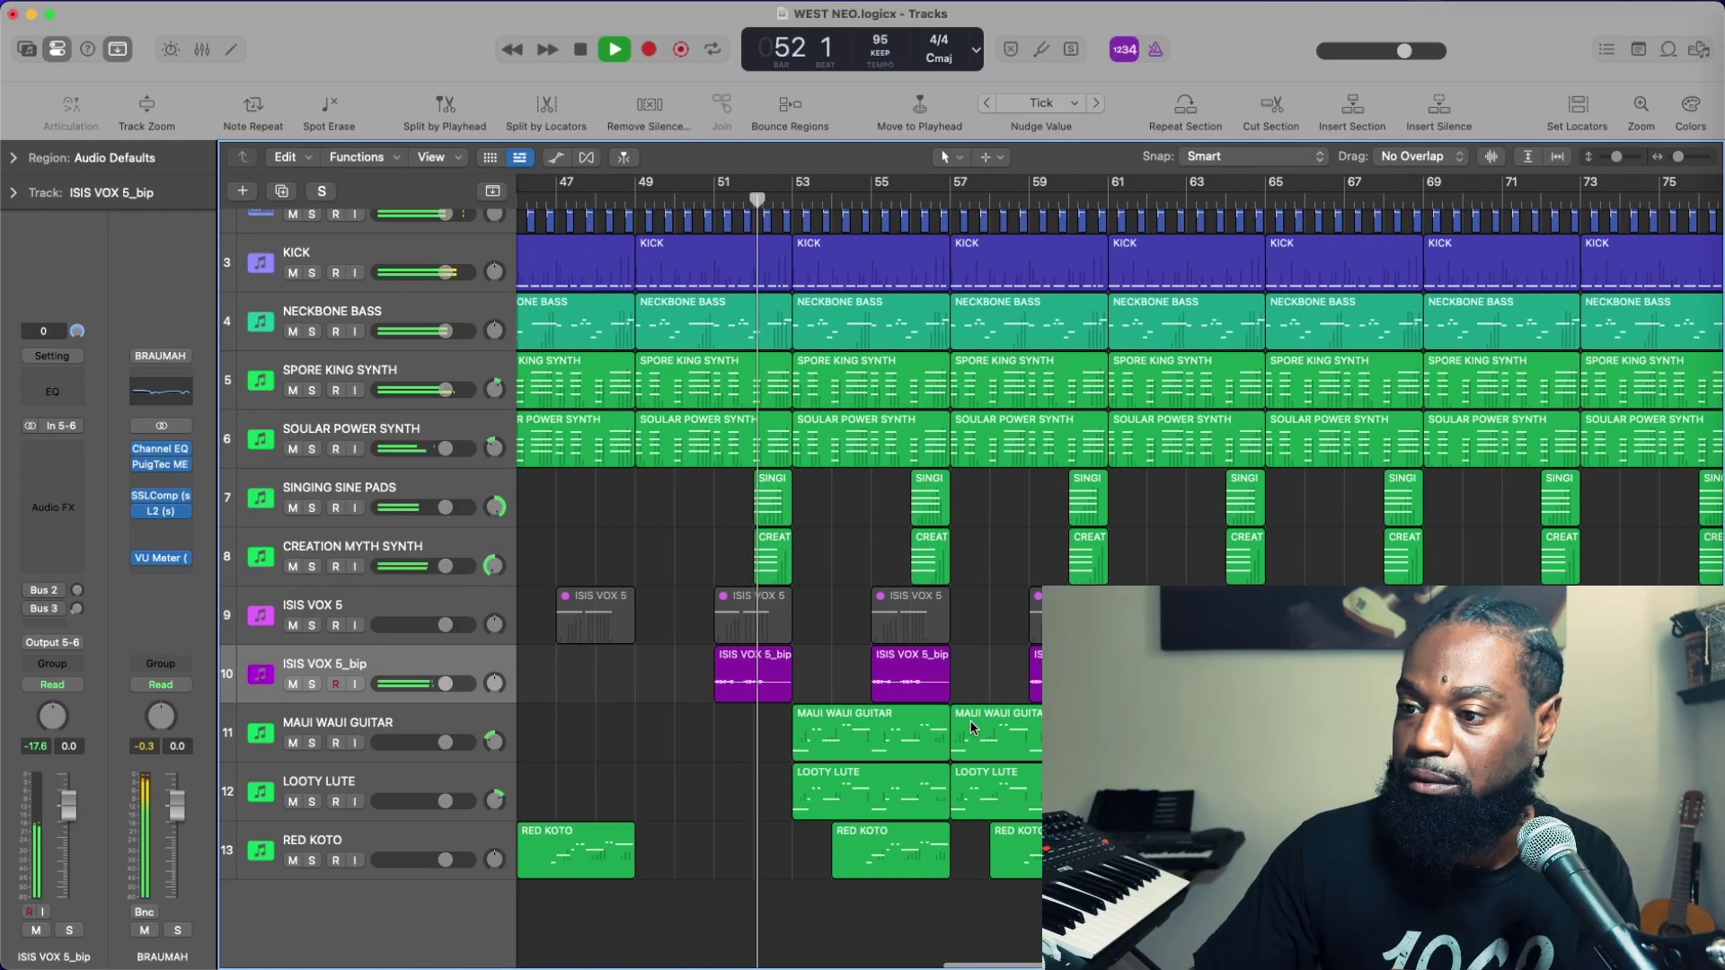
# Shorten the HAT, KICK and NECKBONE BASS regions at bar 49 to end halfway through bar 52, and delete the last CLAP before bar 53
pyautogui.scroll(3, 937, 691)
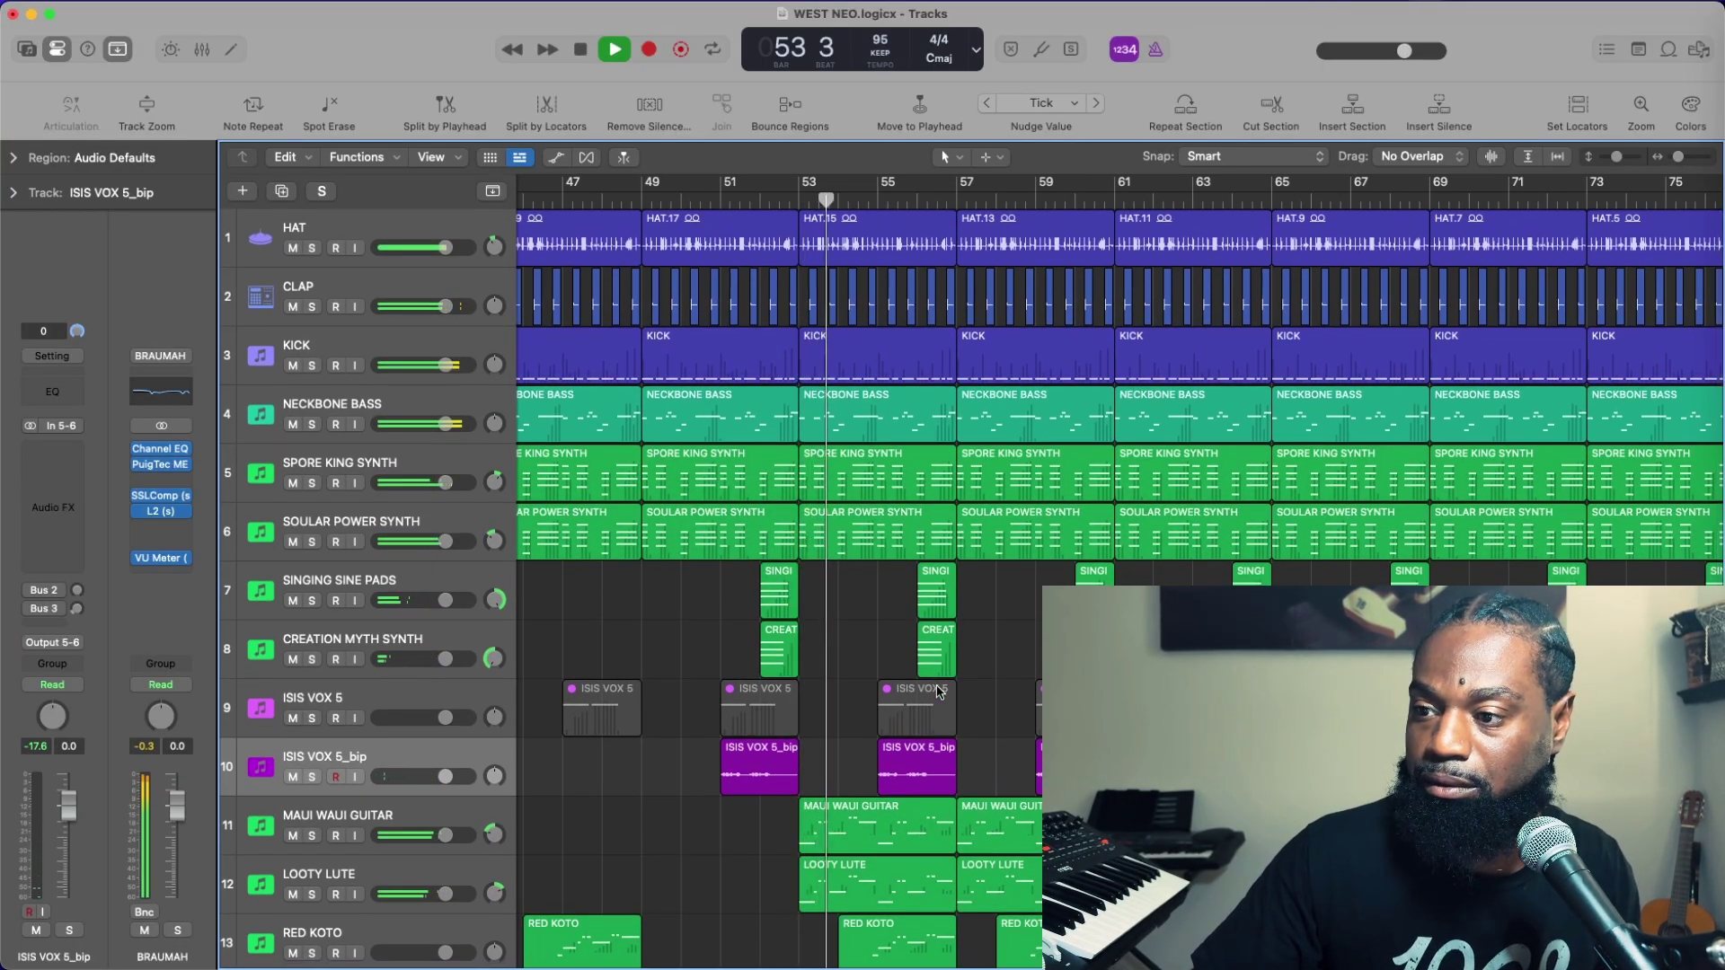
pyautogui.press('space')
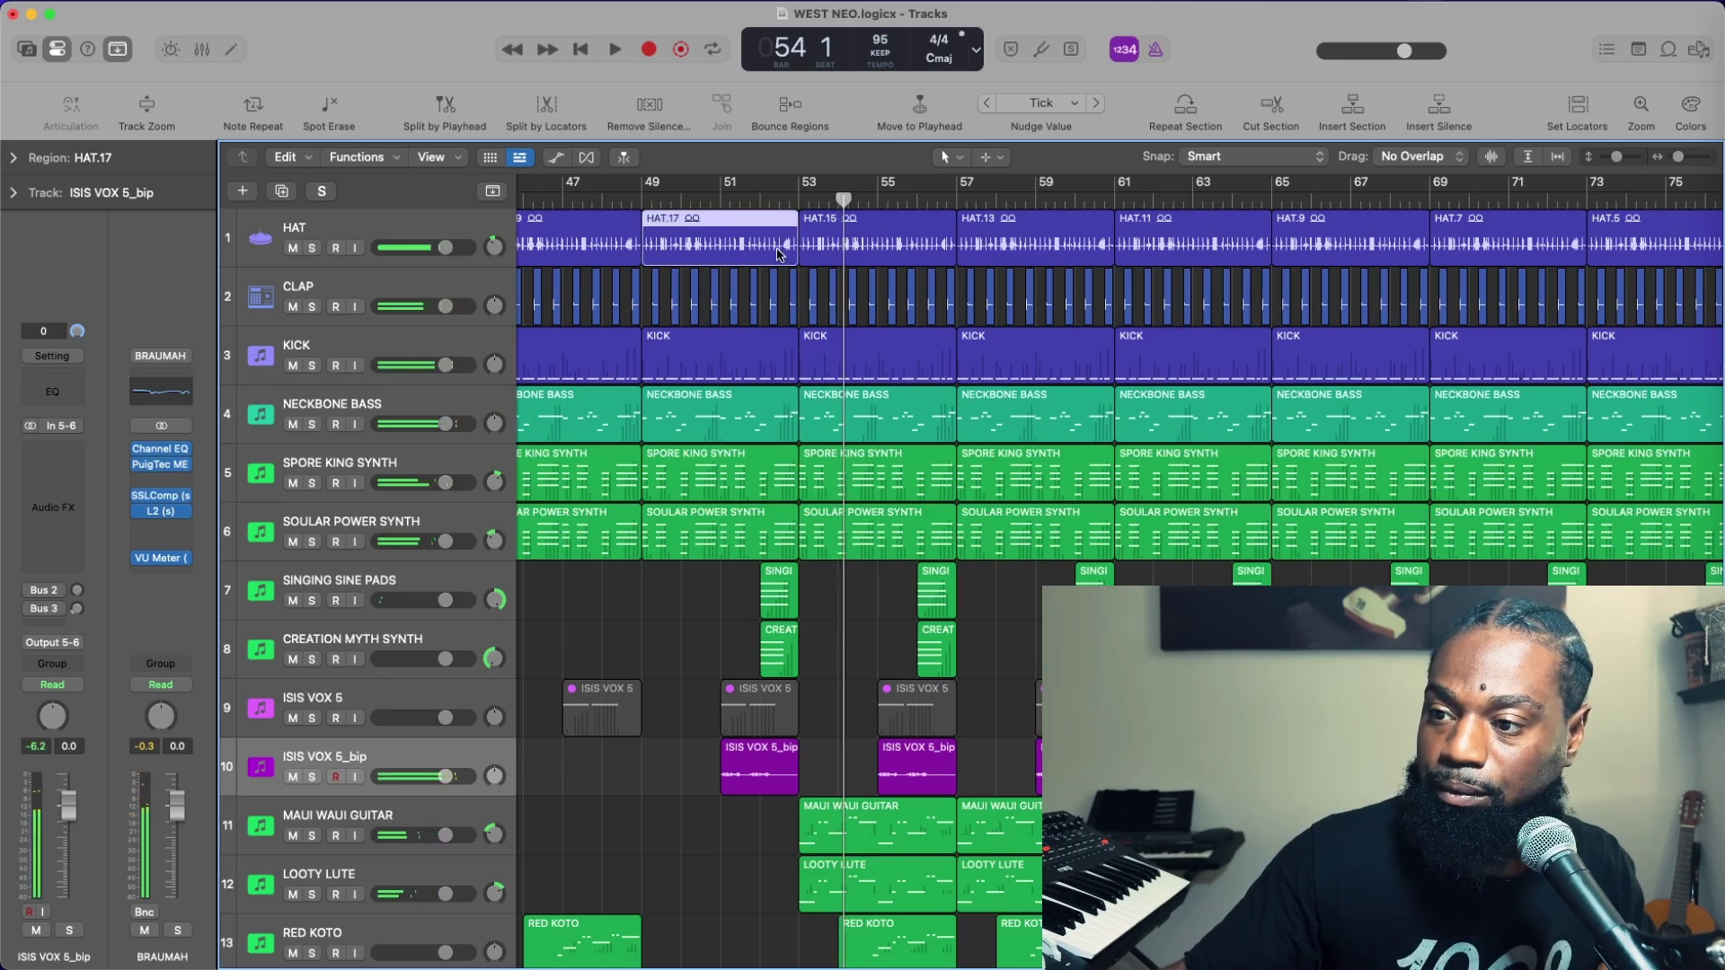
pyautogui.click(792, 297)
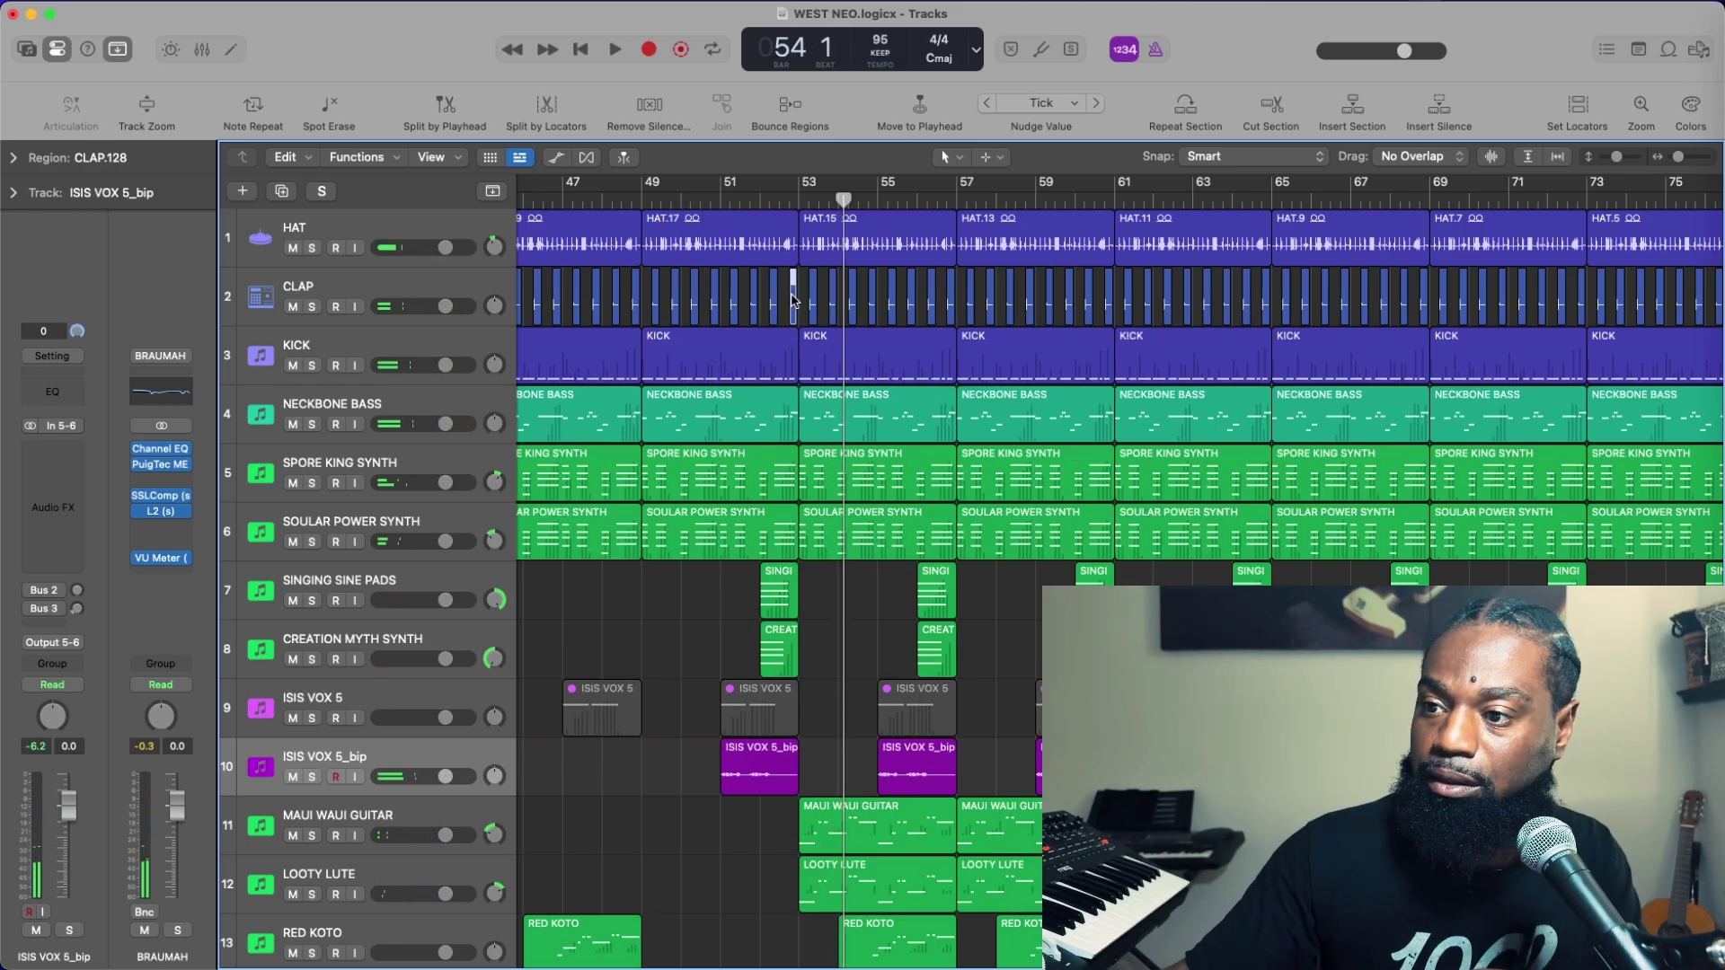
pyautogui.moveTo(787, 268); pyautogui.dragTo(778, 268)
pyautogui.click(781, 364)
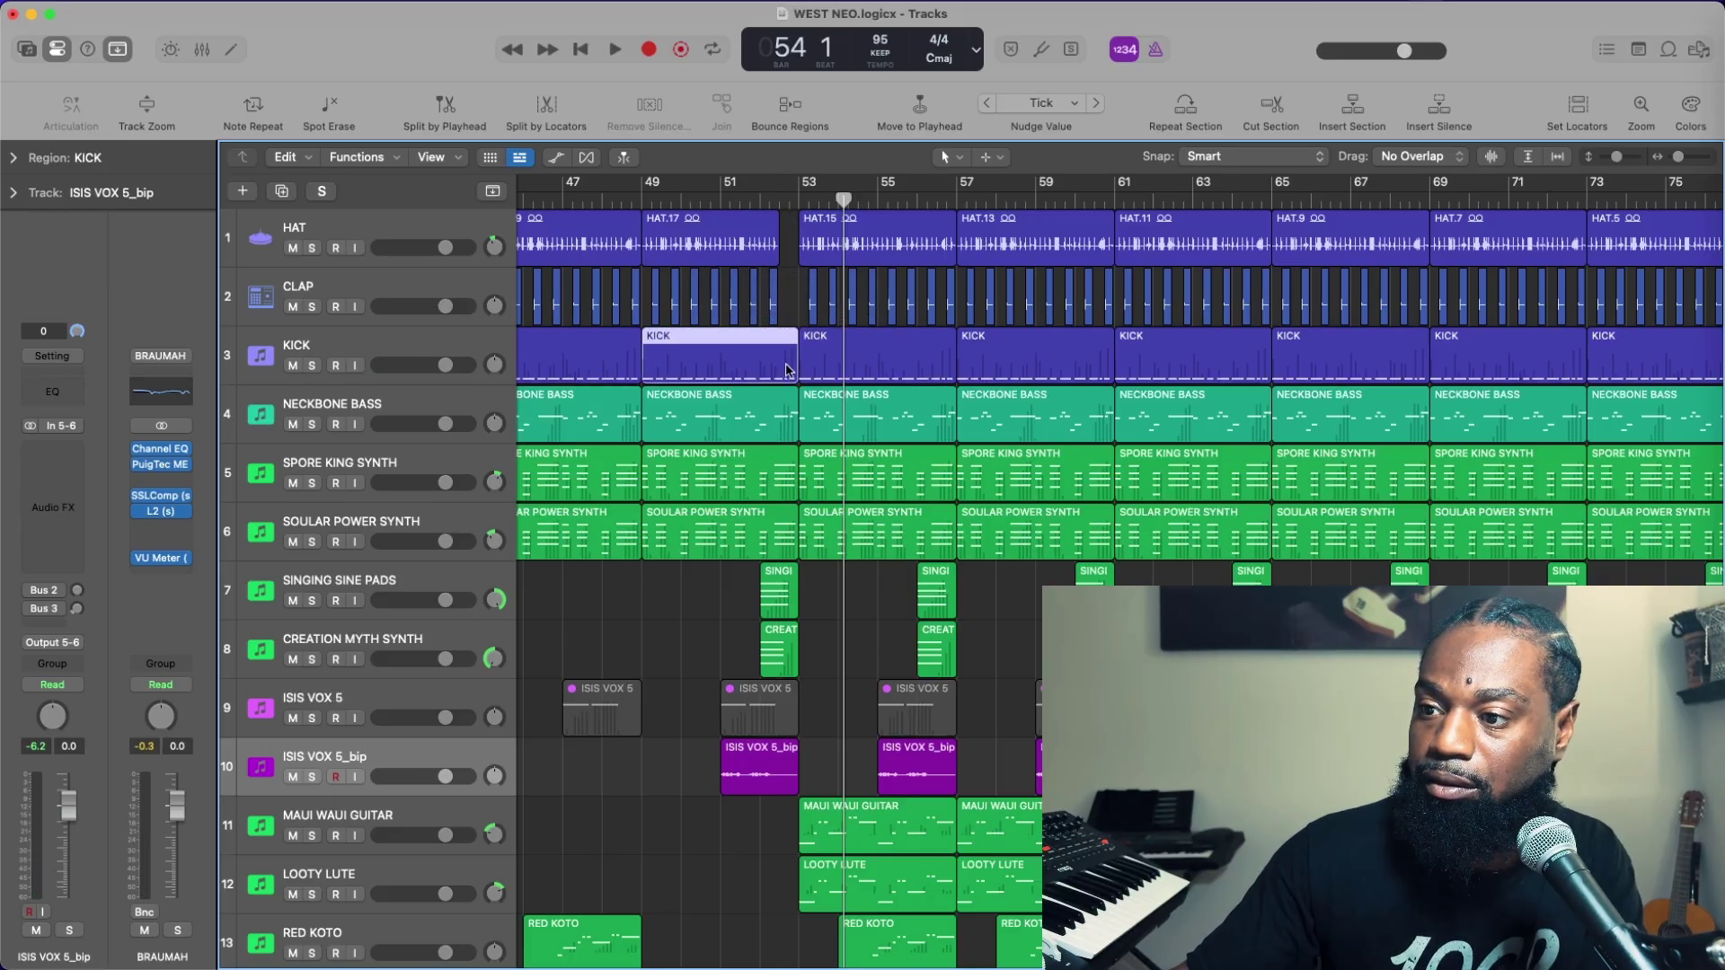
pyautogui.moveTo(783, 365); pyautogui.dragTo(779, 365)
pyautogui.click(787, 422)
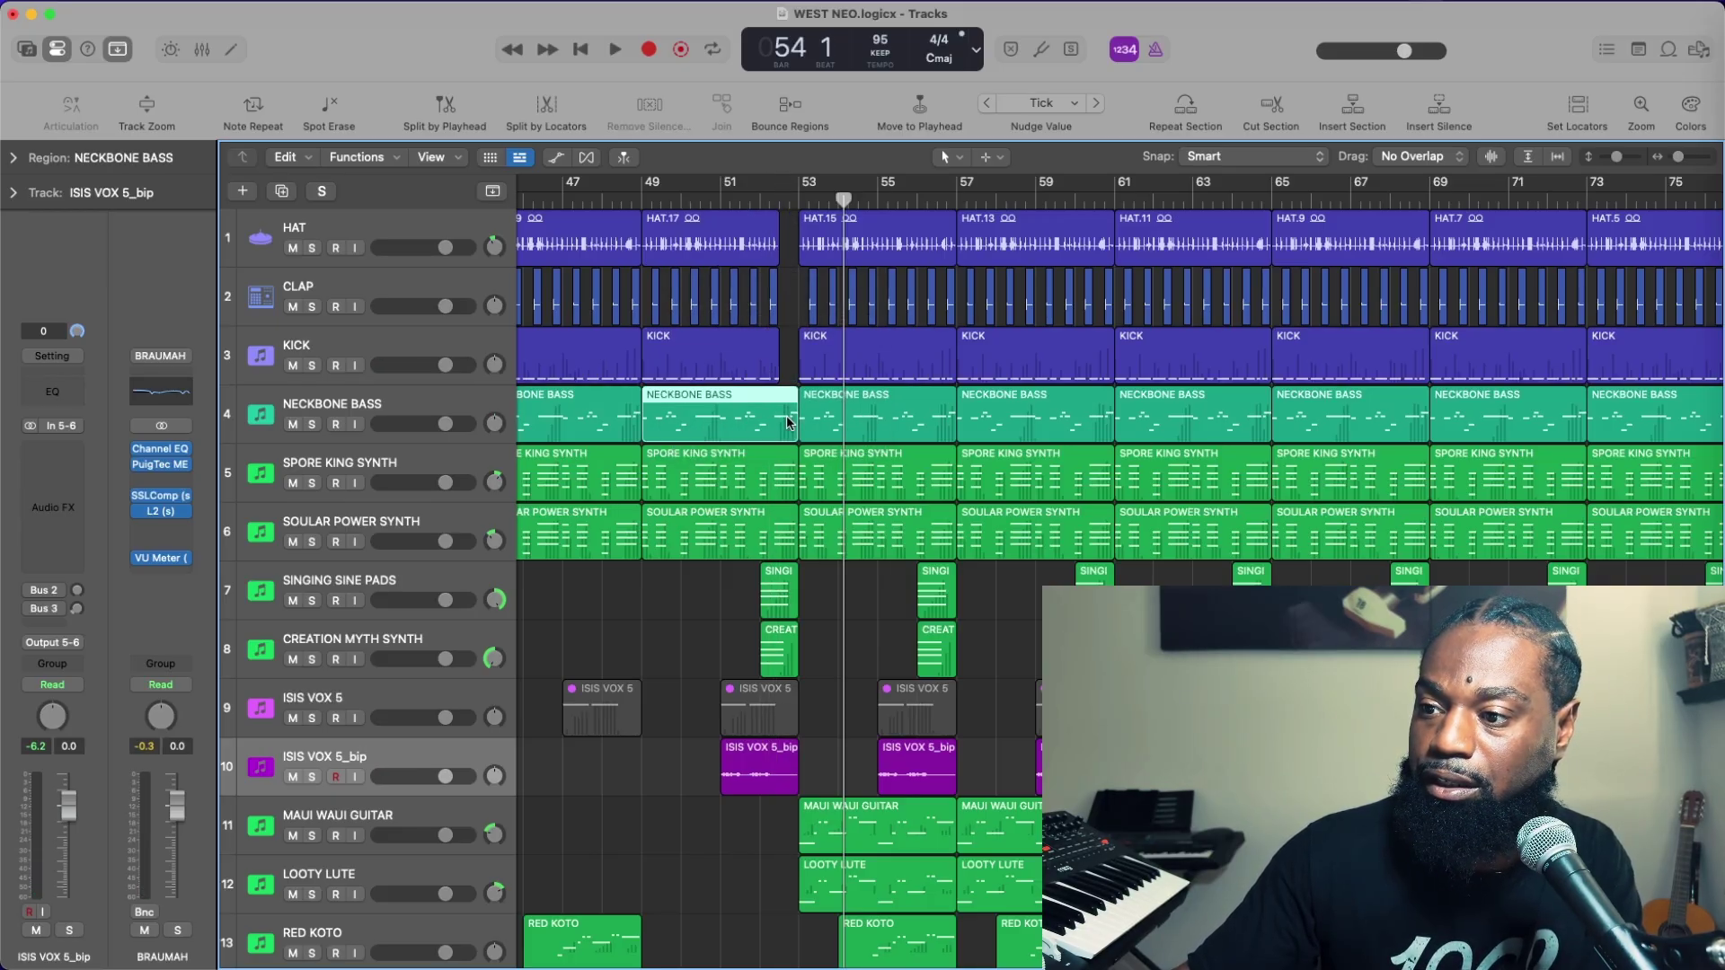
pyautogui.moveTo(797, 422); pyautogui.dragTo(778, 423)
# Shorten the SPORE KING SYNTH and SOULAR POWER SYNTH regions at bar 49 to end at bar 52
pyautogui.click(791, 482)
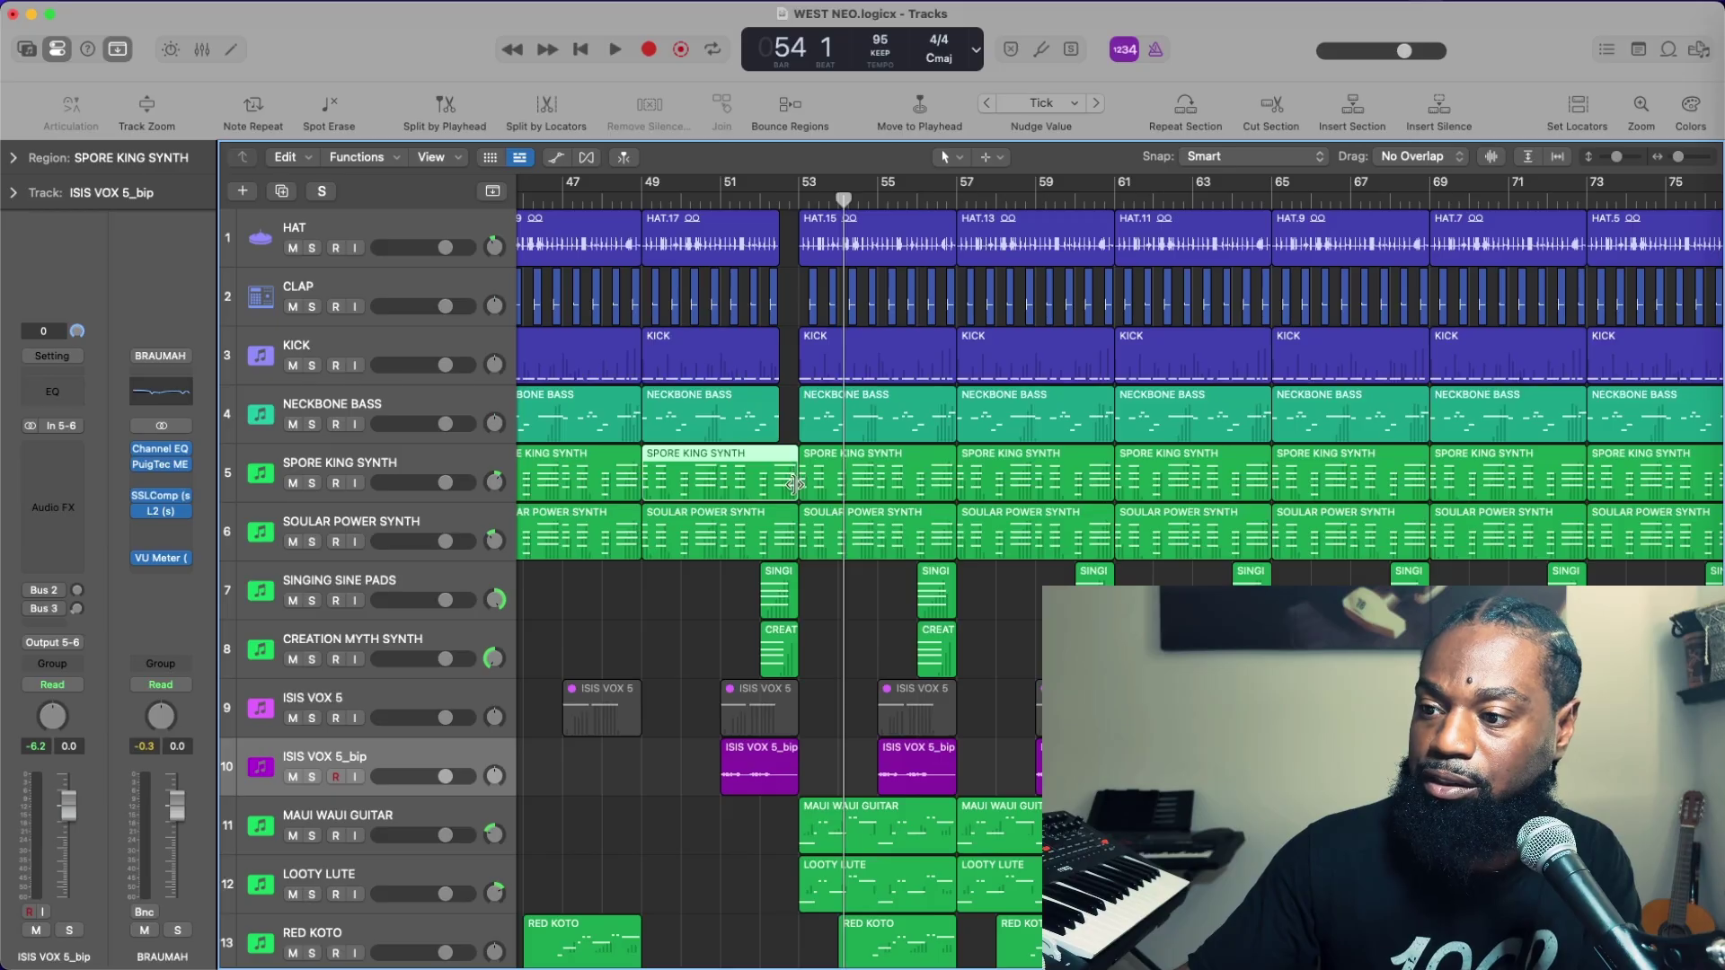
pyautogui.moveTo(791, 481); pyautogui.dragTo(761, 433)
pyautogui.click(782, 544)
pyautogui.click(774, 488)
# Shorten the NECKBONE BASS, KICK and HAT regions at bar 49 to end at bar 52, and delete the remaining CLAP in bar 52
pyautogui.click(776, 422)
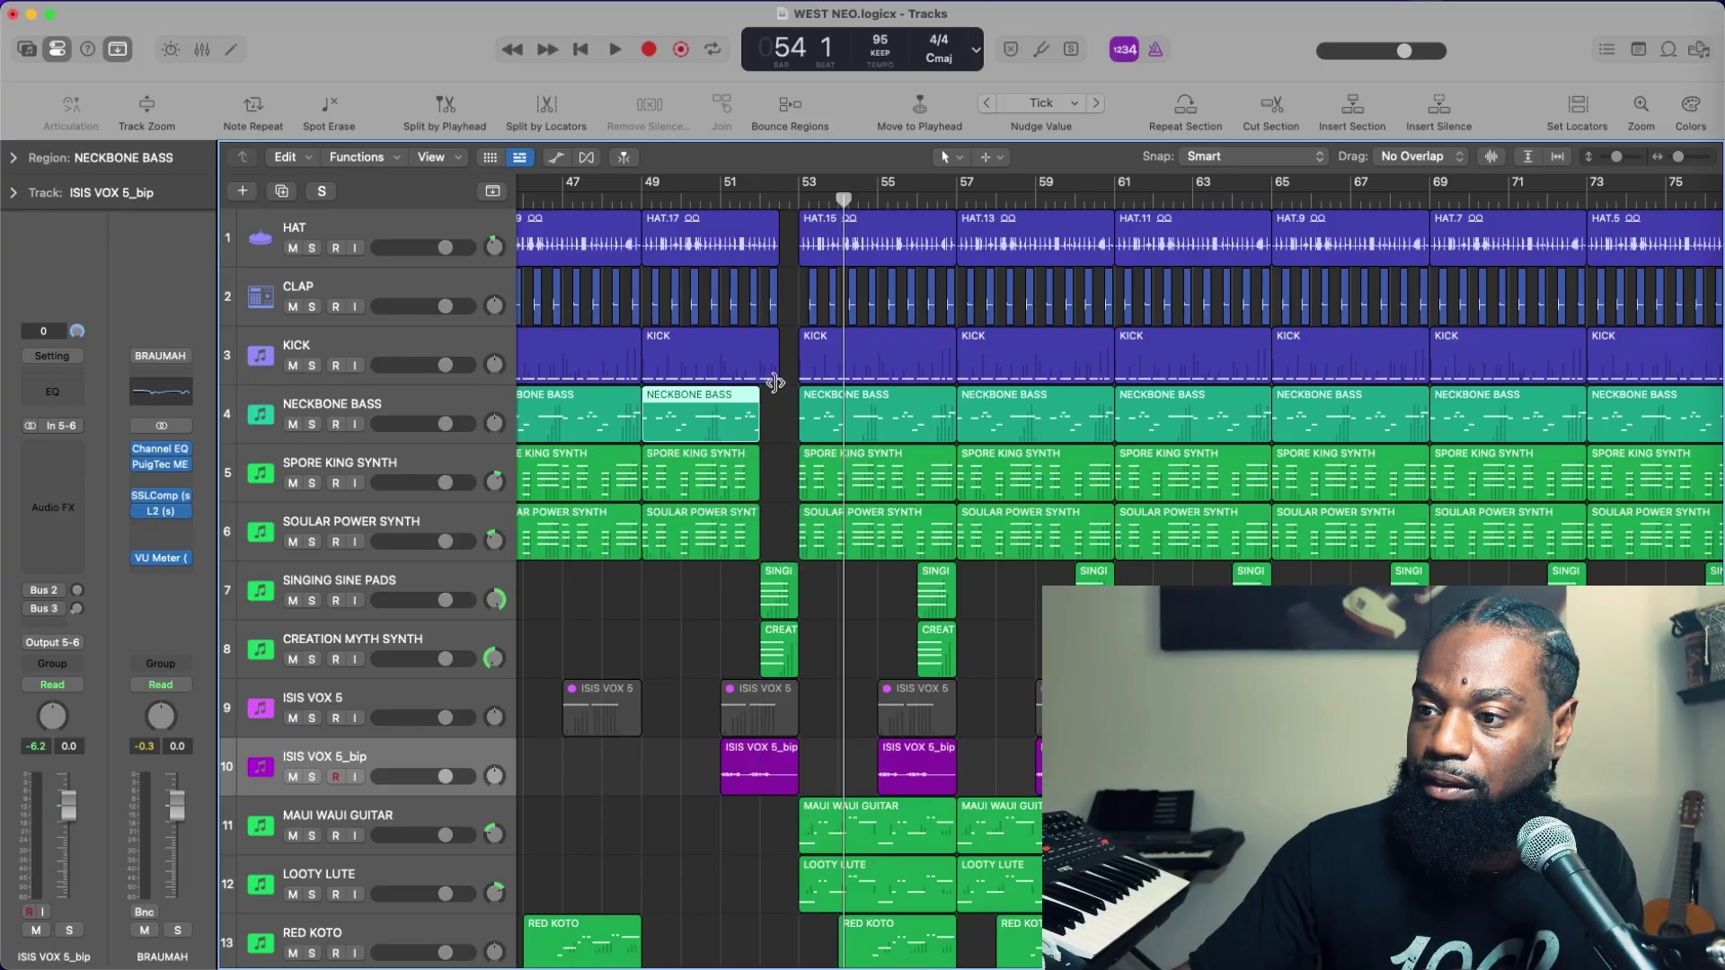
pyautogui.moveTo(775, 368); pyautogui.dragTo(761, 369)
pyautogui.click(772, 319)
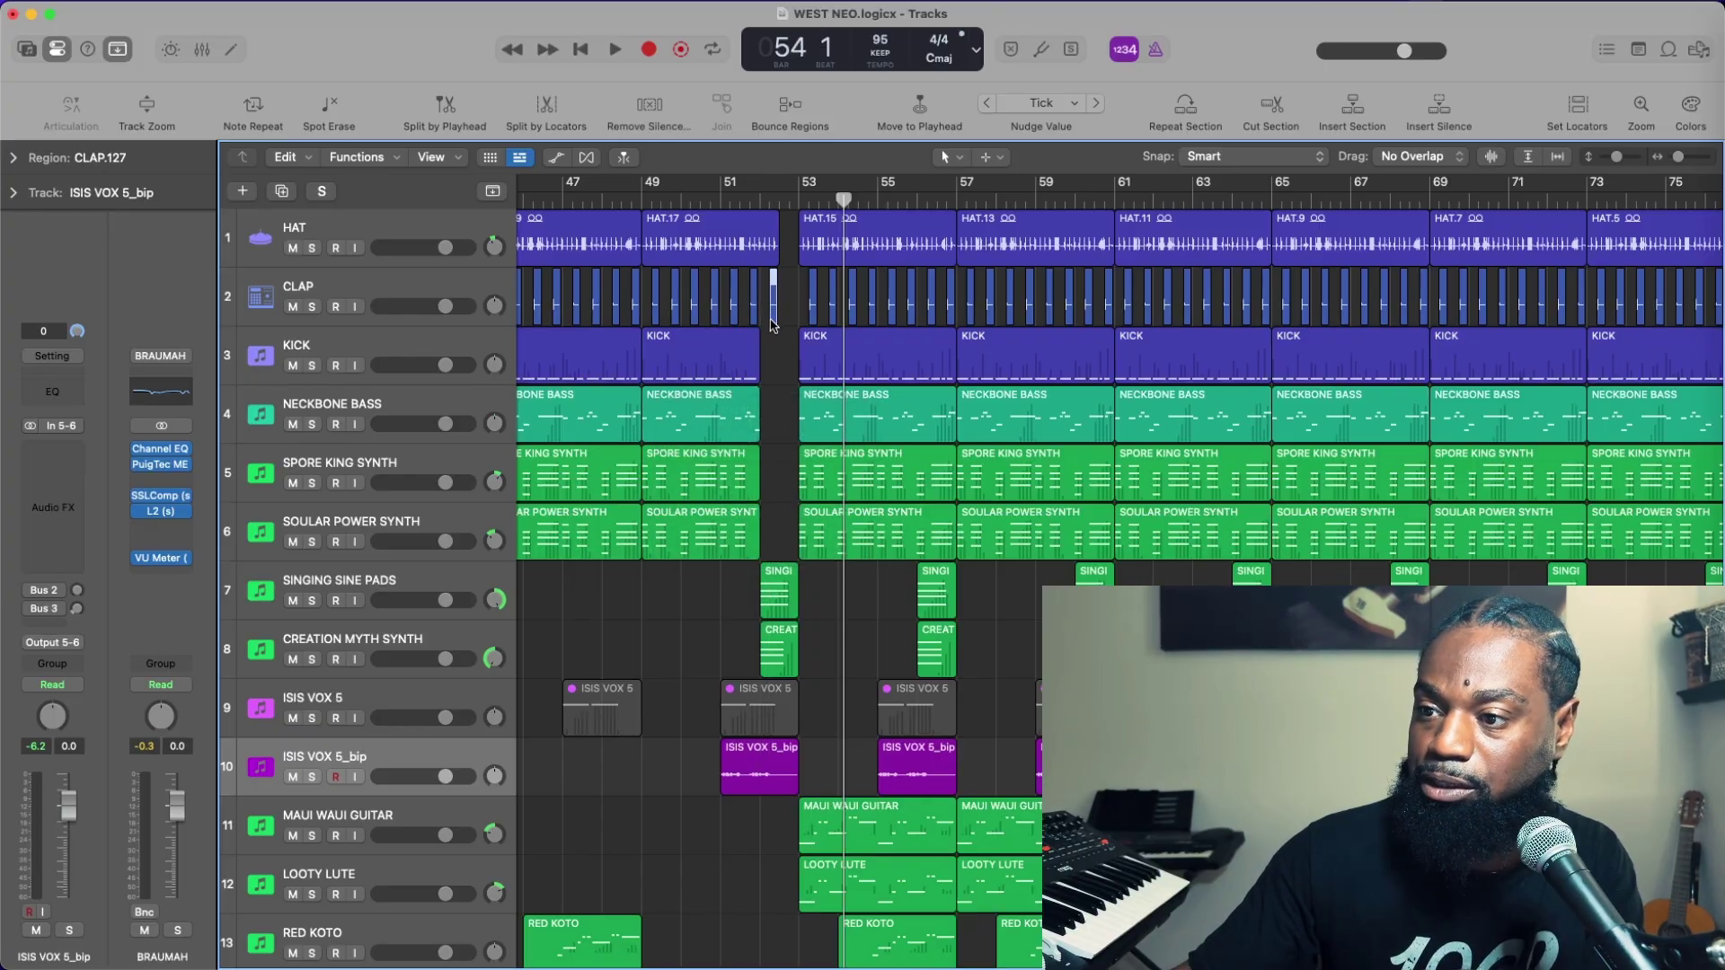
pyautogui.moveTo(772, 253); pyautogui.dragTo(759, 252)
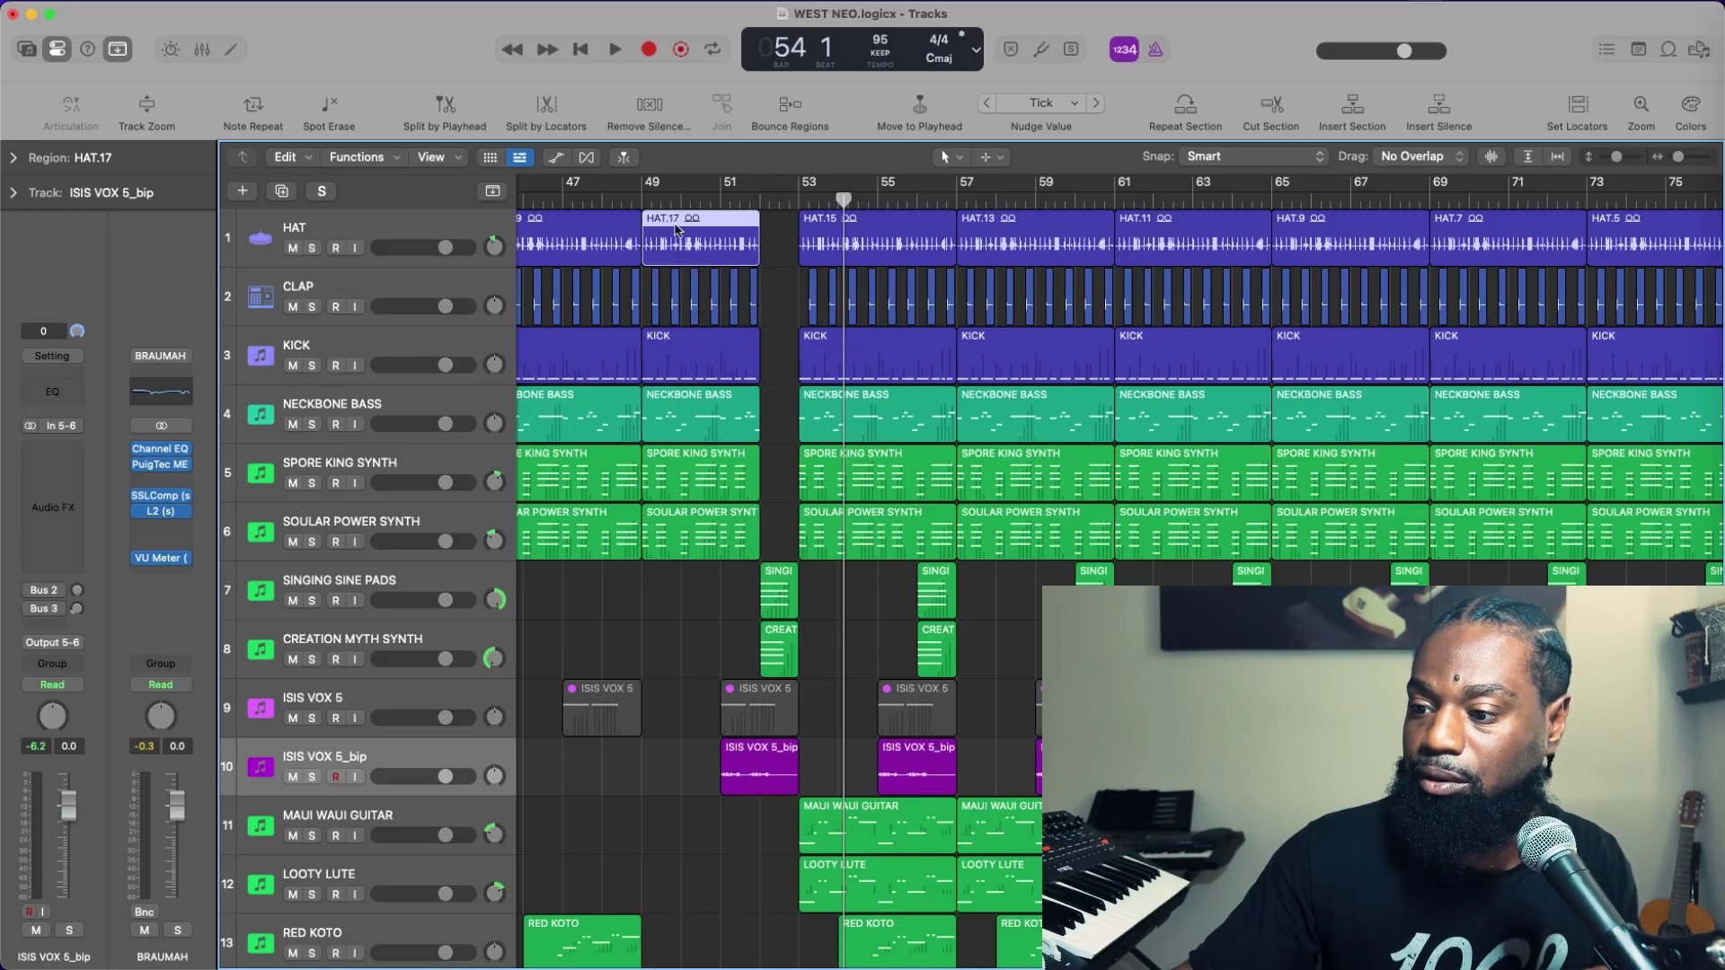
# Play from bar 48 to hear the break at bar 52 and the bars that follow
pyautogui.click(622, 199)
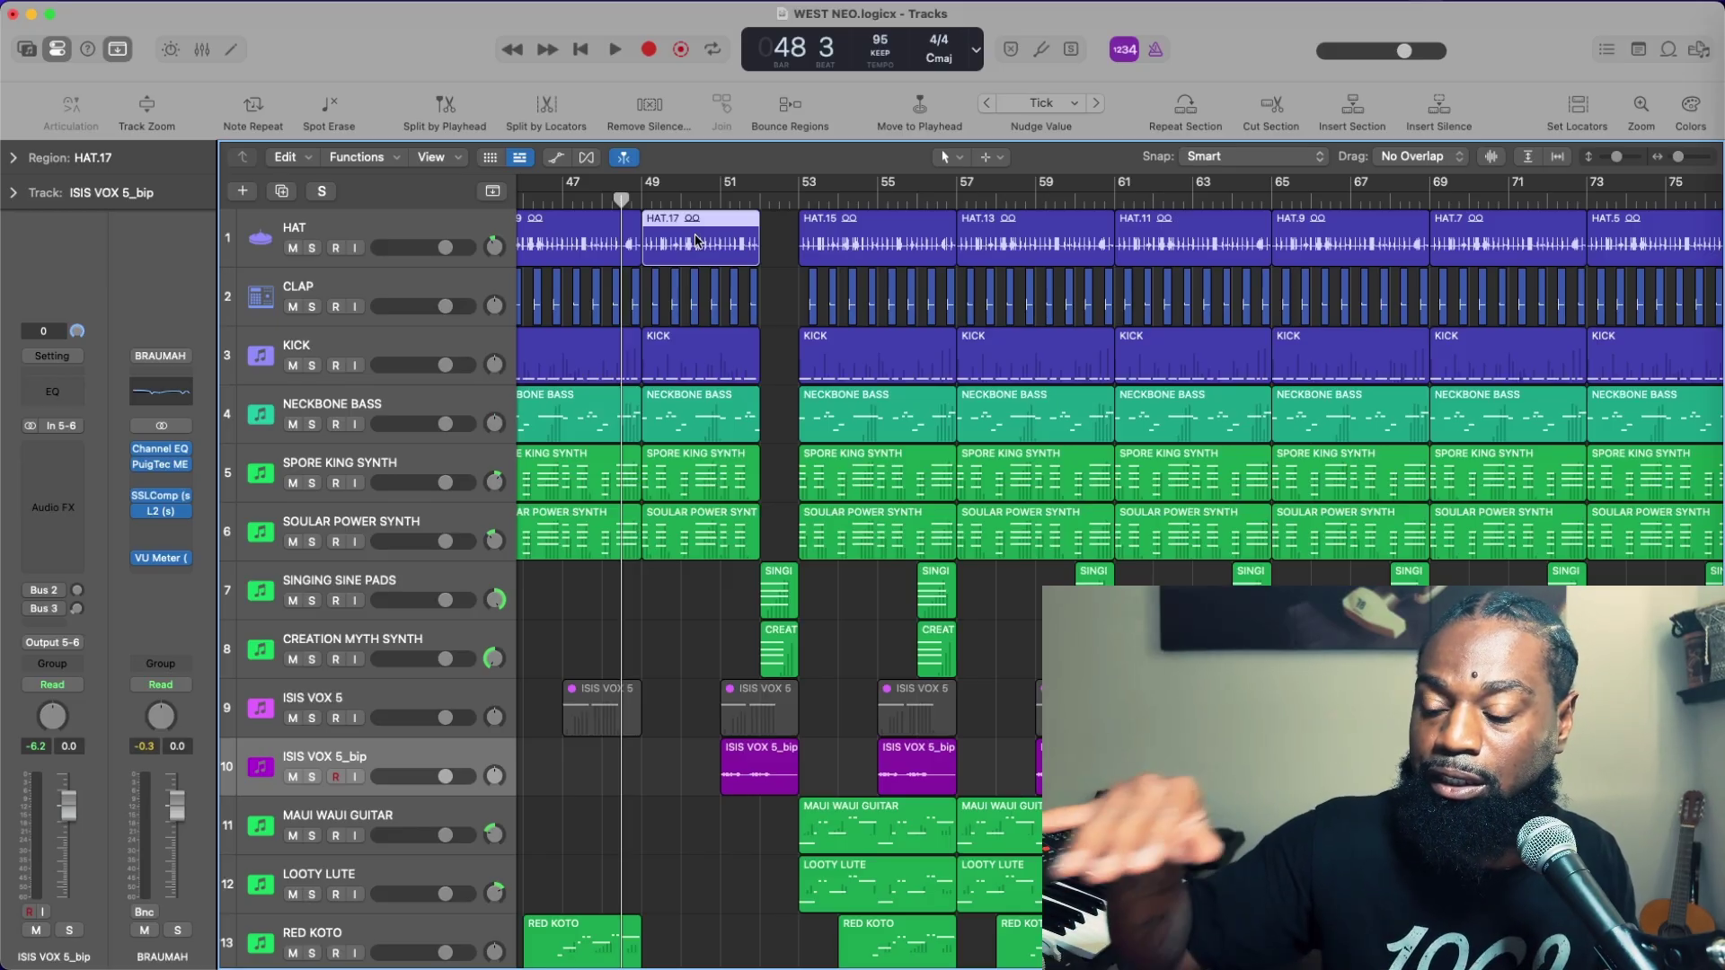
pyautogui.press('space')
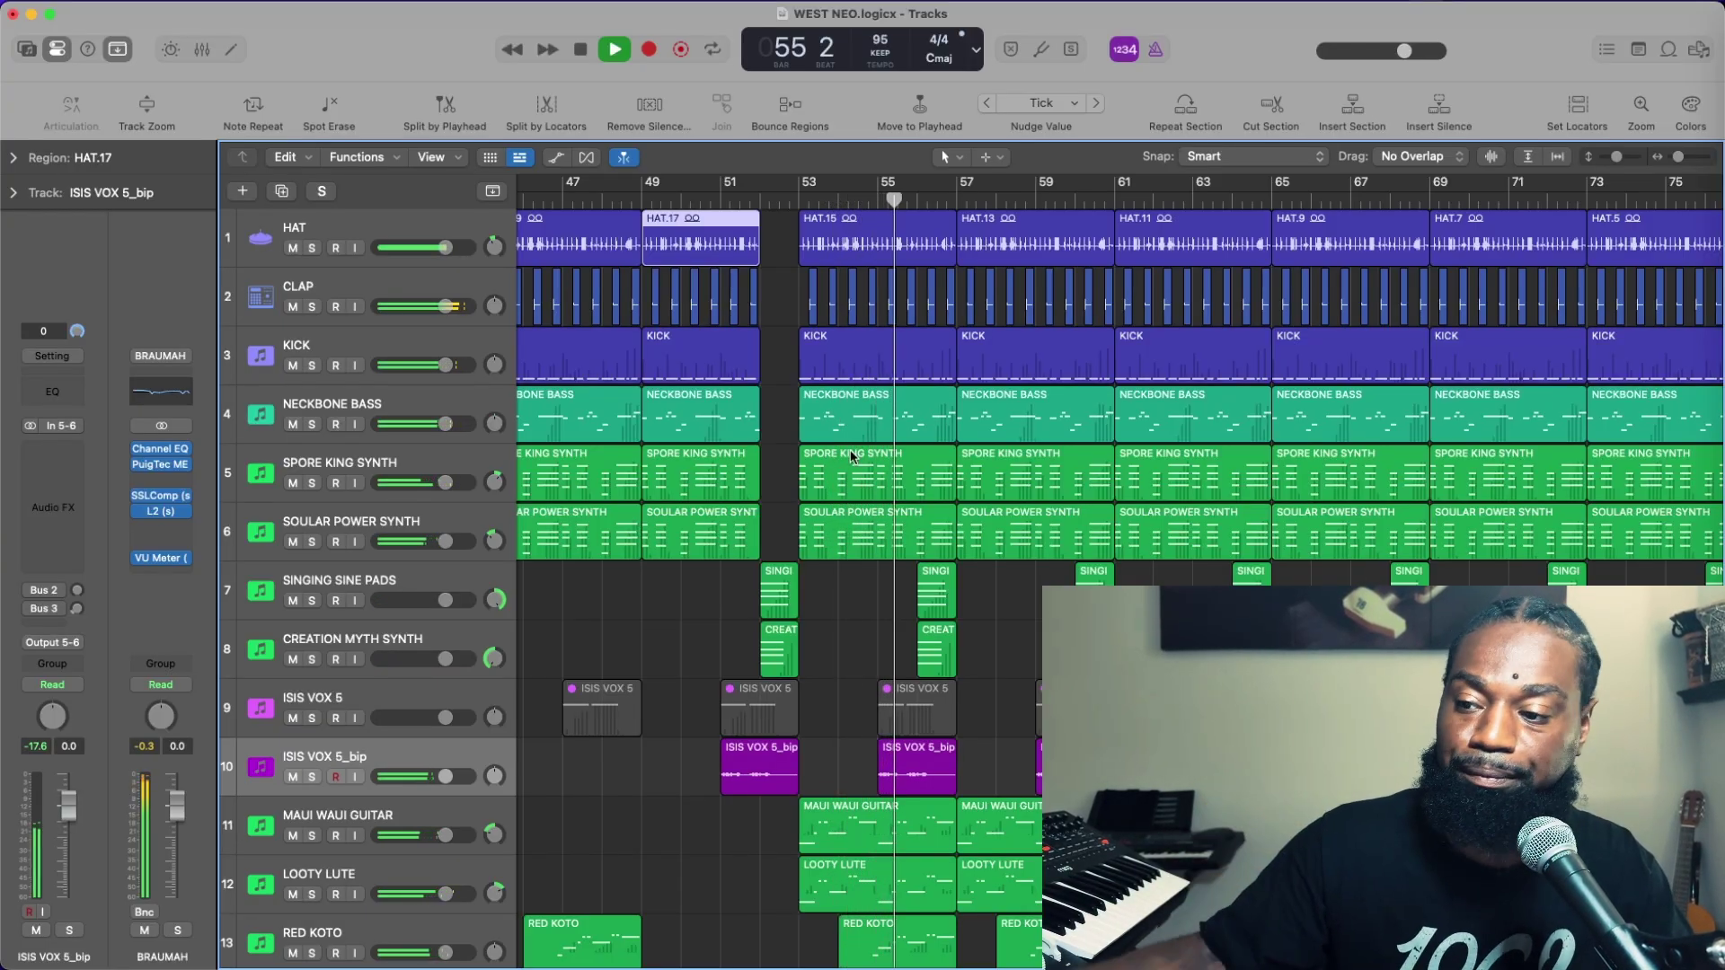
pyautogui.hscroll(5, 1179, 570)
pyautogui.scroll(-3, 1180, 569)
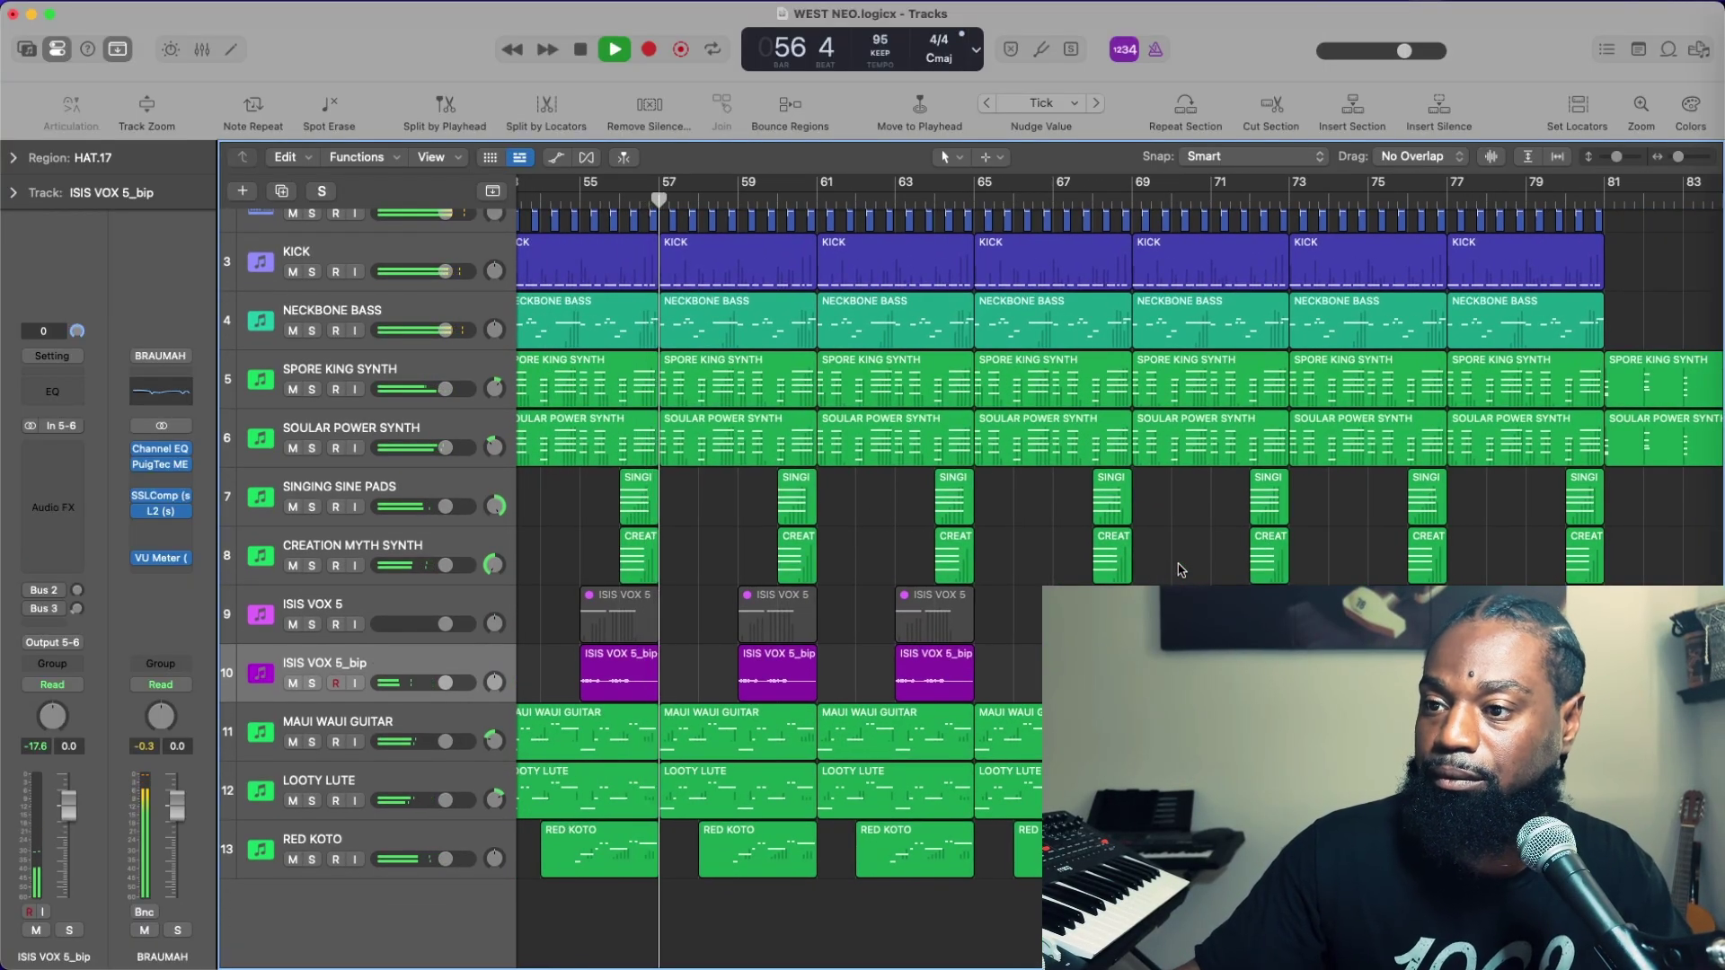
# Switch the playhead position display to Beats & Time
pyautogui.click(976, 50)
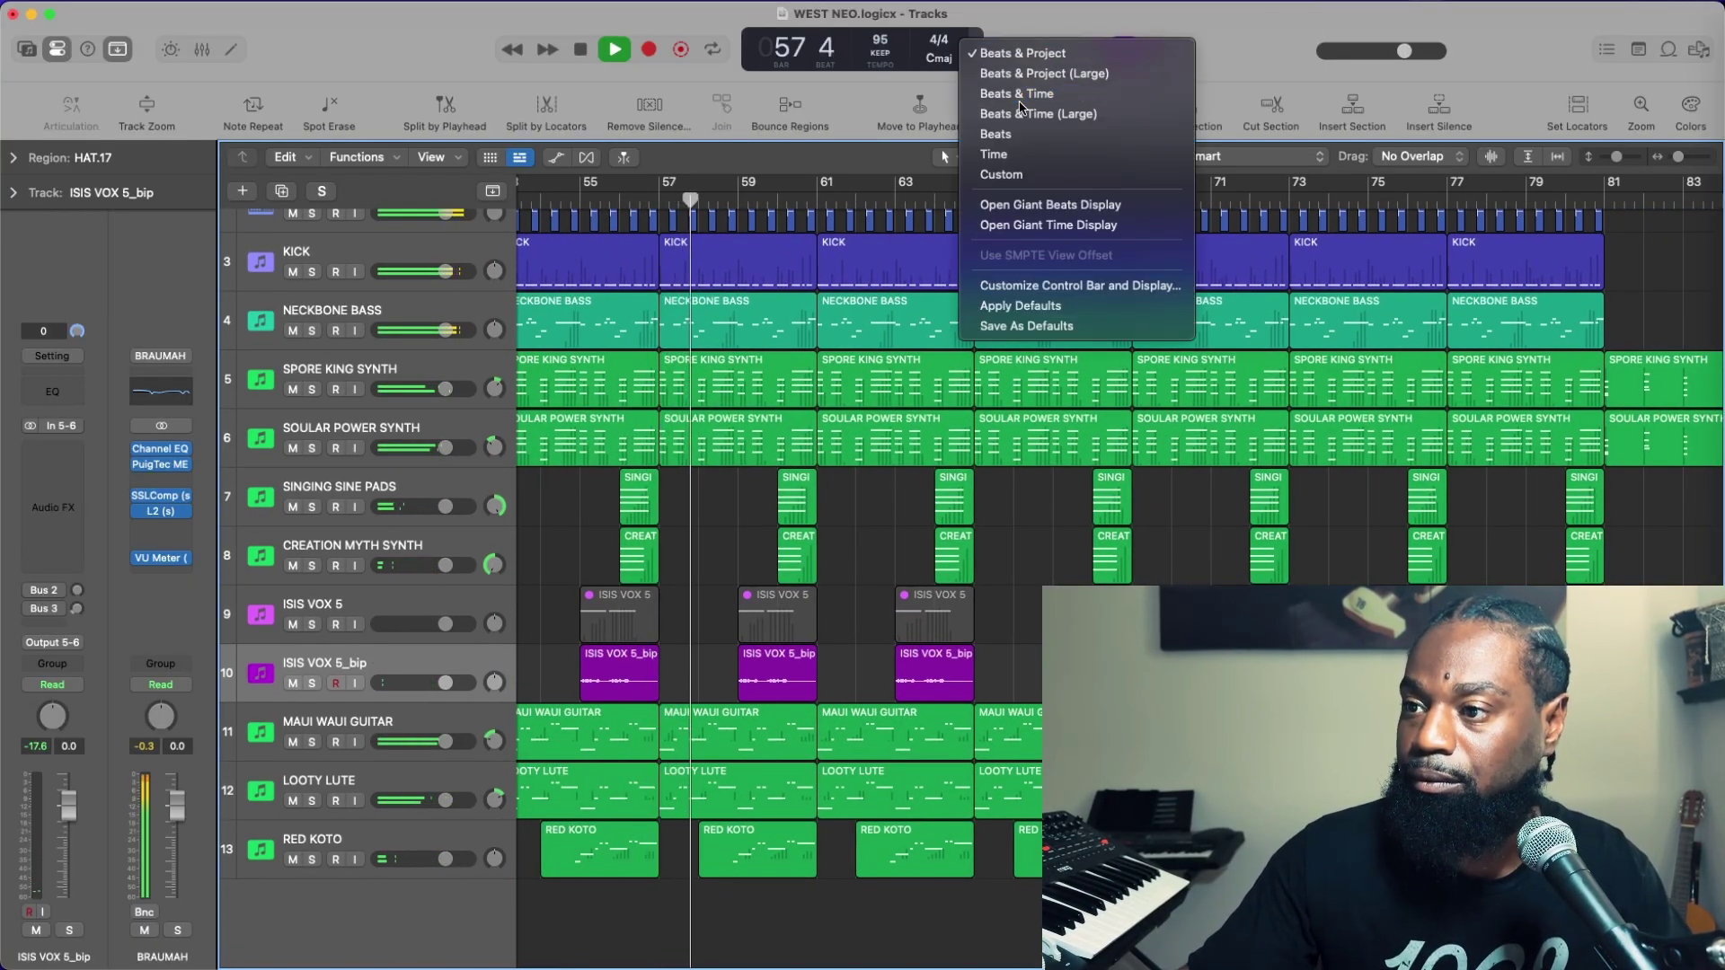
pyautogui.click(1019, 108)
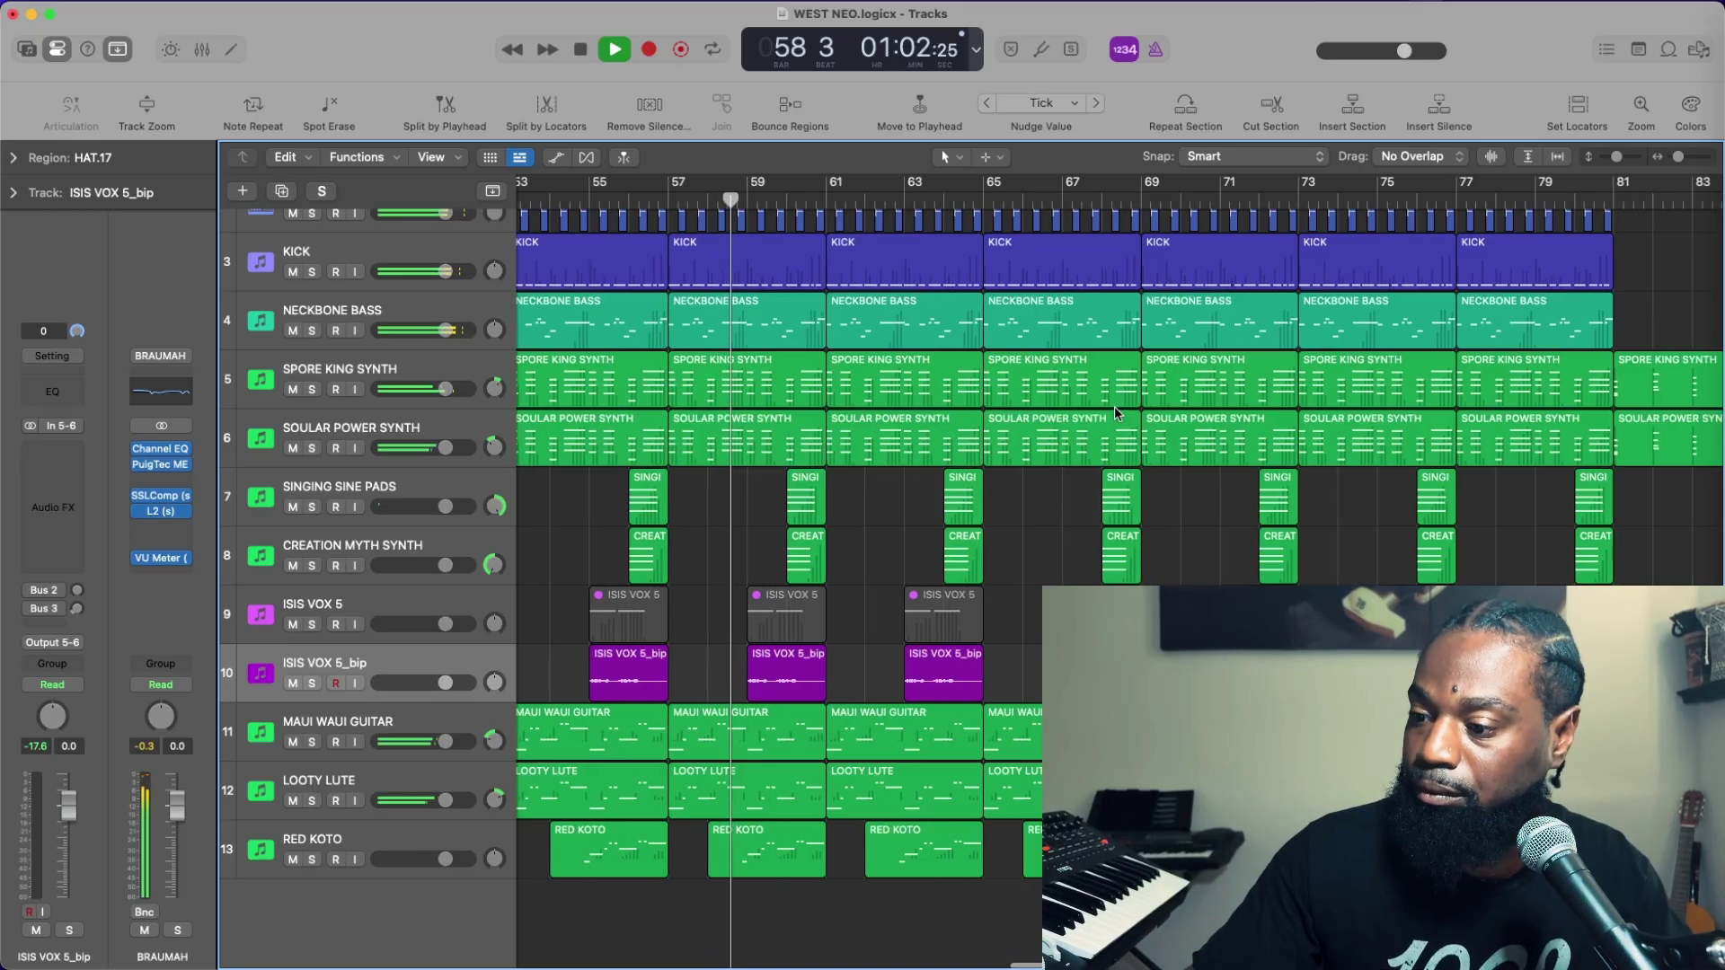
# Delete the MAUI WAUI GUITAR and LOOTY LUTE regions at bar 61 and the RED KOTO region at bar 62
pyautogui.hscroll(3, 1112, 409)
pyautogui.click(811, 742)
pyautogui.press('Delete')
pyautogui.scroll(1, 811, 742)
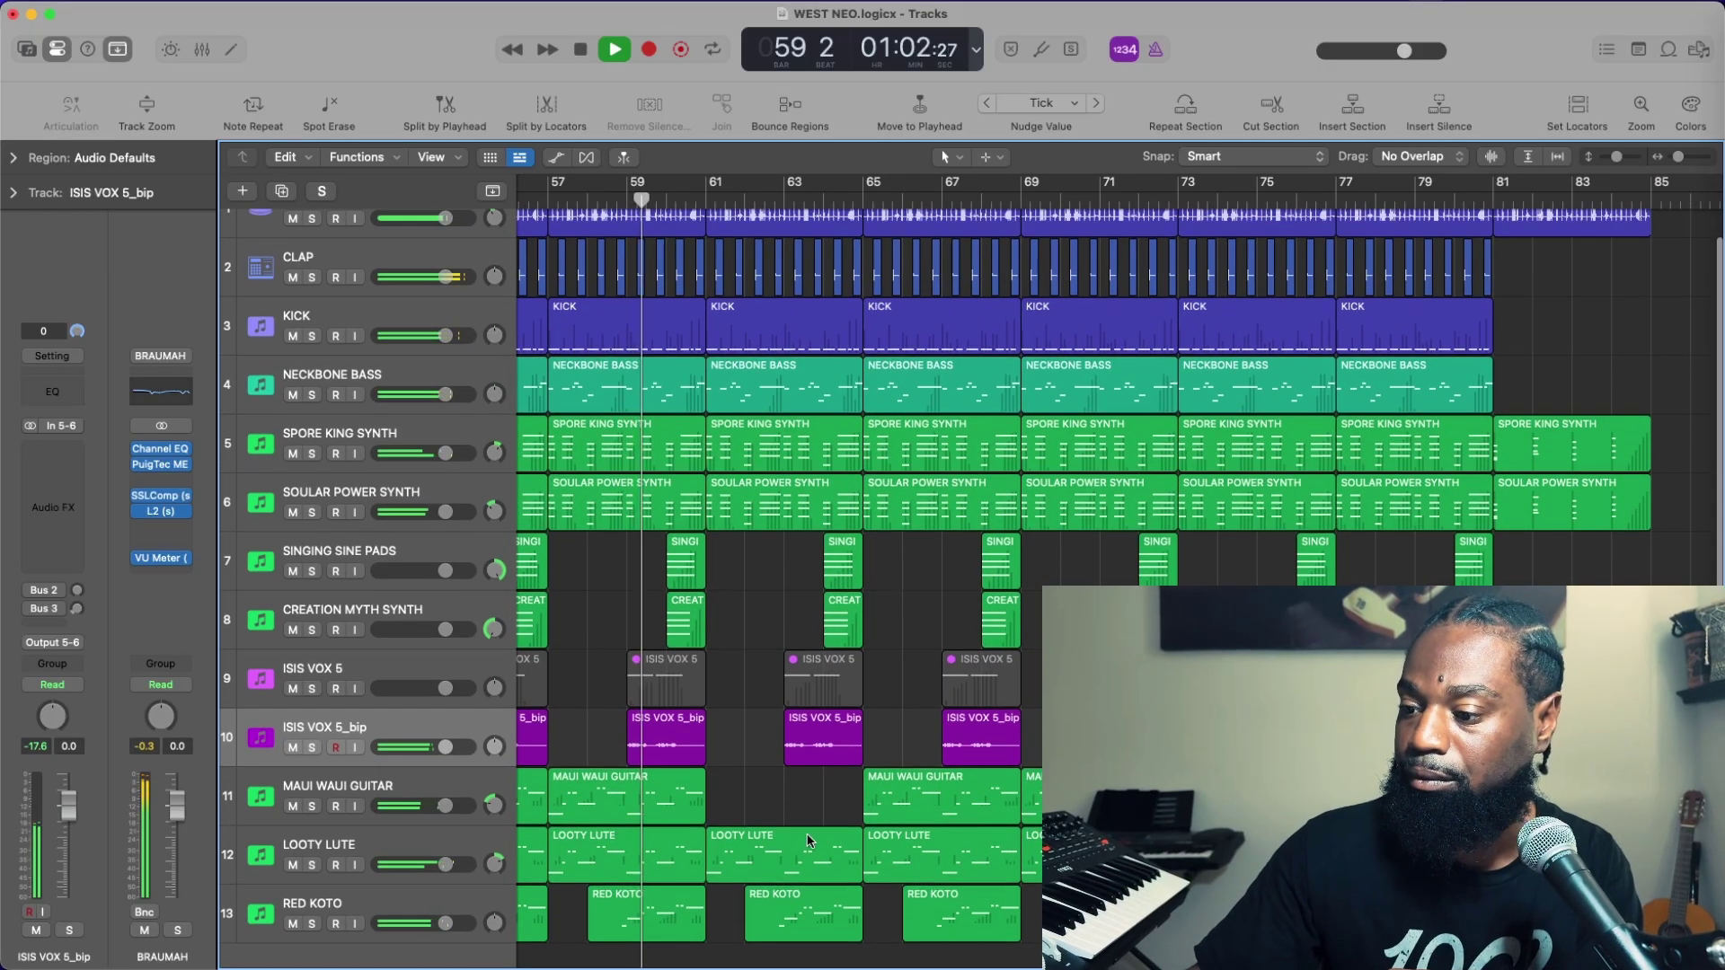
pyautogui.click(813, 849)
pyautogui.press('Delete')
pyautogui.click(800, 912)
pyautogui.press('Delete')
# Delete the NECKBONE BASS region at bar 61 and the ISIS VOX 5_bip region at bar 63
pyautogui.click(764, 384)
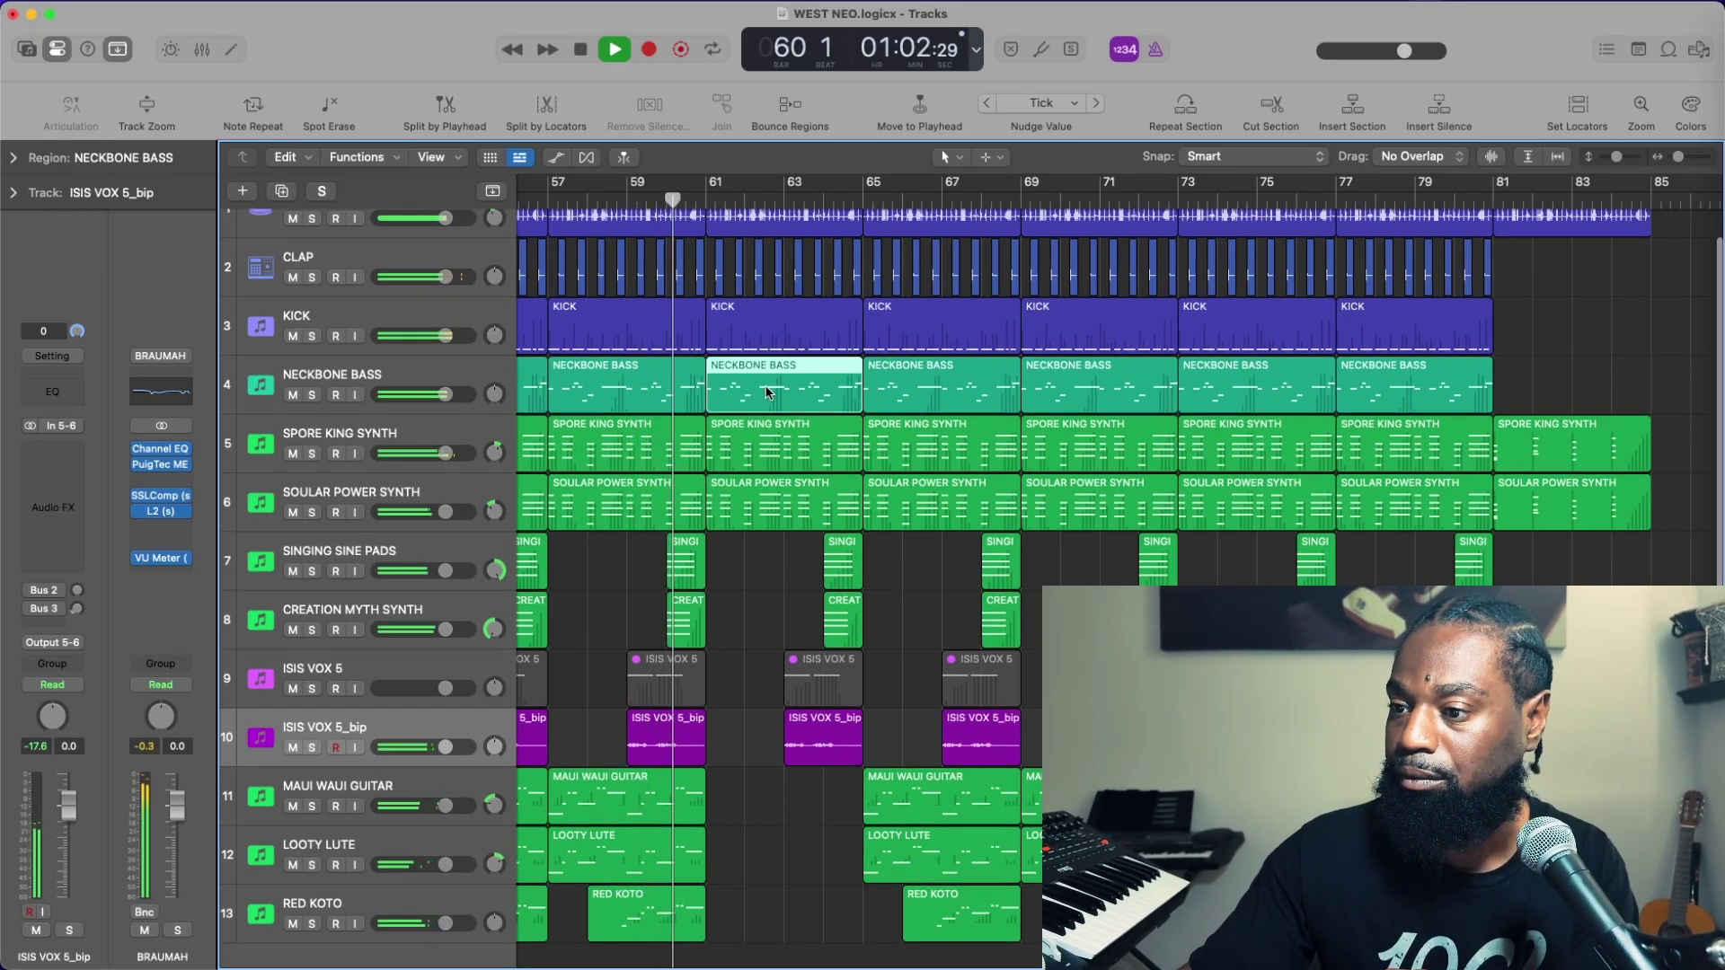
pyautogui.press('Delete')
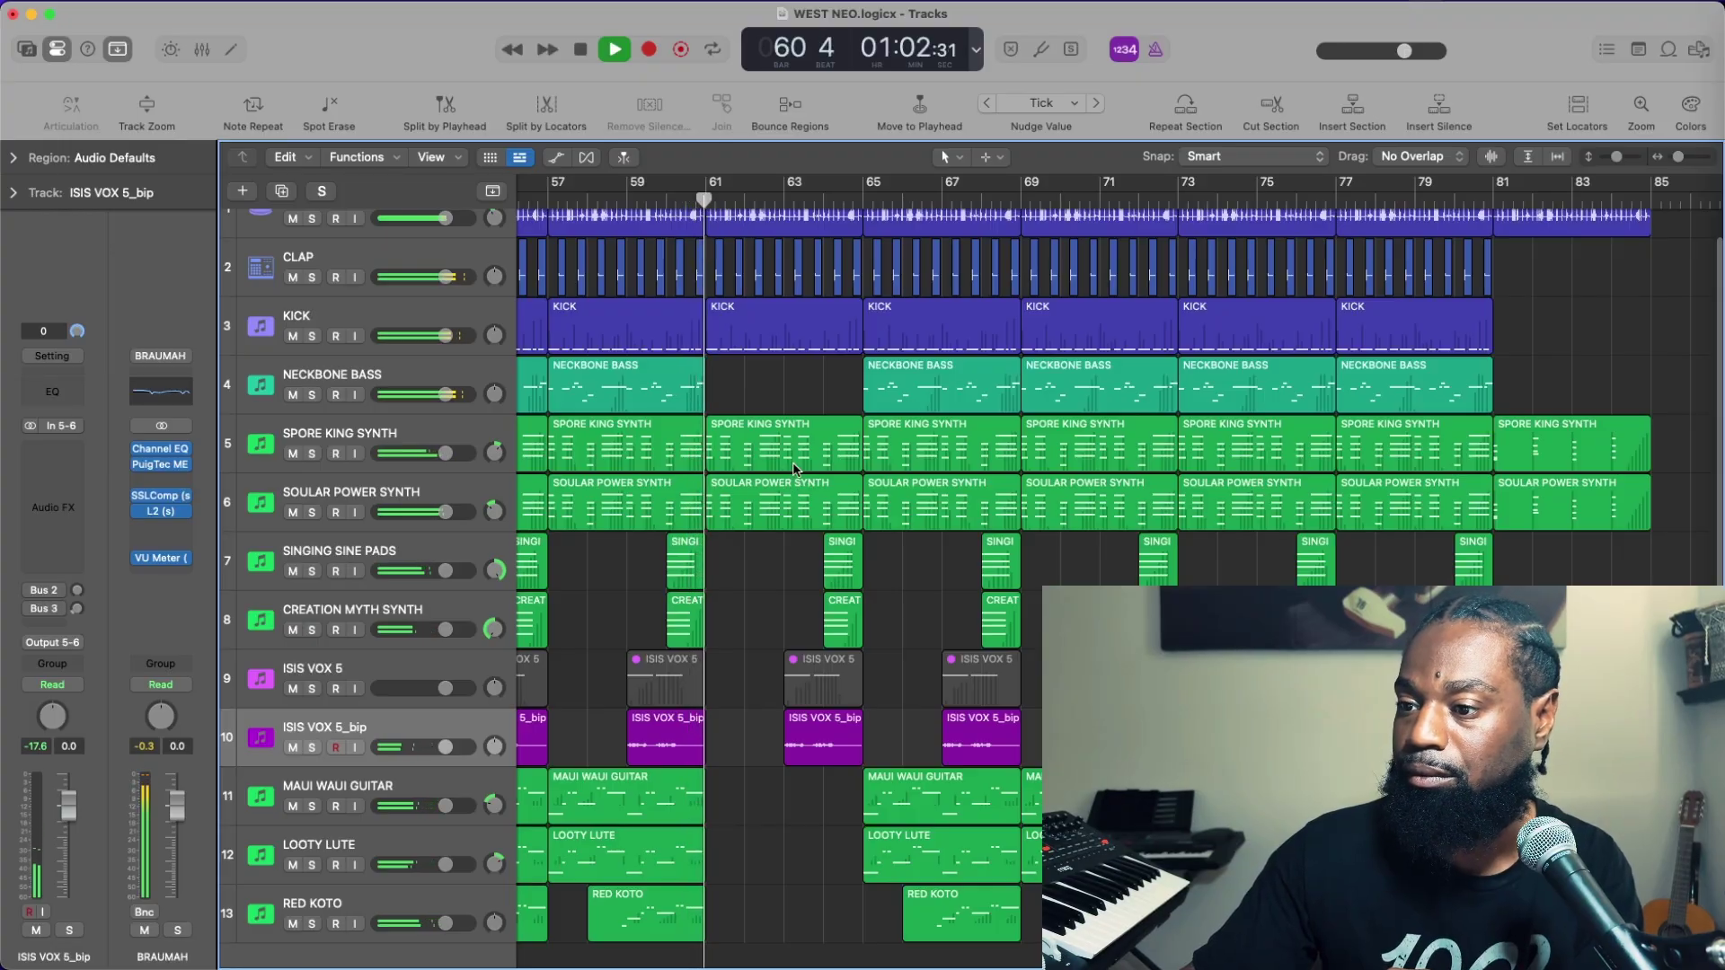
pyautogui.scroll(1, 804, 494)
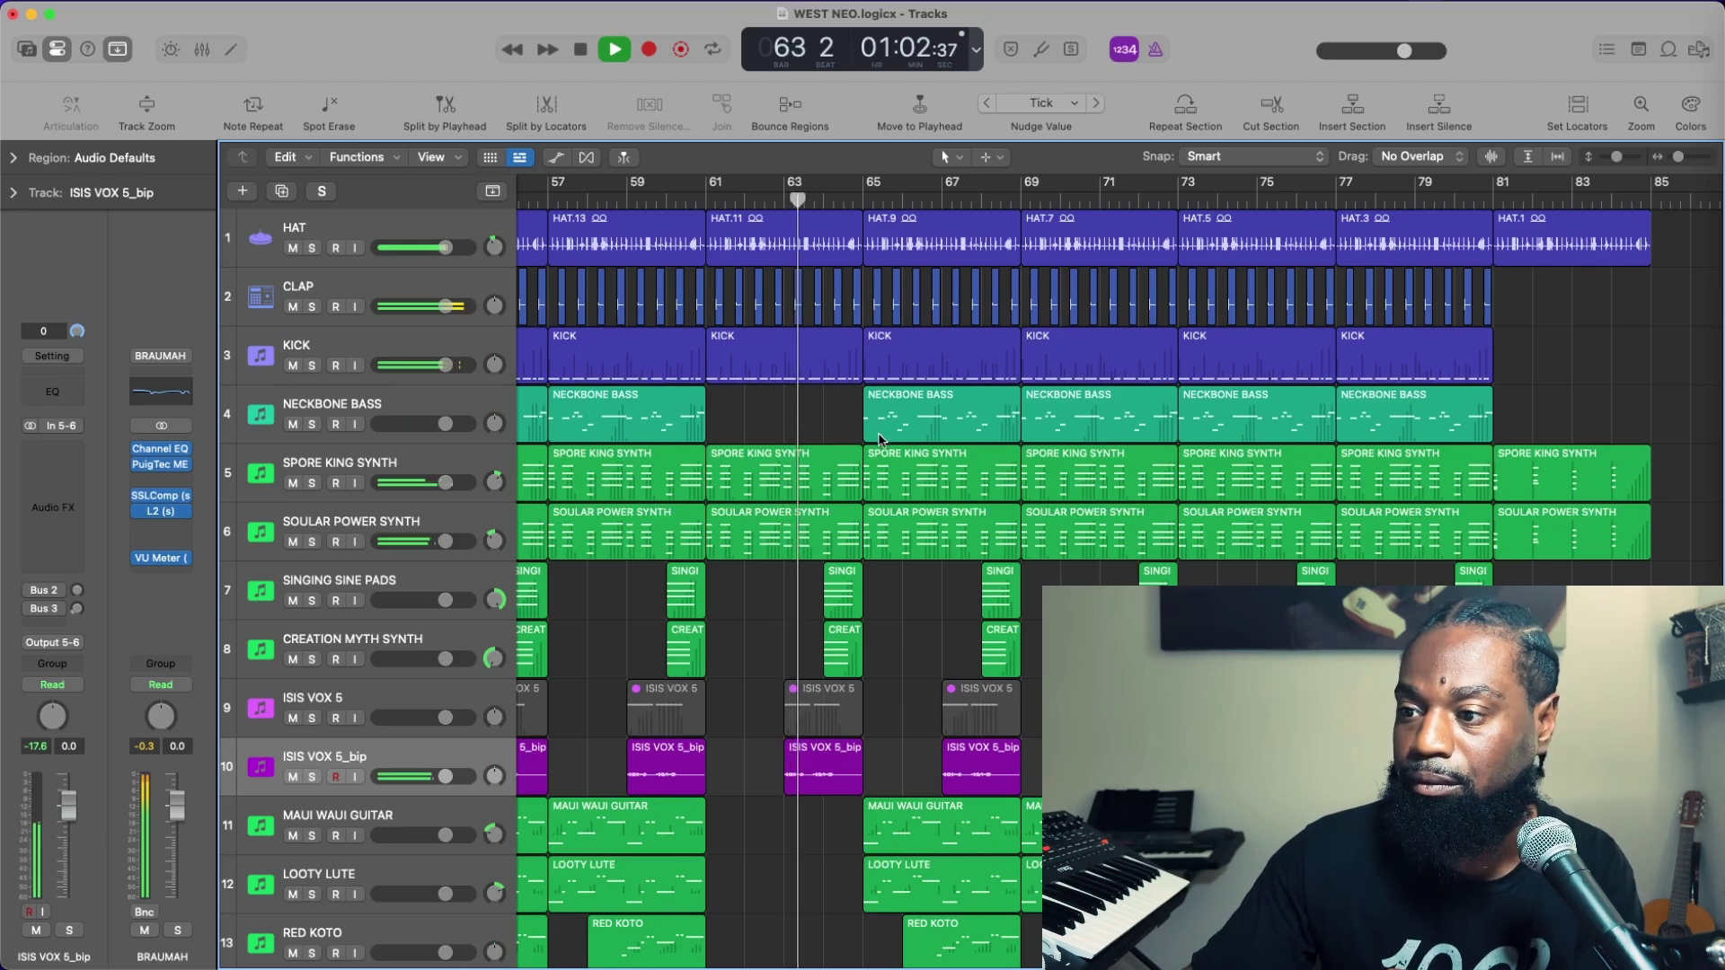
pyautogui.click(849, 763)
pyautogui.press('Delete')
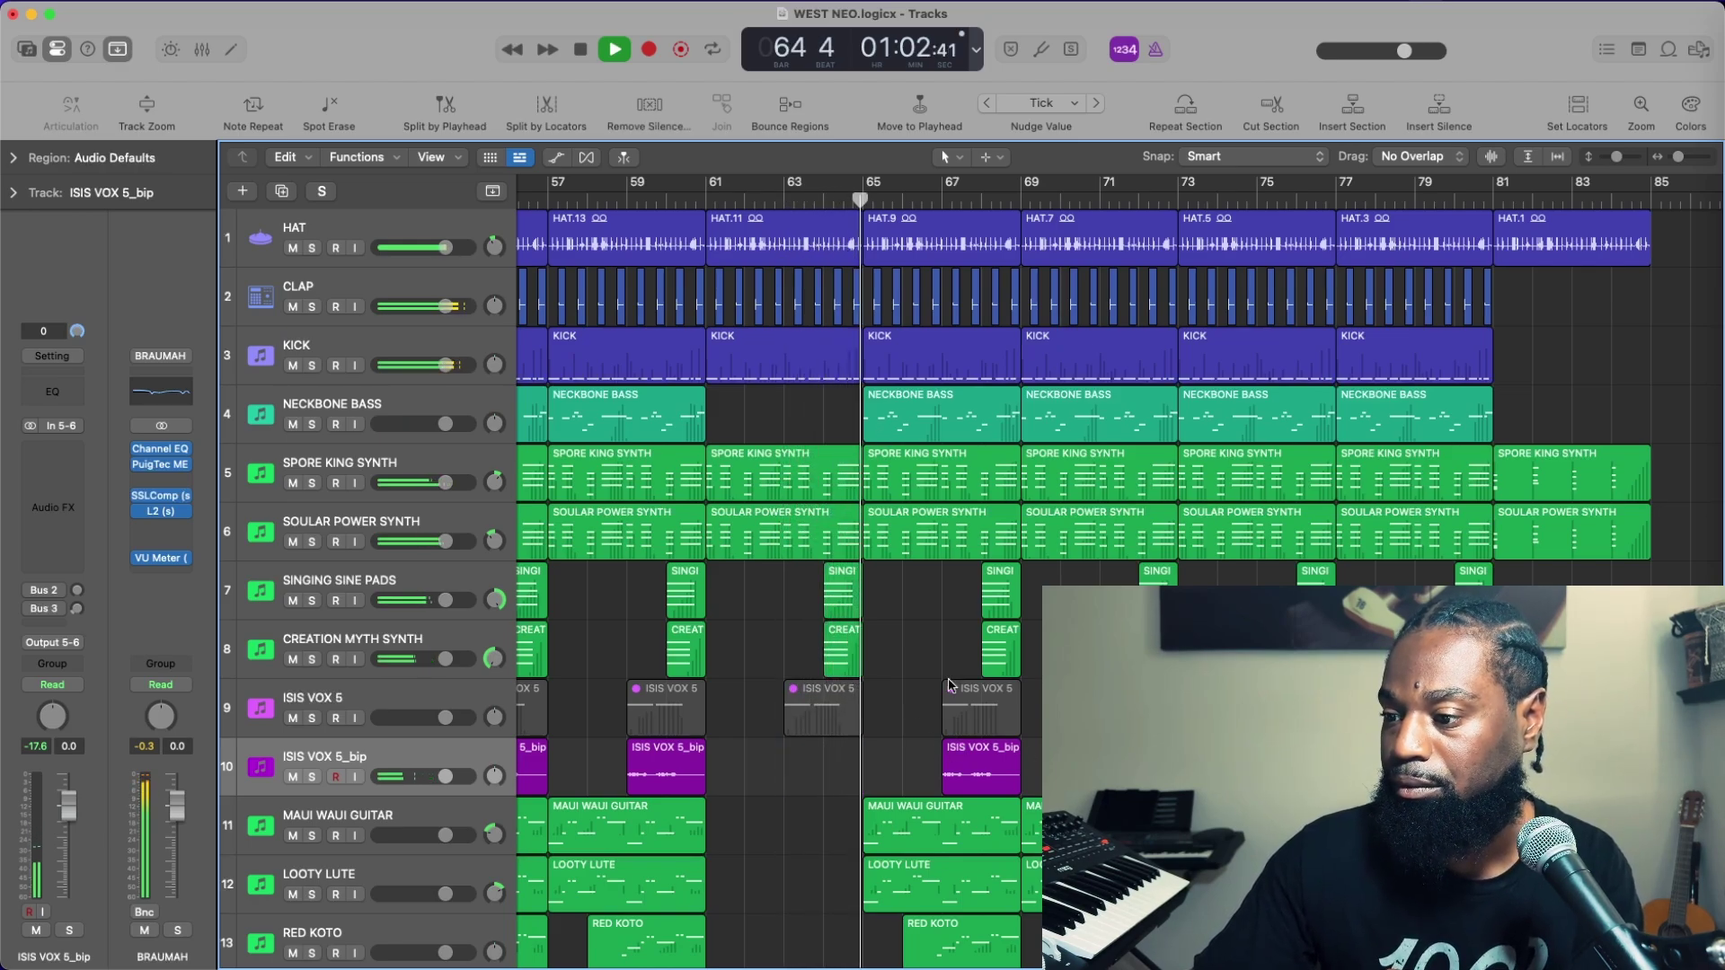
# Delete the MAUI WAUI GUITAR and LOOTY LUTE regions at bar 65 and the RED KOTO region at bar 66, and stop playback
pyautogui.moveTo(808, 566); pyautogui.dragTo(877, 669)
pyautogui.scroll(-2, 921, 737)
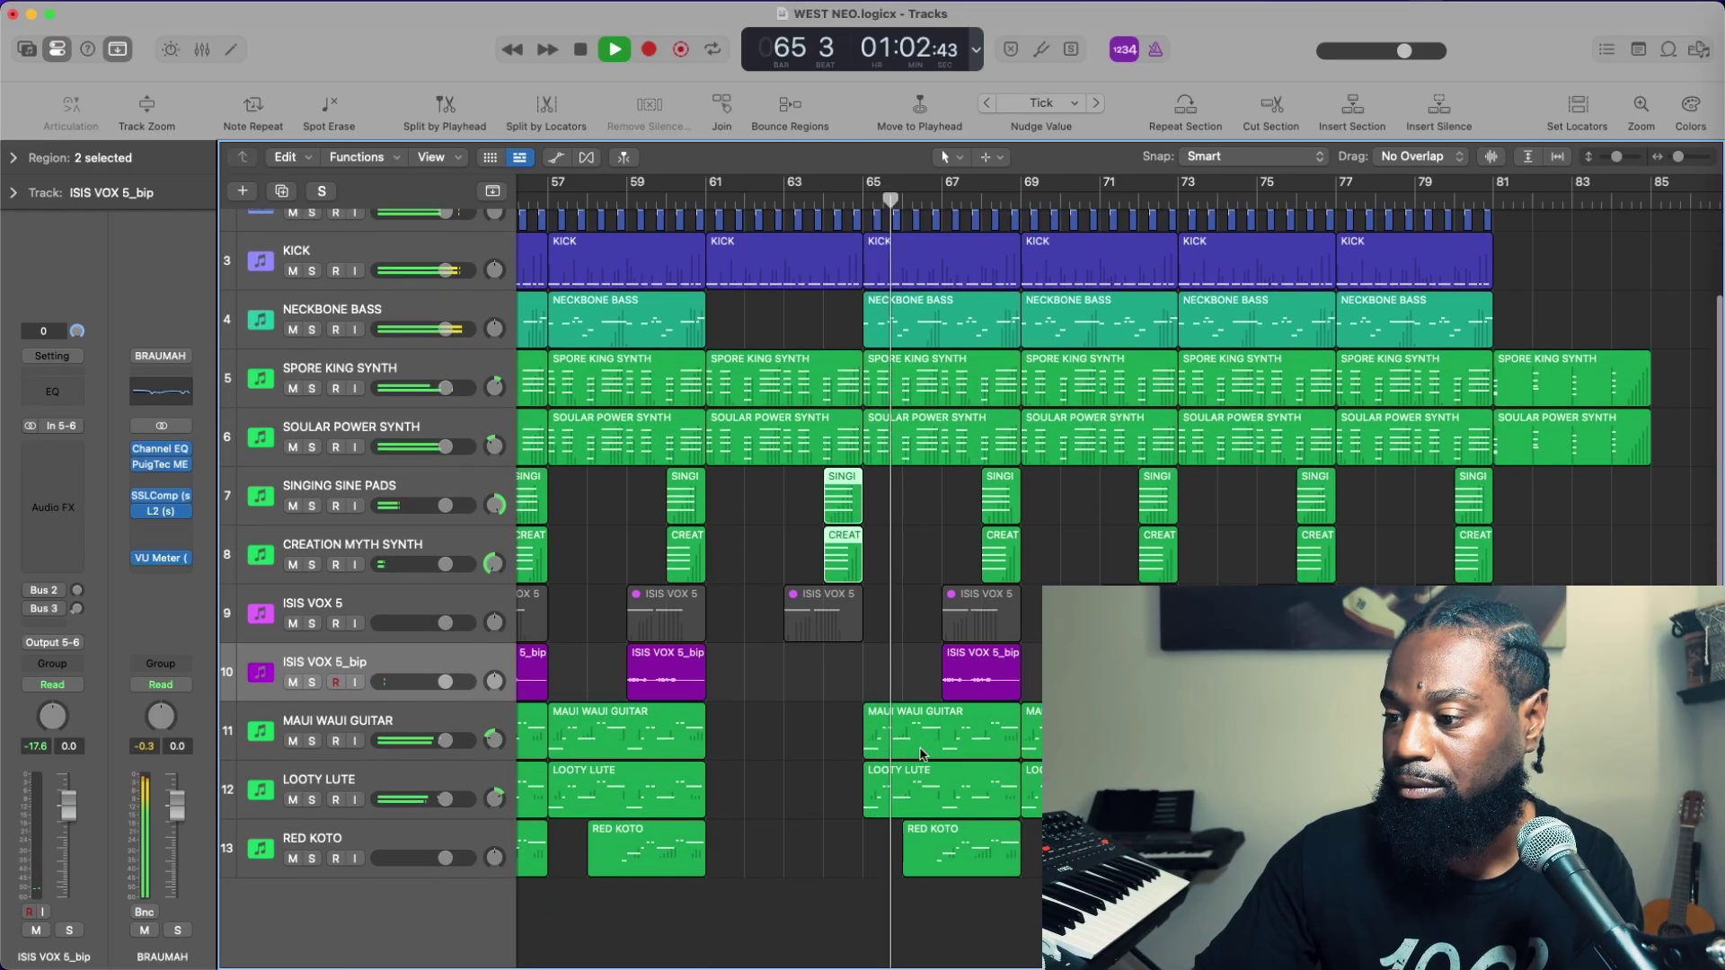
pyautogui.click(931, 762)
pyautogui.click(979, 840)
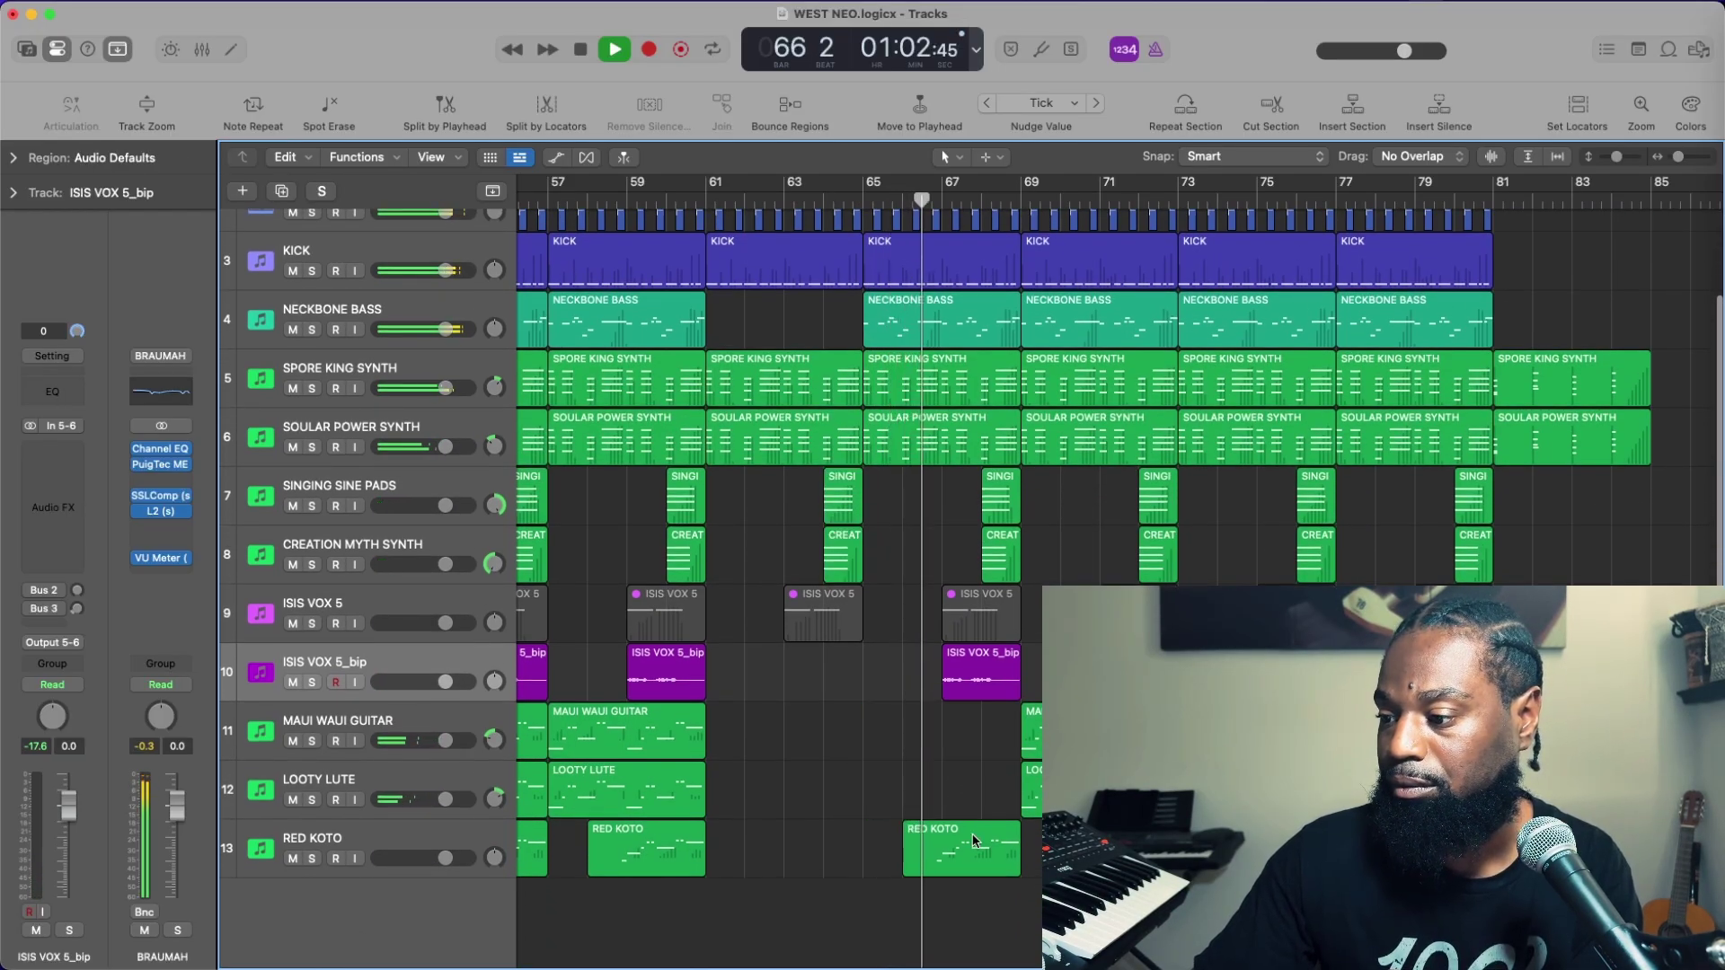
pyautogui.press('Delete')
pyautogui.press('space')
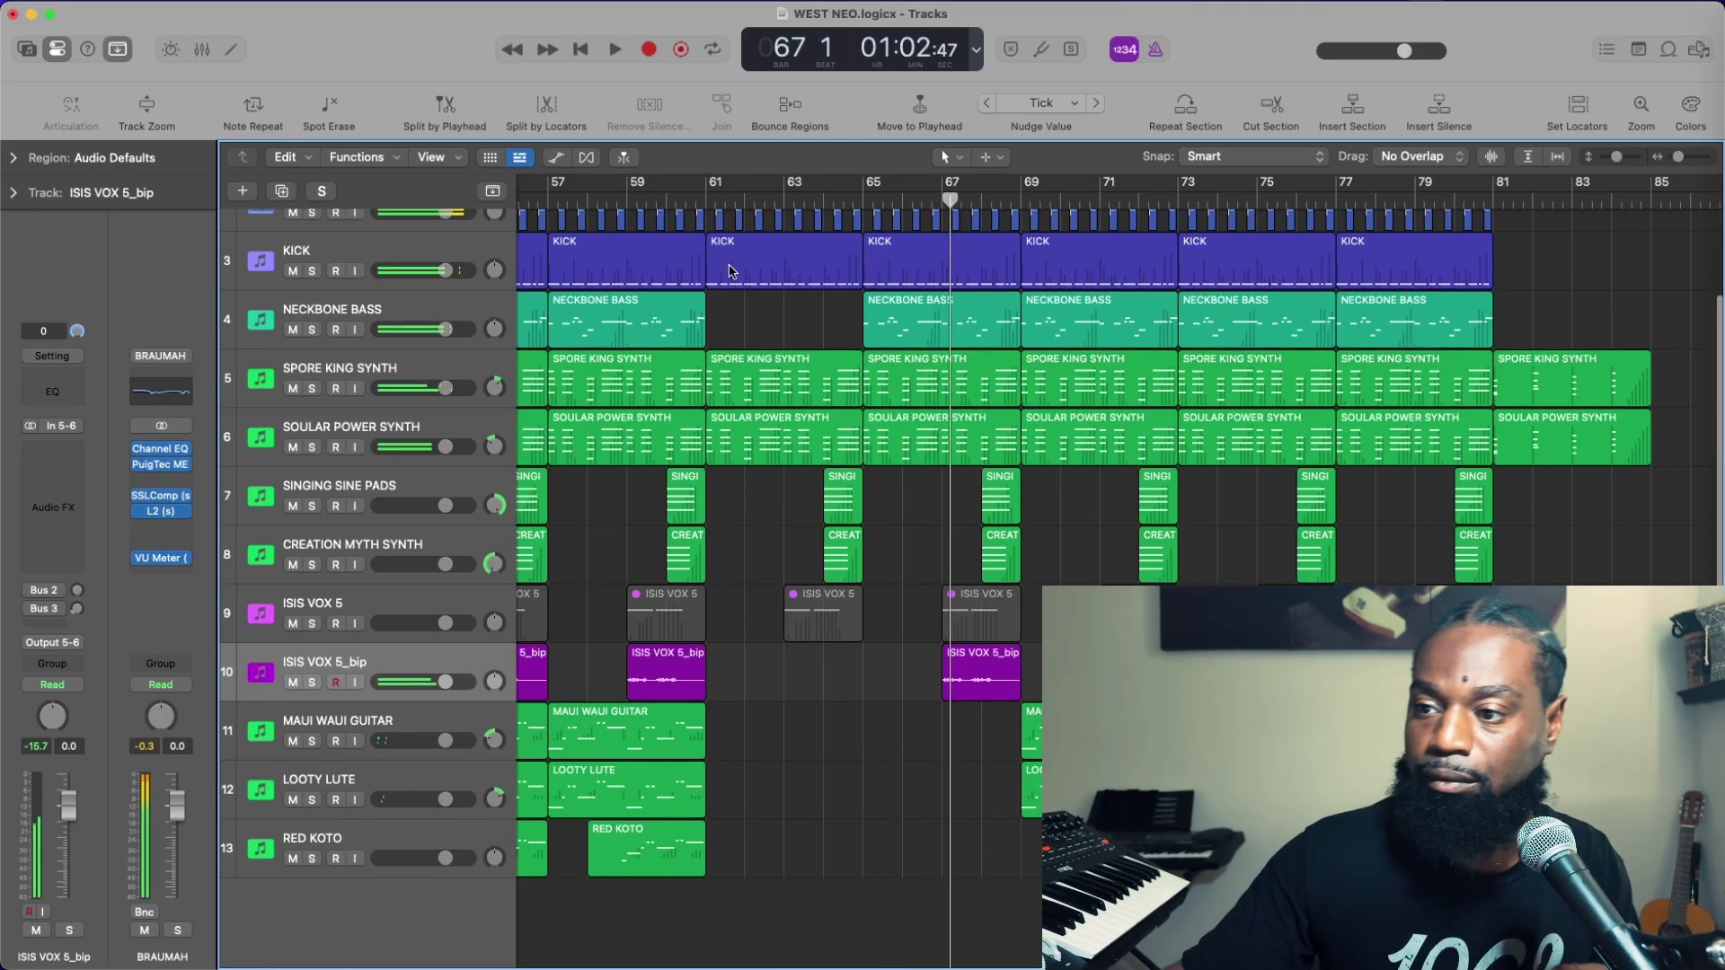
# Play the arrangement from bar 60 and select the RED KOTO track
pyautogui.click(672, 193)
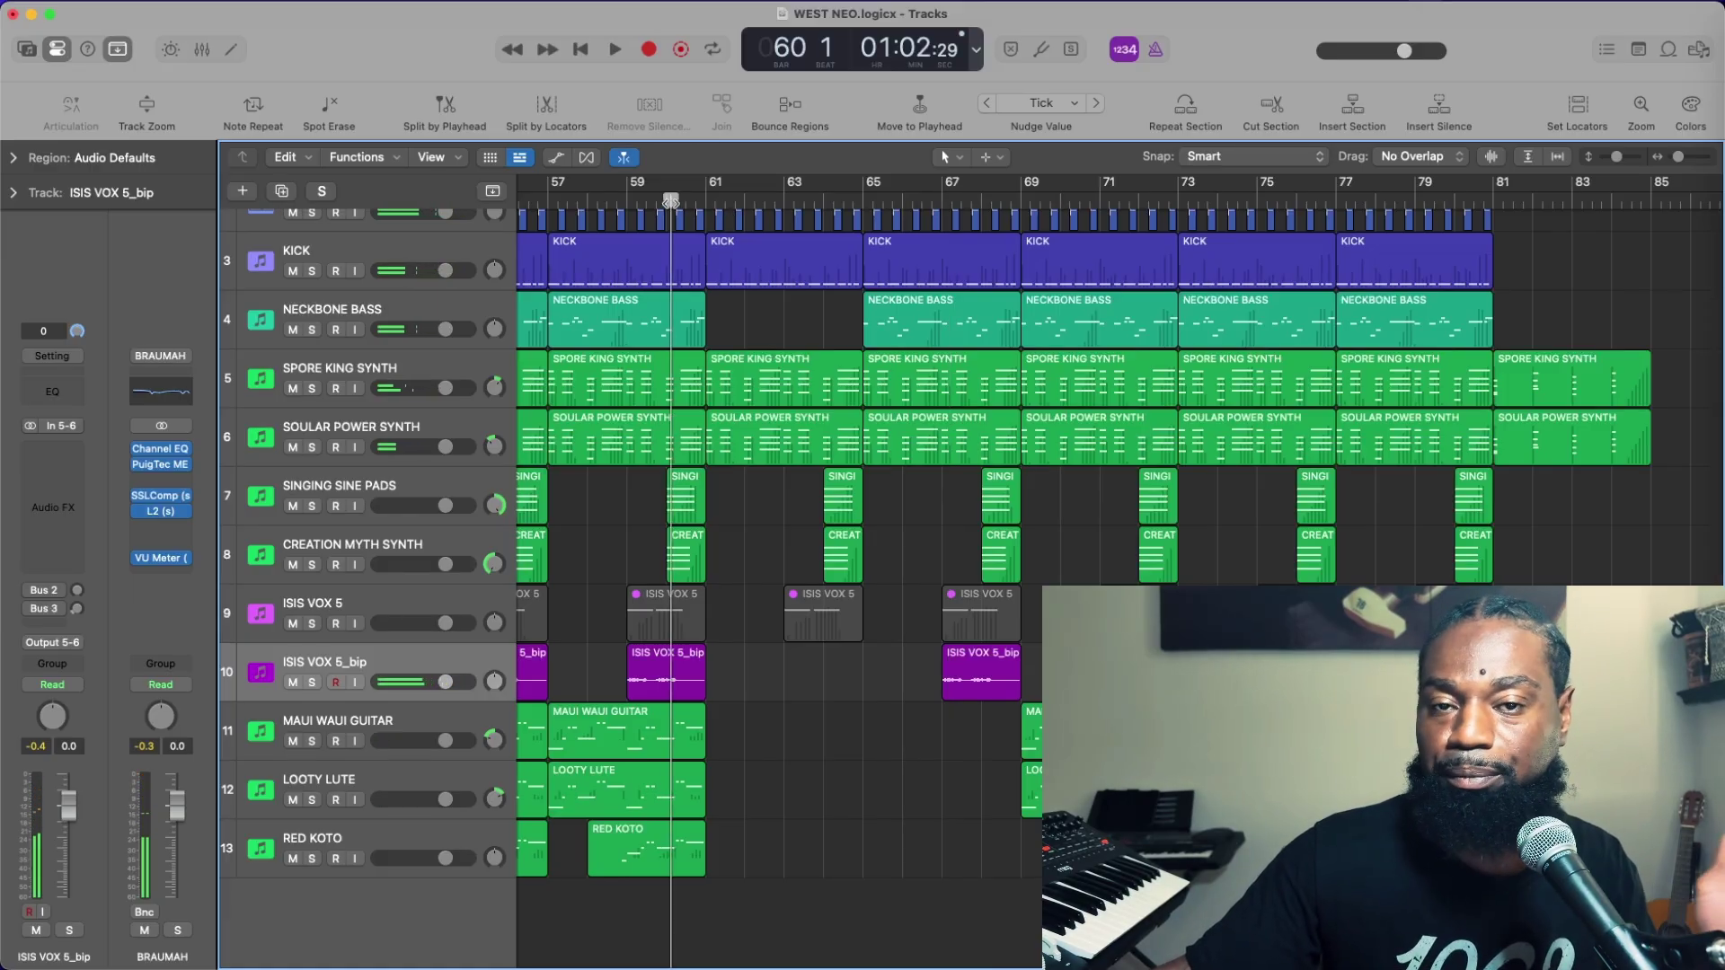
pyautogui.hscroll(-2, 772, 359)
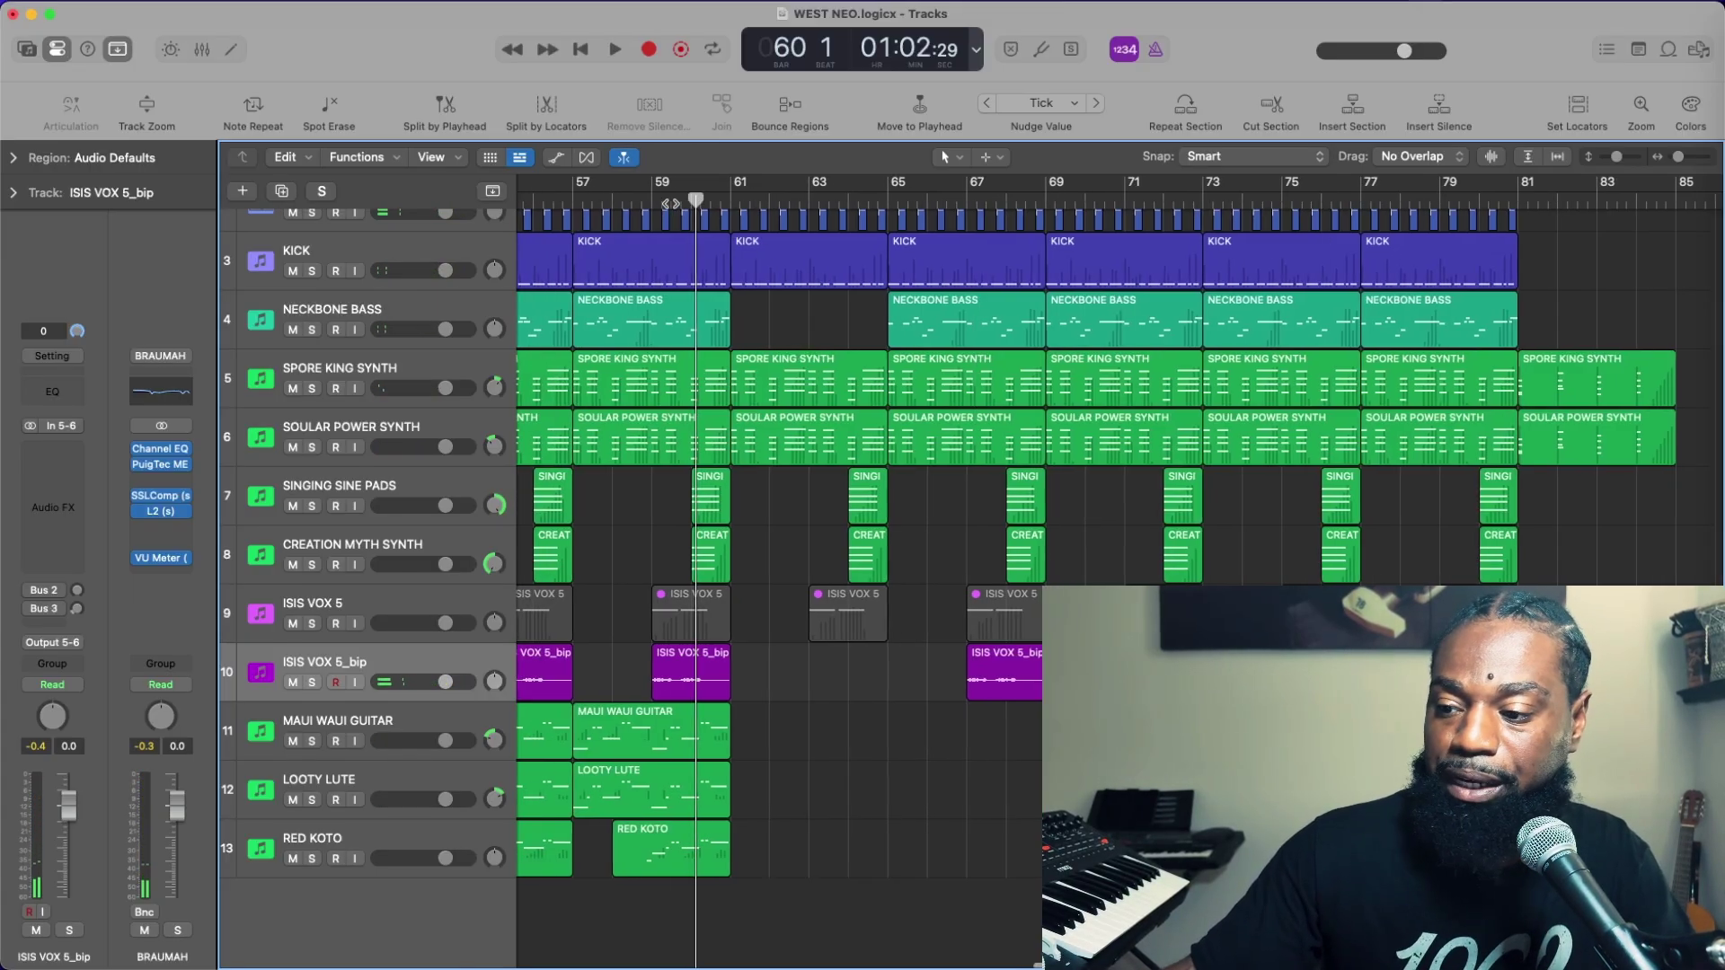
pyautogui.scroll(3, 825, 391)
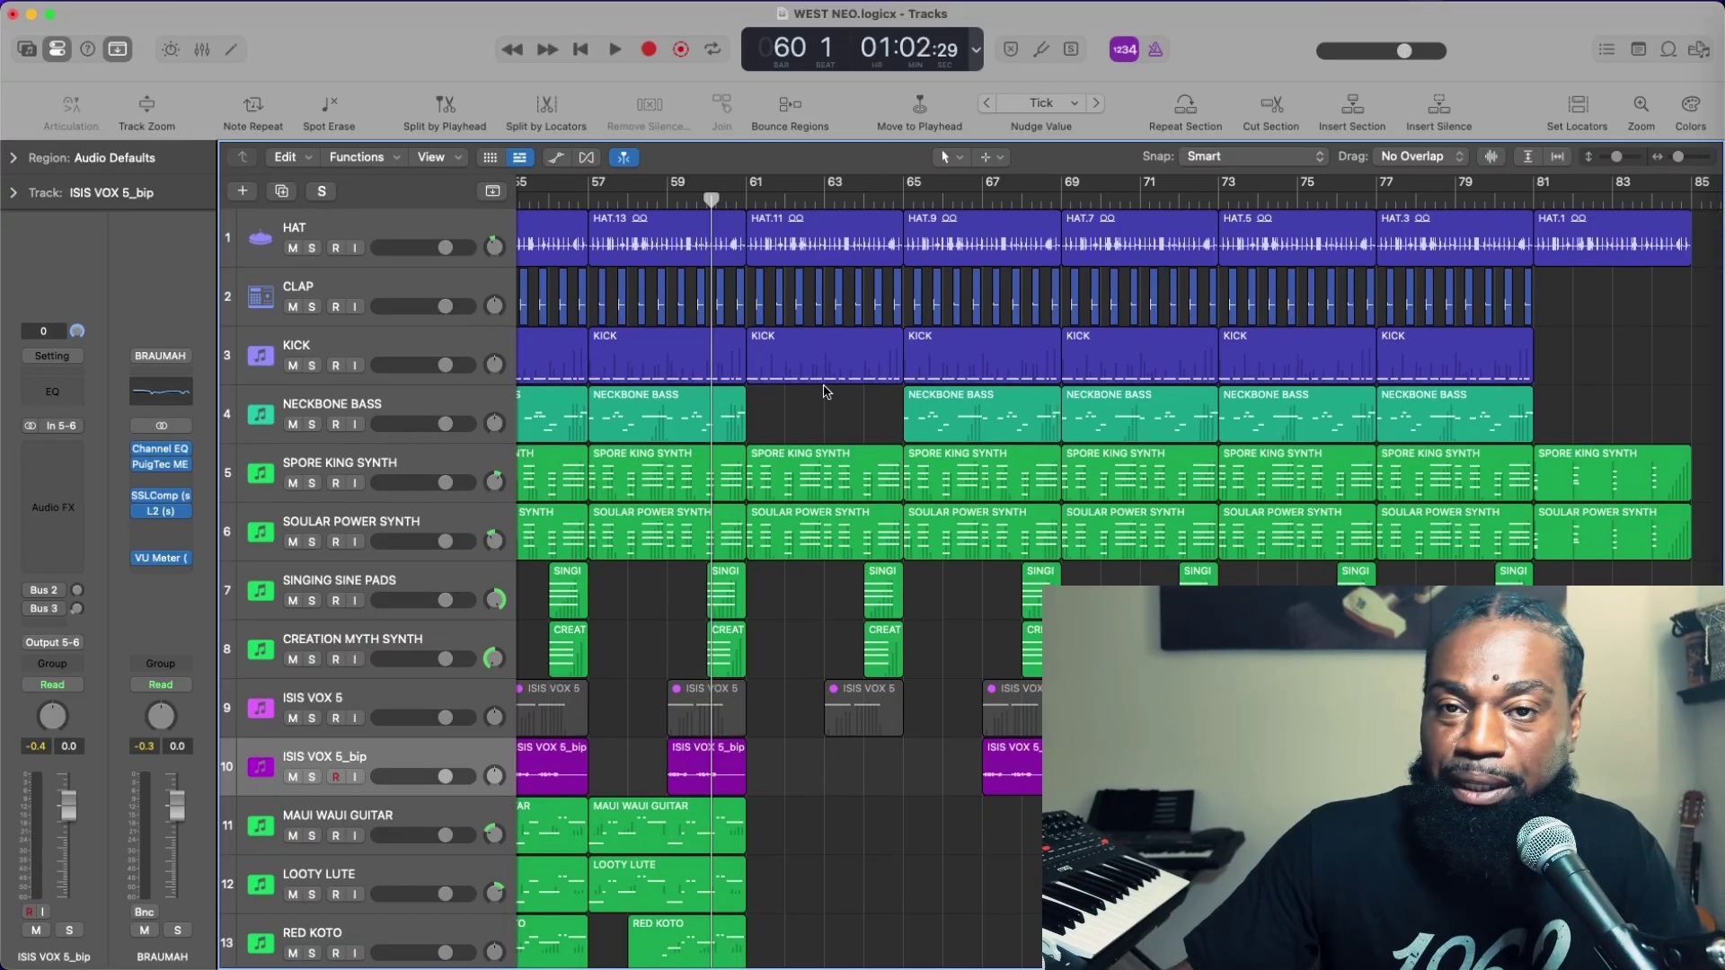
pyautogui.press('space')
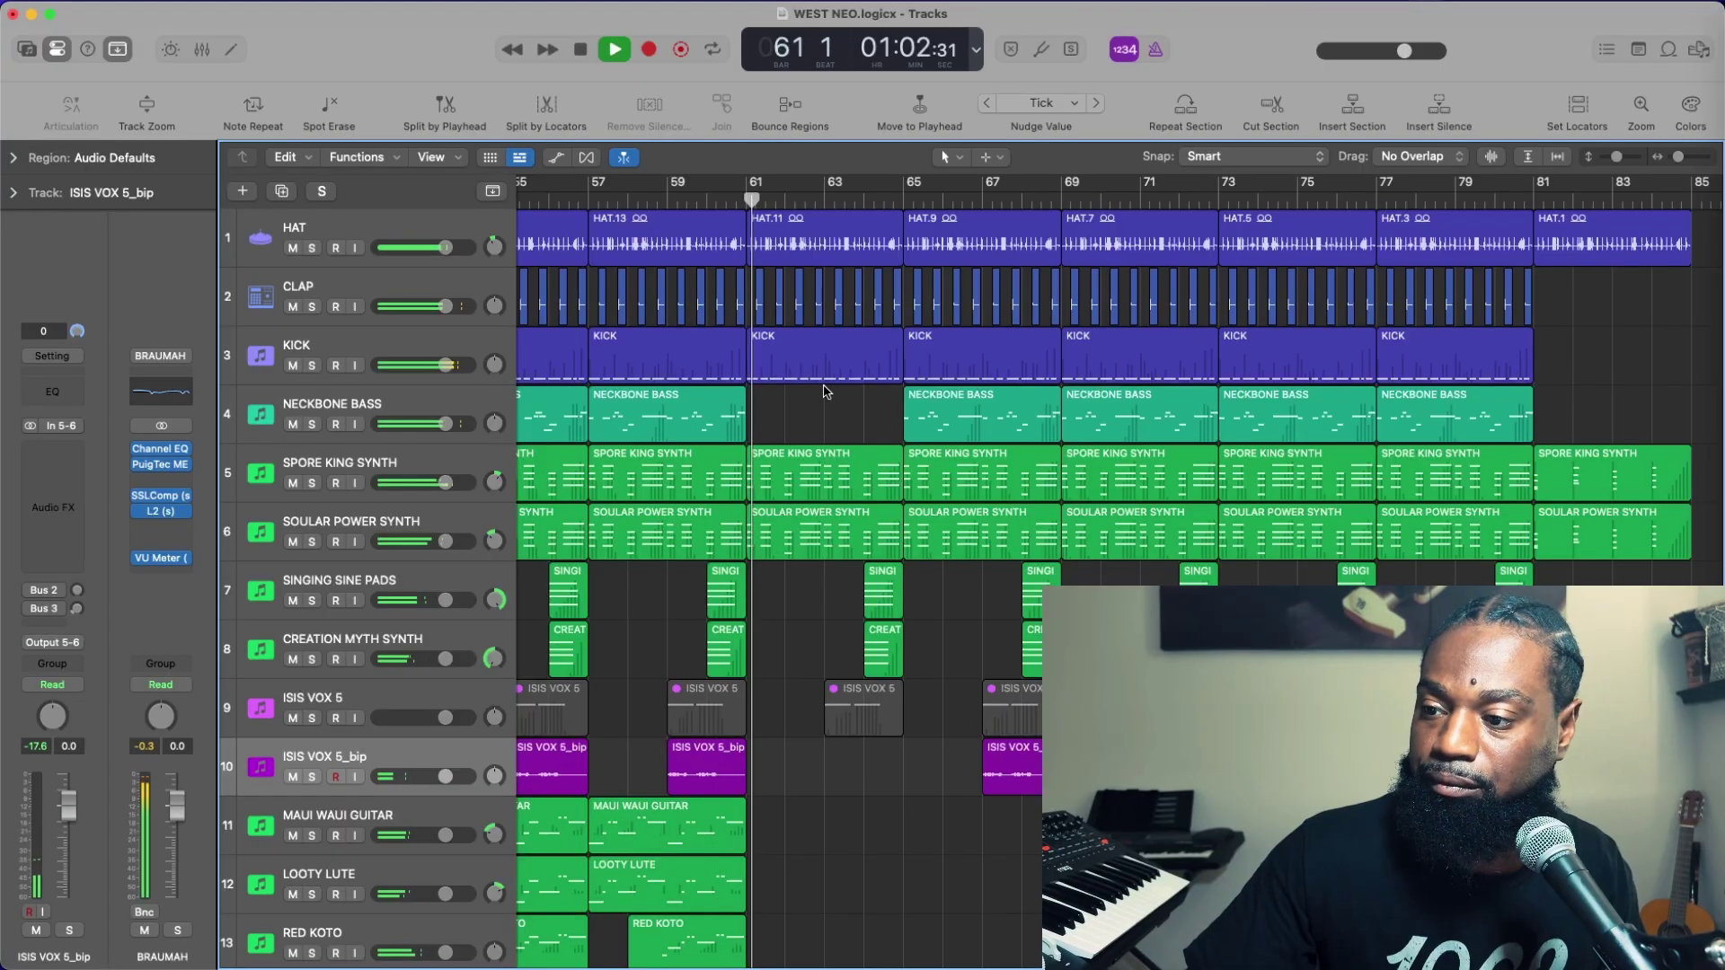
pyautogui.scroll(-3, 795, 670)
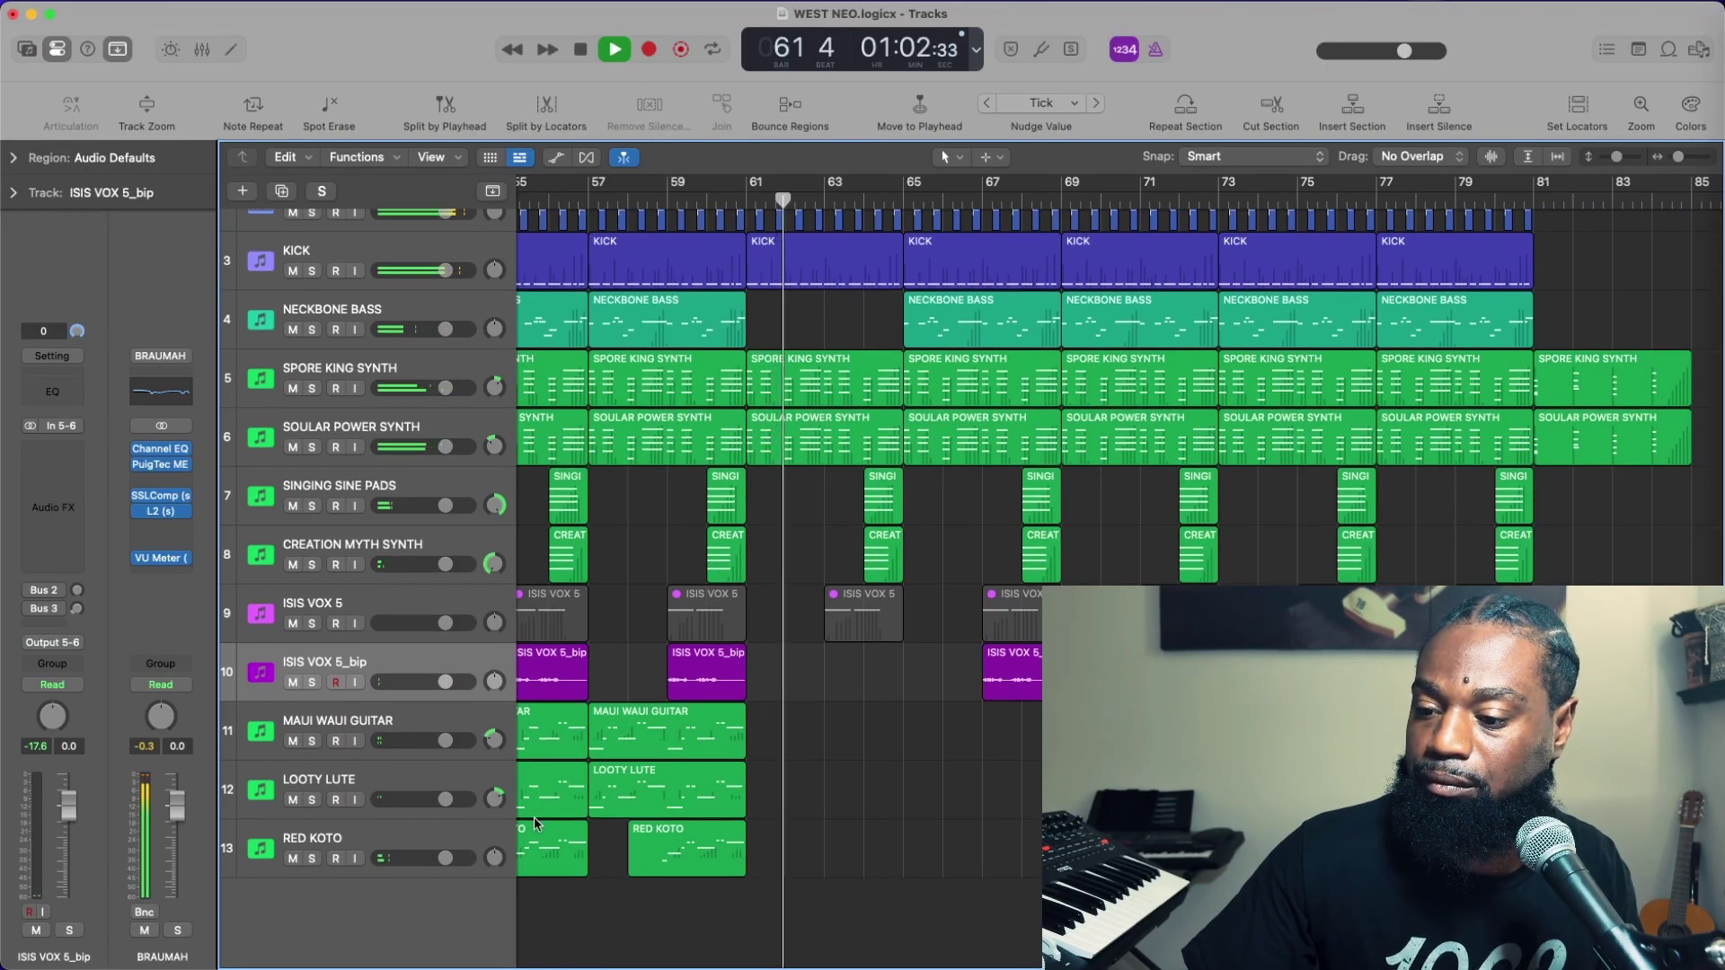
pyautogui.click(478, 838)
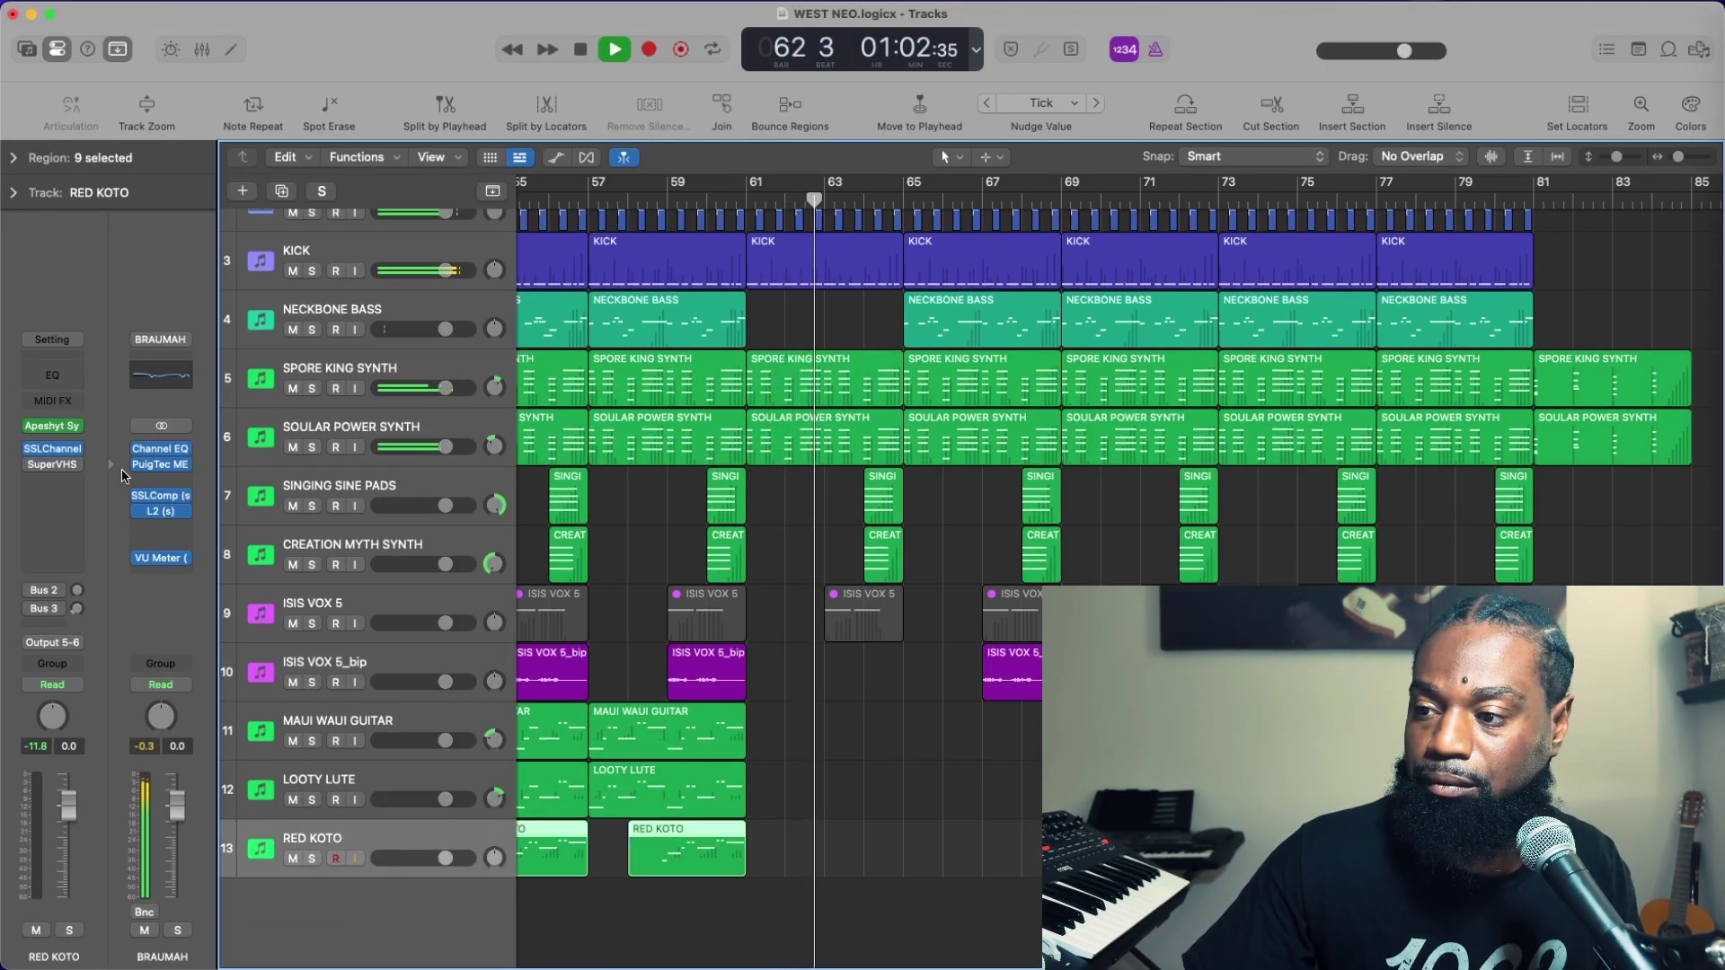
pyautogui.scroll(2, 917, 483)
pyautogui.scroll(1, 917, 482)
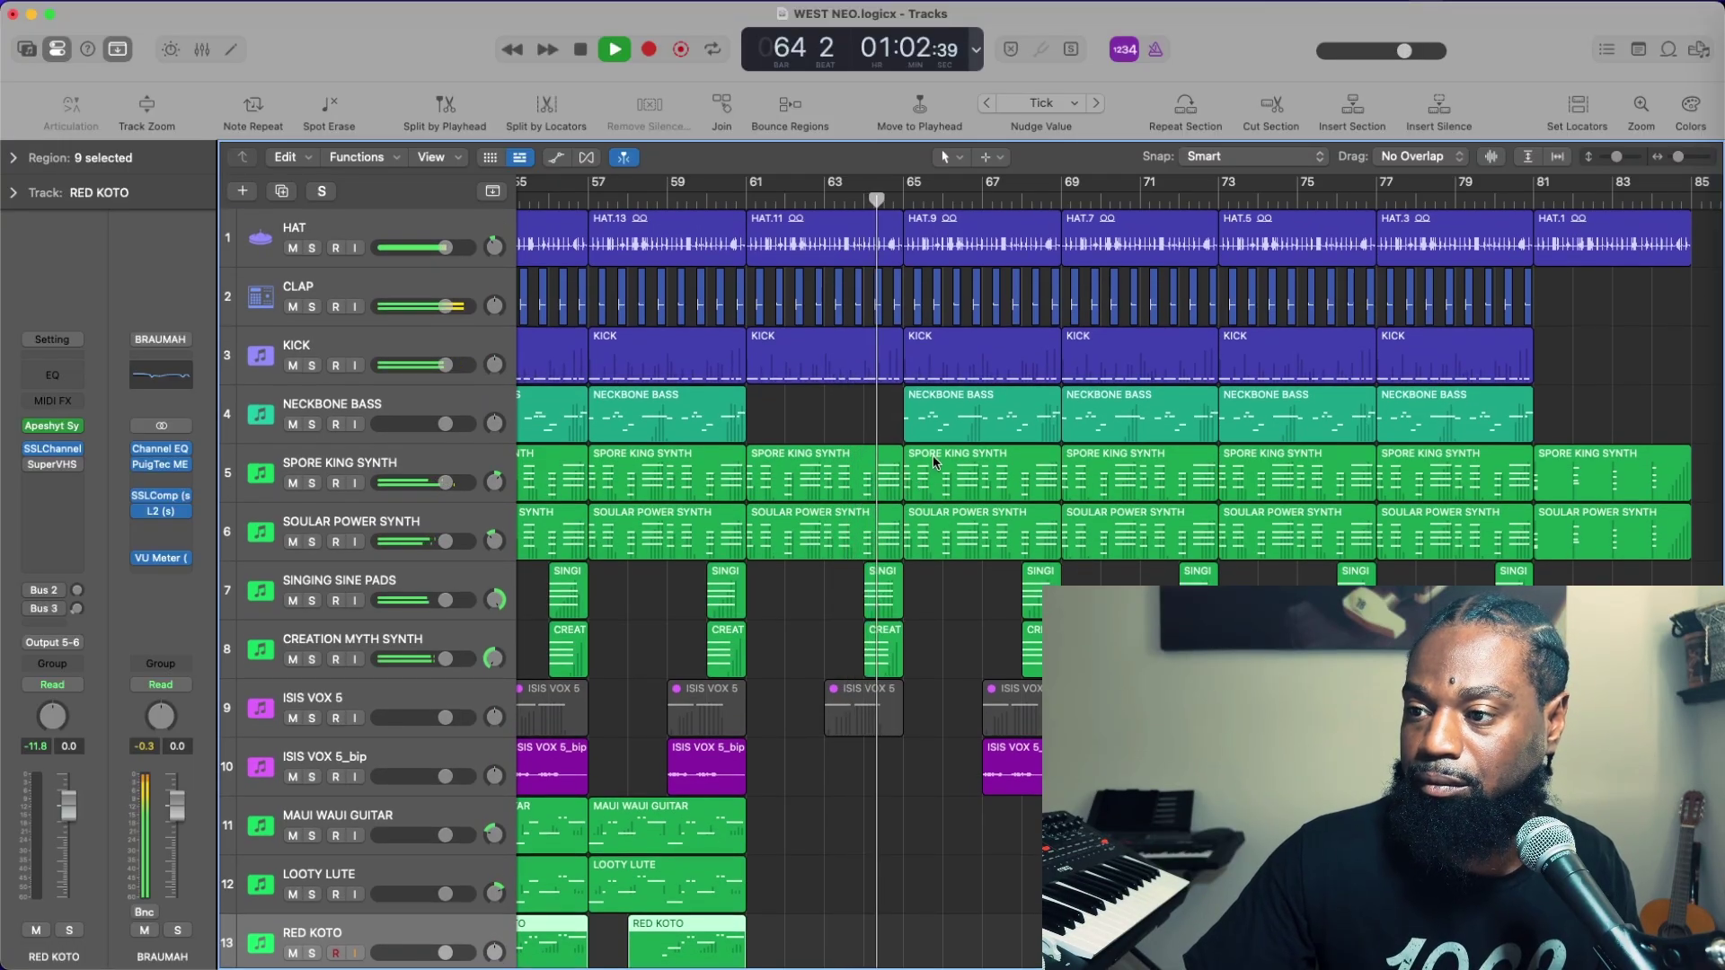
# Delete the HAT region at bar 65 and the SOULAR POWER SYNTH region at bar 61
pyautogui.click(909, 244)
pyautogui.press('Delete')
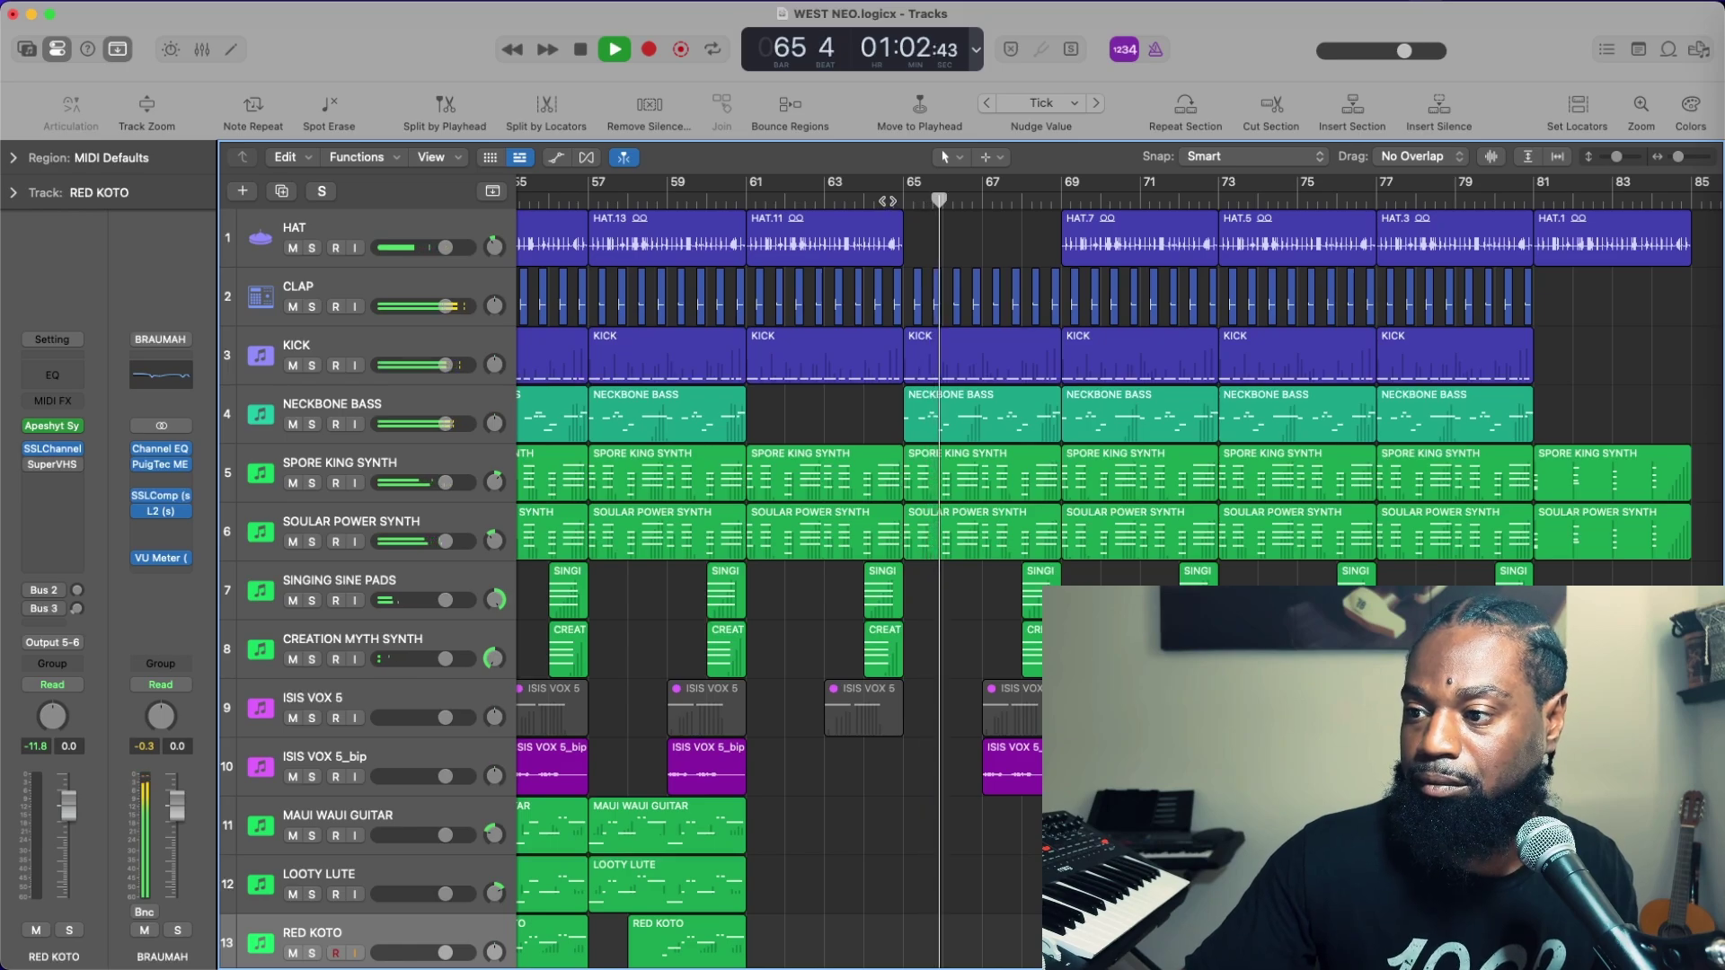
pyautogui.click(845, 525)
pyautogui.press('Delete')
# Replay from around bar 61 and delete the MAUI WAUI GUITAR and LOOTY LUTE regions at bar 69
pyautogui.click(735, 203)
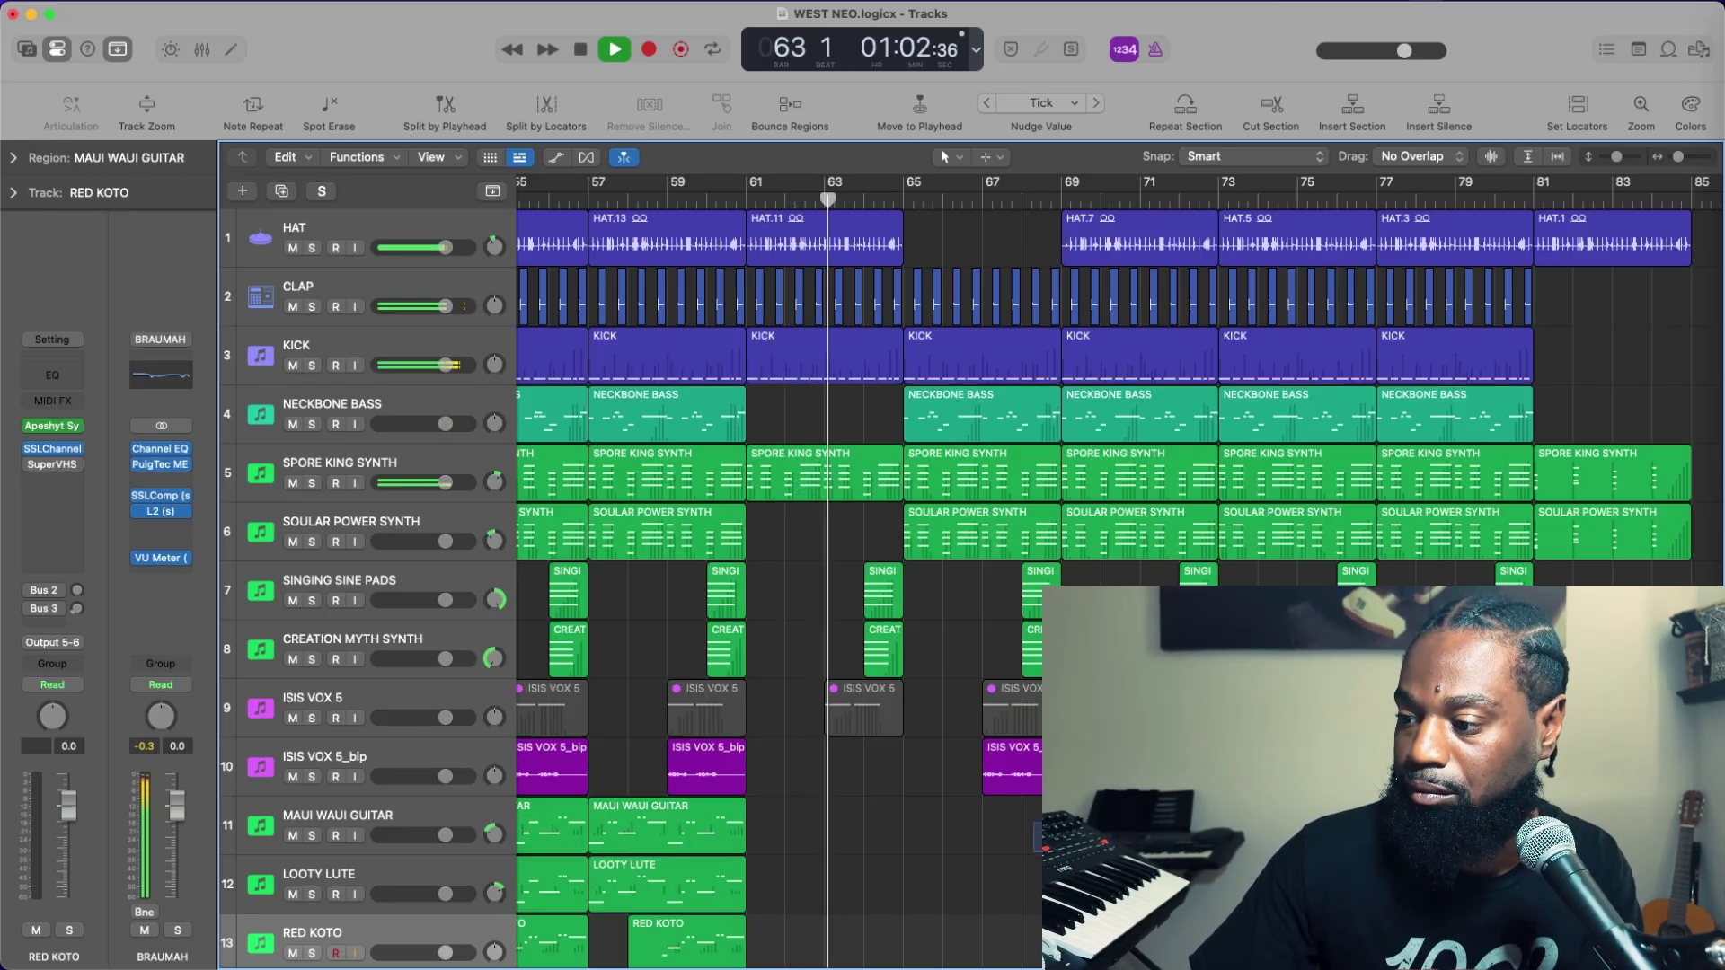
pyautogui.scroll(-1, 971, 575)
pyautogui.scroll(-3, 970, 575)
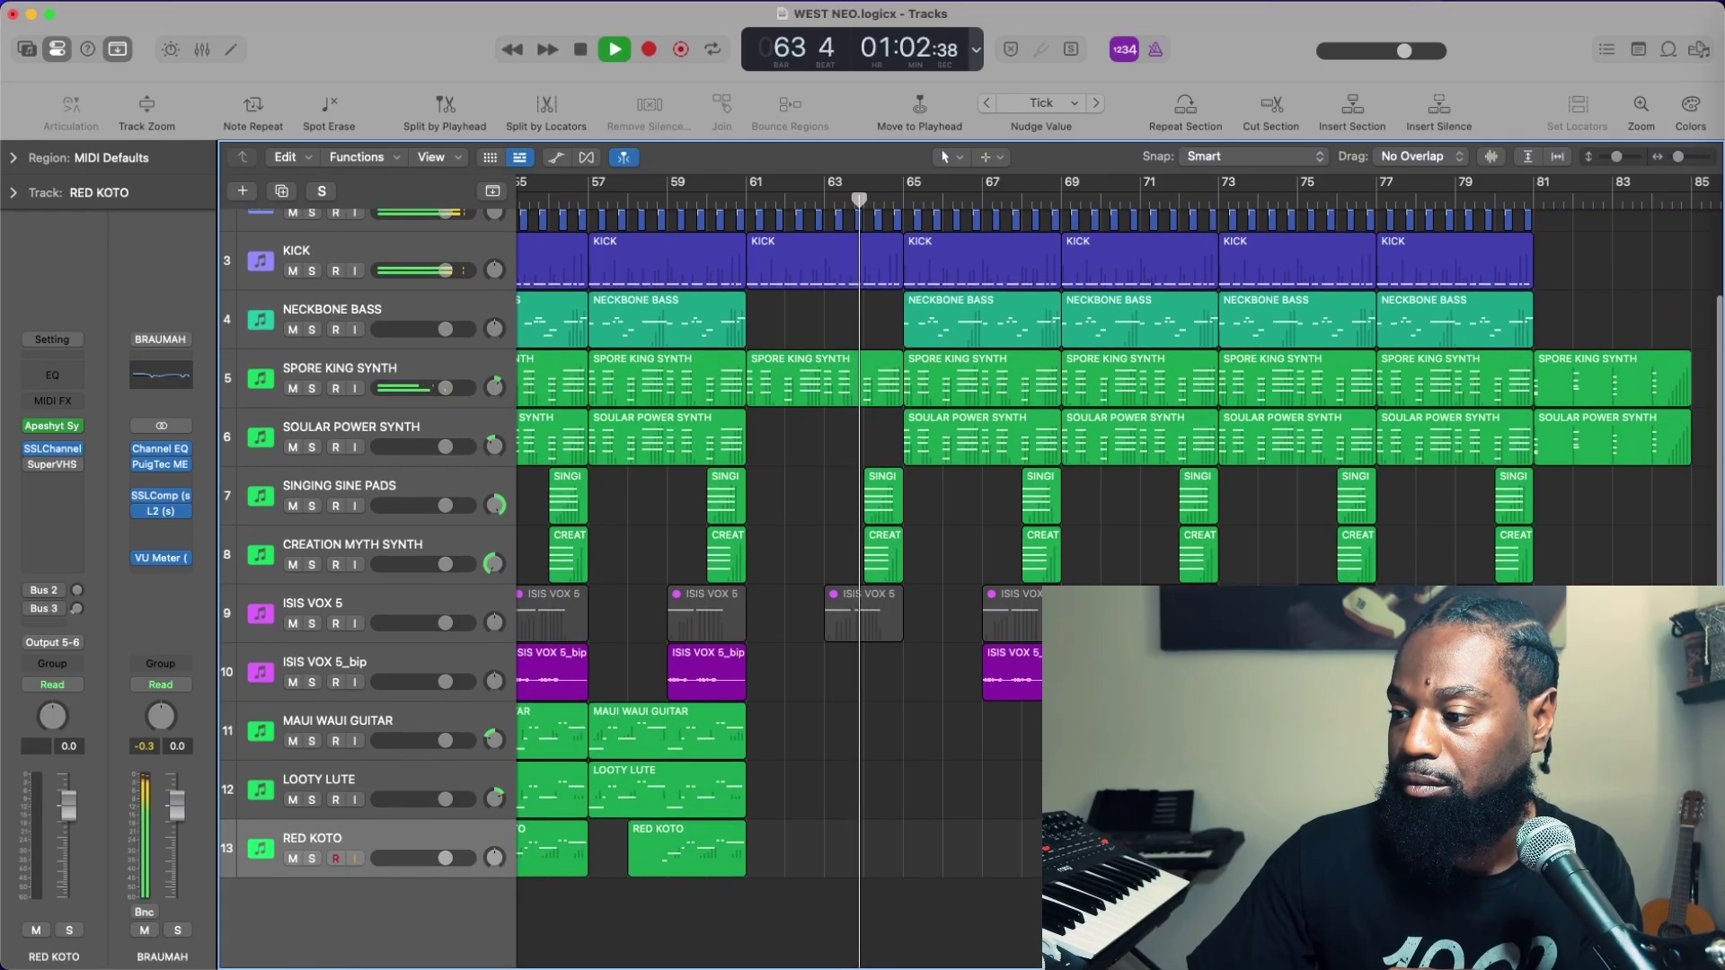
pyautogui.press('super+shift+a')
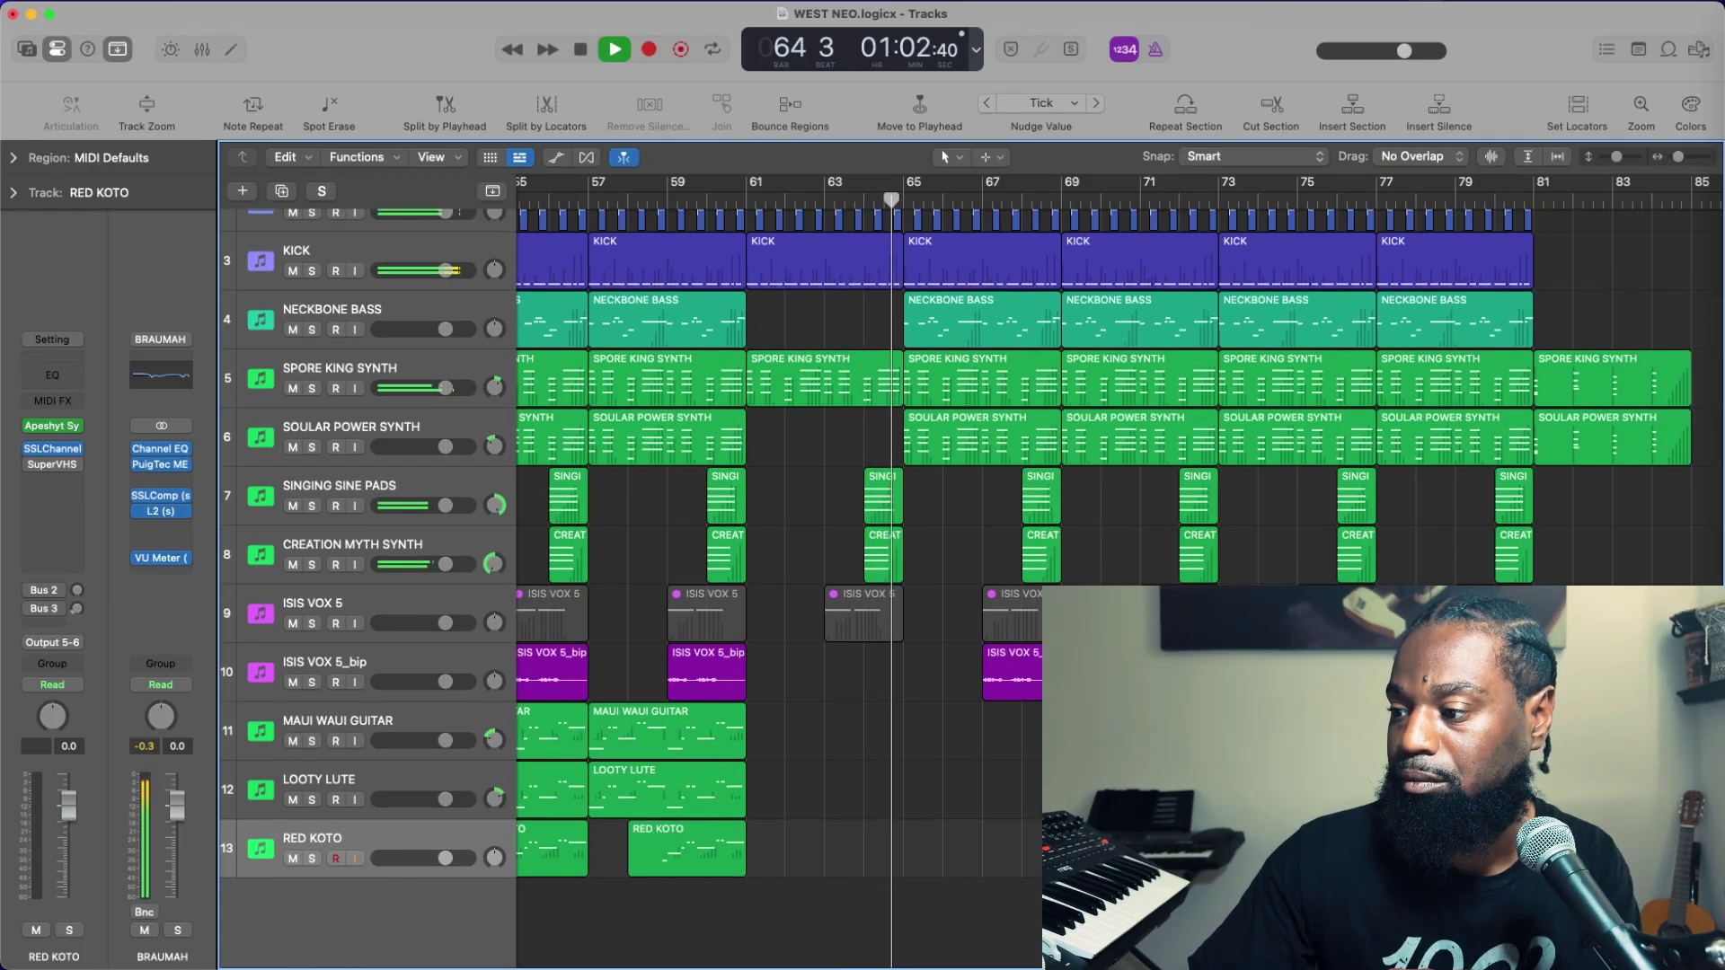
pyautogui.press('Right')
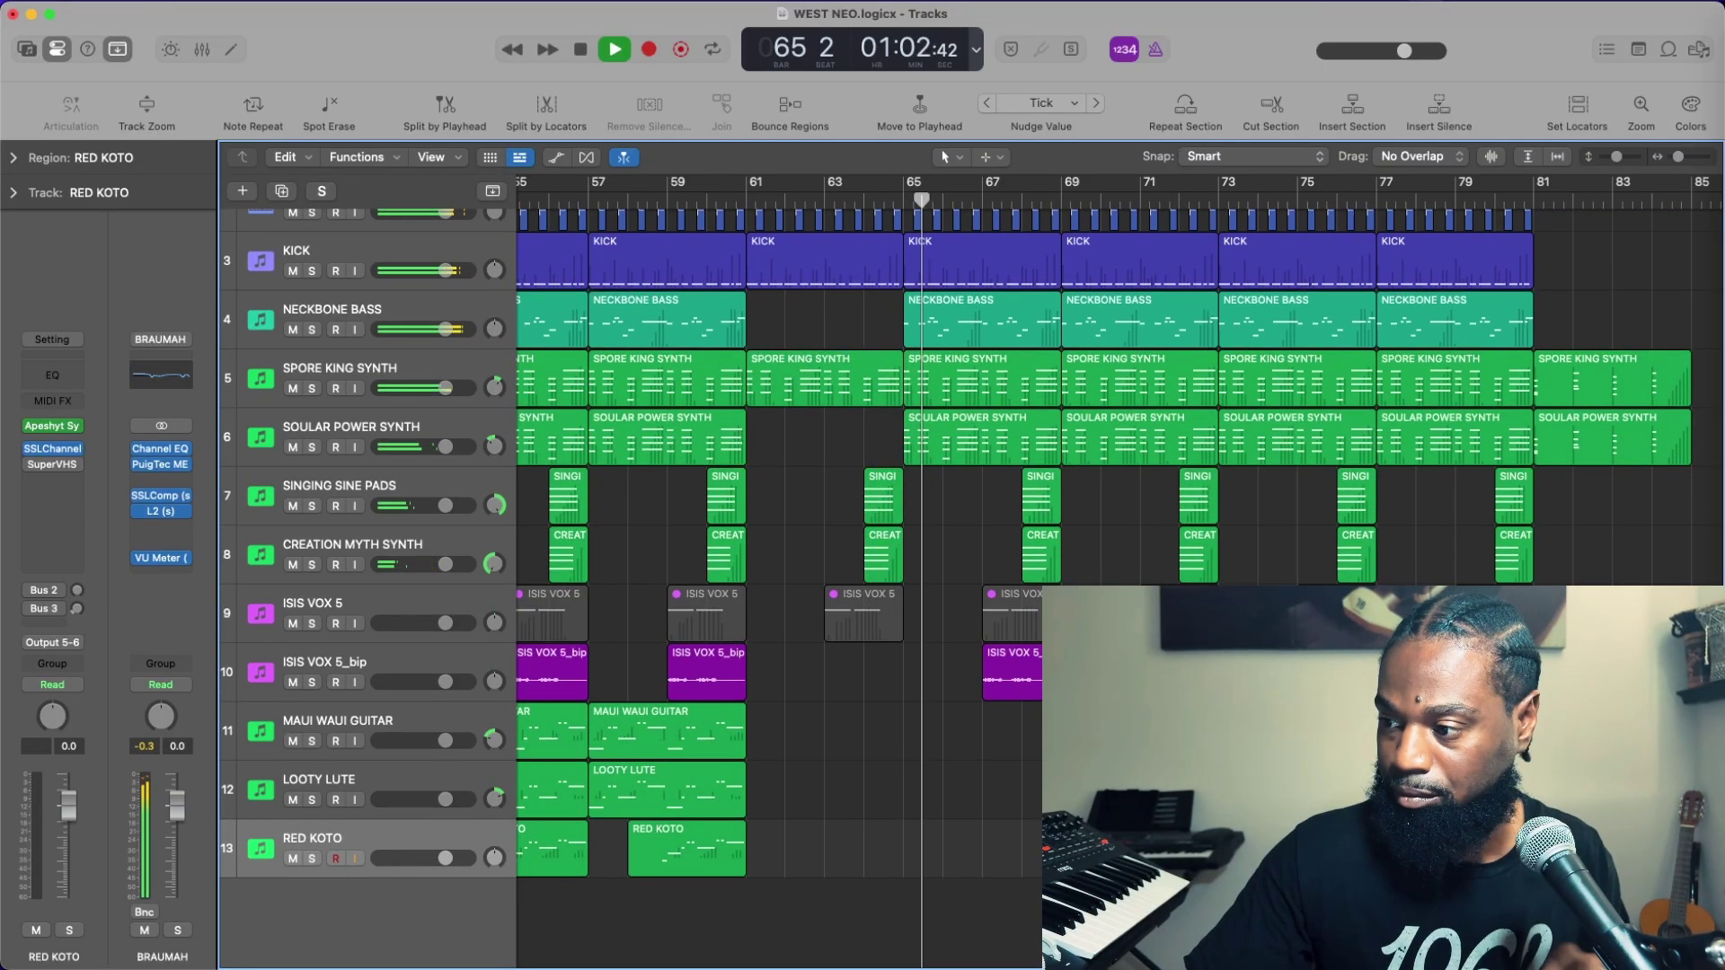
pyautogui.hotkey('shift', 'Right')
pyautogui.press('super+shift+a')
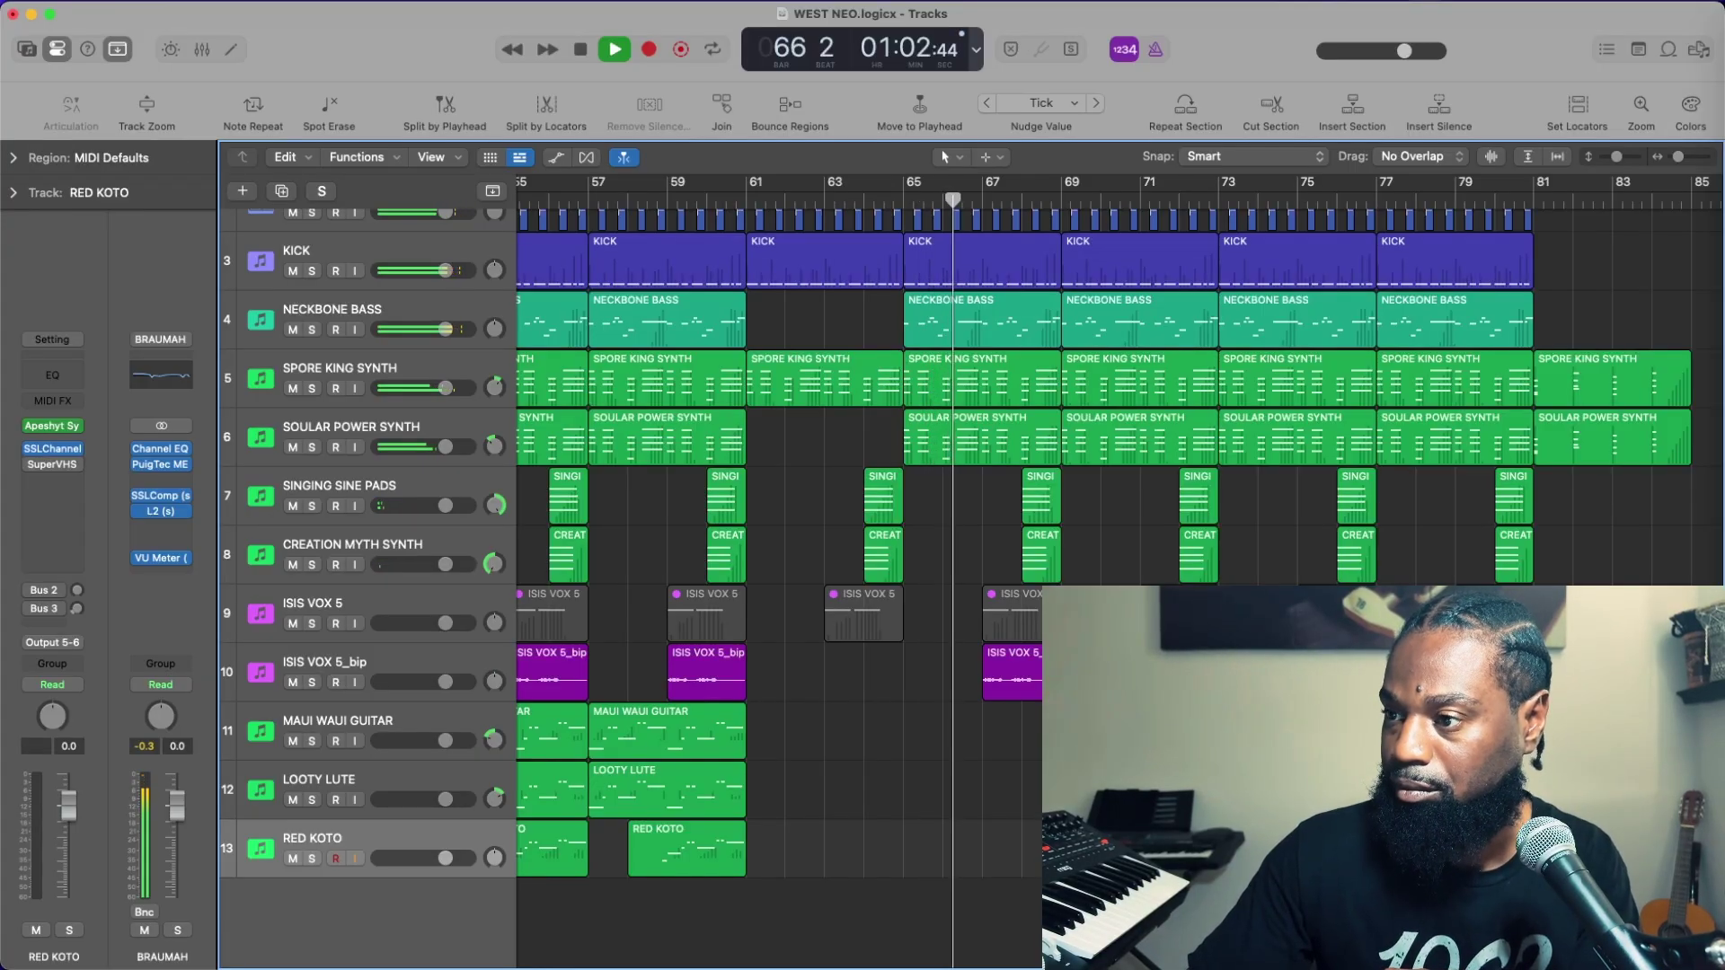
# Delete the HAT and SPORE KING SYNTH regions at bar 69
pyautogui.scroll(3, 970, 575)
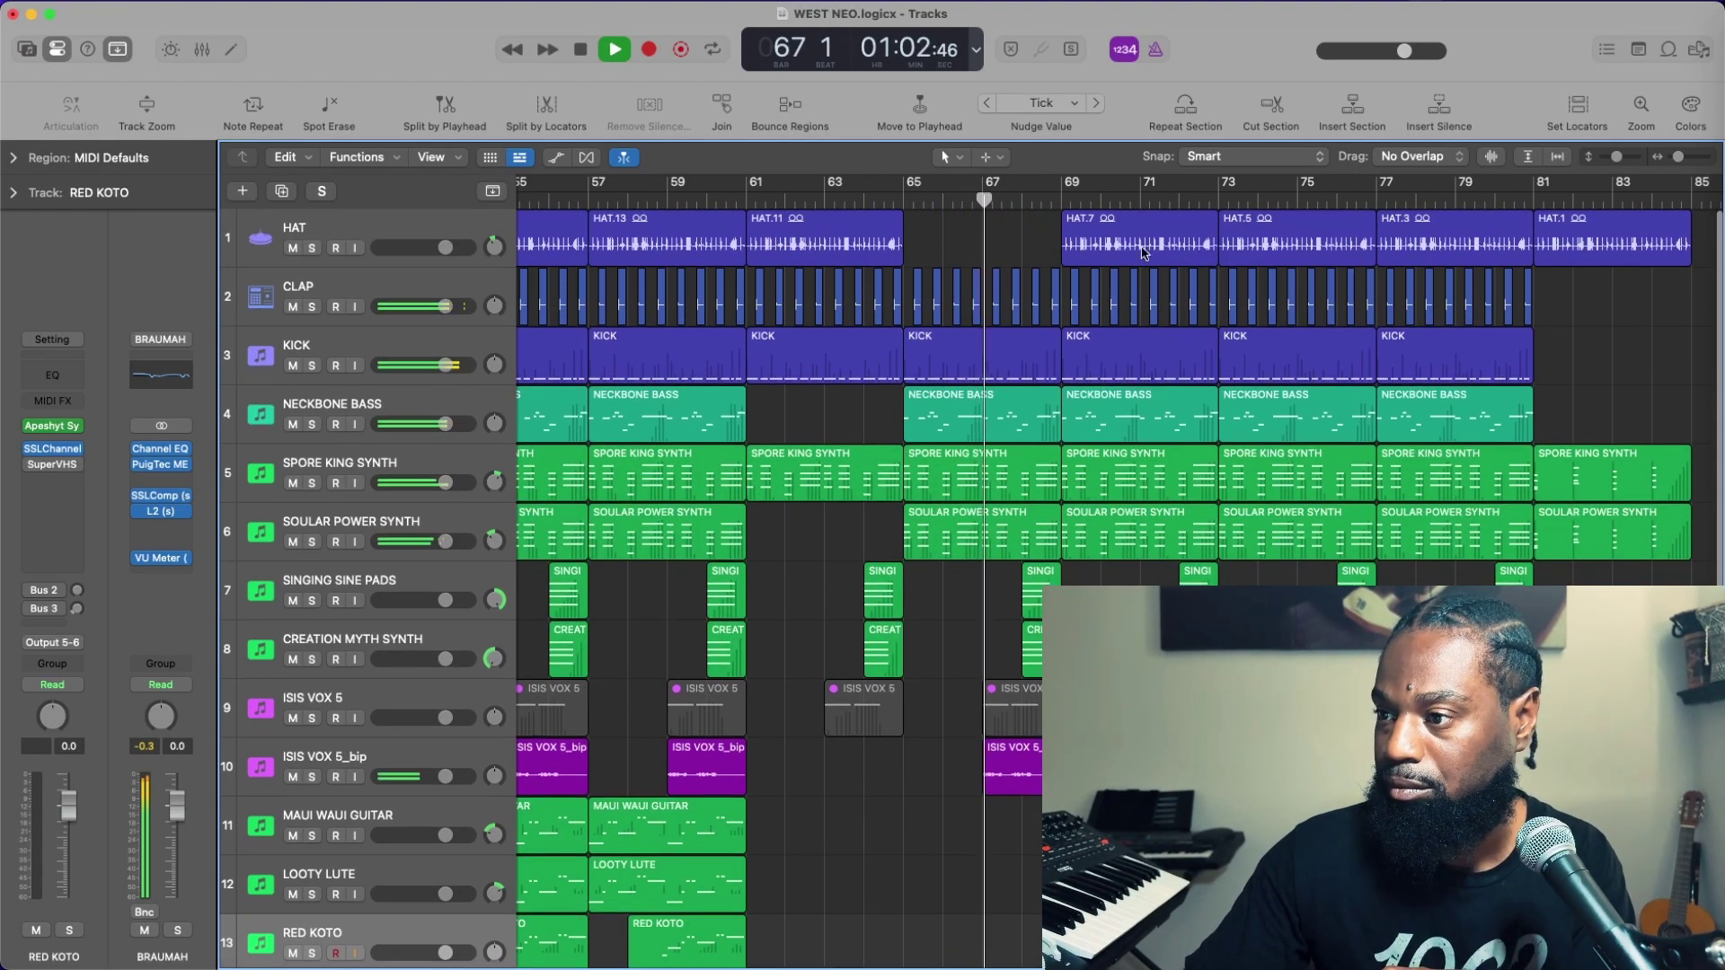
pyautogui.click(1146, 259)
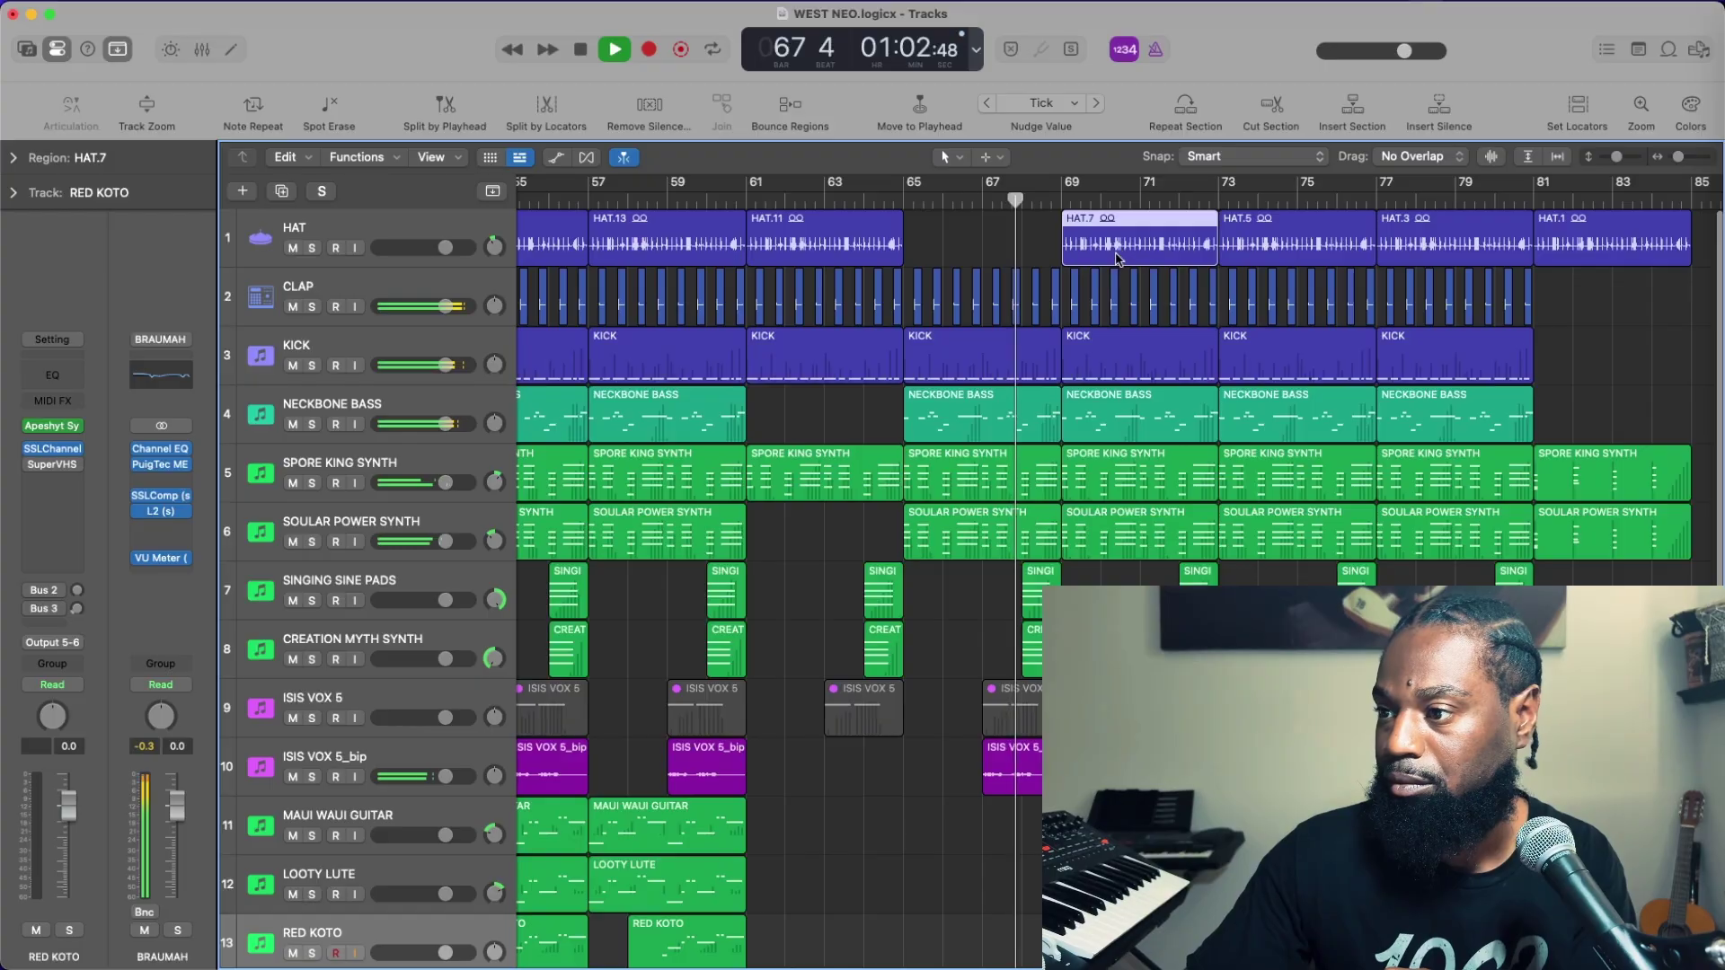
pyautogui.press('Delete')
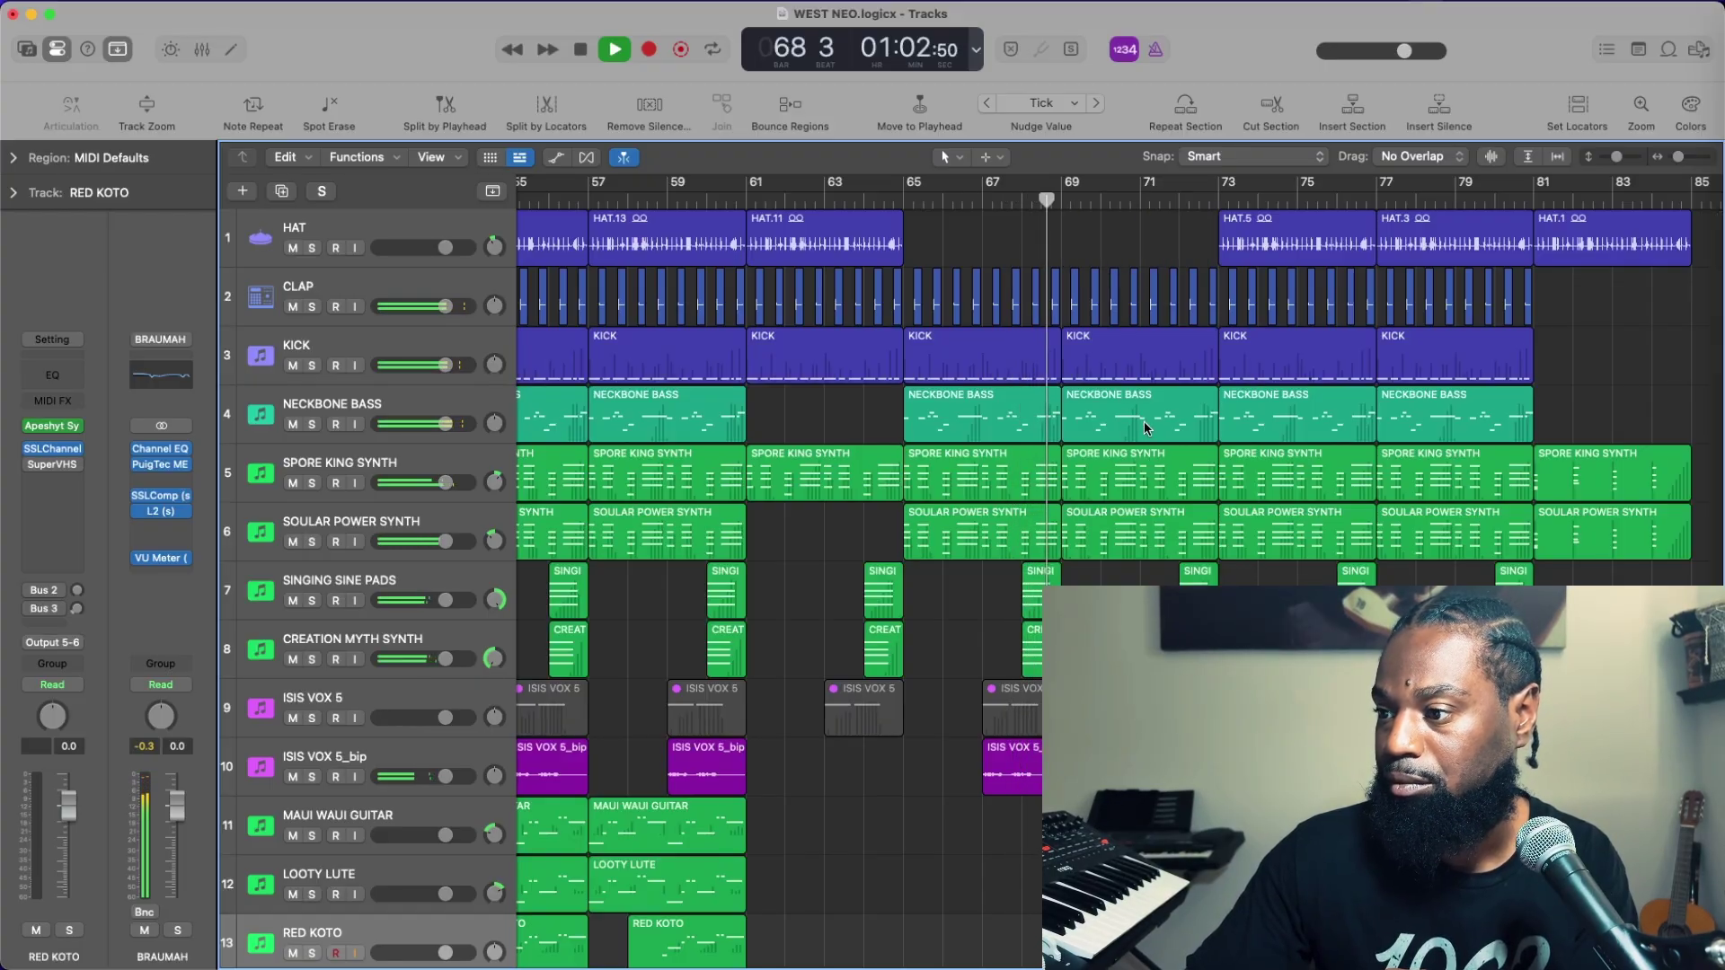
pyautogui.click(1159, 493)
pyautogui.press('Delete')
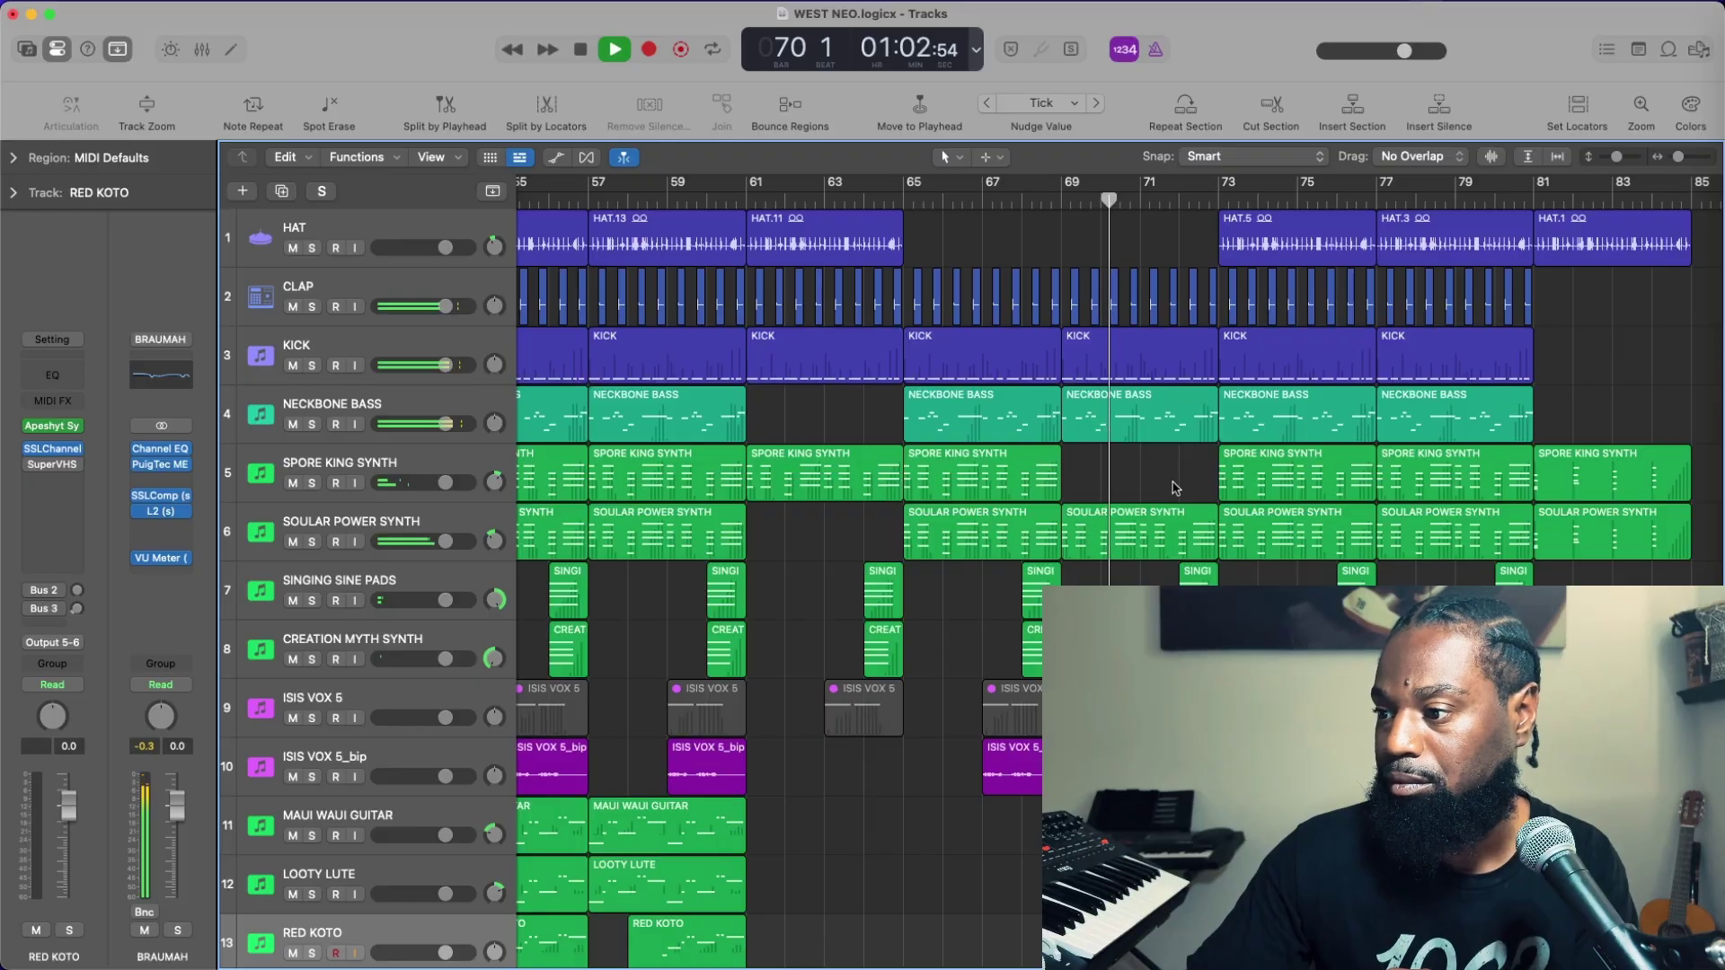
# Delete the HAT region at bar 81
pyautogui.scroll(-3, 1198, 481)
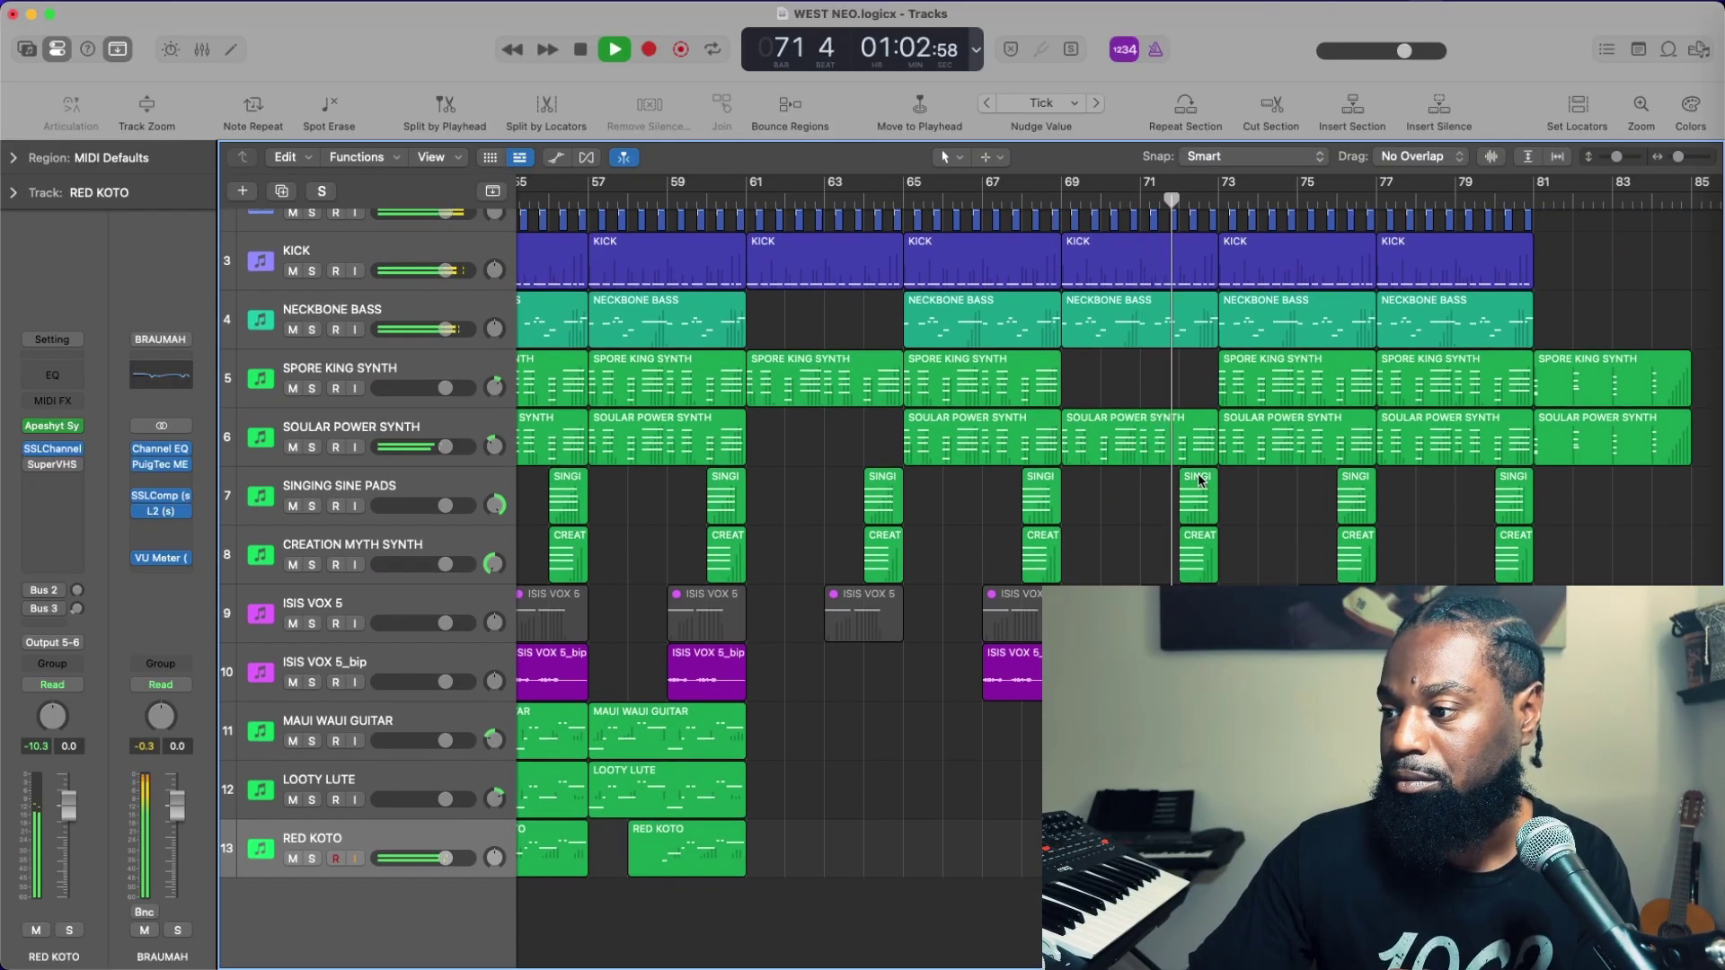
pyautogui.hscroll(5, 1199, 481)
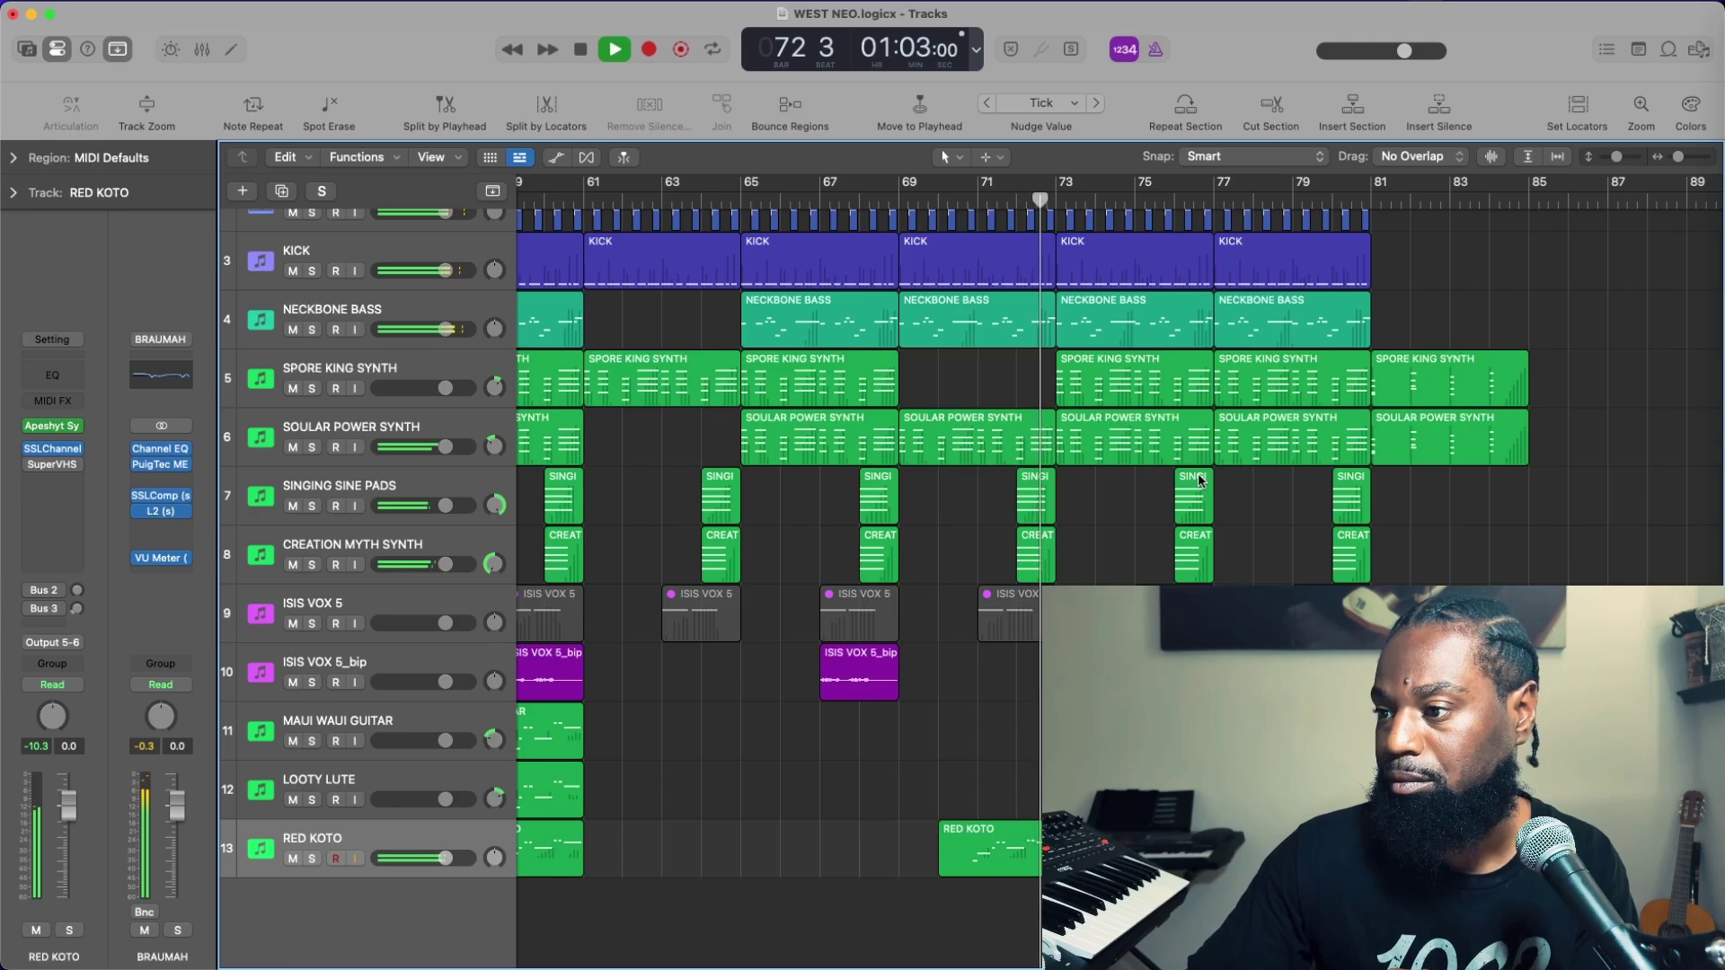
pyautogui.scroll(3, 1199, 481)
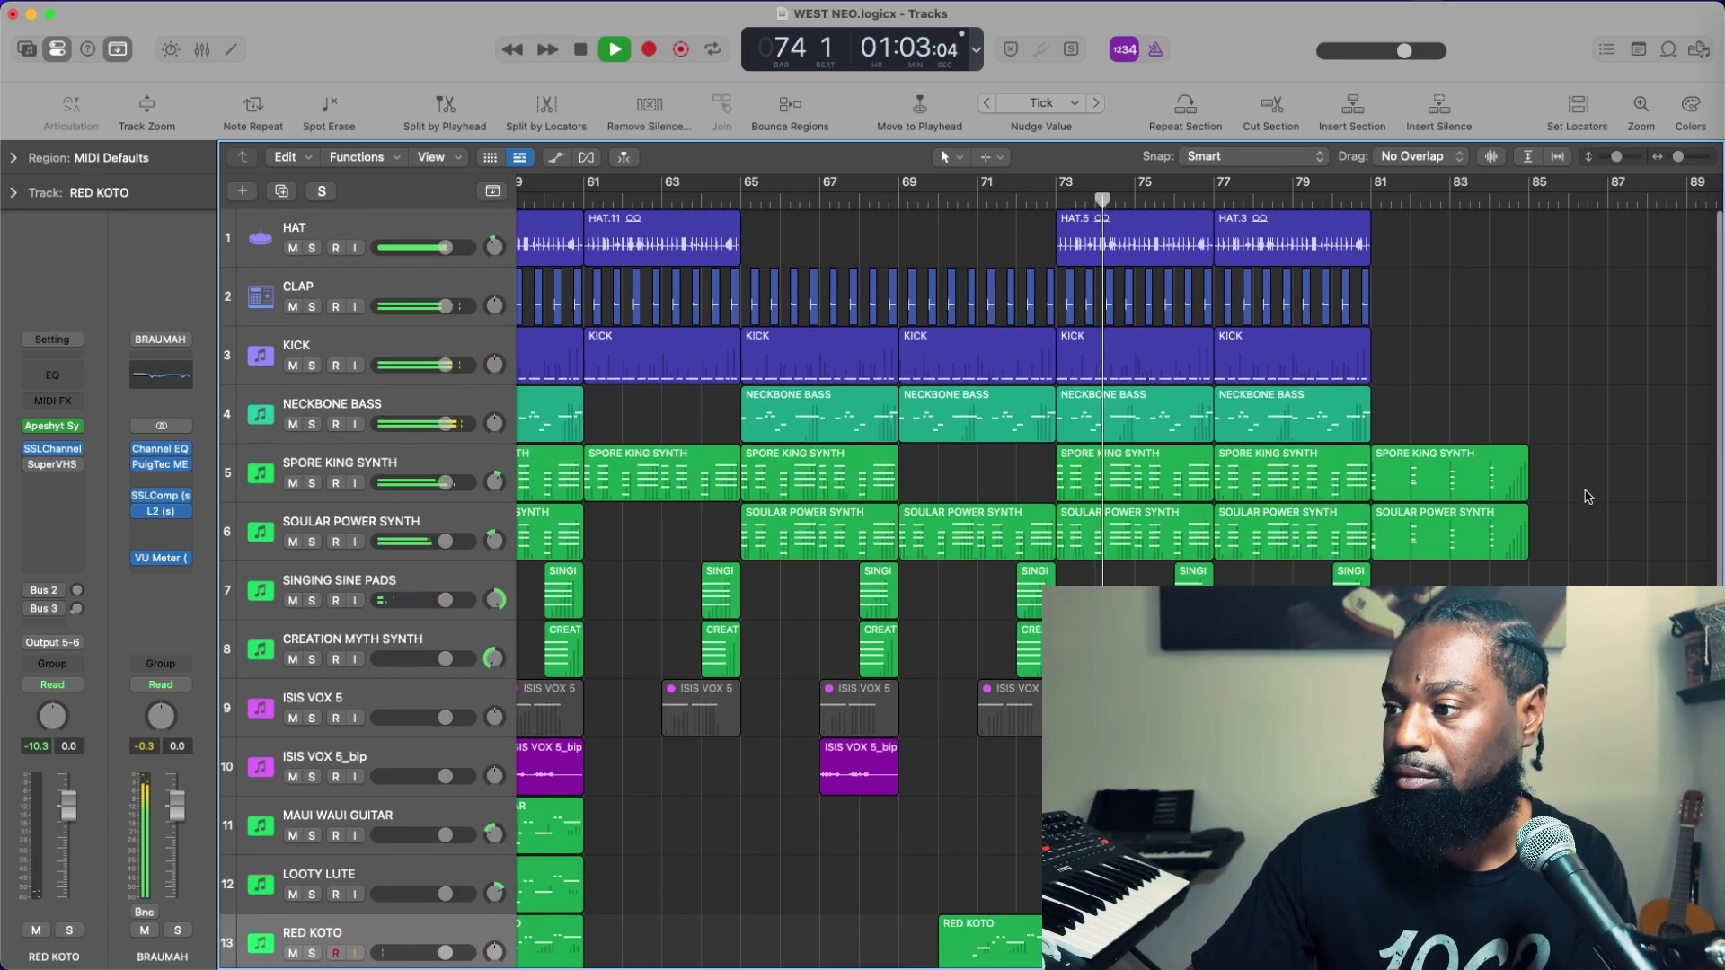
# Move the SPORE KING SYNTH and SOULAR POWER SYNTH regions from bar 81 to bar 85 and clear the selection
pyautogui.scroll(-2, 1461, 575)
pyautogui.scroll(-1, 1462, 575)
pyautogui.click(1450, 382)
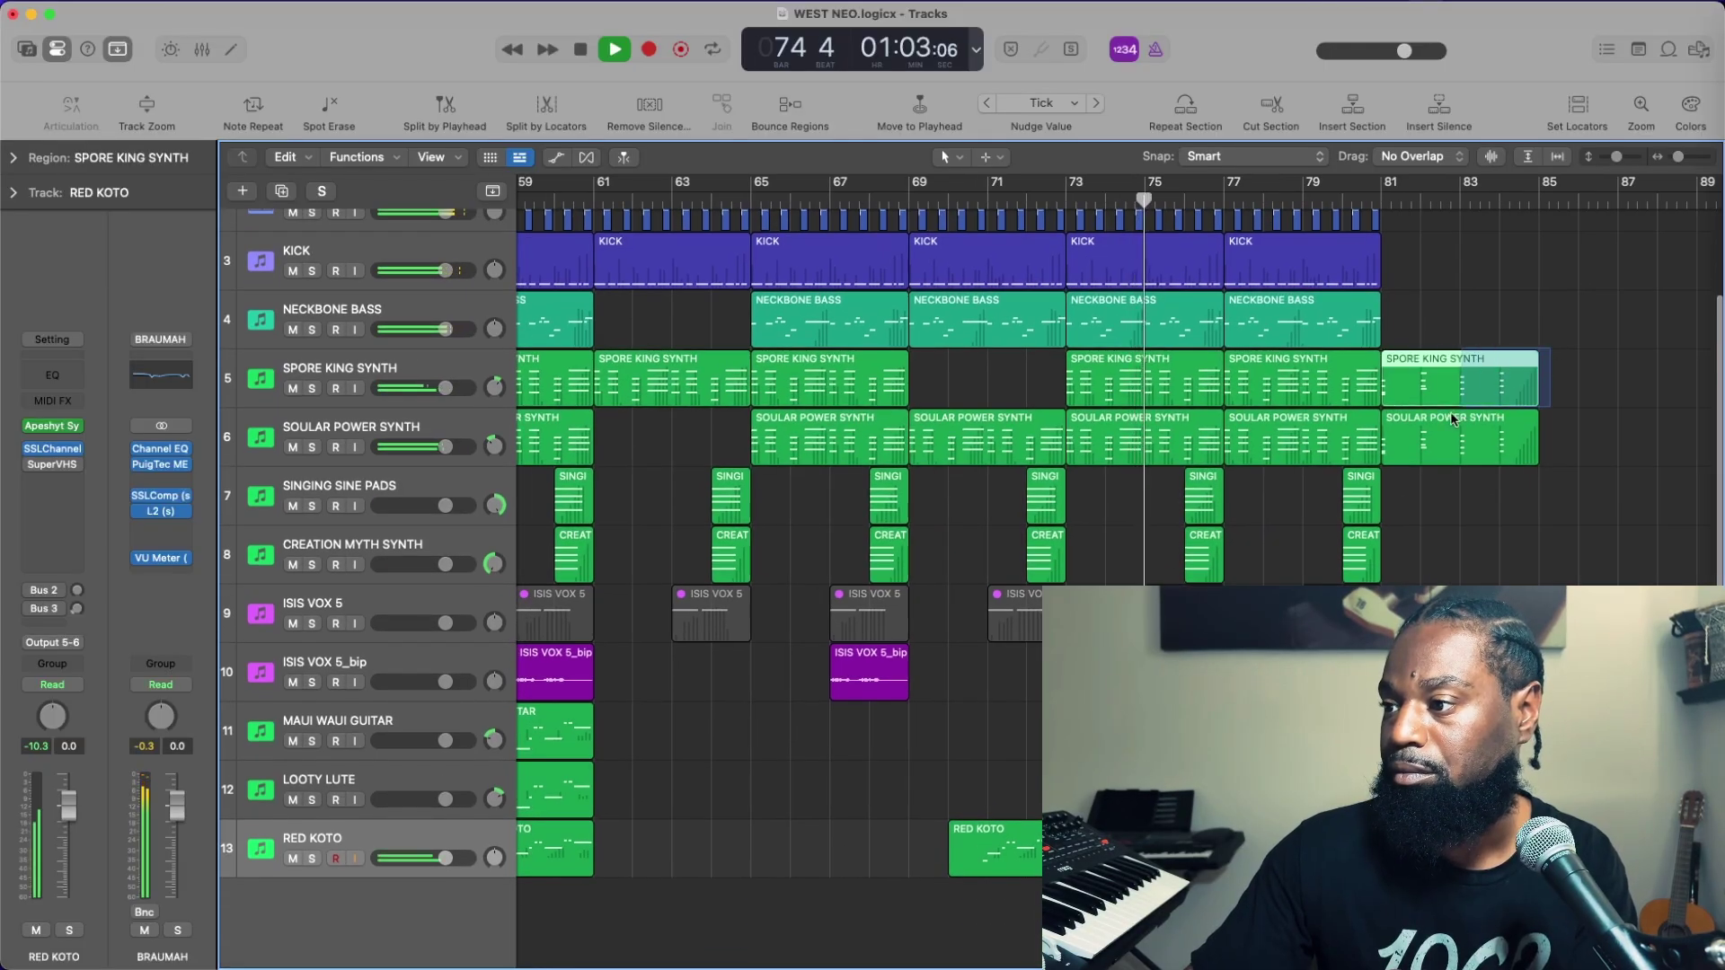
pyautogui.keyDown('shift'); pyautogui.click(1450, 422); pyautogui.keyUp('shift')
pyautogui.moveTo(1442, 401); pyautogui.dragTo(1595, 372)
pyautogui.press('shift+super+a')
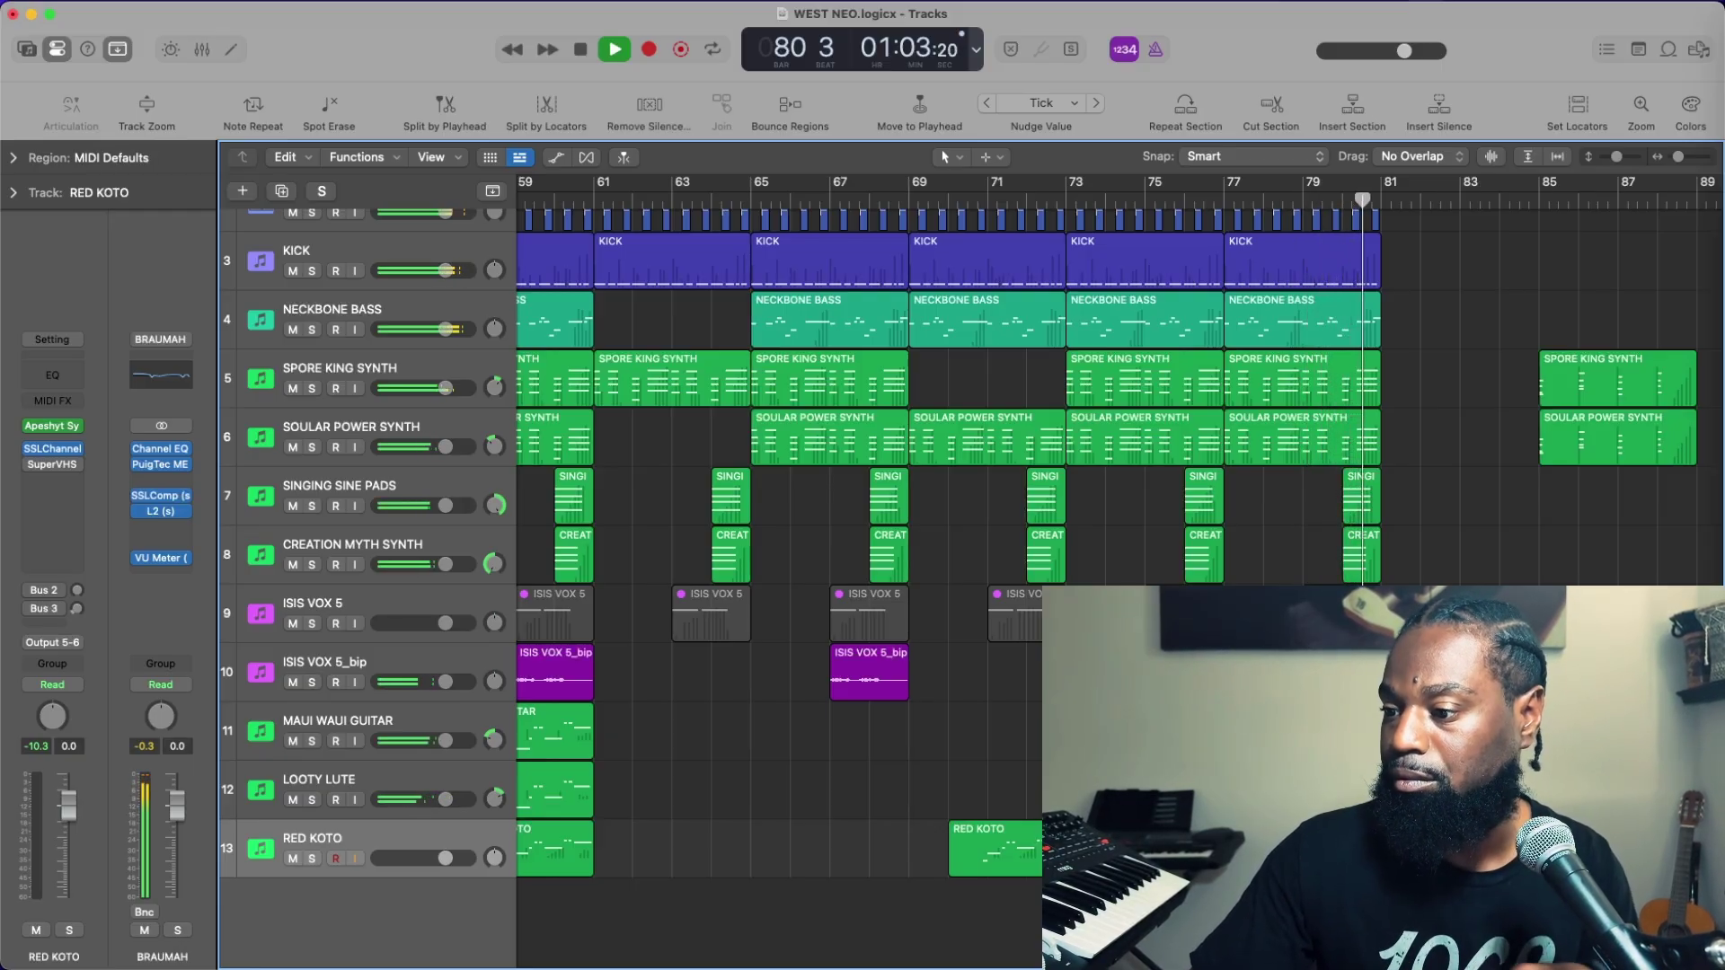
# Stop playback, return the playhead to bar 1, and zoom out horizontally to show the whole arrangement
pyautogui.hscroll(-3, 773, 539)
pyautogui.press('space')
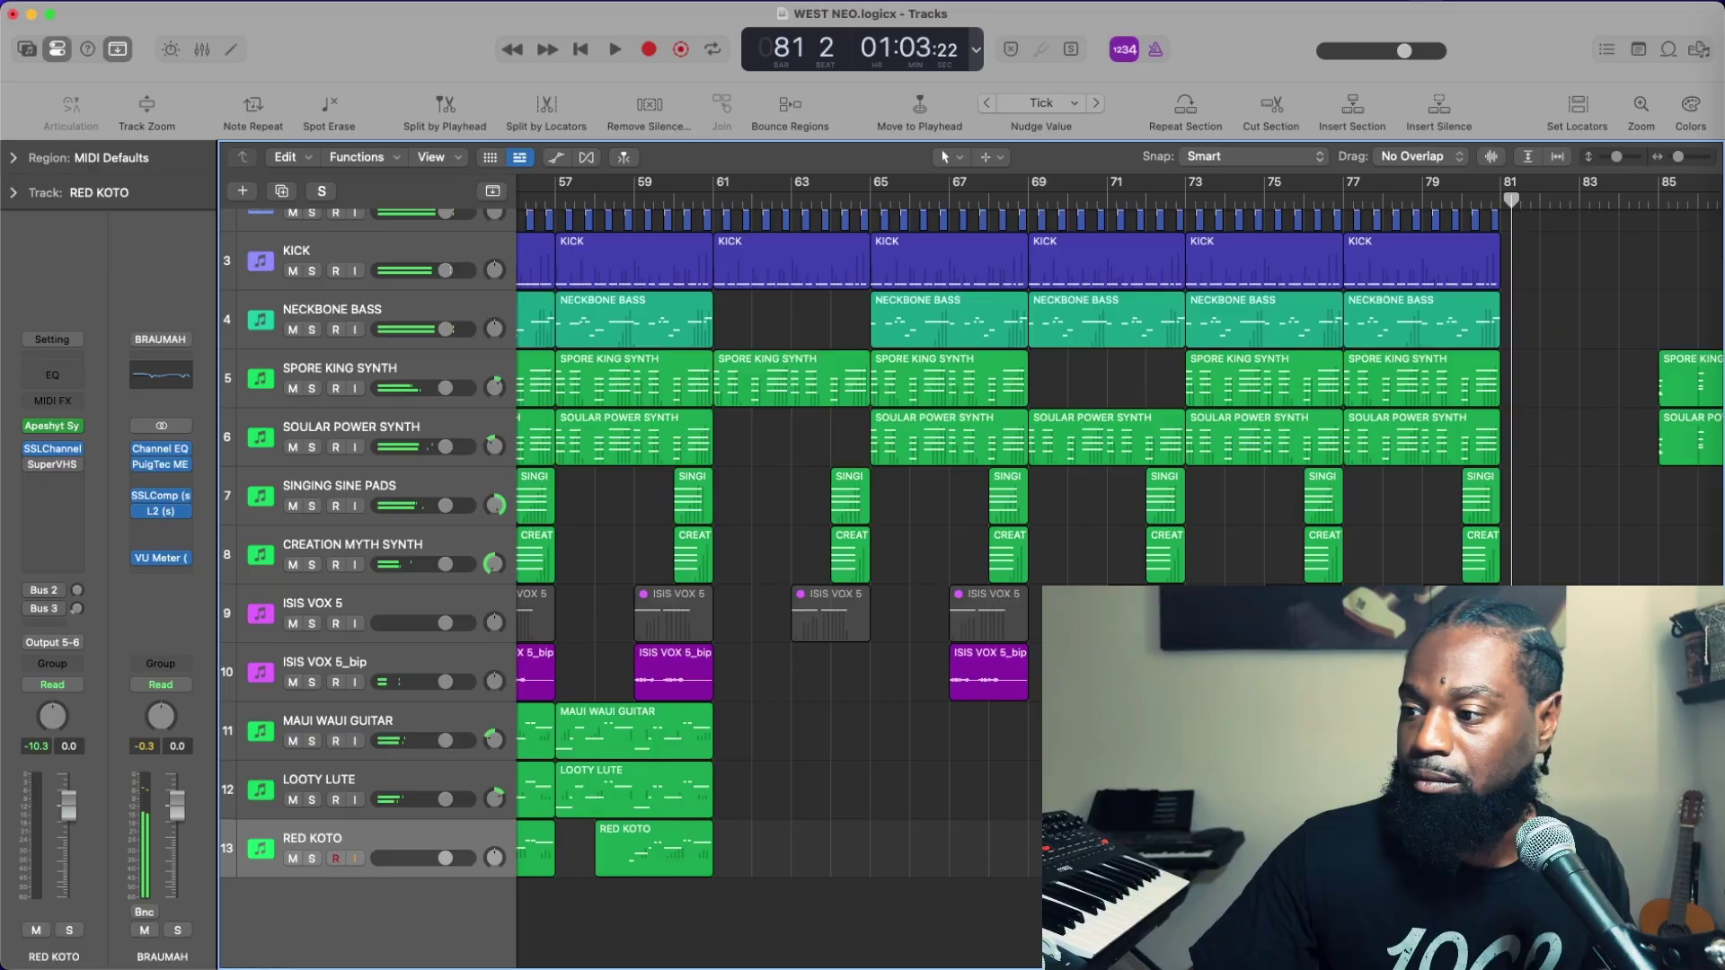
pyautogui.click(580, 49)
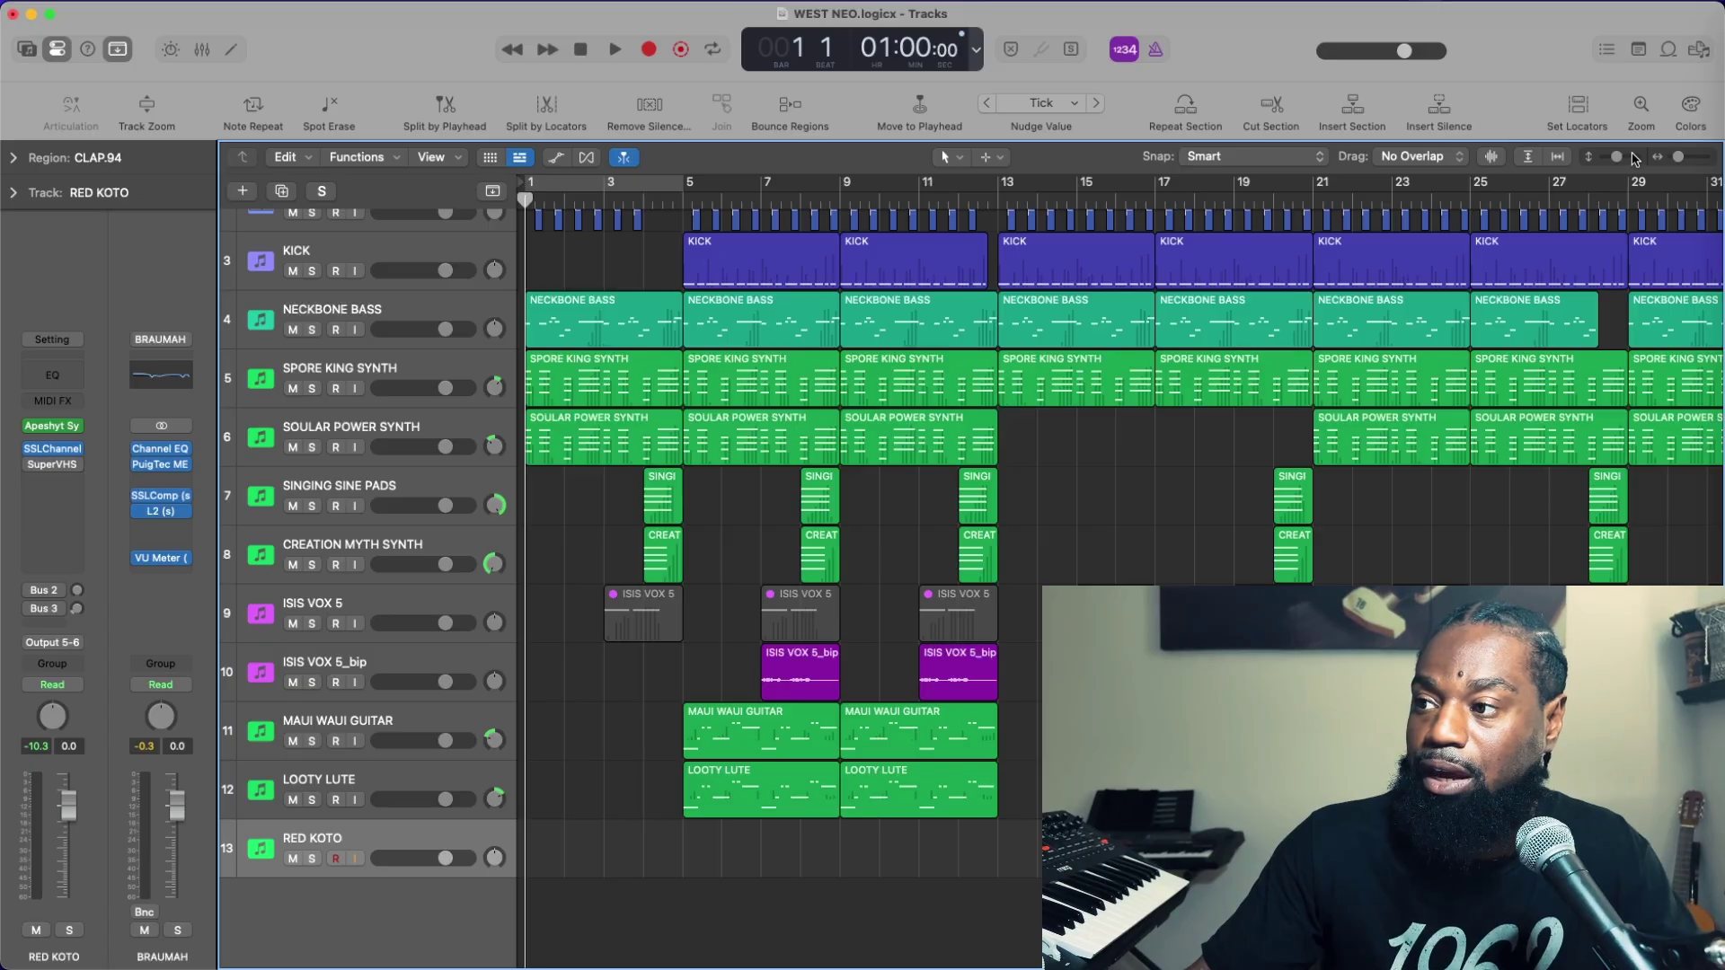
pyautogui.moveTo(1678, 157); pyautogui.dragTo(1665, 163)
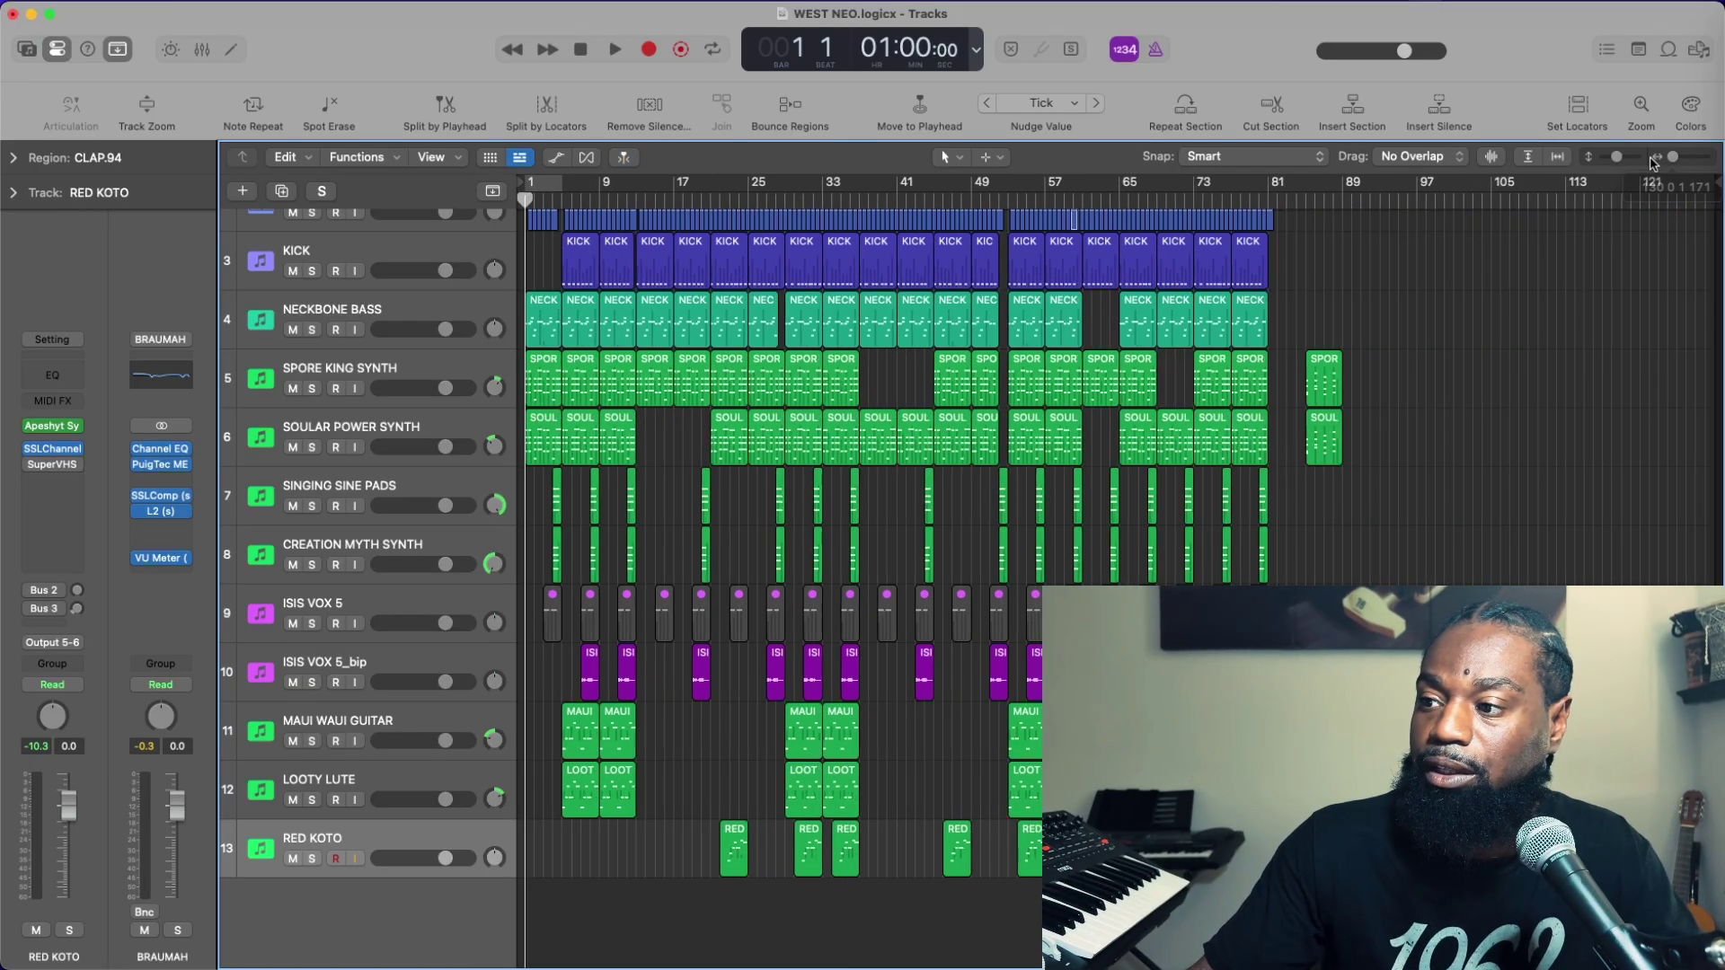